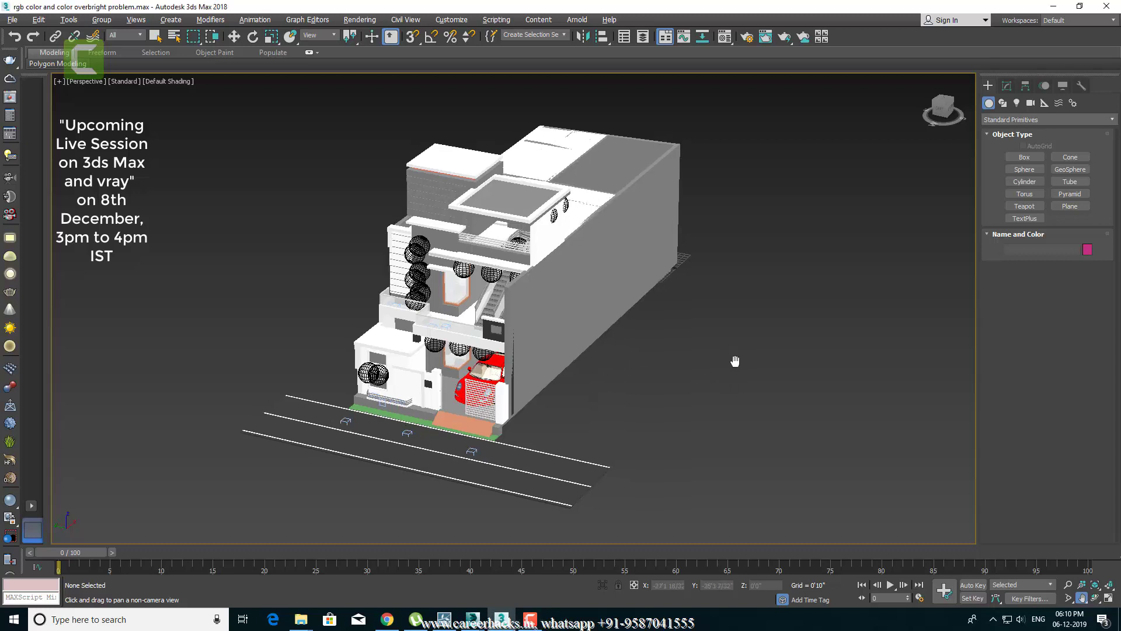
# Step: Pan, orbit and zoom 3D View 4 until the house's front facade fills it
pyautogui.hotkey('alt', 'z')
pyautogui.moveTo(734, 360); pyautogui.dragTo(757, 367)
pyautogui.rightClick(757, 367)
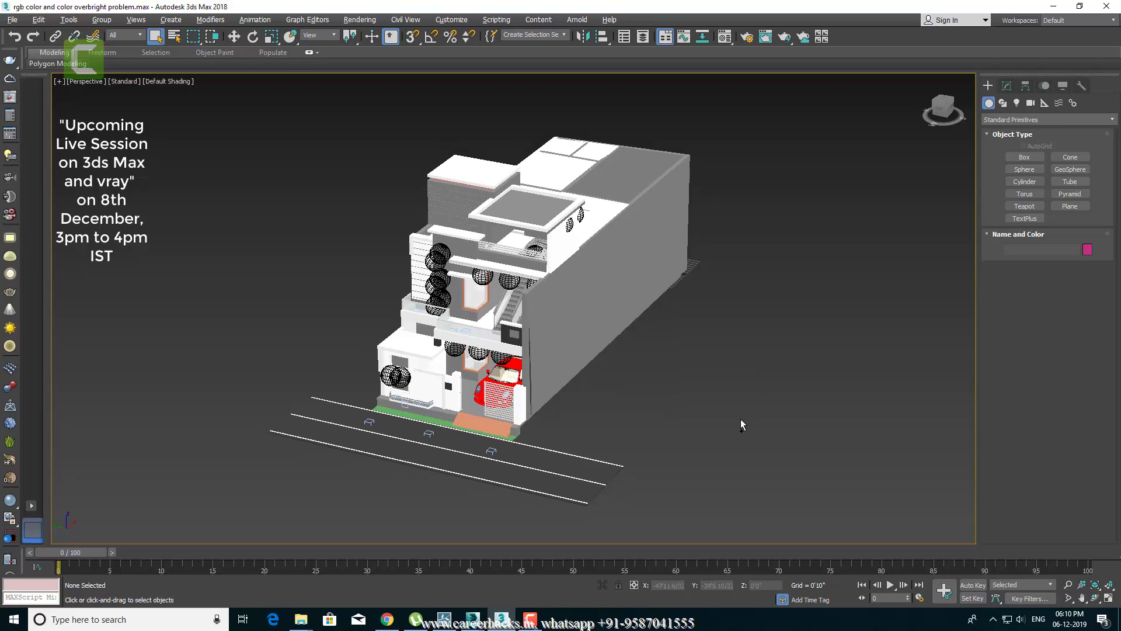
pyautogui.moveTo(740, 418)
pyautogui.keyDown('alt'); pyautogui.mouseDown(button='middle')
pyautogui.moveTo(738, 337)
pyautogui.moveTo(716, 374)
pyautogui.mouseUp(button='middle'); pyautogui.keyUp('alt')
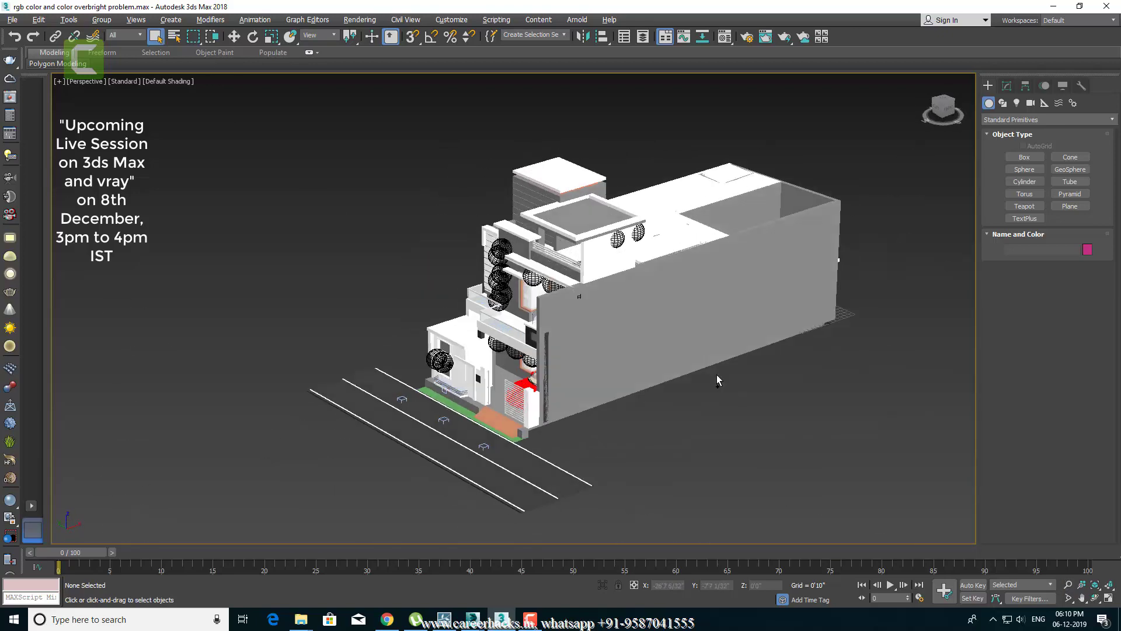
pyautogui.scroll(-2, 718, 380)
pyautogui.scroll(-2, 739, 409)
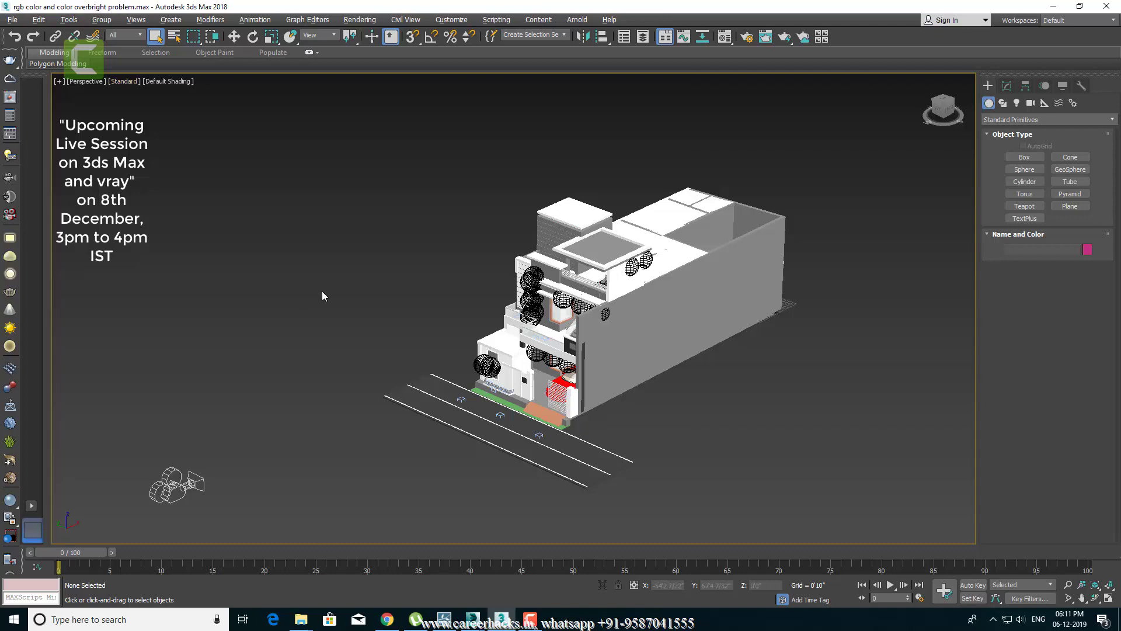
pyautogui.keyDown('alt'); pyautogui.moveTo(675, 500); pyautogui.dragTo(718, 408, button='middle'); pyautogui.keyUp('alt')
pyautogui.scroll(10, 717, 407)
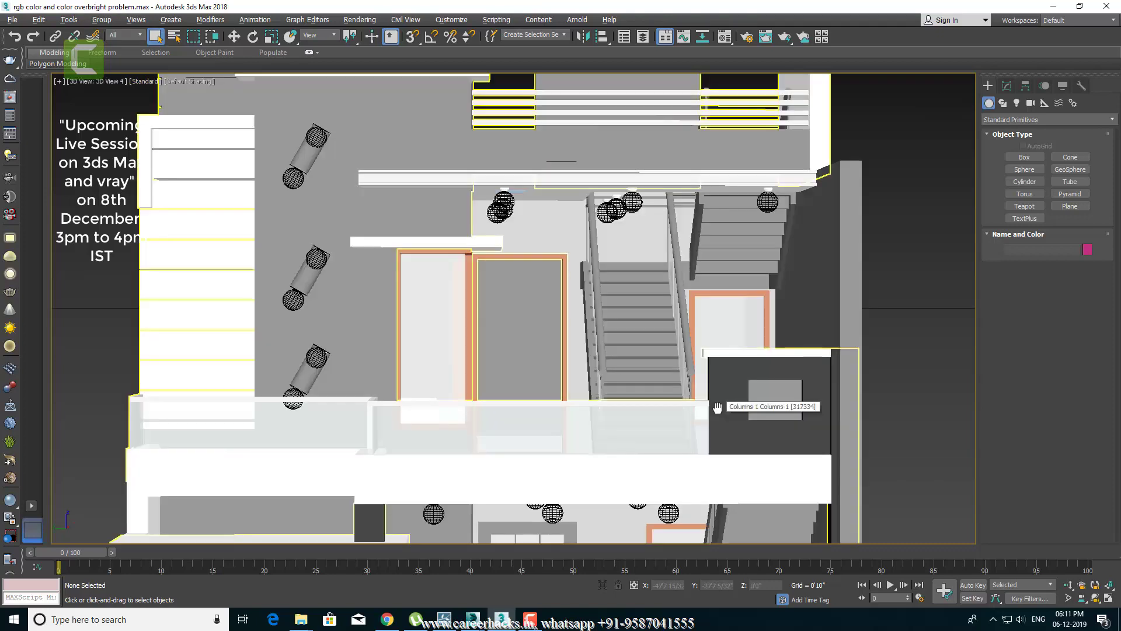
pyautogui.scroll(-3, 717, 407)
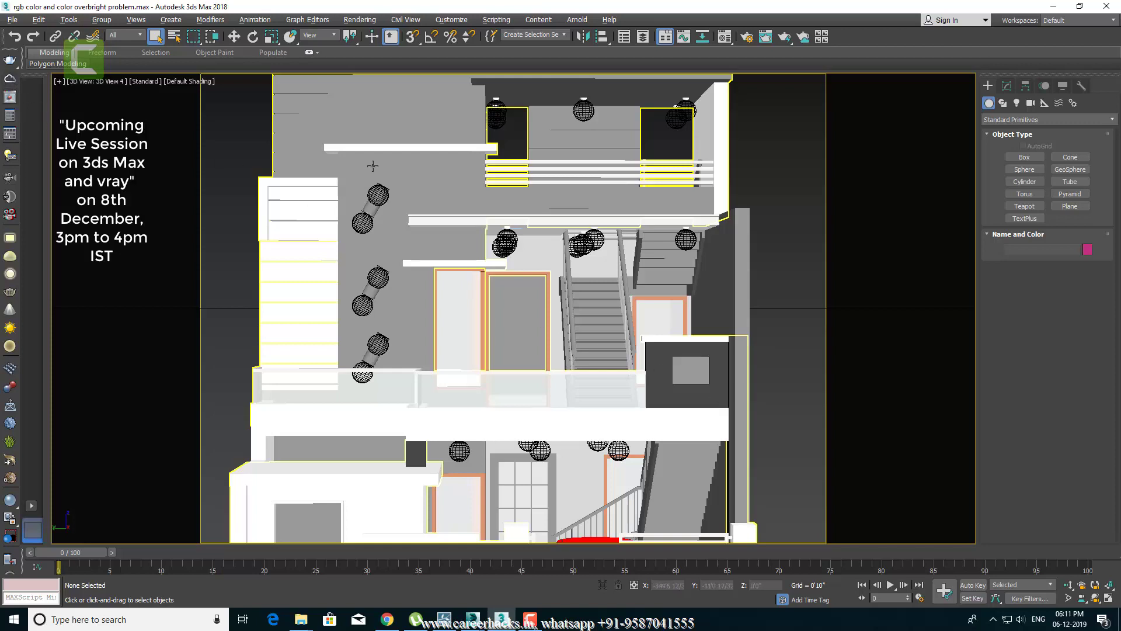
# Step: Open Render Setup and move it off the house view
pyautogui.click(747, 38)
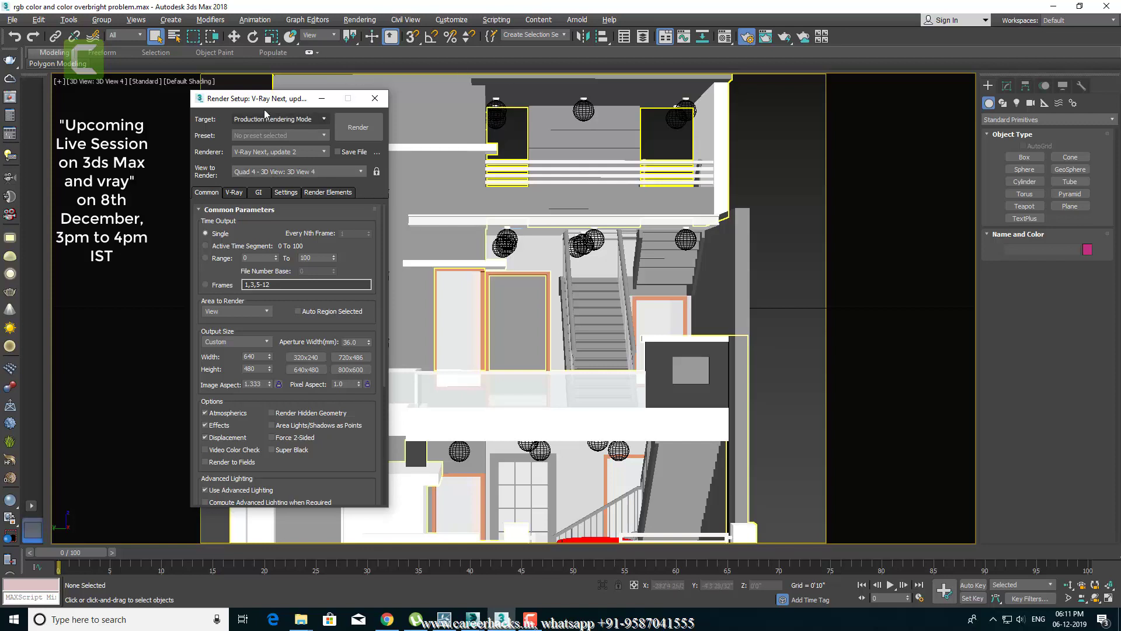
pyautogui.moveTo(260, 102)
pyautogui.mouseDown()
pyautogui.moveTo(779, 103)
pyautogui.moveTo(848, 86)
pyautogui.mouseUp()
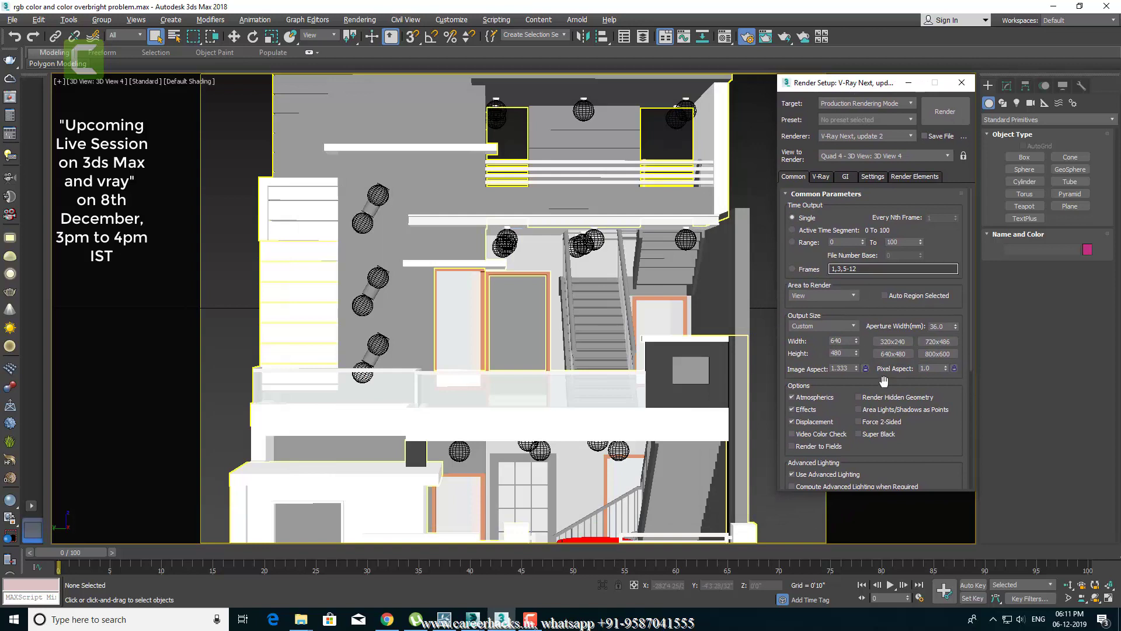
pyautogui.scroll(-5, 939, 446)
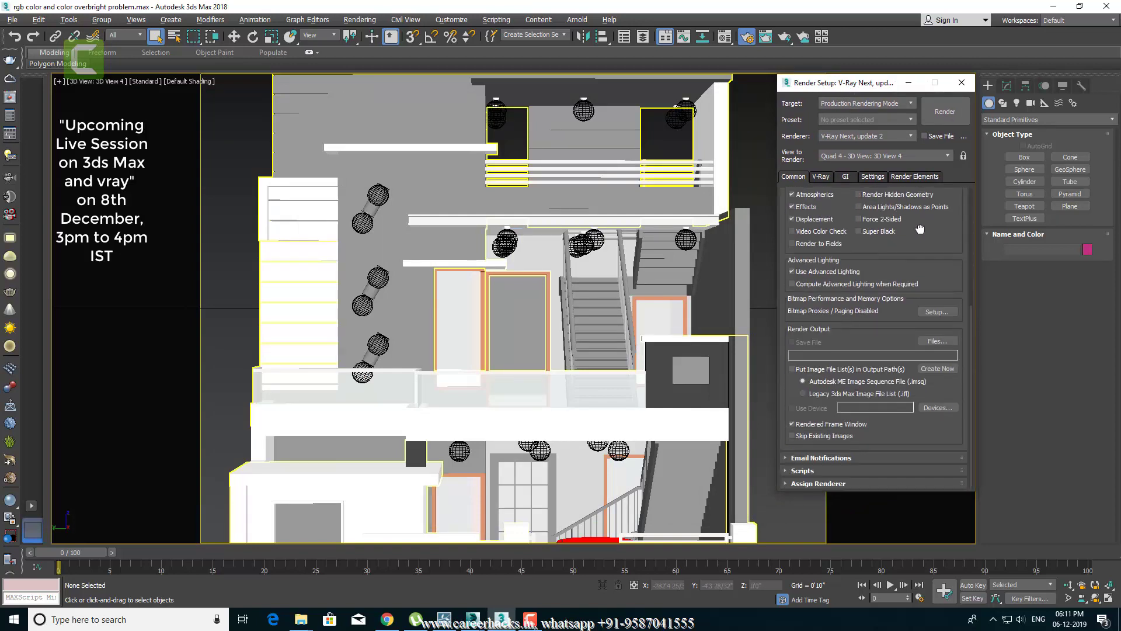
pyautogui.scroll(5, 940, 446)
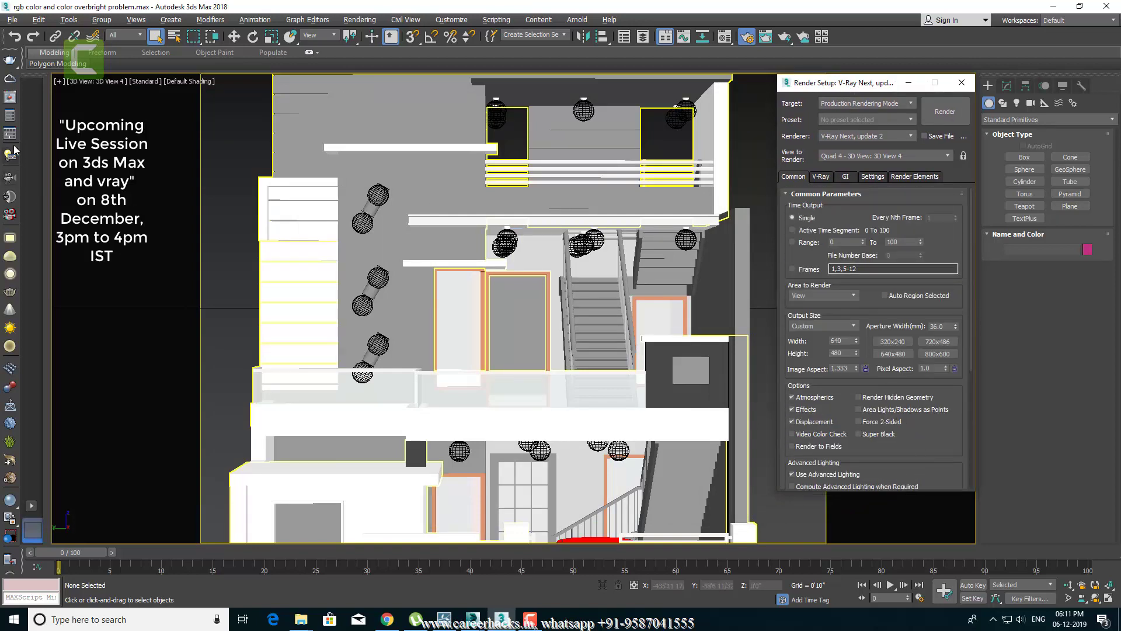
# Step: Review the GI, Settings and Render Elements tabs, lock image aspect at 1.33333, and render
pyautogui.click(829, 176)
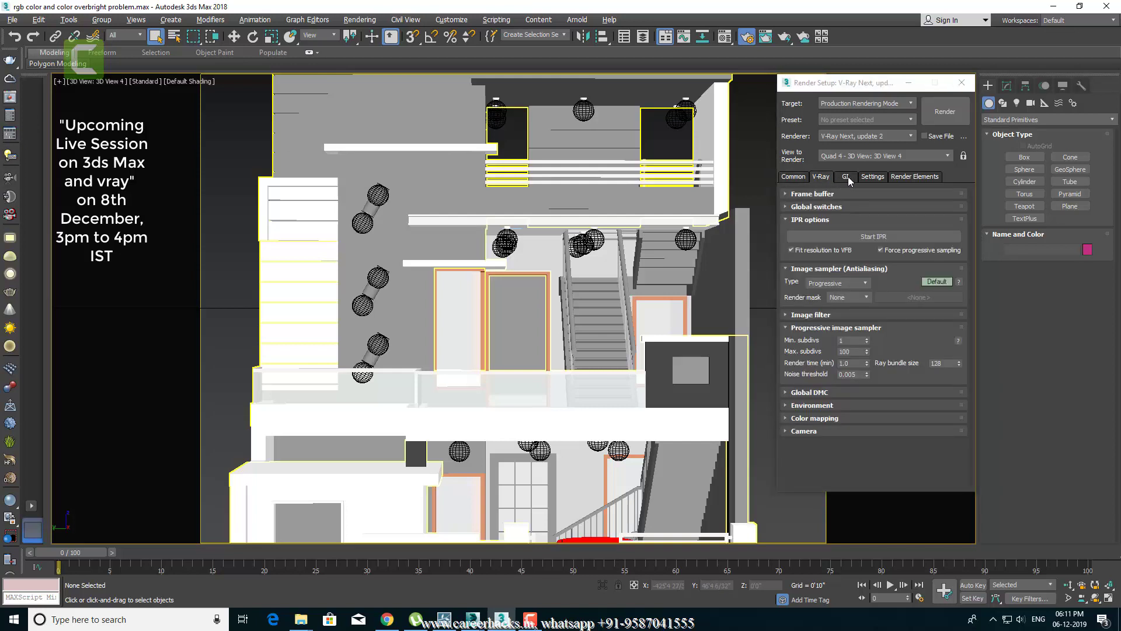
pyautogui.click(848, 176)
pyautogui.click(915, 176)
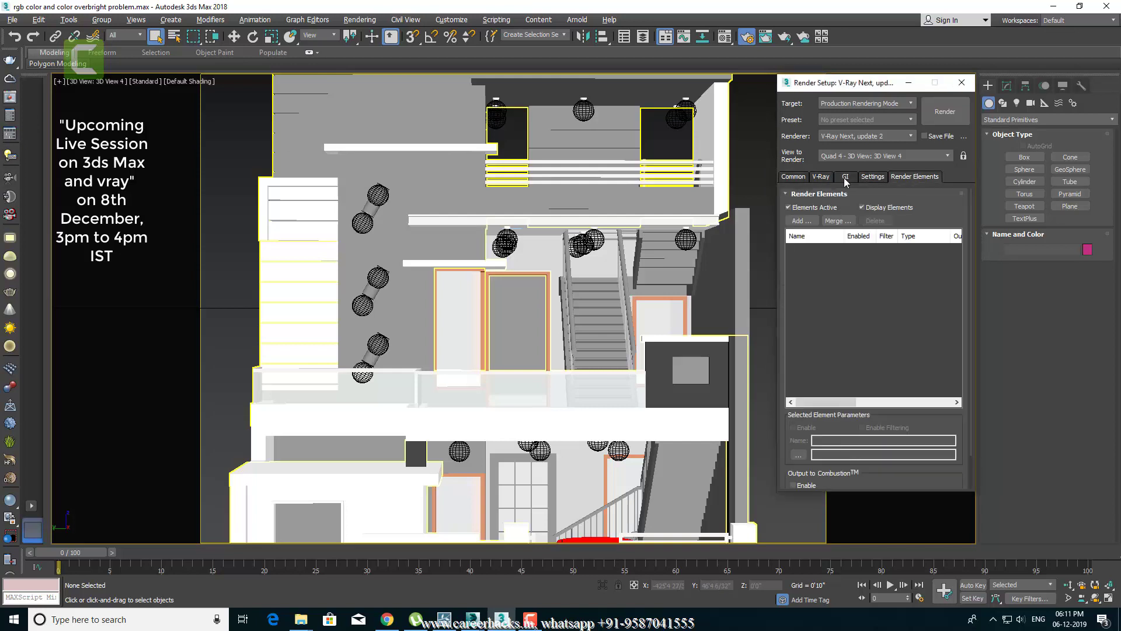
pyautogui.click(821, 176)
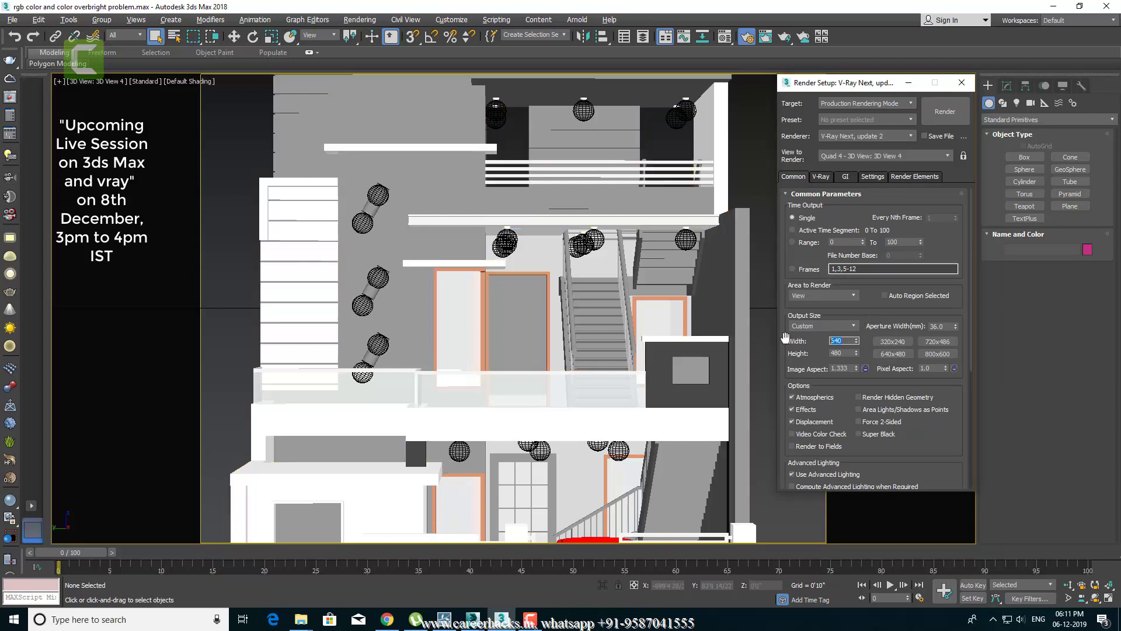
pyautogui.click(866, 369)
pyautogui.click(944, 111)
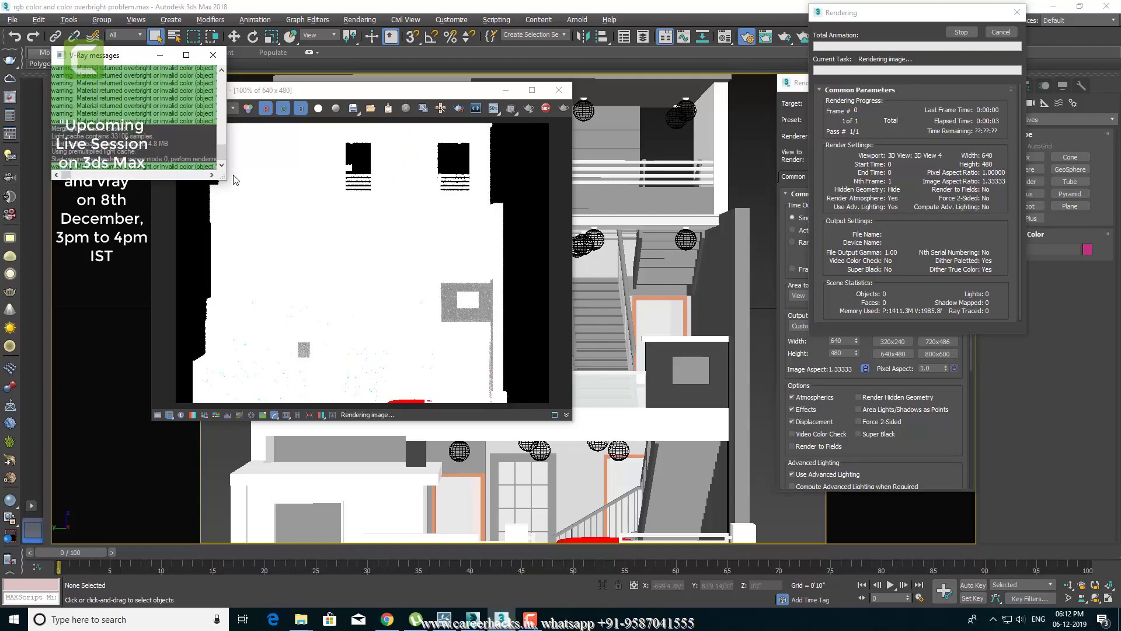
# Step: Rearrange the V-Ray log and render preview, then stop the render early
pyautogui.moveTo(223, 175); pyautogui.dragTo(450, 316)
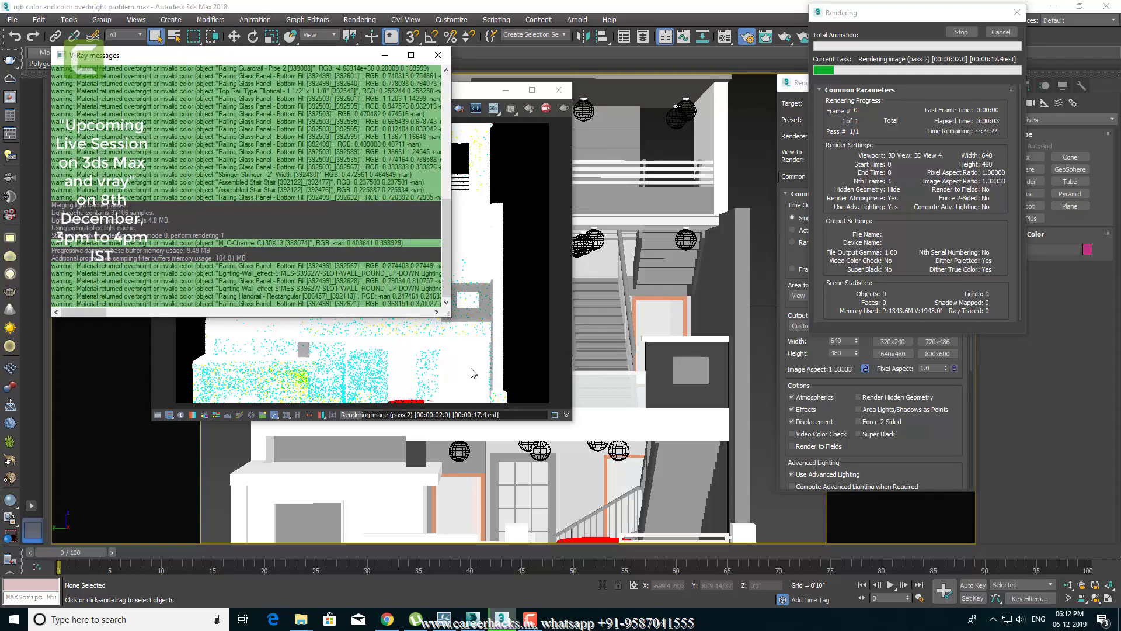
pyautogui.moveTo(513, 89); pyautogui.dragTo(809, 115)
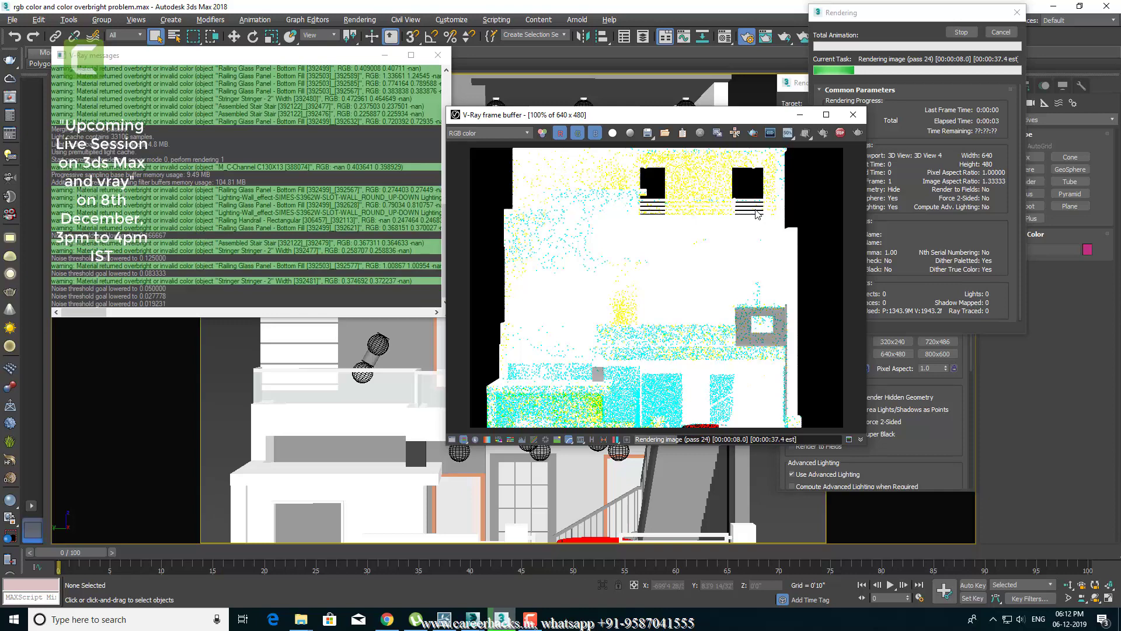
pyautogui.click(259, 176)
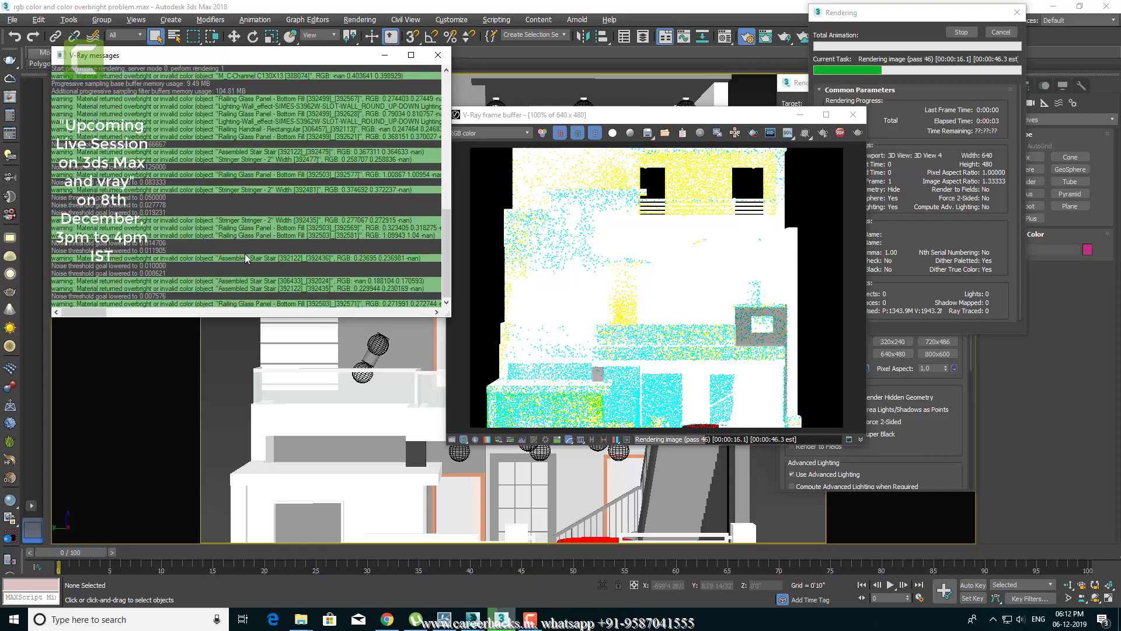
pyautogui.click(840, 132)
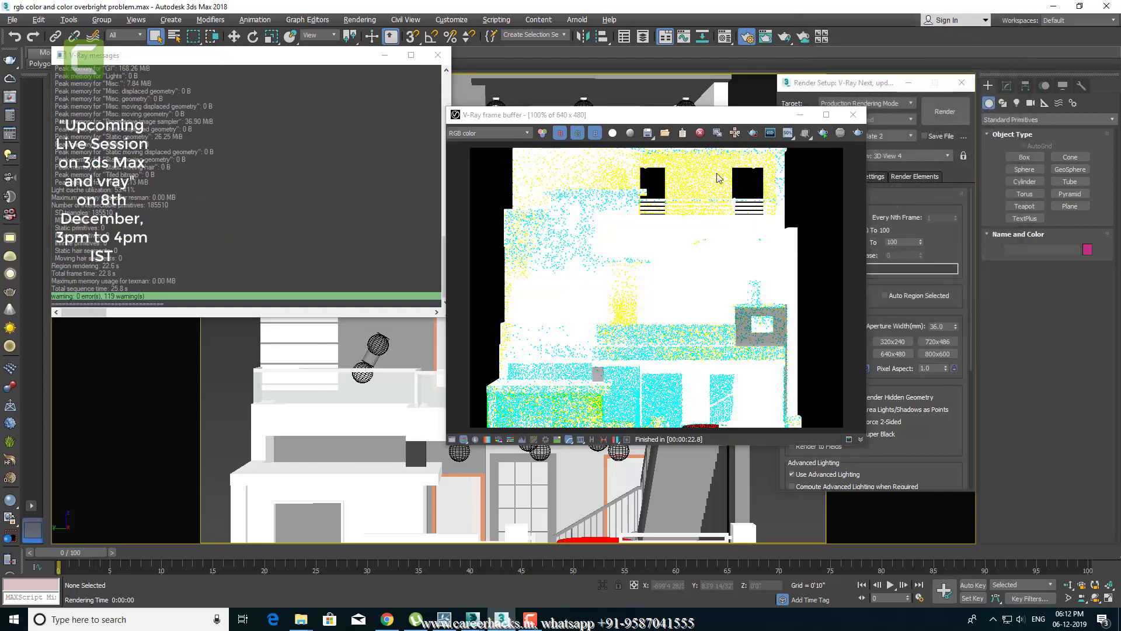
# Step: Enlarge the V-Ray log to read the overbright colour warnings, then switch to Chrome
pyautogui.click(448, 314)
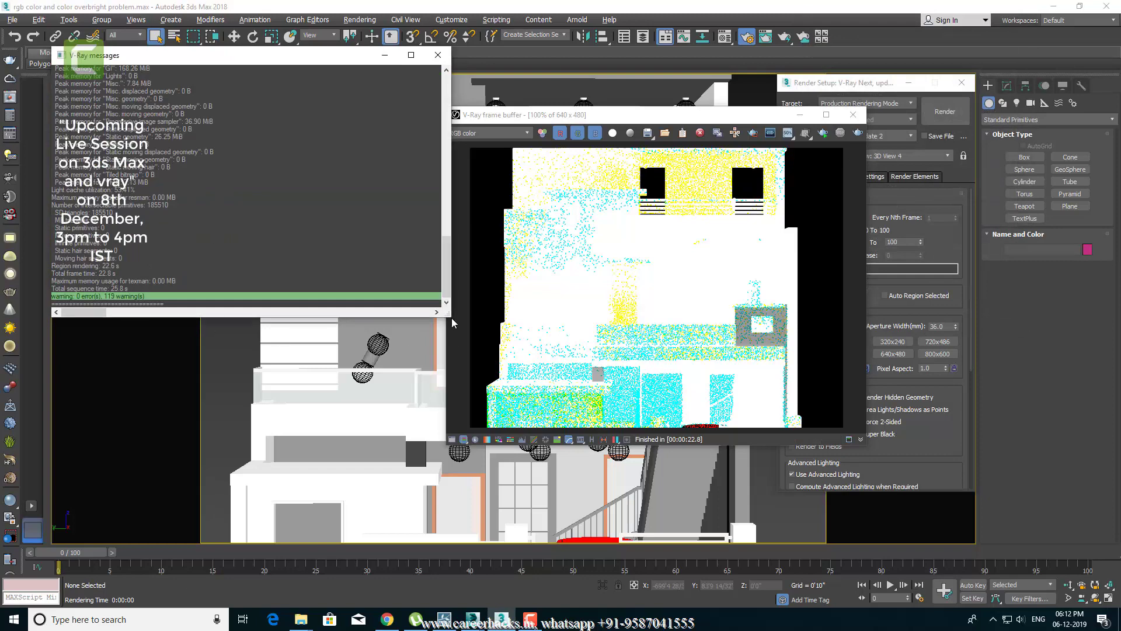
pyautogui.moveTo(448, 315)
pyautogui.mouseDown()
pyautogui.moveTo(973, 465)
pyautogui.moveTo(928, 515)
pyautogui.mouseUp()
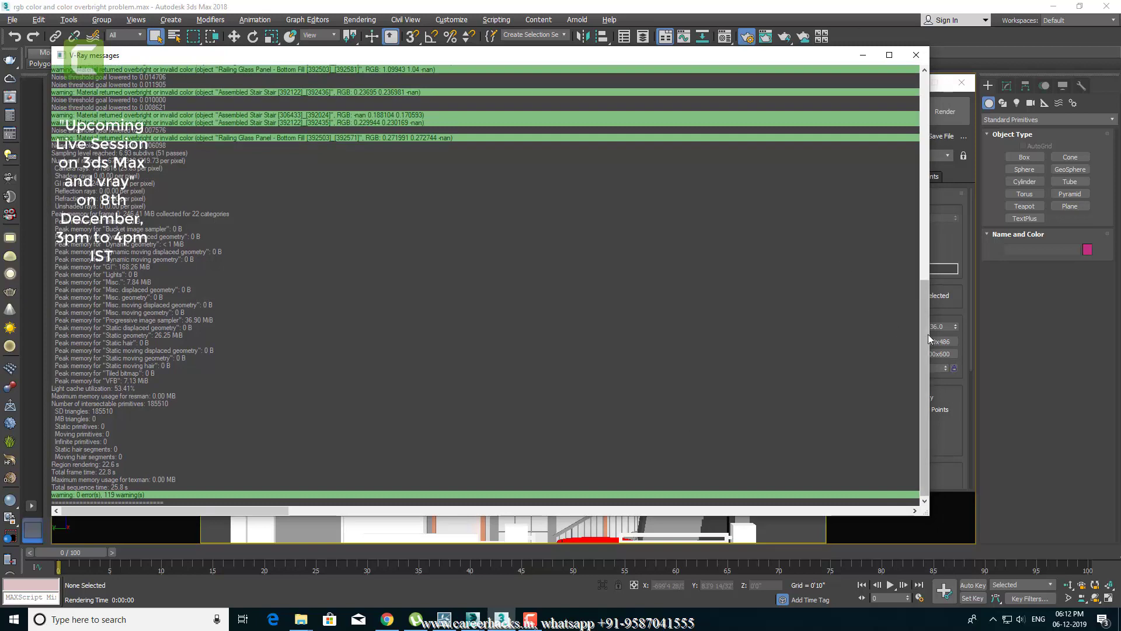
pyautogui.moveTo(928, 325); pyautogui.dragTo(921, 233)
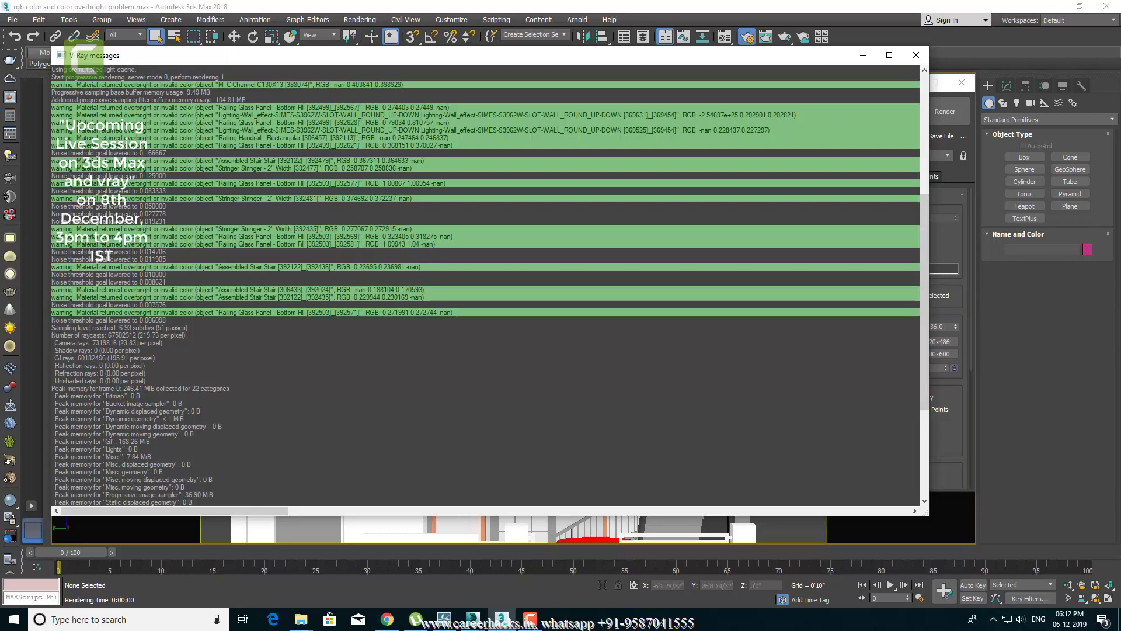
pyautogui.click(388, 618)
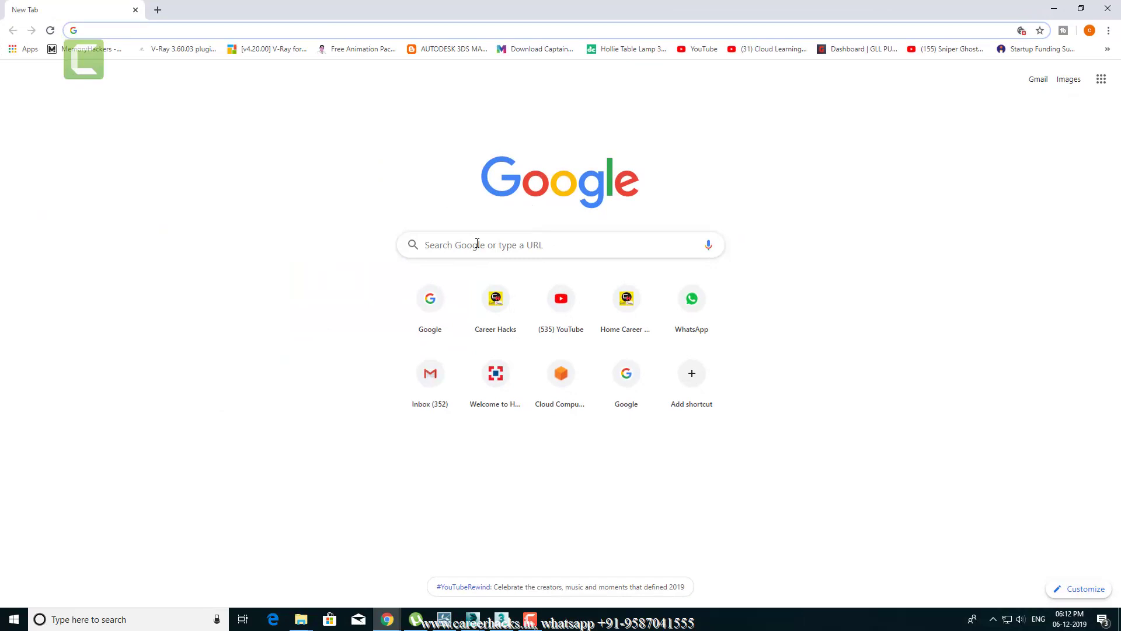
# Step: Launch Adobe Photoshop CC 2018 from the Windows Start menu
pyautogui.click(477, 243)
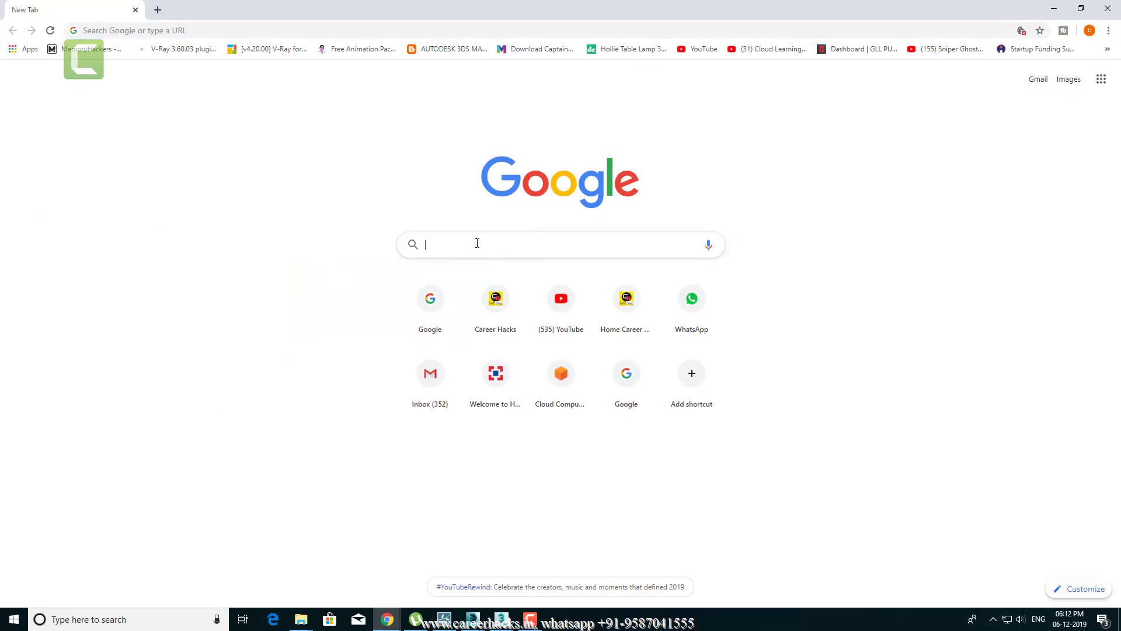
pyautogui.click(14, 618)
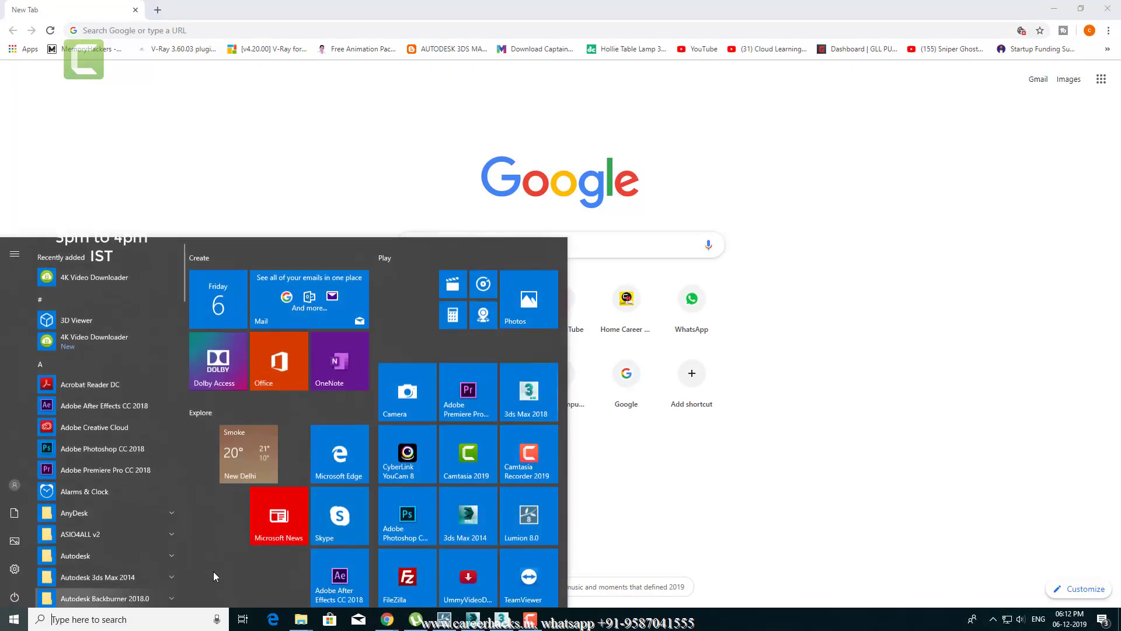
pyautogui.click(411, 516)
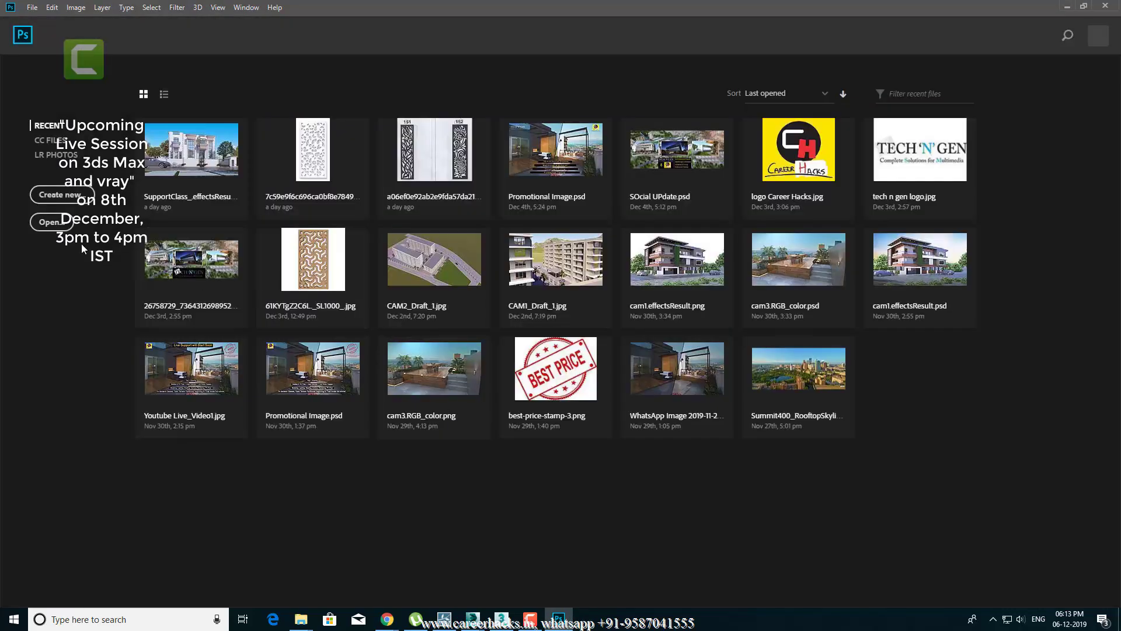
# Step: Create a 1280×720 document and paint a red dot, vertical pole line and small sun loop
pyautogui.click(62, 197)
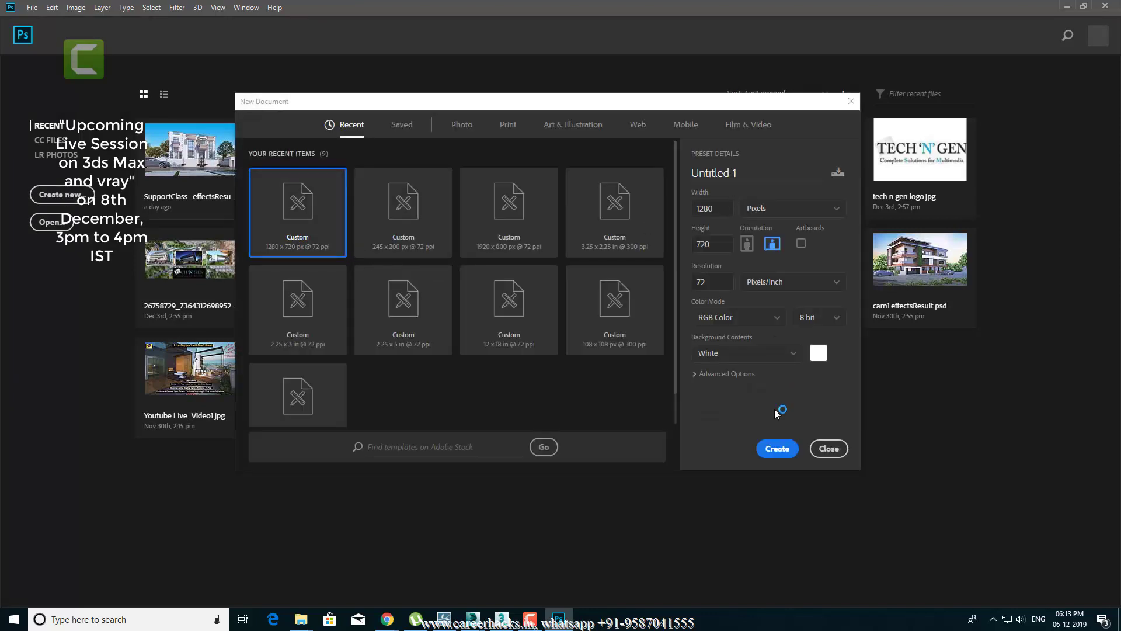
pyautogui.click(777, 448)
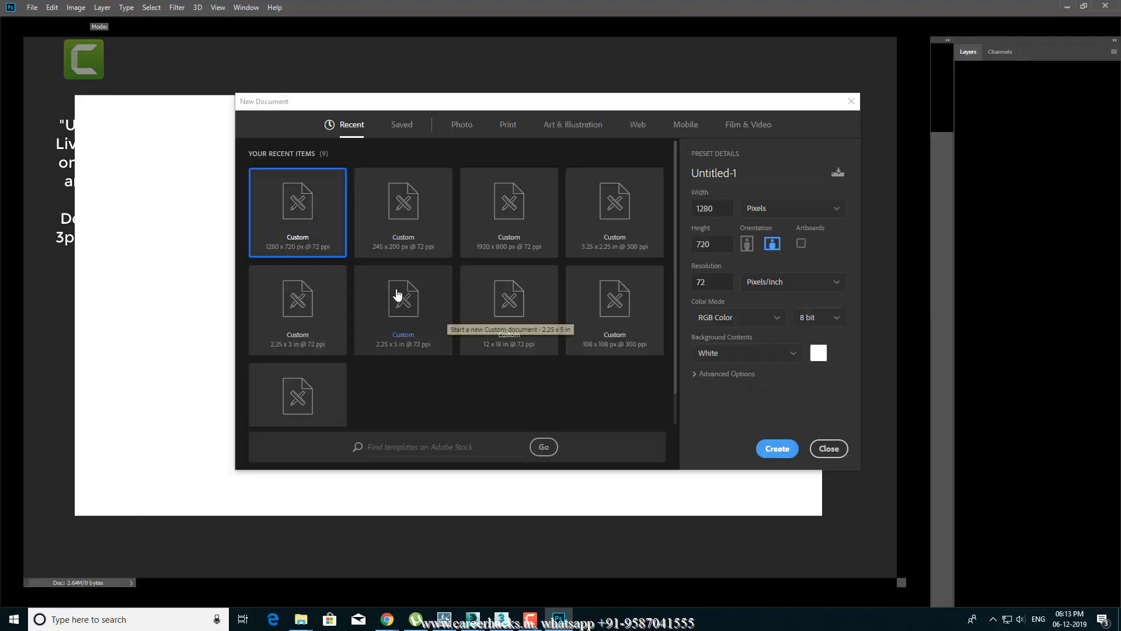
pyautogui.press('[')
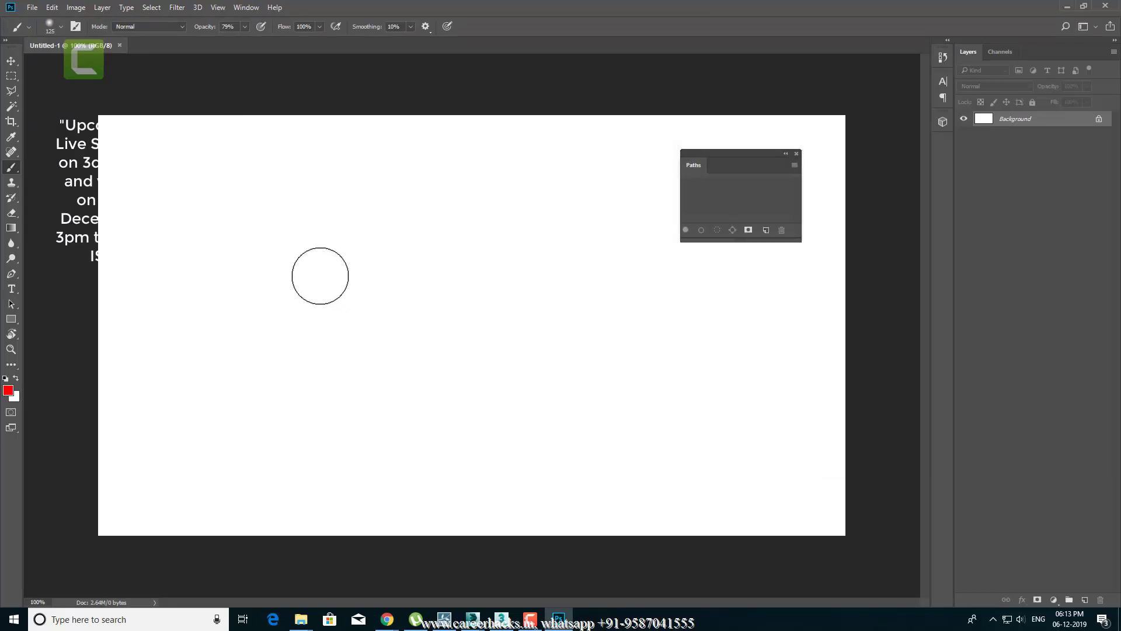
pyautogui.press('[')
pyautogui.press('[')
pyautogui.press('[')
pyautogui.click(280, 161)
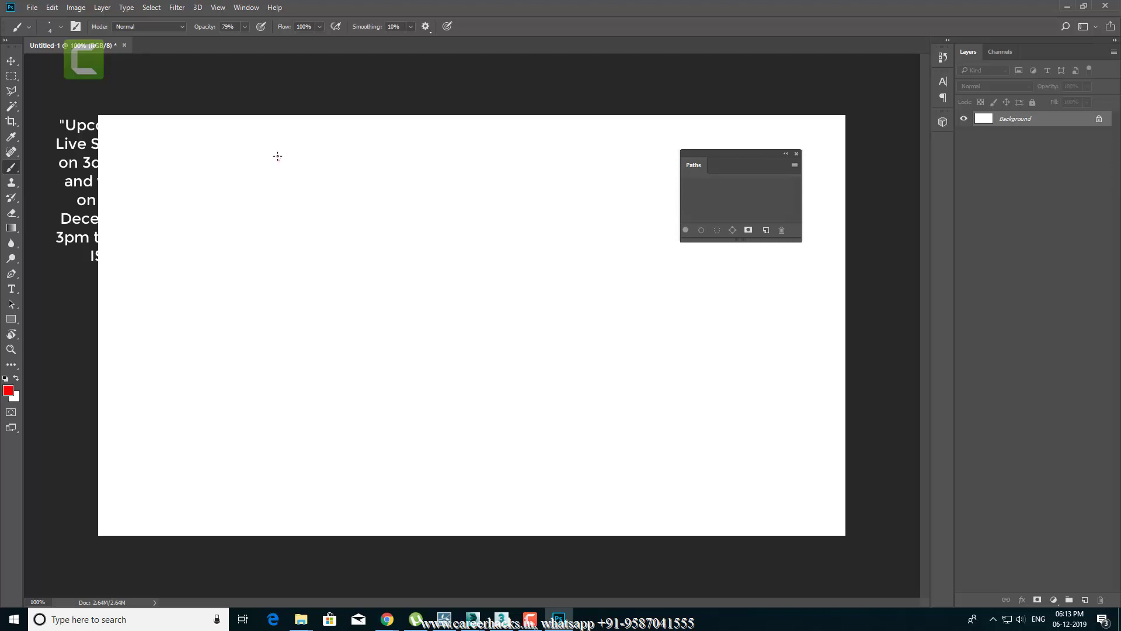
pyautogui.keyDown('shift'); pyautogui.moveTo(277, 156); pyautogui.dragTo(277, 506); pyautogui.keyUp('shift')
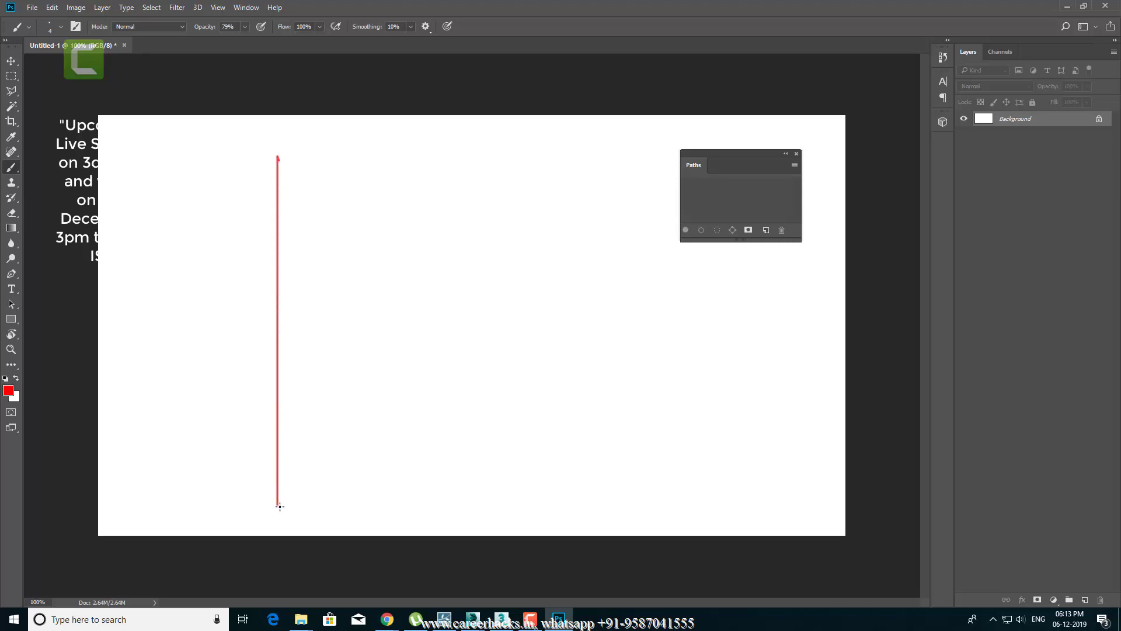
pyautogui.moveTo(626, 193); pyautogui.dragTo(626, 192)
# Step: Add an enlarged black 'sun light' text label, then select the Background layer
pyautogui.press('t')
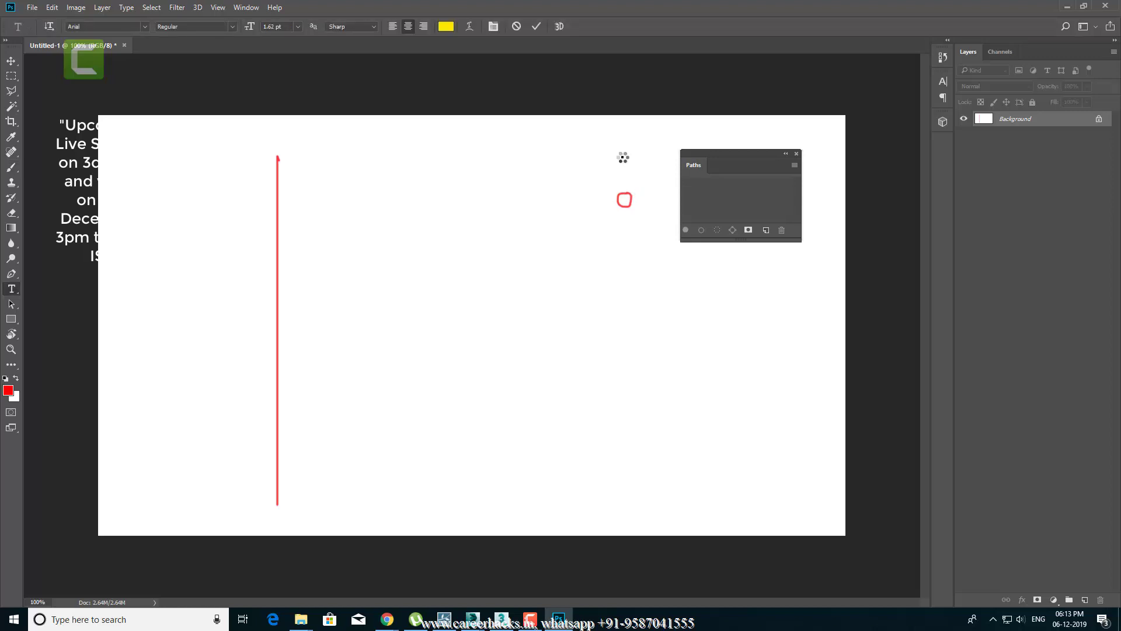
pyautogui.write('sun light')
pyautogui.hotkey('ctrl', 'Return')
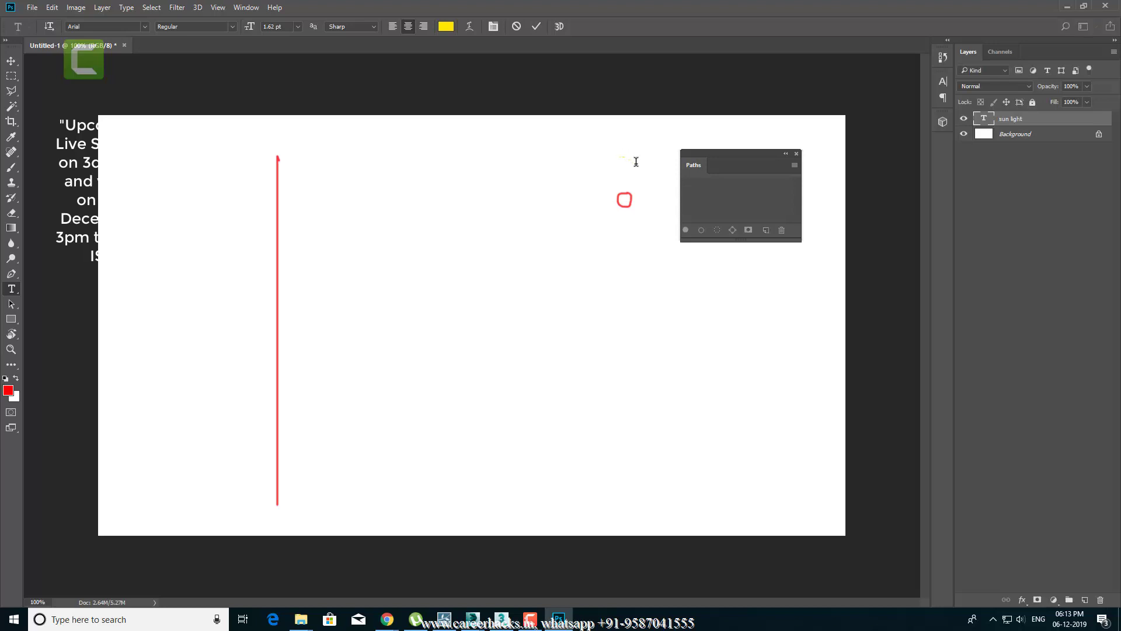
pyautogui.hotkey('ctrl', 't')
pyautogui.moveTo(625, 158)
pyautogui.keyDown('alt'); pyautogui.mouseDown()
pyautogui.moveTo(665, 183)
pyautogui.moveTo(646, 167)
pyautogui.mouseUp(); pyautogui.keyUp('alt')
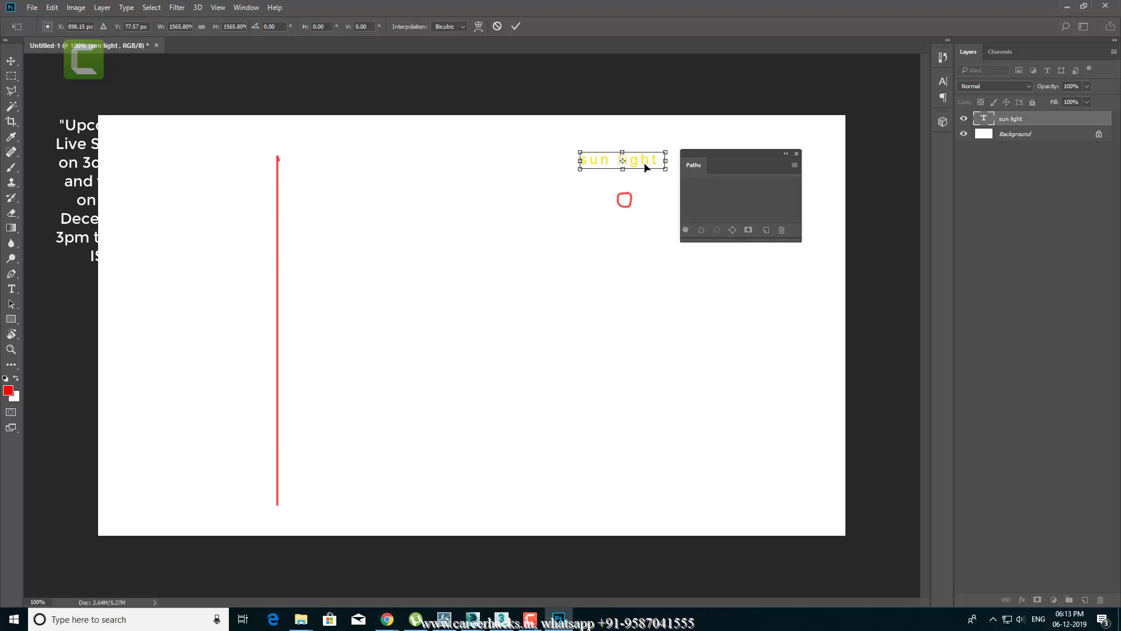
pyautogui.press('t')
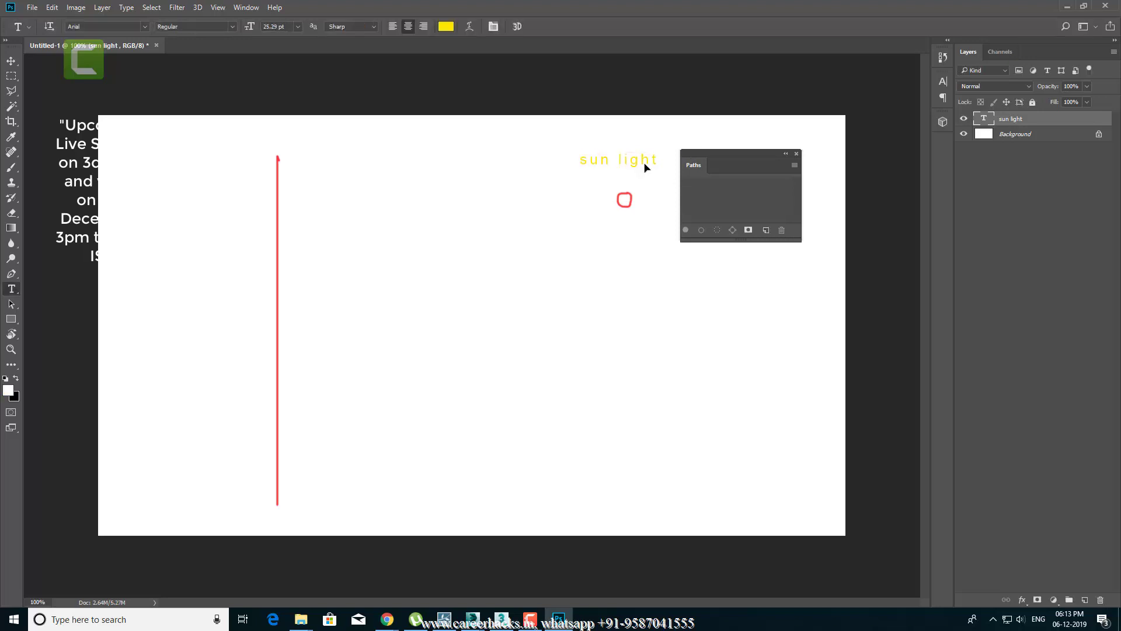
pyautogui.hotkey('ctrl', 'BackSpace')
pyautogui.press('b')
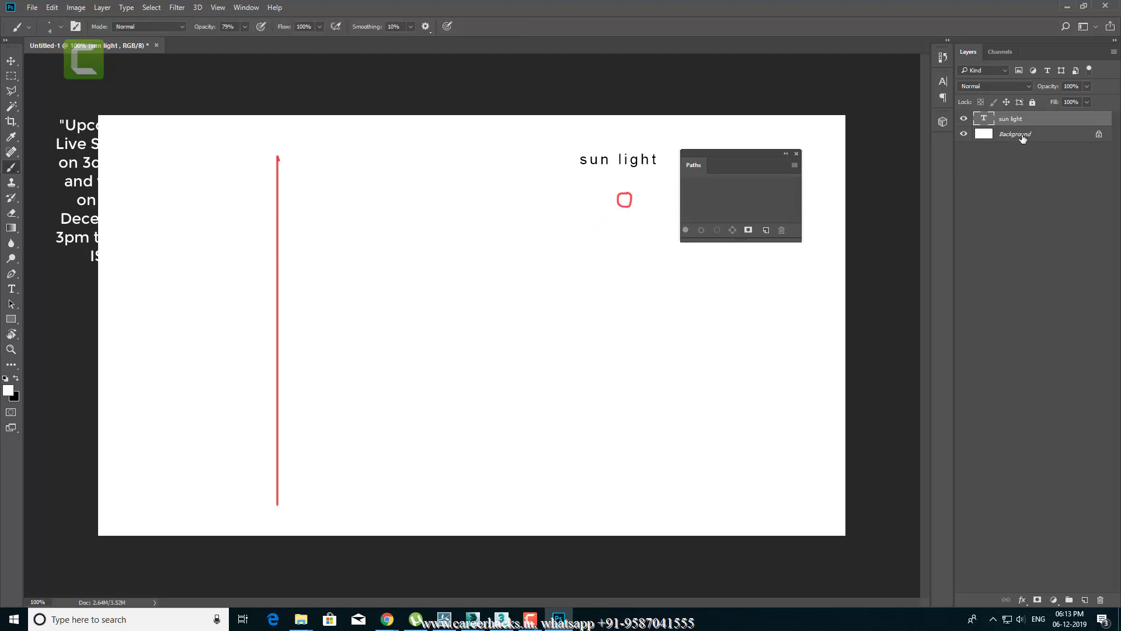
pyautogui.click(1022, 138)
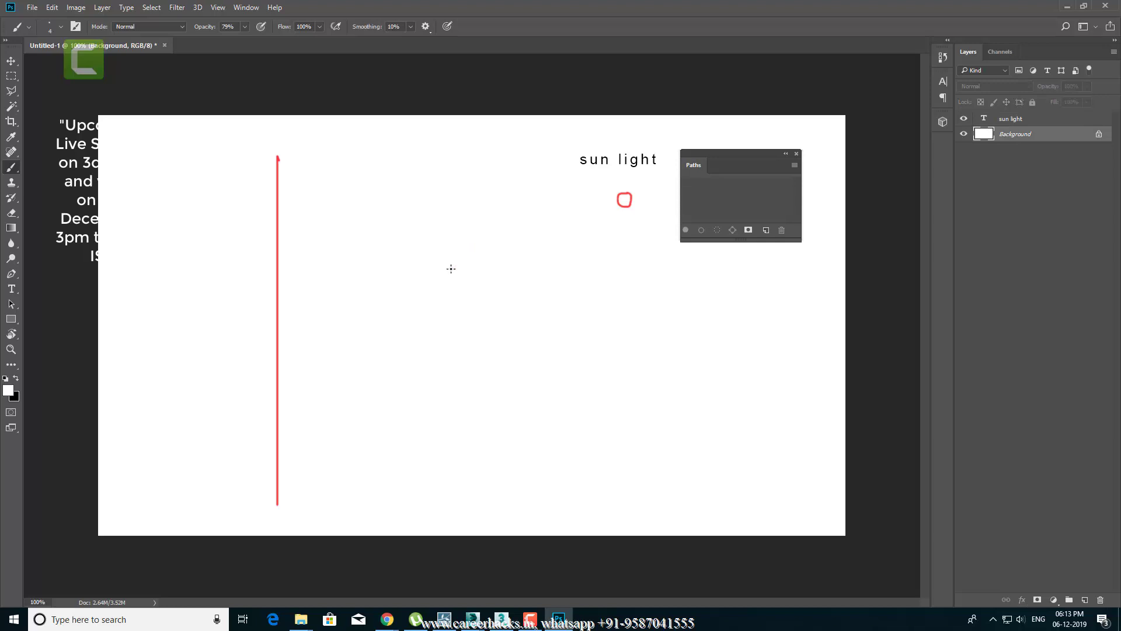
# Step: Draw red rays around the sun and a ray to the pole, and copy the label beside the pole
pyautogui.keyDown('alt'); pyautogui.click(278, 157); pyautogui.keyUp('alt')
pyautogui.moveTo(597, 200)
pyautogui.mouseDown()
pyautogui.moveTo(618, 199)
pyautogui.moveTo(629, 179)
pyautogui.moveTo(645, 189)
pyautogui.moveTo(646, 219)
pyautogui.moveTo(614, 224)
pyautogui.mouseUp()
pyautogui.moveTo(618, 200)
pyautogui.mouseDown()
pyautogui.moveTo(282, 299)
pyautogui.moveTo(341, 355)
pyautogui.mouseUp()
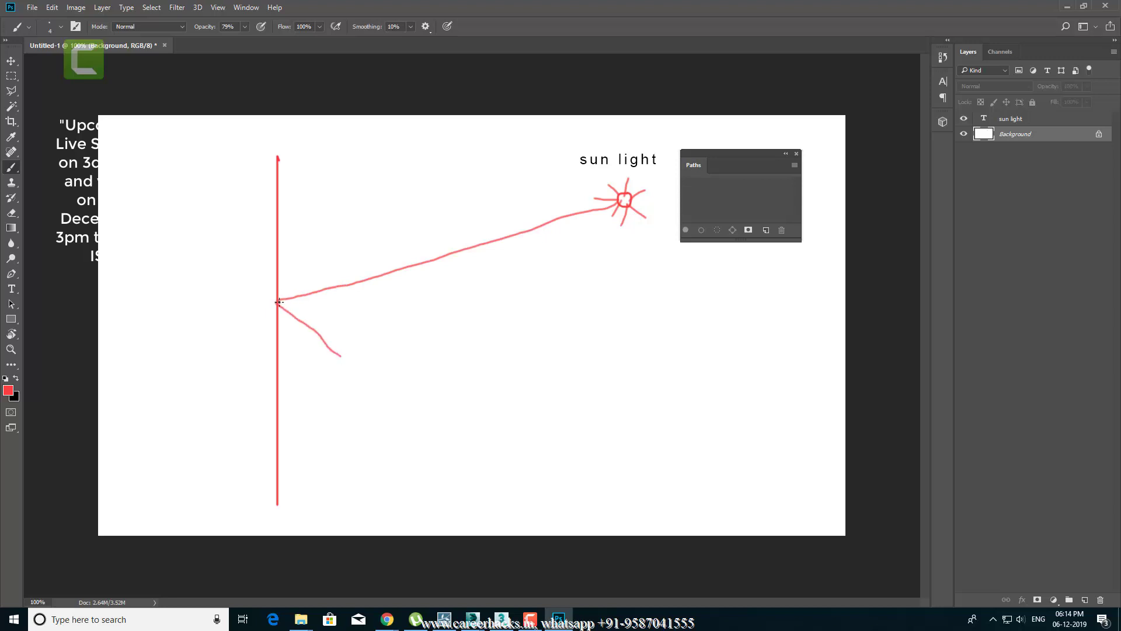
pyautogui.press('v')
pyautogui.keyDown('ctrl'); pyautogui.click(608, 164); pyautogui.keyUp('ctrl')
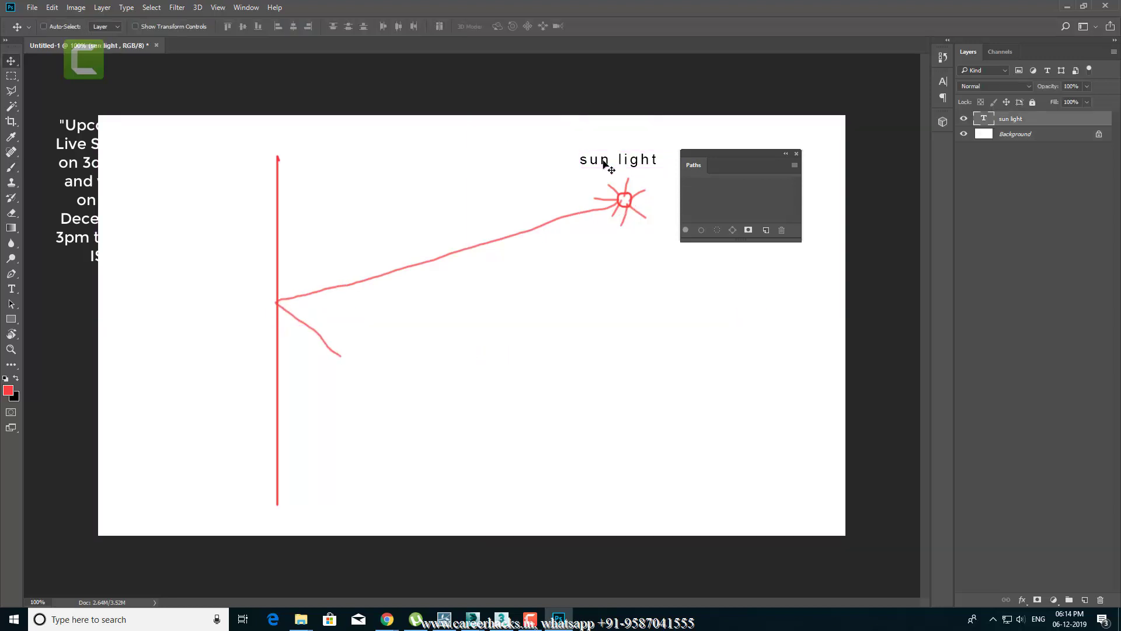
pyautogui.moveTo(608, 168)
pyautogui.keyDown('alt'); pyautogui.keyDown('shift'); pyautogui.mouseDown()
pyautogui.moveTo(303, 280)
pyautogui.moveTo(226, 289)
pyautogui.mouseUp(); pyautogui.keyUp('shift'); pyautogui.keyUp('alt')
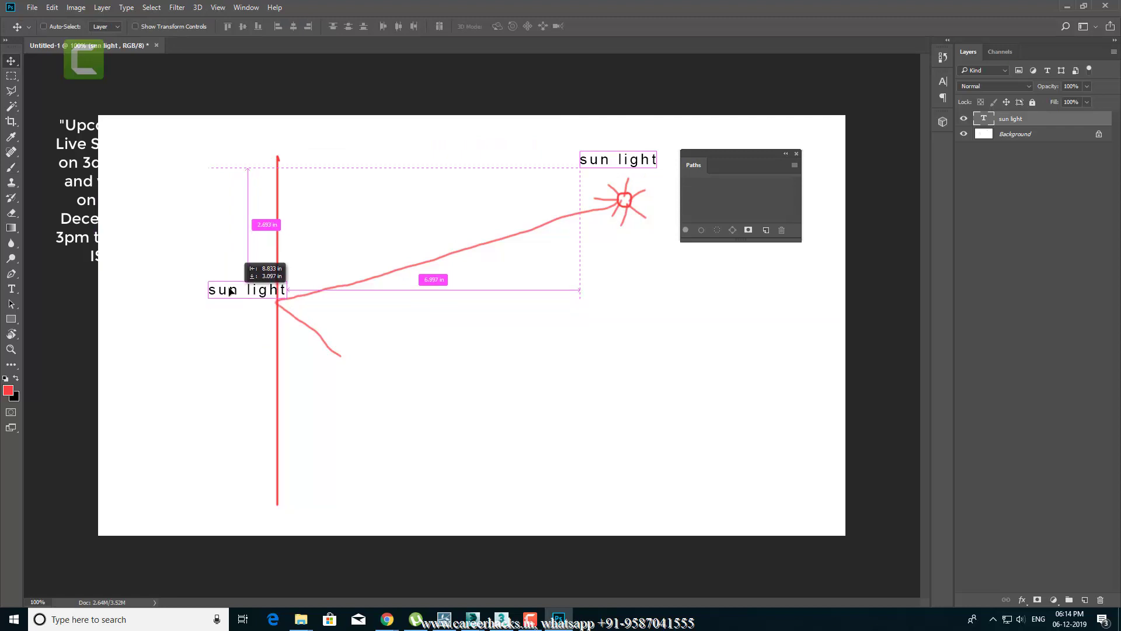
# Step: Retype the copied label as 'Pri bounce', place it left of the pole, and return to 3ds Max
pyautogui.press('t')
pyautogui.doubleClick(246, 285)
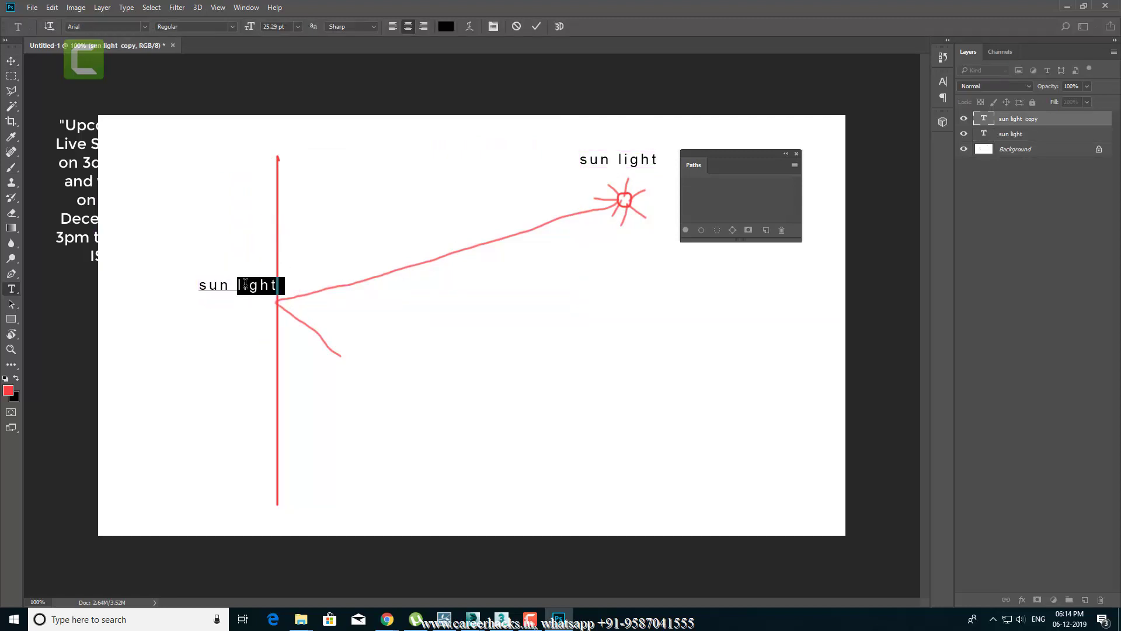
pyautogui.hotkey('ctrl', 'a')
pyautogui.write('r')
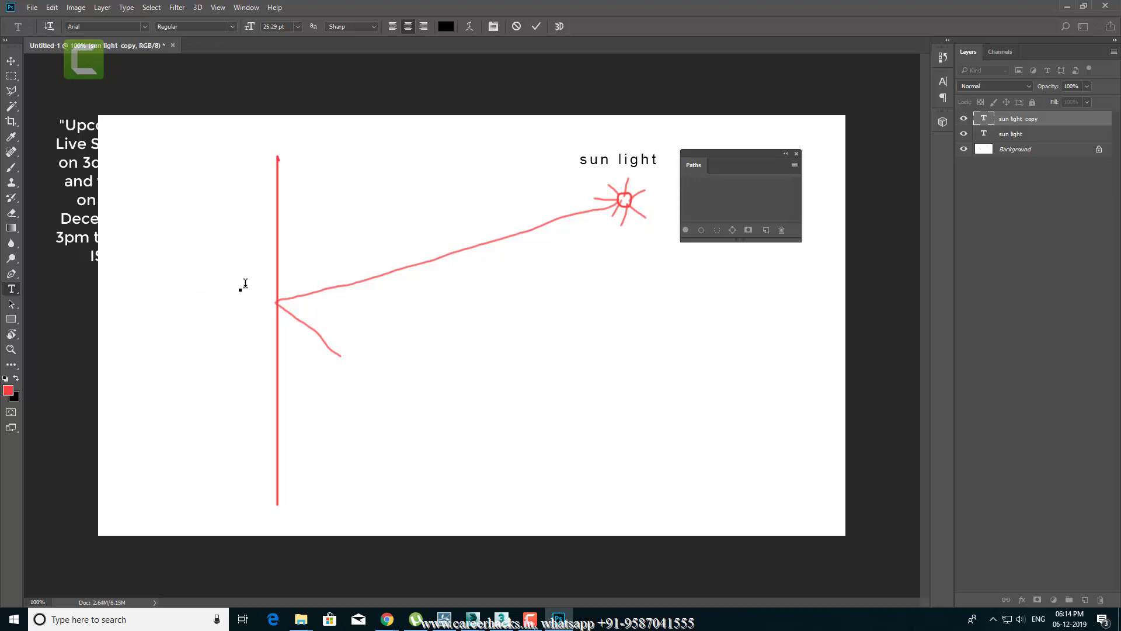
pyautogui.write('Pri boun')
pyautogui.write('ce')
pyautogui.hotkey('ctrl', 'Return')
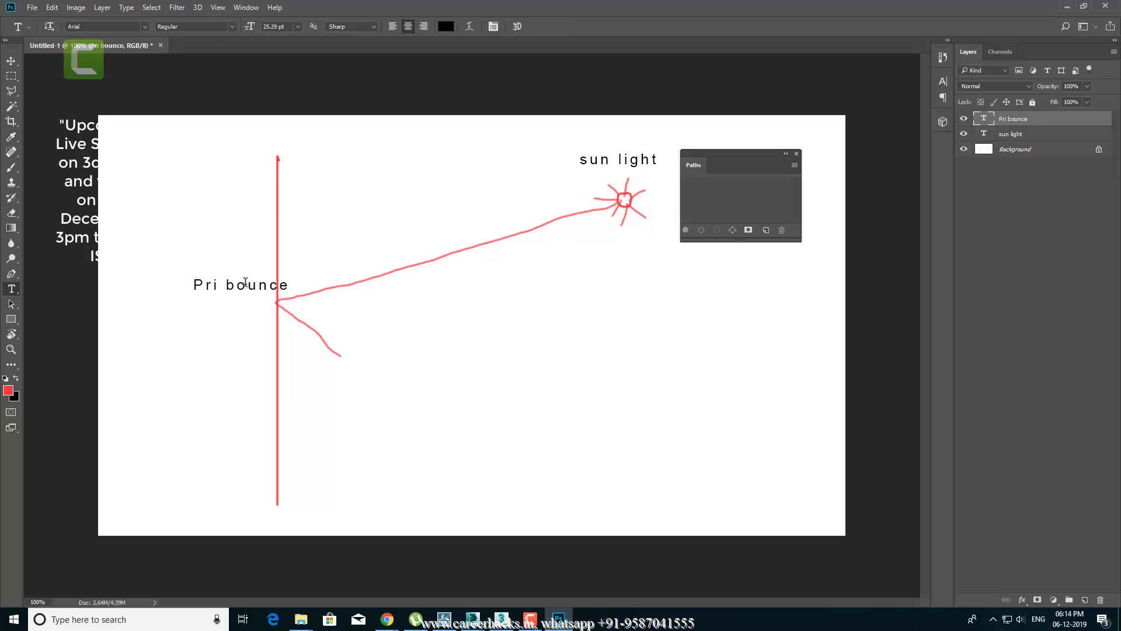
pyautogui.press('v')
pyautogui.moveTo(236, 292); pyautogui.dragTo(214, 305)
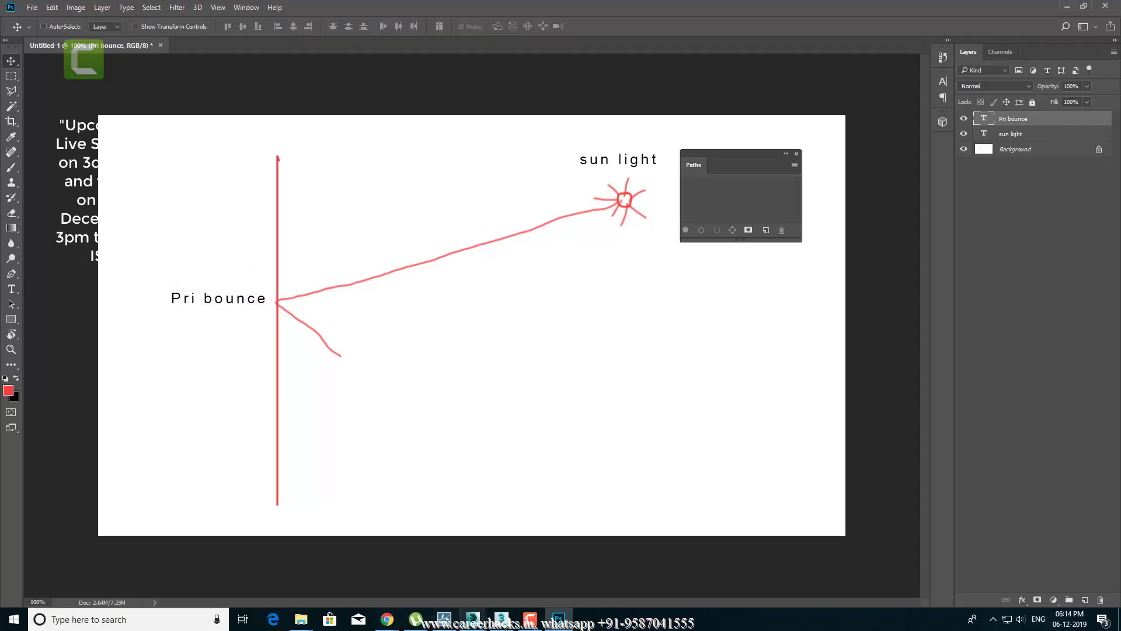
pyautogui.click(502, 622)
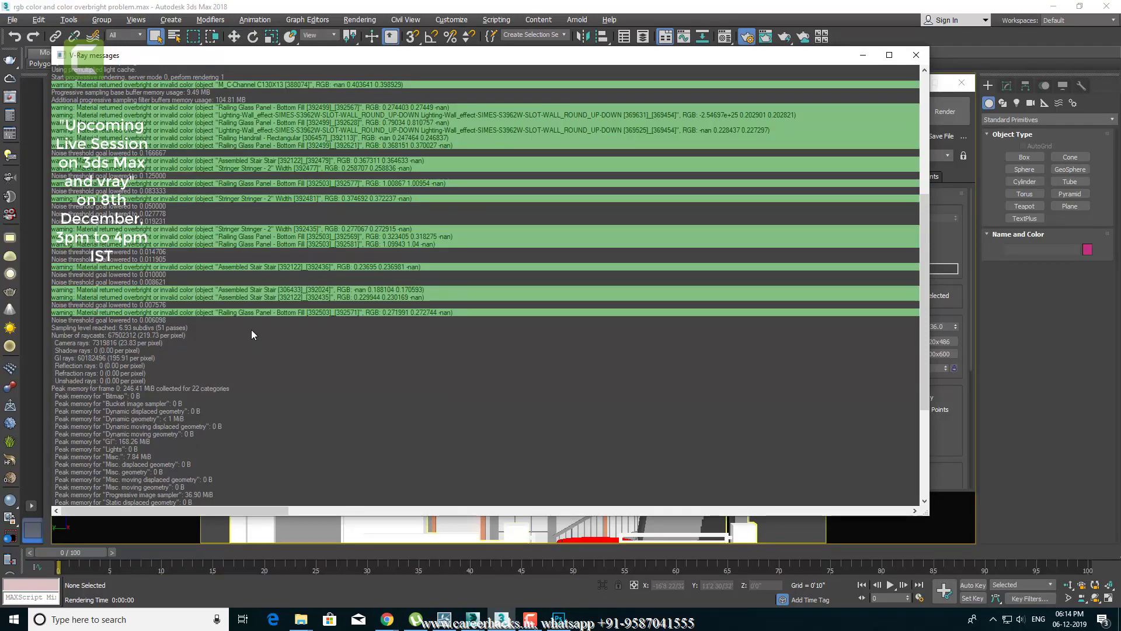
# Step: Minimize the V-Ray log to reveal the speckled render, then return to Photoshop
pyautogui.click(862, 55)
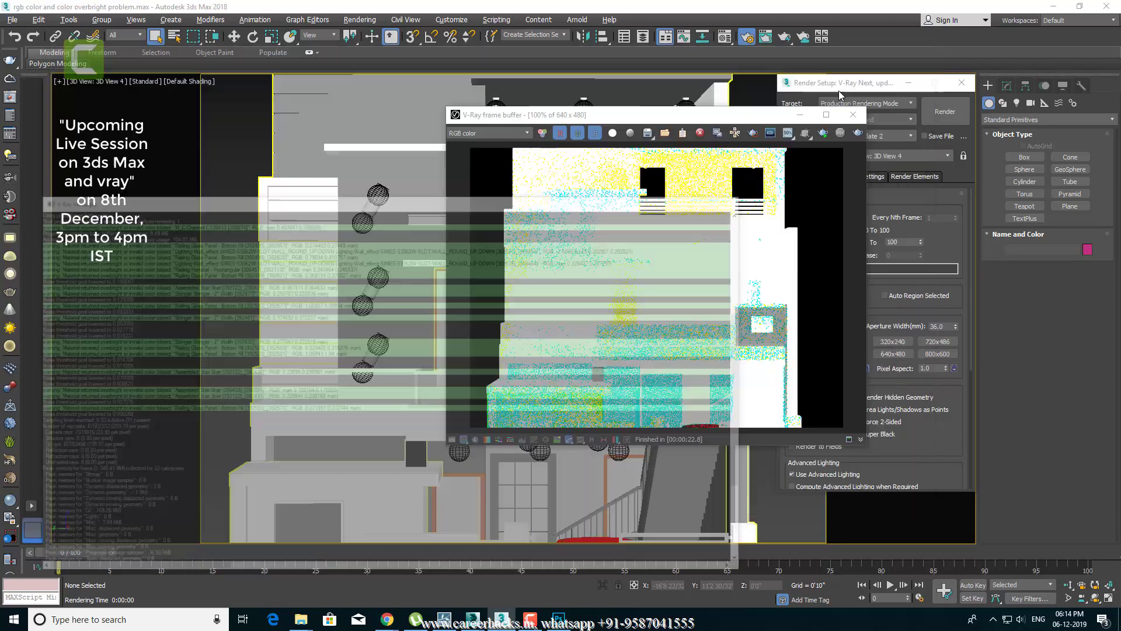
pyautogui.click(558, 620)
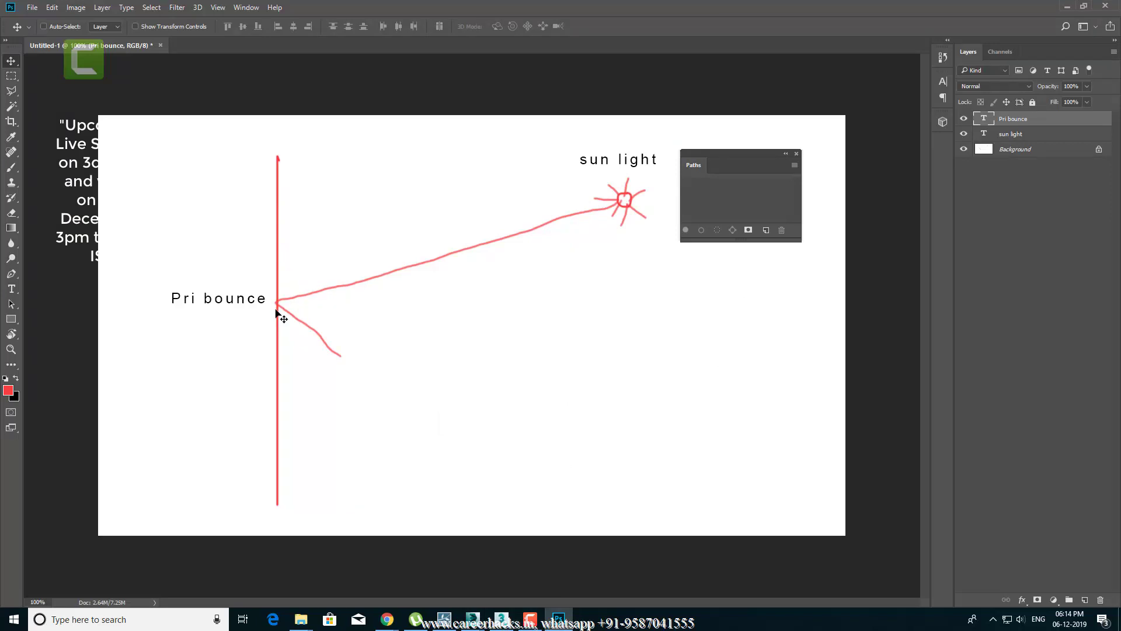
# Step: Copy the 'Pri bounce' label above the sun ray and retype it as '.5'
pyautogui.press('t')
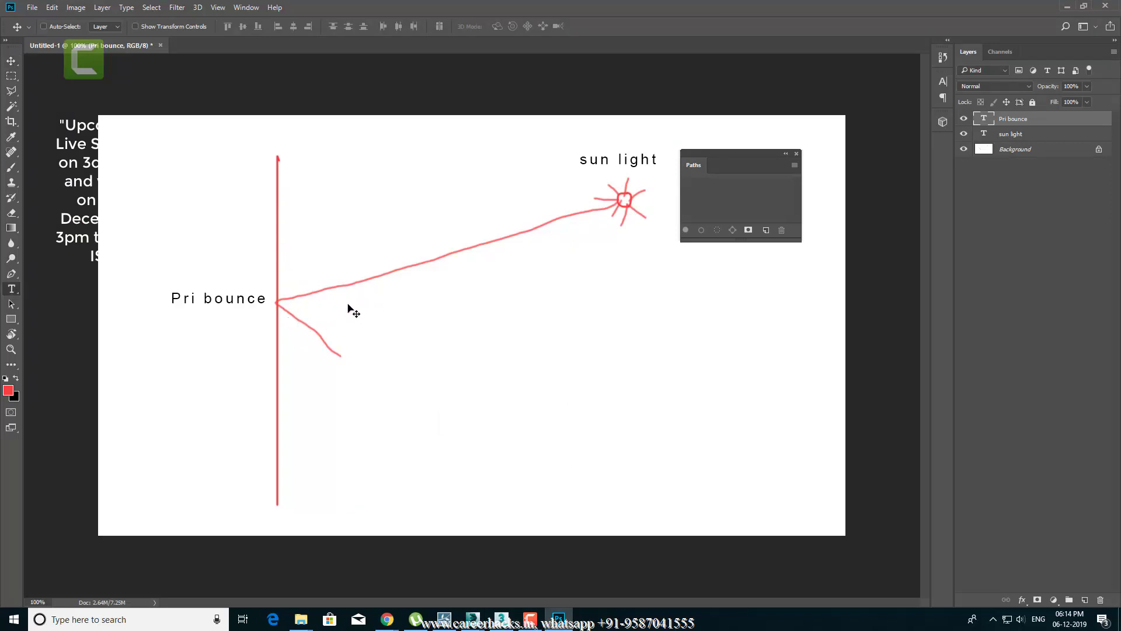
pyautogui.press('v')
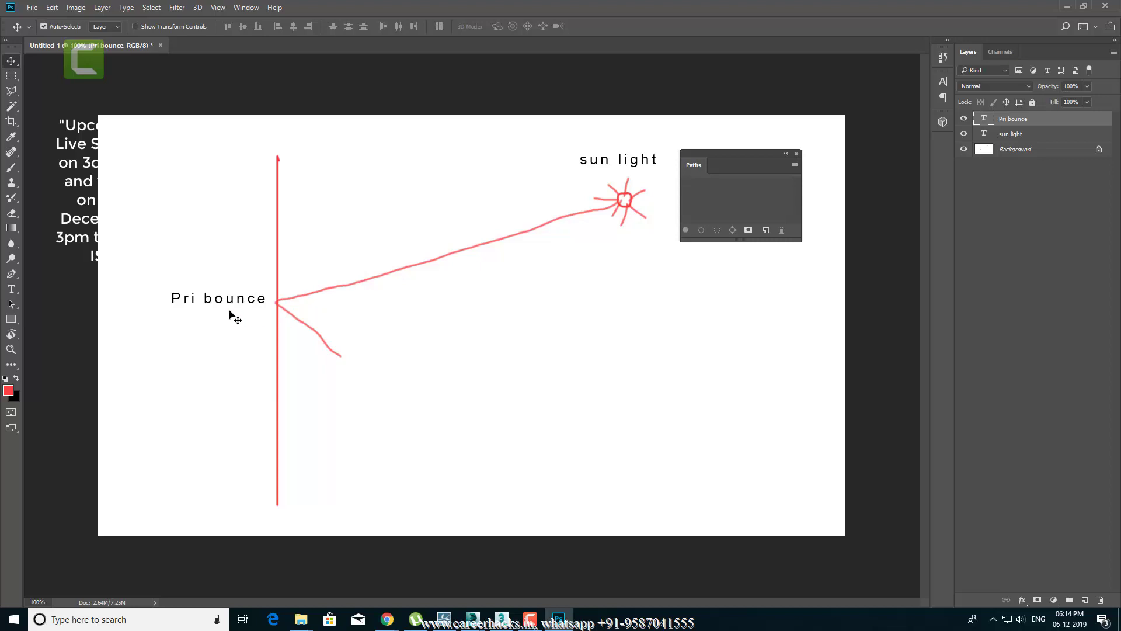
pyautogui.keyDown('alt'); pyautogui.moveTo(238, 304); pyautogui.dragTo(393, 266); pyautogui.keyUp('alt')
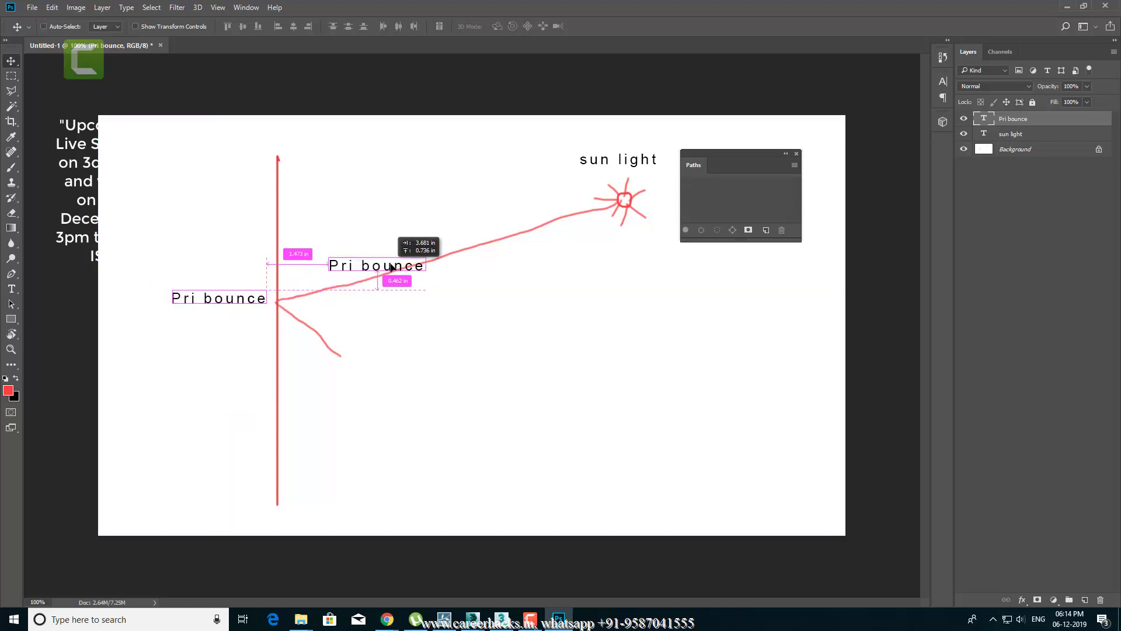
pyautogui.doubleClick(393, 264)
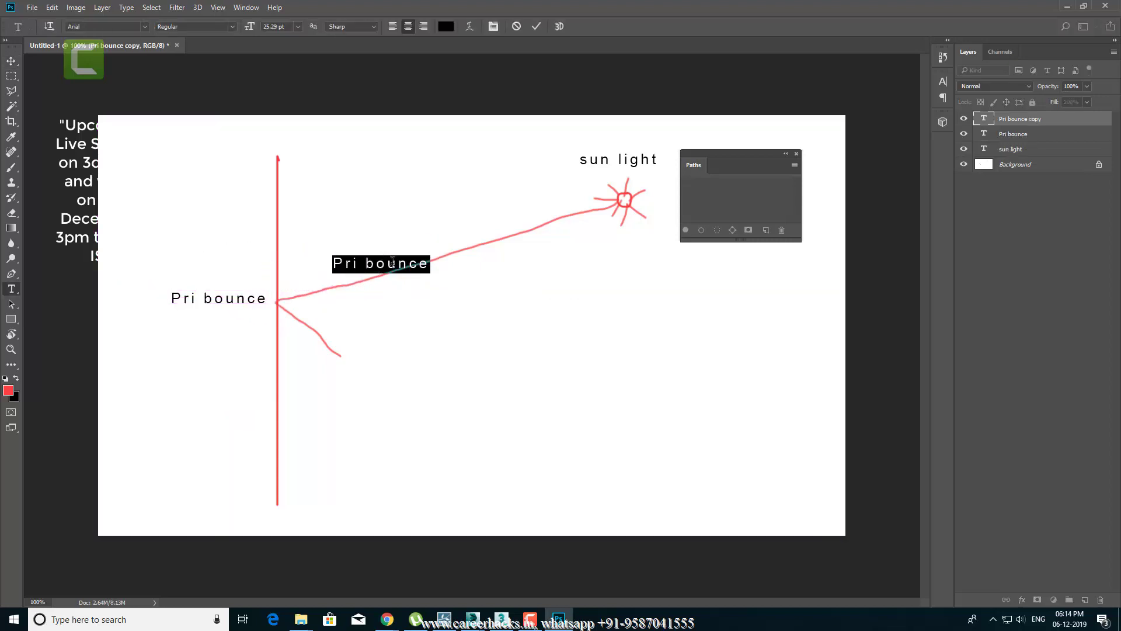
pyautogui.write('.5')
pyautogui.hotkey('ctrl', 'Return')
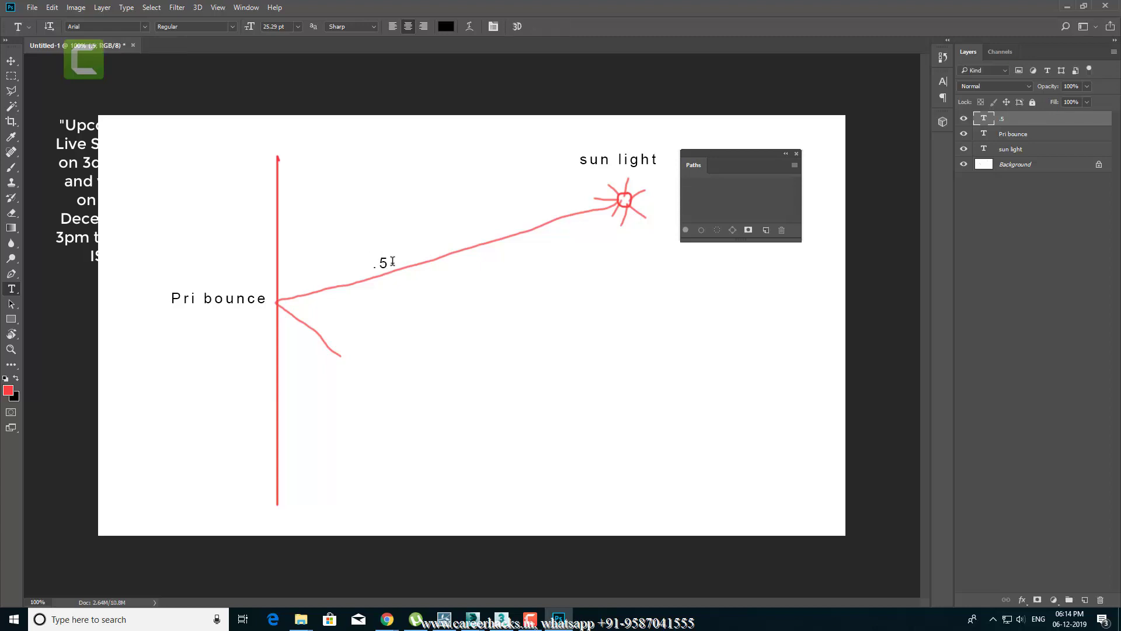
# Step: Copy the .5 label beside the bounce stroke and retype its value
pyautogui.press('v')
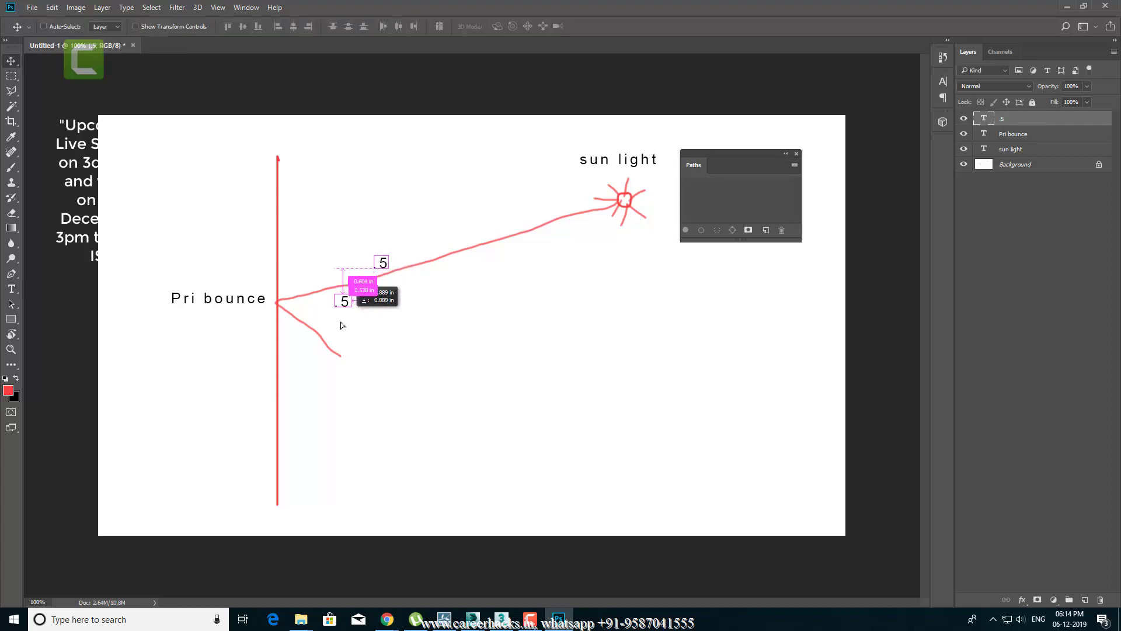
pyautogui.keyDown('alt'); pyautogui.moveTo(383, 263); pyautogui.dragTo(334, 336); pyautogui.keyUp('alt')
pyautogui.doubleClick(331, 334)
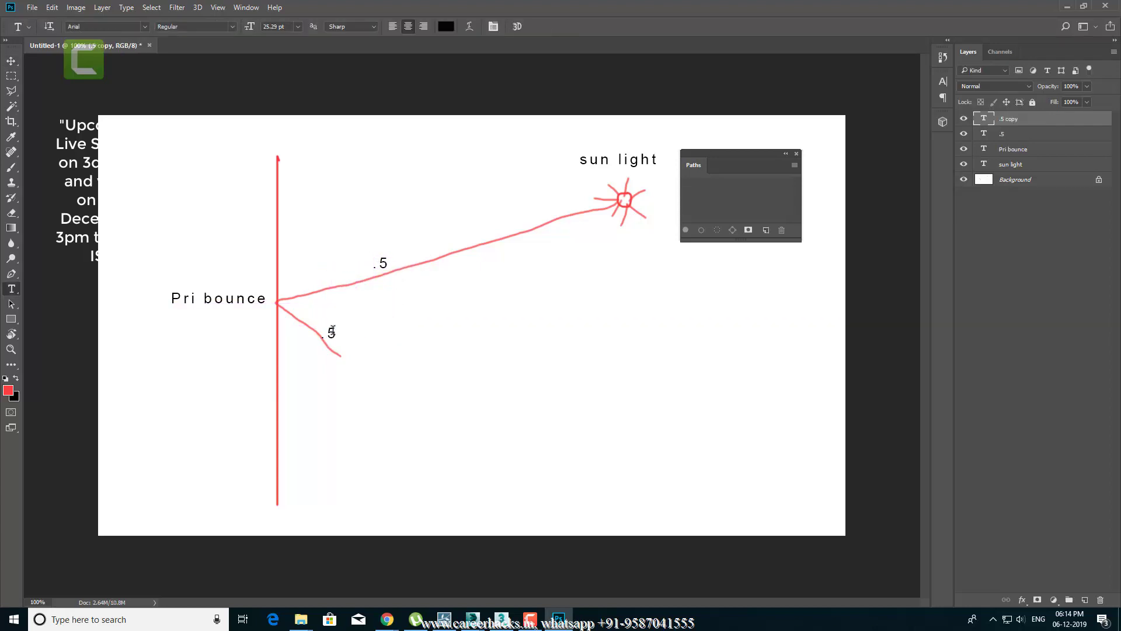
pyautogui.write('5')
pyautogui.hotkey('ctrl', 'Return')
pyautogui.click(328, 334)
pyautogui.doubleClick(328, 334)
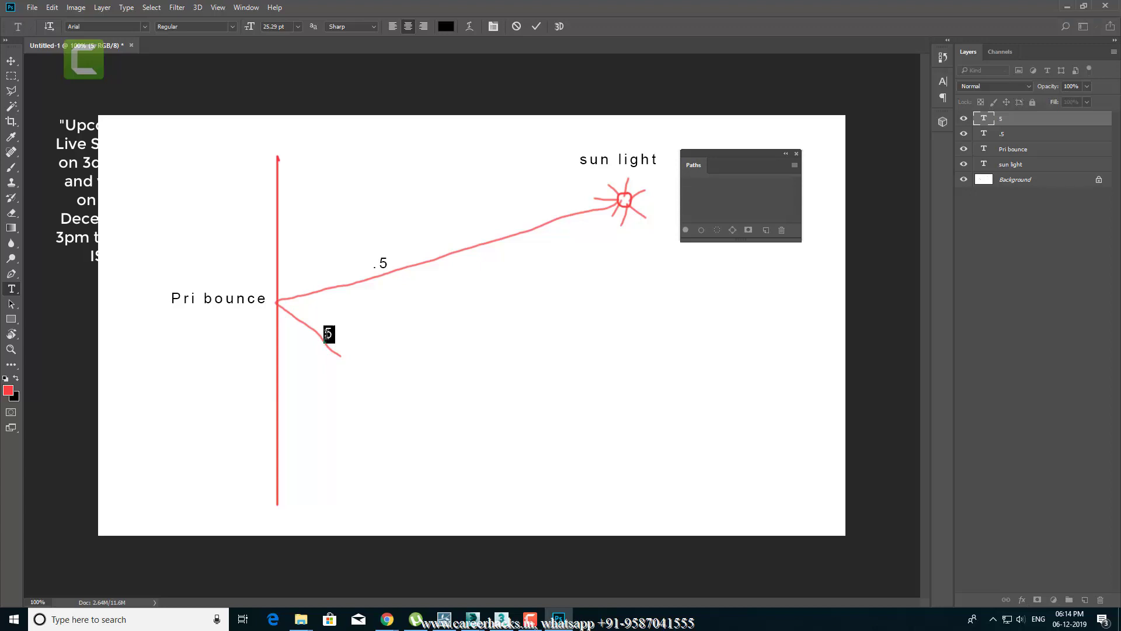
pyautogui.write('1')
pyautogui.hotkey('ctrl', 'Return')
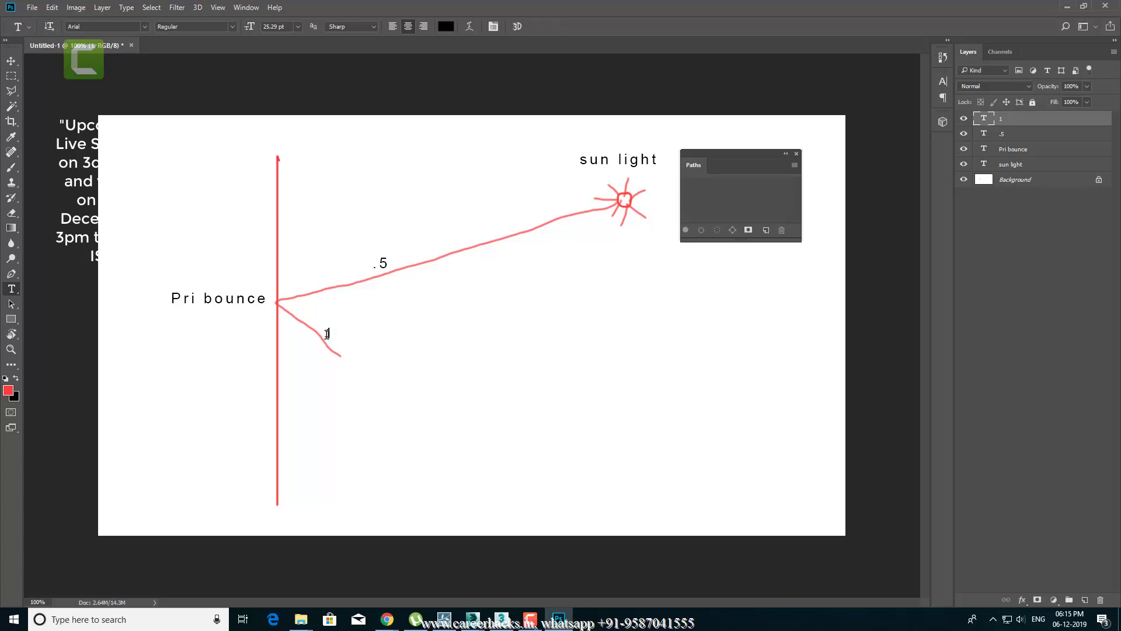
# Step: Set the bounce label's value to 3, then switch back to 3ds Max
pyautogui.click(328, 334)
pyautogui.doubleClick(327, 334)
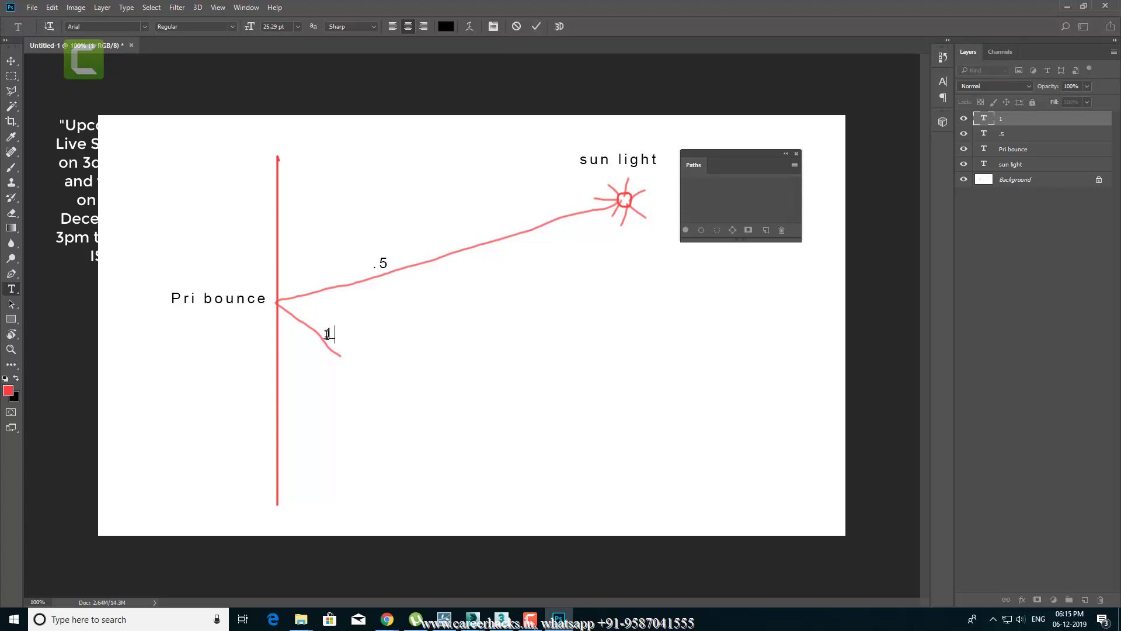
pyautogui.press('BackSpace')
pyautogui.write('3')
pyautogui.hotkey('ctrl', 'Return')
pyautogui.click(327, 334)
pyautogui.click(464, 329)
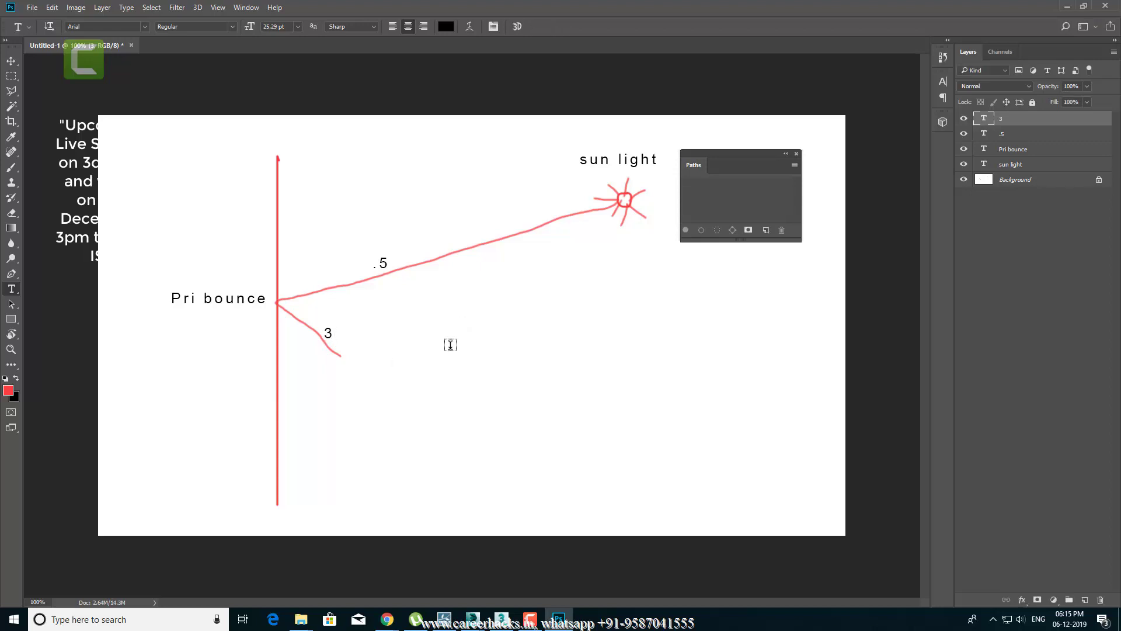
pyautogui.press('v')
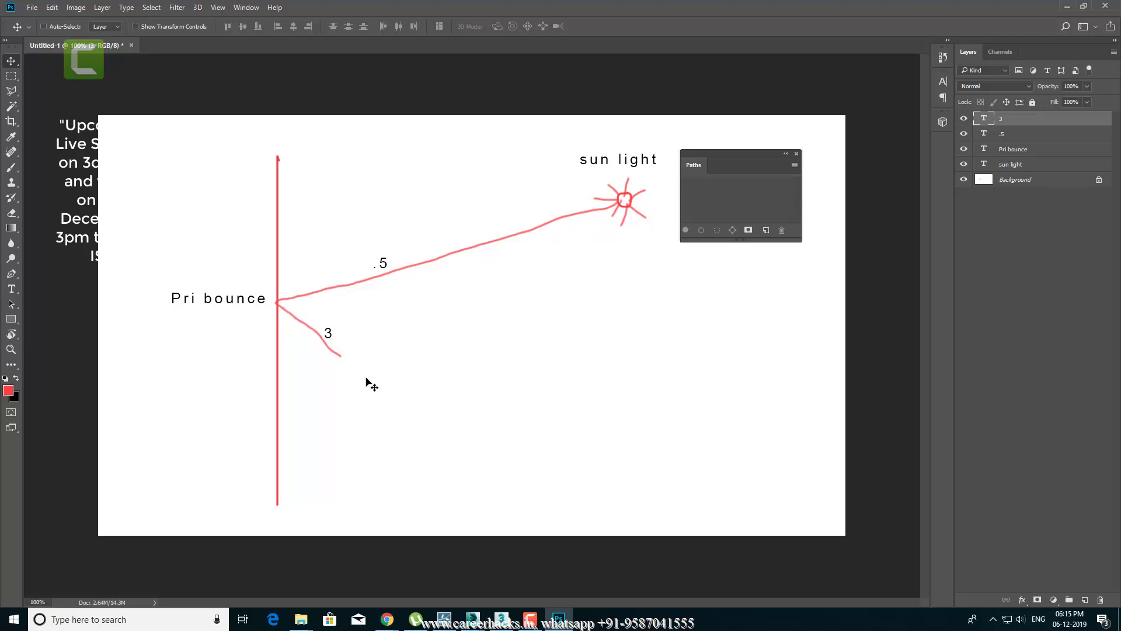
pyautogui.click(502, 619)
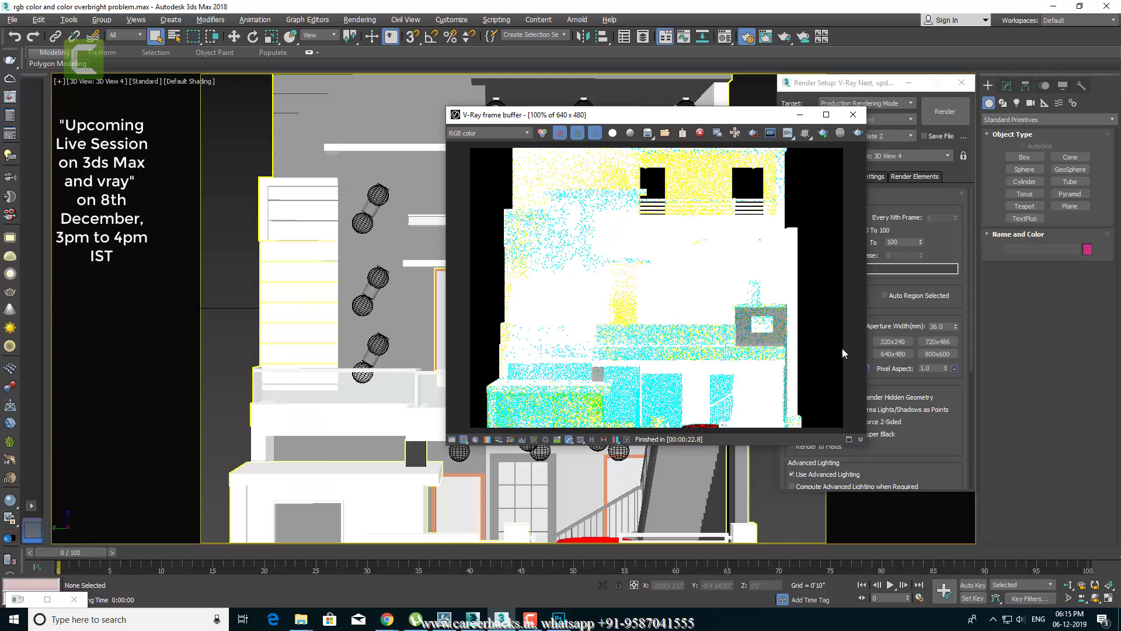
# Step: Restore the V-Ray messages log, scroll through its overbright colour warnings, and close it
pyautogui.click(873, 262)
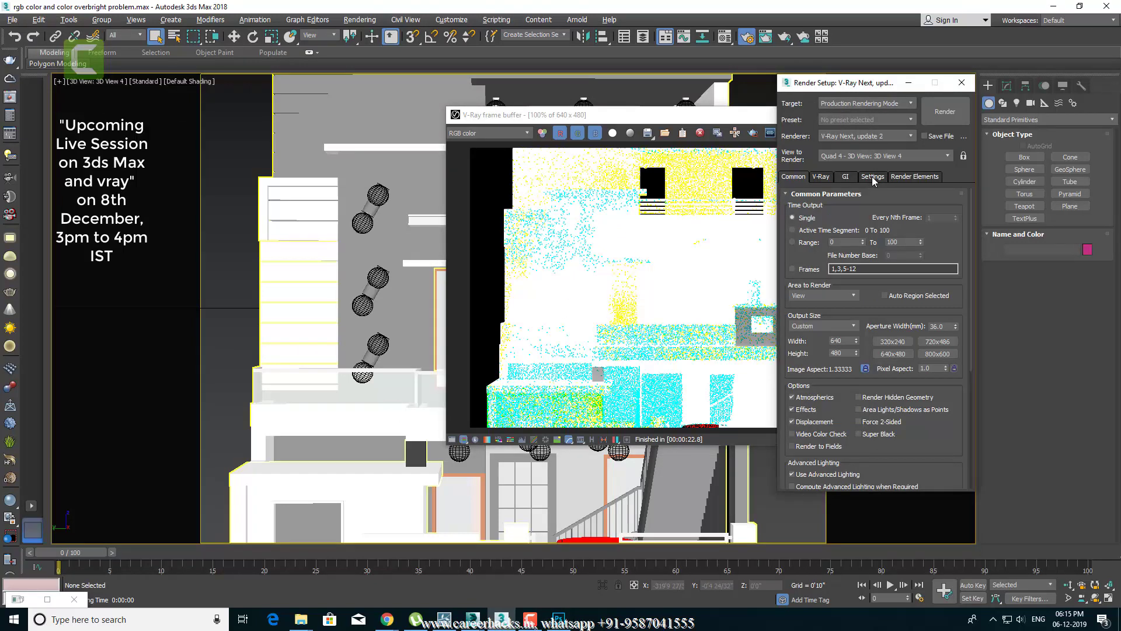
pyautogui.click(33, 601)
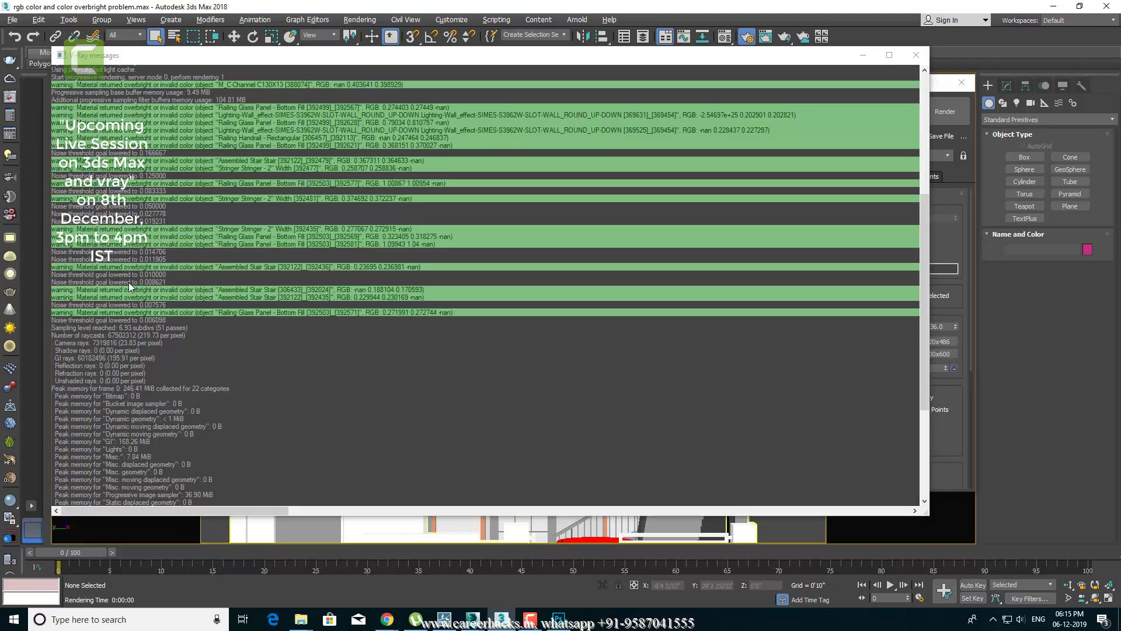
pyautogui.click(261, 296)
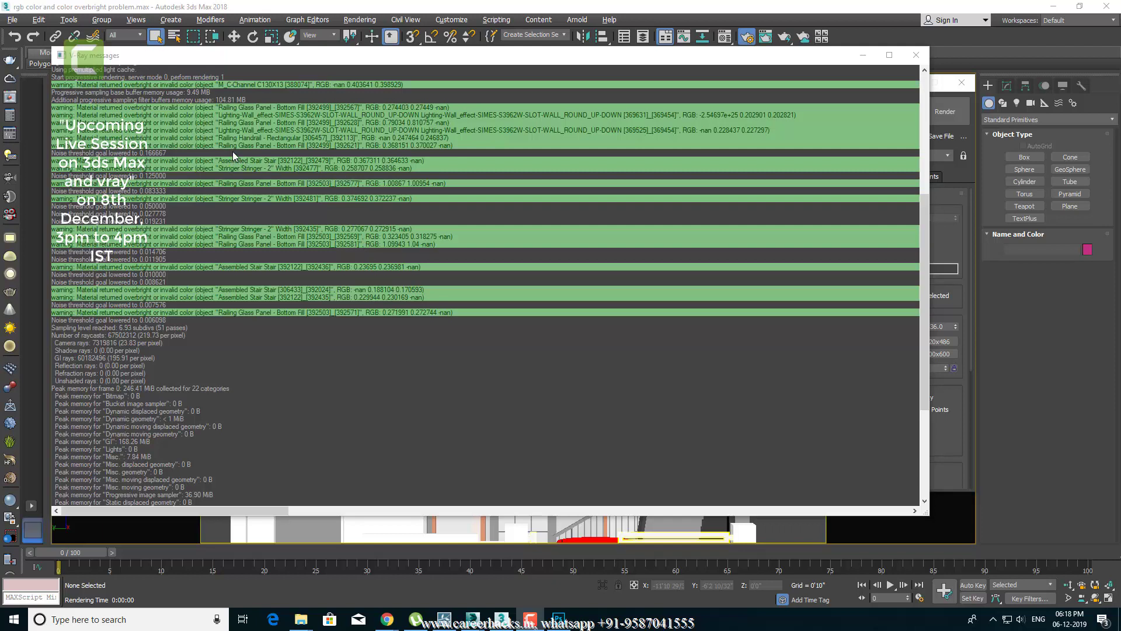
pyautogui.click(576, 134)
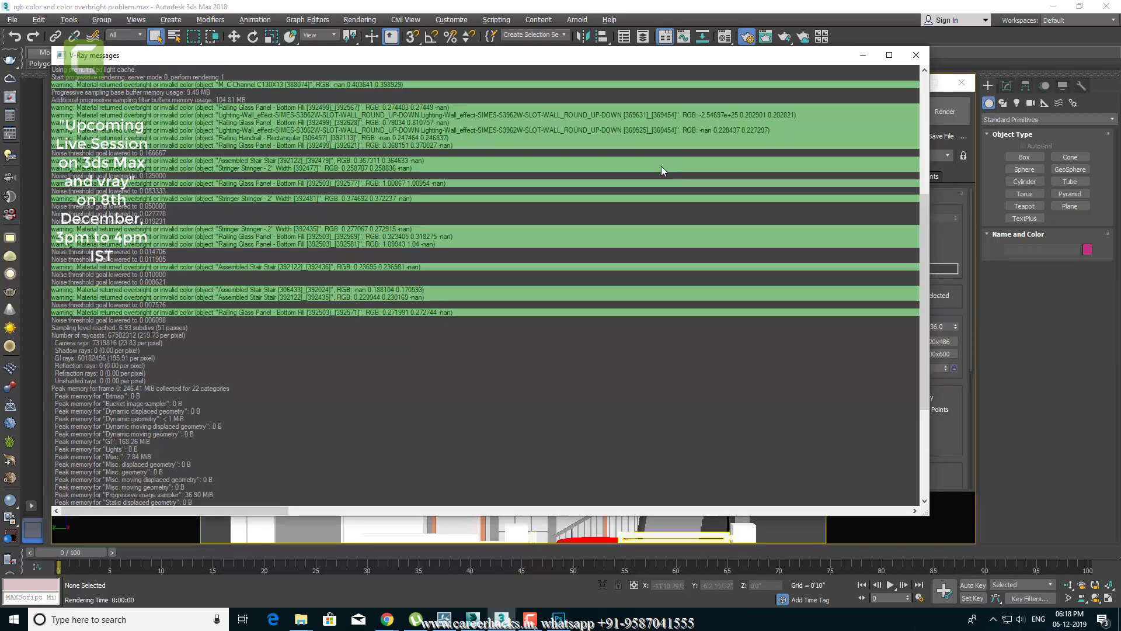
pyautogui.moveTo(926, 248); pyautogui.dragTo(917, 110)
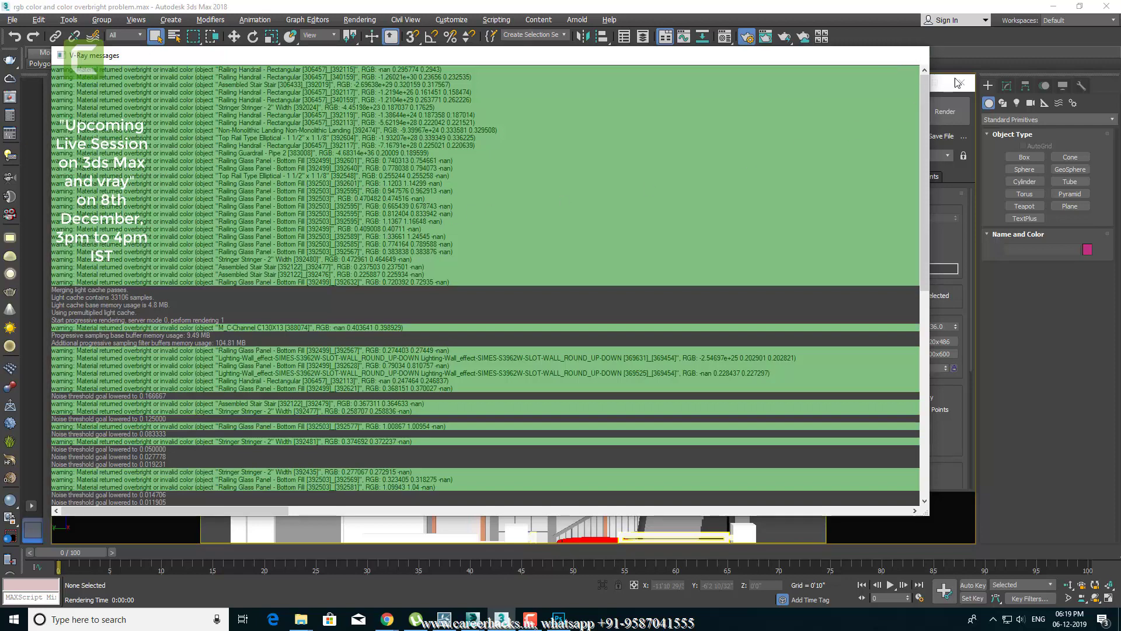
pyautogui.click(924, 55)
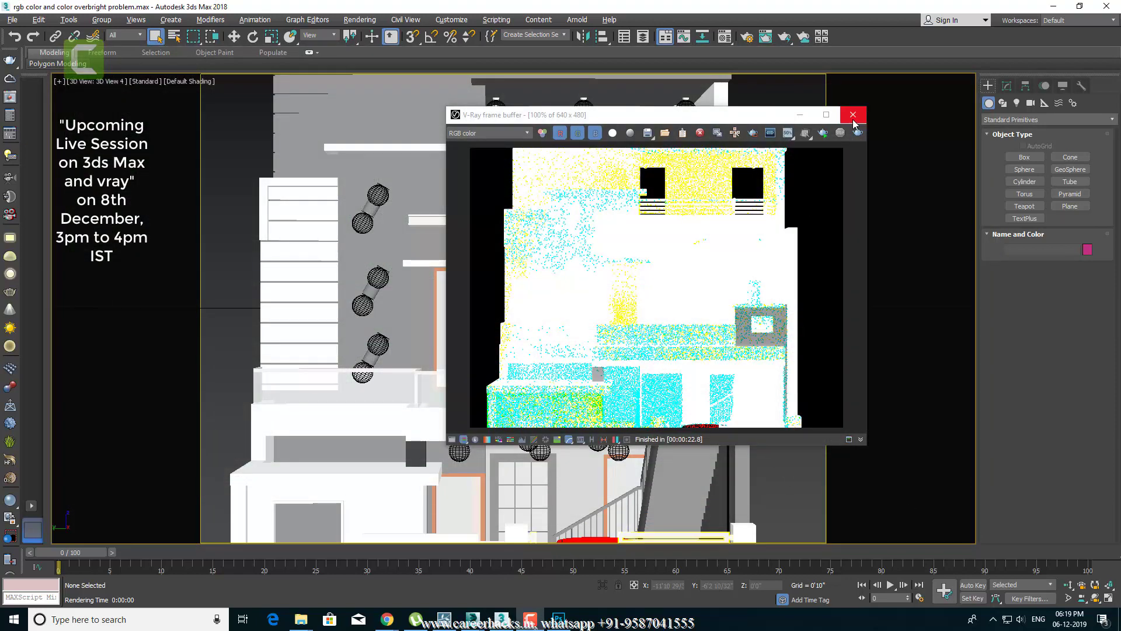
# Step: Close the frame buffer and frame a three-quarter Perspective view of the house and car
pyautogui.click(853, 119)
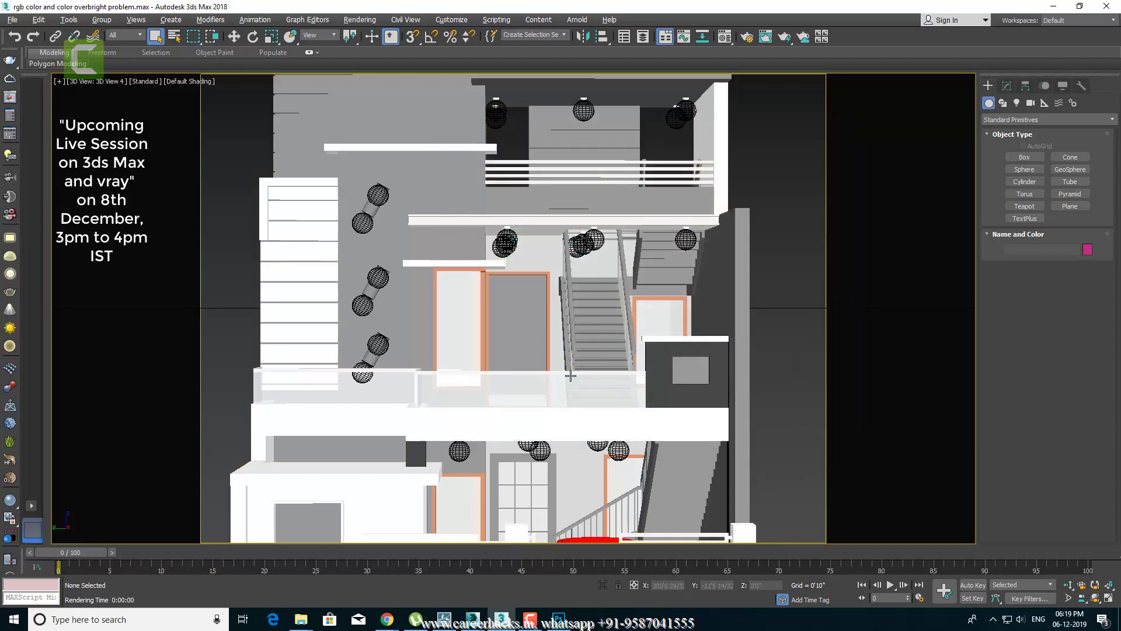
pyautogui.press('p')
pyautogui.hotkey('alt', 'z')
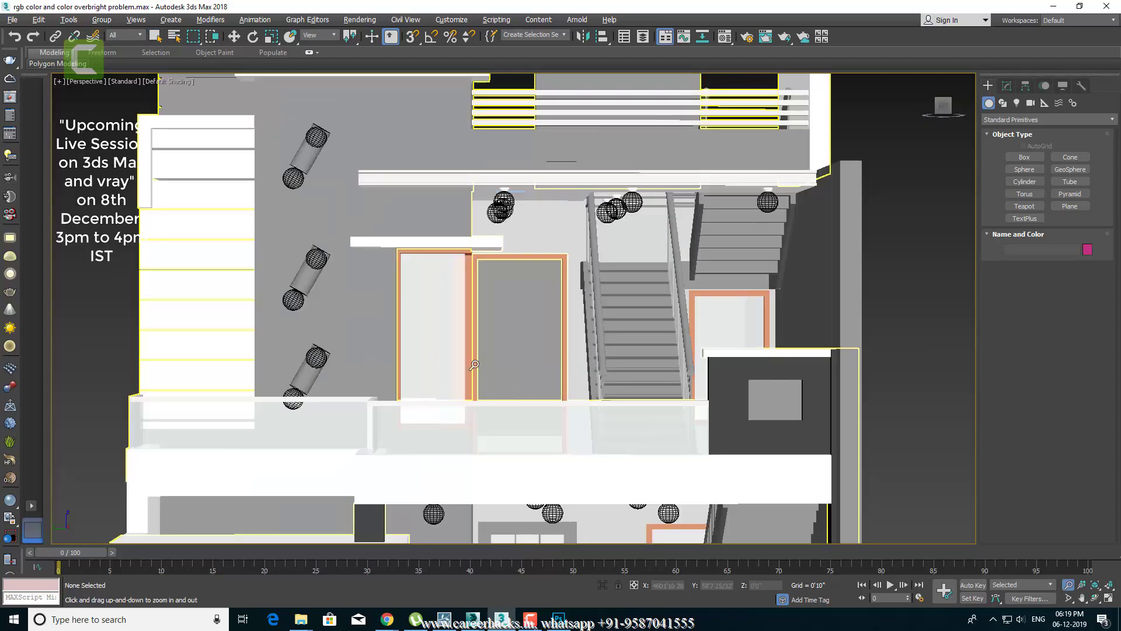
pyautogui.moveTo(570, 374); pyautogui.dragTo(549, 435)
pyautogui.press('q')
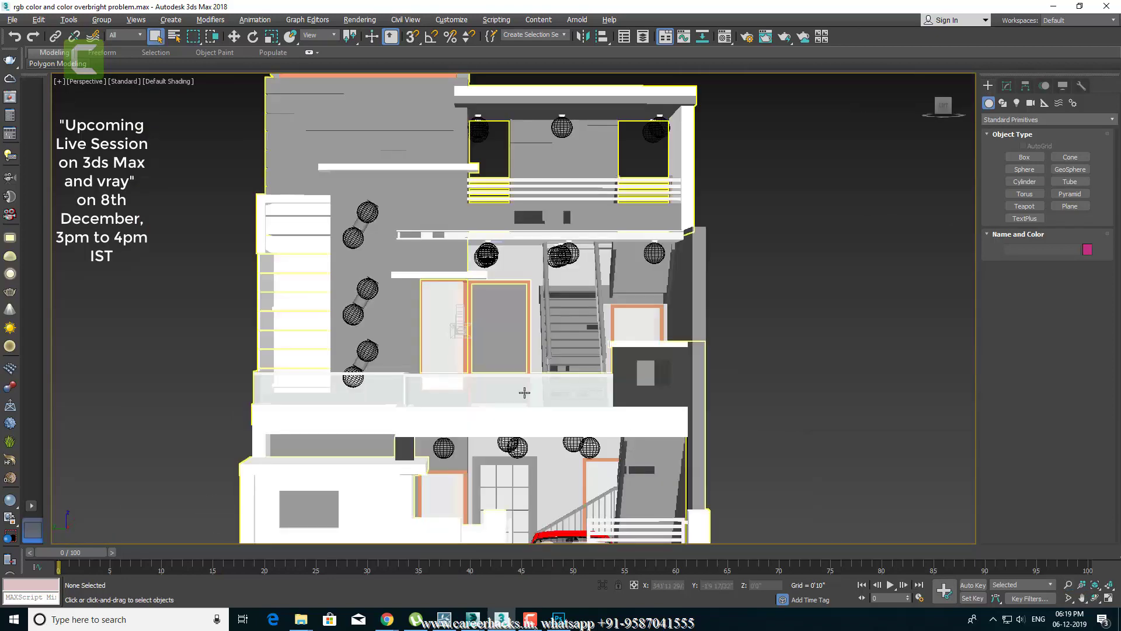
pyautogui.click(502, 405)
pyautogui.keyDown('alt'); pyautogui.moveTo(502, 405); pyautogui.dragTo(527, 392, button='middle'); pyautogui.keyUp('alt')
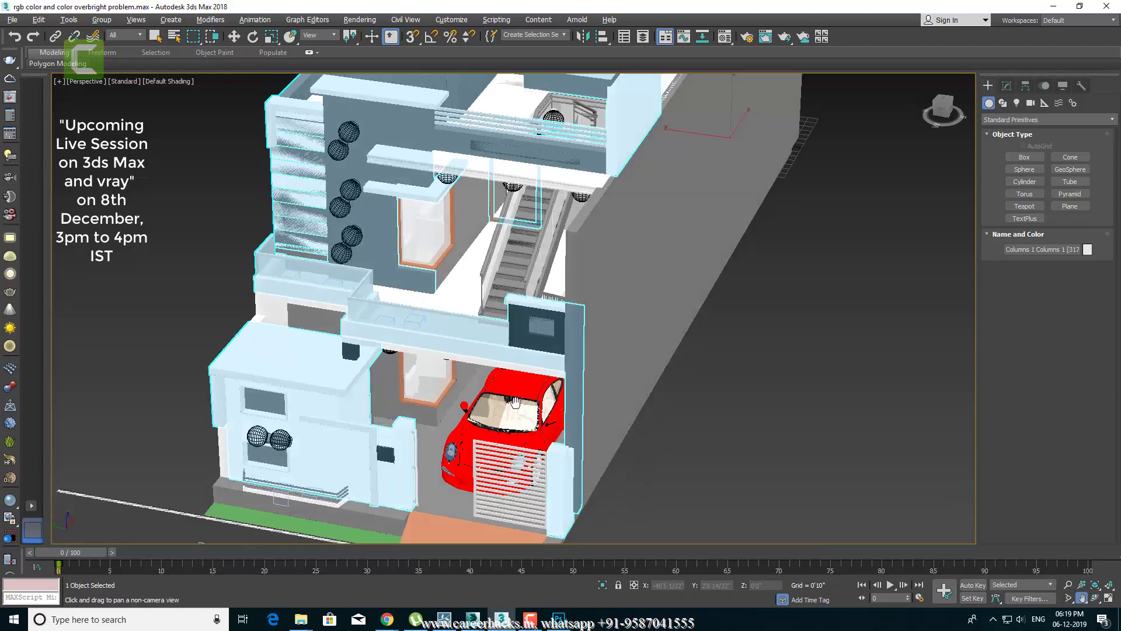
pyautogui.scroll(3, 527, 393)
pyautogui.press('q')
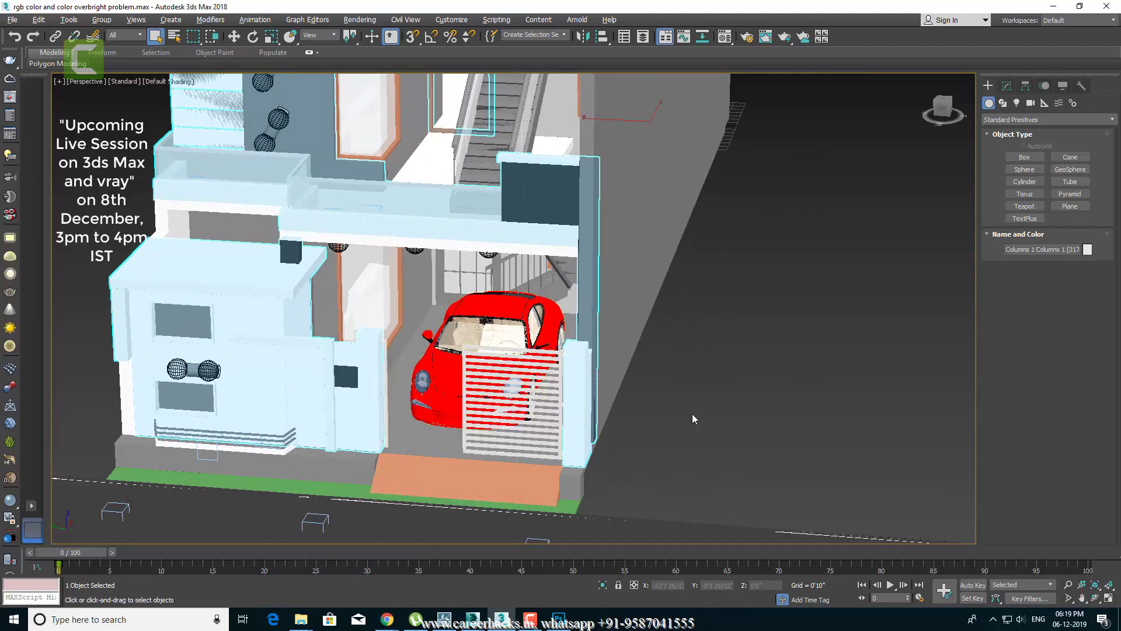
pyautogui.click(692, 412)
# Step: Pick the building's material into the Material Editor and inspect its Gypsum Wall Board sub-material
pyautogui.press('m')
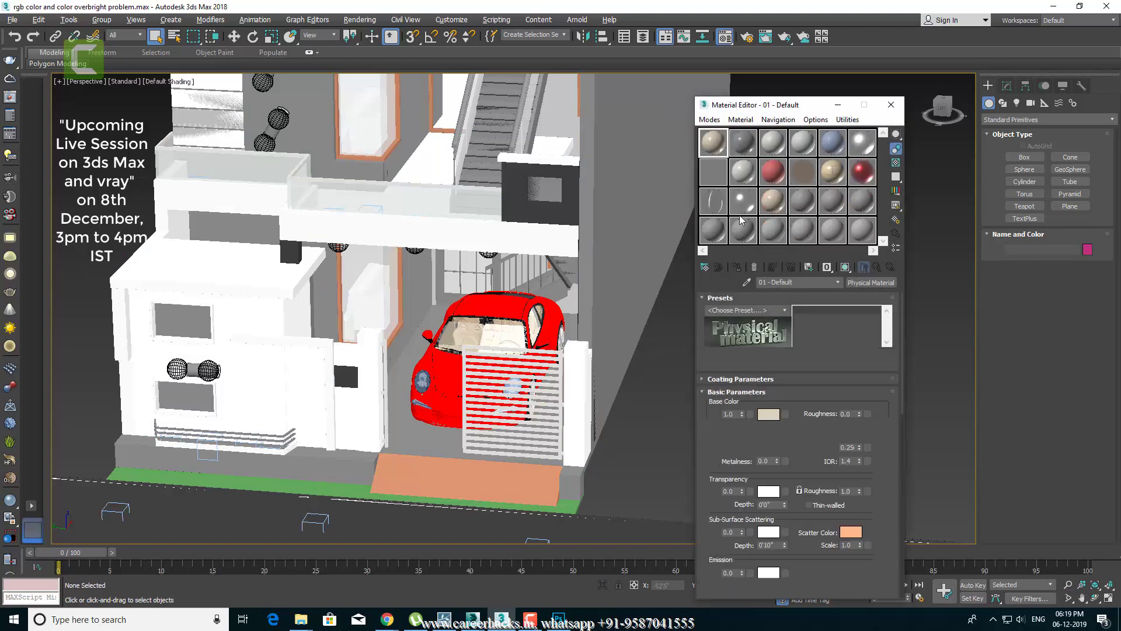
pyautogui.click(747, 282)
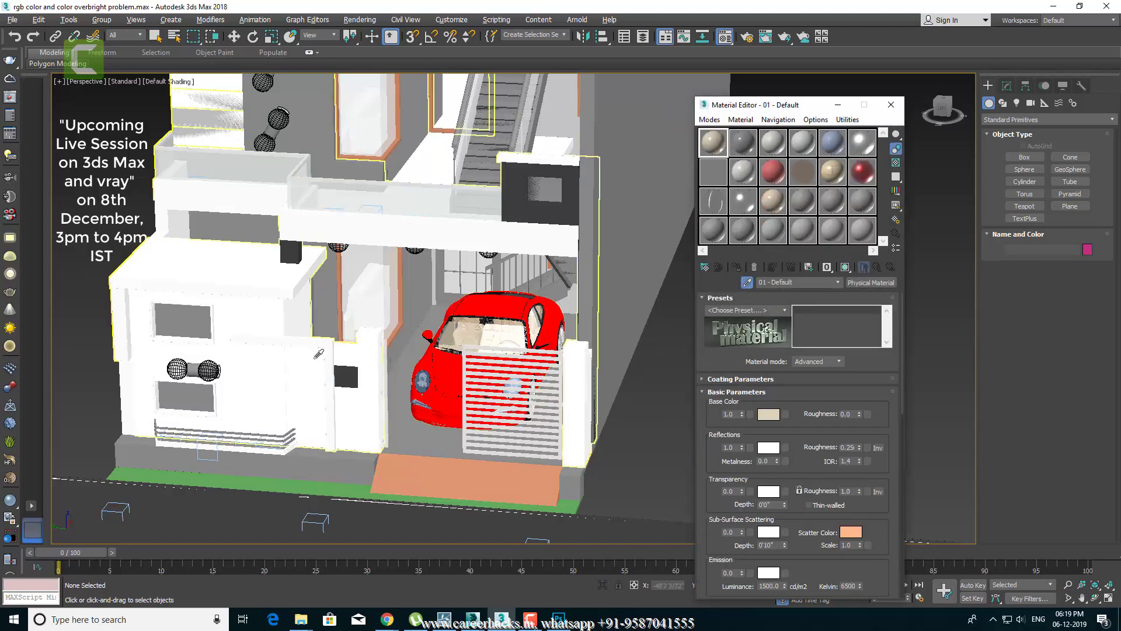
pyautogui.click(360, 348)
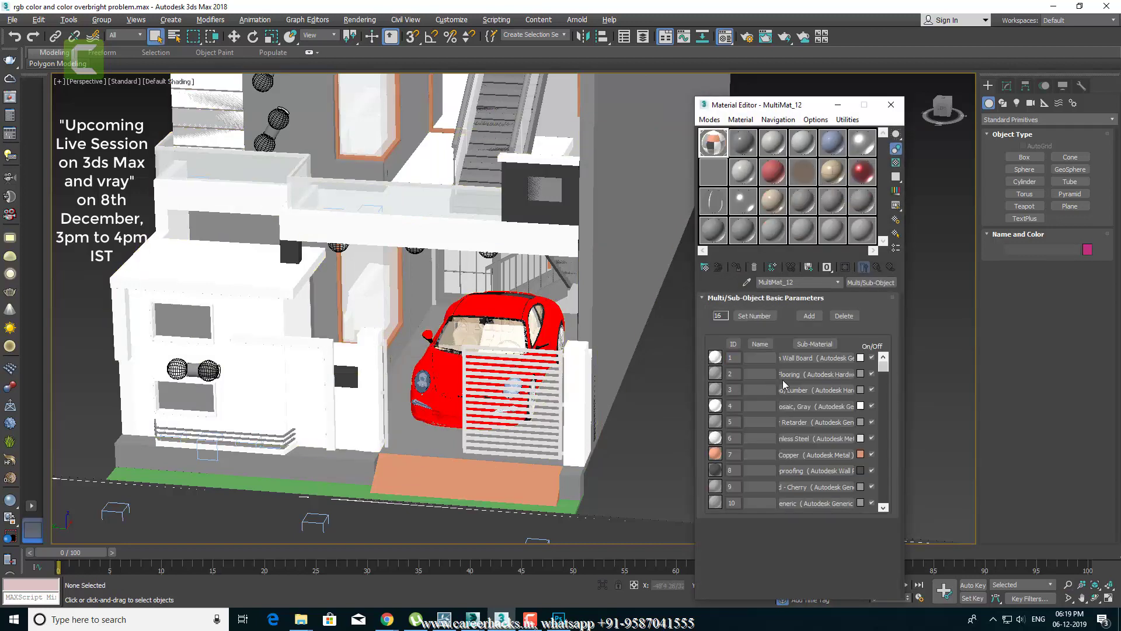
pyautogui.click(817, 357)
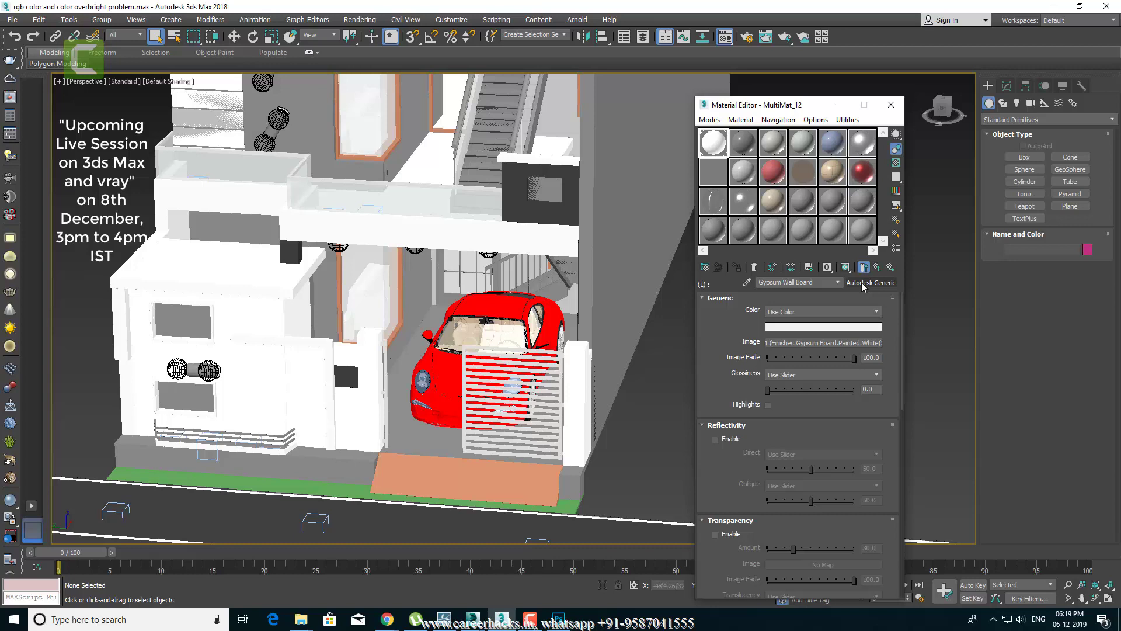
pyautogui.click(863, 285)
pyautogui.moveTo(716, 377); pyautogui.dragTo(719, 488)
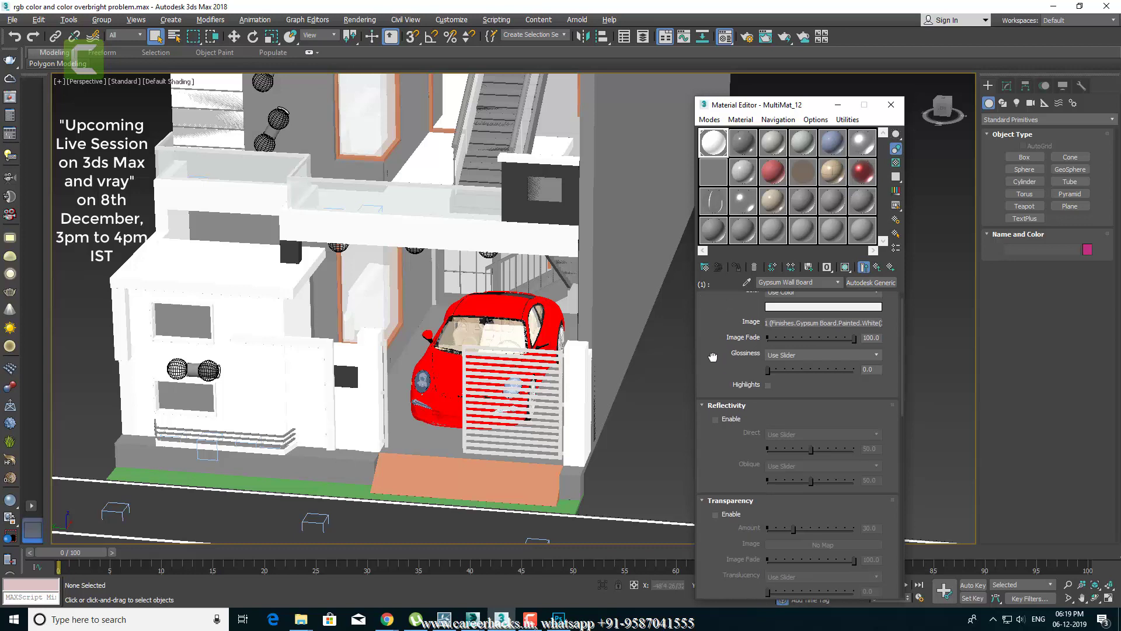
# Step: Sample the red car's material and the column's material
pyautogui.click(747, 283)
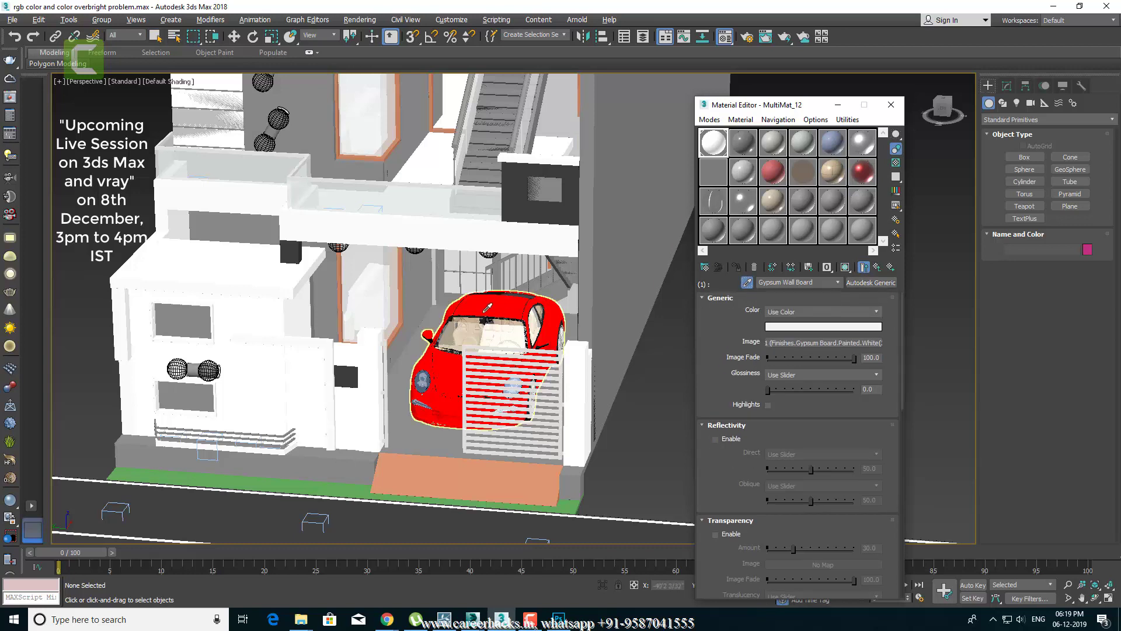
pyautogui.click(476, 295)
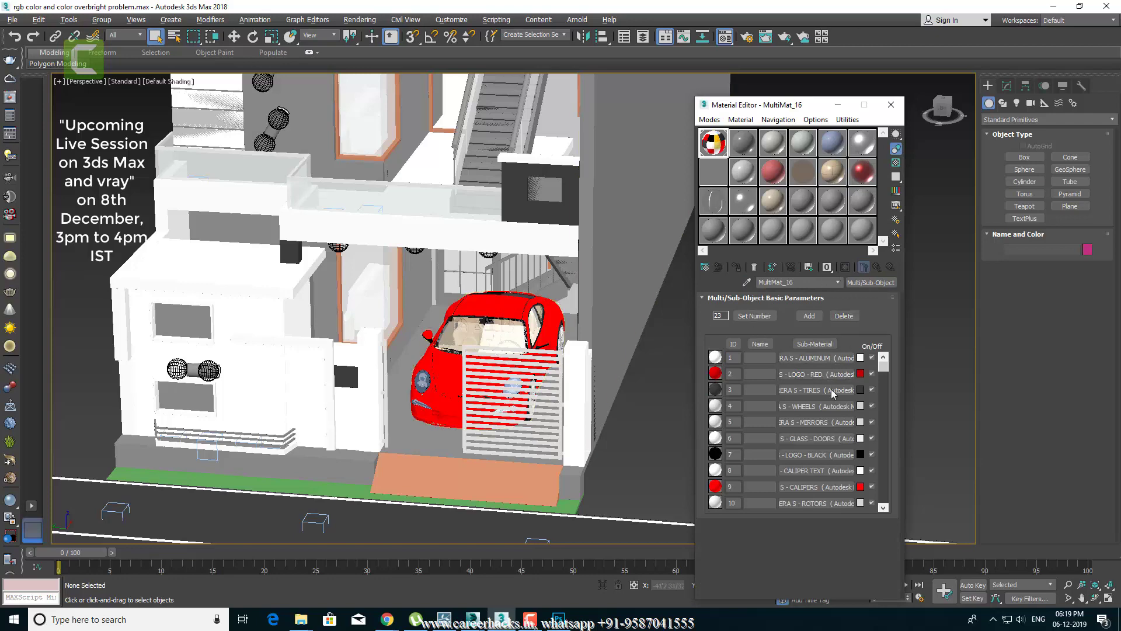
pyautogui.click(747, 283)
pyautogui.moveTo(318, 123); pyautogui.dragTo(330, 321, button='middle')
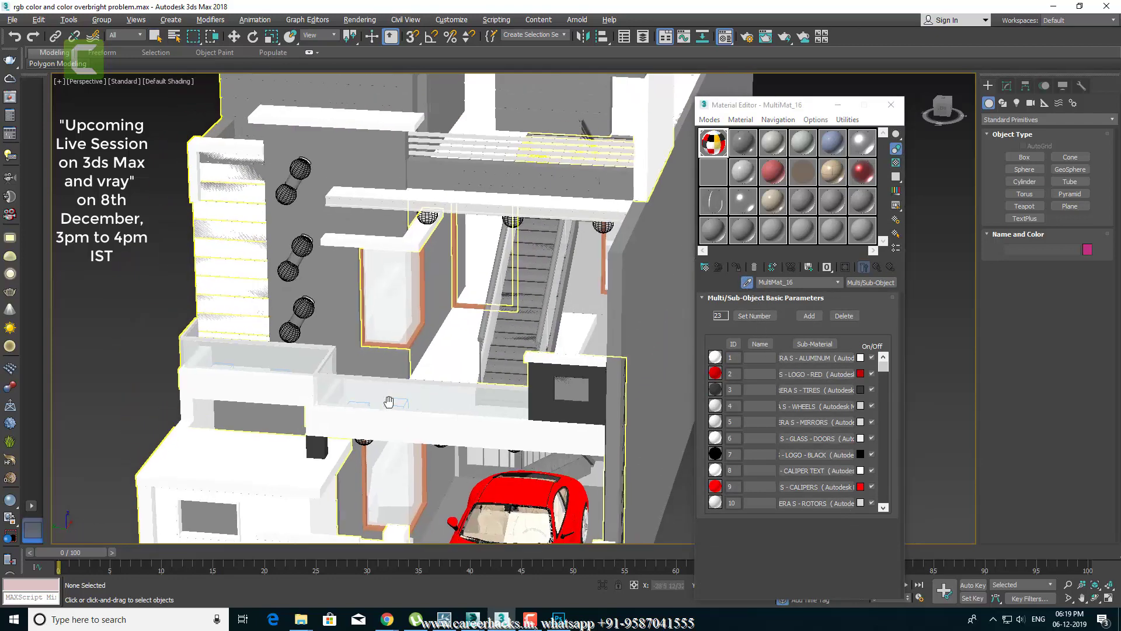
pyautogui.click(339, 281)
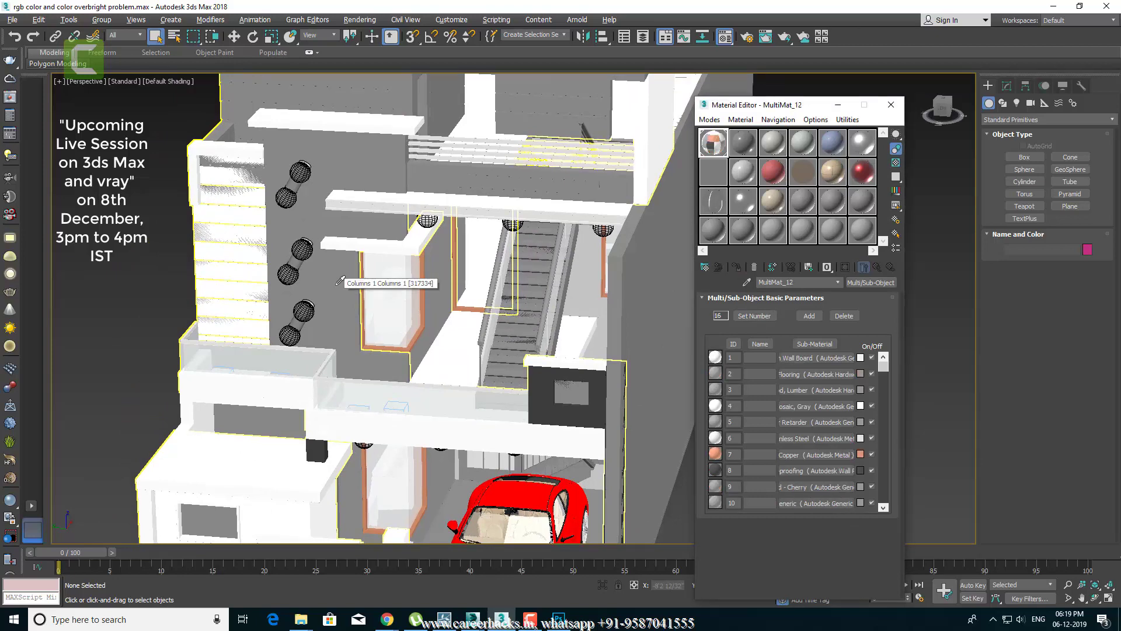
# Step: Reframe a close front view of the building and sample the window's glass and frame material
pyautogui.press('z')
pyautogui.moveTo(590, 417)
pyautogui.keyDown('alt'); pyautogui.mouseDown(button='middle')
pyautogui.moveTo(509, 412)
pyautogui.moveTo(496, 430)
pyautogui.mouseUp(button='middle'); pyautogui.keyUp('alt')
pyautogui.moveTo(388, 376)
pyautogui.keyDown('alt'); pyautogui.mouseDown(button='middle')
pyautogui.moveTo(612, 426)
pyautogui.moveTo(596, 375)
pyautogui.mouseUp(button='middle'); pyautogui.keyUp('alt')
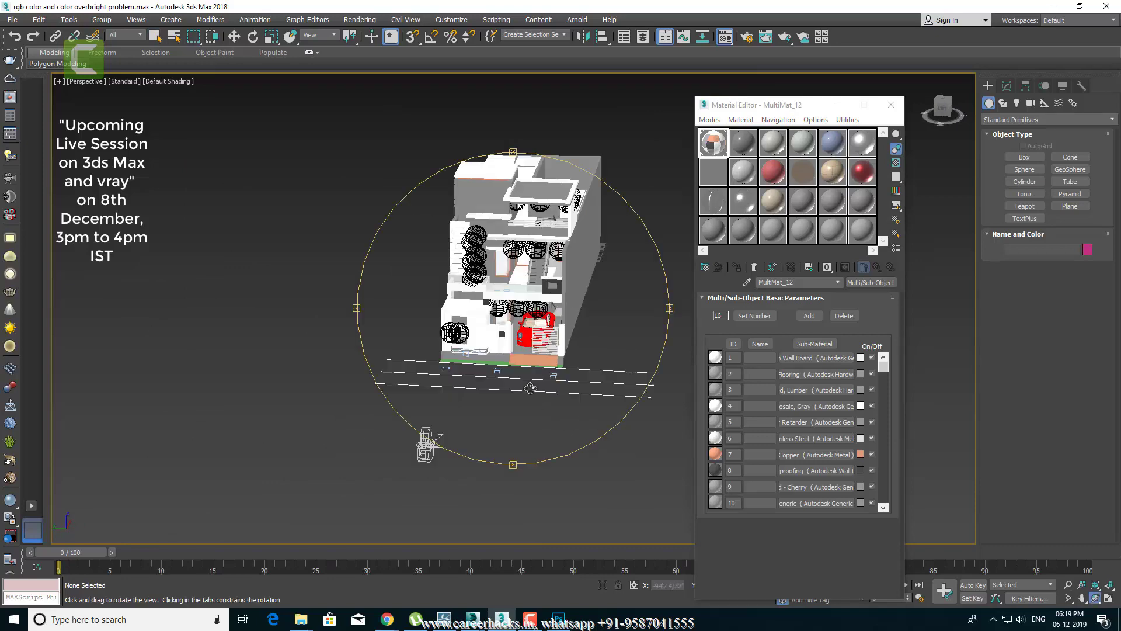
pyautogui.hotkey('alt', 'z')
pyautogui.moveTo(598, 375); pyautogui.dragTo(608, 368)
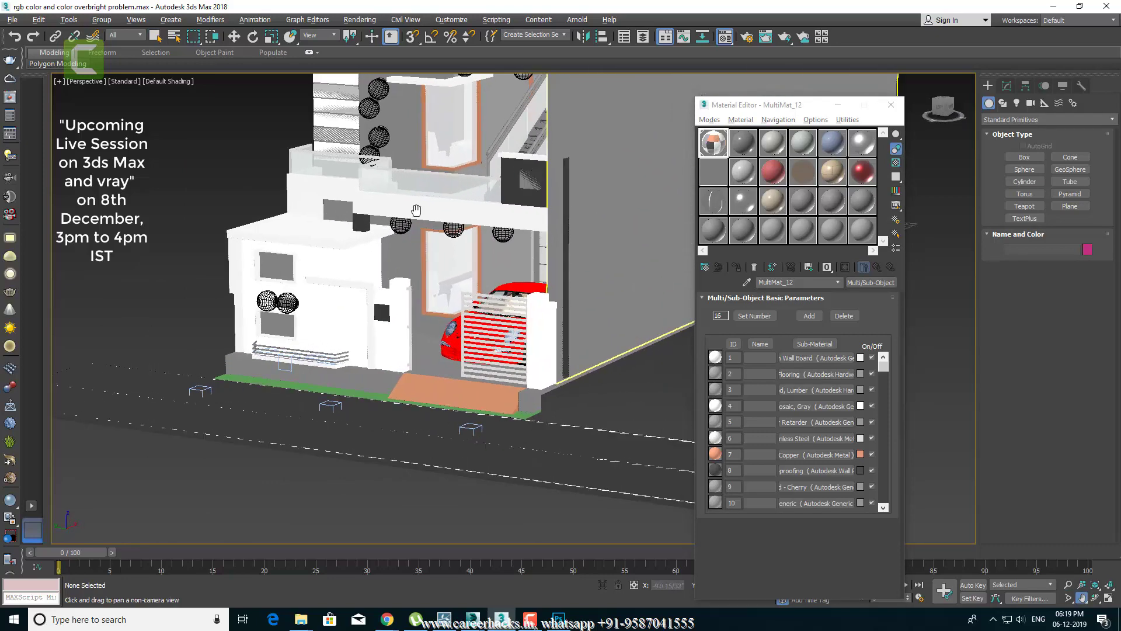
pyautogui.scroll(3, 607, 365)
pyautogui.press('q')
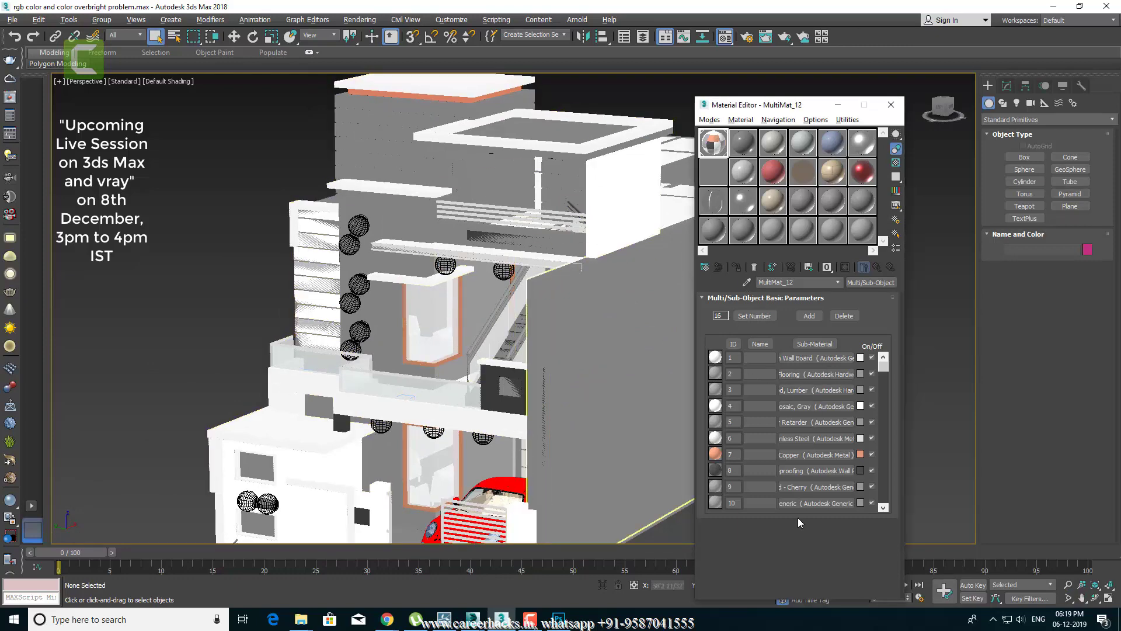
pyautogui.click(746, 282)
pyautogui.scroll(3, 467, 409)
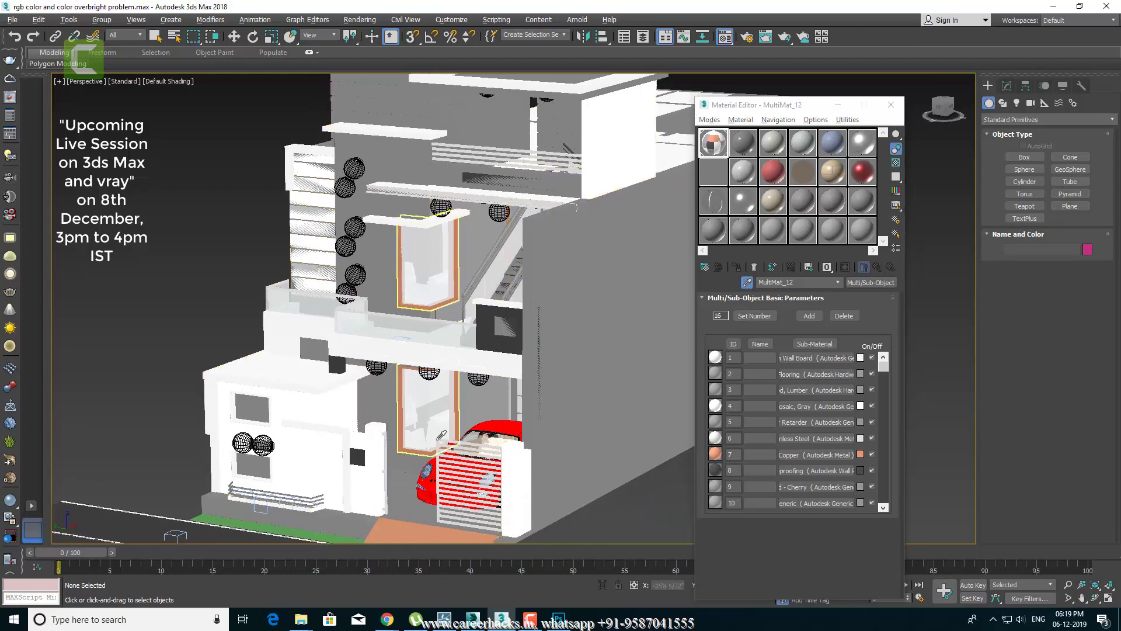
pyautogui.scroll(3, 465, 403)
pyautogui.scroll(2, 464, 397)
pyautogui.click(402, 259)
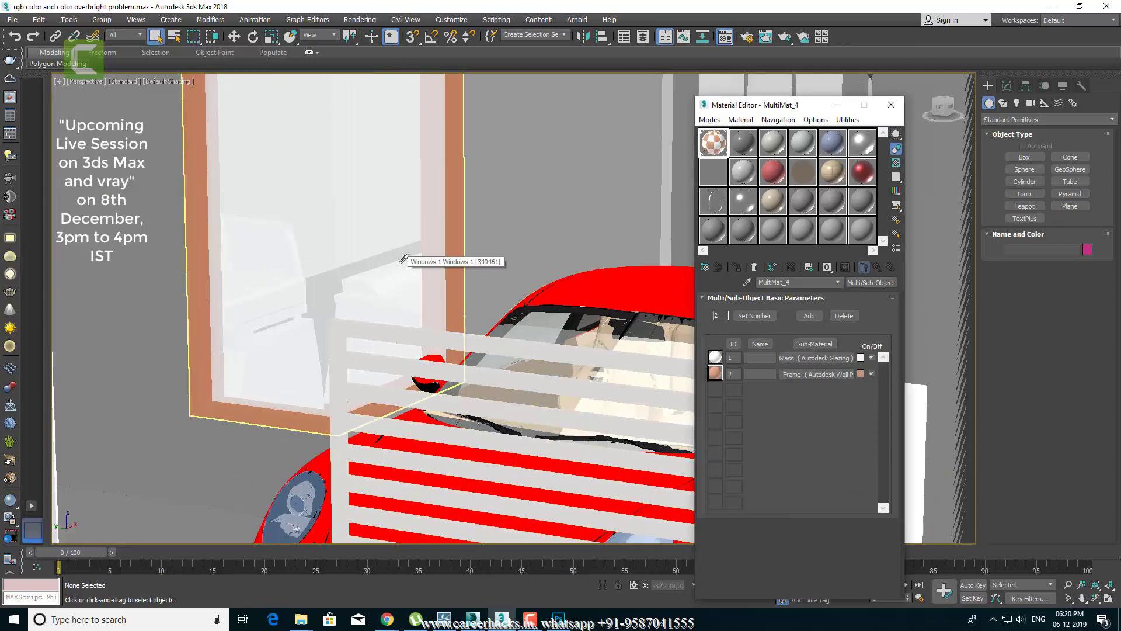
# Step: Open the V-Ray Light Lister showing two photometric lights at 5152.2 and 100.0
pyautogui.click(746, 282)
pyautogui.moveTo(605, 361); pyautogui.dragTo(442, 547, button='middle')
pyautogui.scroll(-5, 432, 452)
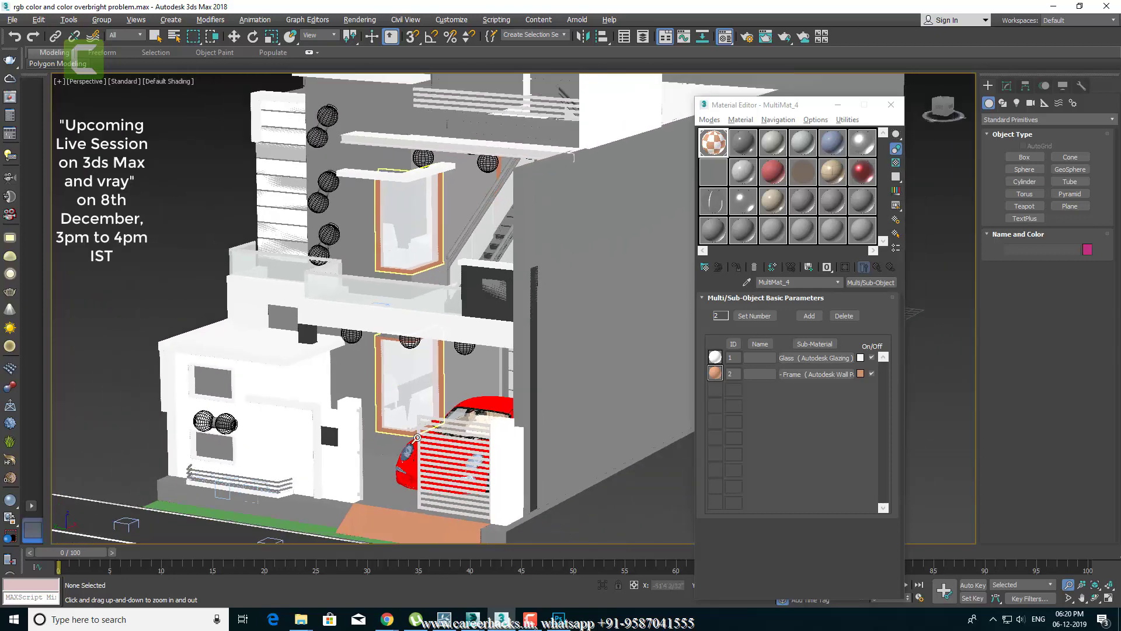
pyautogui.rightClick(389, 345)
pyautogui.press('w')
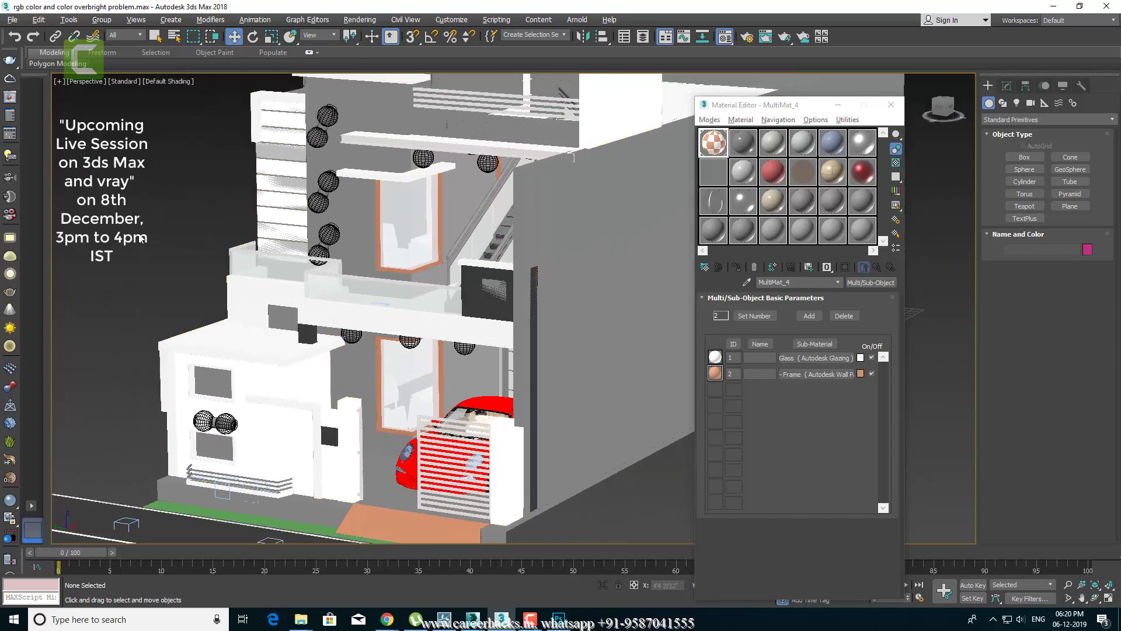
pyautogui.click(10, 155)
pyautogui.moveTo(502, 619)
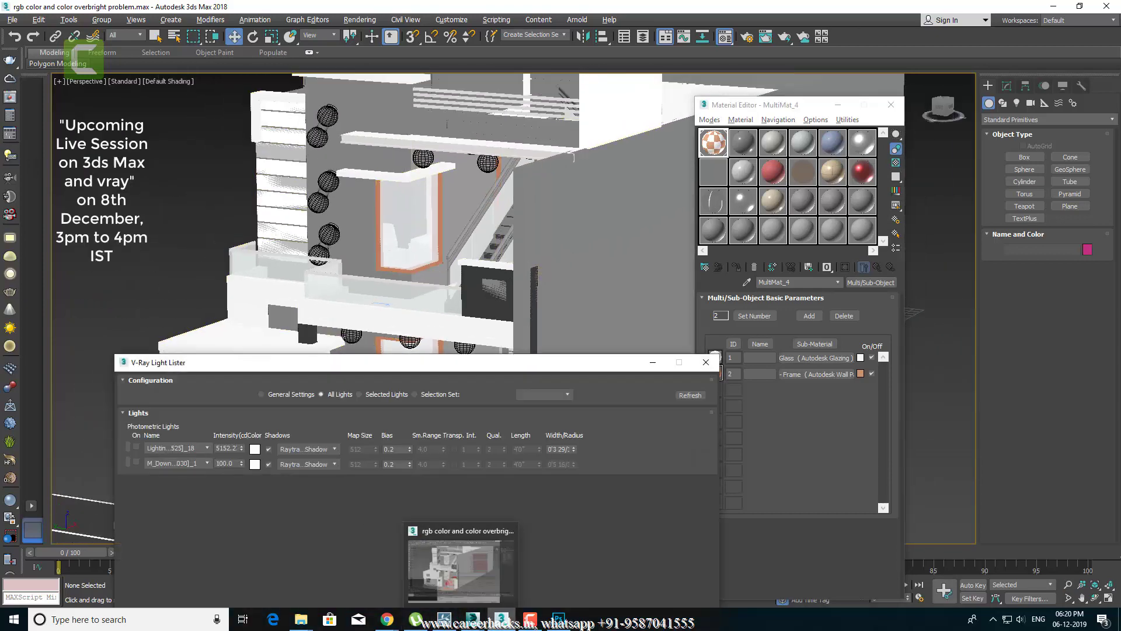
# Step: Inspect the Shadows type of the second, then the first, photometric light group, leaving Ray Traced Shadows
pyautogui.click(128, 463)
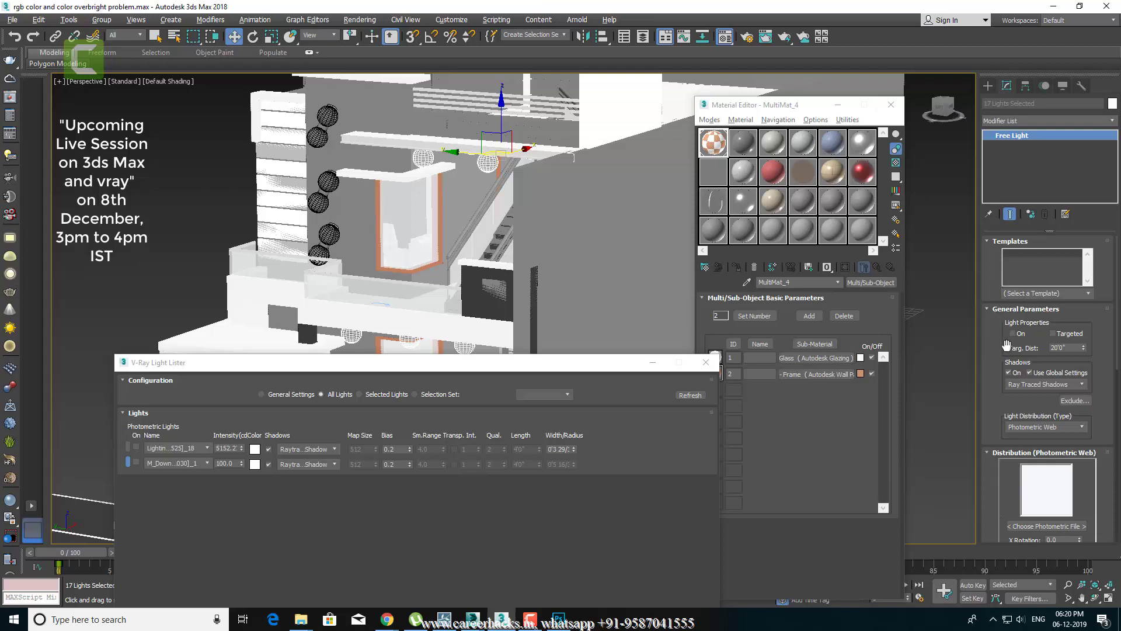
pyautogui.moveTo(1006, 345); pyautogui.dragTo(1007, 341)
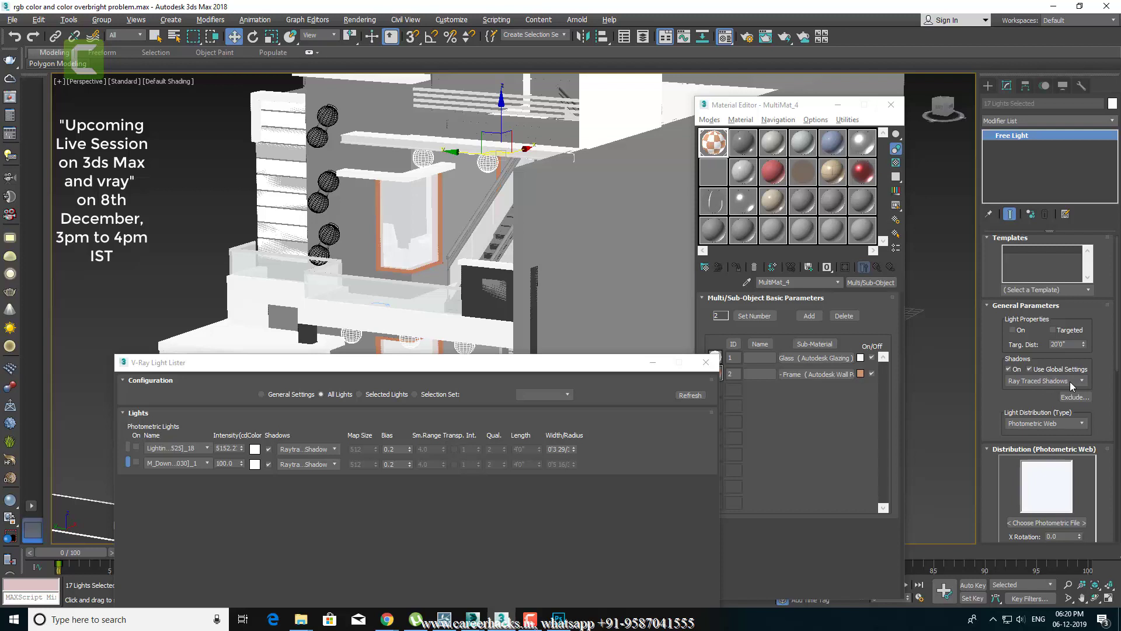
pyautogui.click(1070, 381)
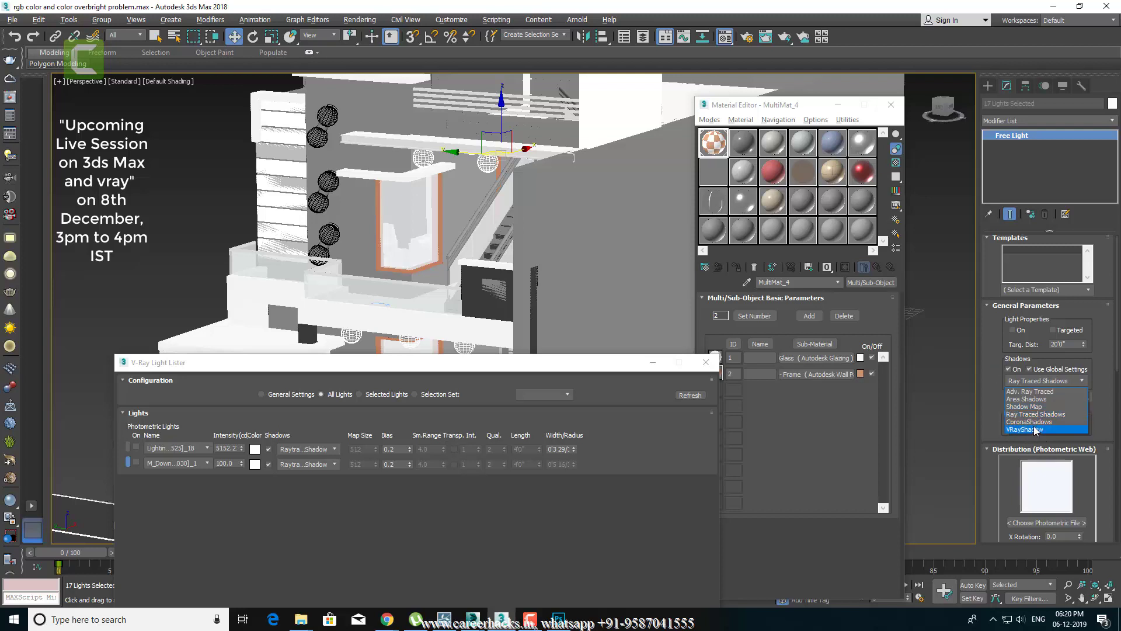
pyautogui.click(126, 459)
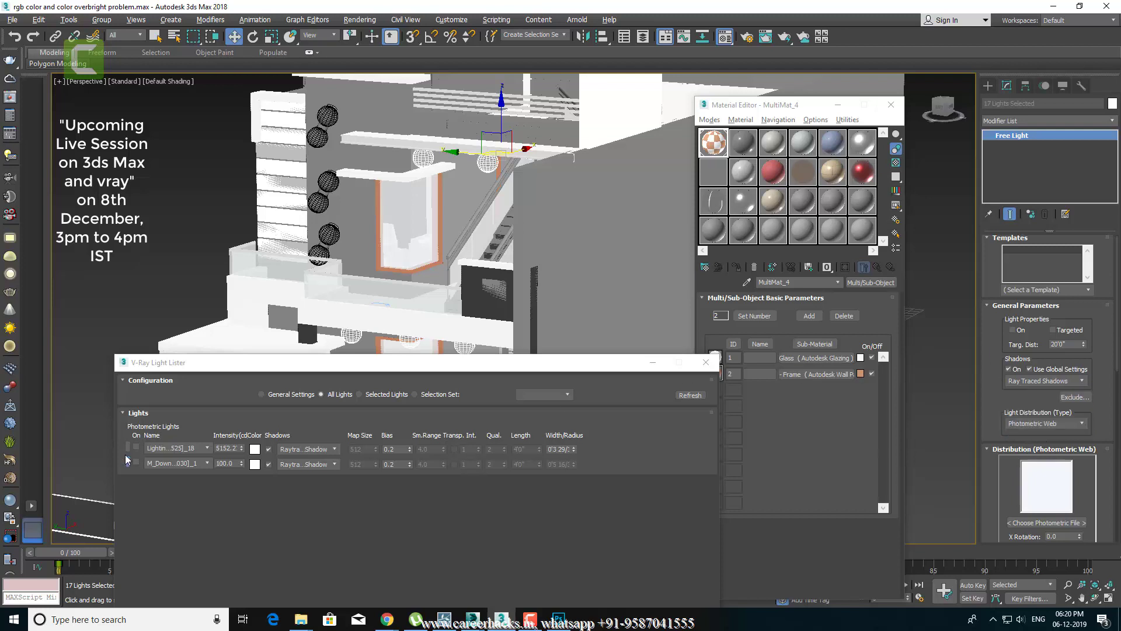
pyautogui.click(127, 447)
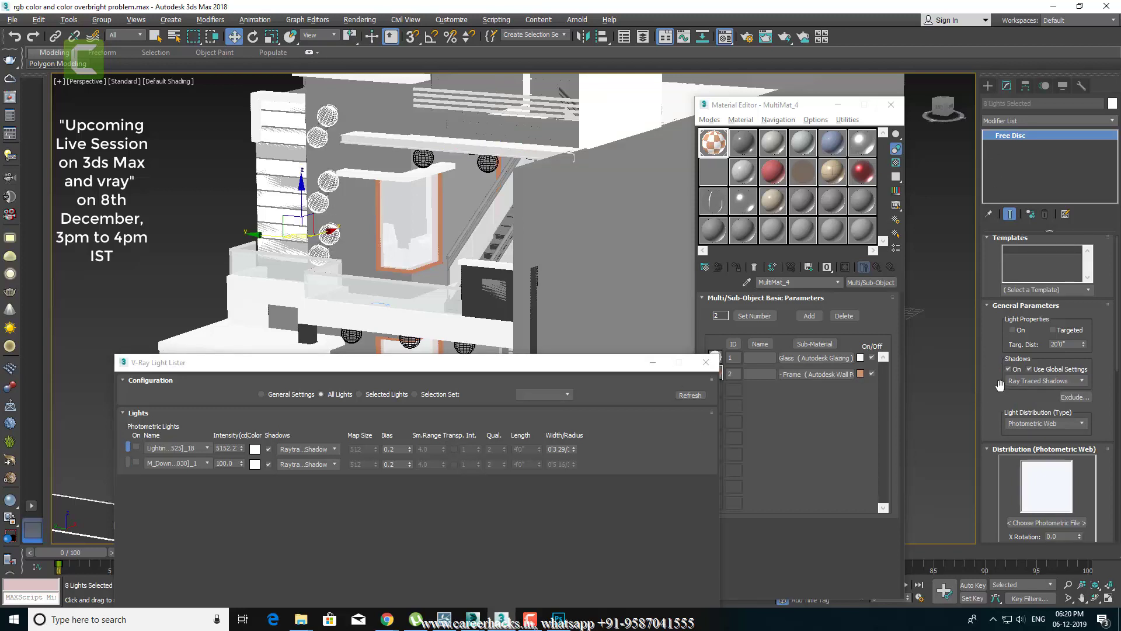
pyautogui.scroll(-5, 1000, 327)
pyautogui.scroll(3, 996, 329)
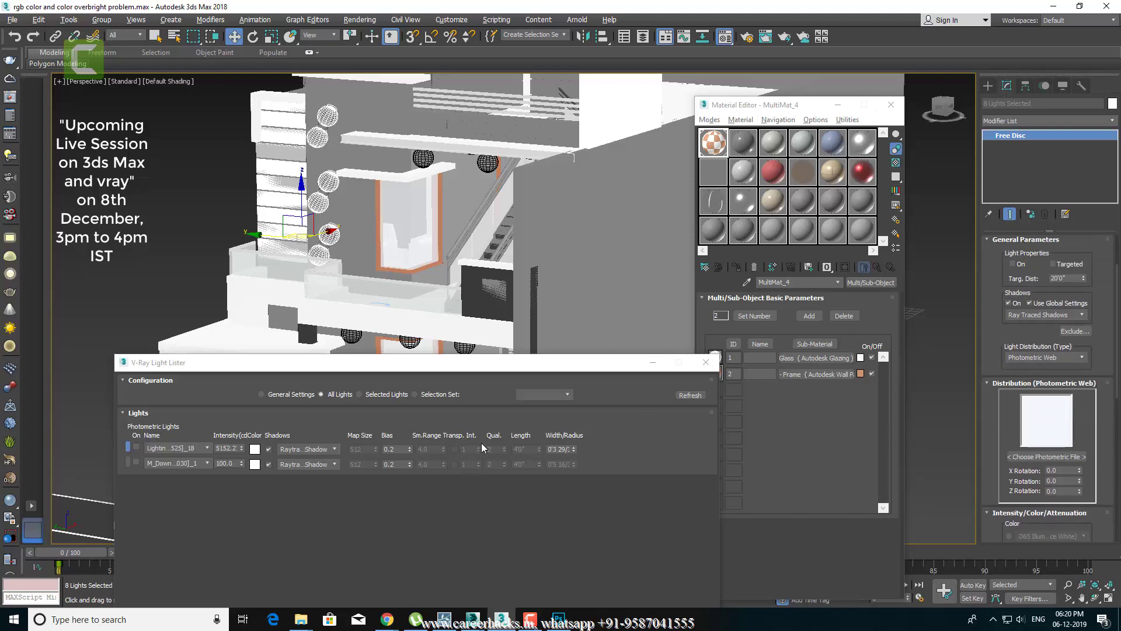
pyautogui.moveTo(409, 369); pyautogui.dragTo(415, 328)
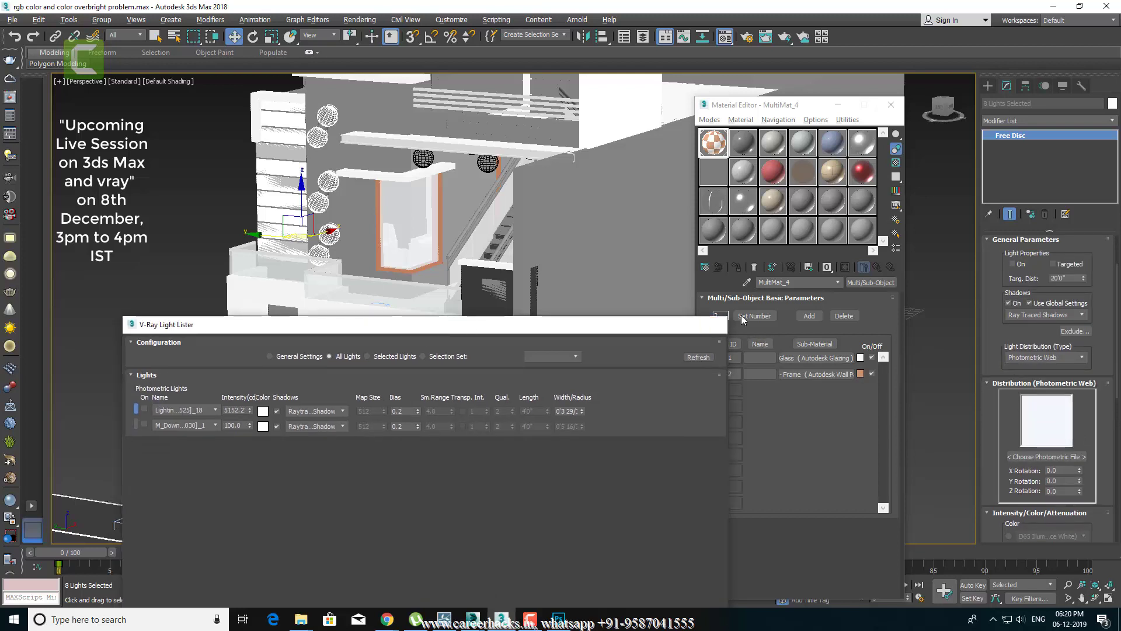
# Step: Close the V-Ray Light Lister and Material Editor, then zoom in on the house front
pyautogui.click(706, 321)
pyautogui.click(891, 104)
pyautogui.scroll(-5, 673, 453)
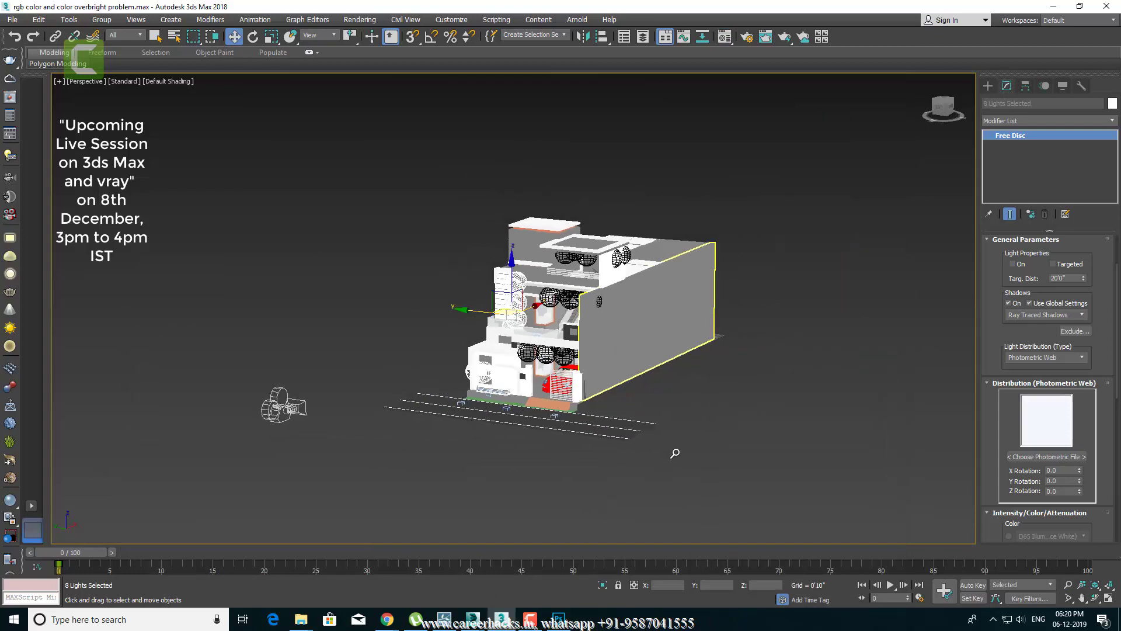
pyautogui.scroll(-1, 815, 395)
pyautogui.moveTo(815, 395)
pyautogui.keyDown('alt'); pyautogui.mouseDown(button='middle')
pyautogui.moveTo(808, 370)
pyautogui.moveTo(788, 383)
pyautogui.mouseUp(button='middle'); pyautogui.keyUp('alt')
pyautogui.hotkey('alt', 'z')
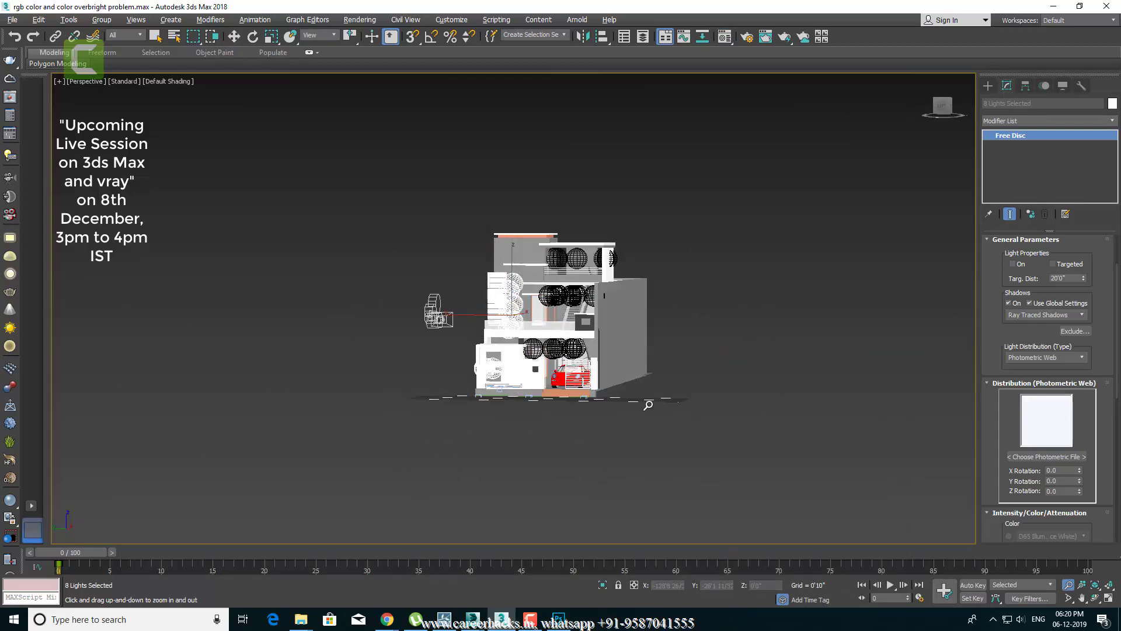
pyautogui.moveTo(789, 382); pyautogui.dragTo(674, 359)
pyautogui.moveTo(673, 360); pyautogui.dragTo(853, 444, button='middle')
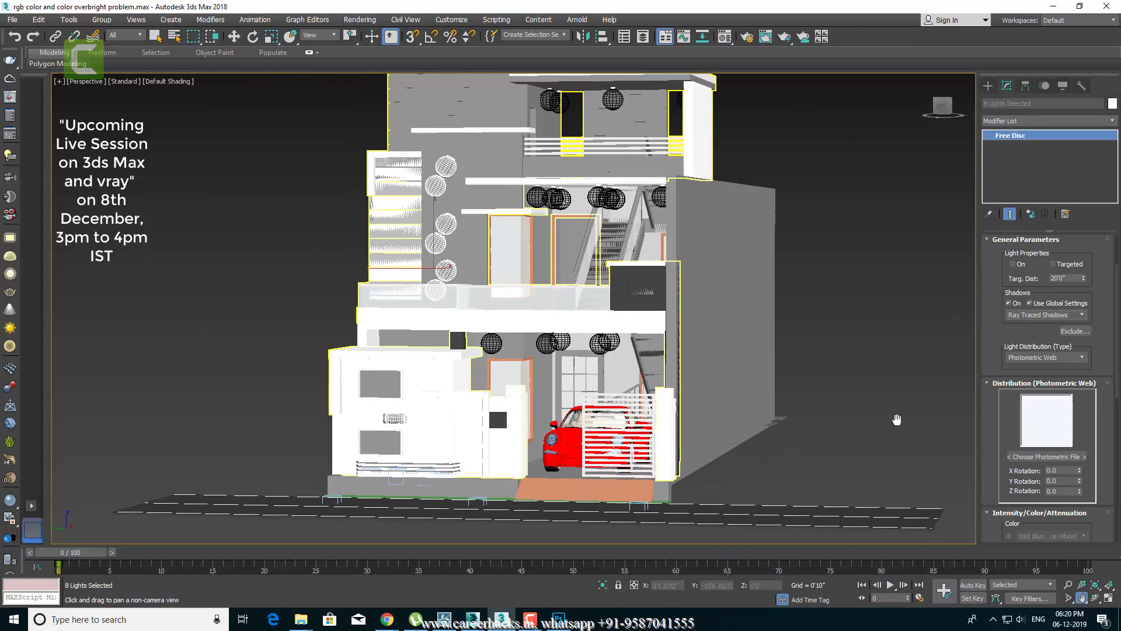
pyautogui.press('w')
# Step: Orbit and pan to a side view of the house, then deselect the eight lights
pyautogui.scroll(-3, 818, 391)
pyautogui.moveTo(786, 355)
pyautogui.keyDown('alt'); pyautogui.mouseDown(button='middle')
pyautogui.moveTo(881, 380)
pyautogui.moveTo(751, 365)
pyautogui.moveTo(840, 340)
pyautogui.mouseUp(button='middle'); pyautogui.keyUp('alt')
pyautogui.rightClick(840, 344)
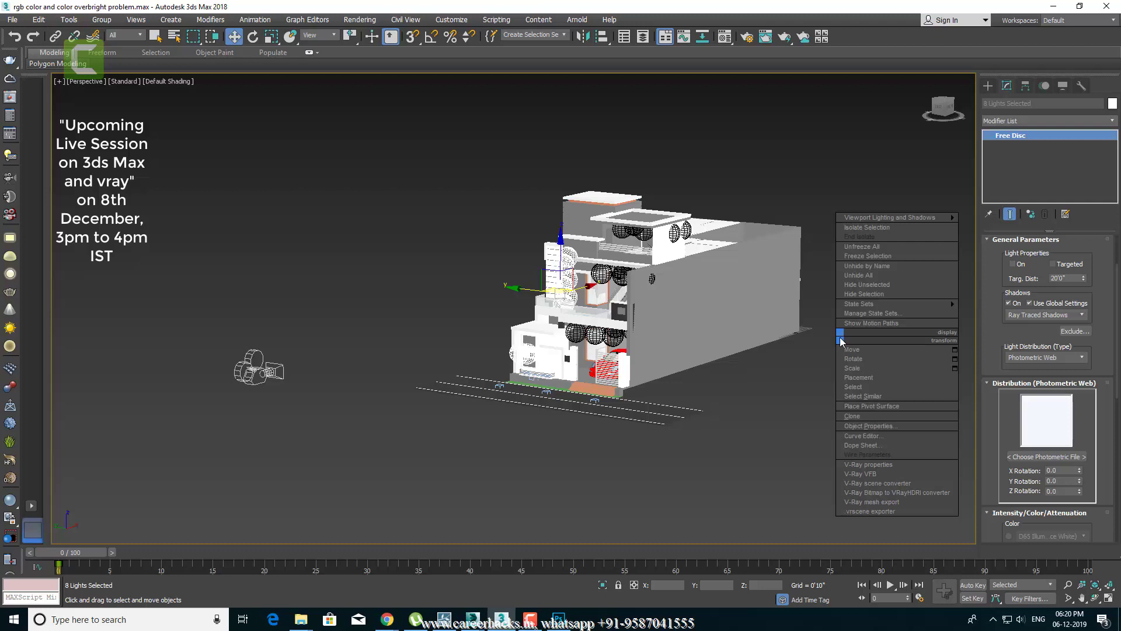
pyautogui.moveTo(785, 419); pyautogui.dragTo(769, 410, button='middle')
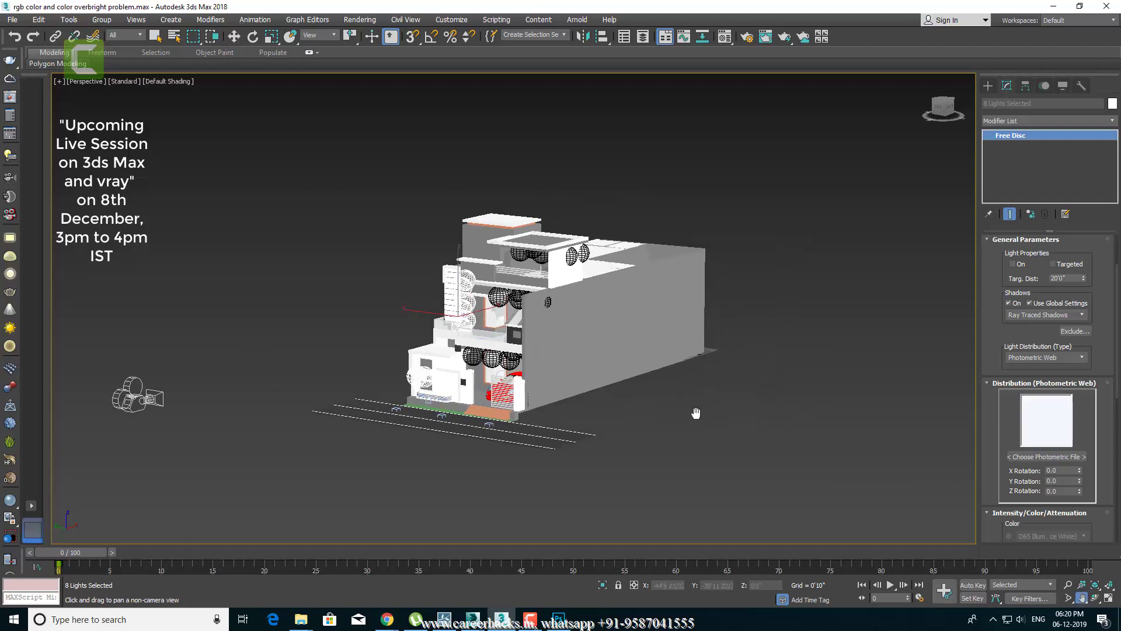
pyautogui.click(770, 411)
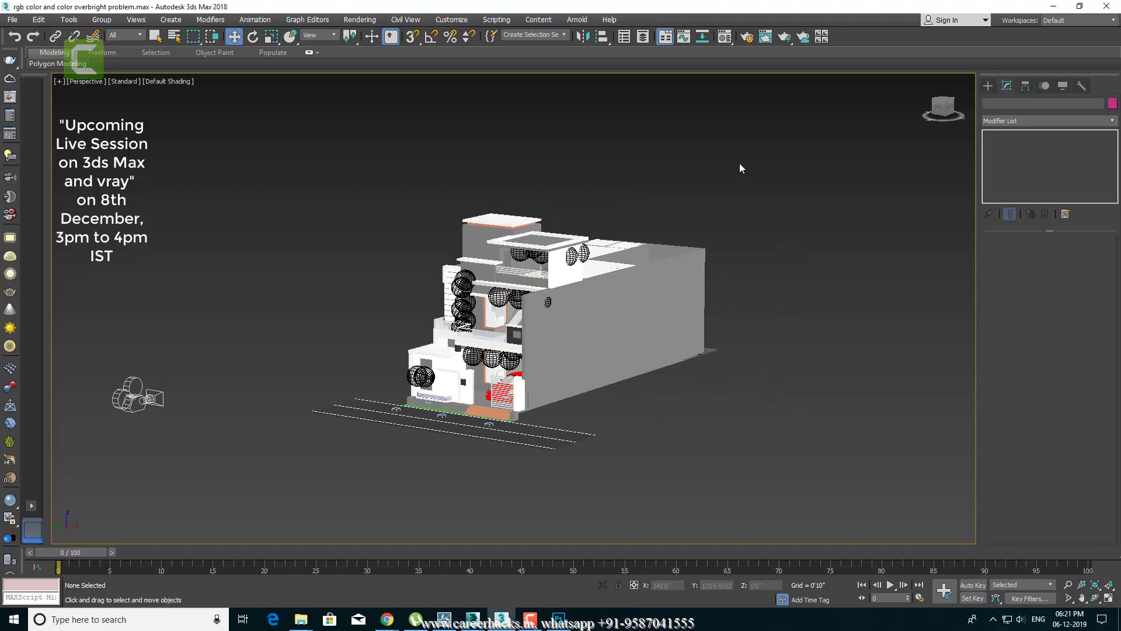
# Step: View the sun-light bounce diagram, then zoom out to show the building and camera
pyautogui.click(558, 619)
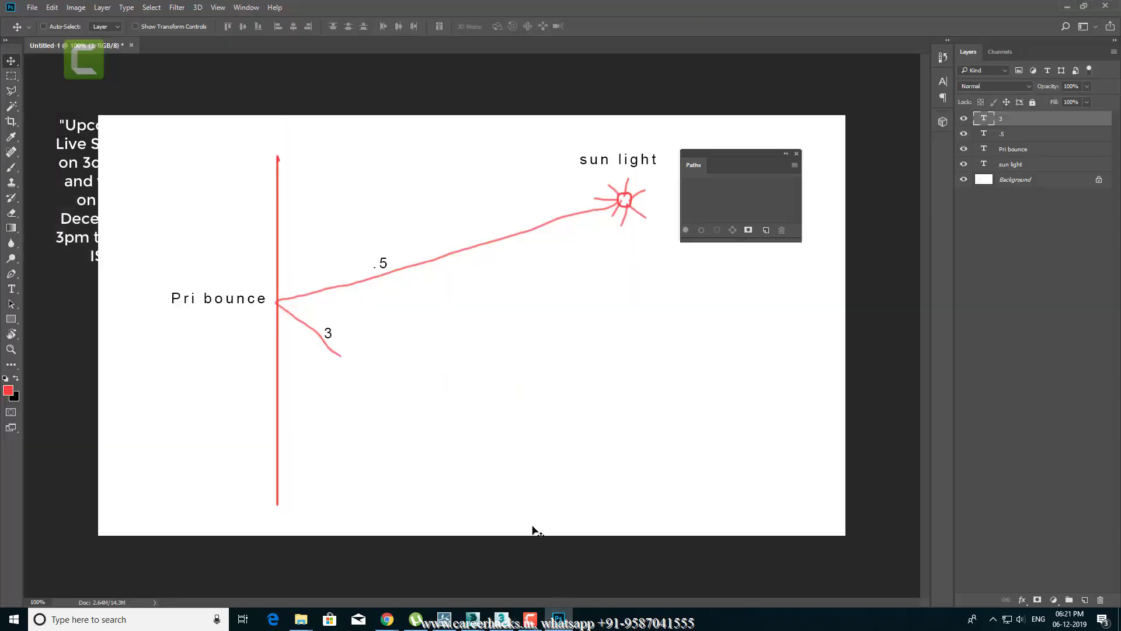
pyautogui.hotkey('alt', 'Tab')
pyautogui.hotkey('alt', 'z')
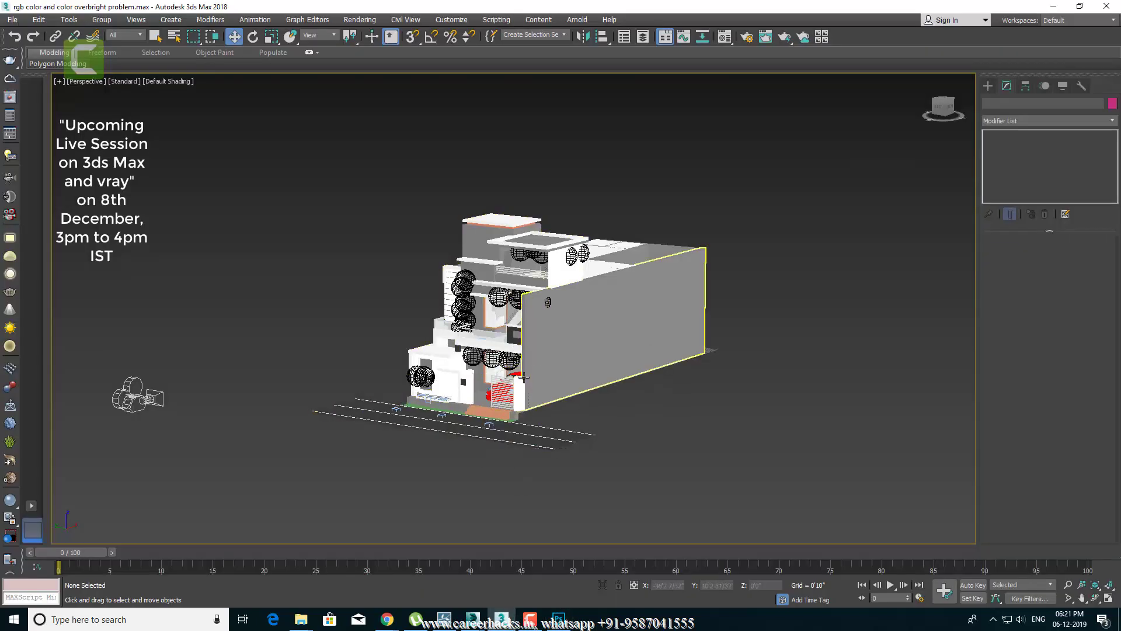
pyautogui.scroll(3, 483, 363)
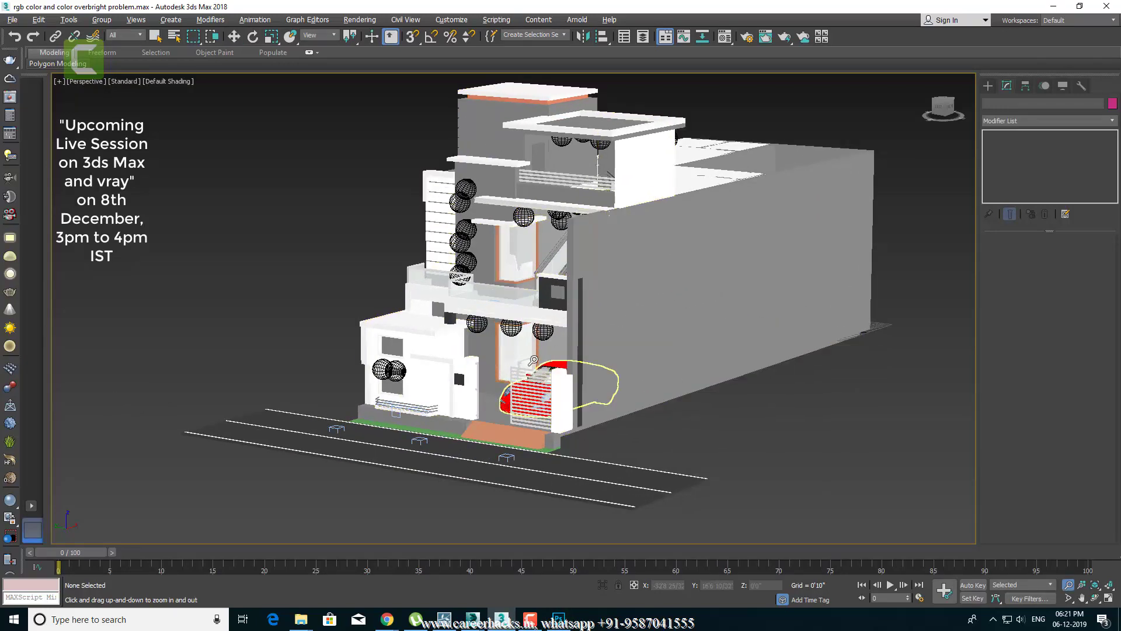
pyautogui.moveTo(482, 363)
pyautogui.mouseDown()
pyautogui.moveTo(638, 416)
pyautogui.moveTo(584, 402)
pyautogui.mouseUp()
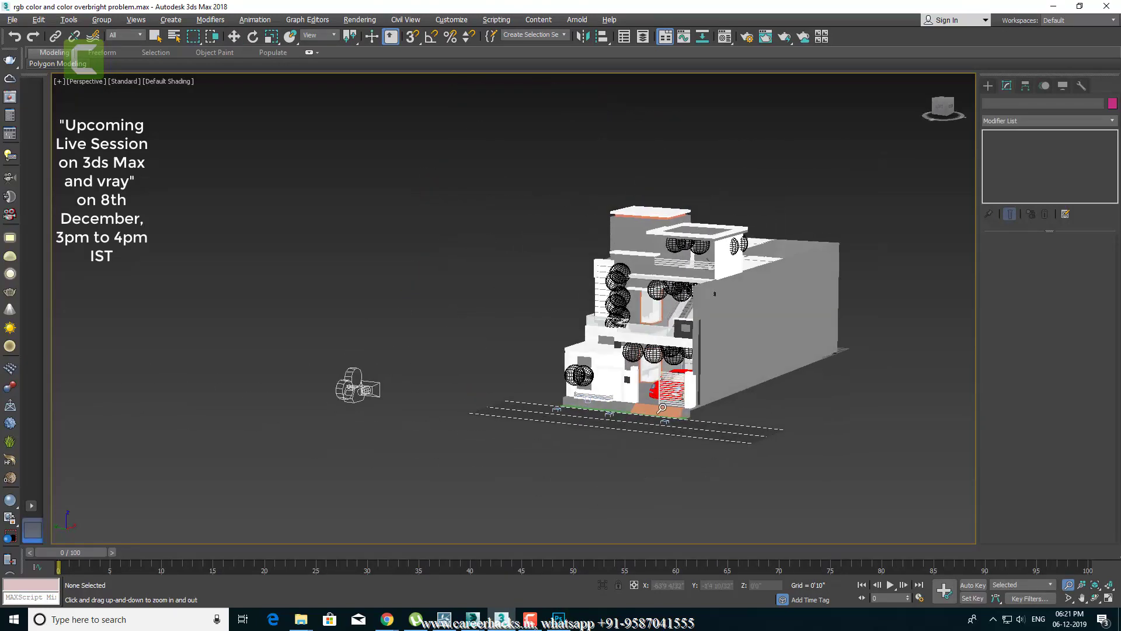
pyautogui.press('w')
# Step: Select and deselect the camera, then frame the building front-on
pyautogui.moveTo(382, 324); pyautogui.dragTo(270, 446)
pyautogui.click(504, 477)
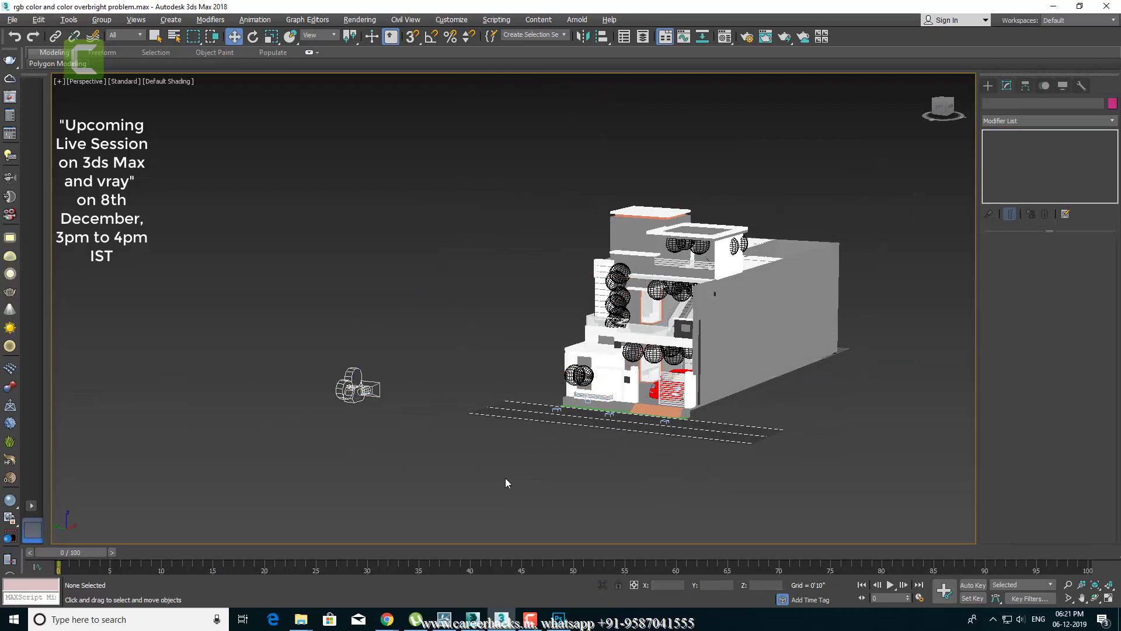
pyautogui.moveTo(760, 401)
pyautogui.mouseDown(button='middle')
pyautogui.moveTo(602, 392)
pyautogui.moveTo(691, 411)
pyautogui.moveTo(636, 355)
pyautogui.moveTo(591, 431)
pyautogui.mouseUp(button='middle')
pyautogui.scroll(3, 586, 393)
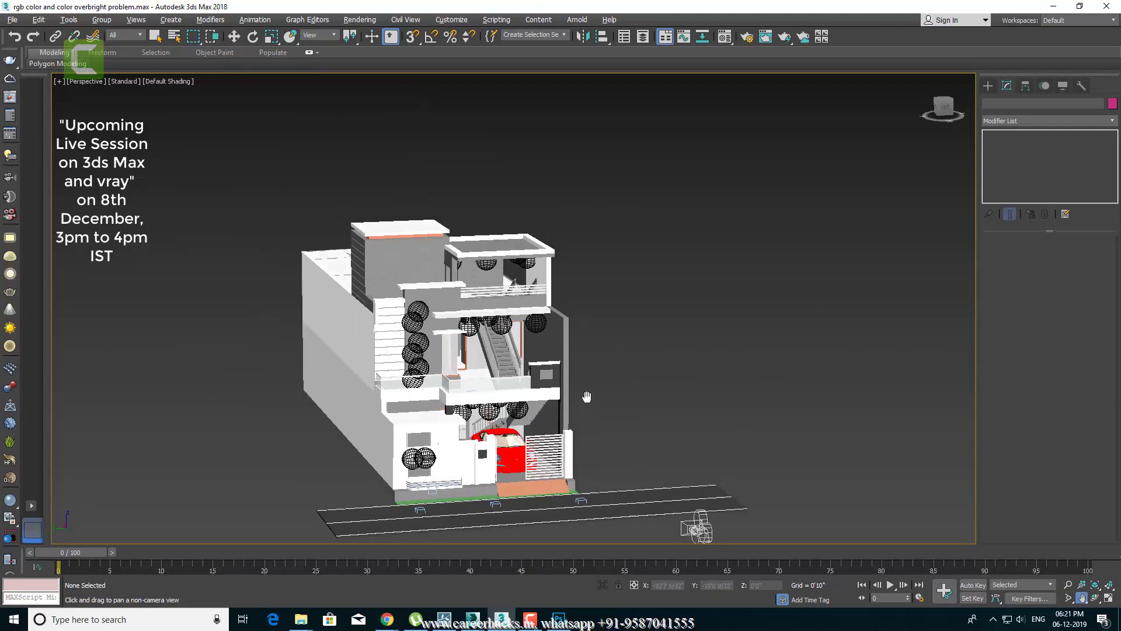
pyautogui.moveTo(586, 393); pyautogui.dragTo(629, 430, button='middle')
pyautogui.moveTo(629, 430); pyautogui.dragTo(588, 400)
pyautogui.rightClick(635, 327)
# Step: Convert all objects to V-Ray, including mr Sun/Sky, with standard cameras becoming V-Ray Physical Cameras
pyautogui.rightClick(660, 251)
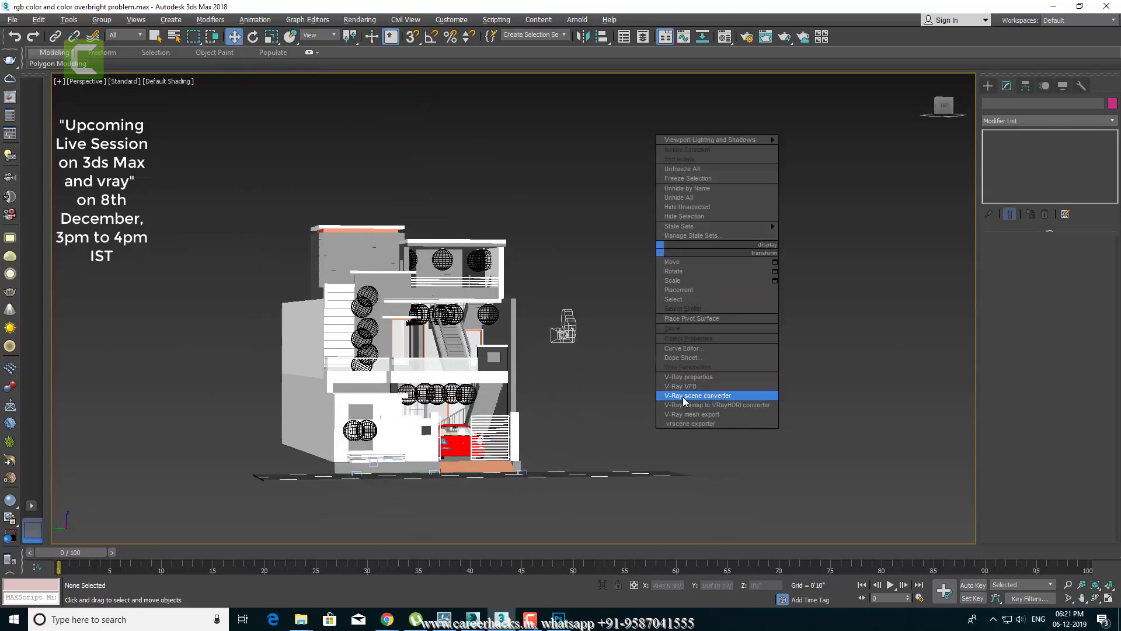
pyautogui.click(715, 396)
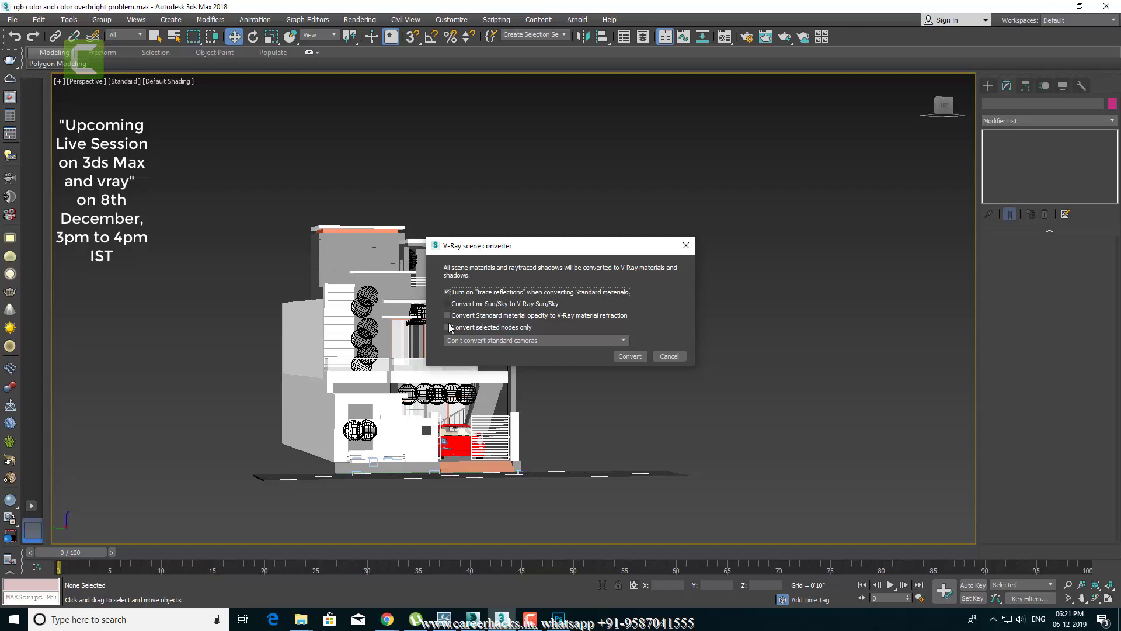
pyautogui.click(457, 305)
pyautogui.click(507, 327)
pyautogui.click(461, 327)
pyautogui.click(484, 343)
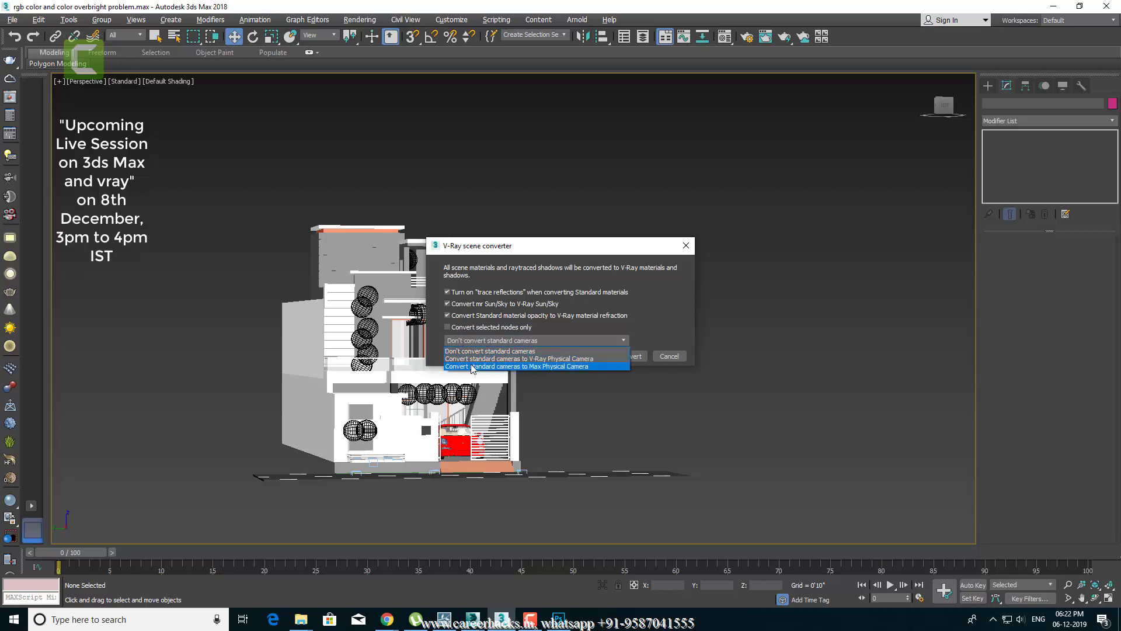
pyautogui.click(507, 359)
pyautogui.click(635, 359)
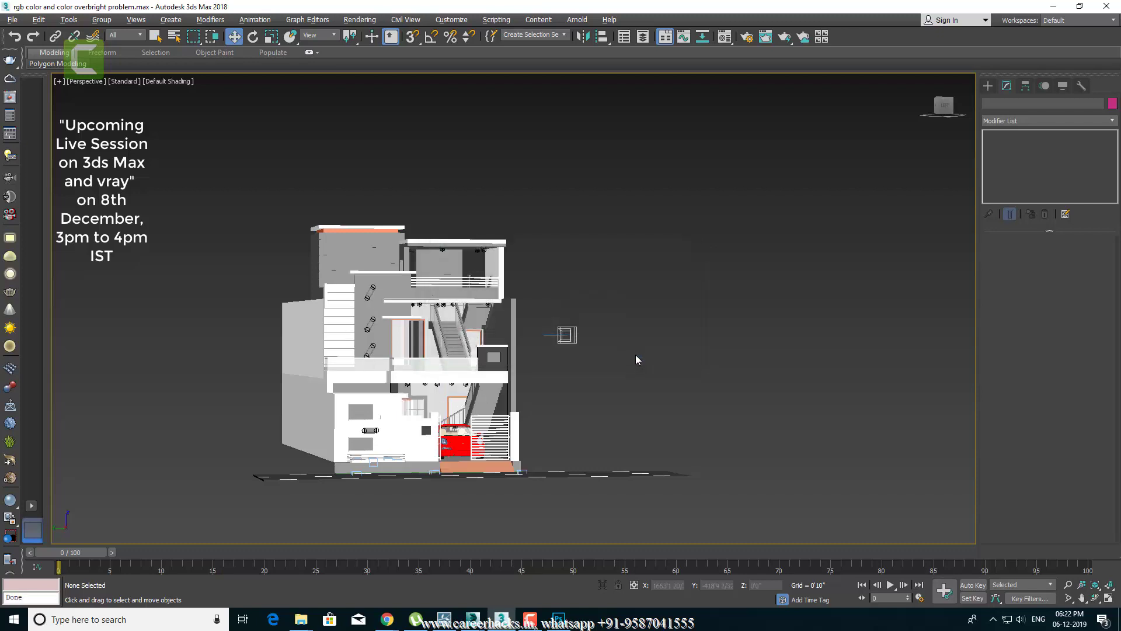
# Step: Sample the Default Wall and MultiMat_12 materials from the building into the Material Editor
pyautogui.keyDown('alt'); pyautogui.moveTo(634, 359); pyautogui.dragTo(690, 391, button='middle'); pyautogui.keyUp('alt')
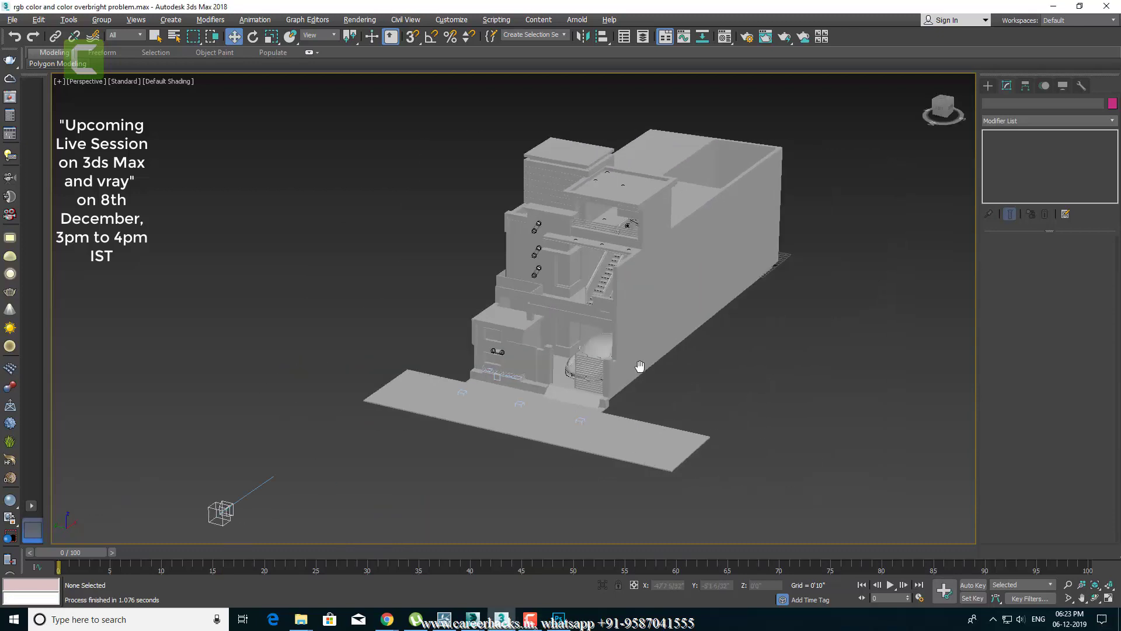
pyautogui.hotkey('alt', 'z')
pyautogui.press('w')
pyautogui.scroll(3, 703, 379)
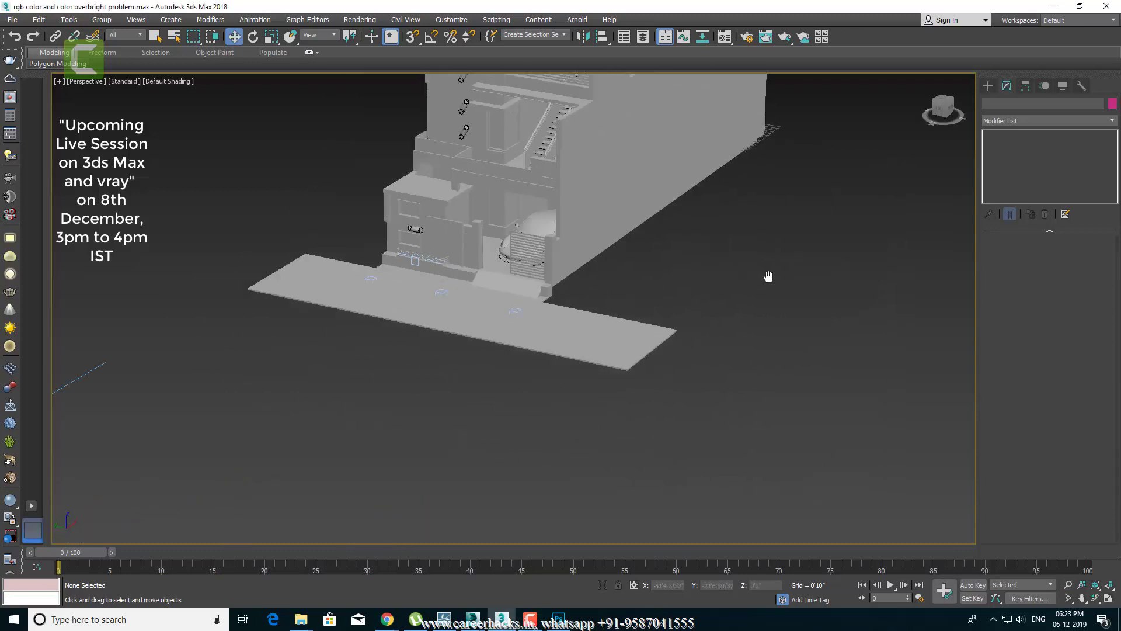
pyautogui.moveTo(703, 379)
pyautogui.mouseDown(button='middle')
pyautogui.moveTo(661, 315)
pyautogui.moveTo(783, 340)
pyautogui.mouseUp(button='middle')
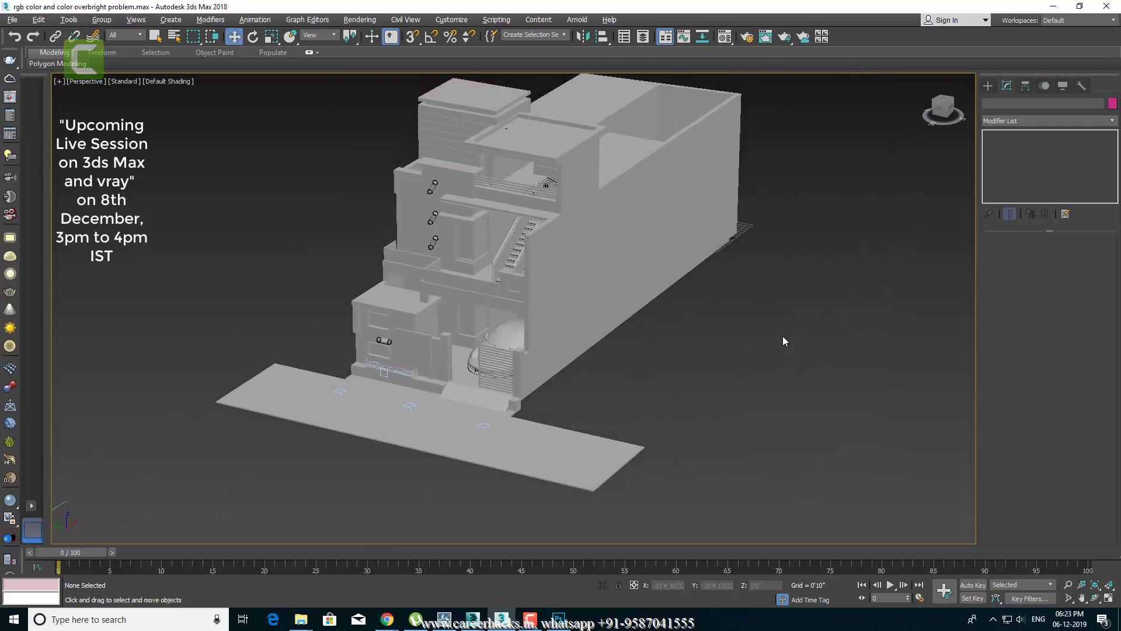
pyautogui.click(727, 38)
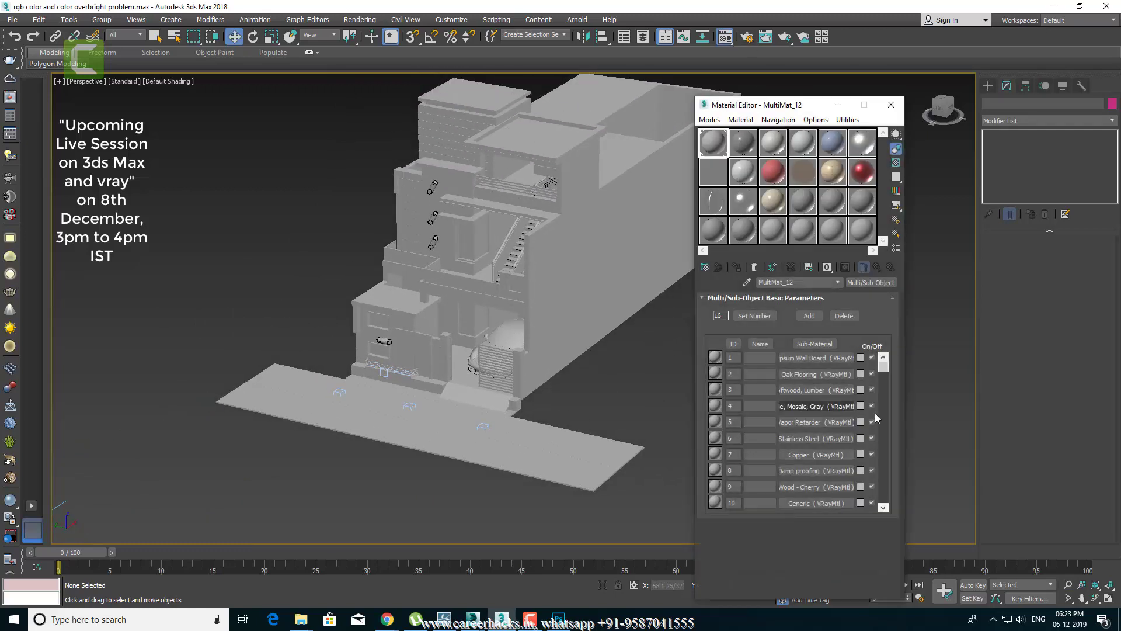
pyautogui.click(747, 283)
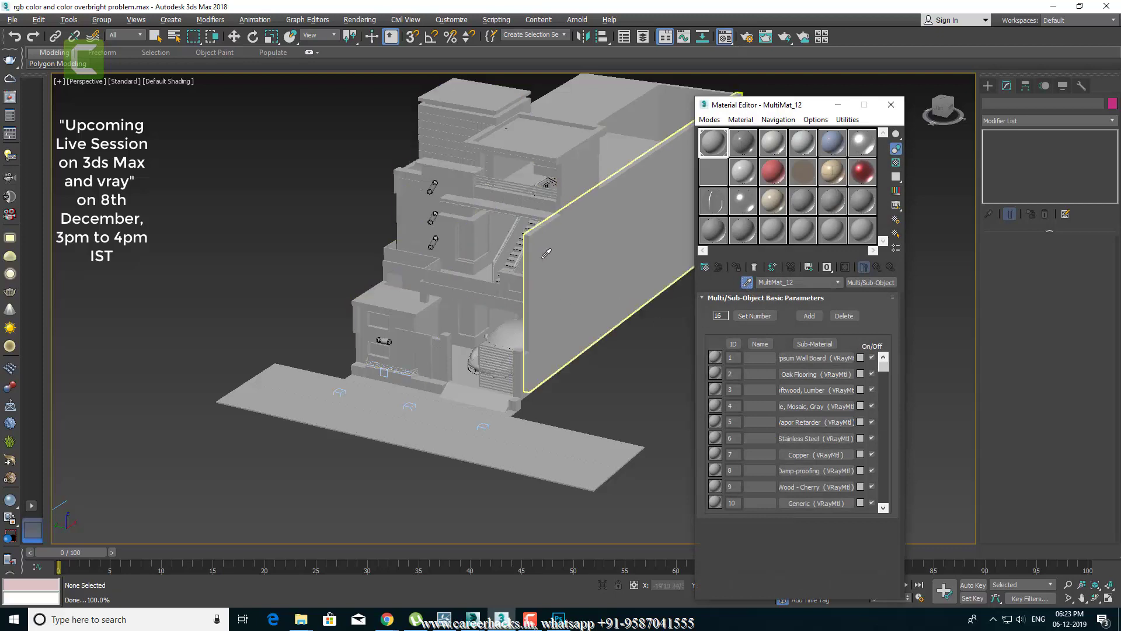
pyautogui.click(563, 300)
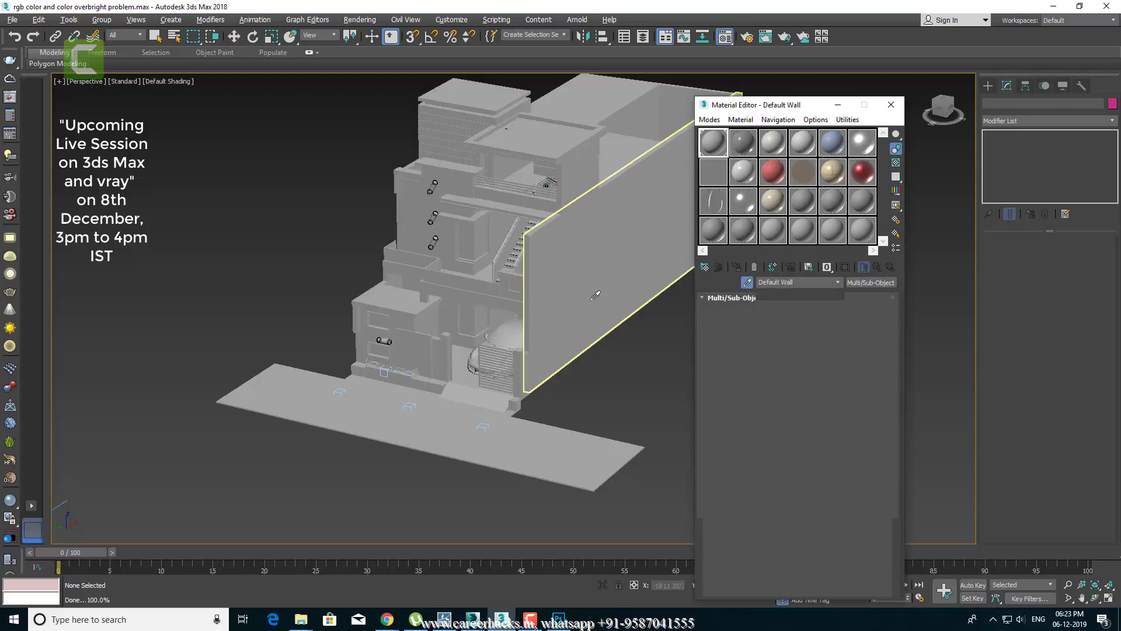
pyautogui.click(747, 283)
pyautogui.click(449, 349)
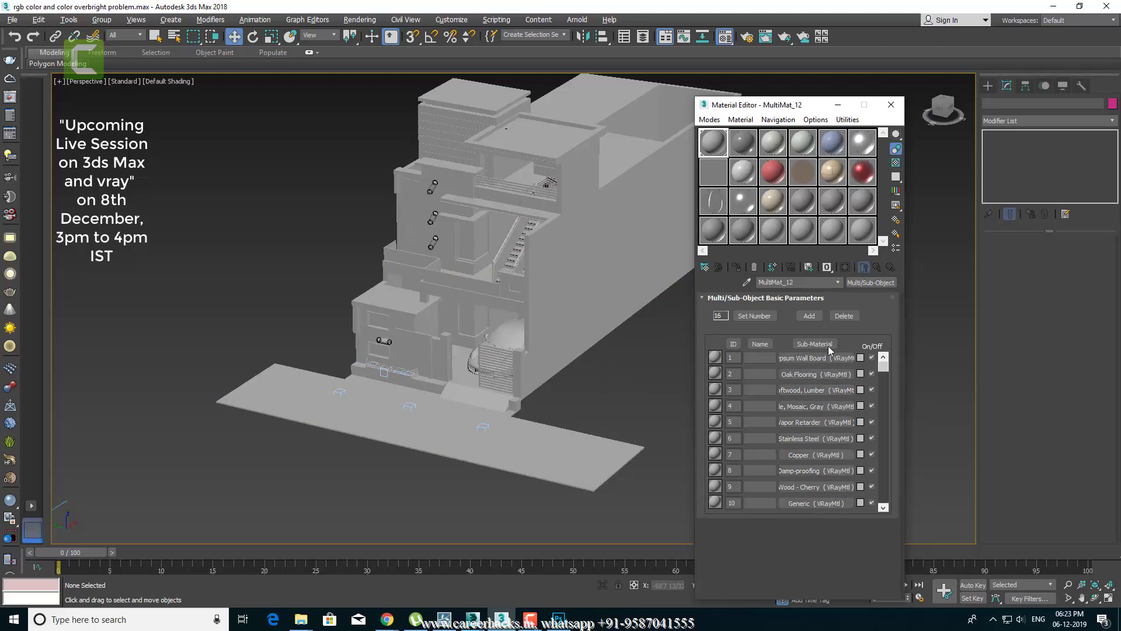
# Step: Delete the large wall in front of the house and close the Material Editor
pyautogui.scroll(-2, 607, 361)
pyautogui.scroll(1, 580, 375)
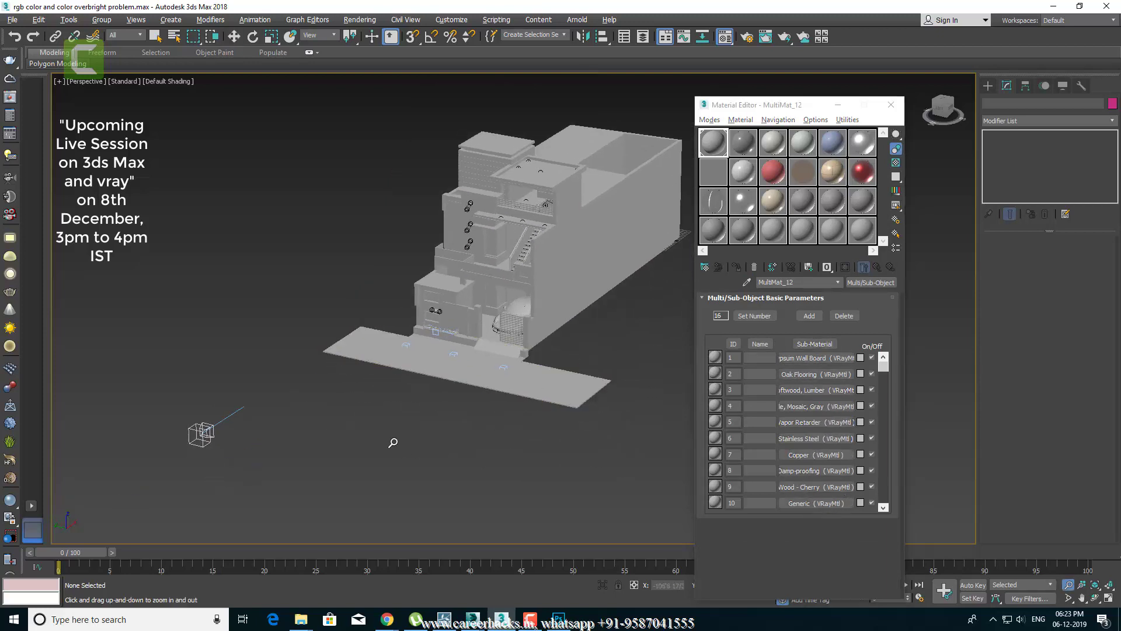
pyautogui.scroll(2, 402, 408)
pyautogui.moveTo(301, 429); pyautogui.dragTo(88, 564)
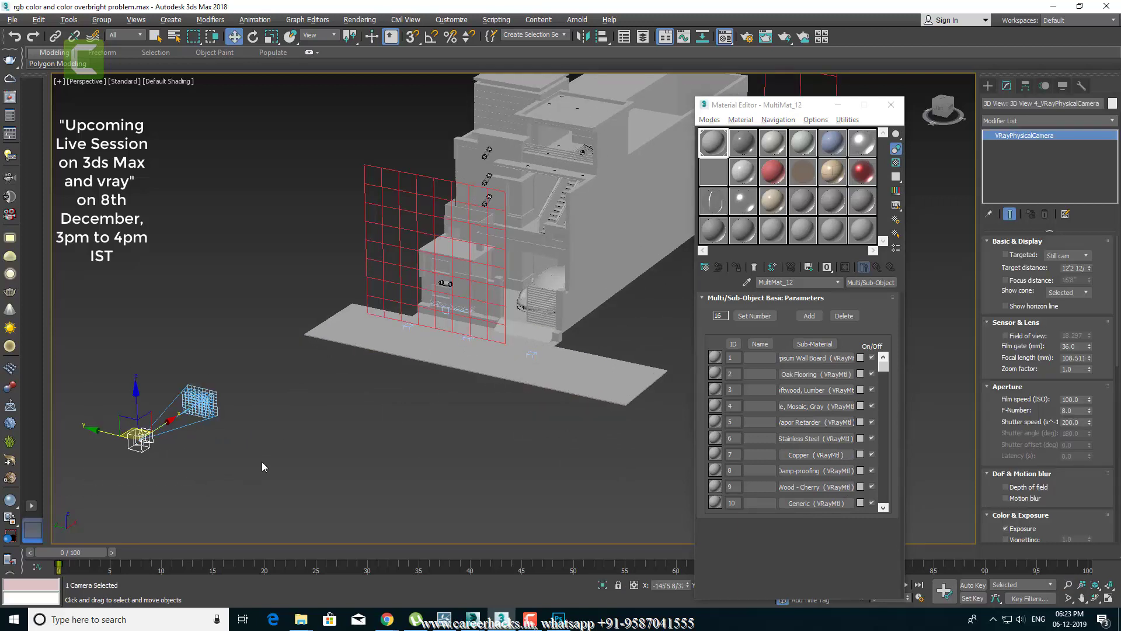
pyautogui.click(415, 462)
pyautogui.scroll(2, 614, 317)
pyautogui.scroll(-1, 563, 419)
pyautogui.scroll(3, 549, 272)
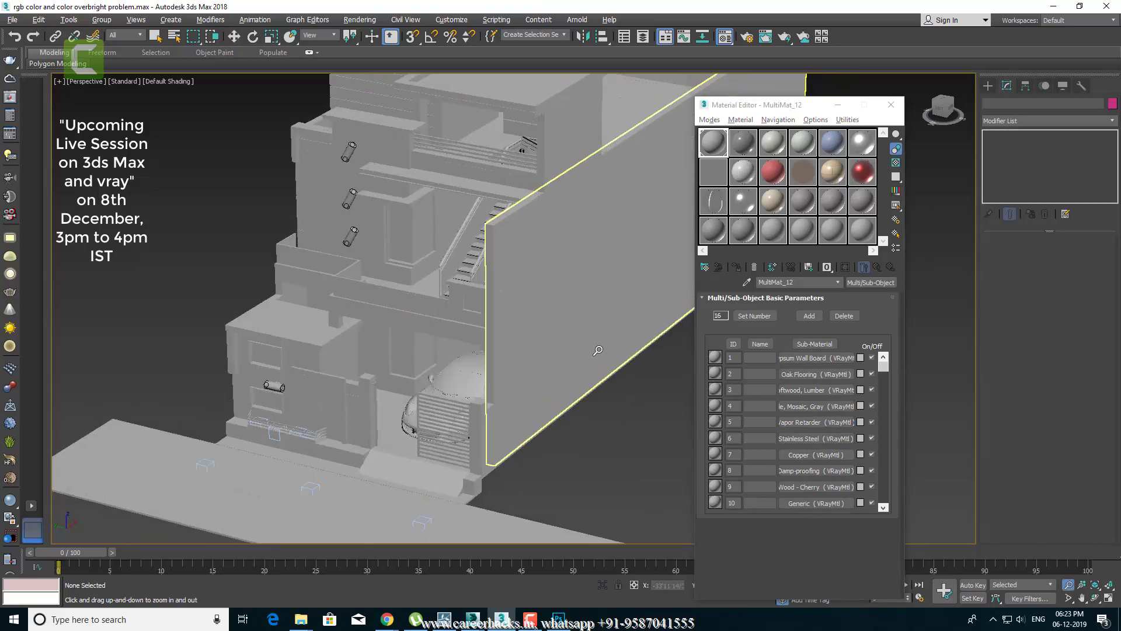
pyautogui.click(549, 272)
pyautogui.press('Delete')
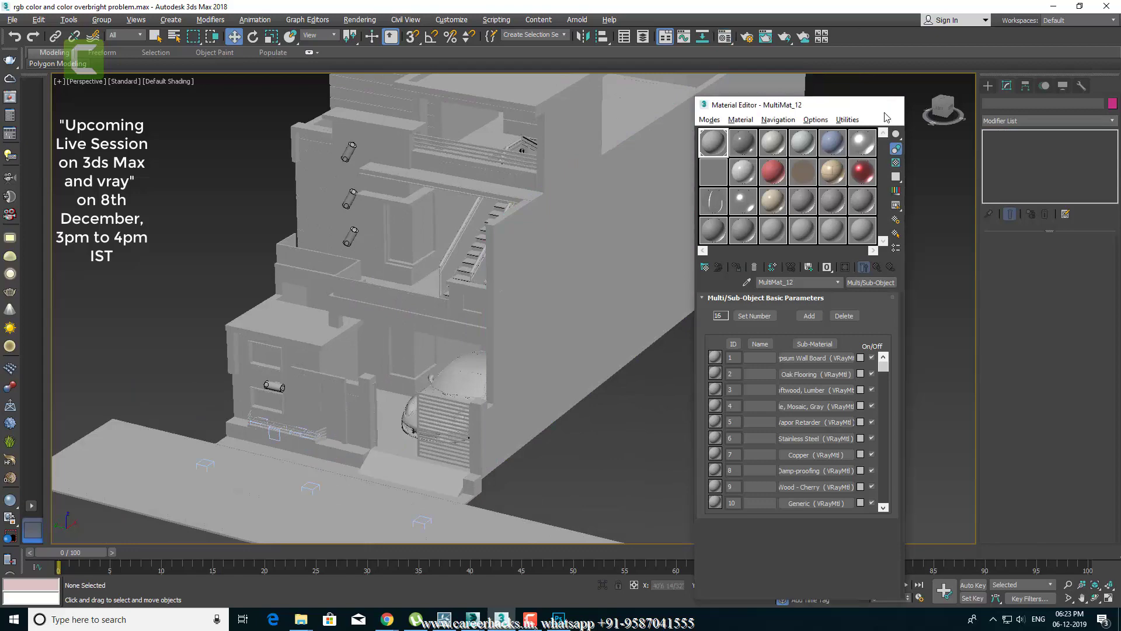
pyautogui.click(892, 105)
# Step: Render the V-Ray camera view, switch on both IES lights, and render again
pyautogui.press('c')
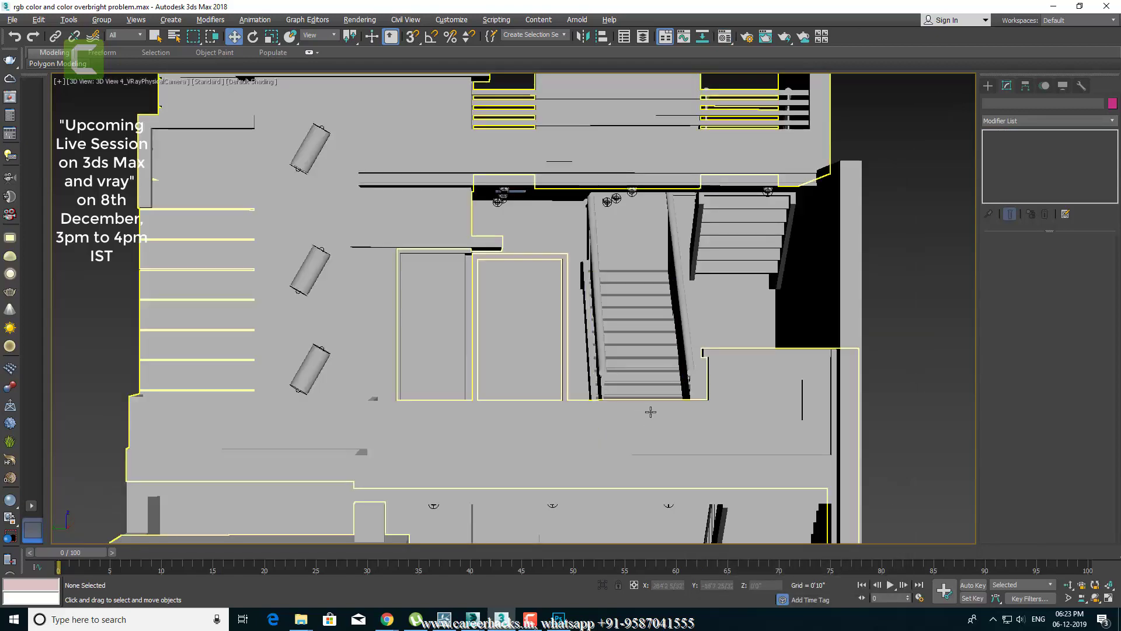
pyautogui.hotkey('shift', 'q')
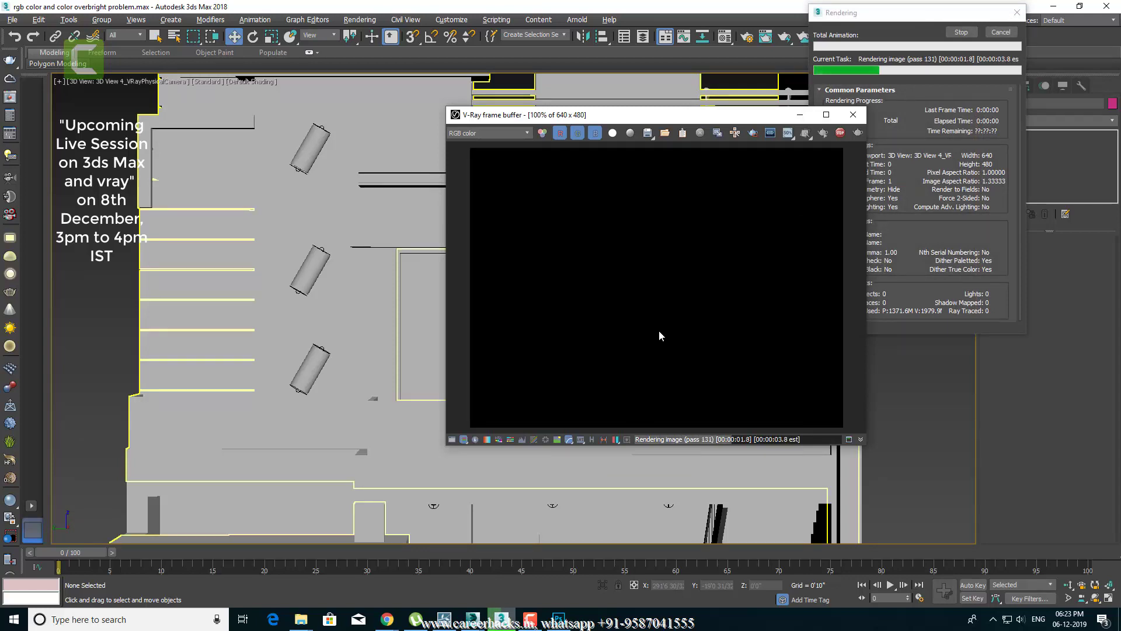
pyautogui.click(854, 115)
pyautogui.click(10, 156)
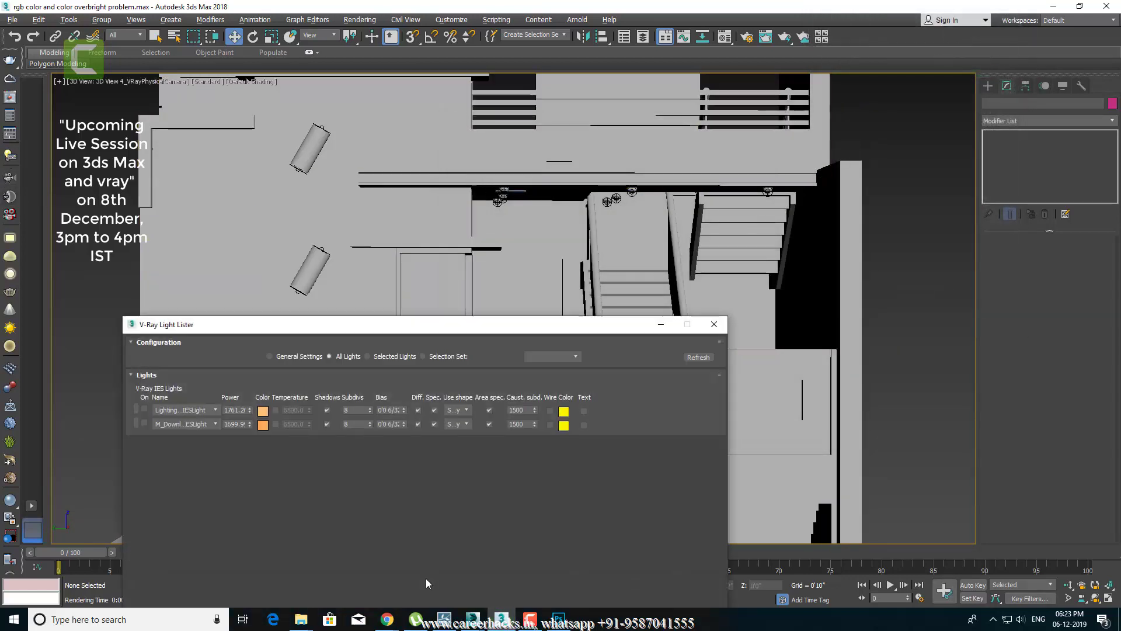
pyautogui.click(144, 423)
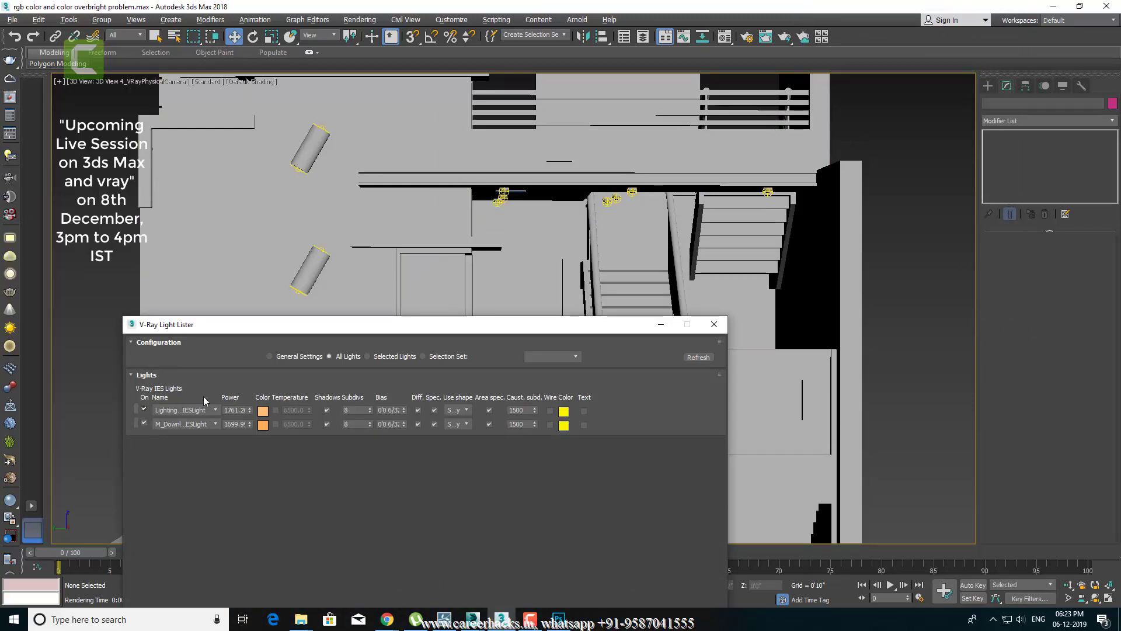
pyautogui.click(765, 37)
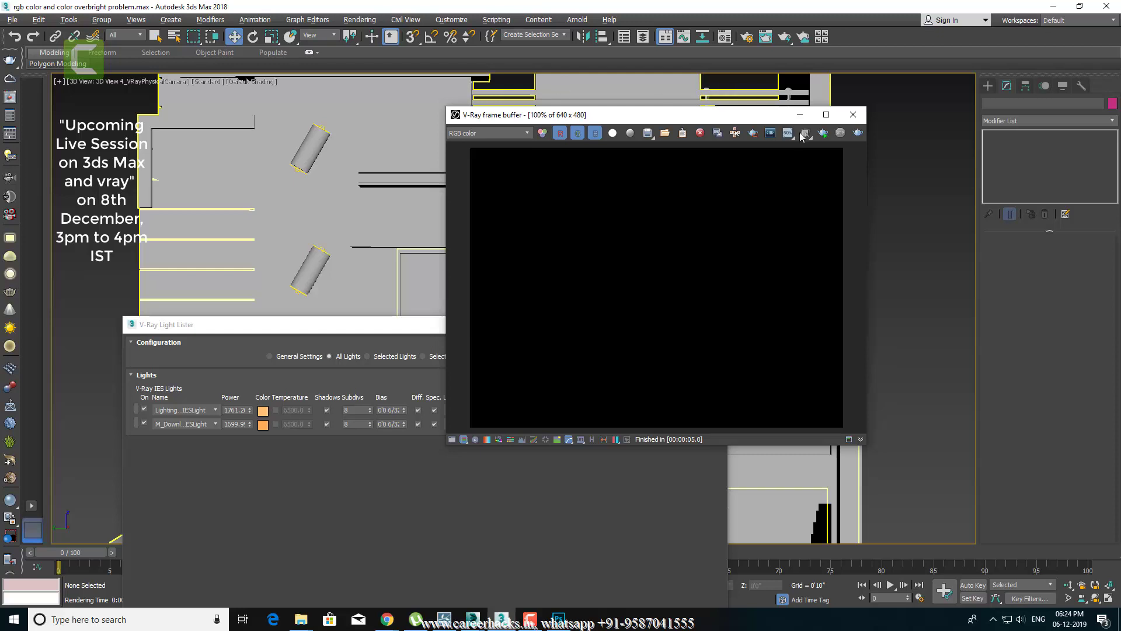
pyautogui.click(854, 133)
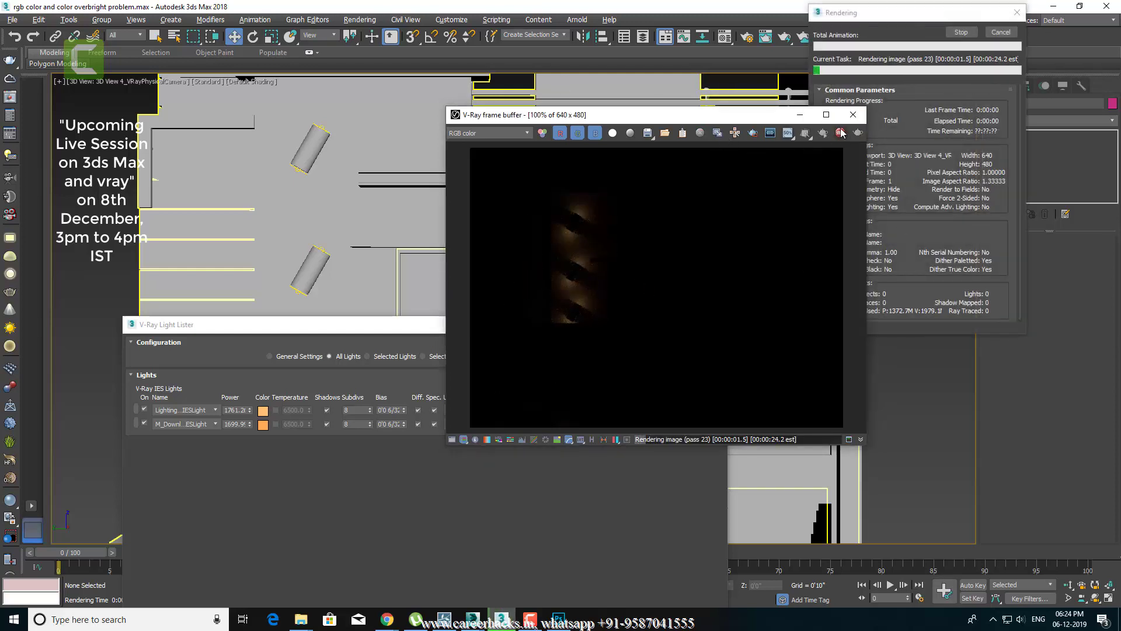
pyautogui.click(1001, 32)
# Step: Close the render window and Light Lister, leaving a zoomed-out angled perspective of the house
pyautogui.click(853, 115)
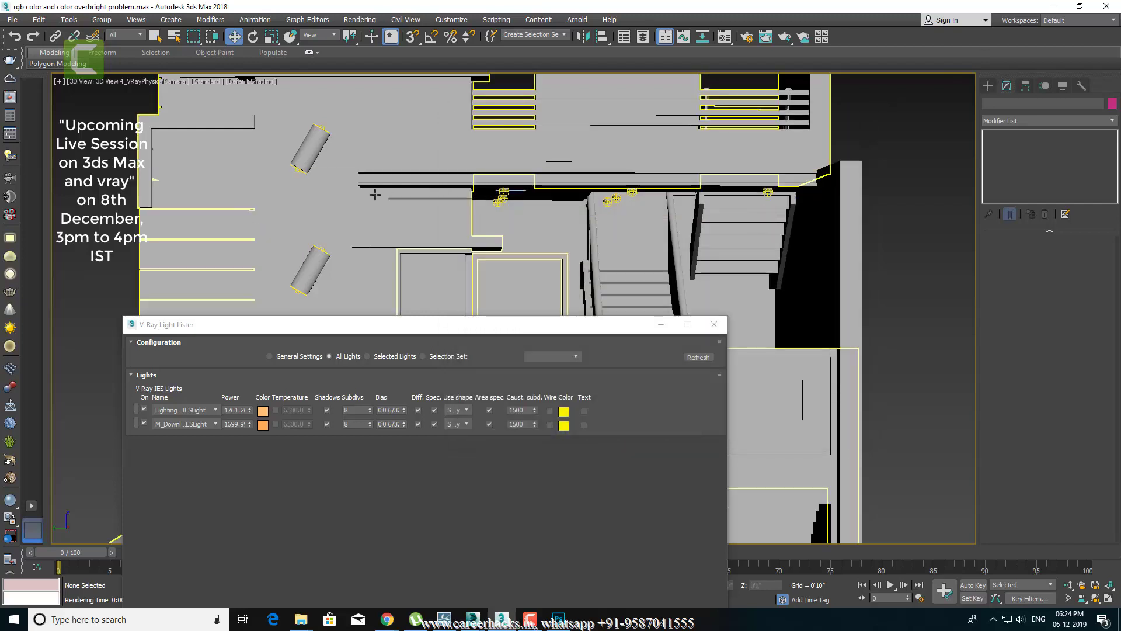
pyautogui.press('p')
pyautogui.hotkey('alt', 'z')
pyautogui.moveTo(526, 233); pyautogui.dragTo(601, 359)
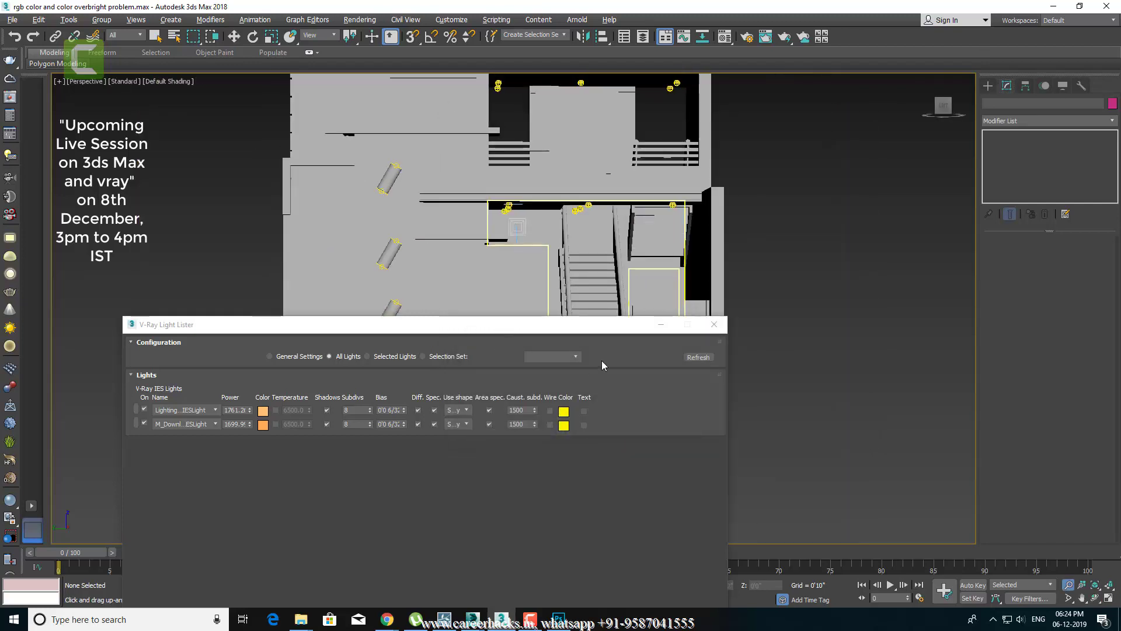
pyautogui.click(713, 325)
pyautogui.scroll(-5, 595, 303)
pyautogui.scroll(-3, 595, 303)
pyautogui.moveTo(596, 303)
pyautogui.keyDown('alt'); pyautogui.mouseDown(button='middle')
pyautogui.moveTo(673, 368)
pyautogui.moveTo(528, 255)
pyautogui.mouseUp(button='middle'); pyautogui.keyUp('alt')
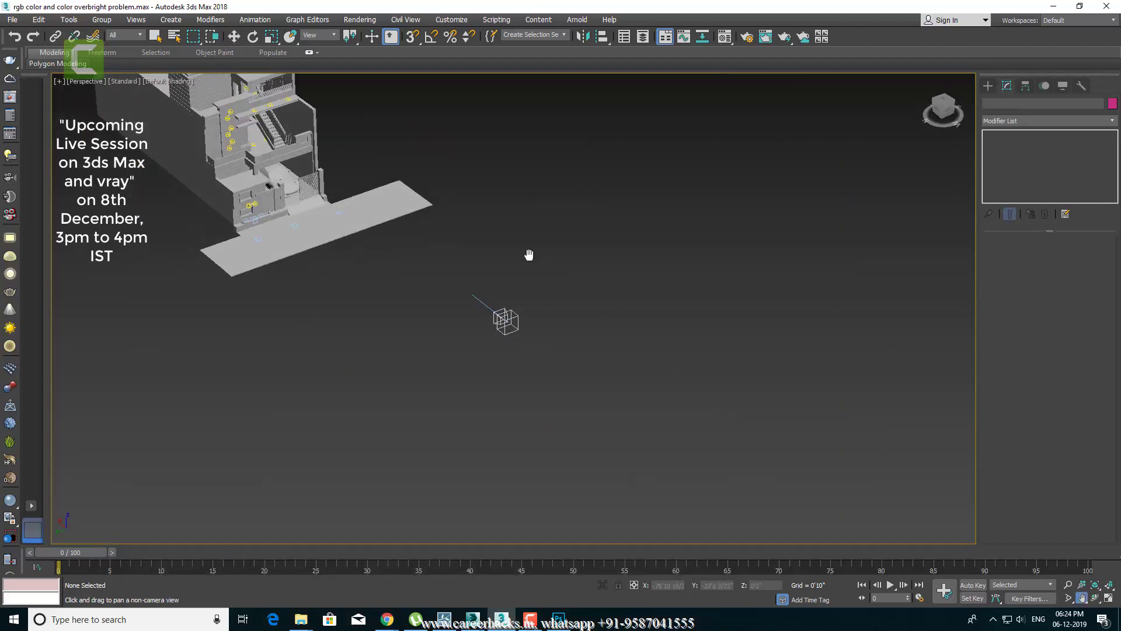
# Step: Add a VRaySun with a VRaySky environment, raise it high above the house, and render the camera view
pyautogui.moveTo(529, 256); pyautogui.dragTo(695, 444)
pyautogui.rightClick(664, 247)
pyautogui.click(988, 86)
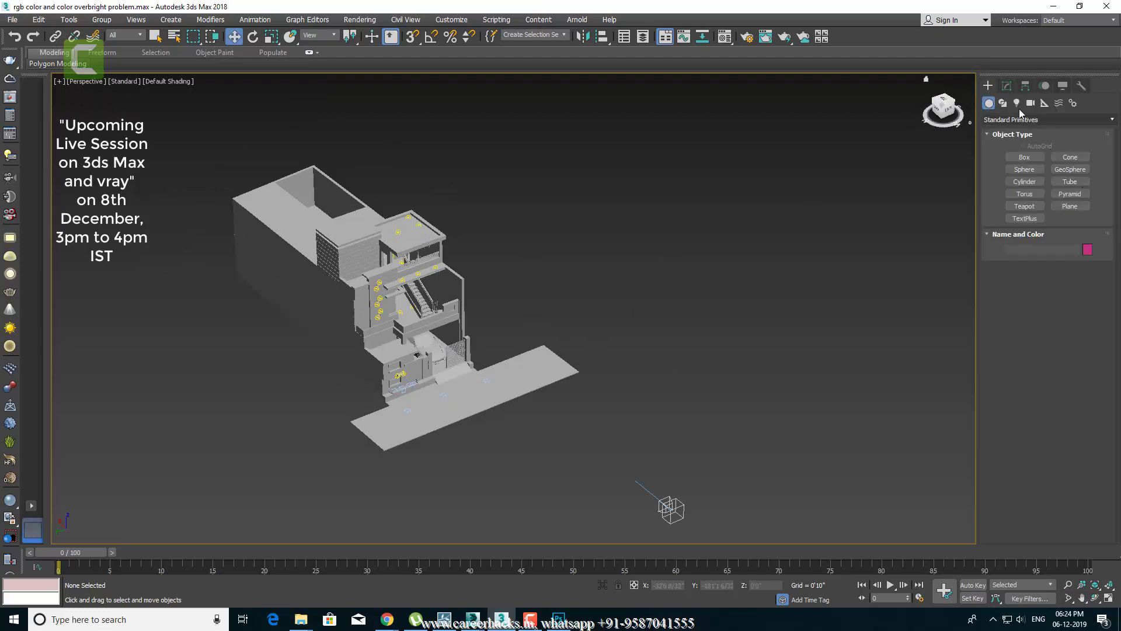
pyautogui.click(1016, 103)
pyautogui.click(1045, 119)
pyautogui.click(1010, 164)
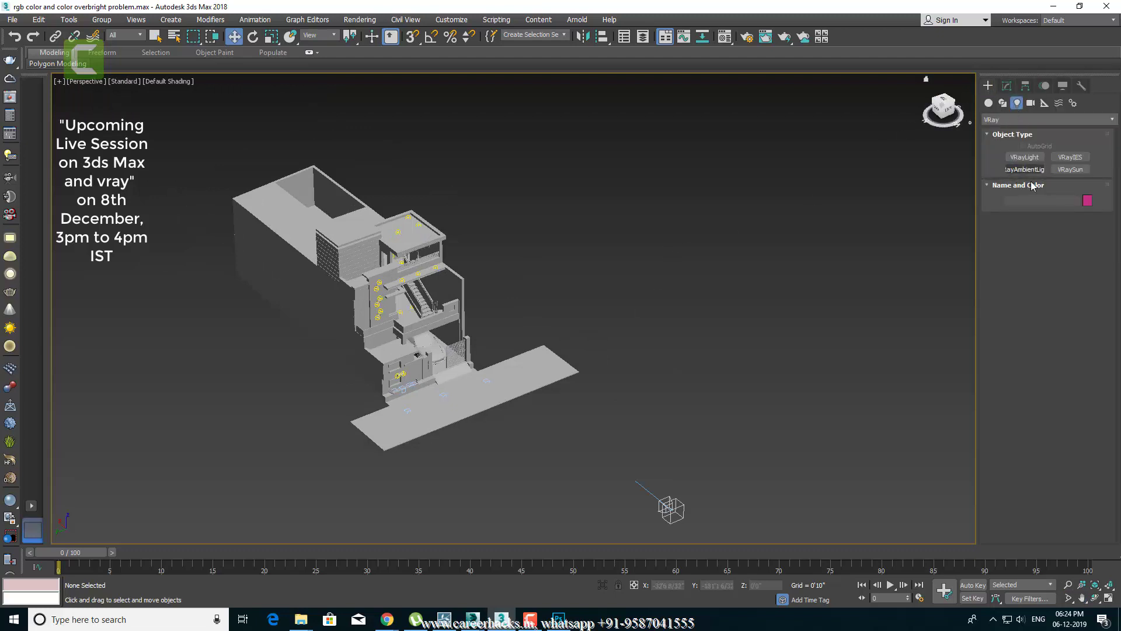
pyautogui.click(1071, 169)
pyautogui.moveTo(811, 414); pyautogui.dragTo(823, 382)
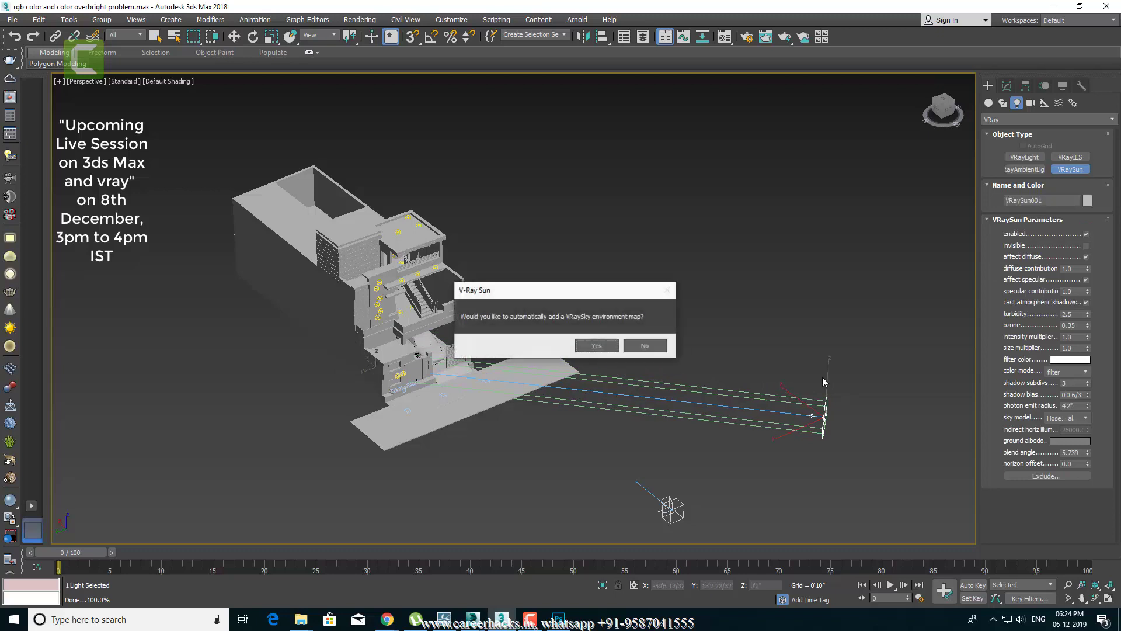
pyautogui.click(596, 346)
pyautogui.moveTo(826, 385); pyautogui.dragTo(809, 90)
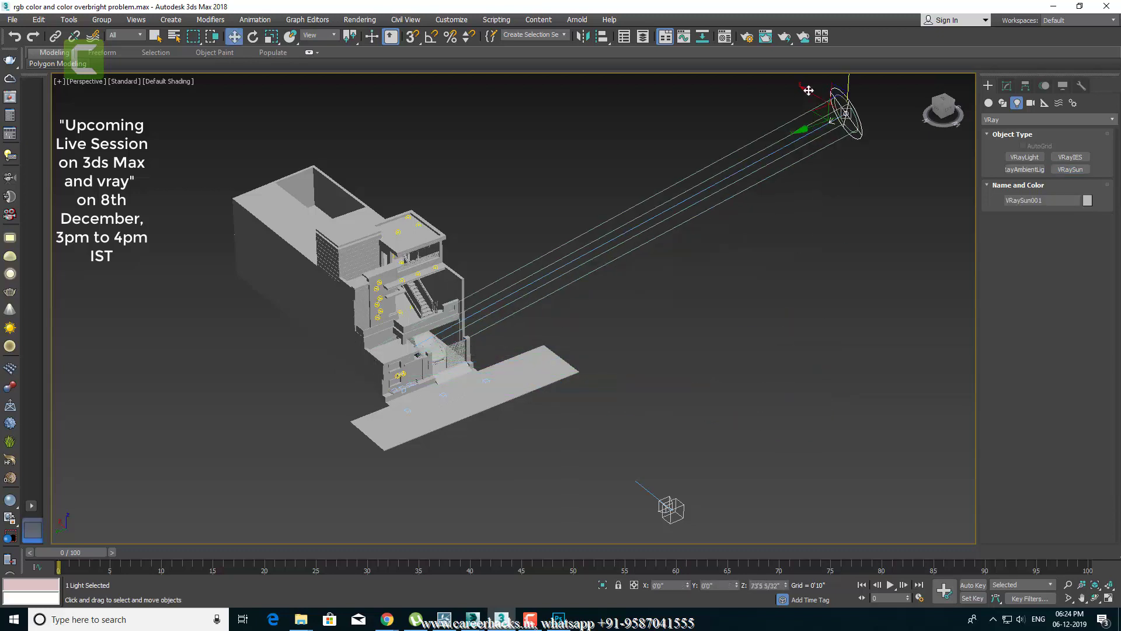
pyautogui.press('c')
pyautogui.hotkey('shift', 'q')
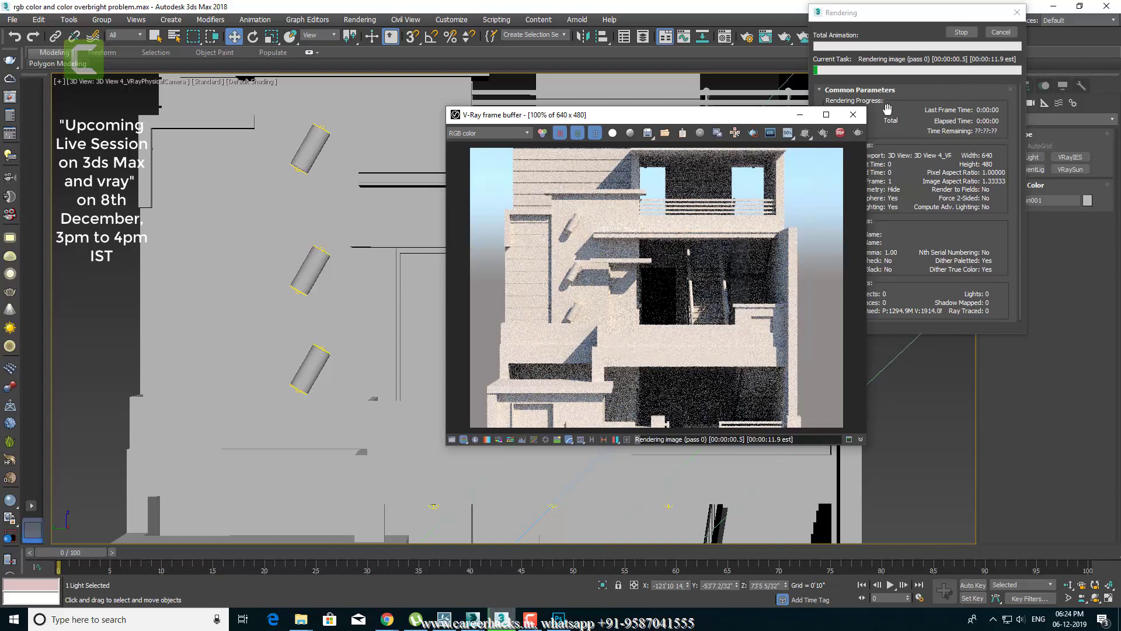
# Step: Run an interactive V-Ray render and dolly the camera far back so the house looks small
pyautogui.click(823, 132)
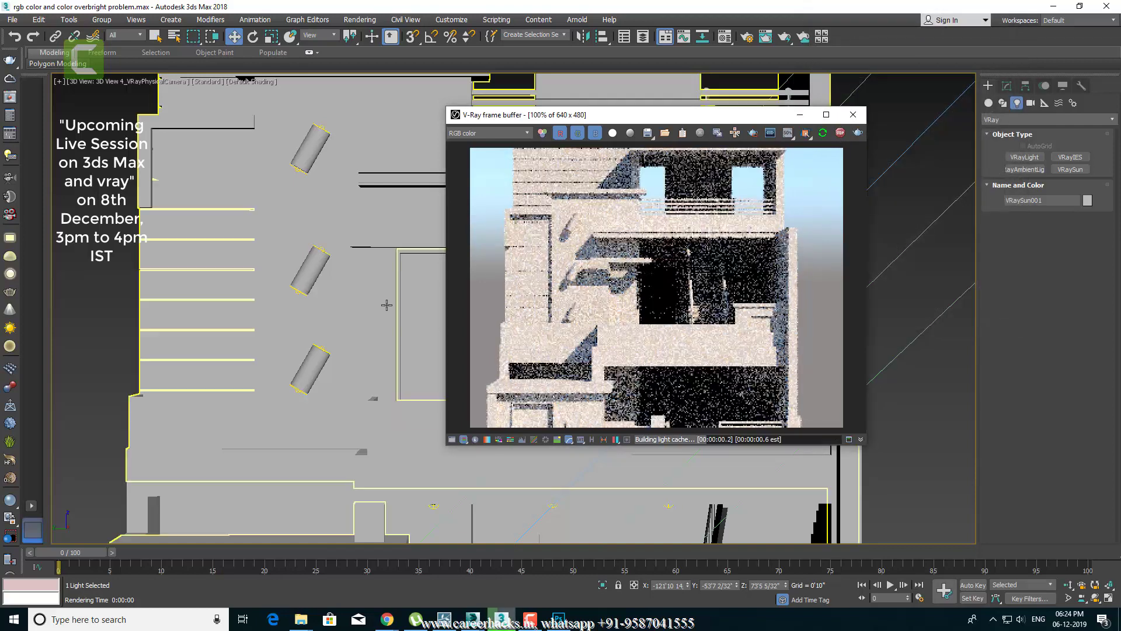
pyautogui.scroll(-3, 387, 309)
pyautogui.scroll(-3, 397, 331)
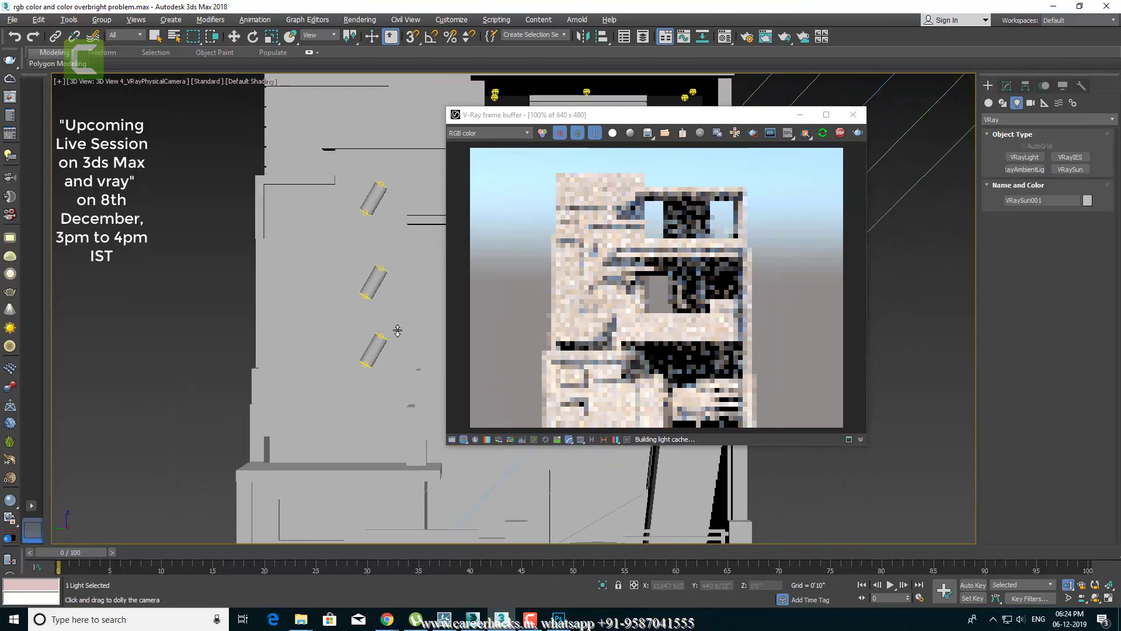
pyautogui.moveTo(398, 331)
pyautogui.mouseDown()
pyautogui.moveTo(355, 406)
pyautogui.moveTo(350, 374)
pyautogui.moveTo(380, 427)
pyautogui.moveTo(376, 338)
pyautogui.moveTo(365, 369)
pyautogui.mouseUp()
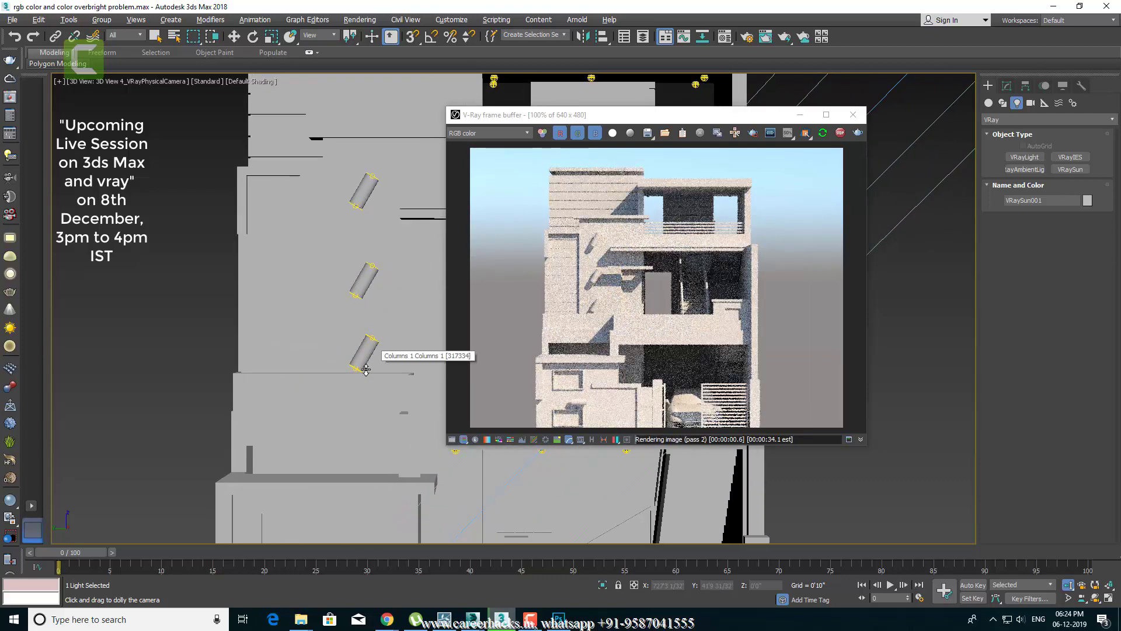
pyautogui.moveTo(581, 115); pyautogui.dragTo(817, 42)
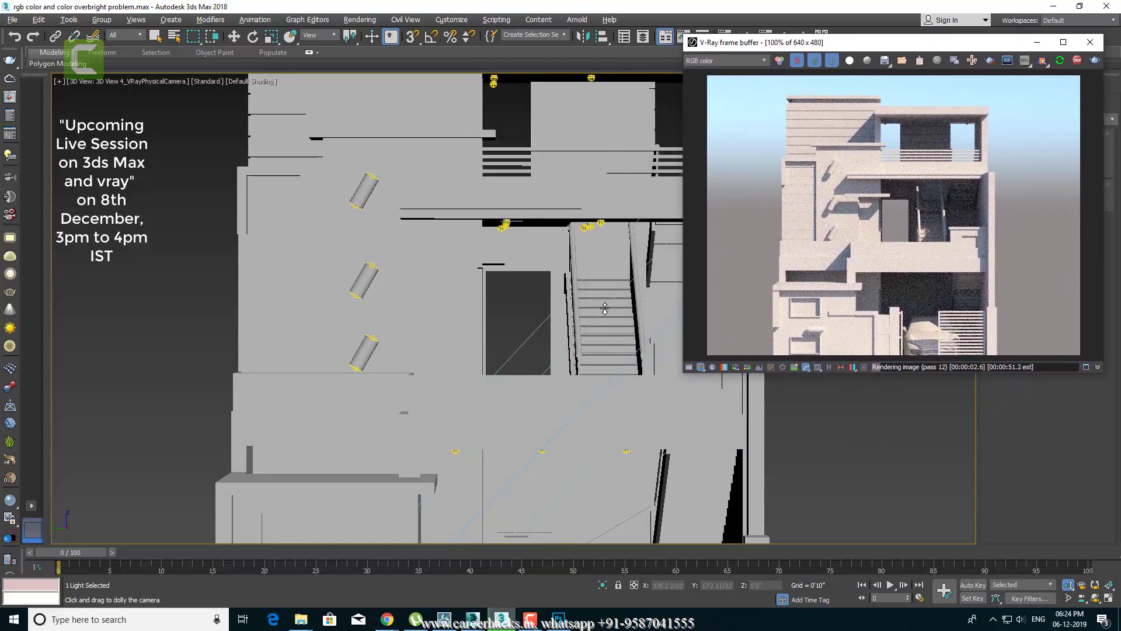
pyautogui.moveTo(333, 292); pyautogui.dragTo(429, 416)
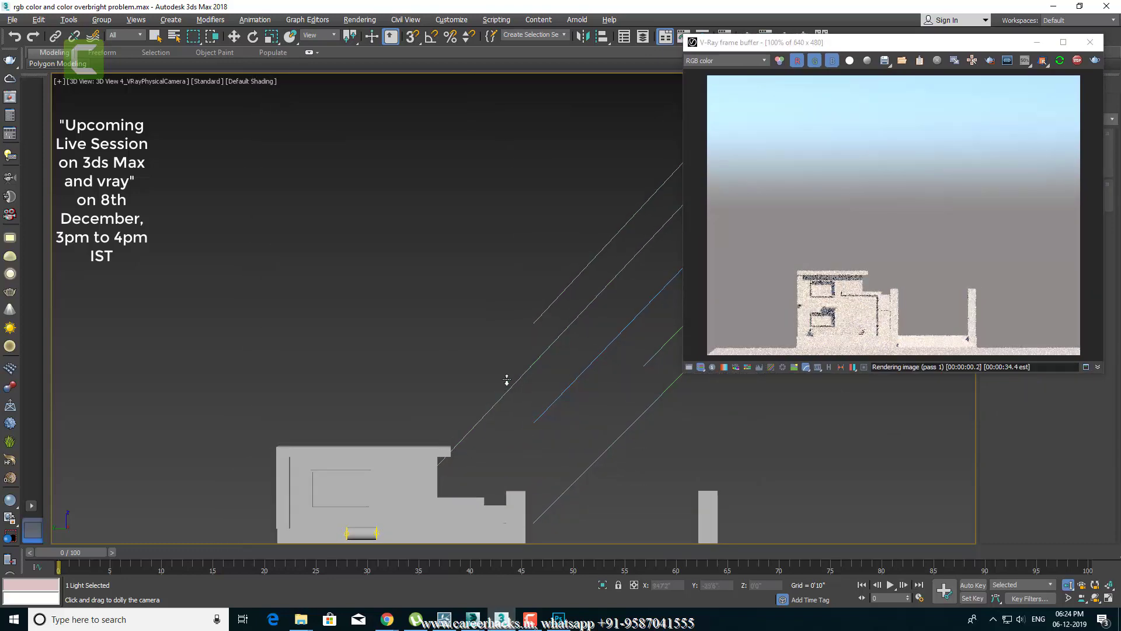
pyautogui.moveTo(847, 42); pyautogui.dragTo(454, 117)
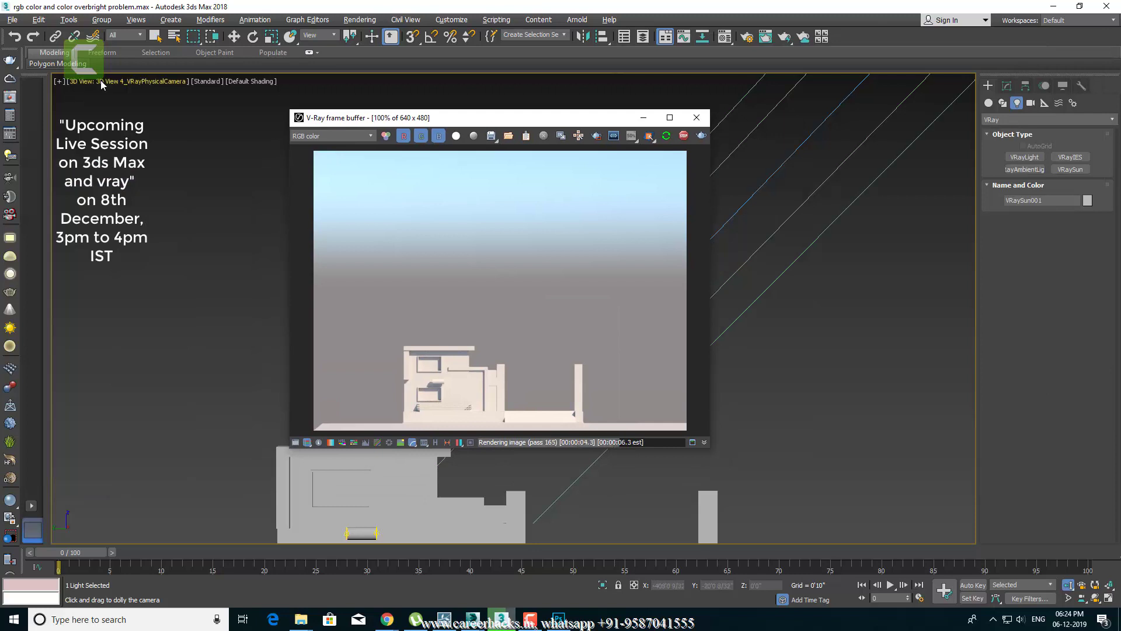
# Step: Select the view's camera, turn on viewport clipping and adjust the clip marker, then close the frame buffer
pyautogui.click(100, 81)
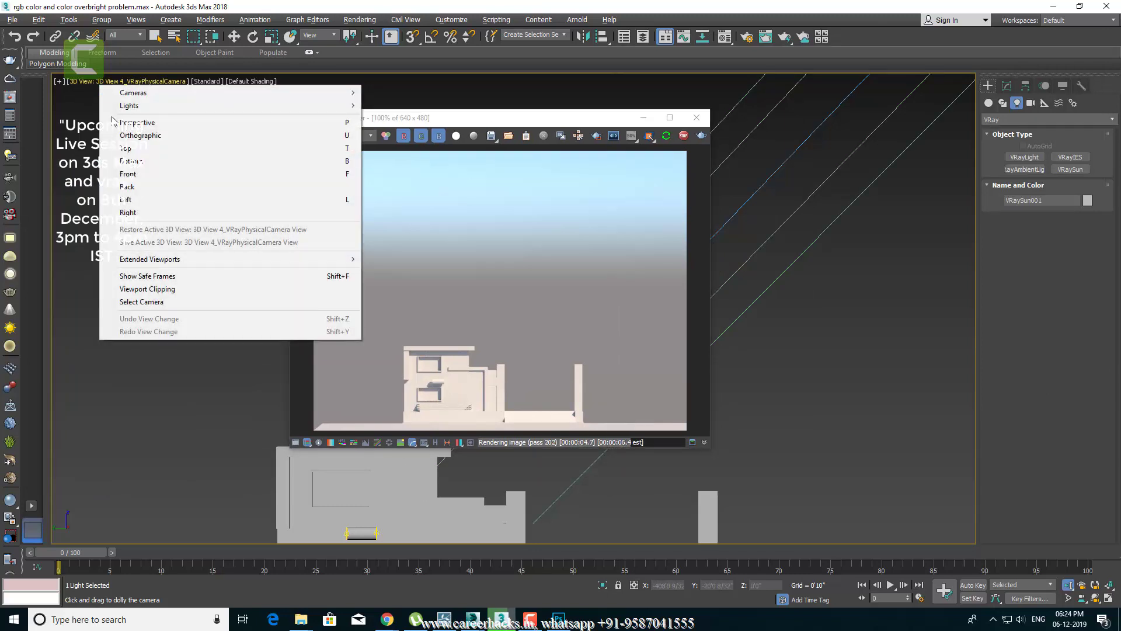
pyautogui.click(157, 302)
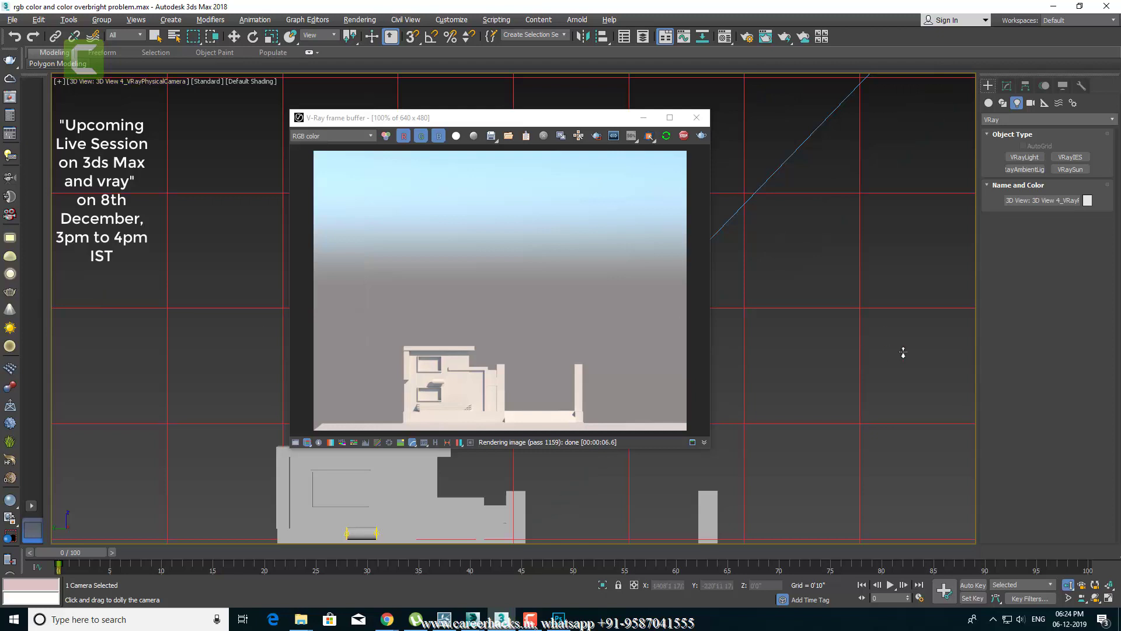
pyautogui.click(1008, 89)
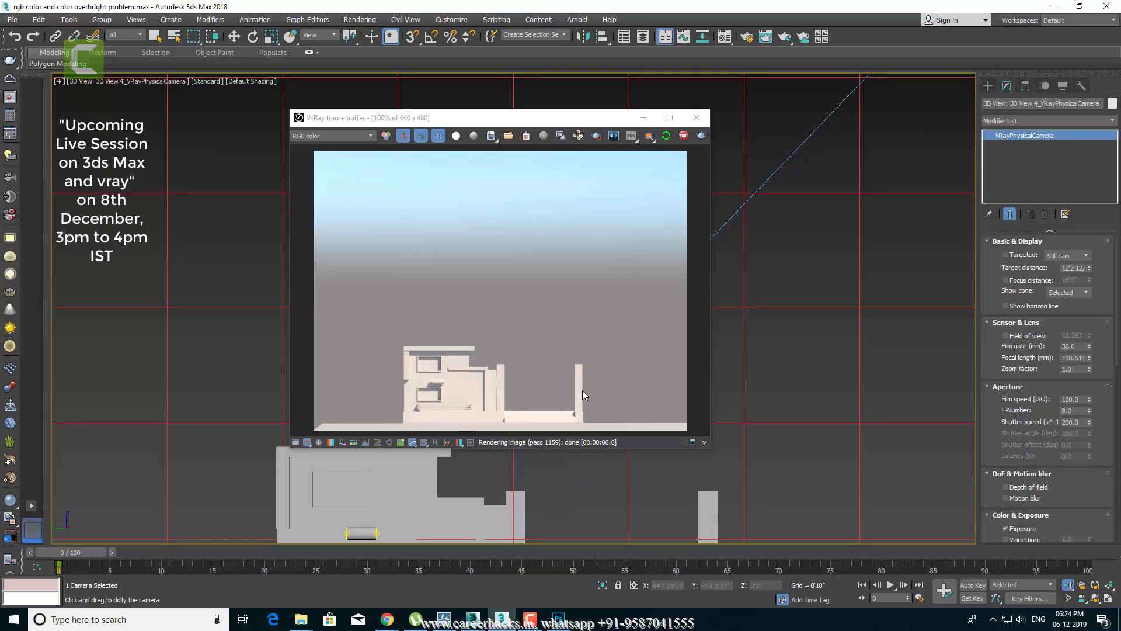
pyautogui.click(107, 85)
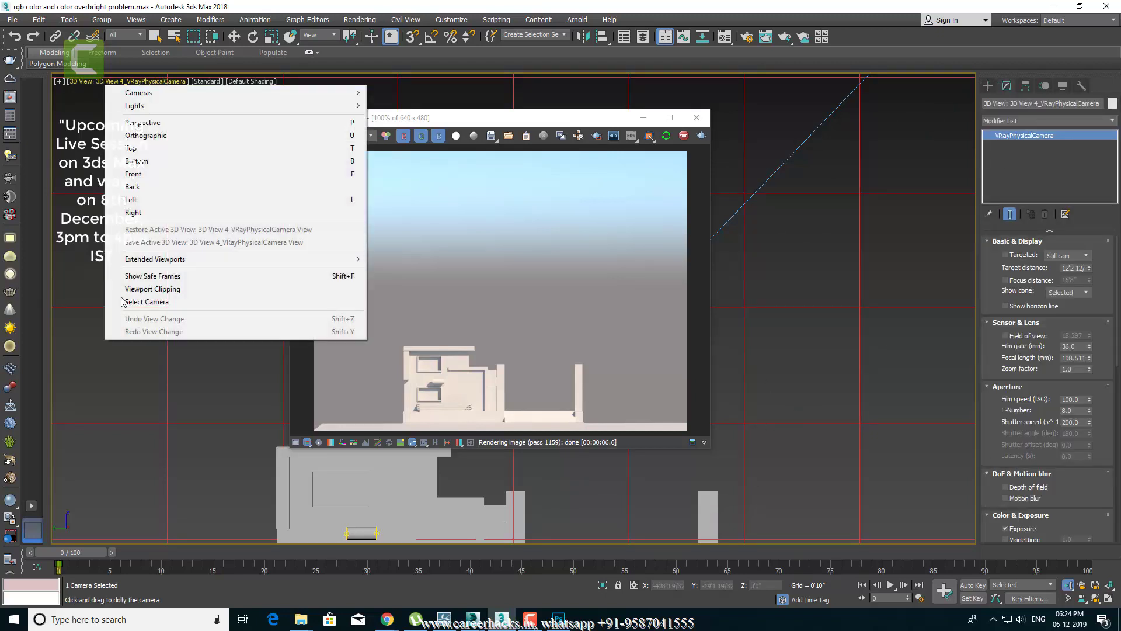
pyautogui.click(154, 290)
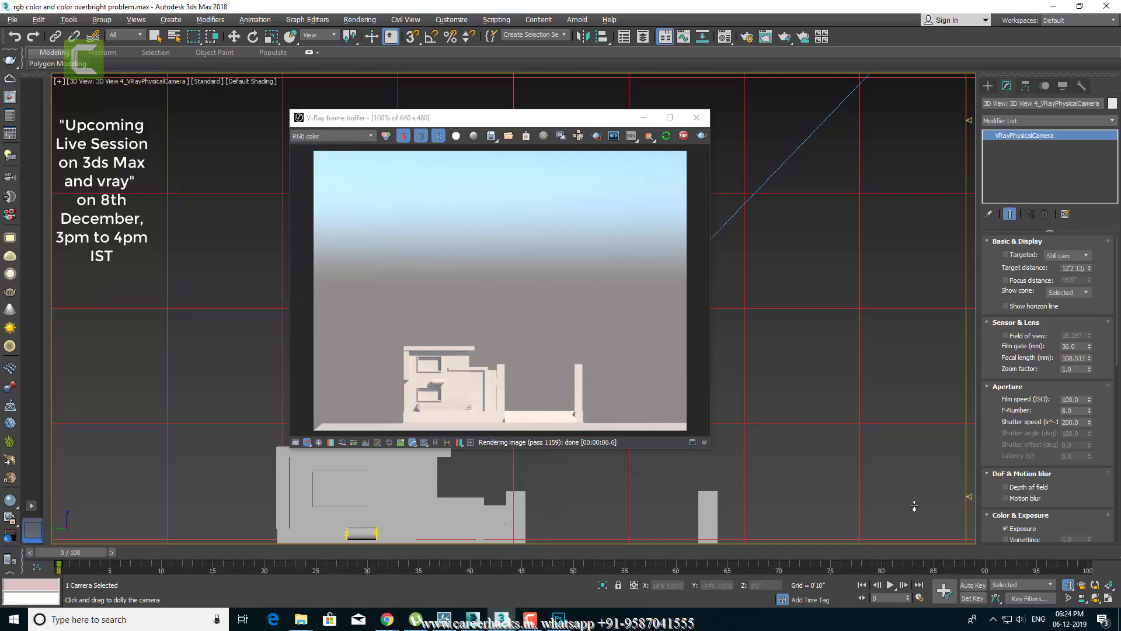
pyautogui.moveTo(972, 497)
pyautogui.mouseDown()
pyautogui.moveTo(972, 526)
pyautogui.moveTo(971, 500)
pyautogui.mouseUp()
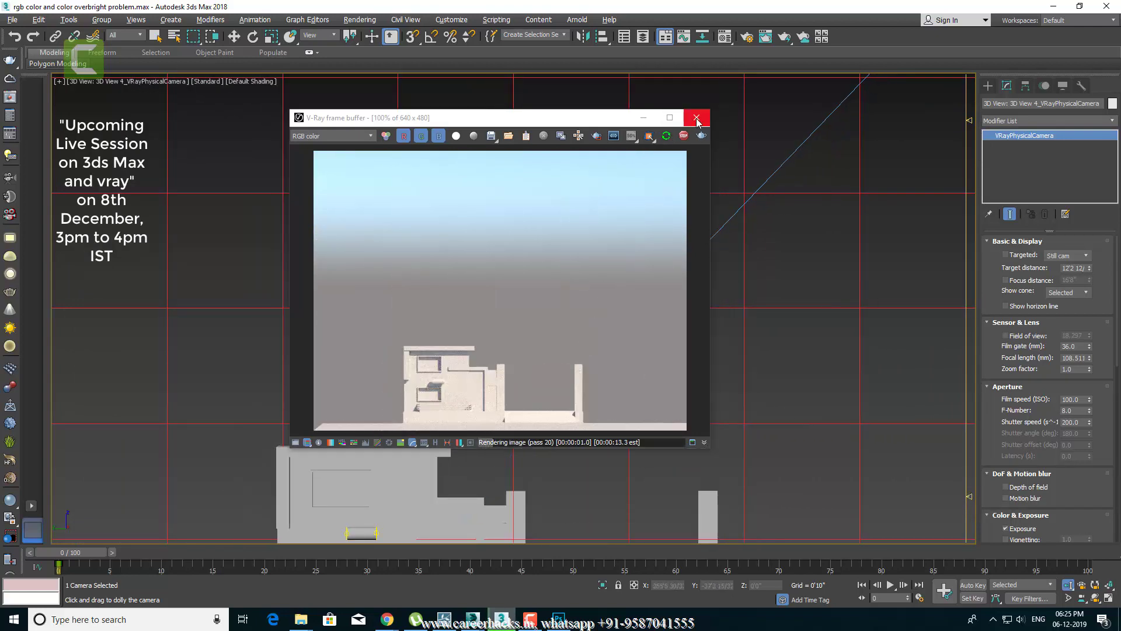
pyautogui.click(696, 118)
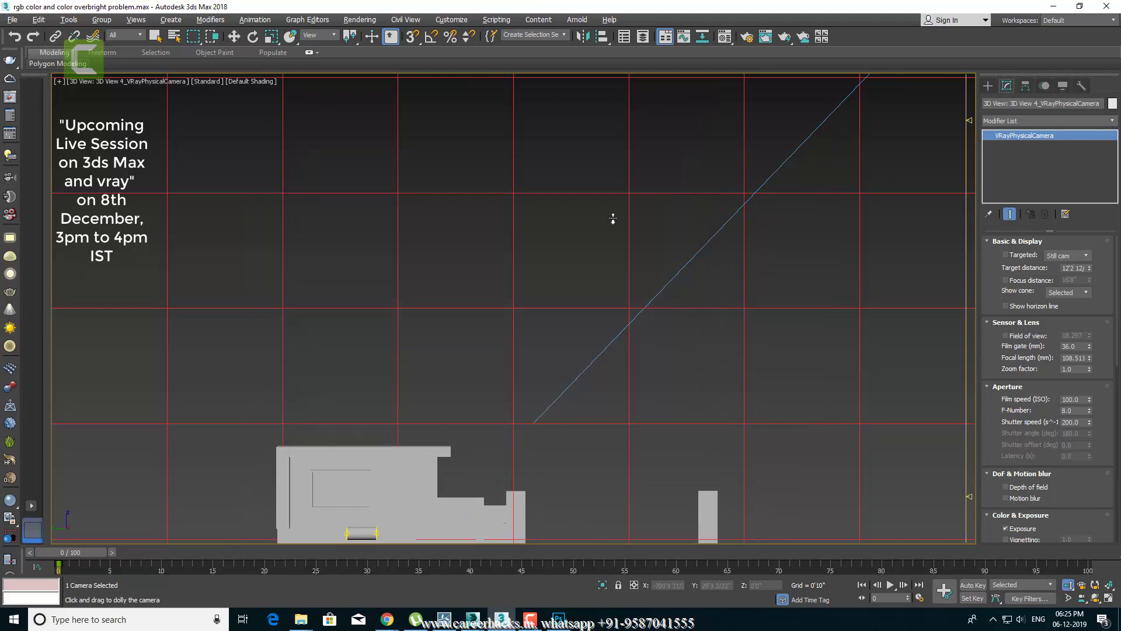
# Step: Check the house and sun in perspective, then dolly the V-Ray camera until the house leaves view
pyautogui.click(587, 250)
pyautogui.press('p')
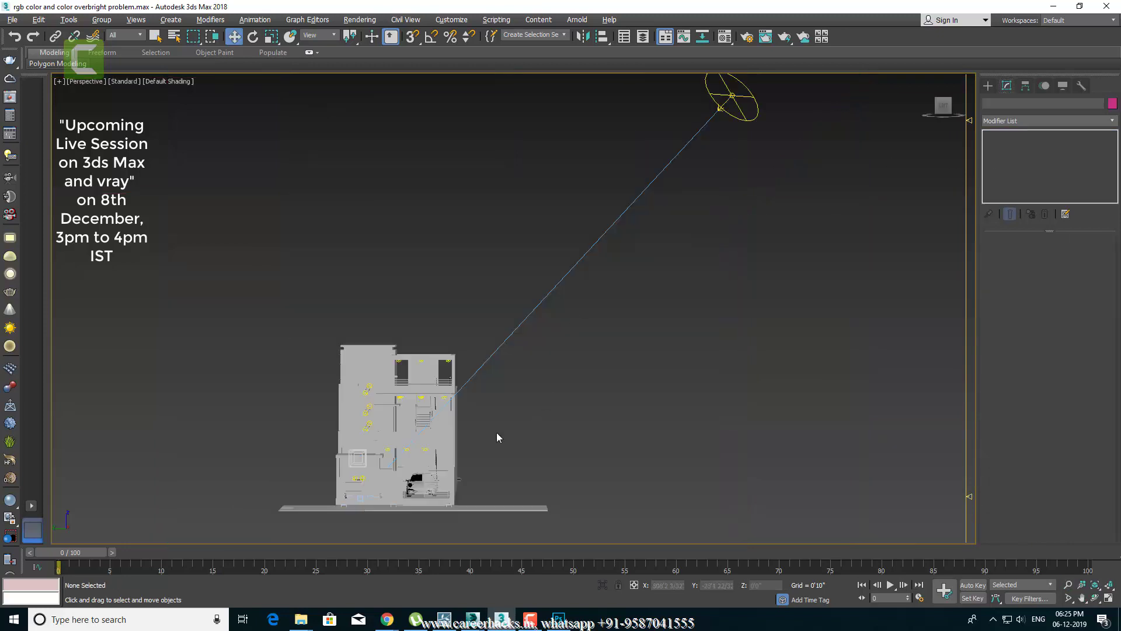
pyautogui.moveTo(496, 437)
pyautogui.keyDown('alt'); pyautogui.mouseDown(button='middle')
pyautogui.moveTo(667, 457)
pyautogui.moveTo(615, 481)
pyautogui.mouseUp(button='middle'); pyautogui.keyUp('alt')
pyautogui.hotkey('alt', 'z')
pyautogui.moveTo(500, 461); pyautogui.dragTo(602, 488)
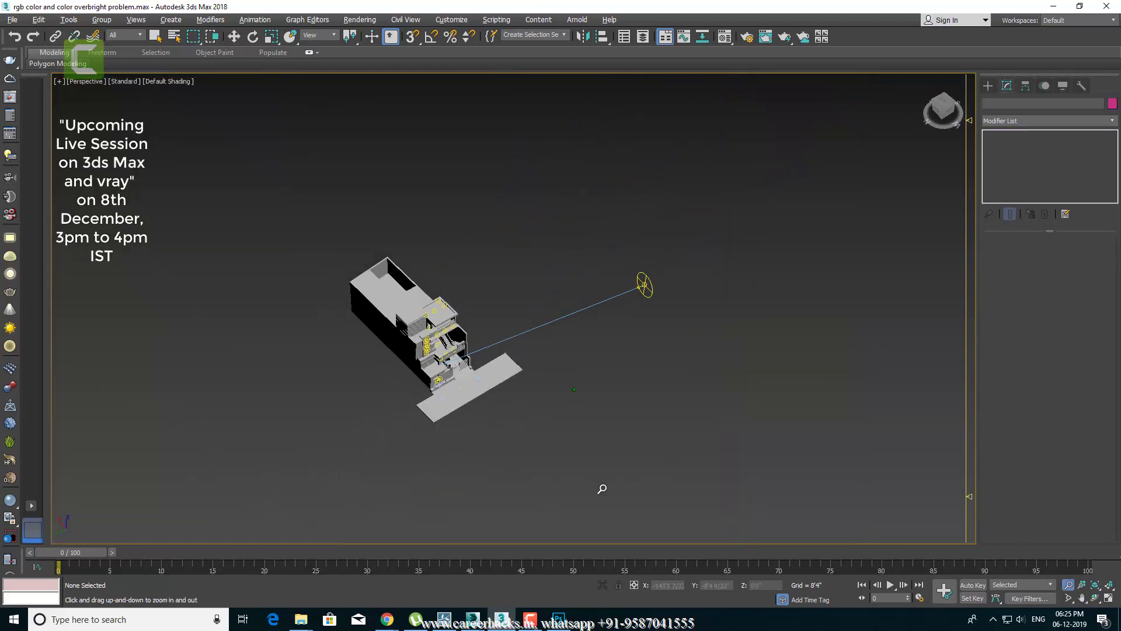
pyautogui.moveTo(602, 488)
pyautogui.keyDown('alt'); pyautogui.mouseDown(button='middle')
pyautogui.moveTo(618, 451)
pyautogui.moveTo(597, 443)
pyautogui.mouseUp(button='middle'); pyautogui.keyUp('alt')
pyautogui.press('c')
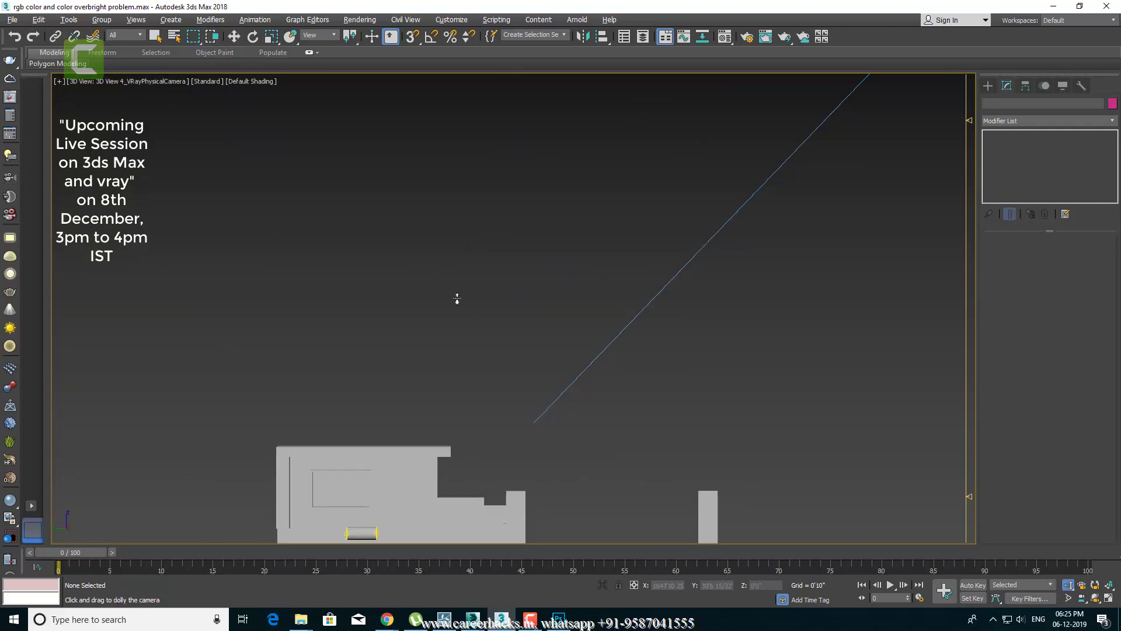
pyautogui.moveTo(457, 297); pyautogui.dragTo(467, 323)
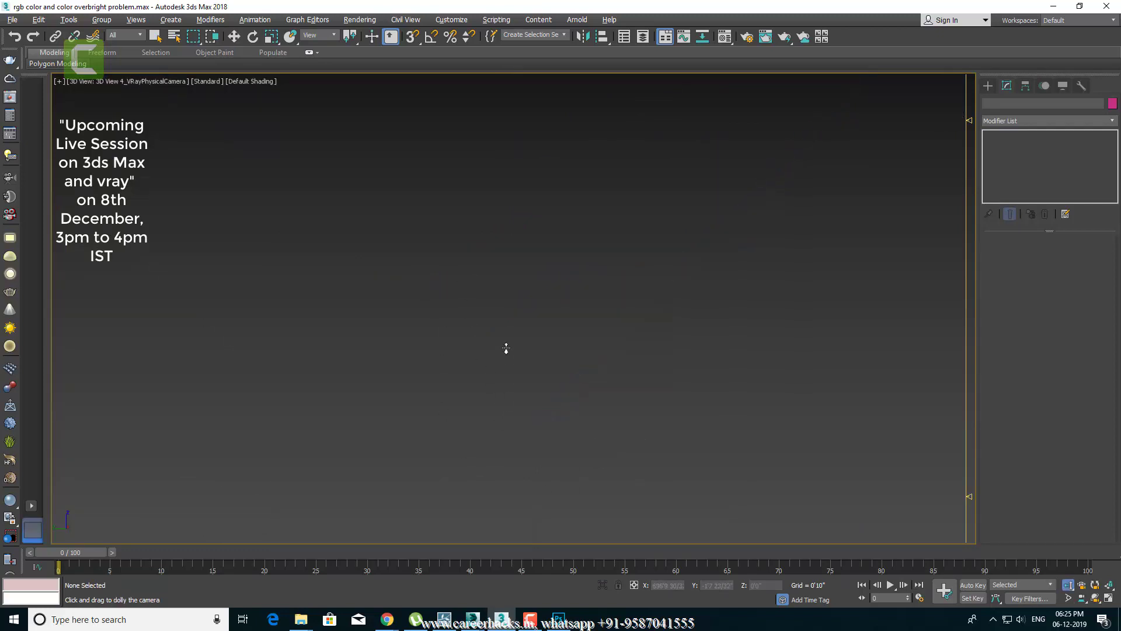
# Step: Switch to the top view and select the V-Ray camera
pyautogui.press('t')
pyautogui.press('w')
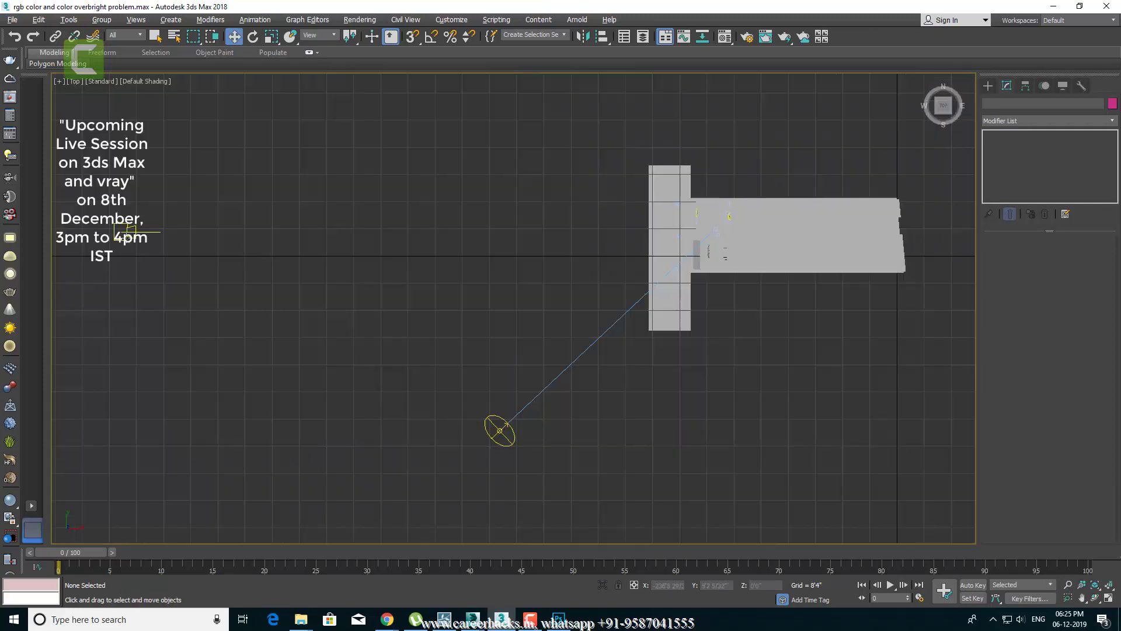
pyautogui.click(153, 232)
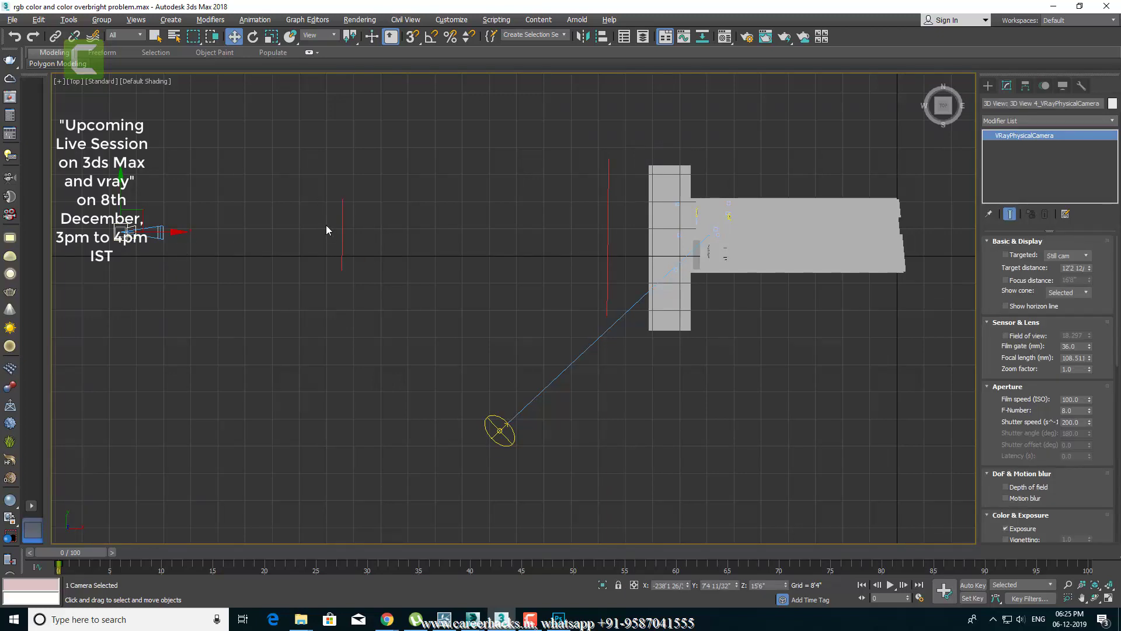
pyautogui.moveTo(610, 261); pyautogui.dragTo(531, 270, button='middle')
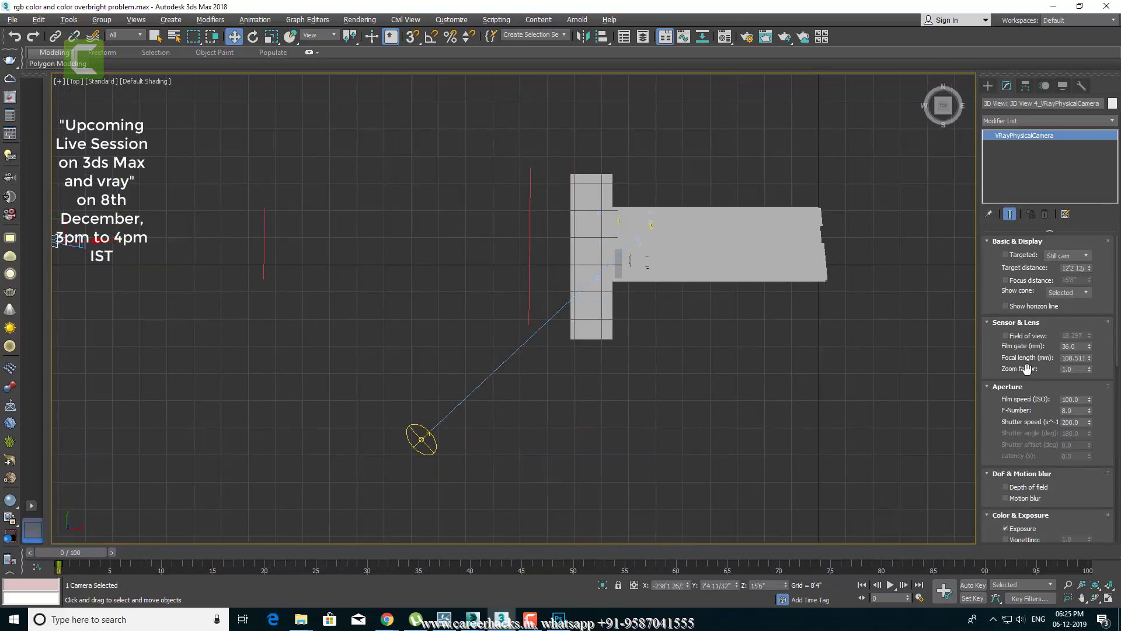
pyautogui.moveTo(990, 356); pyautogui.dragTo(969, 334)
pyautogui.moveTo(742, 418); pyautogui.dragTo(751, 412, button='middle')
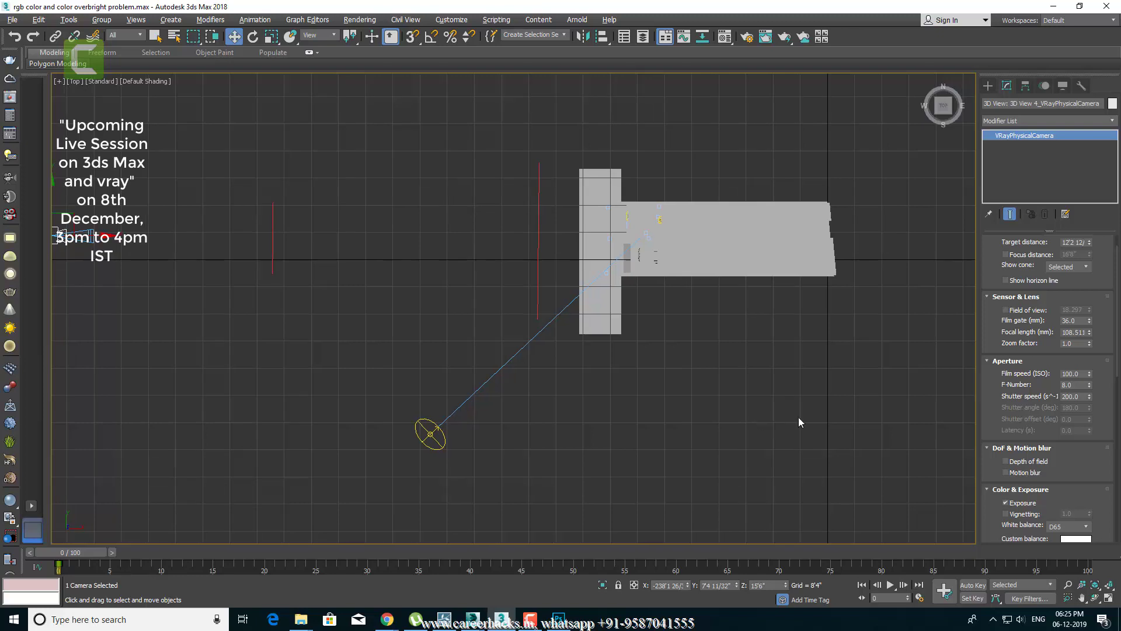
# Step: Re-enable the camera's clipping and raise its far clipping plane to 255', past the house
pyautogui.scroll(-3, 986, 280)
pyautogui.scroll(-3, 989, 292)
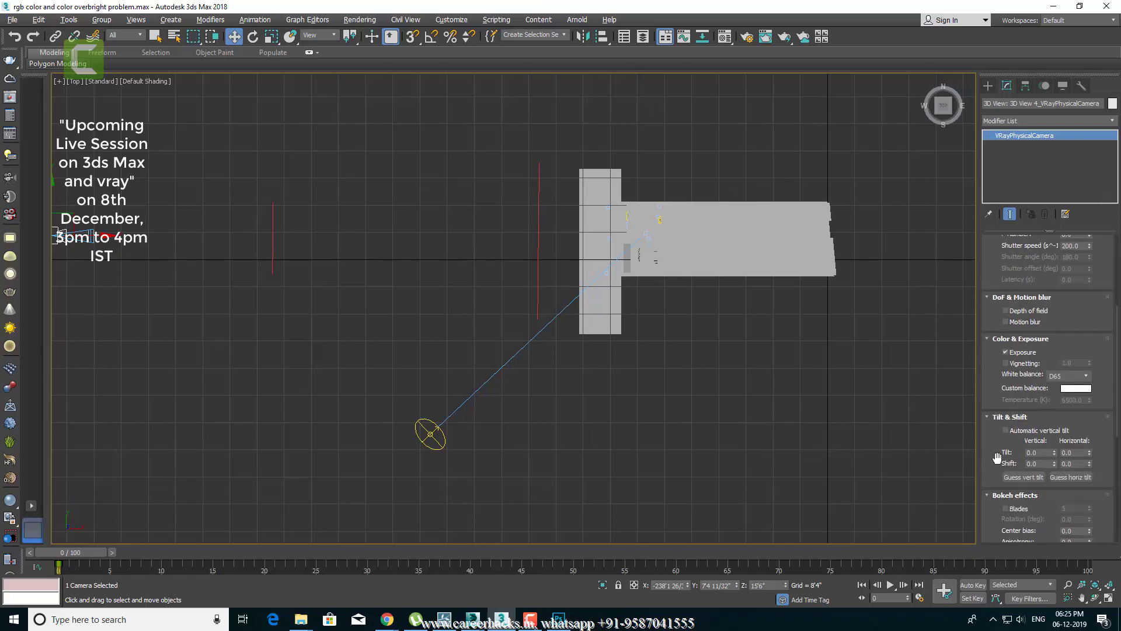
pyautogui.scroll(-3, 993, 309)
pyautogui.scroll(-2, 993, 292)
pyautogui.scroll(-2, 998, 458)
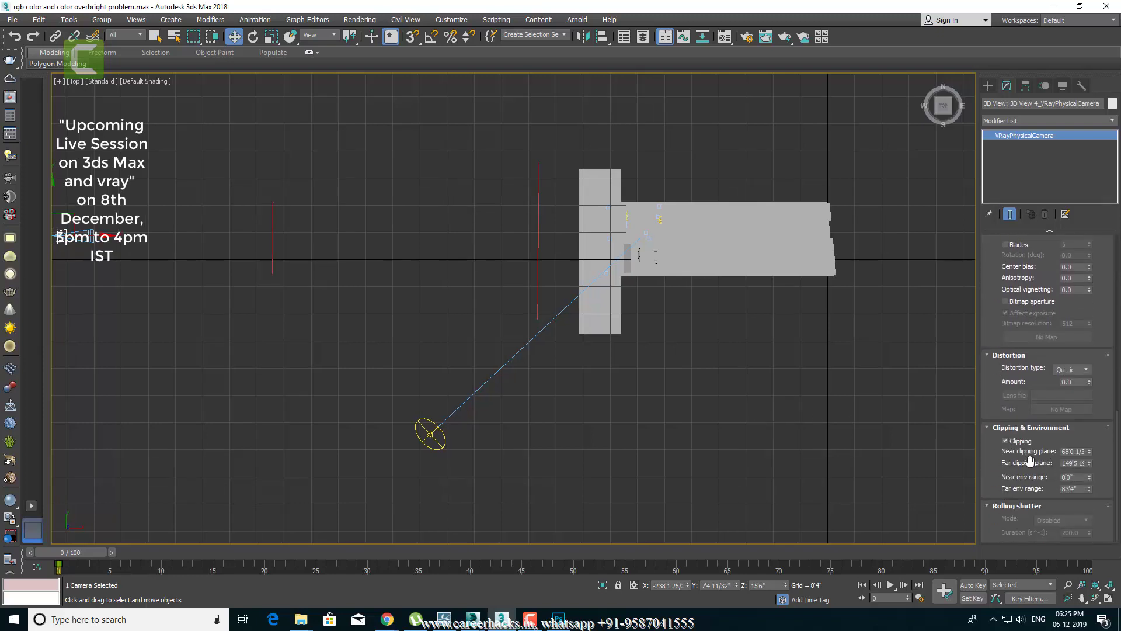
pyautogui.click(1027, 443)
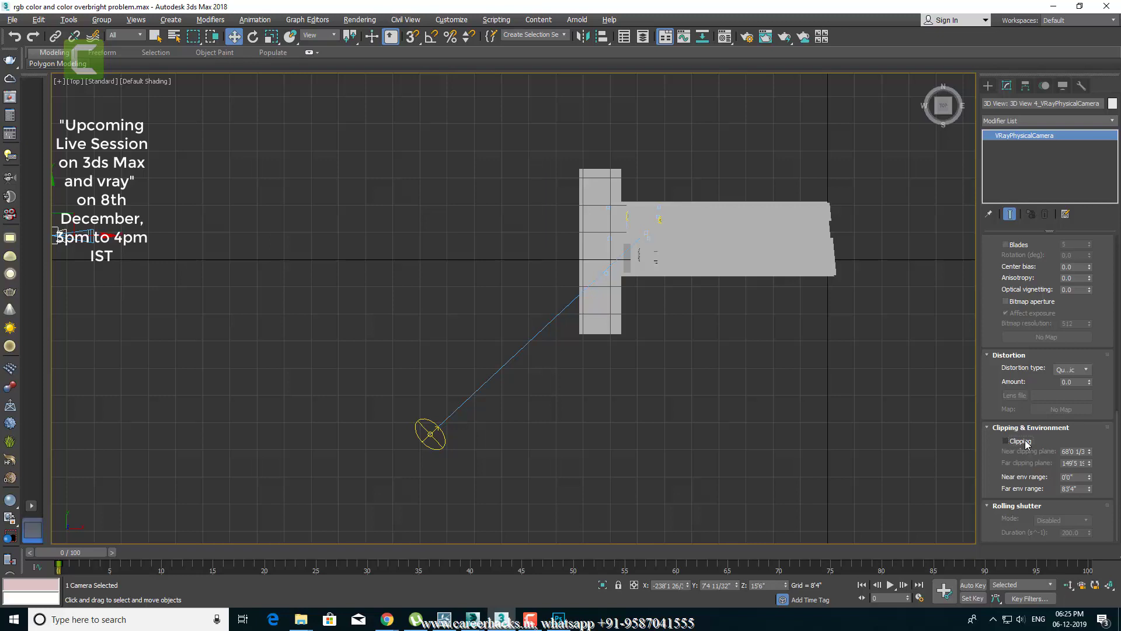
pyautogui.click(1026, 443)
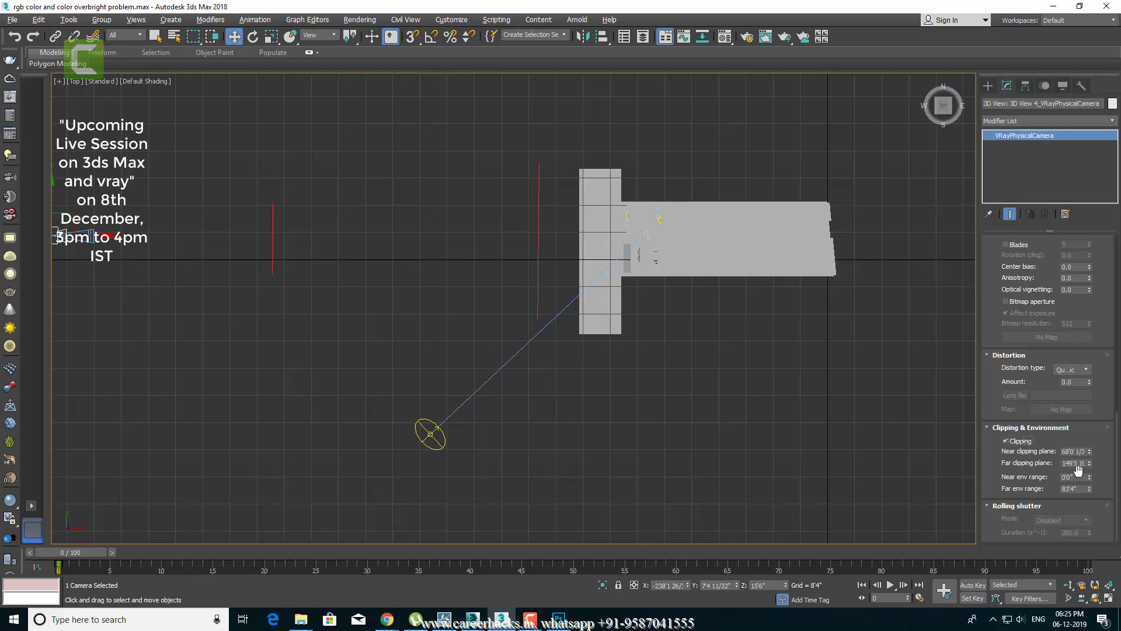
pyautogui.moveTo(1089, 464); pyautogui.dragTo(1090, 421)
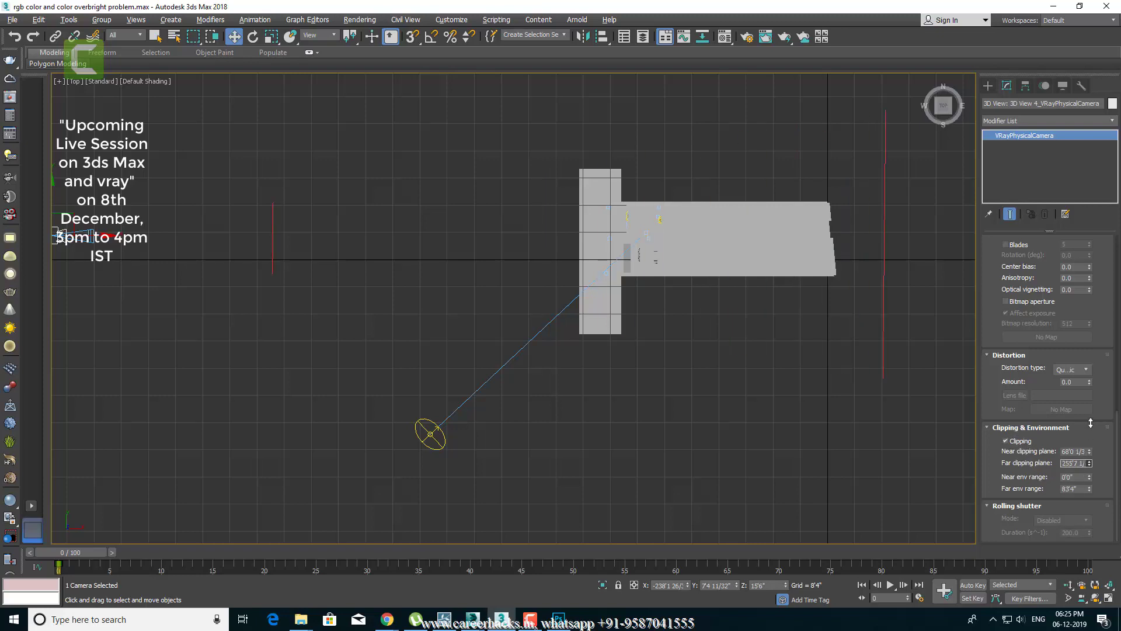
pyautogui.click(749, 402)
# Step: Shift the house higher in the V-Ray camera view, preview it interactively, then close the frame buffer
pyautogui.press('c')
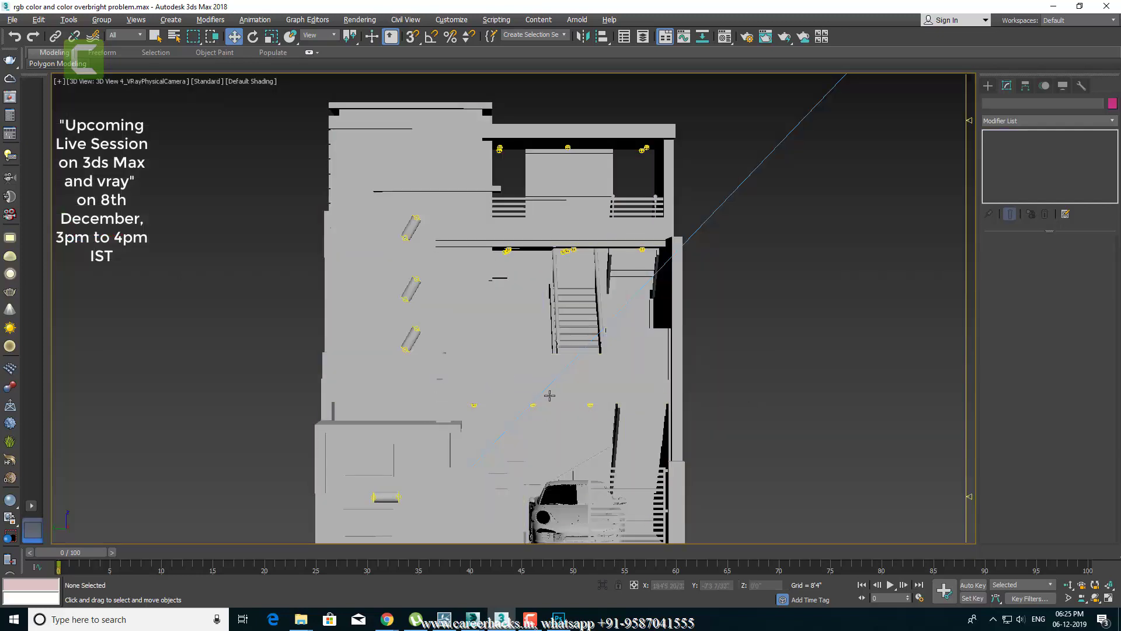
pyautogui.scroll(-3, 548, 397)
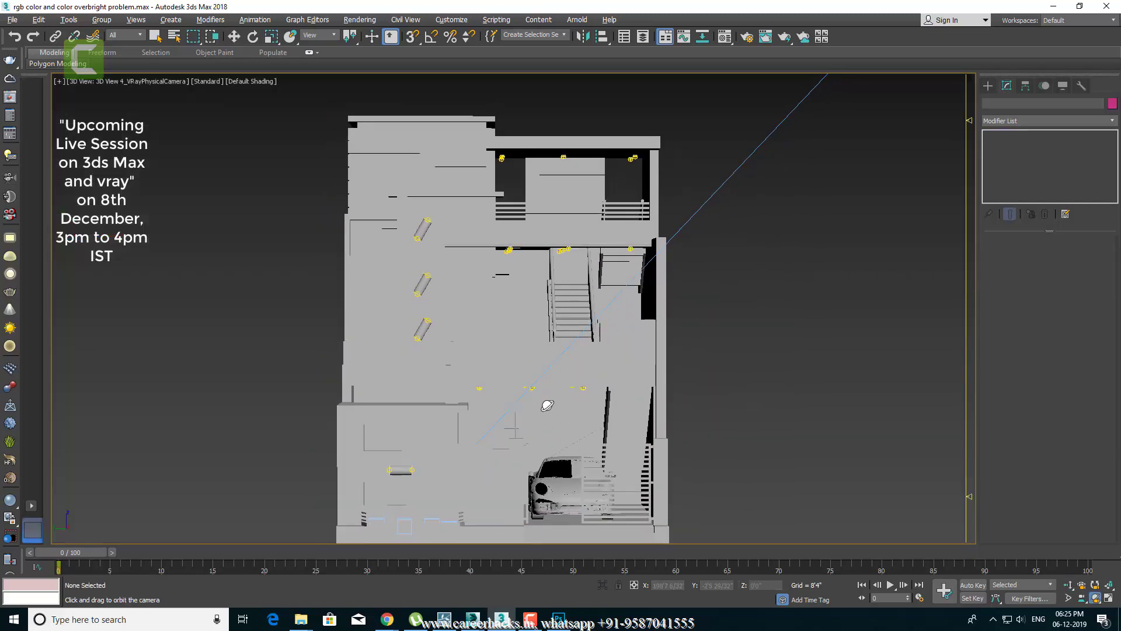
pyautogui.moveTo(540, 409); pyautogui.dragTo(559, 166, button='middle')
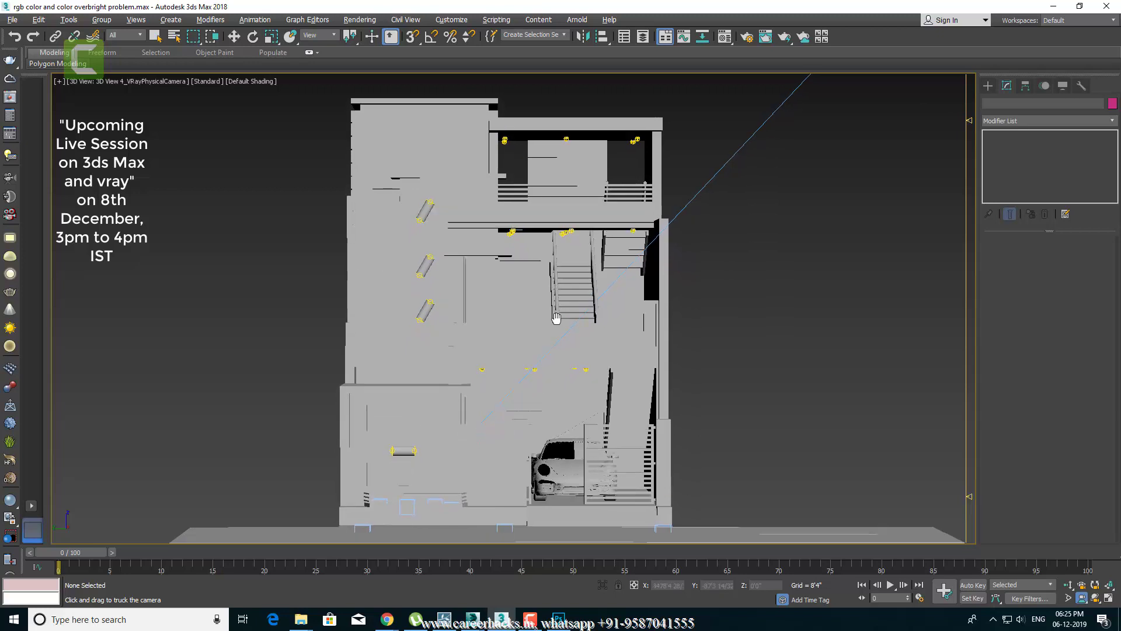
pyautogui.press('w')
pyautogui.click(9, 99)
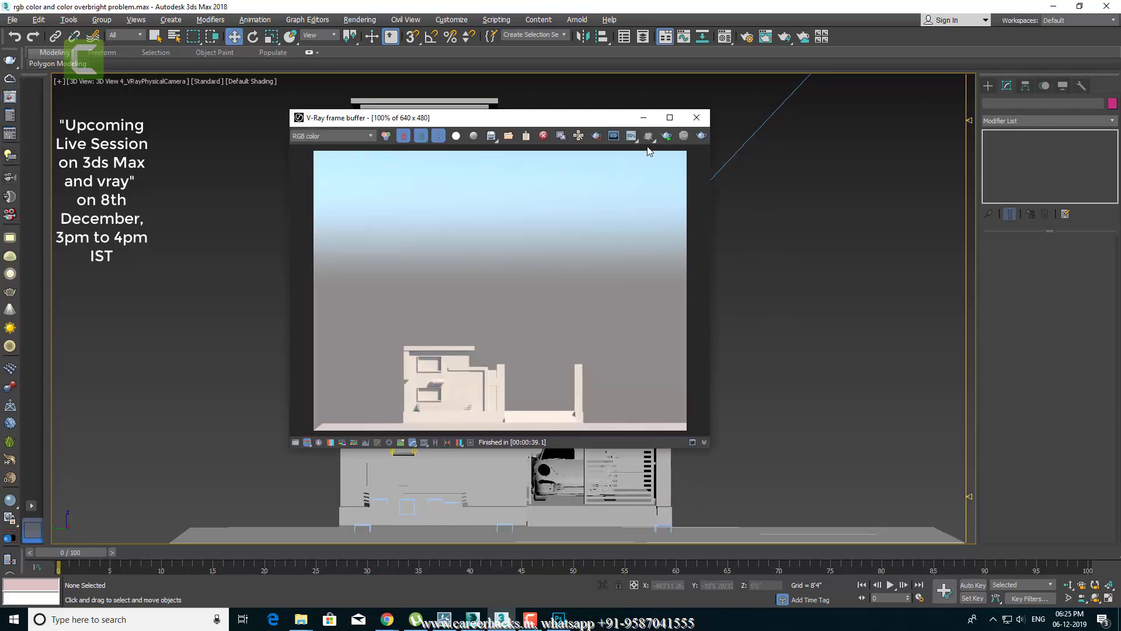
pyautogui.click(667, 137)
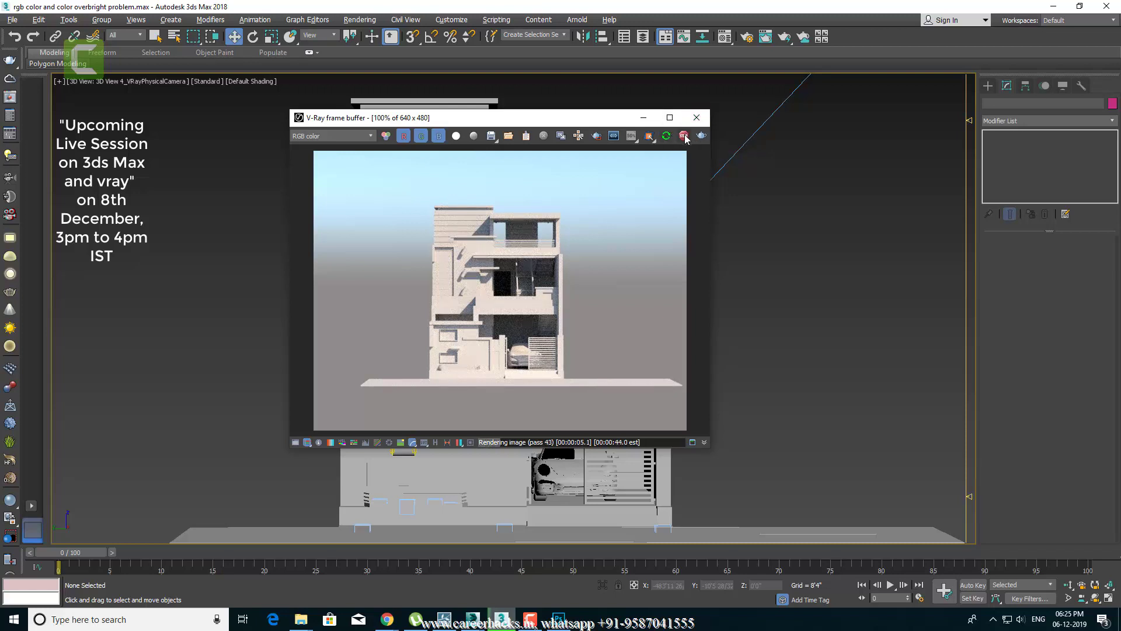
pyautogui.click(696, 118)
pyautogui.scroll(1, 696, 332)
pyautogui.scroll(1, 703, 318)
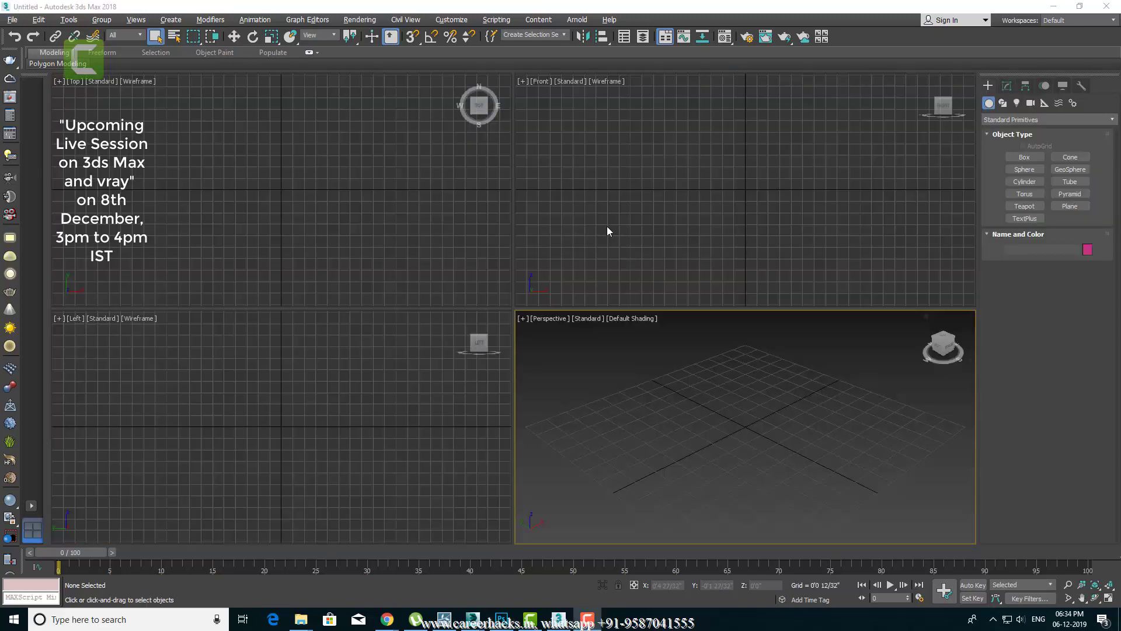
# Step: Open 'all object deleted but still 12 mb file.max' from the Prob & solutions folder via History
pyautogui.click(427, 241)
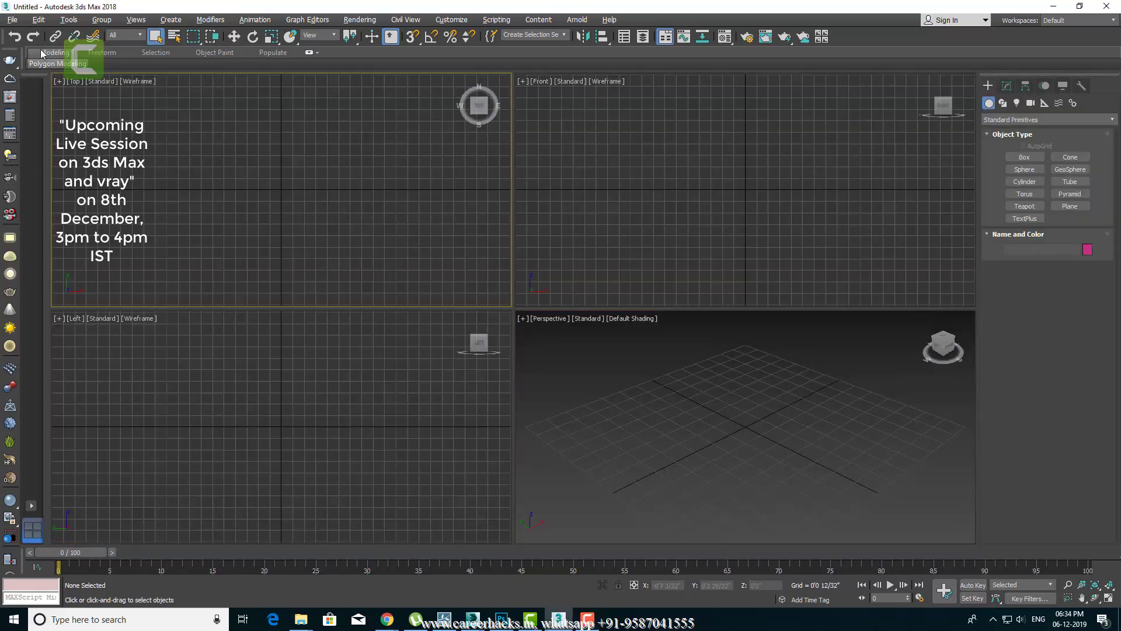
pyautogui.click(15, 18)
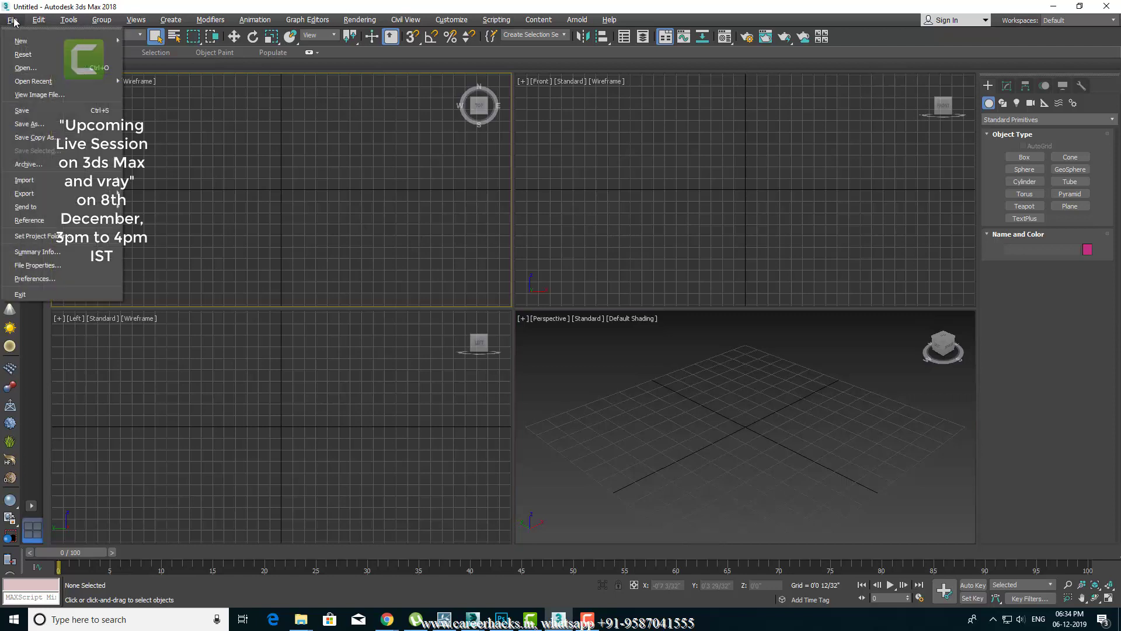
pyautogui.click(35, 63)
pyautogui.click(257, 29)
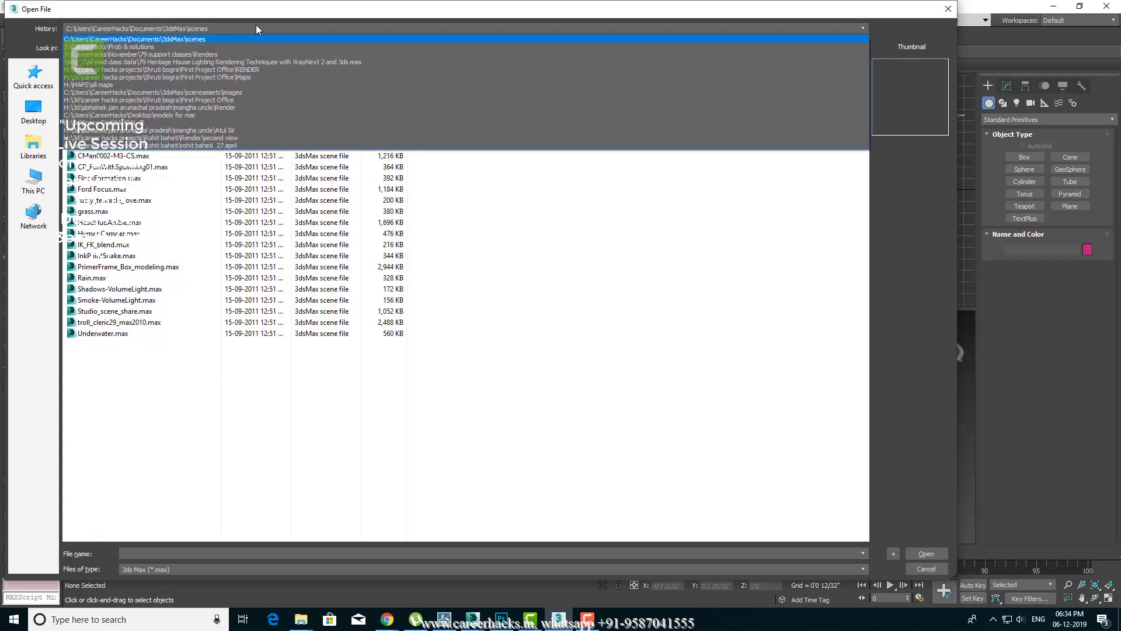
pyautogui.click(146, 48)
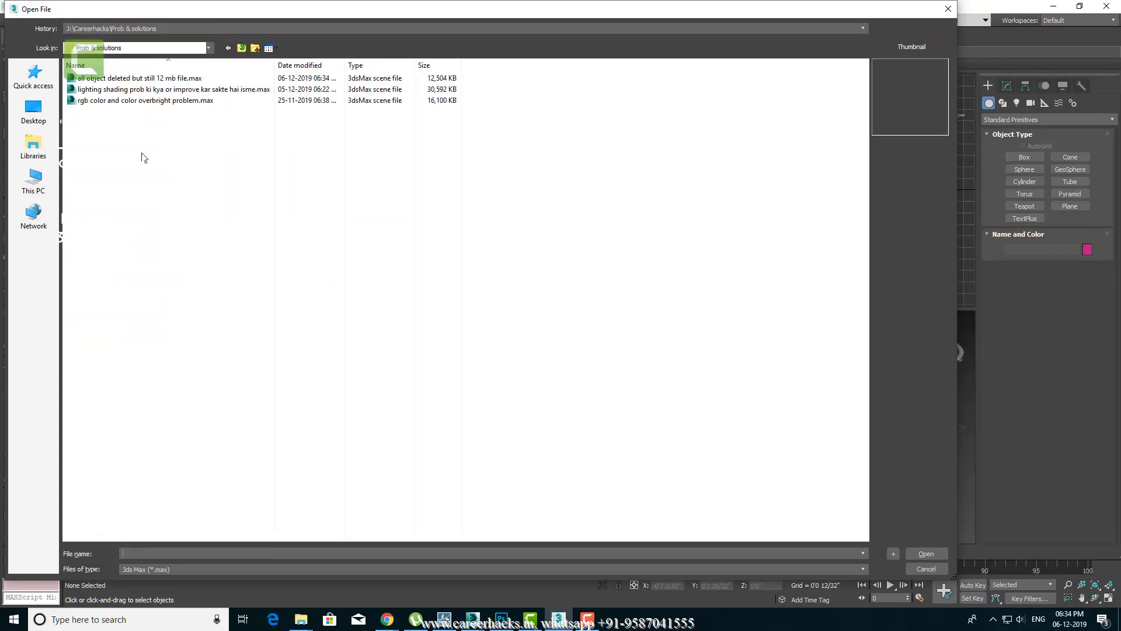
pyautogui.click(146, 77)
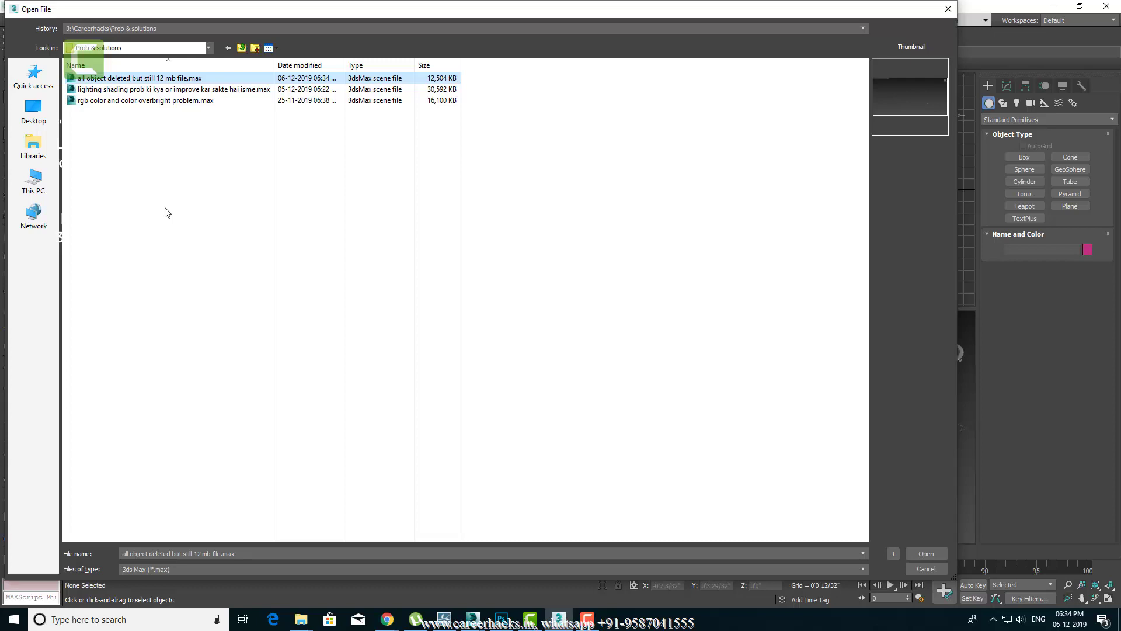
pyautogui.click(922, 555)
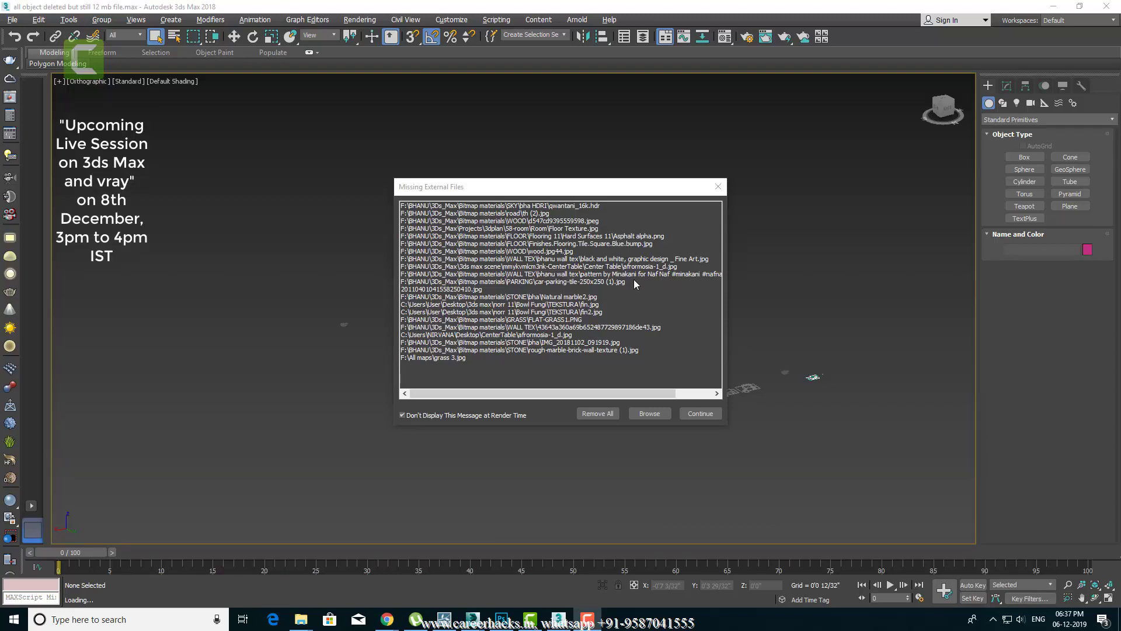
# Step: Move the Missing External Files dialog aside and continue loading without the missing maps
pyautogui.moveTo(571, 187); pyautogui.dragTo(630, 169)
pyautogui.moveTo(536, 187); pyautogui.dragTo(536, 340)
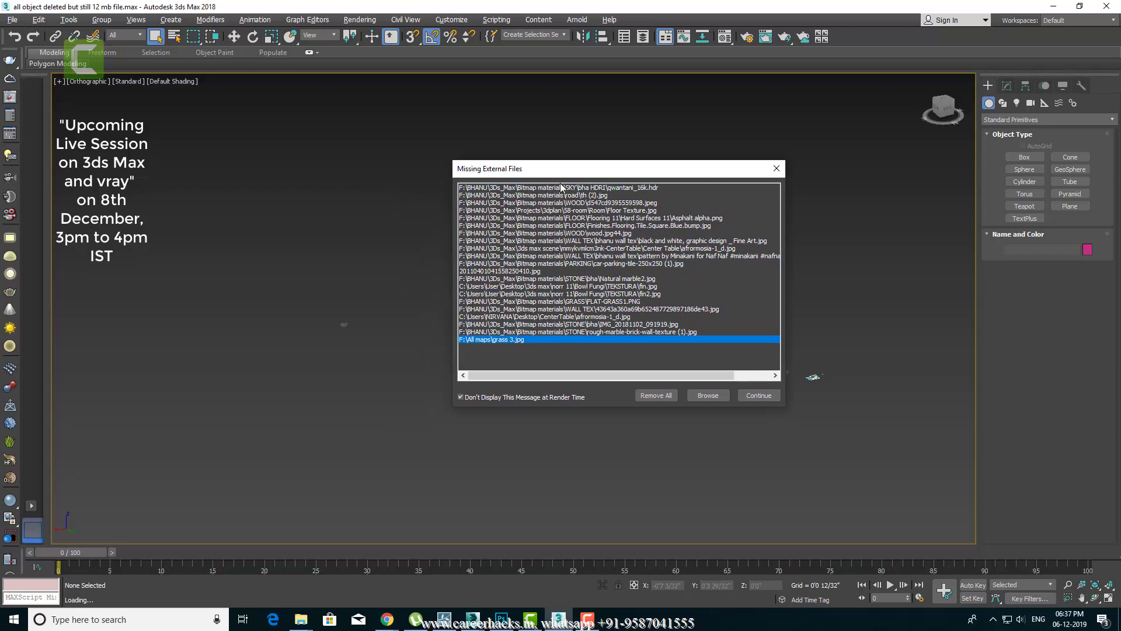
pyautogui.click(759, 395)
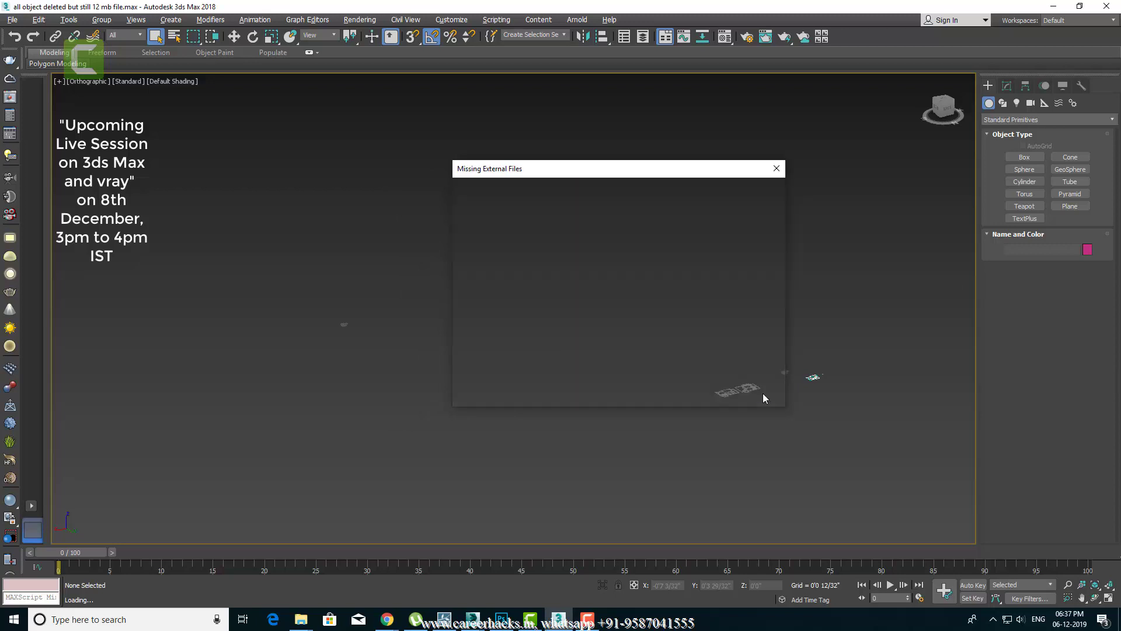
# Step: Unfreeze and unhide all objects, then delete the two small stray shapes
pyautogui.click(772, 441)
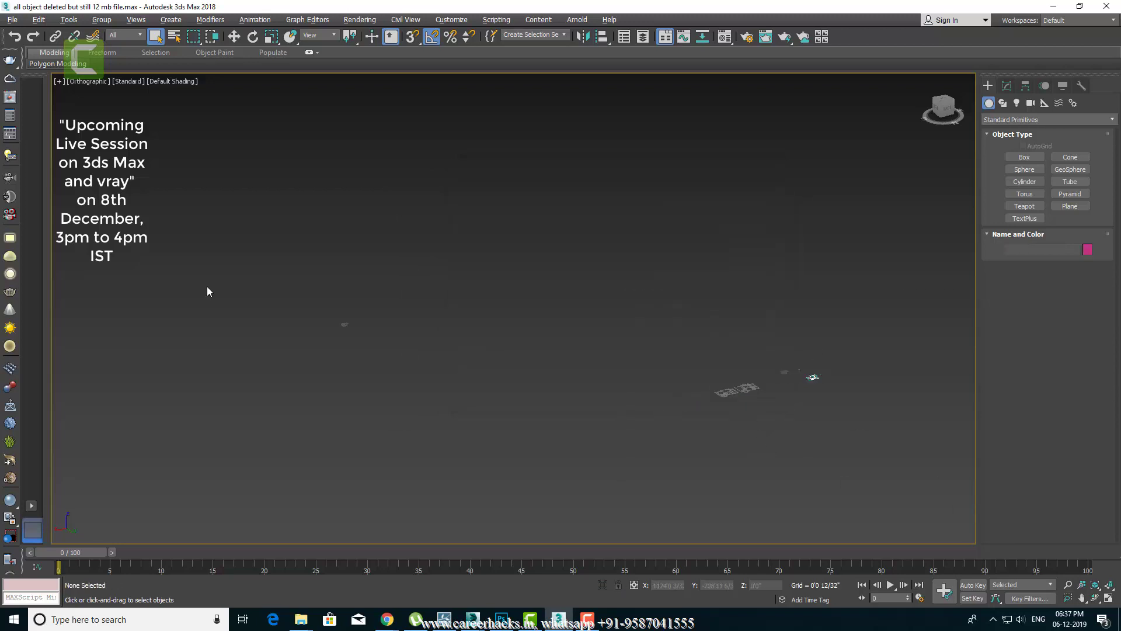
pyautogui.moveTo(225, 240); pyautogui.dragTo(375, 363)
pyautogui.moveTo(311, 236); pyautogui.dragTo(881, 474)
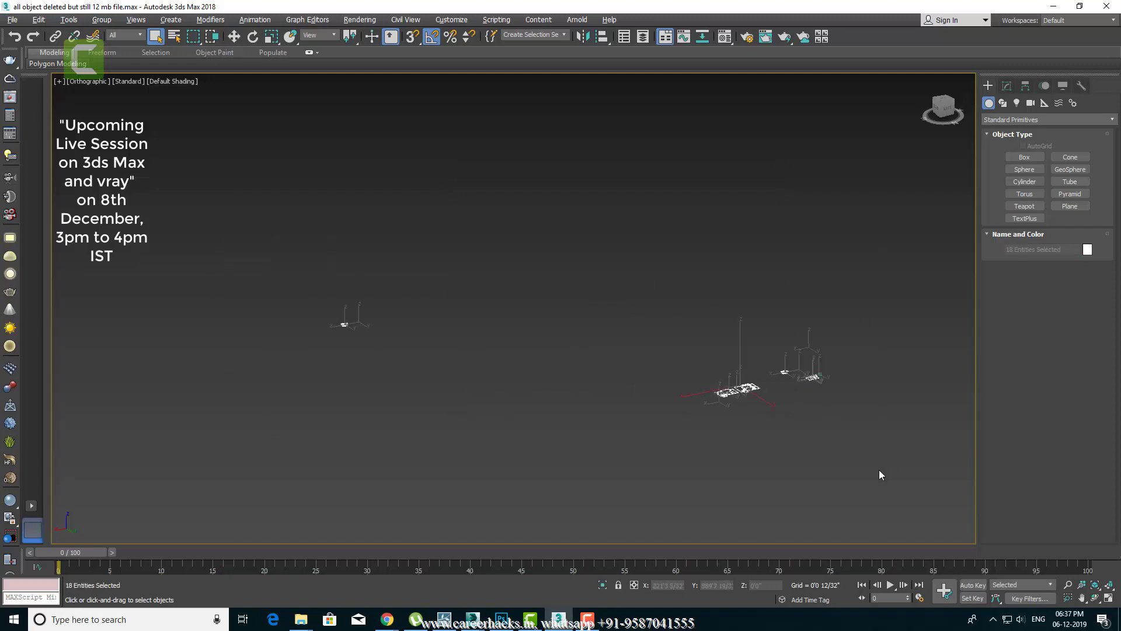
pyautogui.click(856, 472)
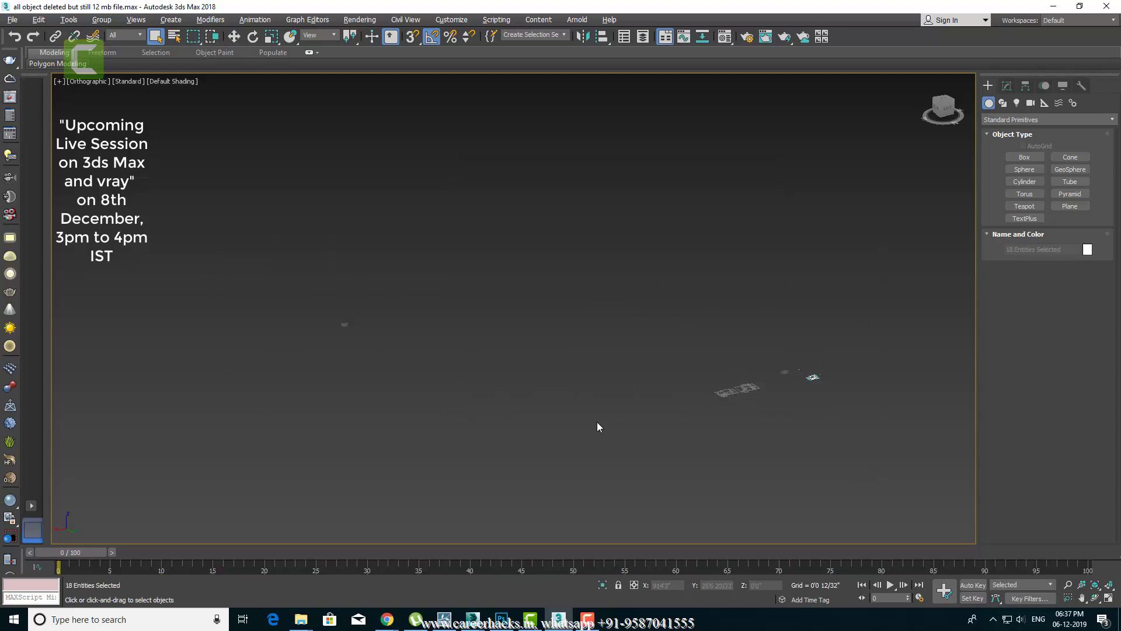
pyautogui.rightClick(576, 399)
pyautogui.click(621, 320)
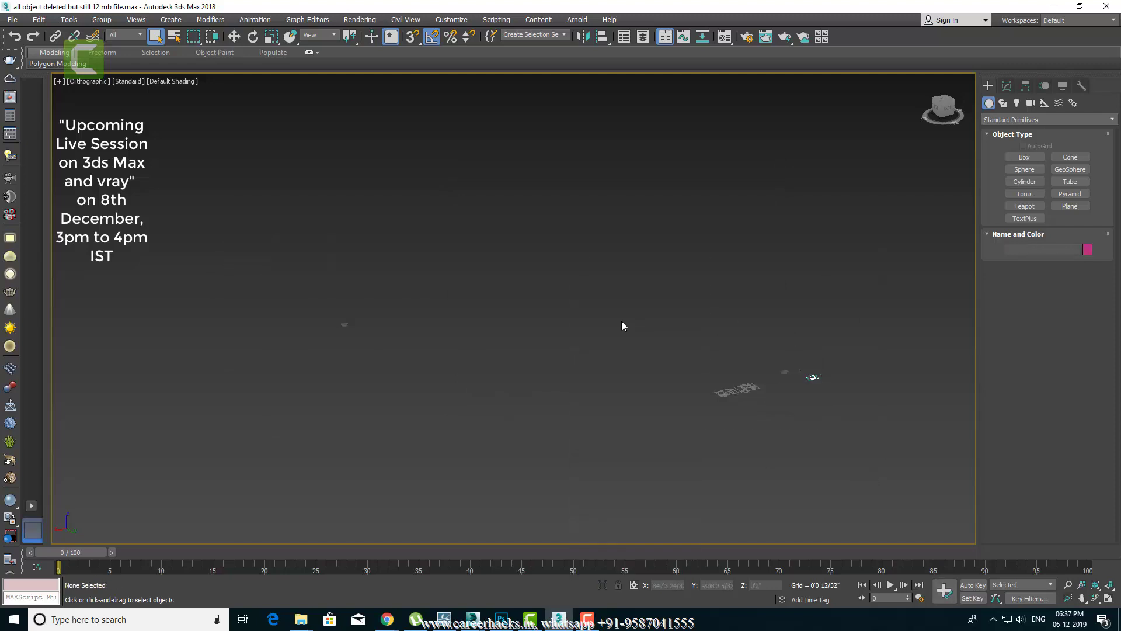
pyautogui.rightClick(603, 429)
pyautogui.click(638, 377)
pyautogui.rightClick(549, 427)
pyautogui.click(591, 351)
pyautogui.moveTo(229, 236); pyautogui.dragTo(363, 375)
pyautogui.press('Delete')
# Step: Select all 378 objects, inspect the floor plans and Grass plane, and delete them all
pyautogui.hotkey('ctrl', 'a')
pyautogui.scroll(5, 801, 426)
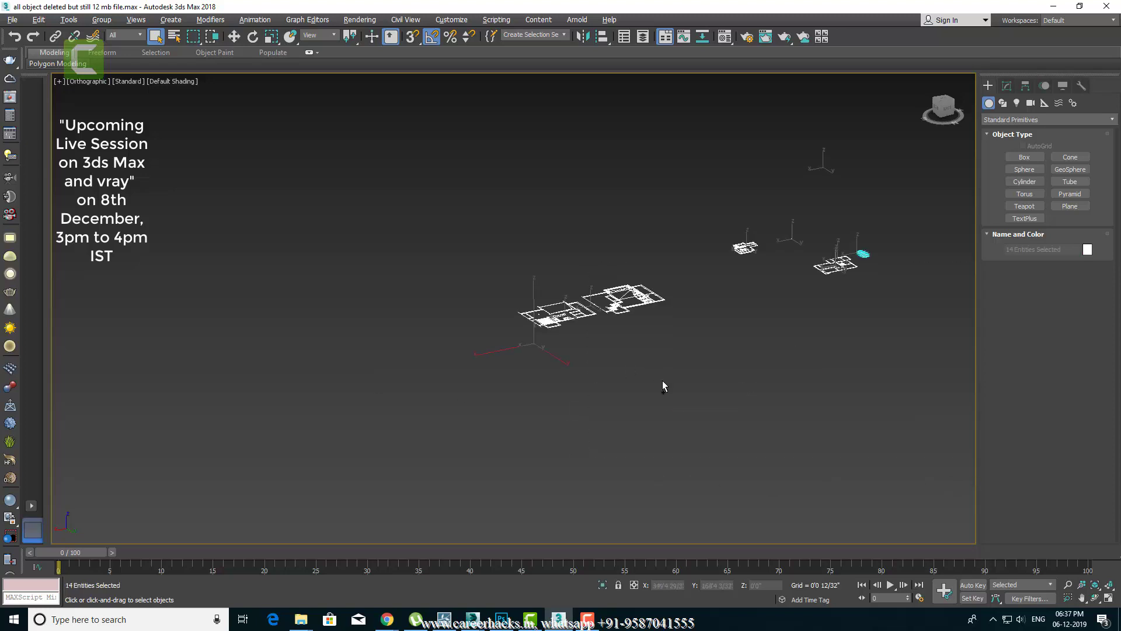
pyautogui.moveTo(663, 385)
pyautogui.keyDown('alt'); pyautogui.mouseDown(button='middle')
pyautogui.moveTo(643, 325)
pyautogui.moveTo(573, 498)
pyautogui.mouseUp(button='middle'); pyautogui.keyUp('alt')
pyautogui.scroll(4, 644, 327)
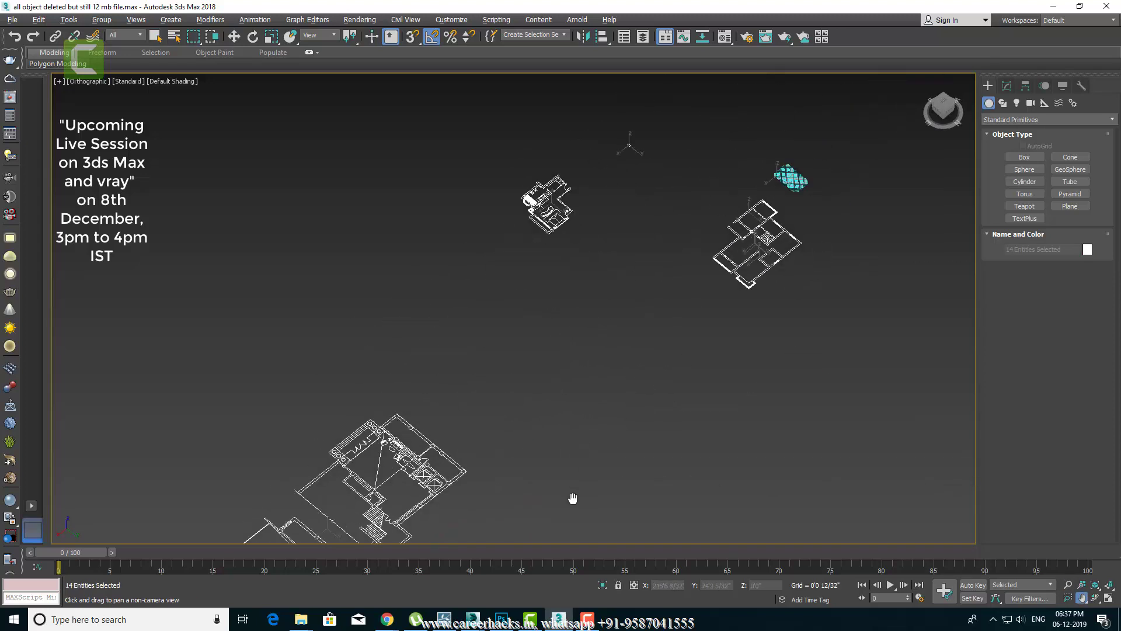
pyautogui.scroll(-2, 693, 393)
pyautogui.keyDown('alt'); pyautogui.moveTo(693, 393); pyautogui.dragTo(847, 374, button='middle'); pyautogui.keyUp('alt')
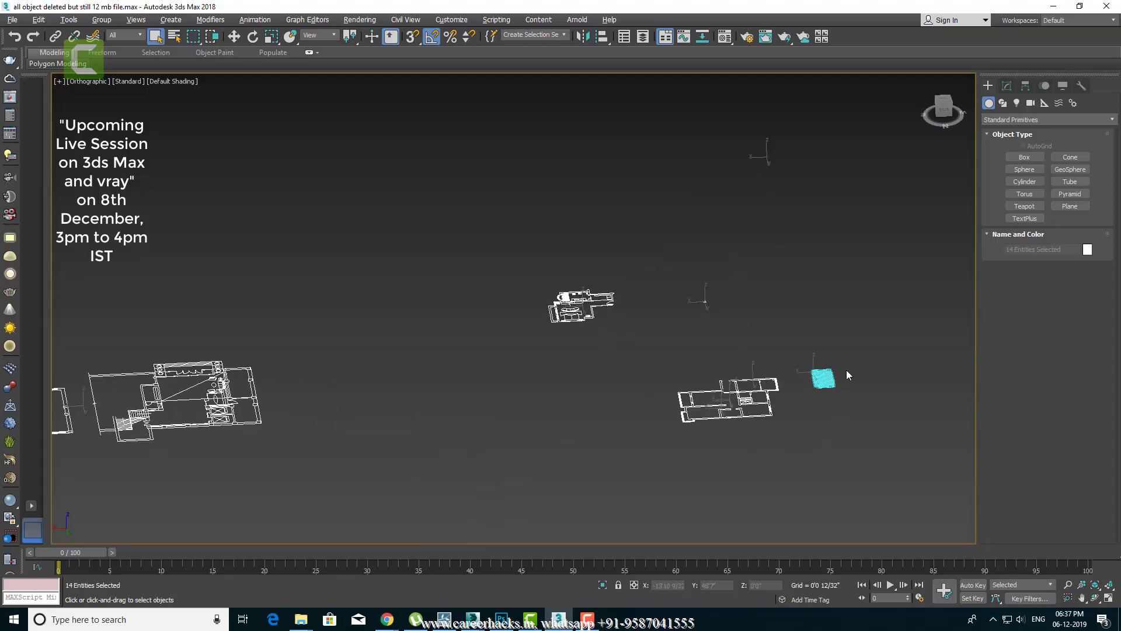
pyautogui.click(826, 378)
pyautogui.press('z')
pyautogui.moveTo(796, 433)
pyautogui.keyDown('alt'); pyautogui.mouseDown(button='middle')
pyautogui.moveTo(727, 363)
pyautogui.moveTo(706, 419)
pyautogui.mouseUp(button='middle'); pyautogui.keyUp('alt')
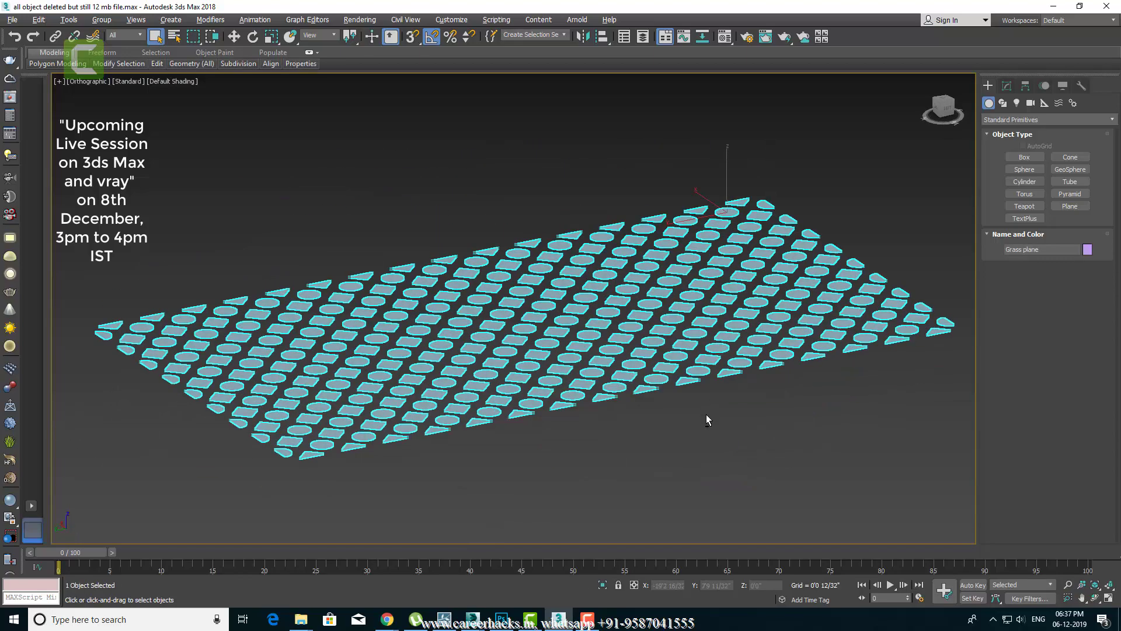
pyautogui.scroll(-3, 706, 419)
pyautogui.hotkey('shift', 'z')
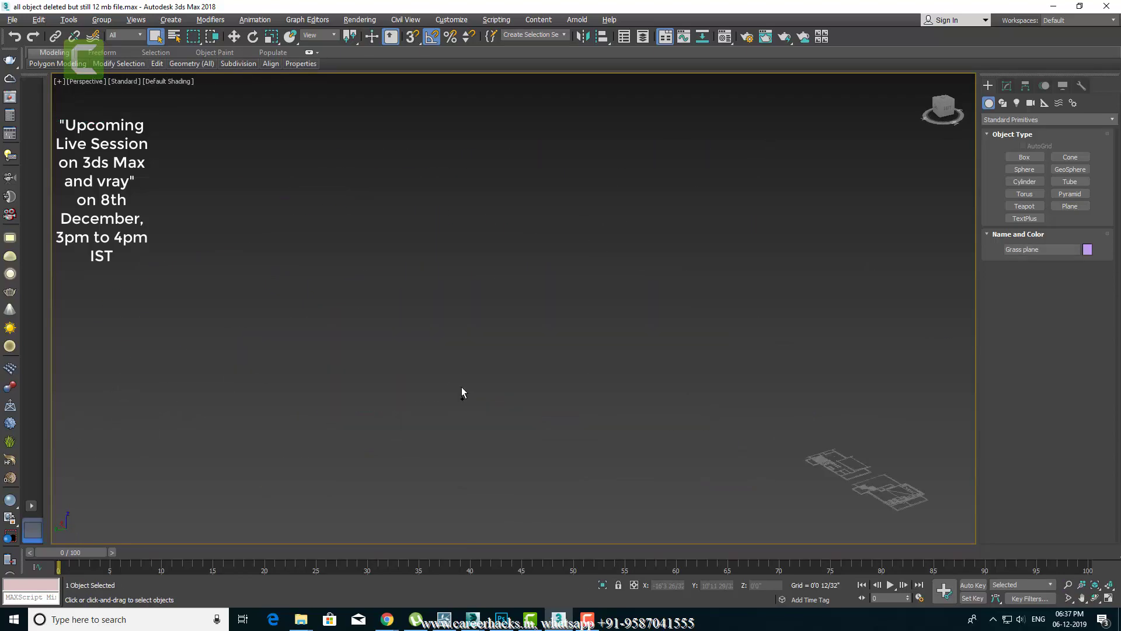
pyautogui.moveTo(463, 392)
pyautogui.keyDown('alt'); pyautogui.mouseDown(button='middle')
pyautogui.moveTo(518, 355)
pyautogui.moveTo(573, 406)
pyautogui.moveTo(628, 423)
pyautogui.mouseUp(button='middle'); pyautogui.keyUp('alt')
pyautogui.scroll(-2, 560, 409)
pyautogui.hotkey('ctrl', 'a')
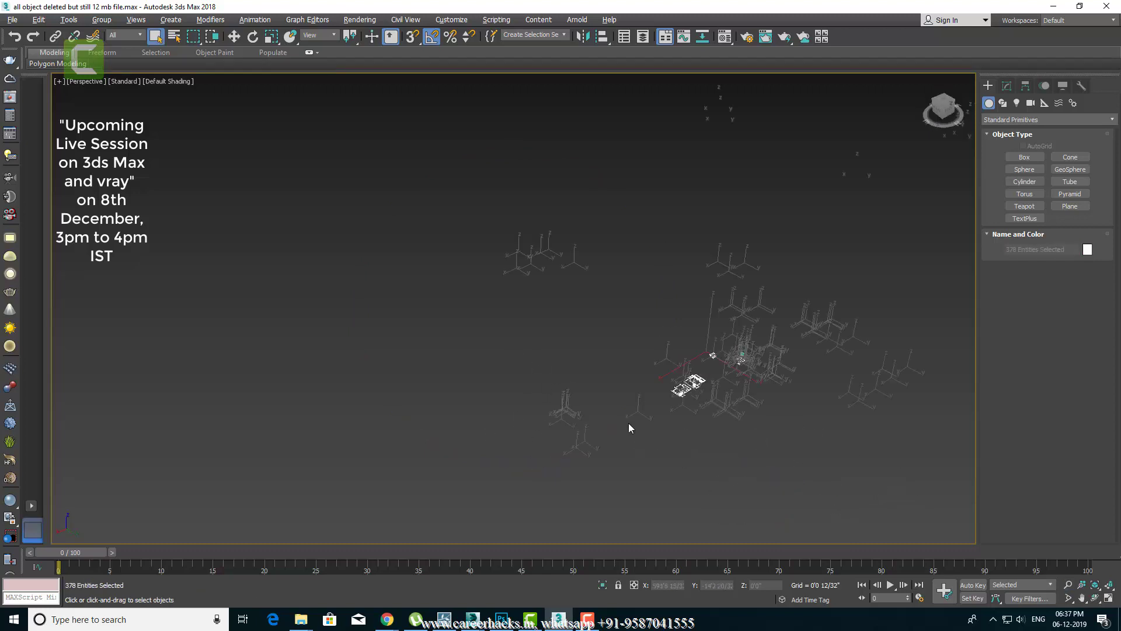
pyautogui.press('Delete')
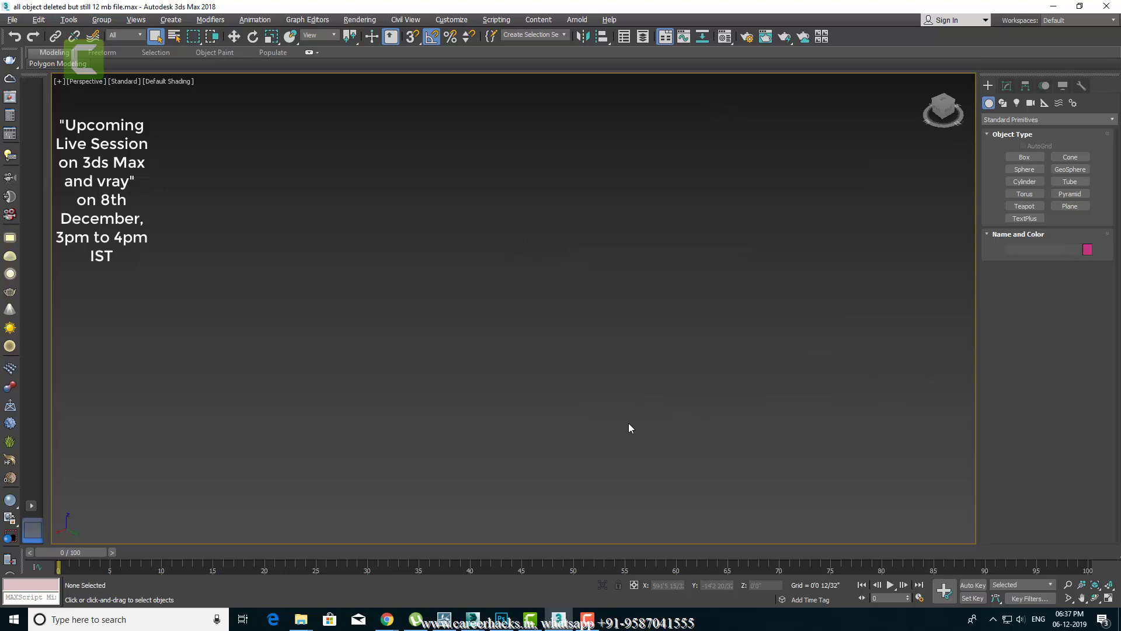
pyautogui.press('z')
pyautogui.moveTo(403, 268)
pyautogui.keyDown('ctrl'); pyautogui.keyDown('alt'); pyautogui.mouseDown(button='middle')
pyautogui.moveTo(419, 327)
pyautogui.moveTo(456, 323)
pyautogui.mouseUp(button='middle'); pyautogui.keyUp('alt'); pyautogui.keyUp('ctrl')
pyautogui.moveTo(524, 355)
pyautogui.keyDown('alt'); pyautogui.mouseDown(button='middle')
pyautogui.moveTo(597, 334)
pyautogui.moveTo(509, 341)
pyautogui.mouseUp(button='middle'); pyautogui.keyUp('alt')
pyautogui.rightClick(510, 341)
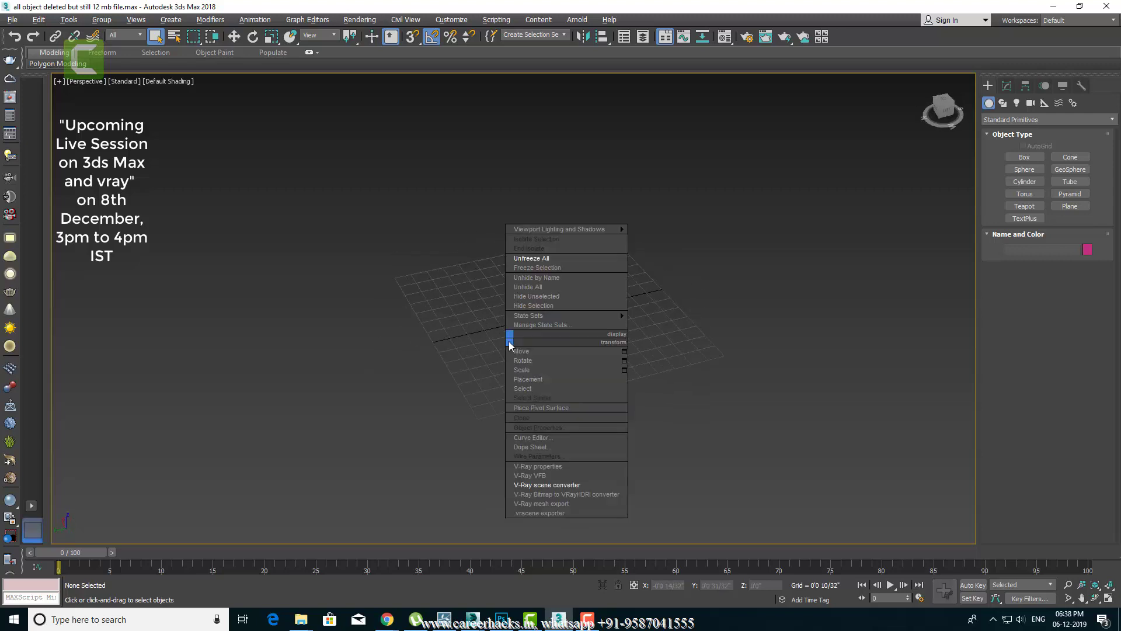
pyautogui.click(476, 349)
pyautogui.press('r')
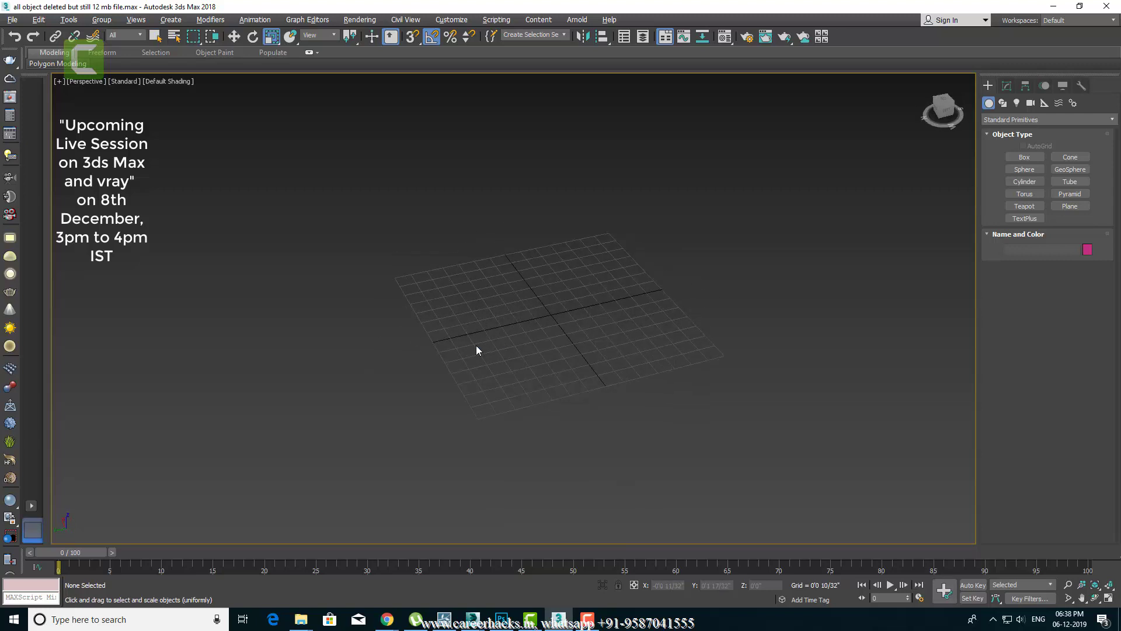
pyautogui.click(11, 20)
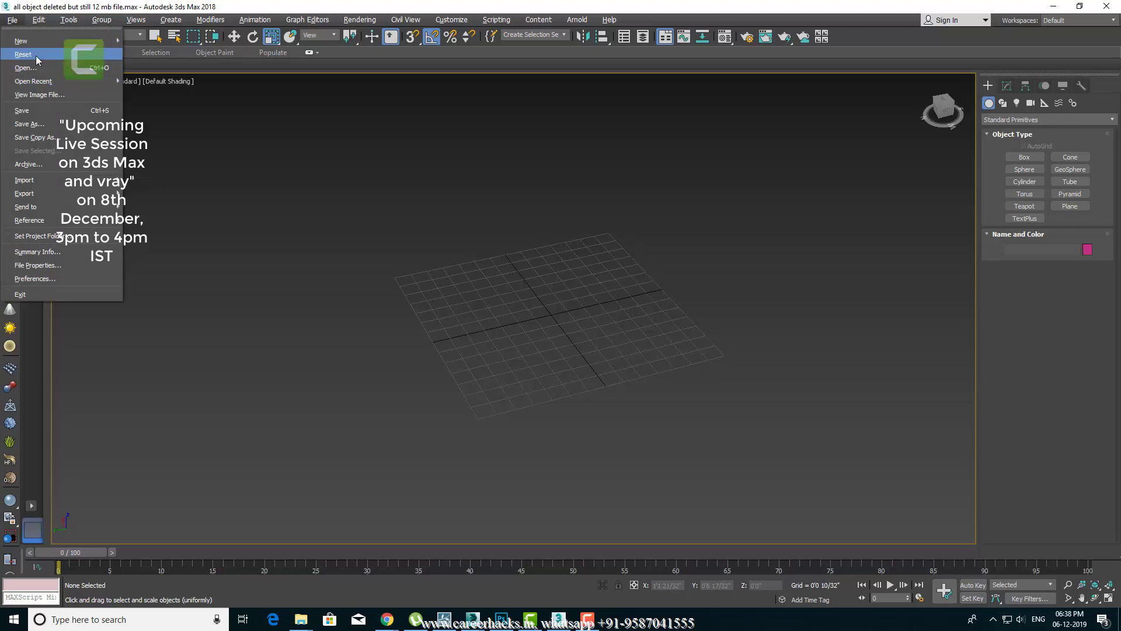
pyautogui.click(23, 54)
pyautogui.click(609, 328)
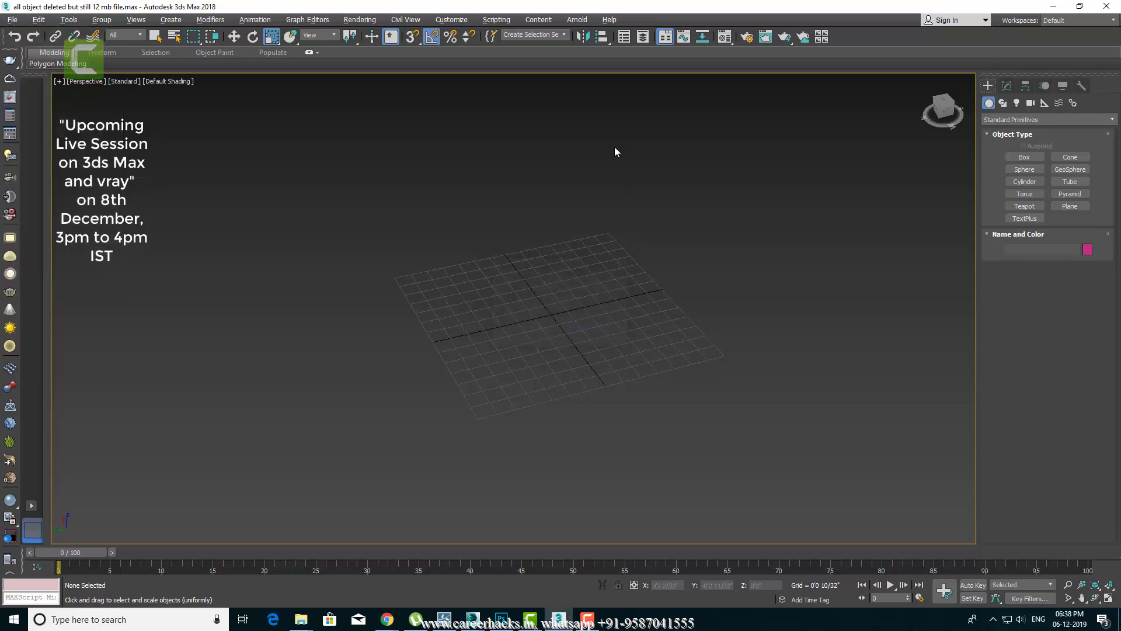
pyautogui.click(644, 38)
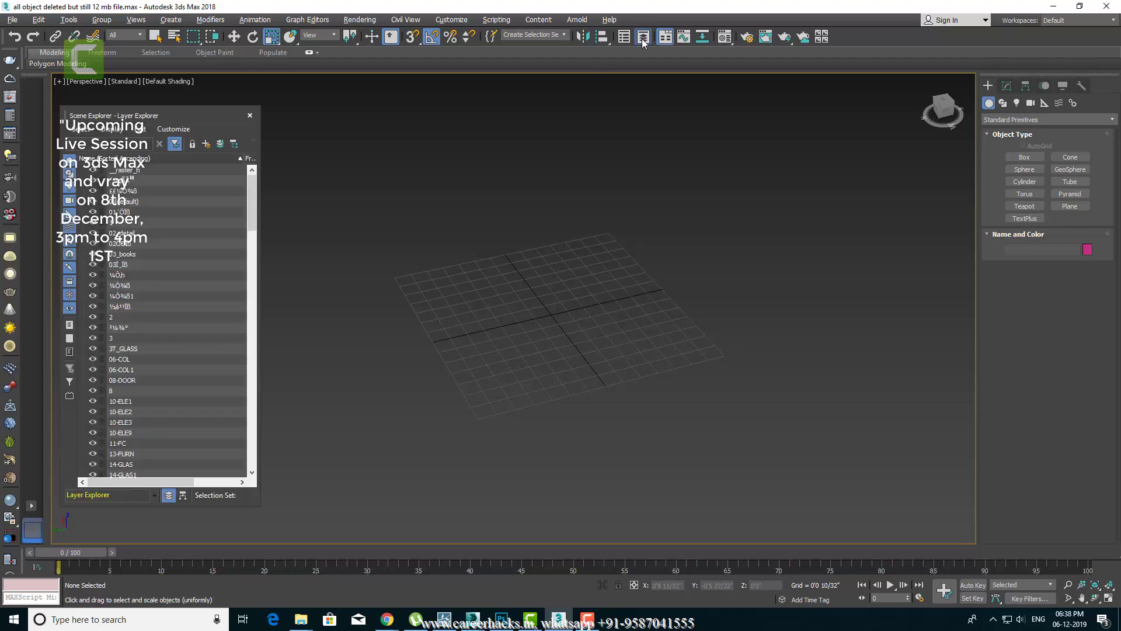
pyautogui.click(126, 178)
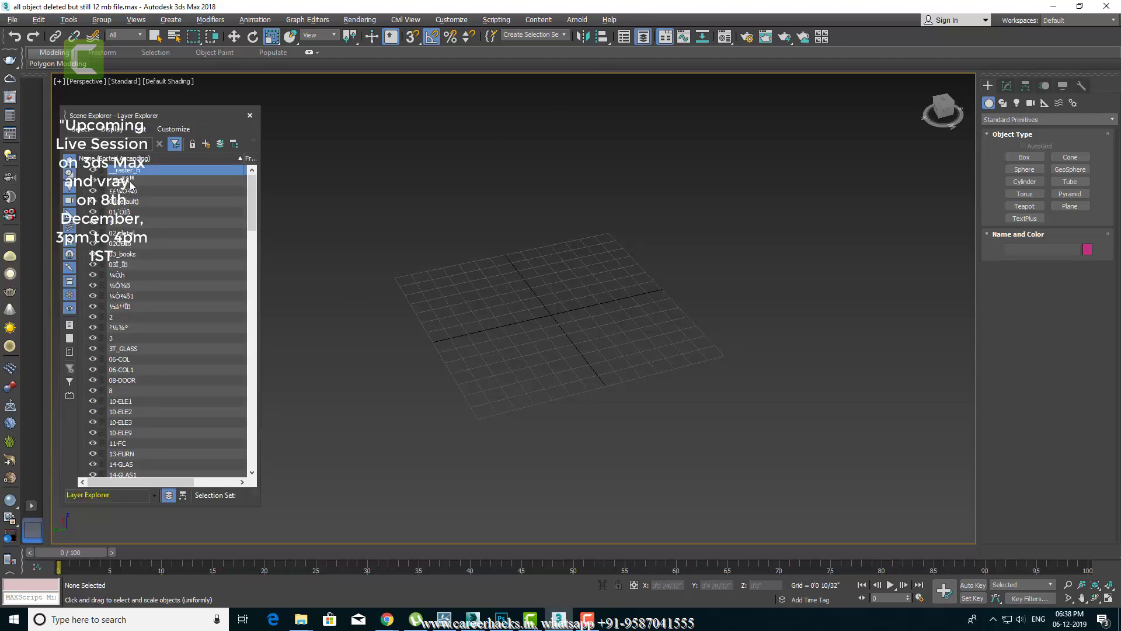
pyautogui.click(131, 183)
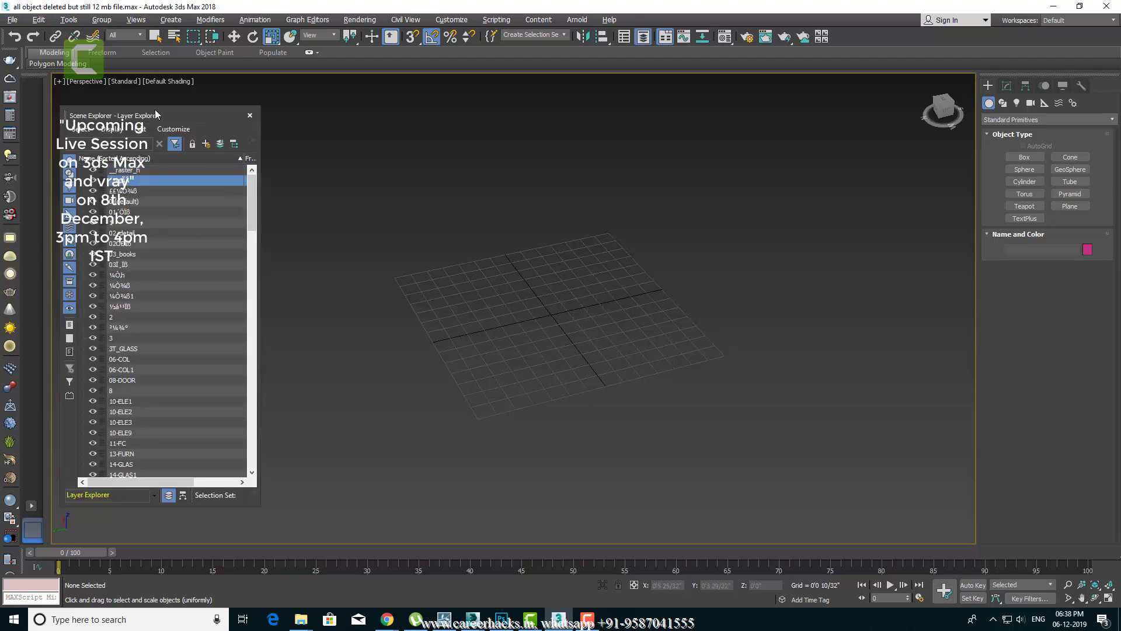
pyautogui.moveTo(156, 114); pyautogui.dragTo(301, 108)
pyautogui.click(268, 468)
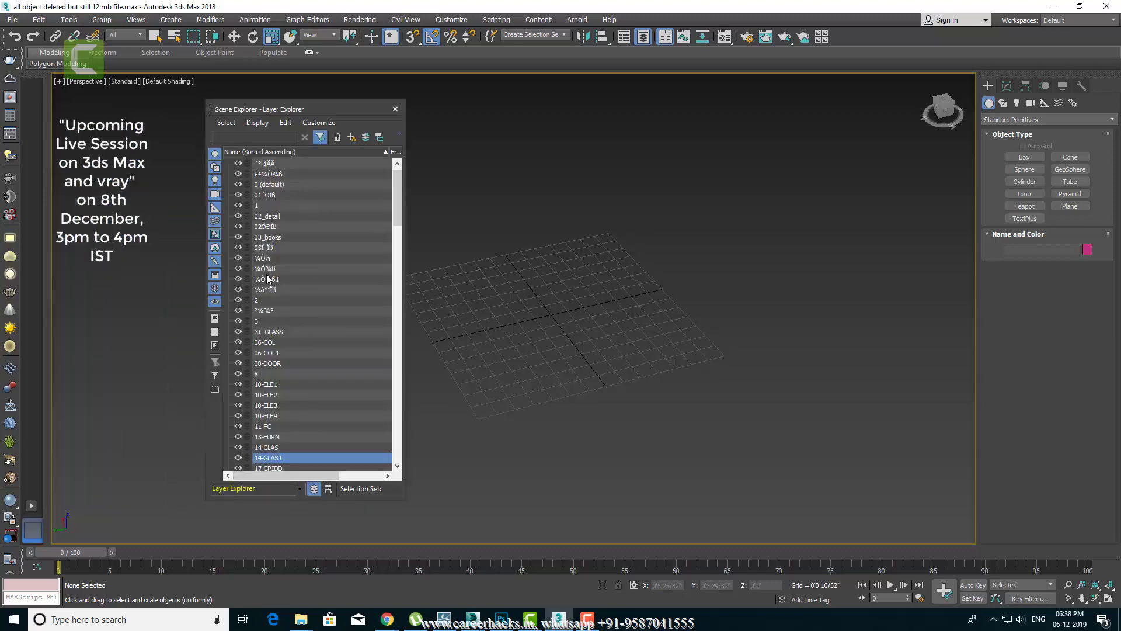
pyautogui.keyDown('shift'); pyautogui.click(279, 185); pyautogui.keyUp('shift')
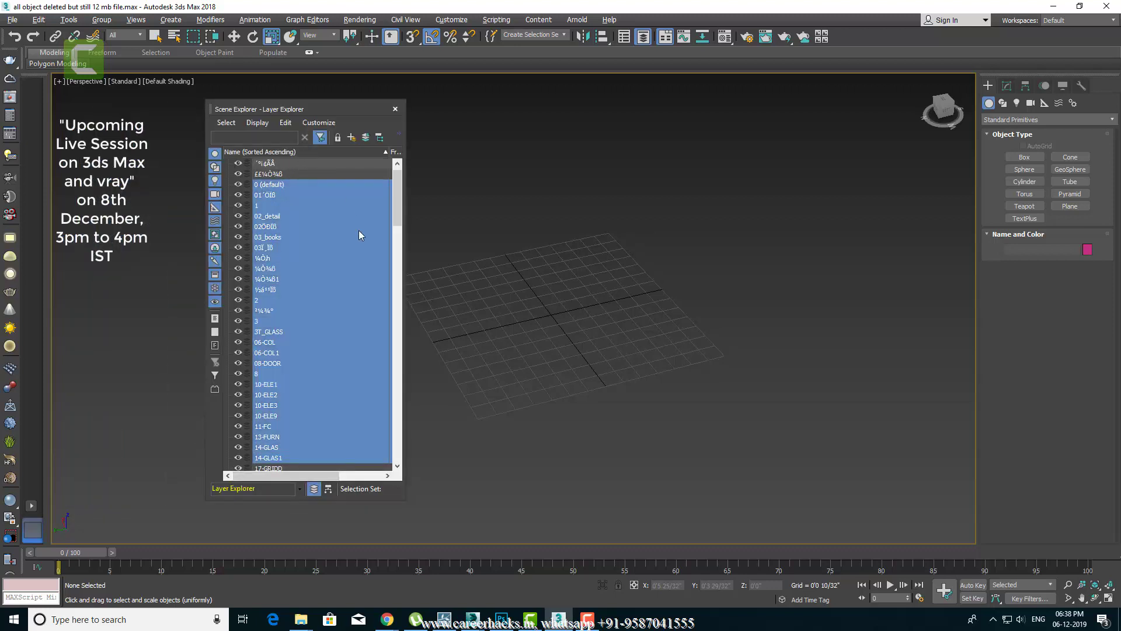
pyautogui.moveTo(397, 210)
pyautogui.mouseDown()
pyautogui.moveTo(397, 477)
pyautogui.moveTo(398, 160)
pyautogui.mouseUp()
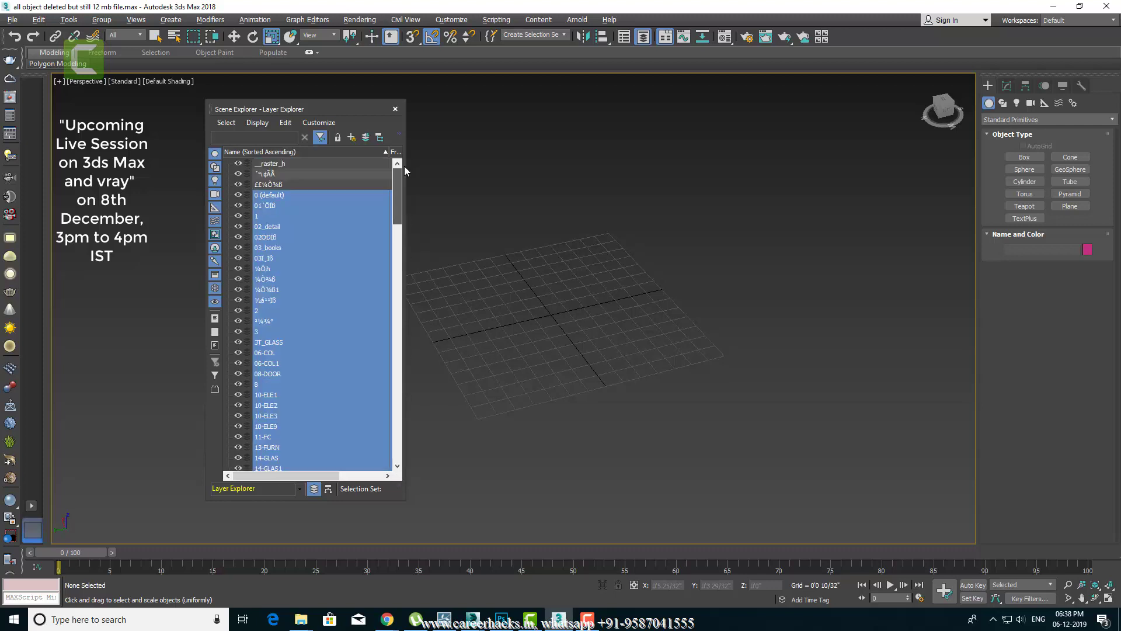
pyautogui.click(398, 108)
# Step: Reset 3ds Max to an empty Untitled scene, confirming with Yes
pyautogui.hotkey('alt', 'space')
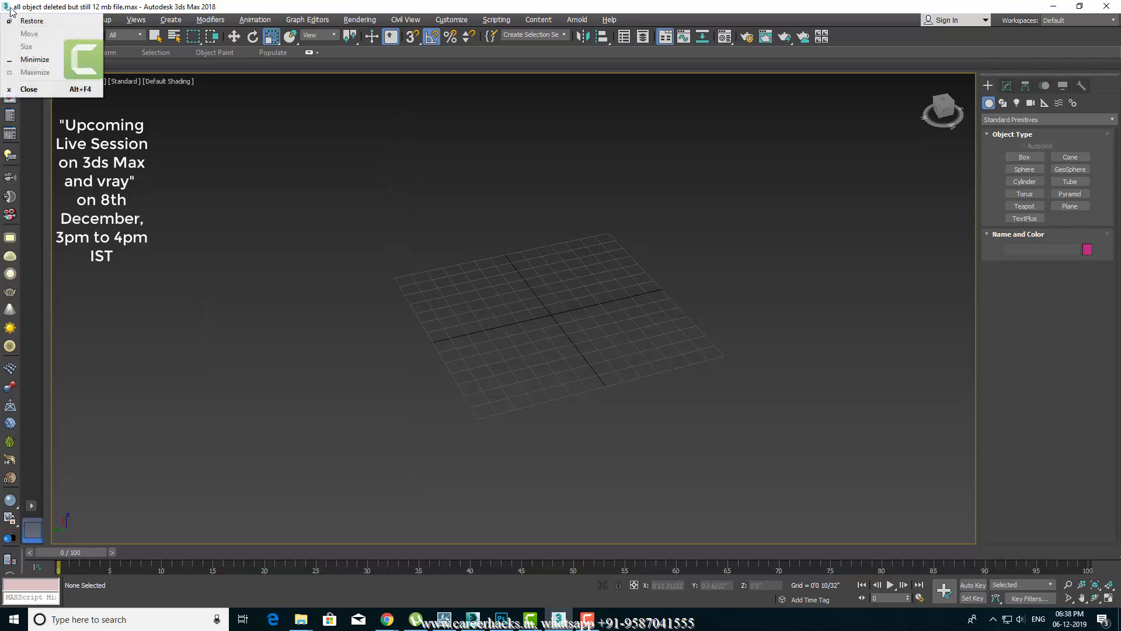
pyautogui.press('Escape')
pyautogui.click(12, 19)
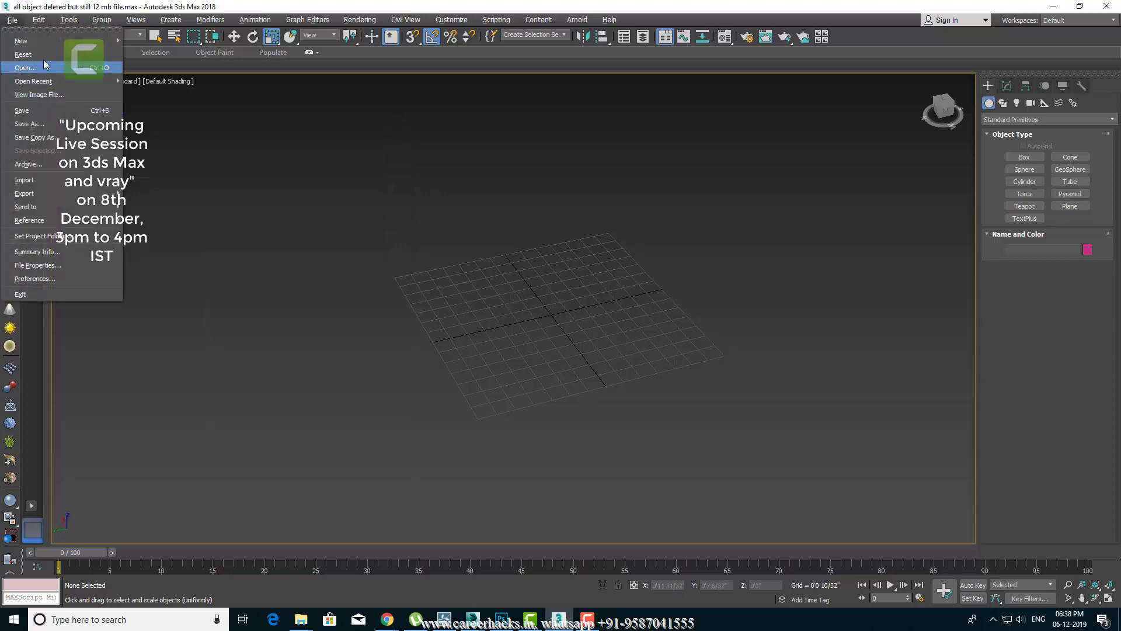
pyautogui.click(26, 46)
pyautogui.click(517, 327)
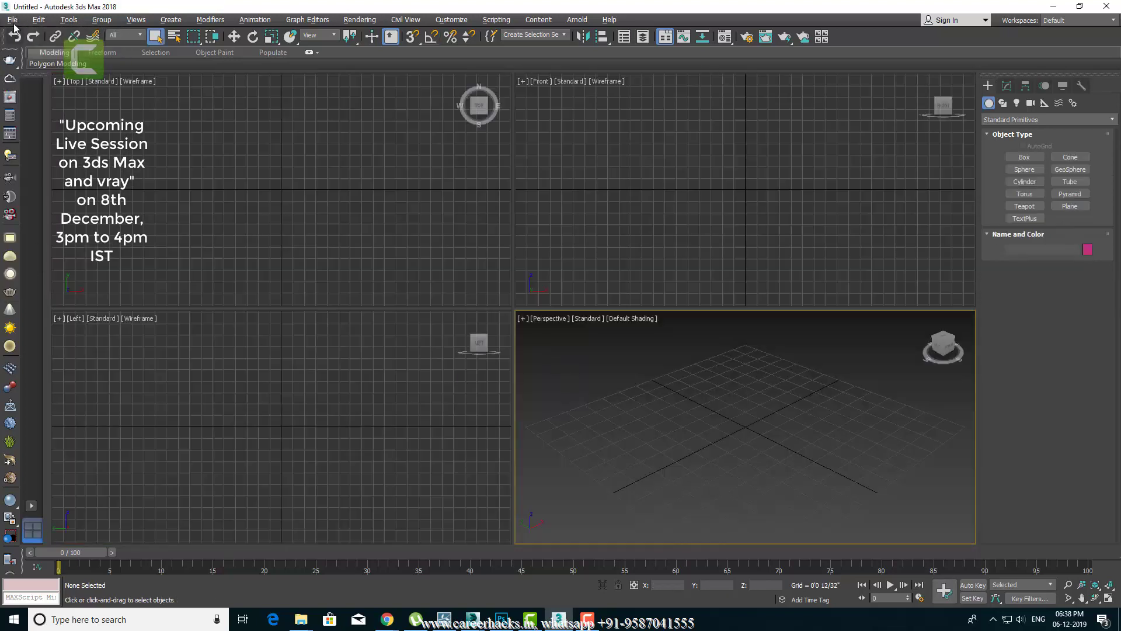
# Step: Check the resaved 12 mb file's size in Prob & solutions, cancel, and zoom the Perspective grid
pyautogui.click(11, 19)
pyautogui.click(27, 69)
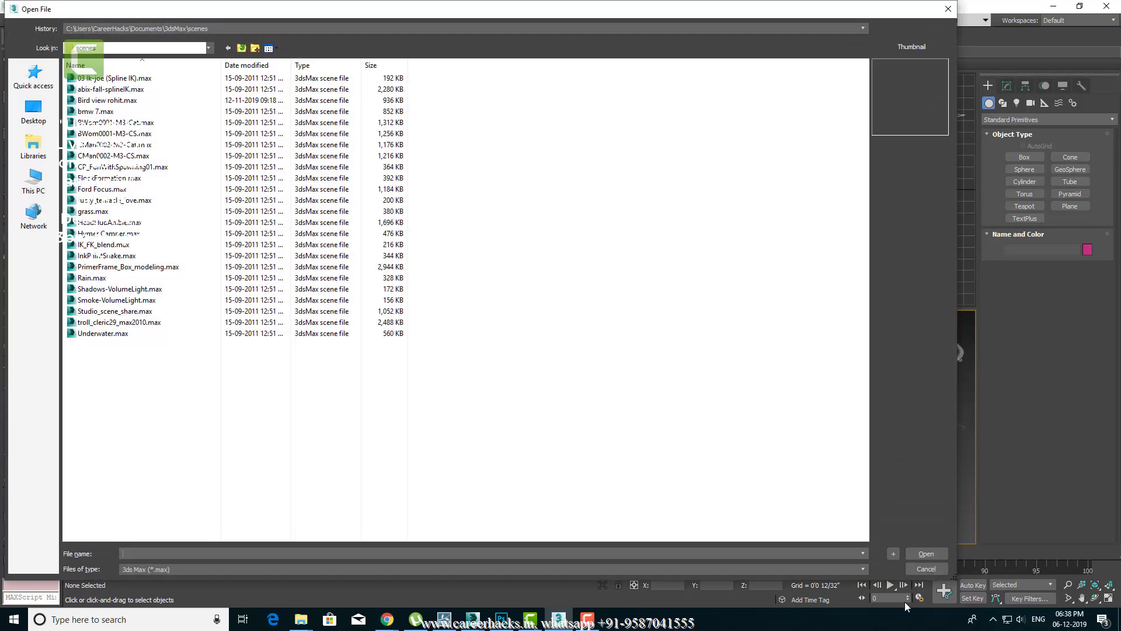
pyautogui.click(242, 29)
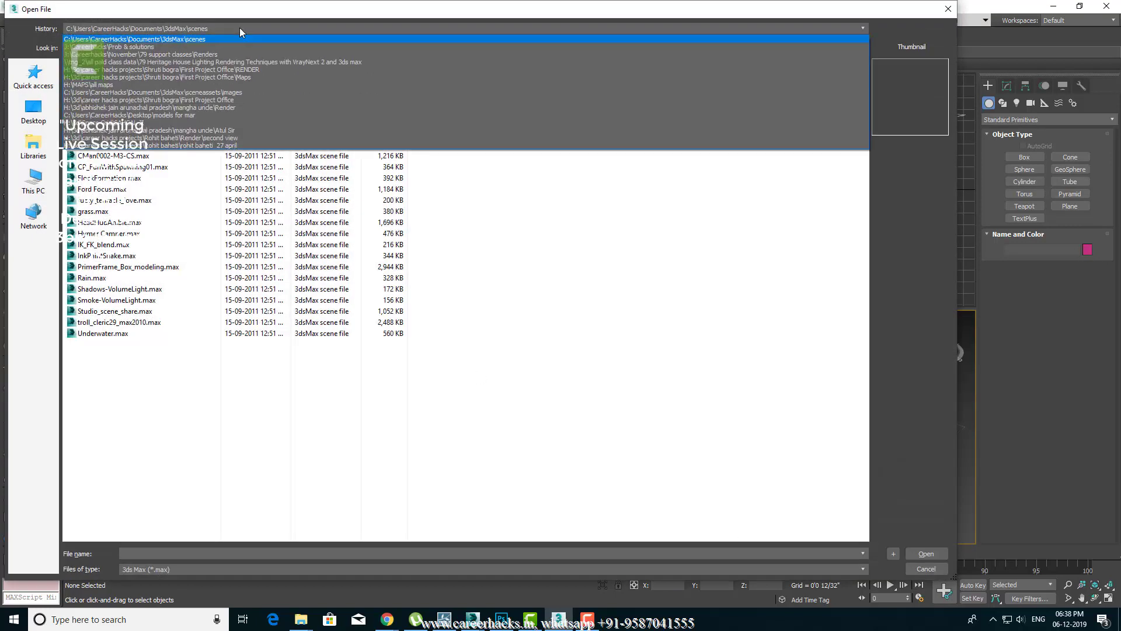
pyautogui.click(213, 49)
pyautogui.click(192, 80)
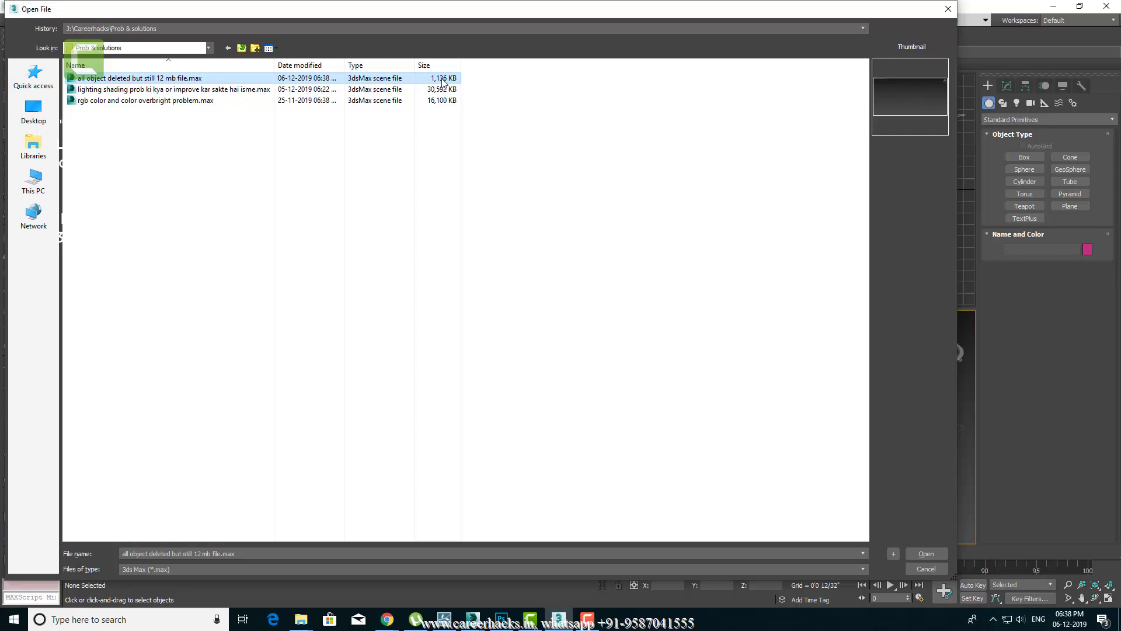
pyautogui.click(935, 571)
pyautogui.hotkey('alt', 'z')
pyautogui.moveTo(785, 453)
pyautogui.mouseDown()
pyautogui.moveTo(726, 383)
pyautogui.moveTo(751, 409)
pyautogui.moveTo(724, 400)
pyautogui.moveTo(752, 416)
pyautogui.mouseUp()
pyautogui.rightClick(745, 419)
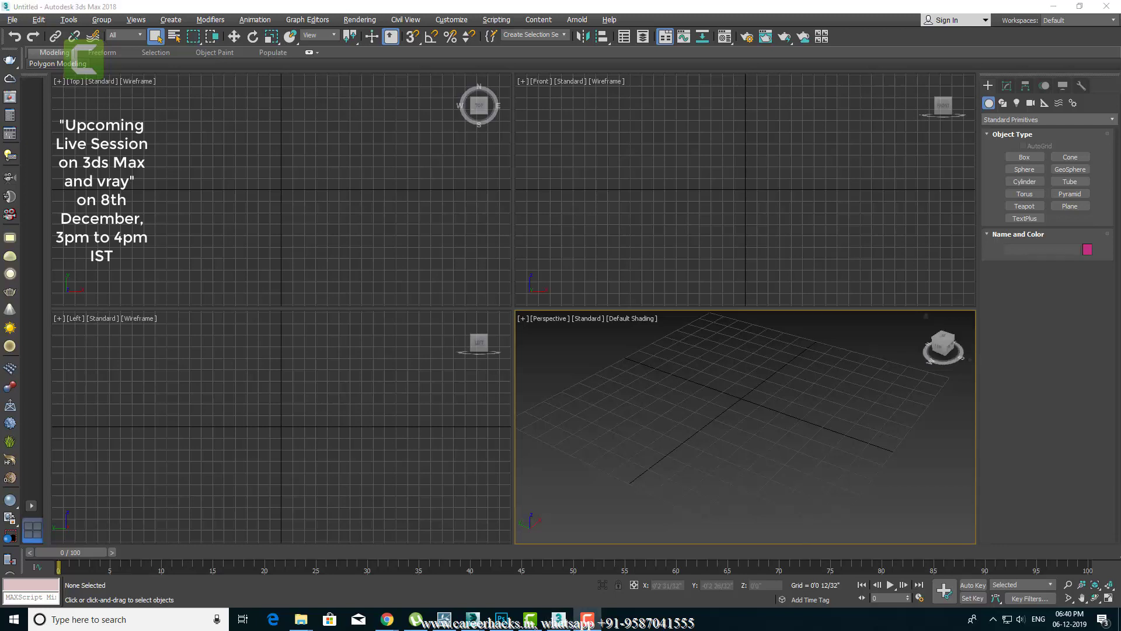
# Step: Open 'lighting shading prob ki kya or improve kar sakte hai isme.max' from J:\Careerhacks\Prob & solutions
pyautogui.click(280, 160)
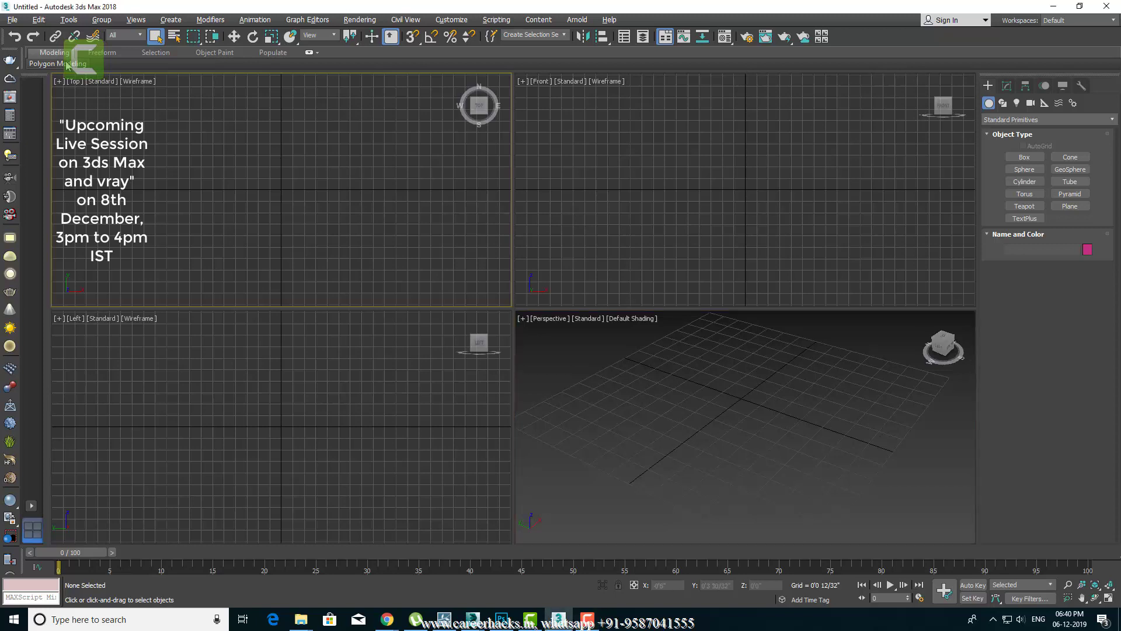
pyautogui.click(11, 19)
pyautogui.click(25, 68)
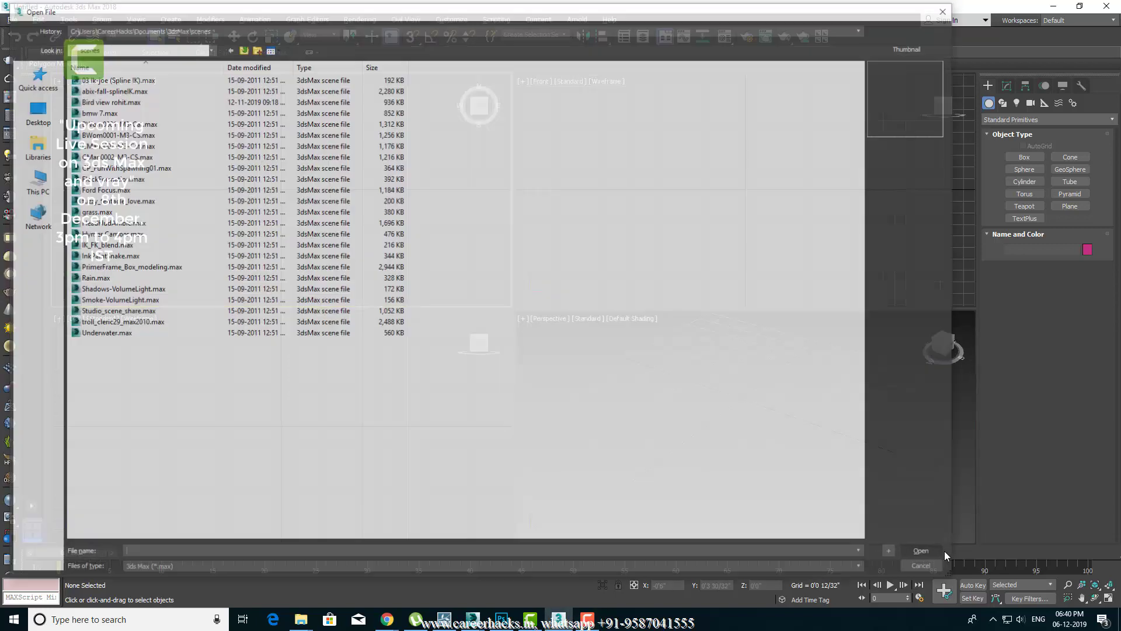
pyautogui.click(182, 28)
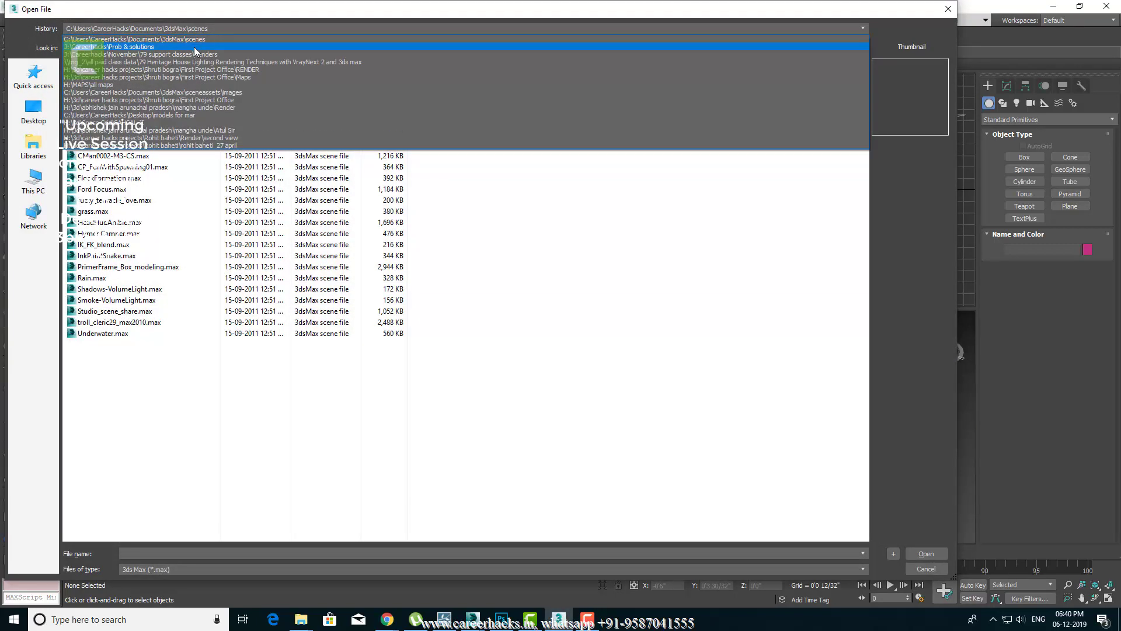
pyautogui.click(193, 43)
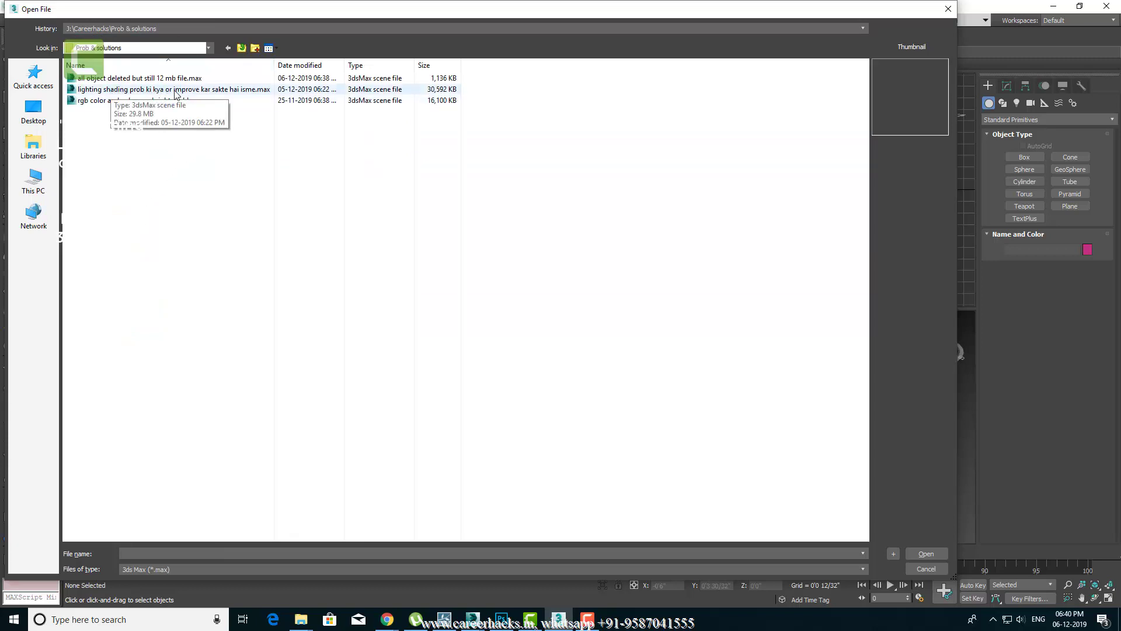
pyautogui.click(226, 91)
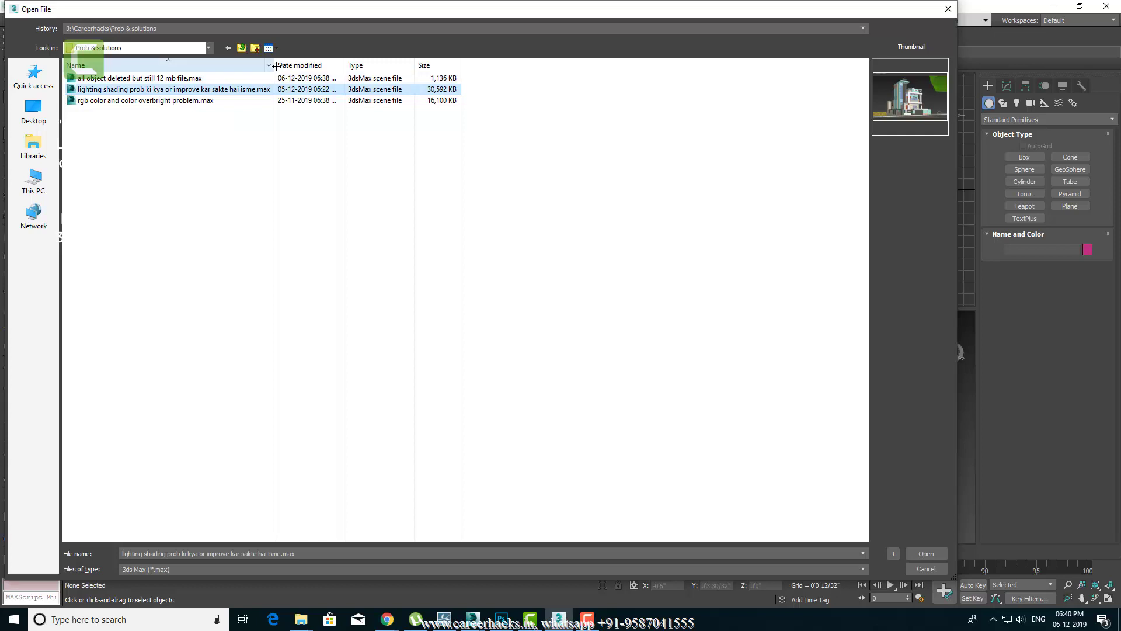
pyautogui.click(229, 90)
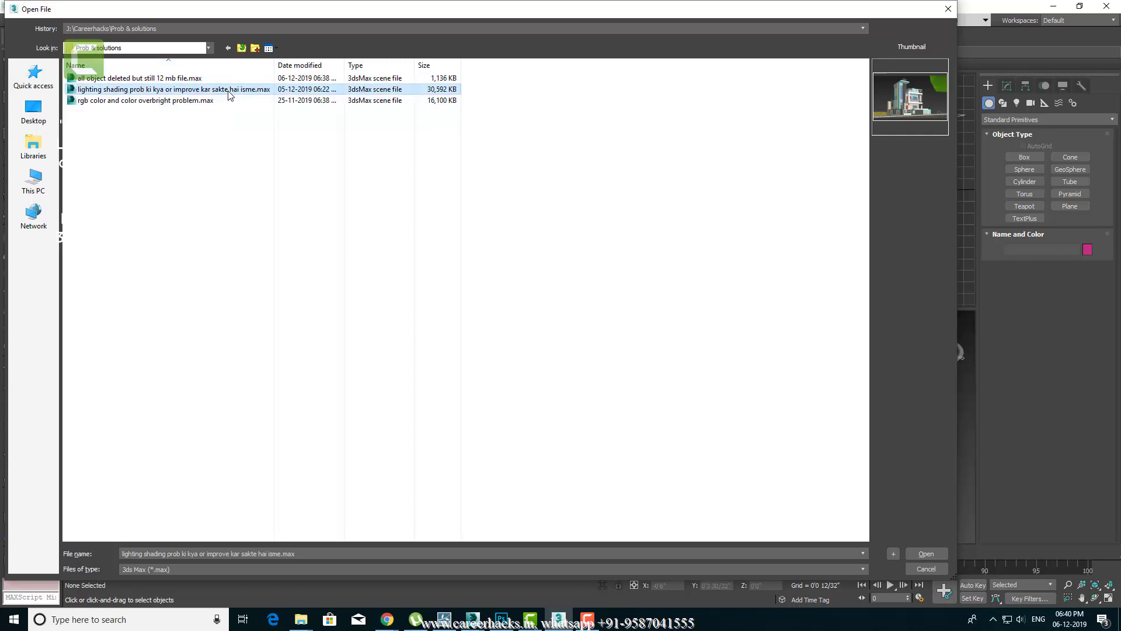
pyautogui.click(945, 557)
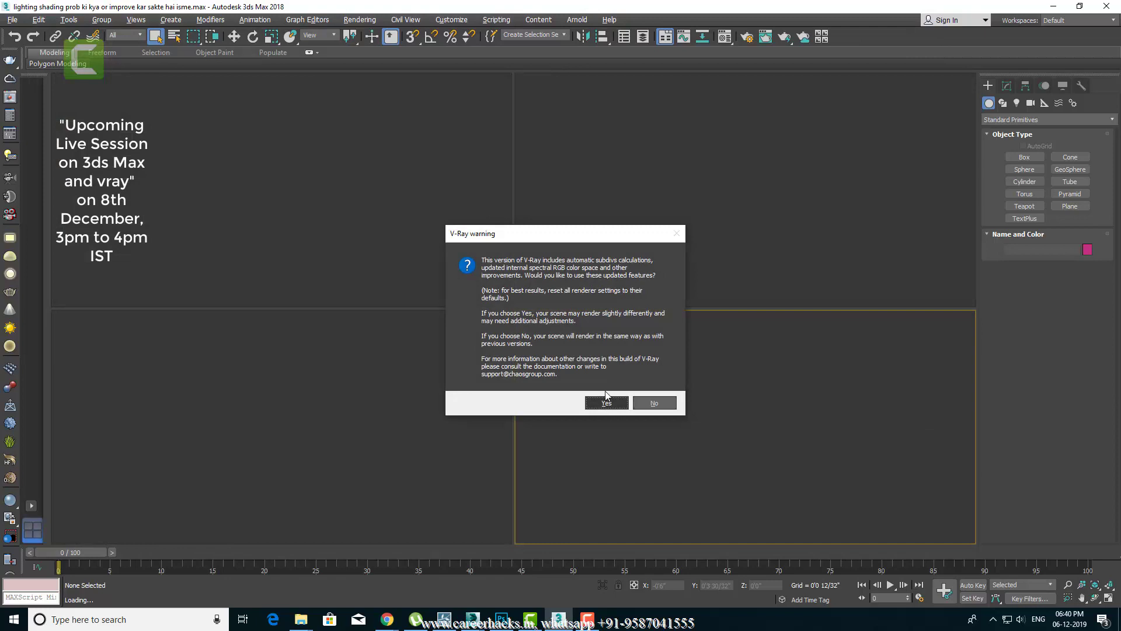
pyautogui.moveTo(611, 236)
pyautogui.mouseDown()
pyautogui.moveTo(582, 219)
pyautogui.moveTo(604, 215)
pyautogui.mouseUp()
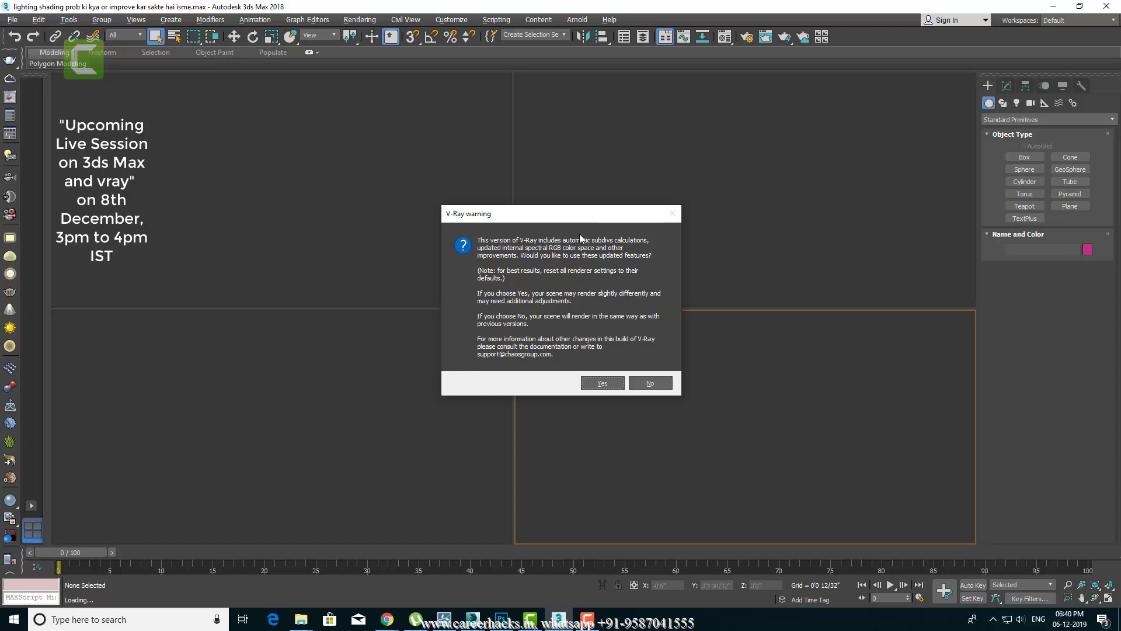
pyautogui.moveTo(530, 219); pyautogui.dragTo(625, 220)
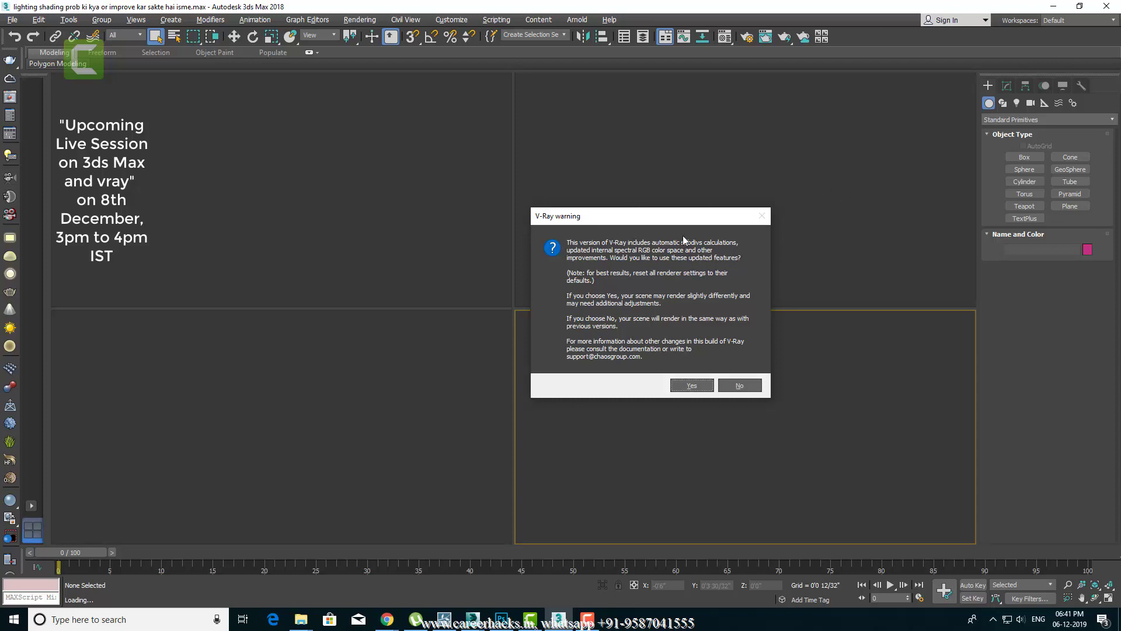
# Step: Move the V-Ray update warning aside and decline V-Ray's new rendering features
pyautogui.moveTo(664, 220); pyautogui.dragTo(568, 179)
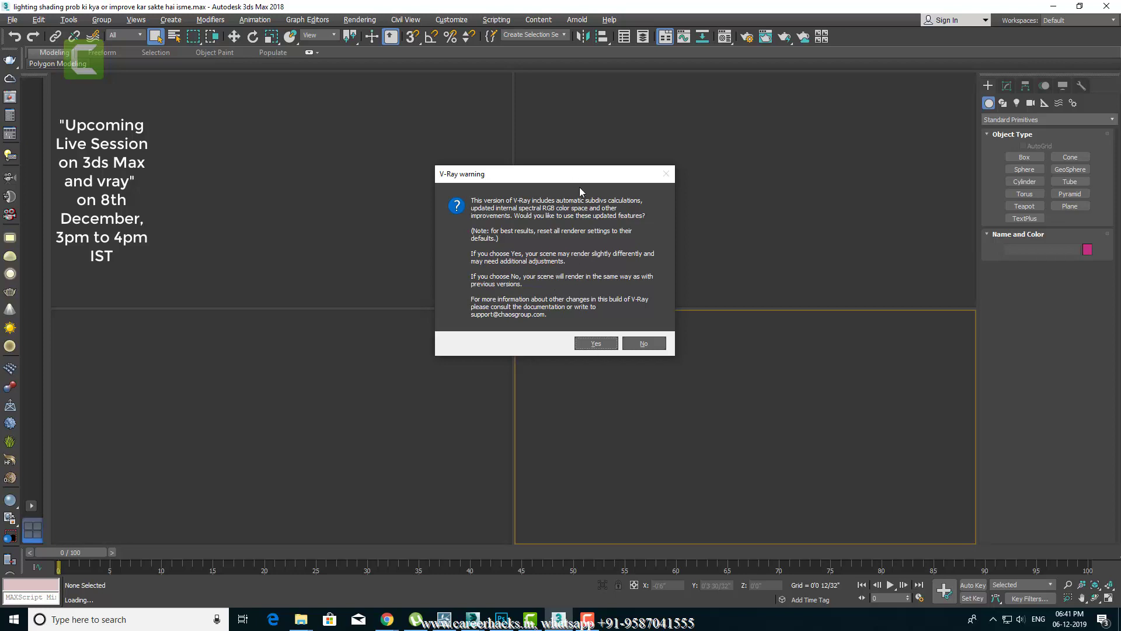
pyautogui.moveTo(566, 168); pyautogui.dragTo(588, 145)
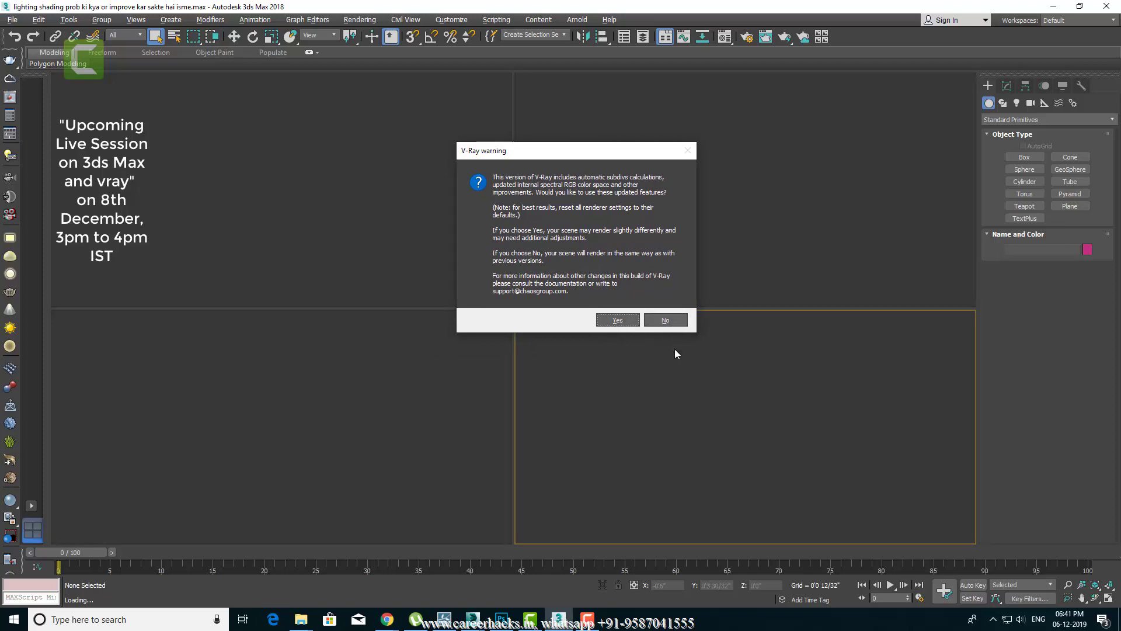
pyautogui.moveTo(615, 155); pyautogui.dragTo(562, 169)
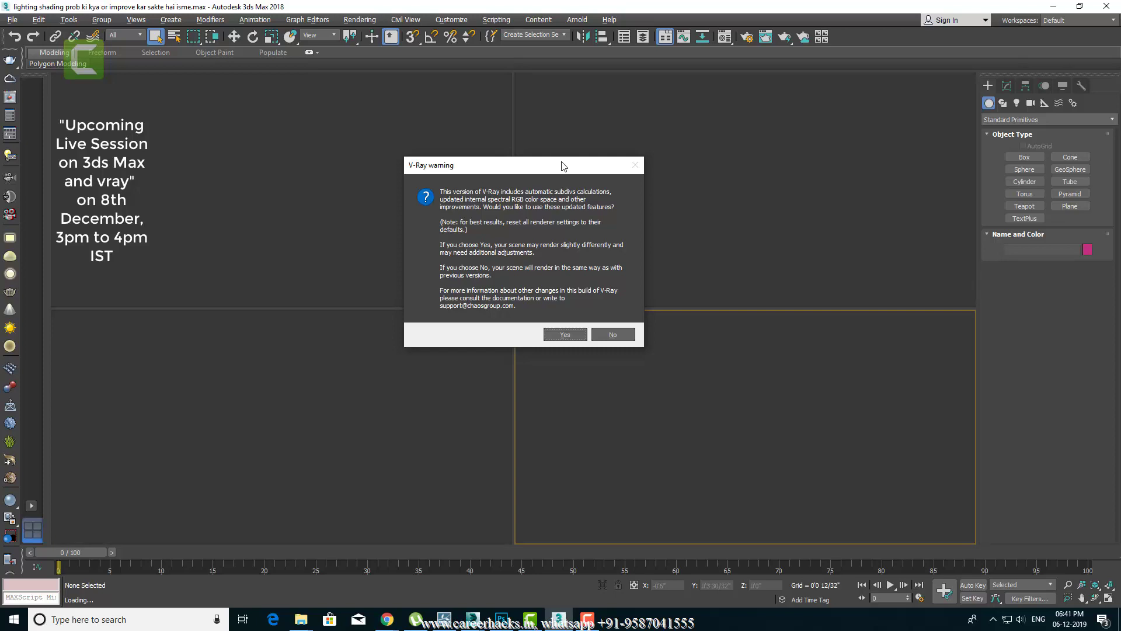
pyautogui.click(613, 335)
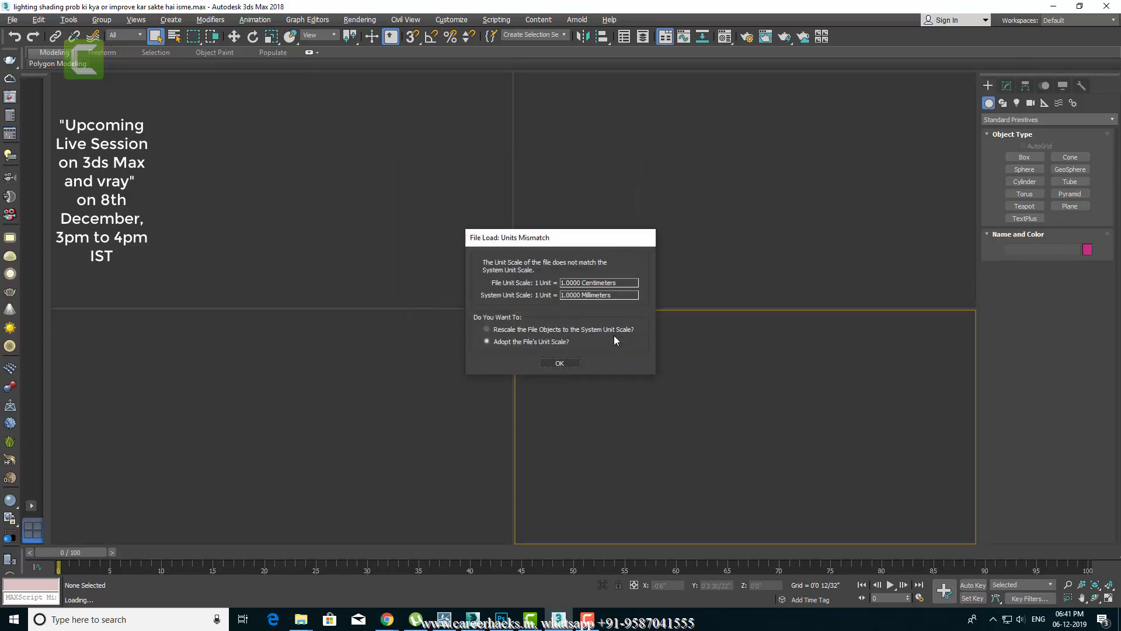
# Step: Adopt the file's centimetre unit scale, continue past missing textures, and acknowledge the obsolete-format notice
pyautogui.click(562, 366)
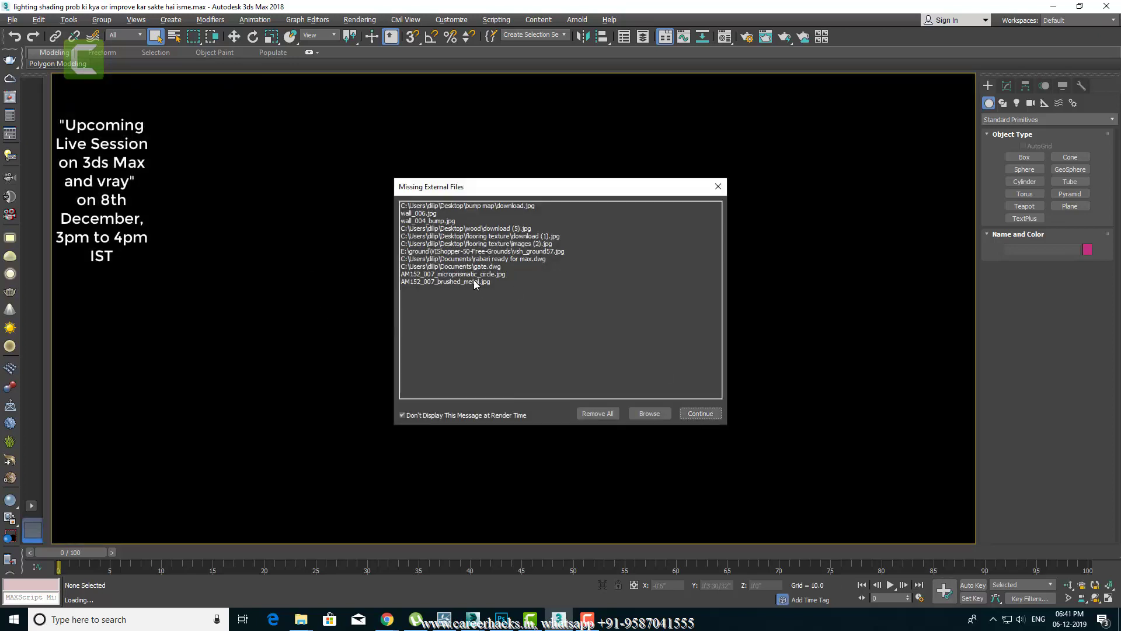
pyautogui.click(474, 283)
pyautogui.click(457, 208)
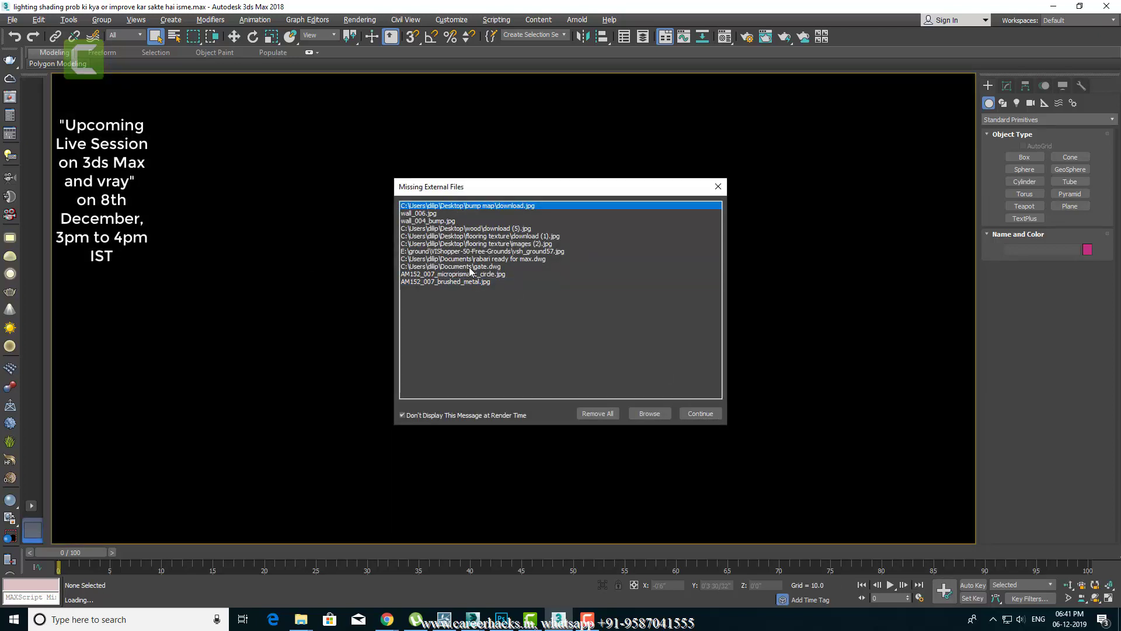
pyautogui.click(695, 416)
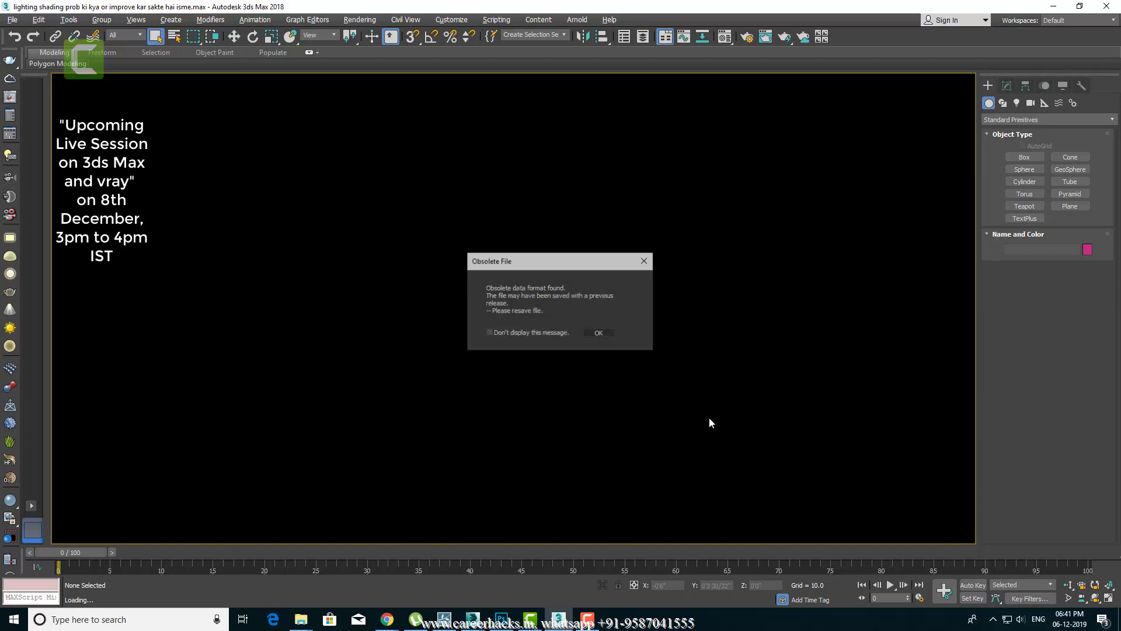
pyautogui.click(599, 332)
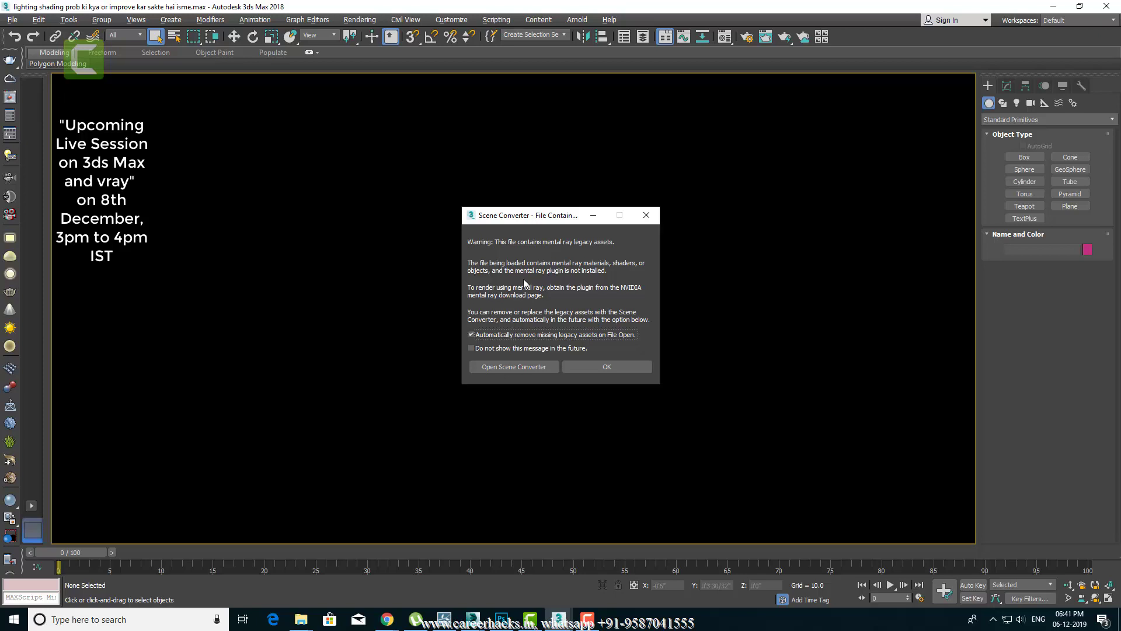
# Step: Accept the Scene Converter's auto-removal of missing mental ray legacy assets
pyautogui.moveTo(571, 221); pyautogui.dragTo(534, 209)
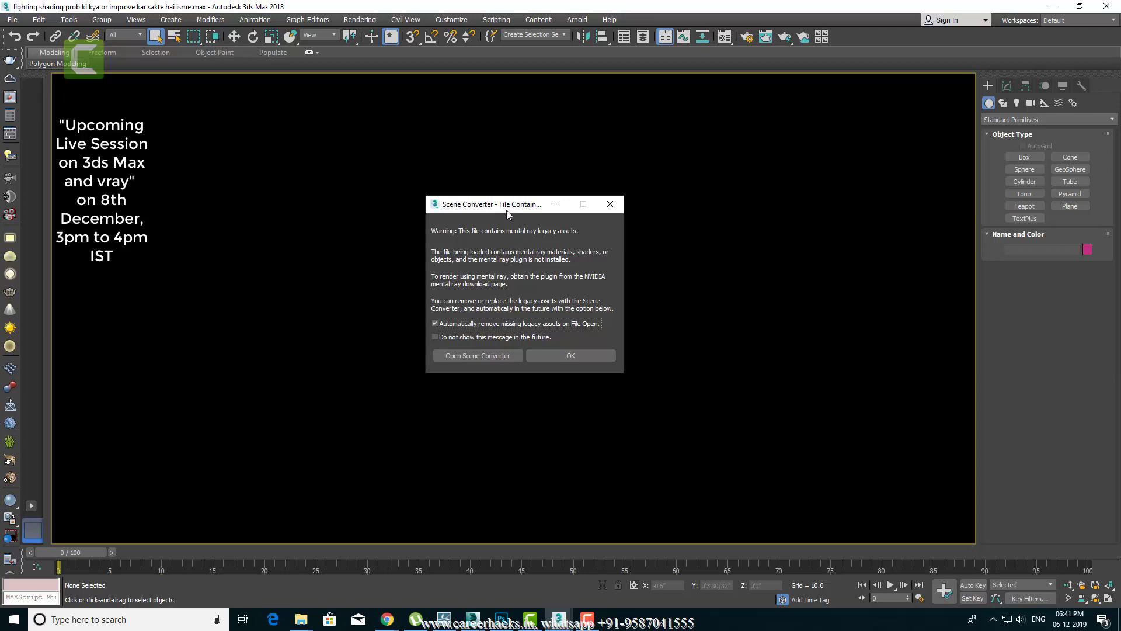
pyautogui.moveTo(512, 209)
pyautogui.mouseDown()
pyautogui.moveTo(605, 257)
pyautogui.moveTo(510, 214)
pyautogui.moveTo(532, 209)
pyautogui.moveTo(527, 238)
pyautogui.mouseUp()
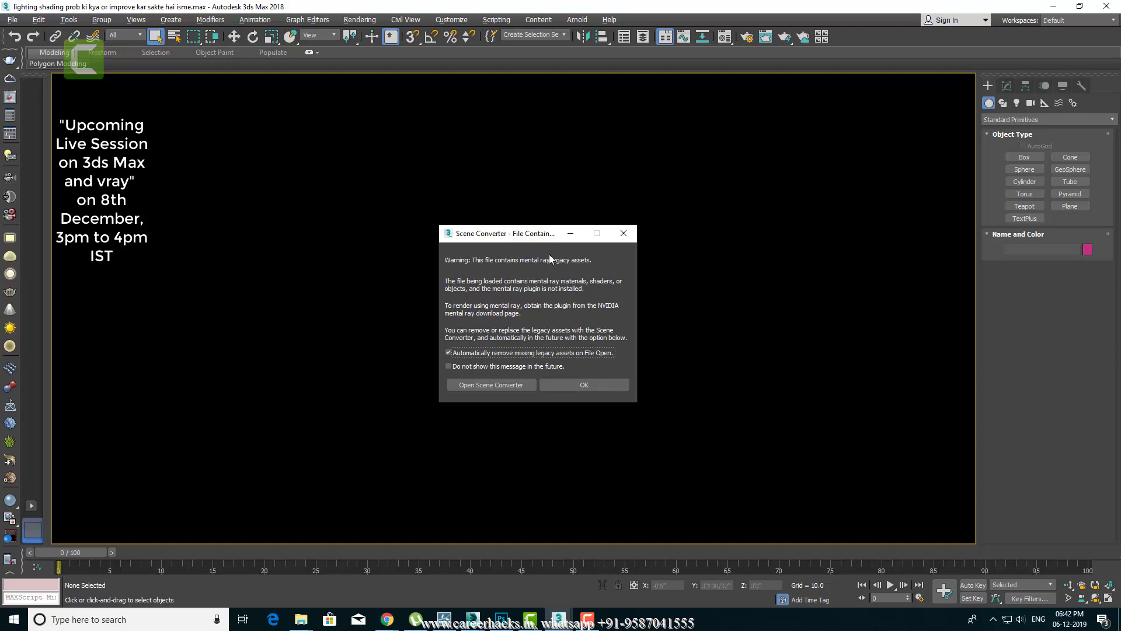
pyautogui.moveTo(546, 236); pyautogui.dragTo(548, 213)
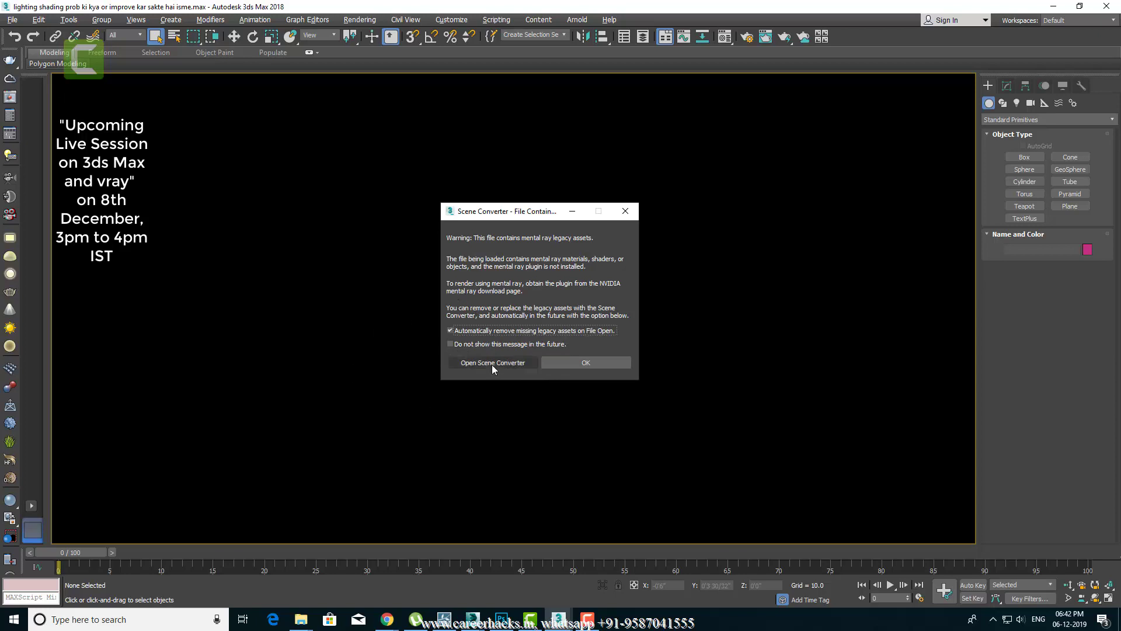
pyautogui.click(571, 368)
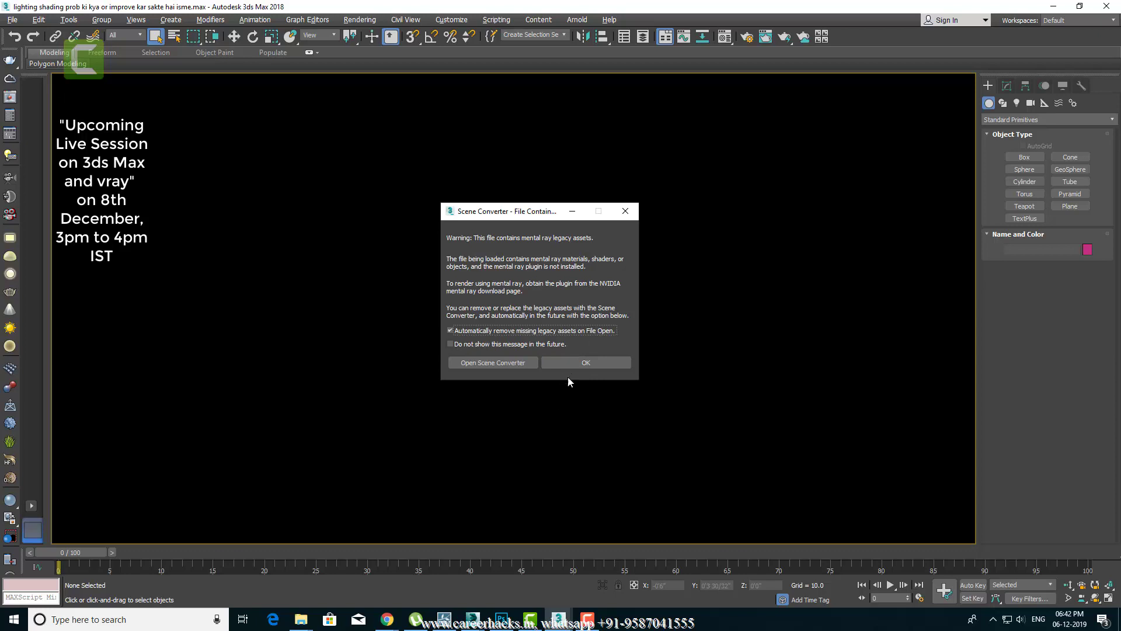
pyautogui.click(578, 366)
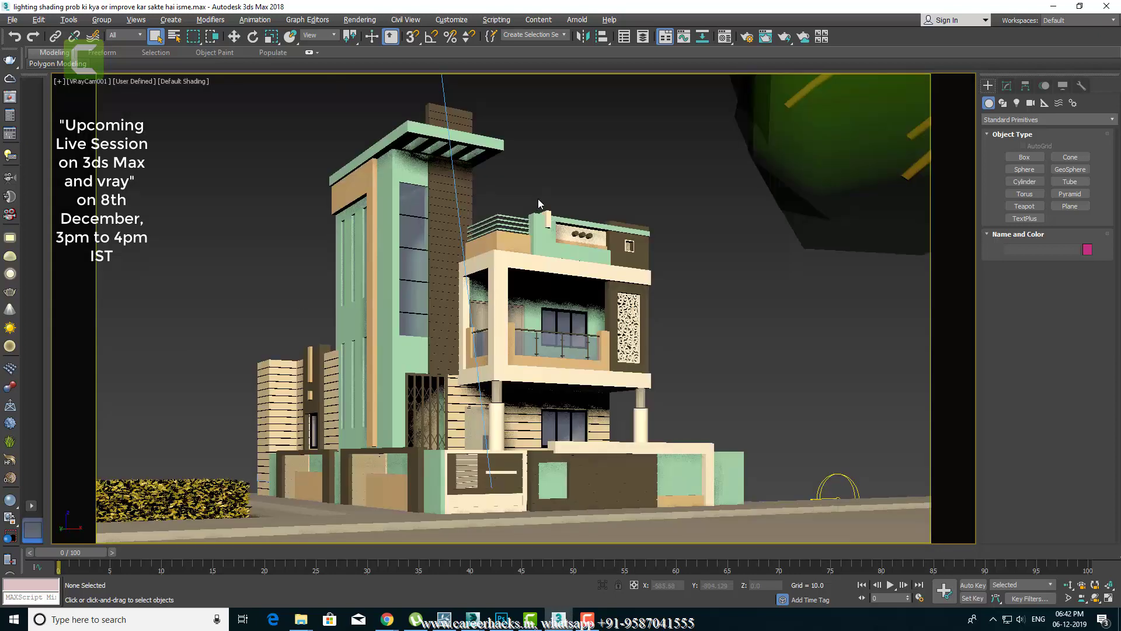
# Step: Set the viewport to Default Shading with the Standard display preset, after trying Facets
pyautogui.click(188, 81)
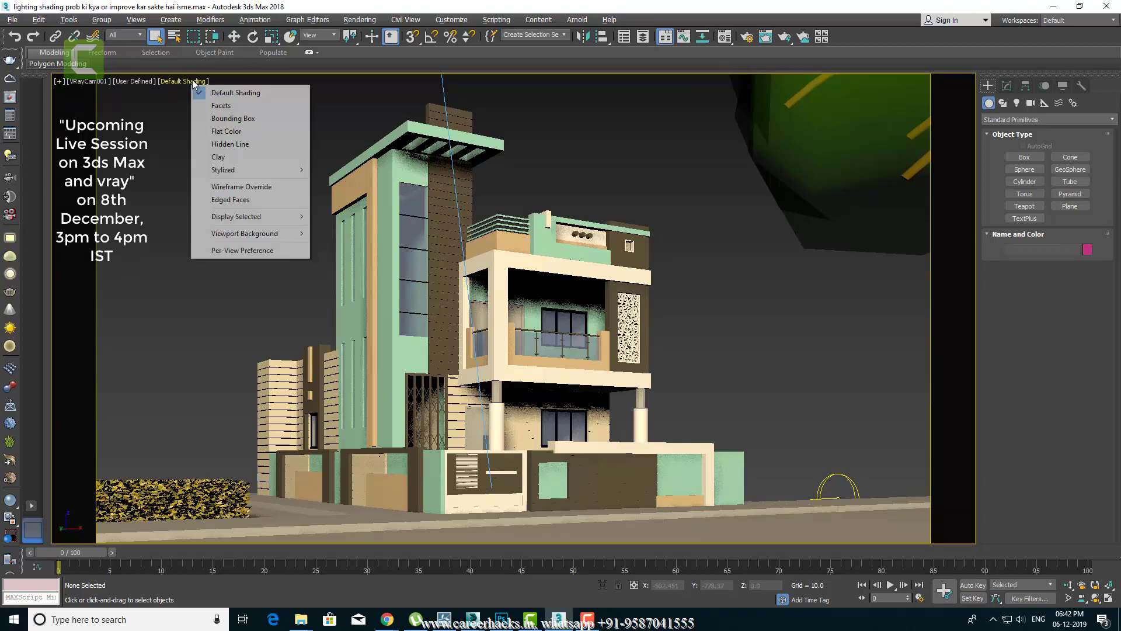
pyautogui.click(219, 106)
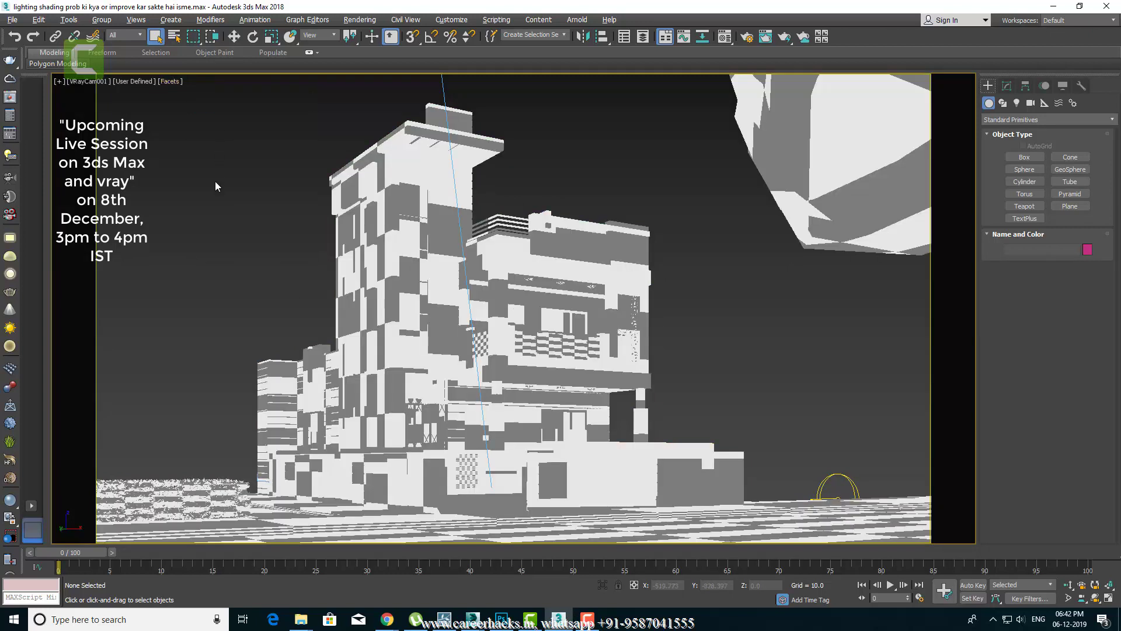
pyautogui.click(173, 81)
pyautogui.click(143, 82)
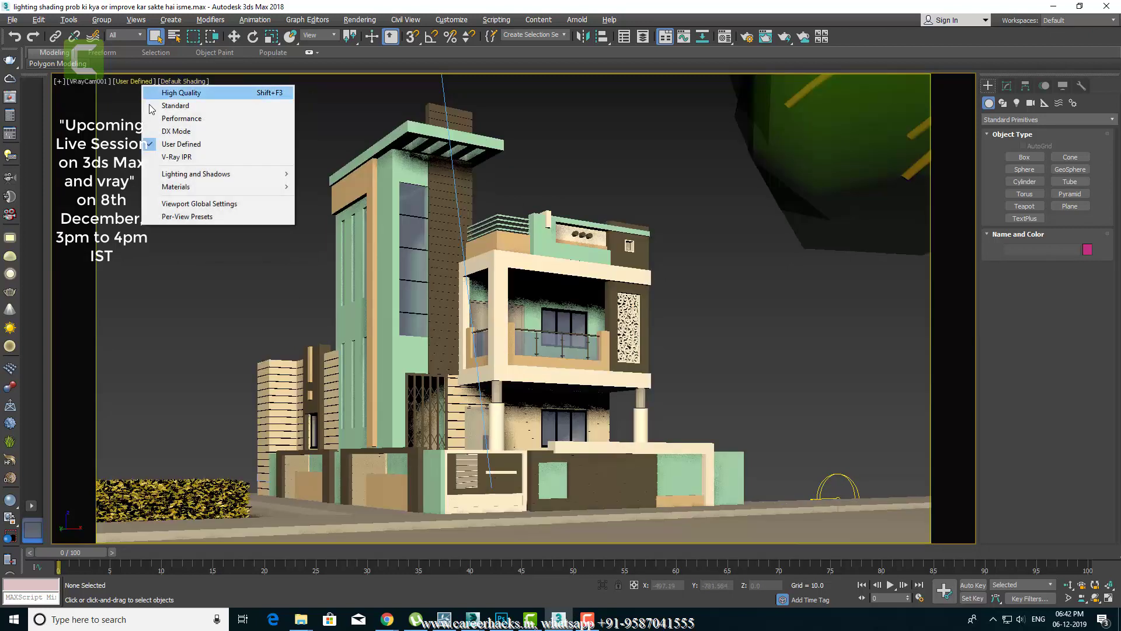
pyautogui.click(153, 105)
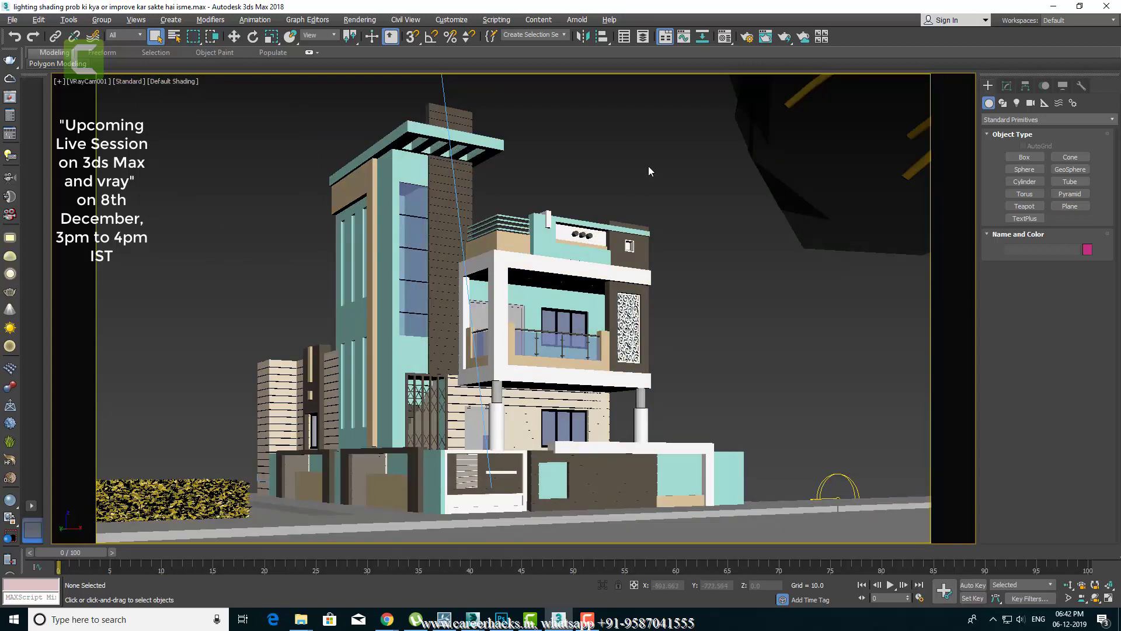
pyautogui.press('super+e')
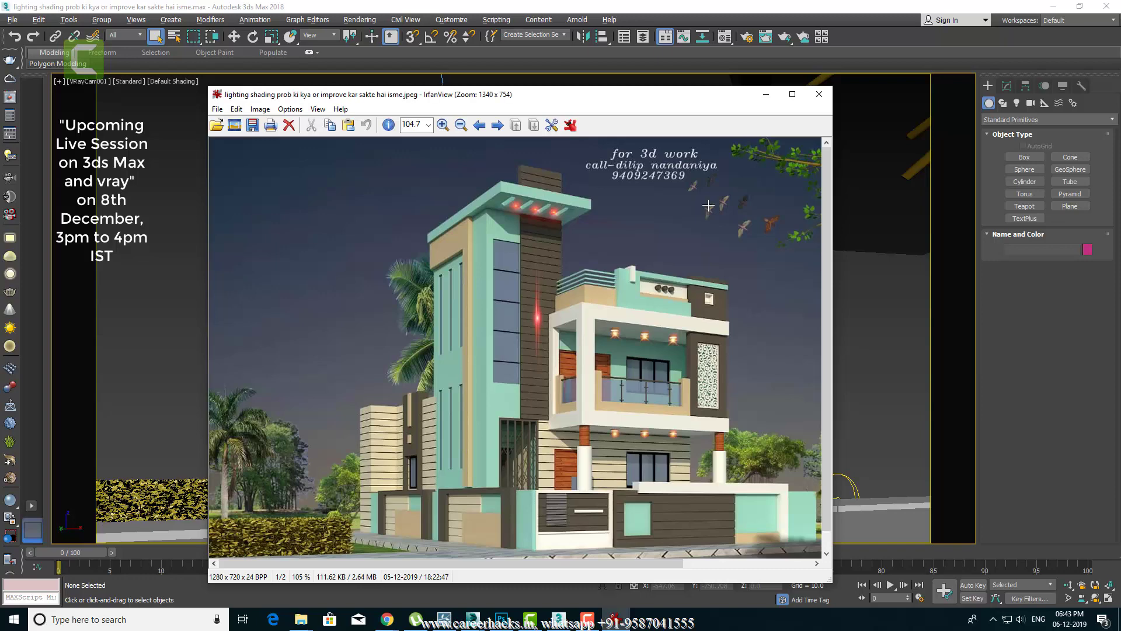
pyautogui.press('super+Up')
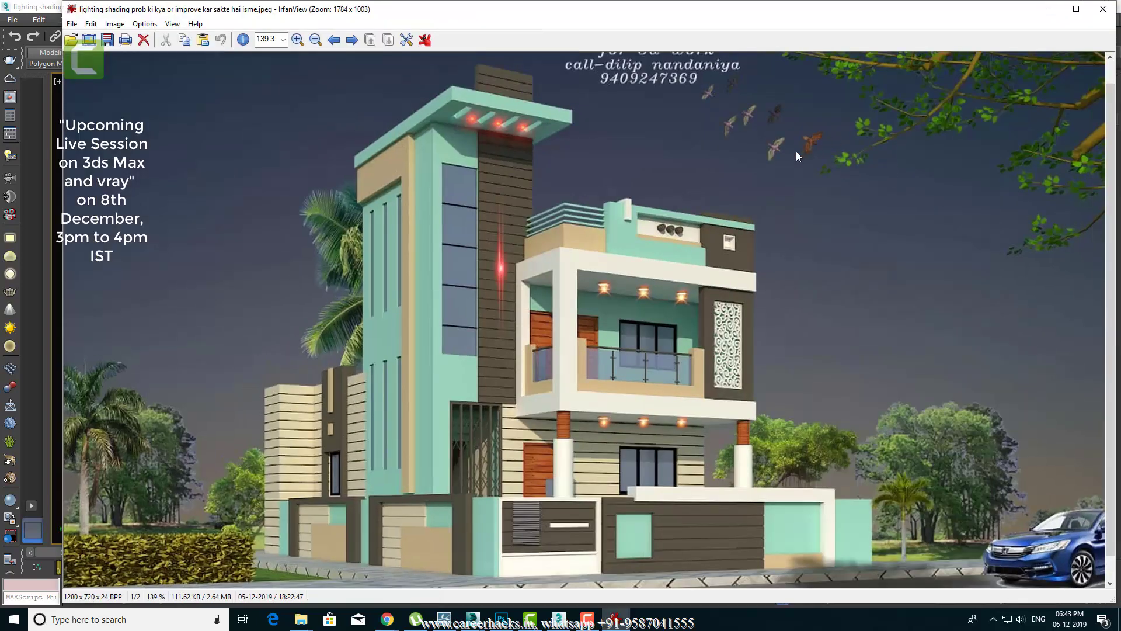
pyautogui.press('super+Down')
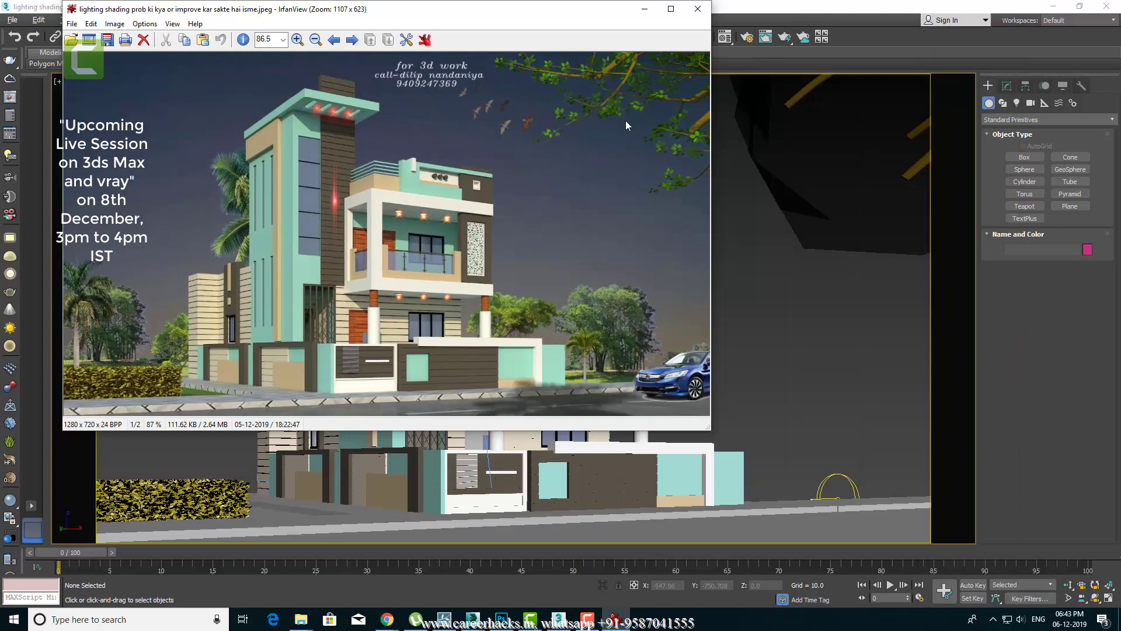
pyautogui.click(550, 398)
pyautogui.moveTo(387, 16); pyautogui.dragTo(447, 60)
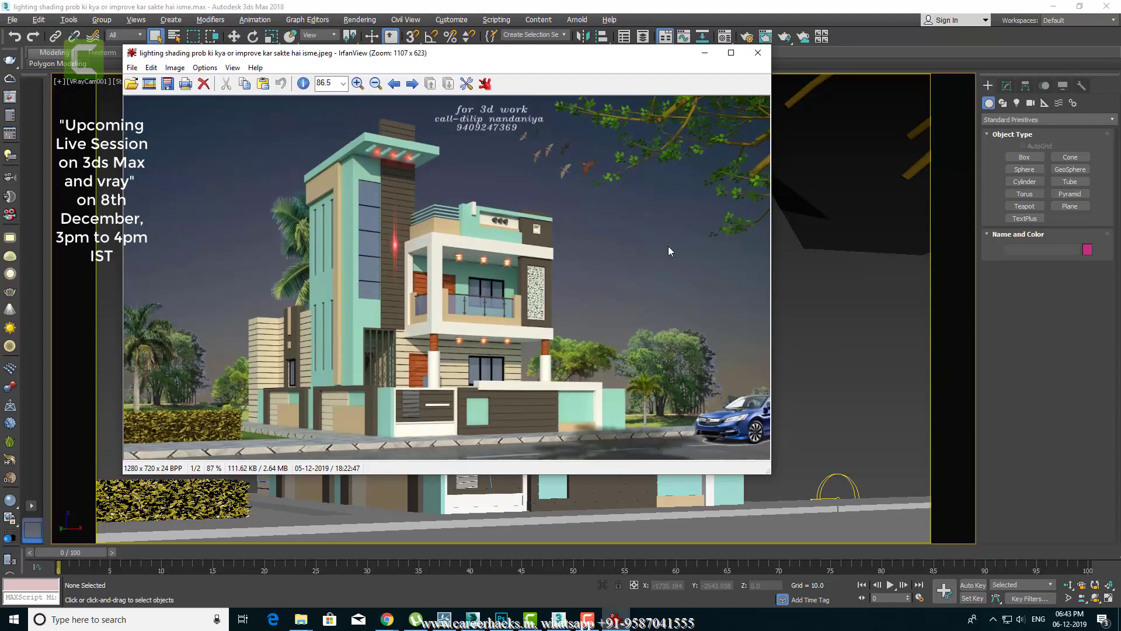
pyautogui.doubleClick(738, 447)
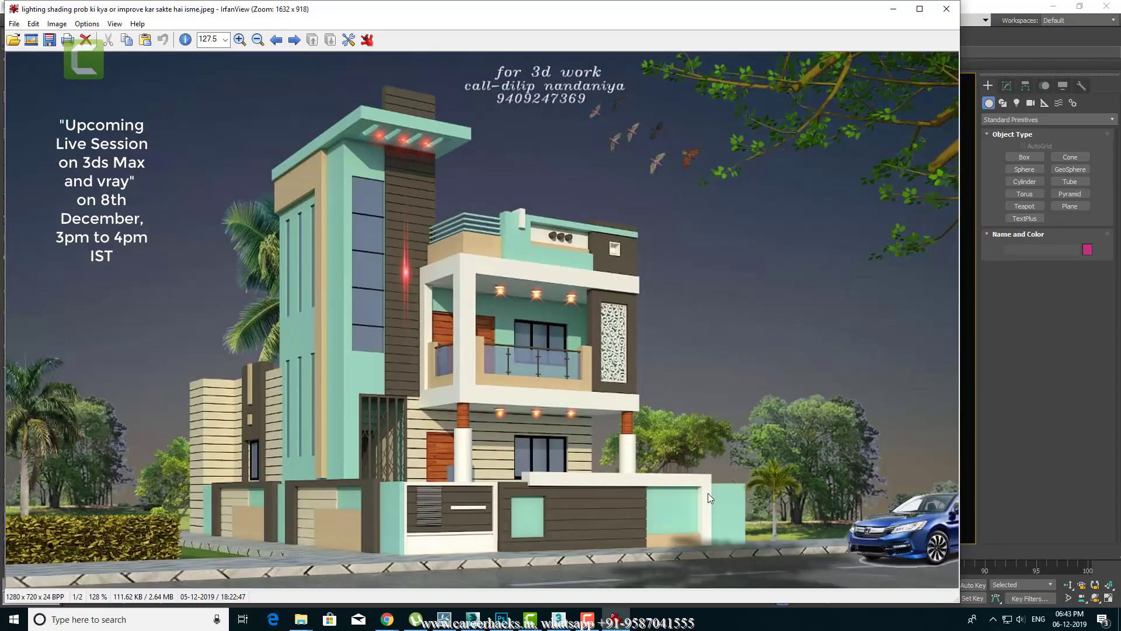
pyautogui.moveTo(228, 26)
pyautogui.mouseDown()
pyautogui.moveTo(390, 55)
pyautogui.moveTo(293, 41)
pyautogui.mouseUp()
pyautogui.press('-')
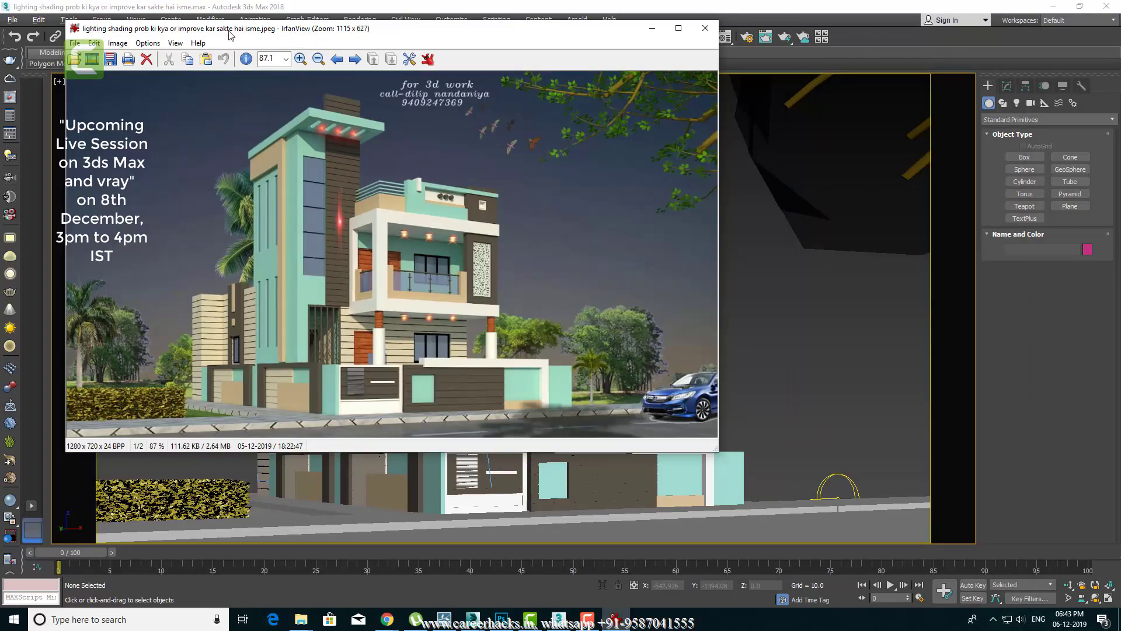
pyautogui.moveTo(230, 35)
pyautogui.mouseDown()
pyautogui.moveTo(564, 138)
pyautogui.moveTo(330, 76)
pyautogui.mouseUp()
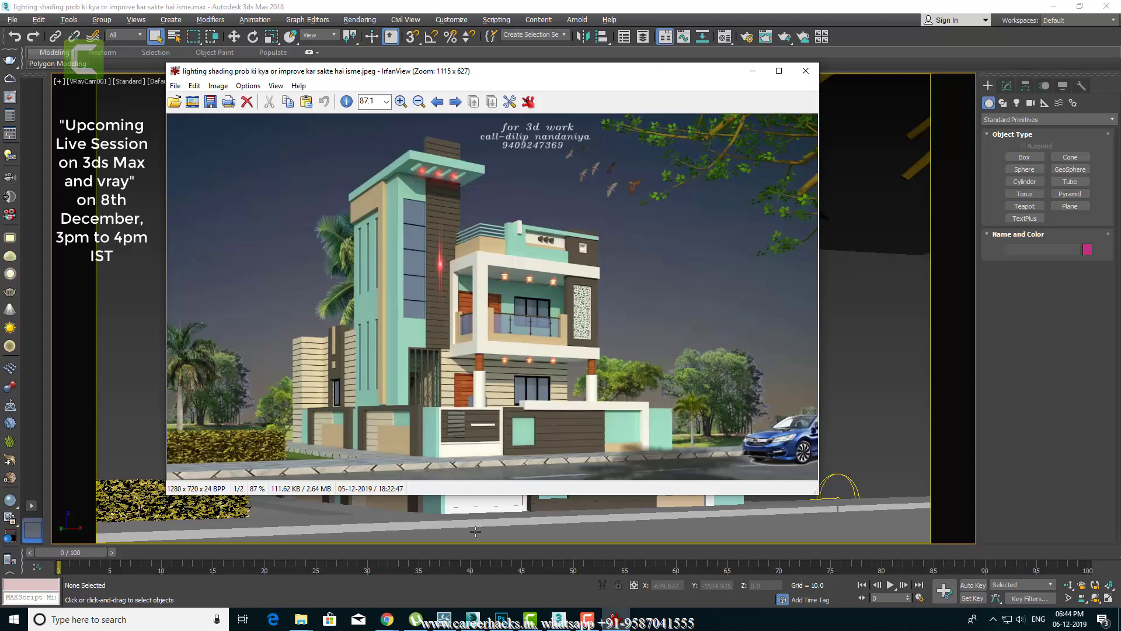
# Step: Discard the unsaved light-bounce sketch and open cam1.effectsResult.psd from Recent files
pyautogui.click(501, 618)
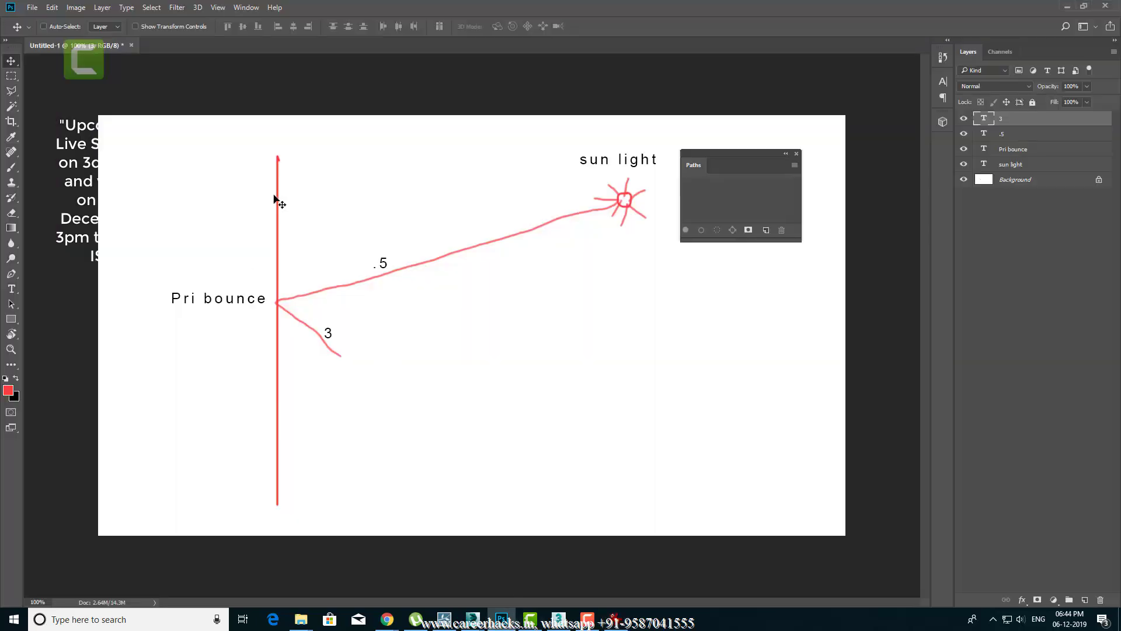
pyautogui.click(132, 47)
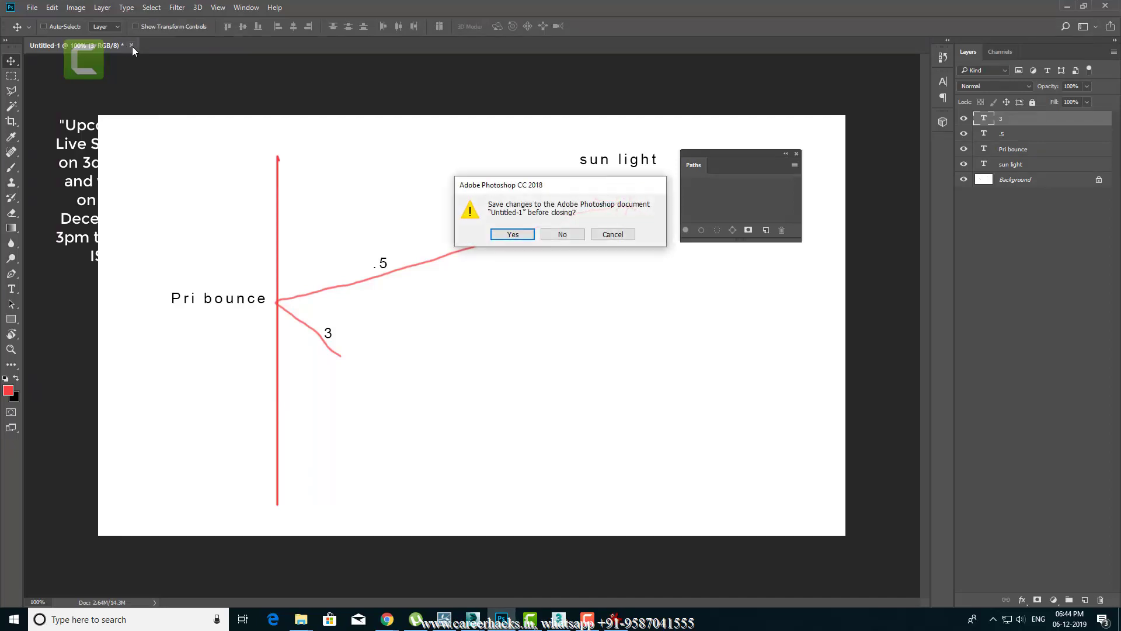
pyautogui.click(570, 235)
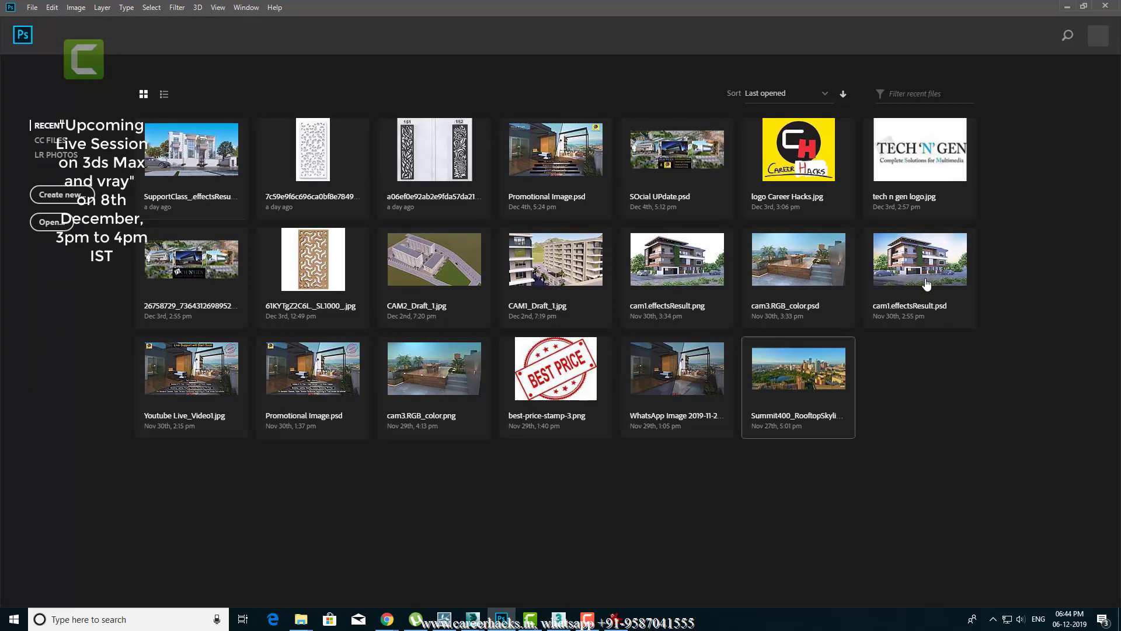
pyautogui.click(883, 277)
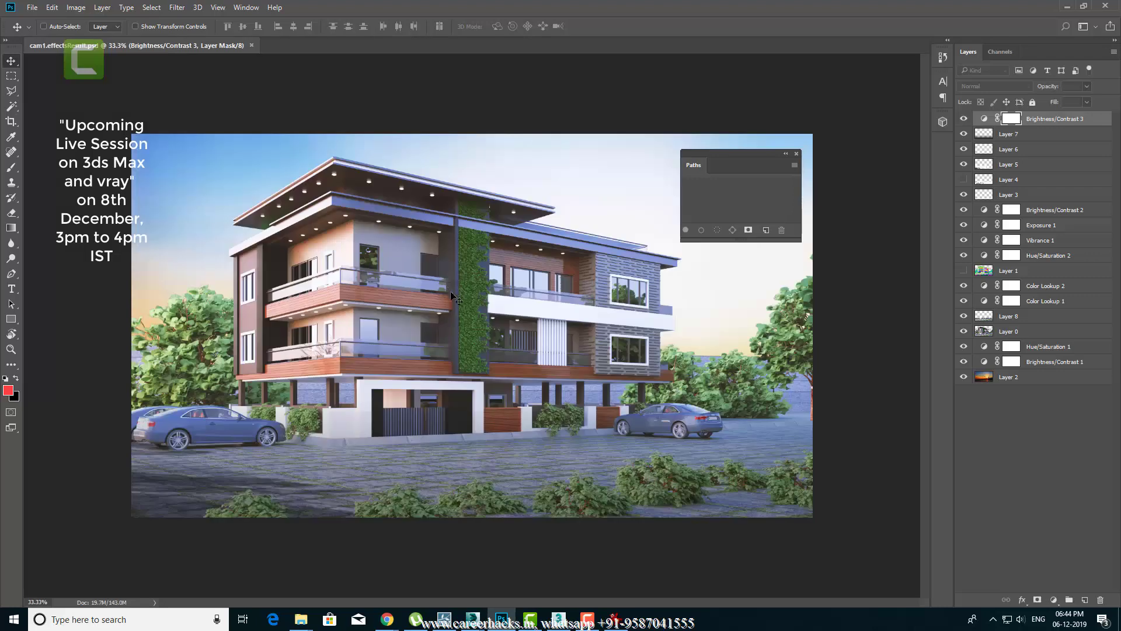
pyautogui.click(796, 154)
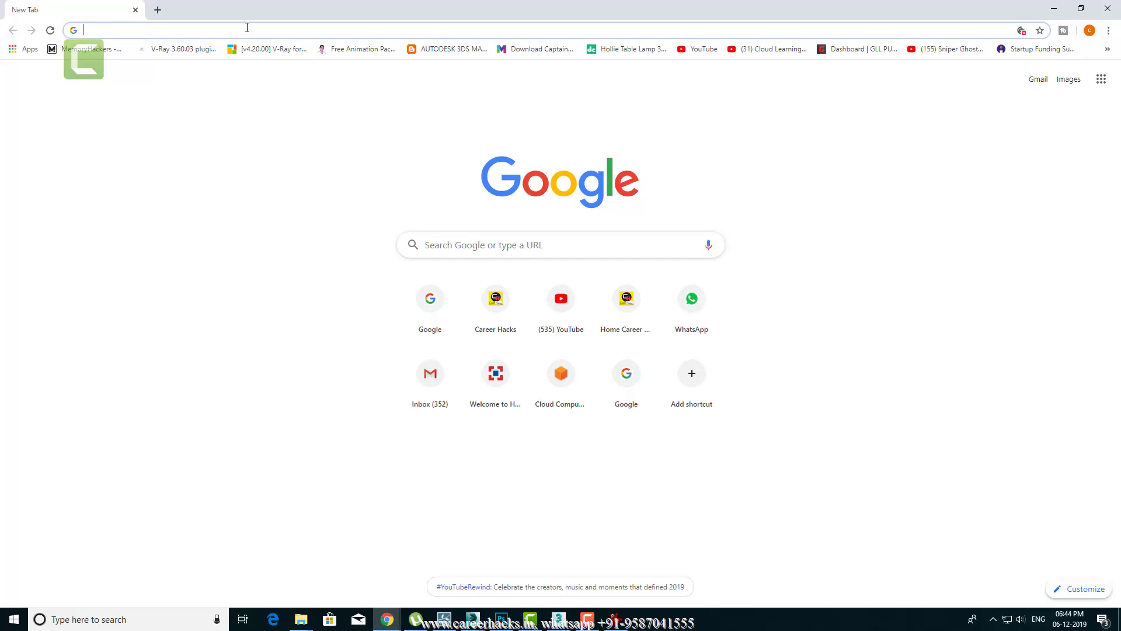
# Step: Search Google Images for 'tree png'
pyautogui.write('google')
pyautogui.press('Return')
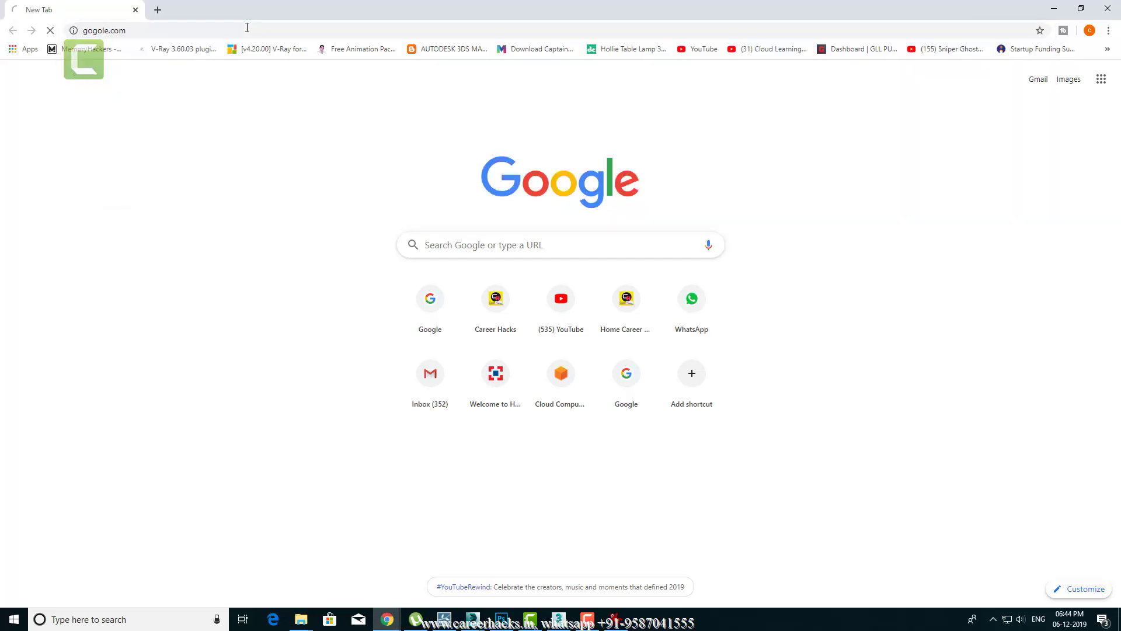
pyautogui.write('tree png')
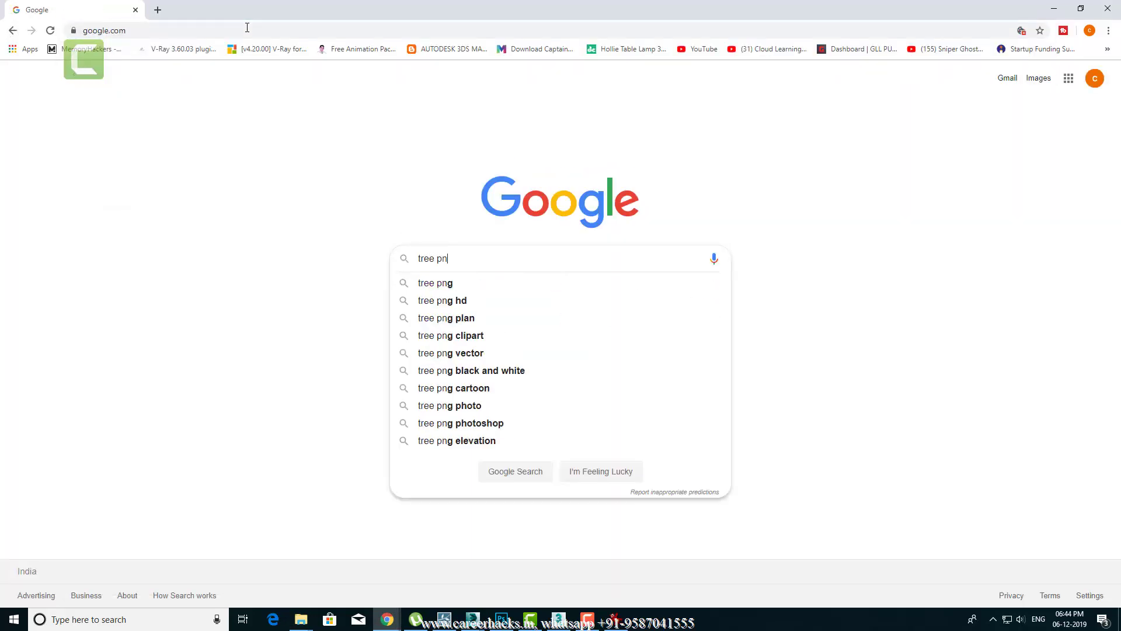
pyautogui.press('Return')
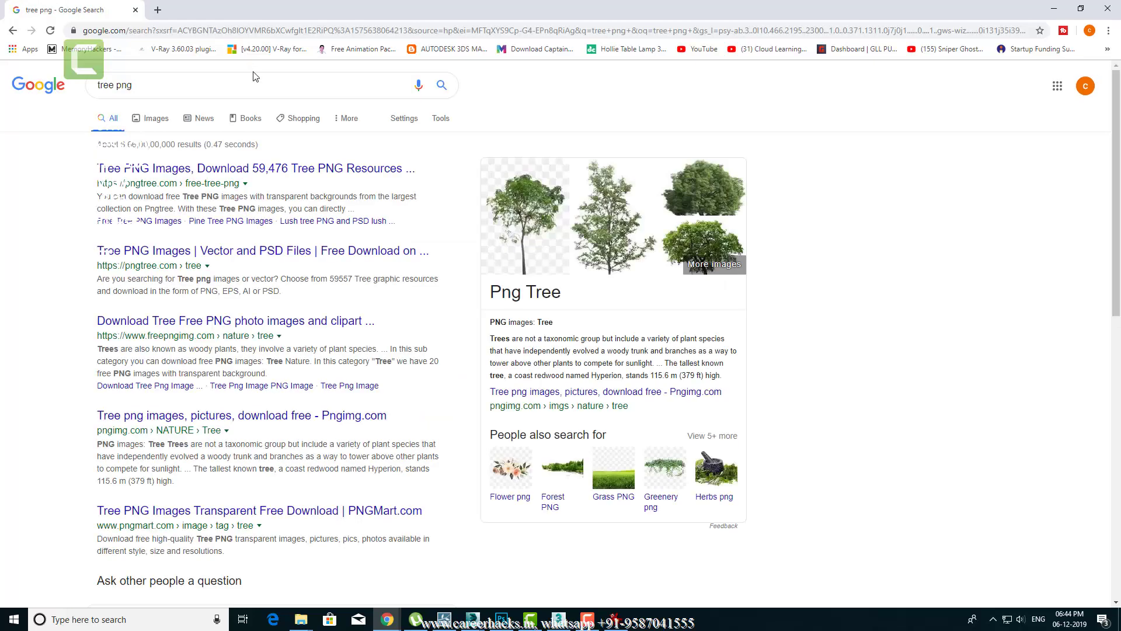
pyautogui.click(170, 125)
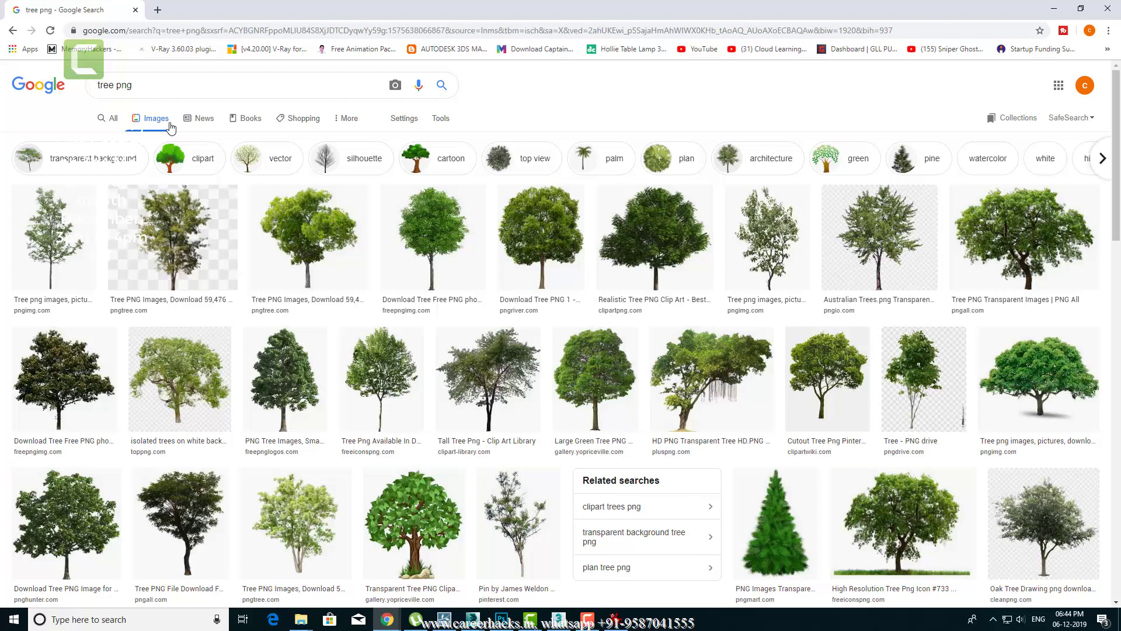
# Step: Open the first tree image result full size in a new tab and save it
pyautogui.rightClick(211, 240)
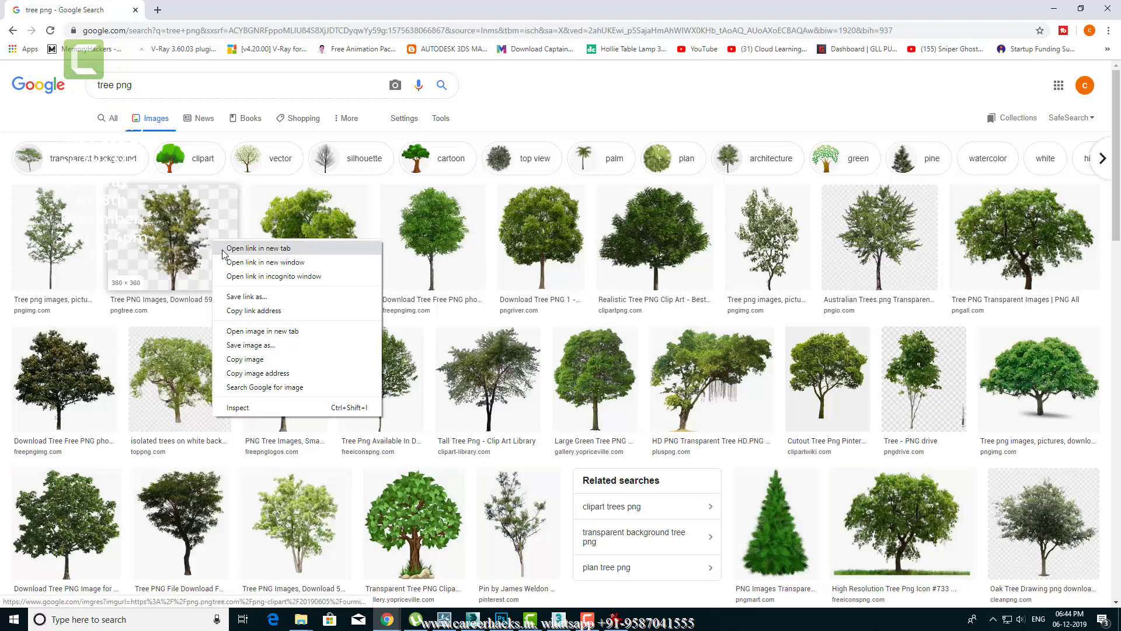
pyautogui.rightClick(54, 246)
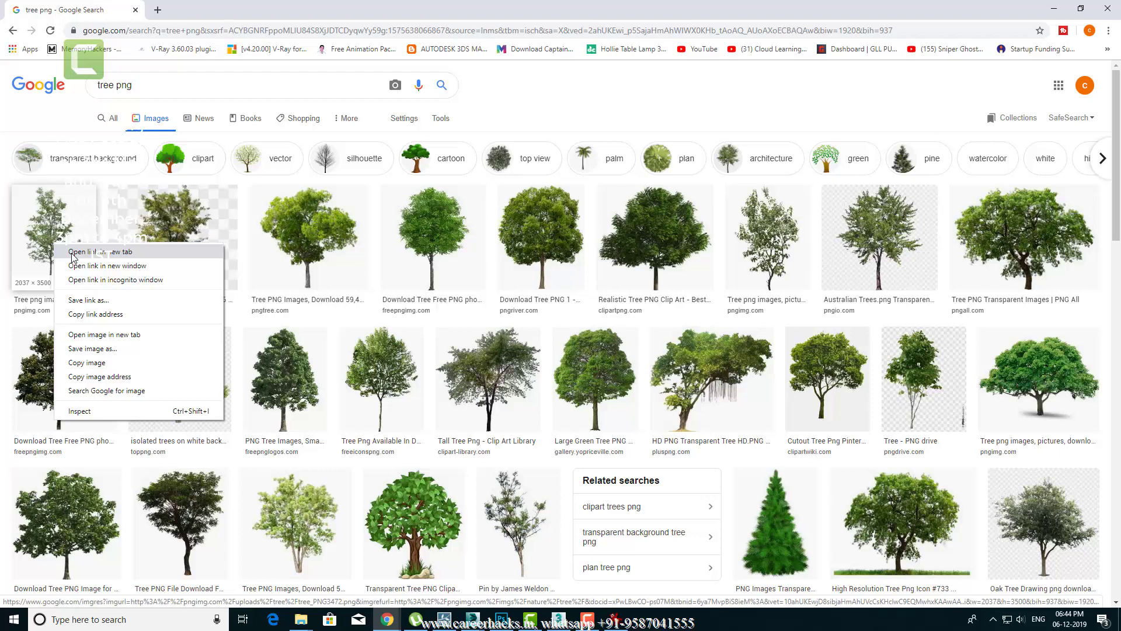
pyautogui.click(73, 255)
pyautogui.hotkey('ctrl', 'Tab')
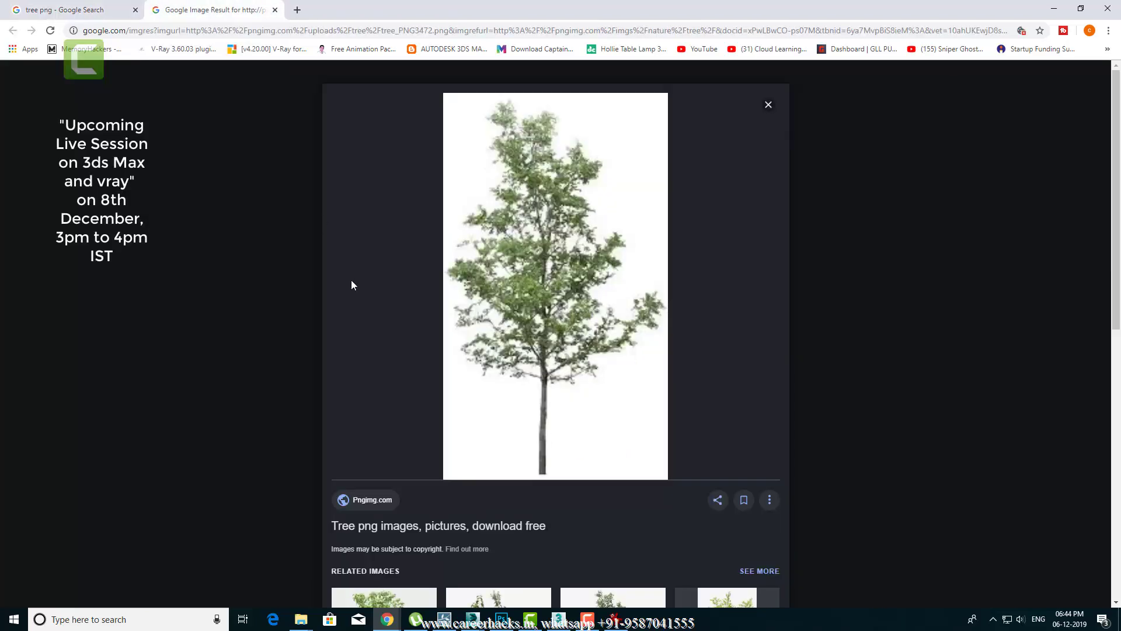
pyautogui.rightClick(519, 260)
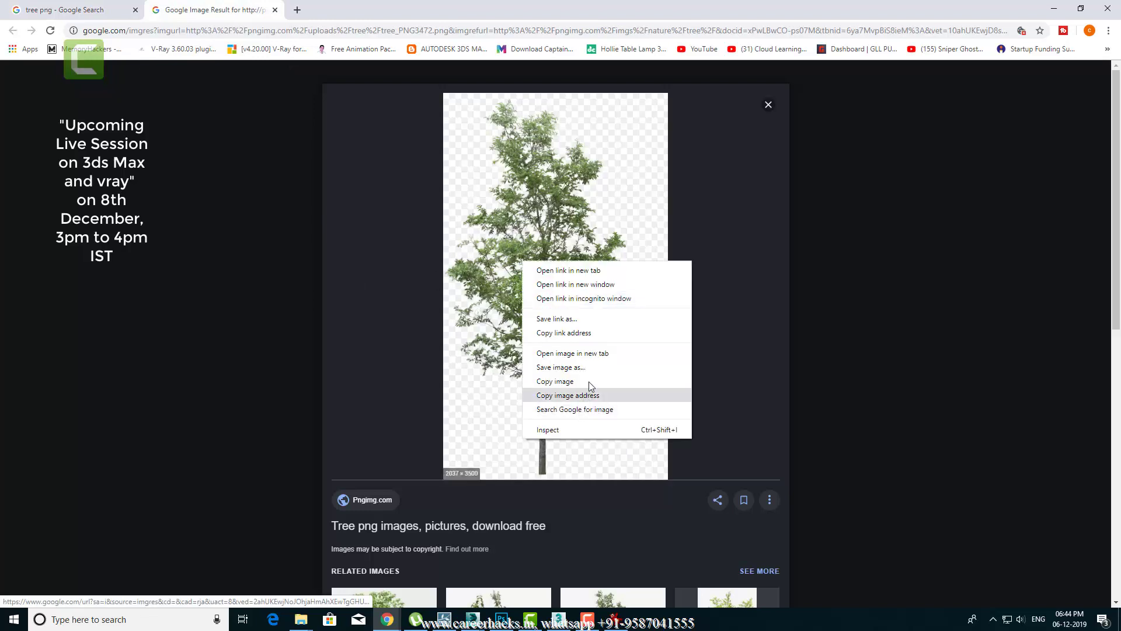
pyautogui.click(596, 375)
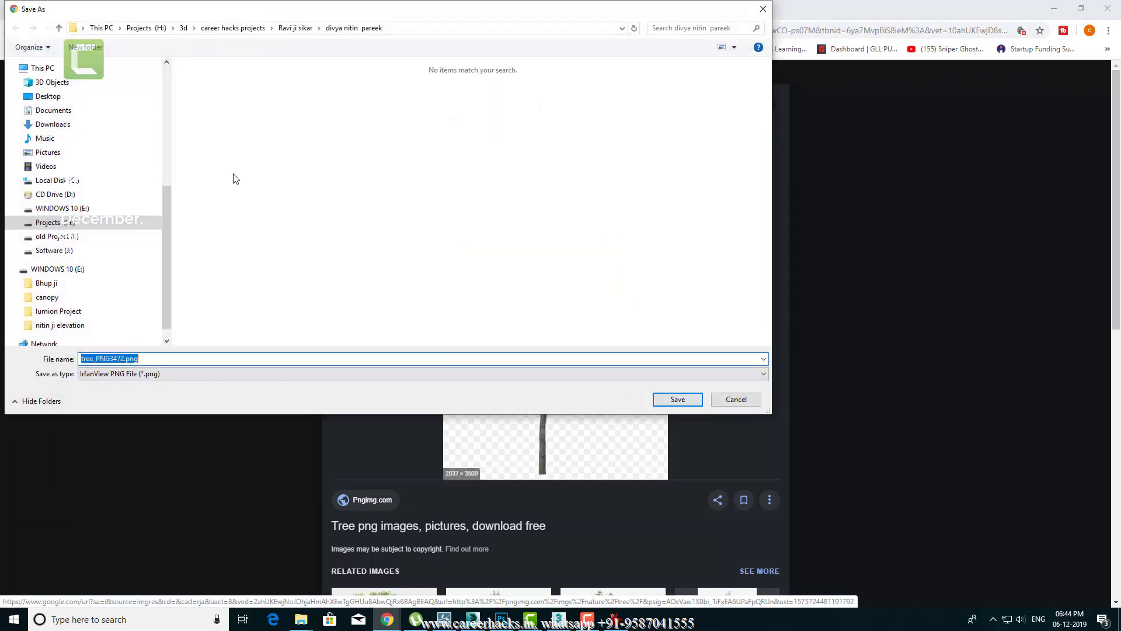
# Step: Save the tree image to the Desktop as TreePNG and float Photoshop's building render
pyautogui.scroll(5, 167, 230)
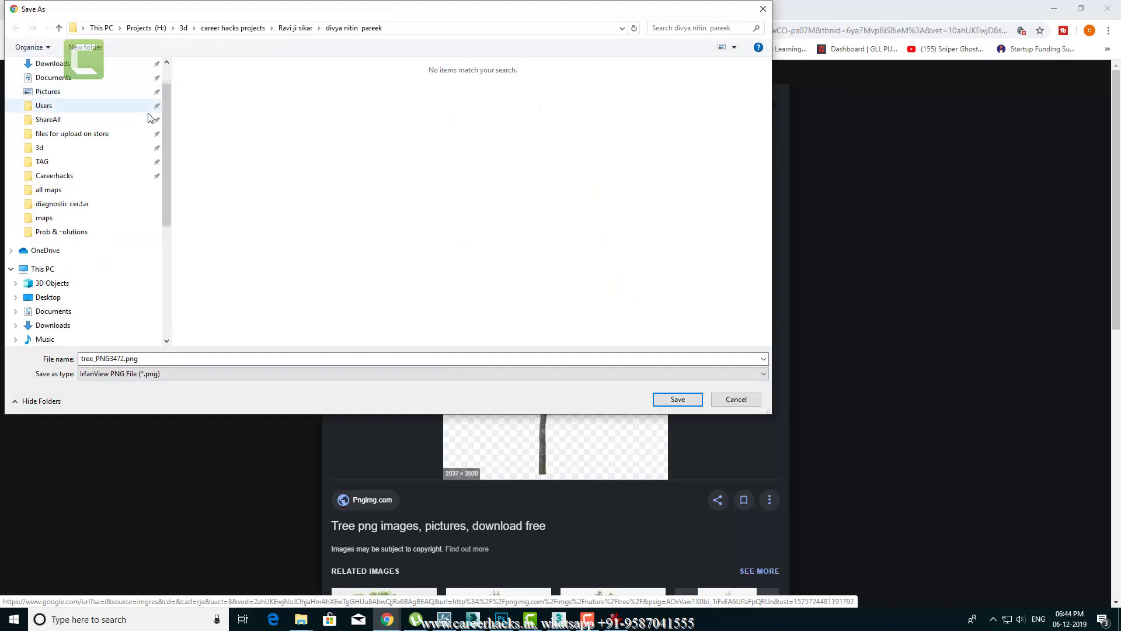
pyautogui.scroll(2, 164, 105)
pyautogui.click(48, 87)
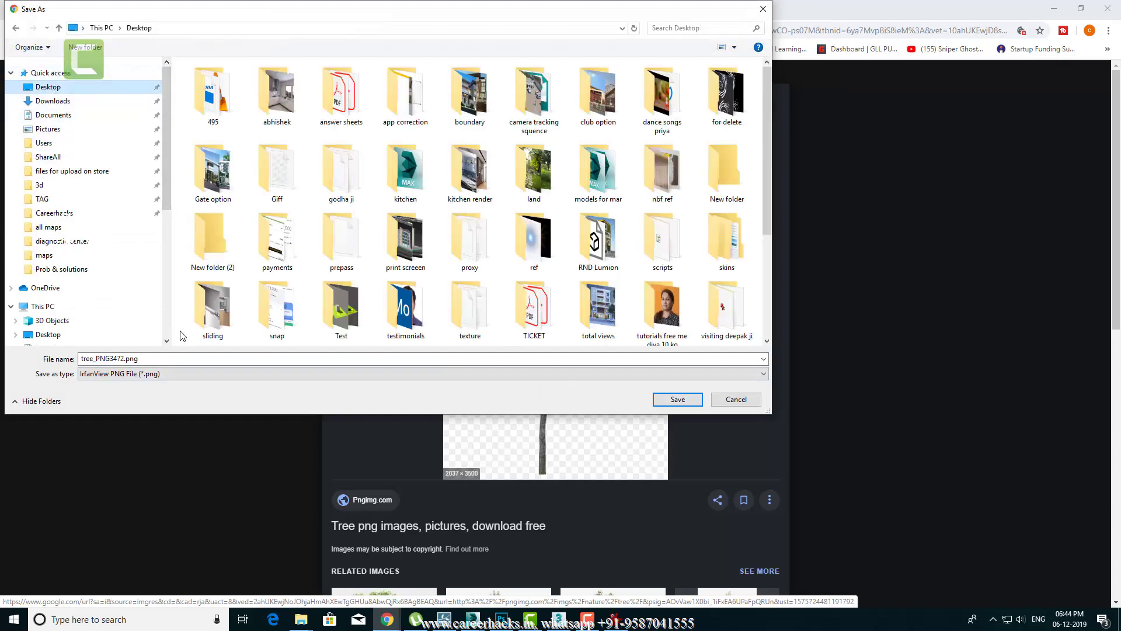
pyautogui.doubleClick(201, 358)
pyautogui.write('TreePNG')
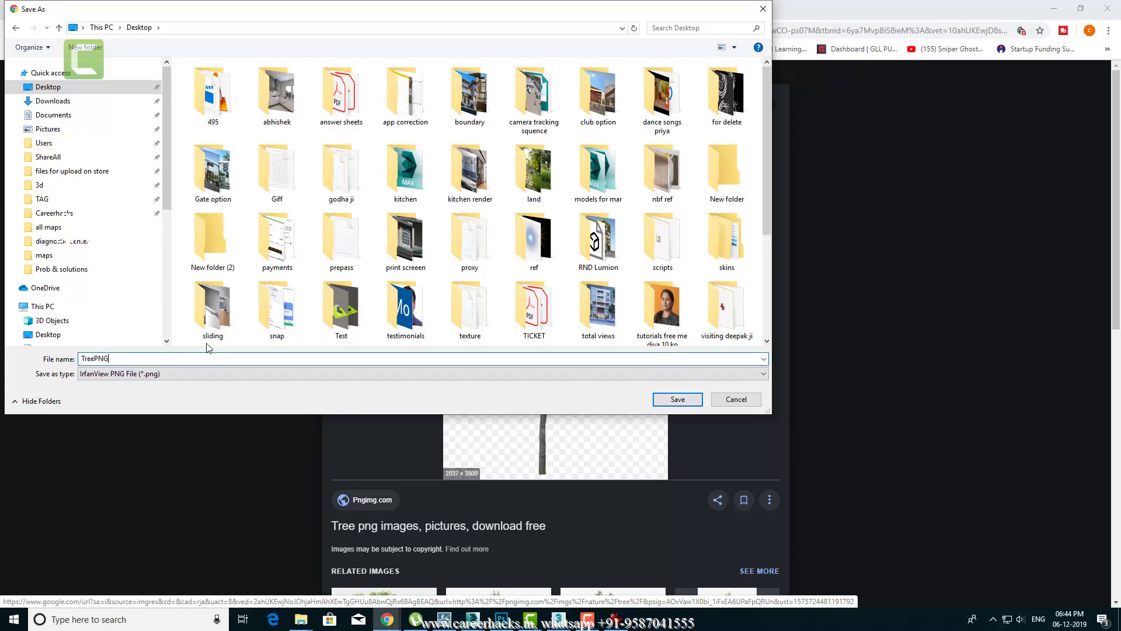
pyautogui.press('Return')
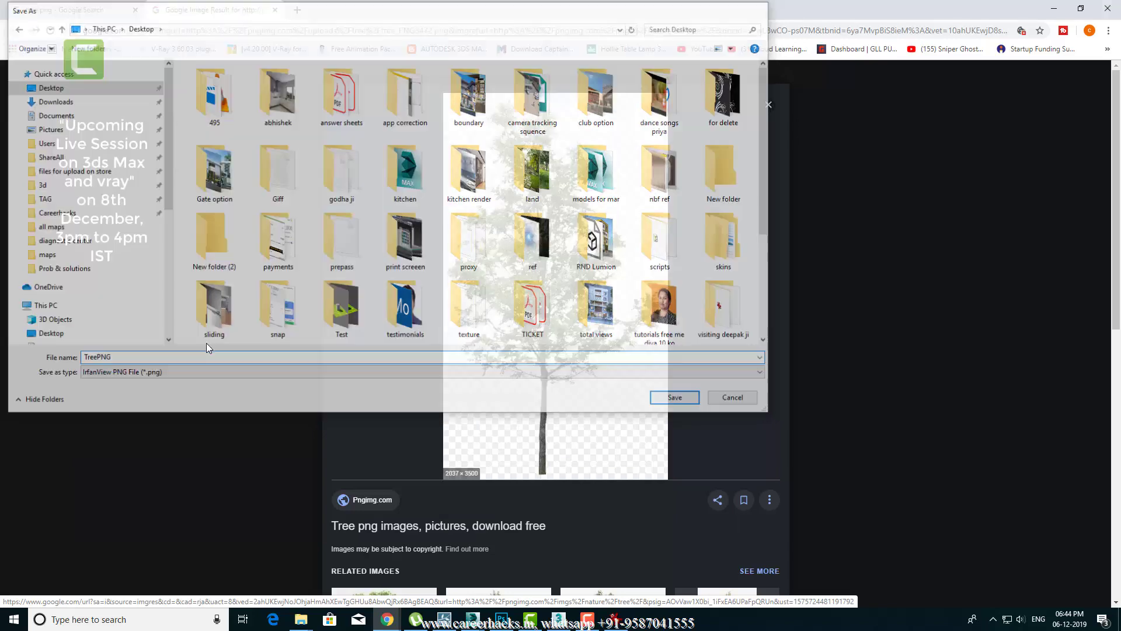
pyautogui.click(501, 620)
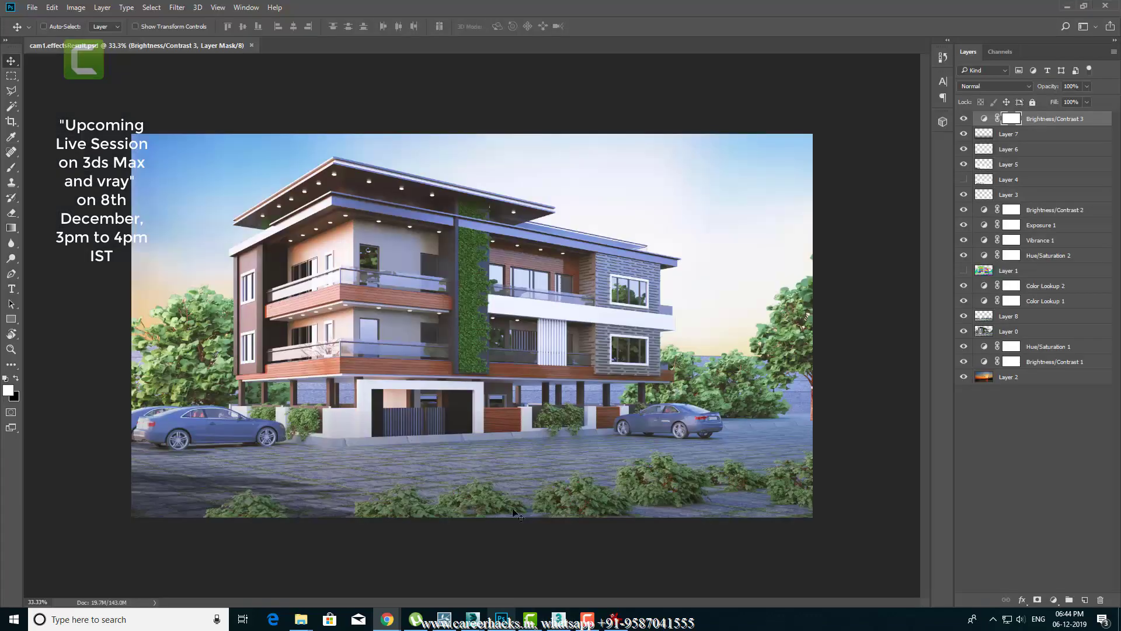
pyautogui.moveTo(55, 48); pyautogui.dragTo(56, 98)
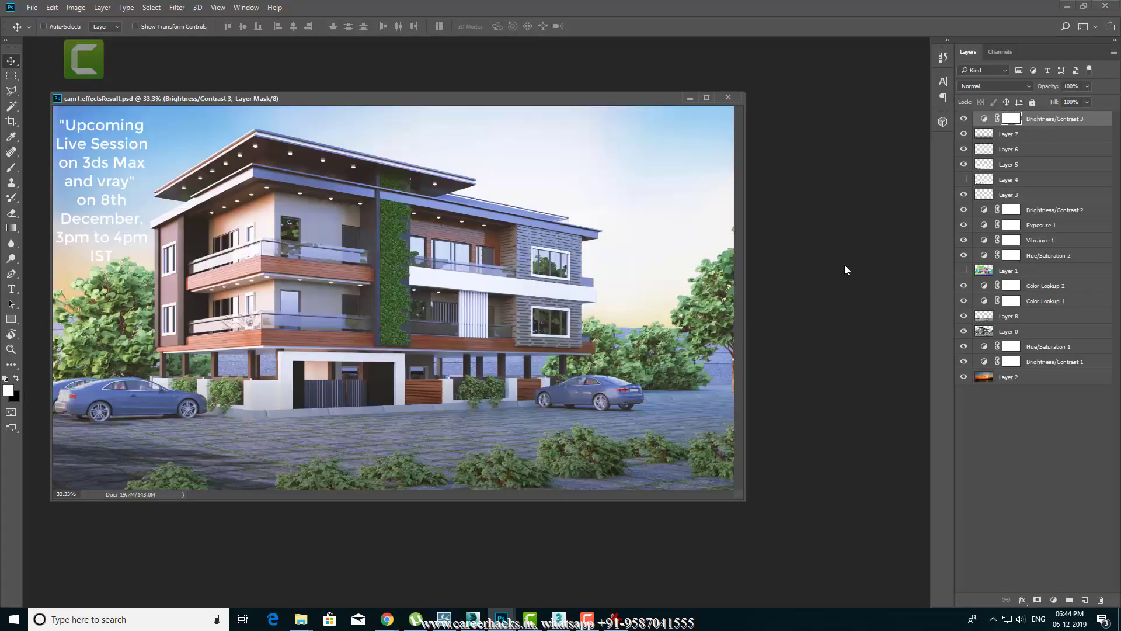
# Step: Open TreePNG.png from the Desktop in Photoshop as its own floating window
pyautogui.hotkey('ctrl', 'o')
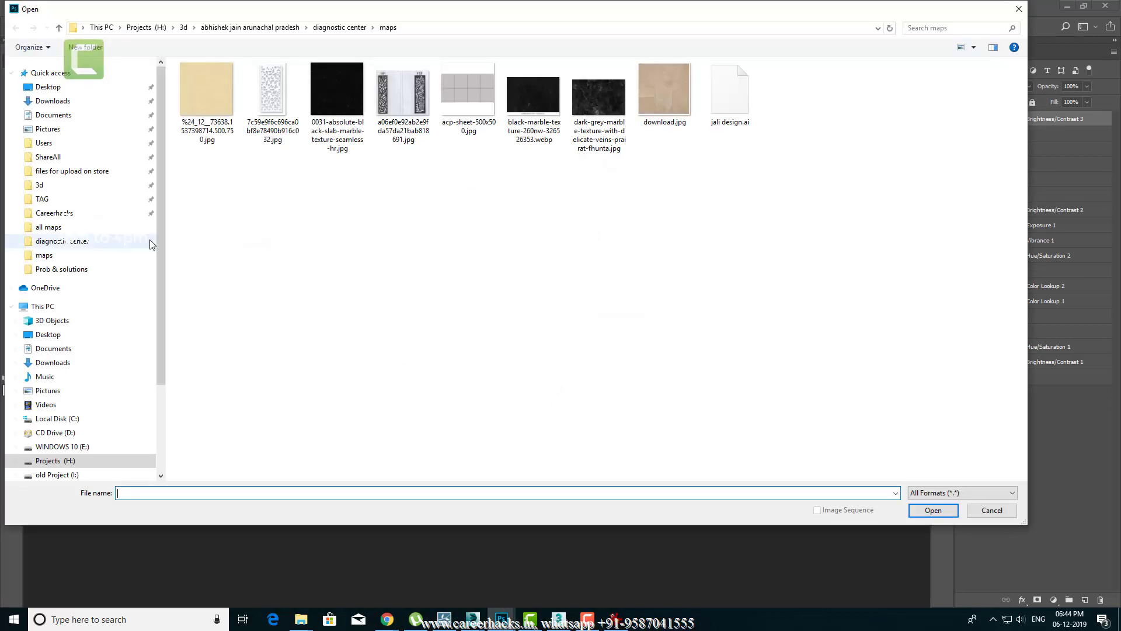
pyautogui.click(48, 86)
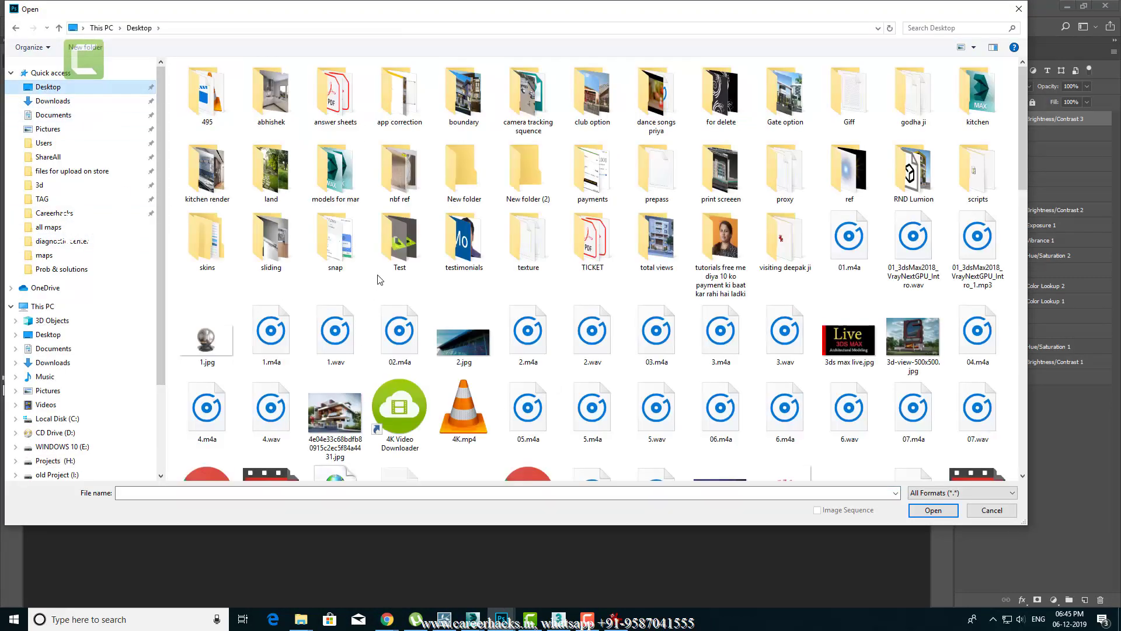
pyautogui.write('tree')
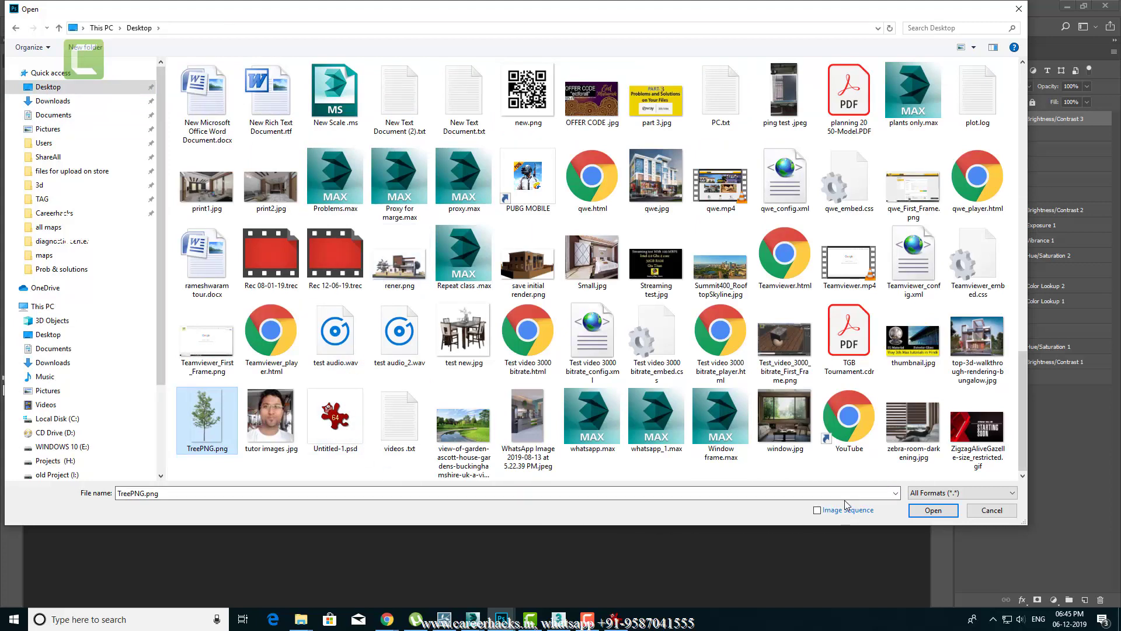
pyautogui.click(518, 494)
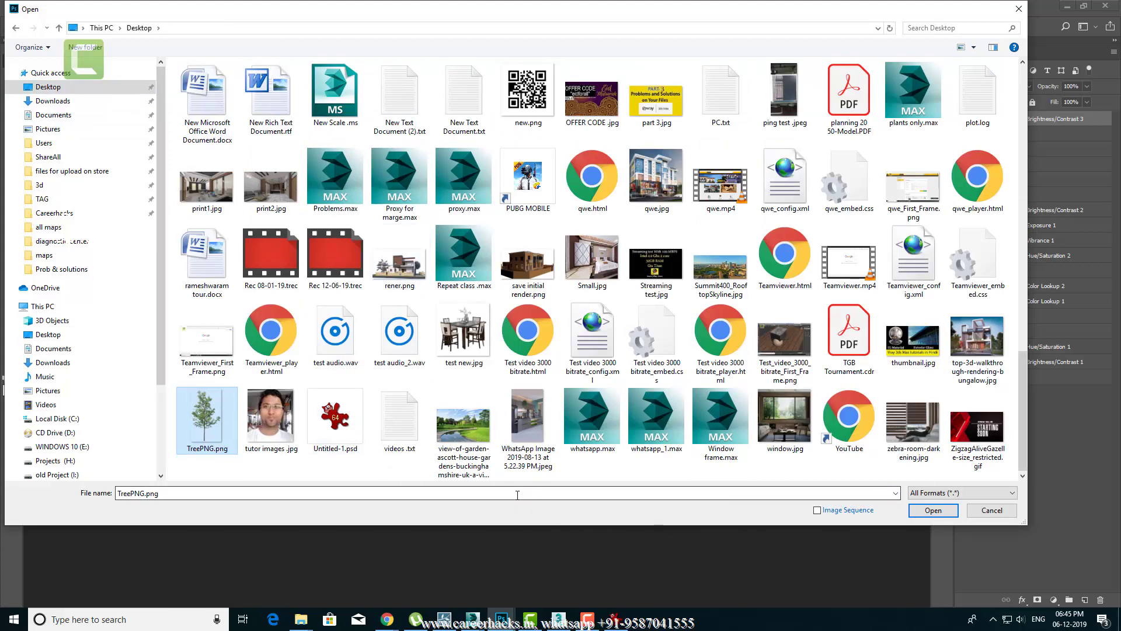
pyautogui.click(933, 510)
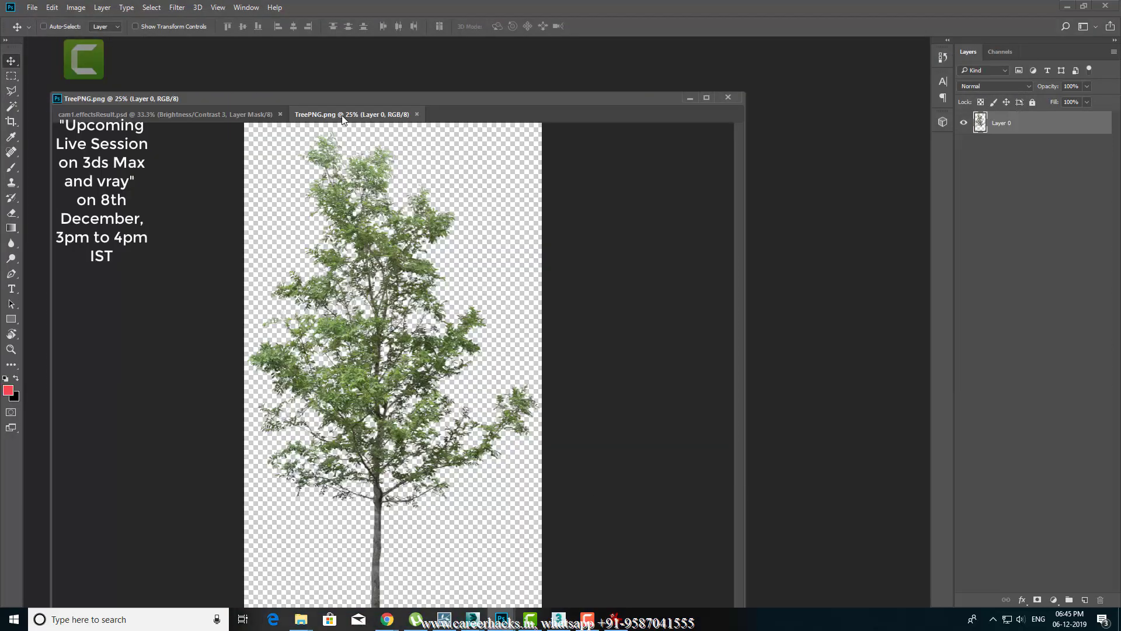
pyautogui.moveTo(344, 115); pyautogui.dragTo(458, 170)
pyautogui.click(615, 620)
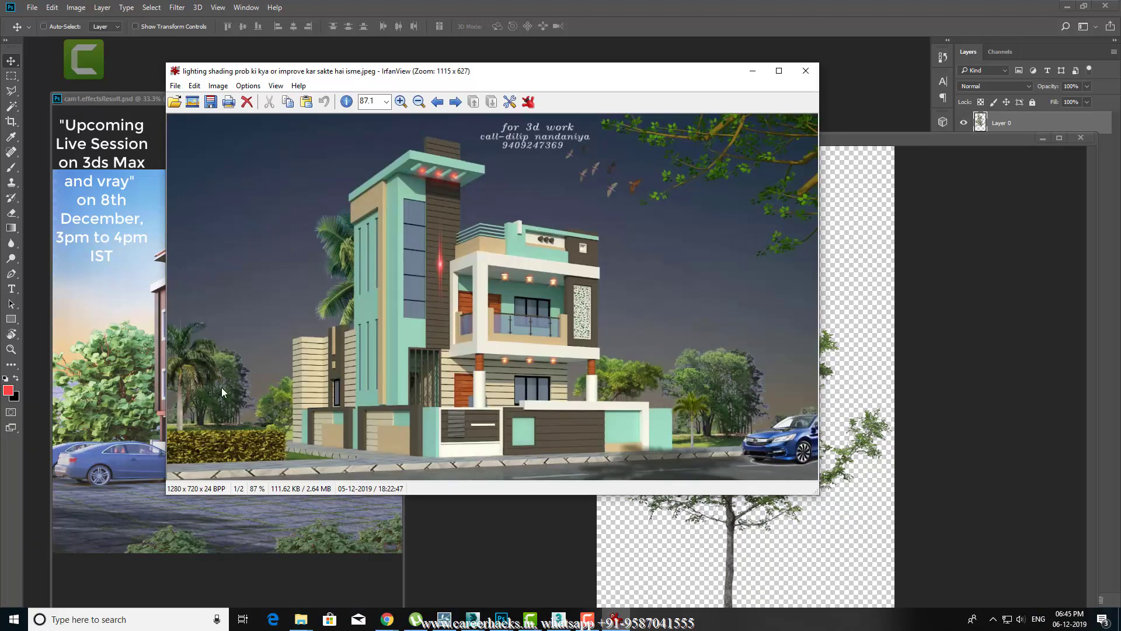
pyautogui.scroll(1, 219, 408)
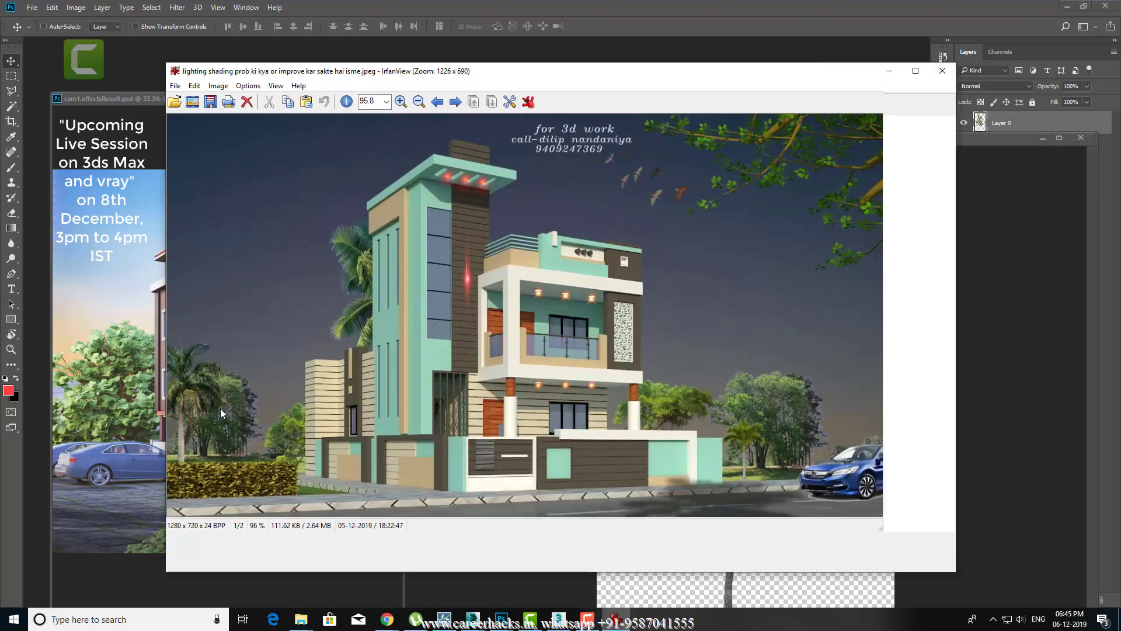
pyautogui.scroll(1, 219, 408)
pyautogui.scroll(1, 218, 446)
pyautogui.click(10, 513)
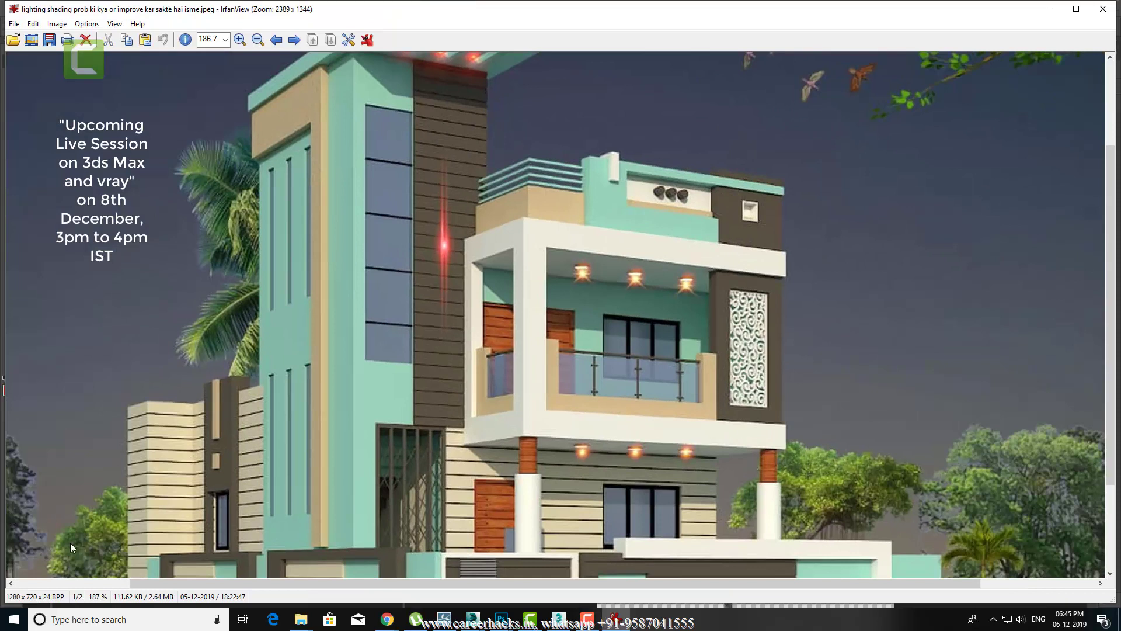
pyautogui.moveTo(265, 580); pyautogui.dragTo(151, 581)
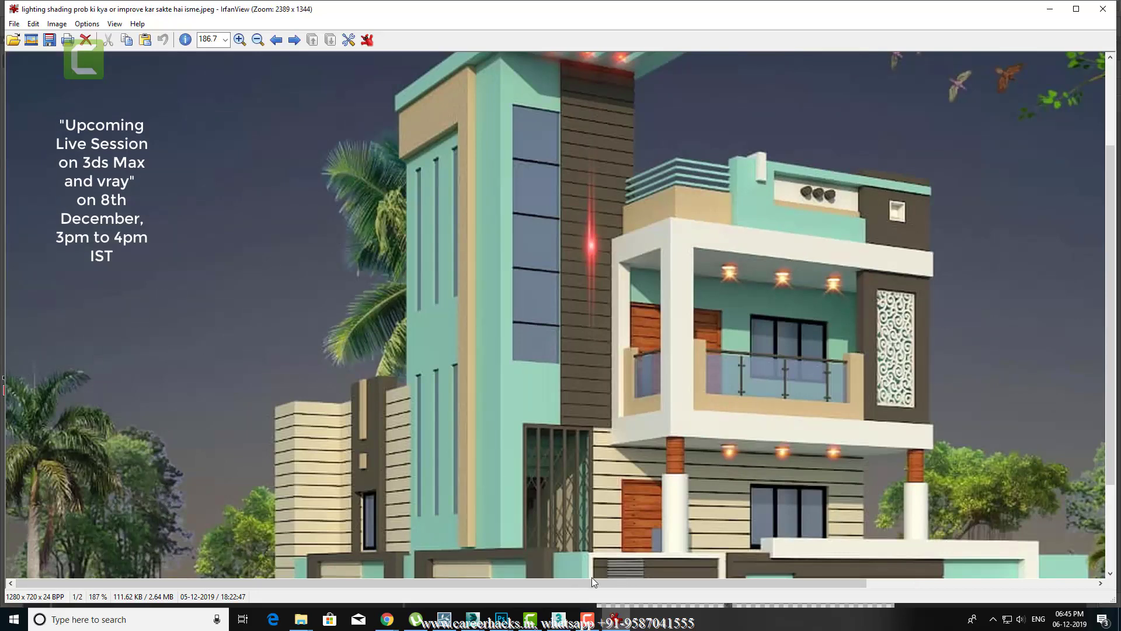
pyautogui.moveTo(591, 581); pyautogui.dragTo(820, 581)
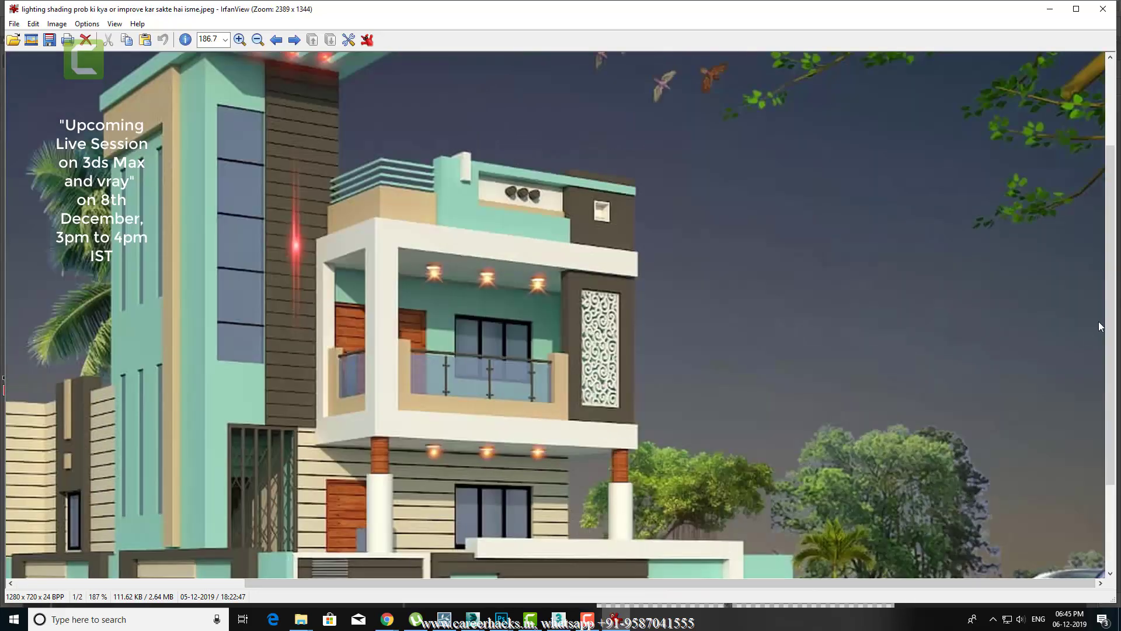
pyautogui.moveTo(1110, 327); pyautogui.dragTo(1110, 410)
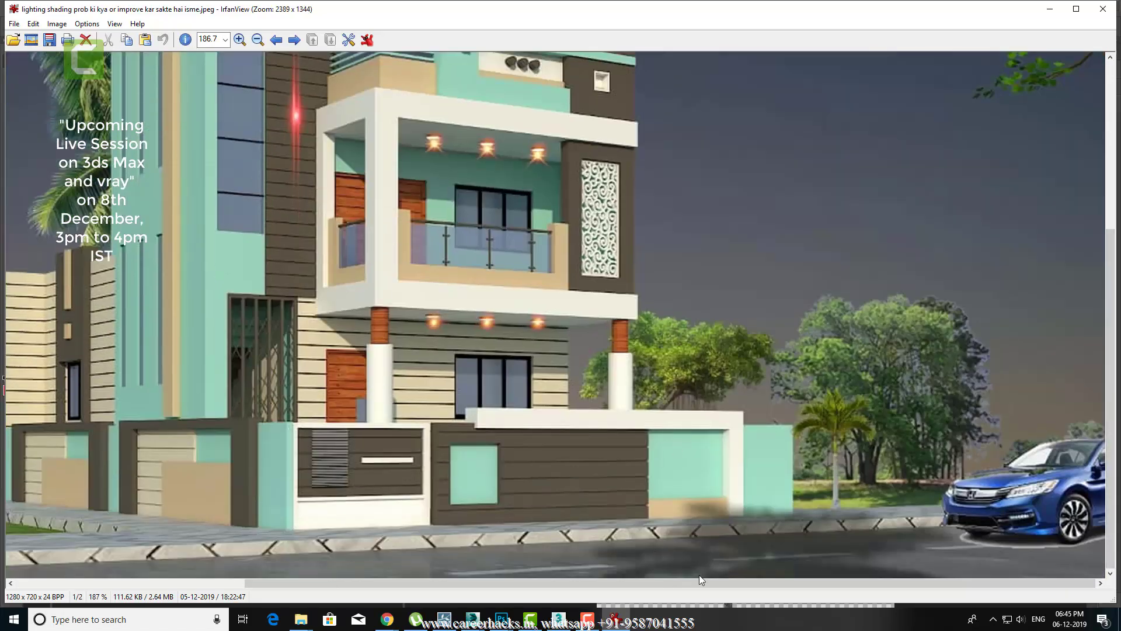
pyautogui.moveTo(1110, 296); pyautogui.dragTo(1110, 155)
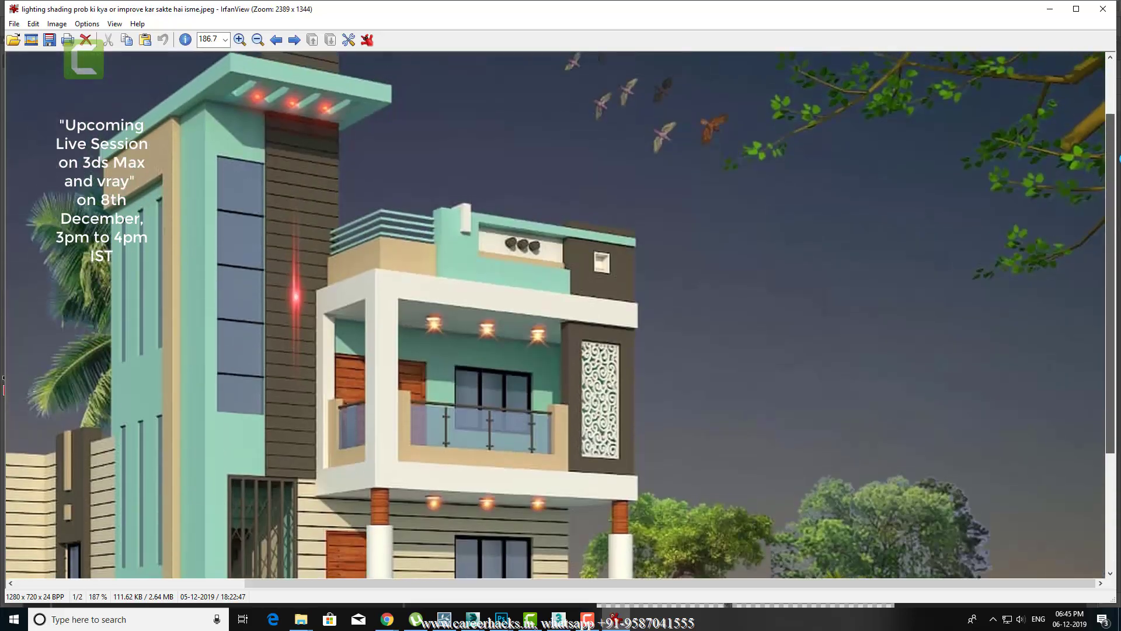
pyautogui.moveTo(703, 583); pyautogui.dragTo(474, 584)
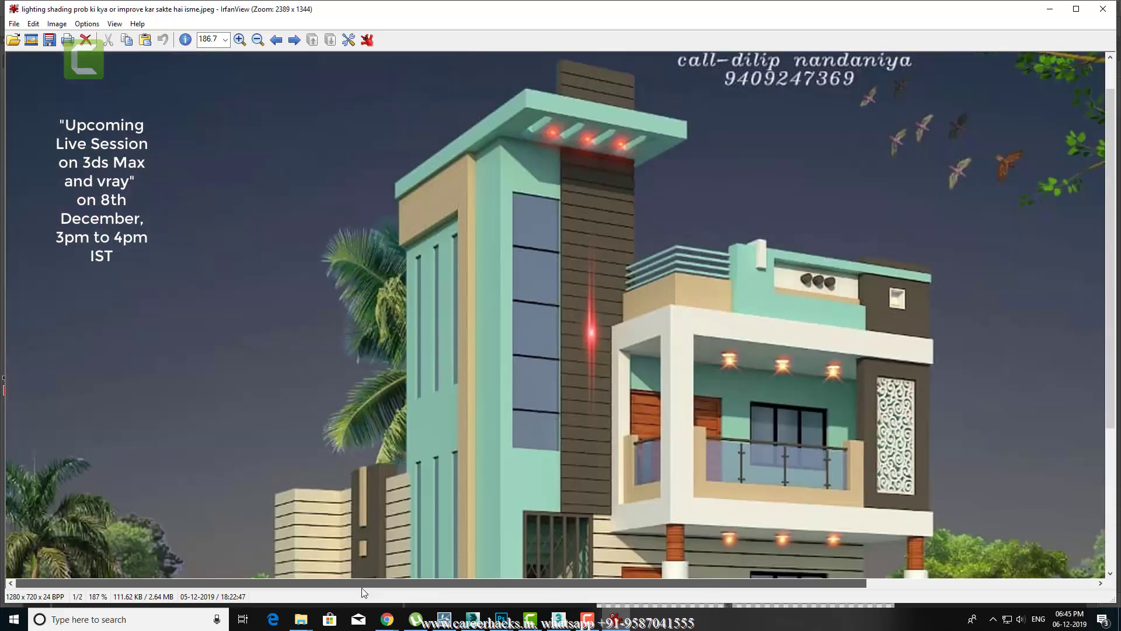
pyautogui.click(1102, 9)
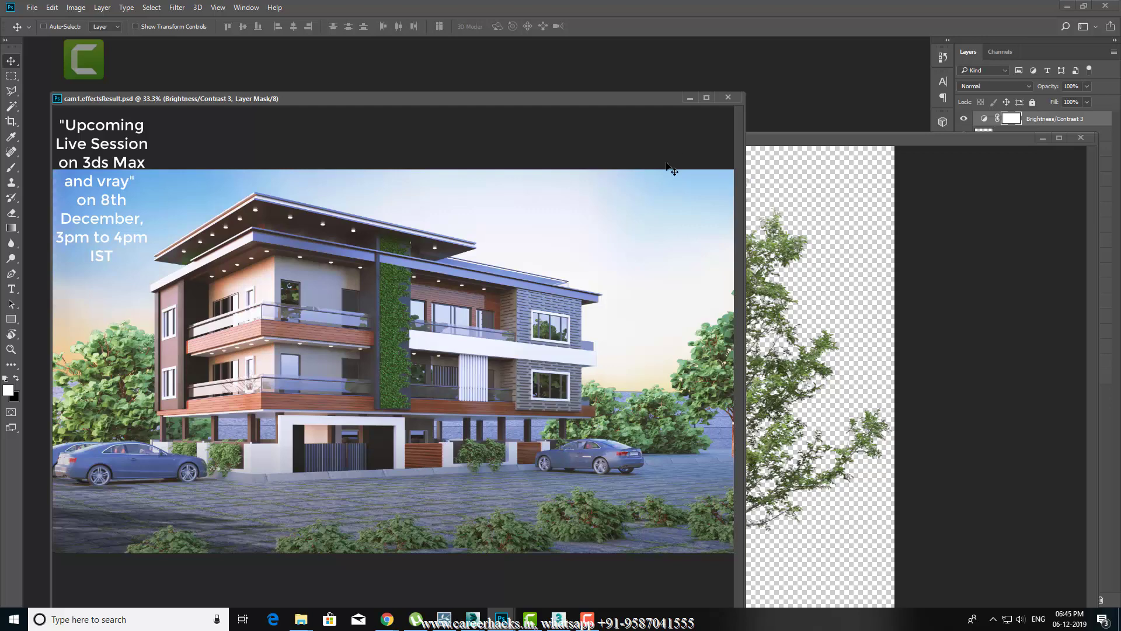
# Step: Copy the tree cutout into the composite and scale it to about a third
pyautogui.click(808, 156)
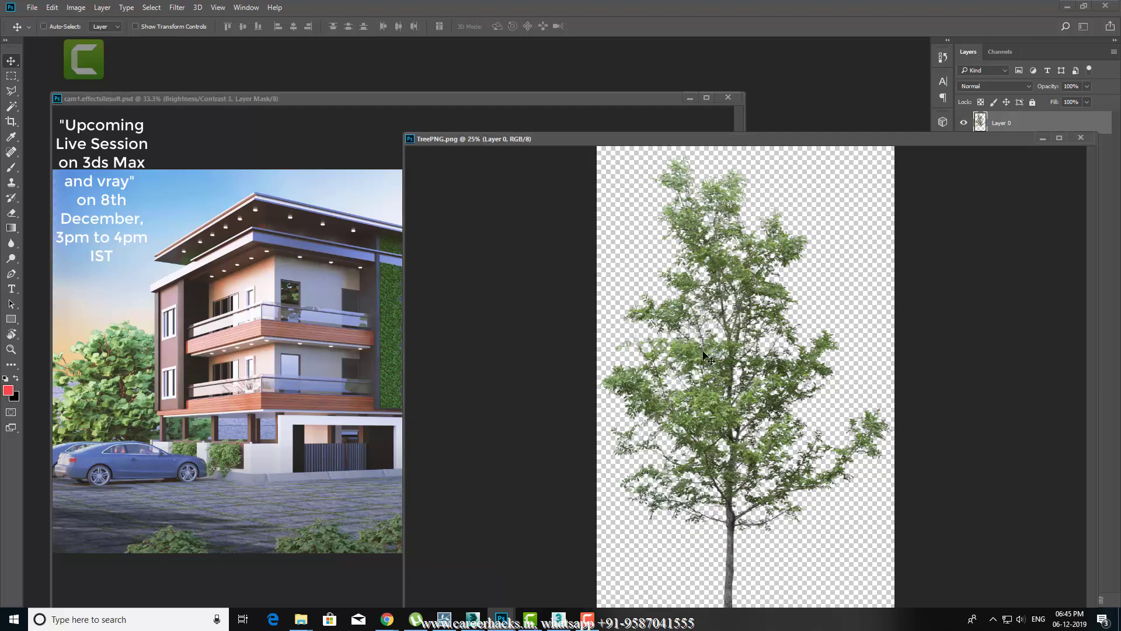
pyautogui.moveTo(706, 368)
pyautogui.mouseDown()
pyautogui.moveTo(306, 356)
pyautogui.moveTo(315, 407)
pyautogui.mouseUp()
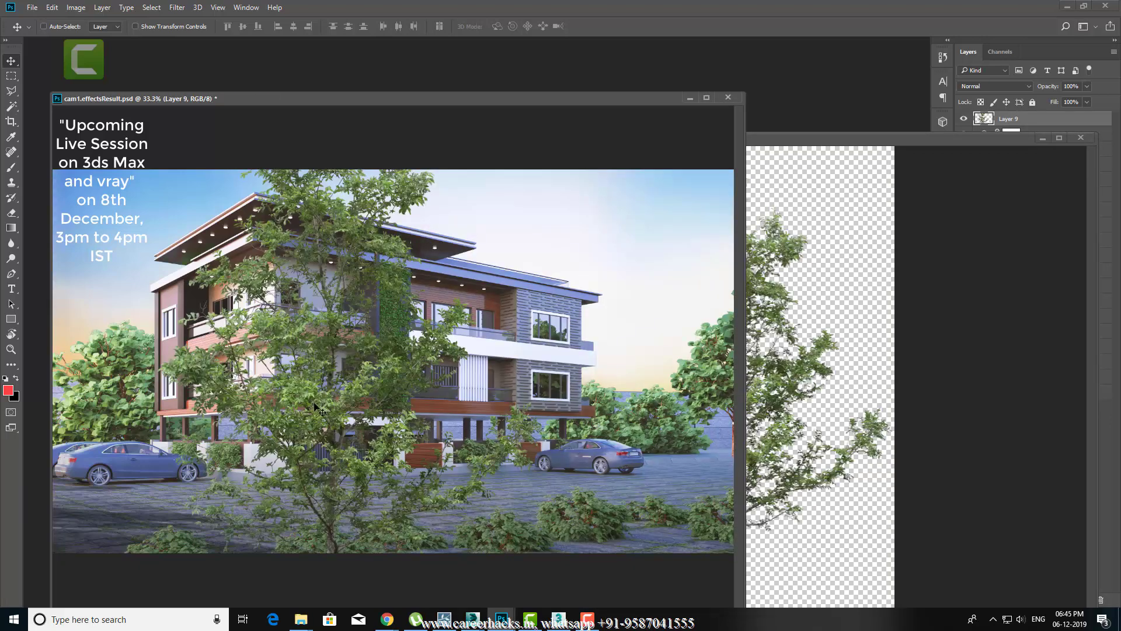
pyautogui.moveTo(402, 407); pyautogui.dragTo(461, 407)
pyautogui.hotkey('ctrl', 't')
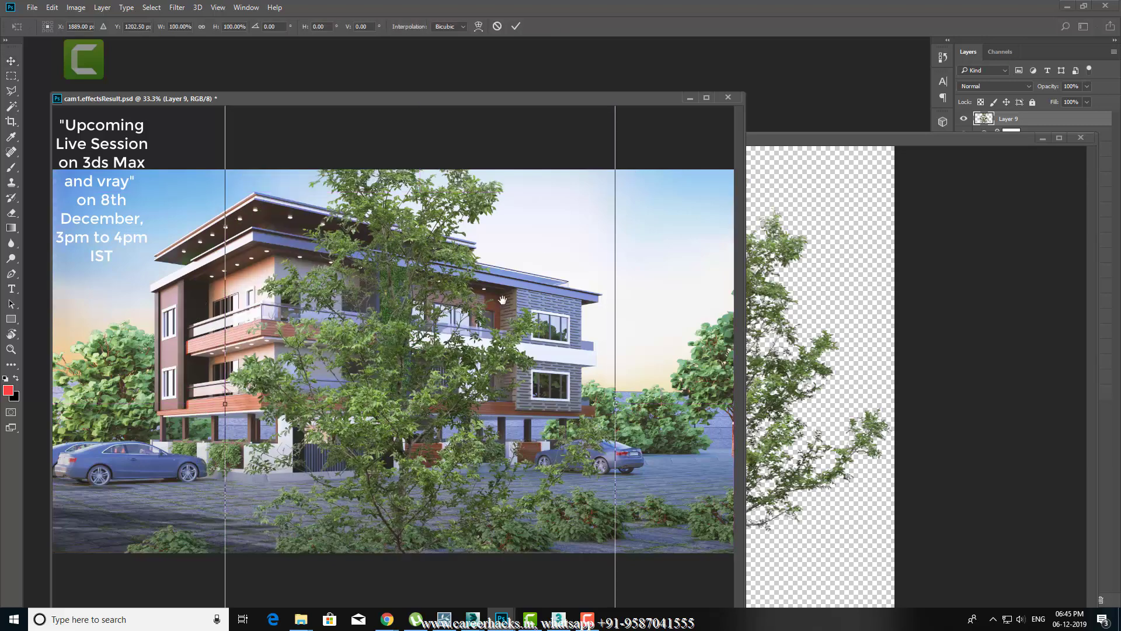
pyautogui.hotkey('ctrl', '-')
pyautogui.moveTo(559, 144); pyautogui.dragTo(467, 251)
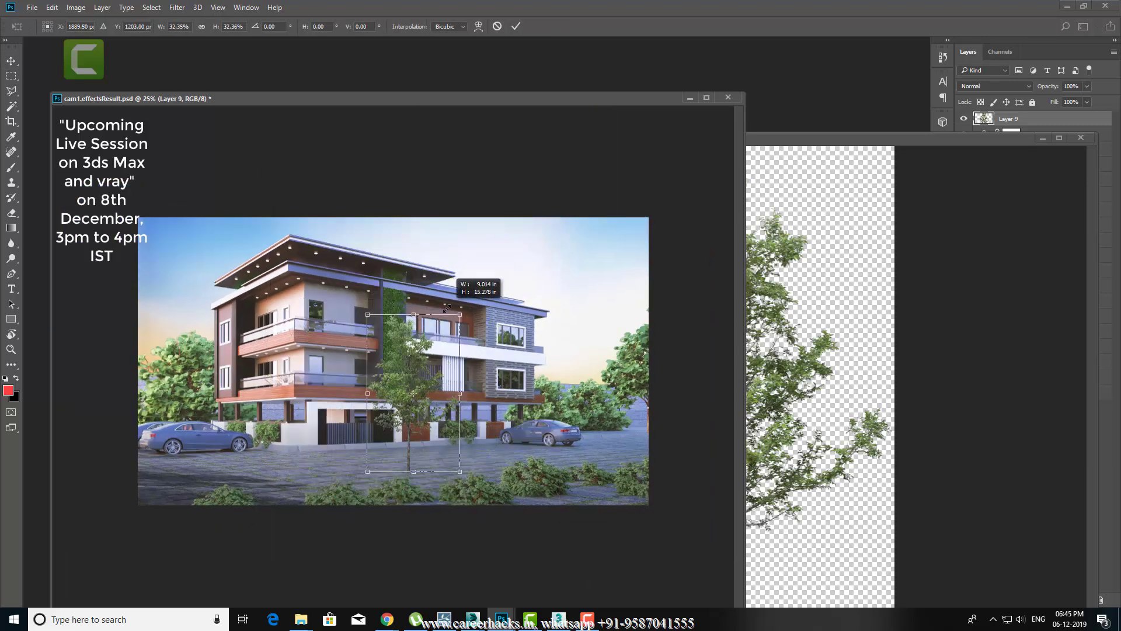
pyautogui.moveTo(444, 349); pyautogui.dragTo(630, 312)
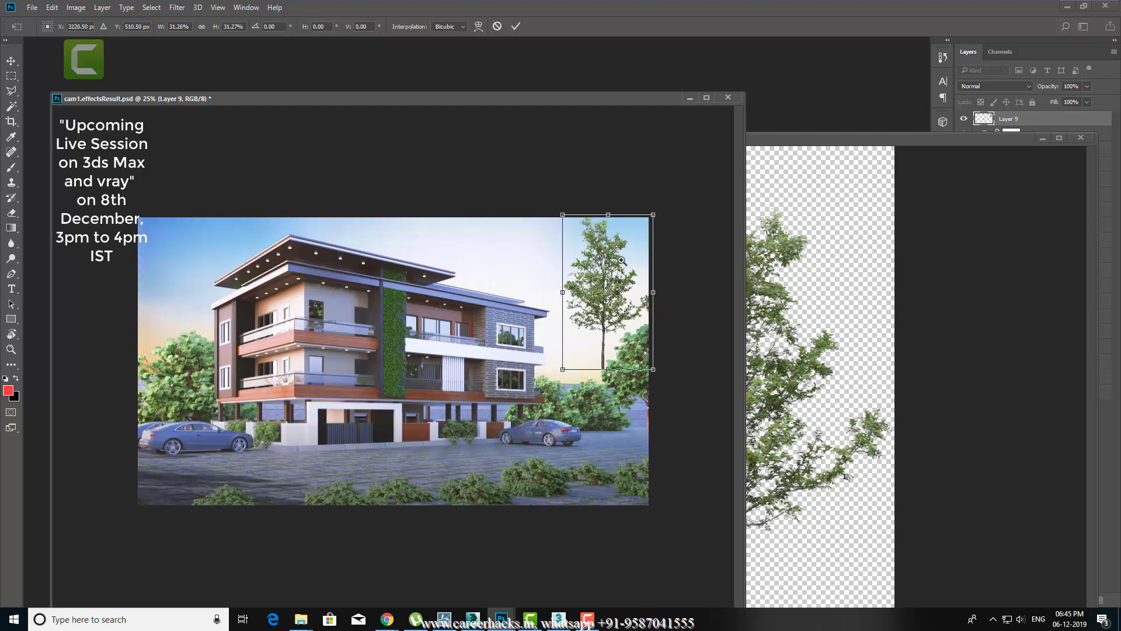
pyautogui.hotkey('ctrl', '+')
pyautogui.hotkey('ctrl', '+')
pyautogui.hotkey('ctrl', '+')
# Step: Position the small tree beside the building and commit the transform
pyautogui.keyDown('alt'); pyautogui.scroll(1, 614, 294); pyautogui.keyUp('alt')
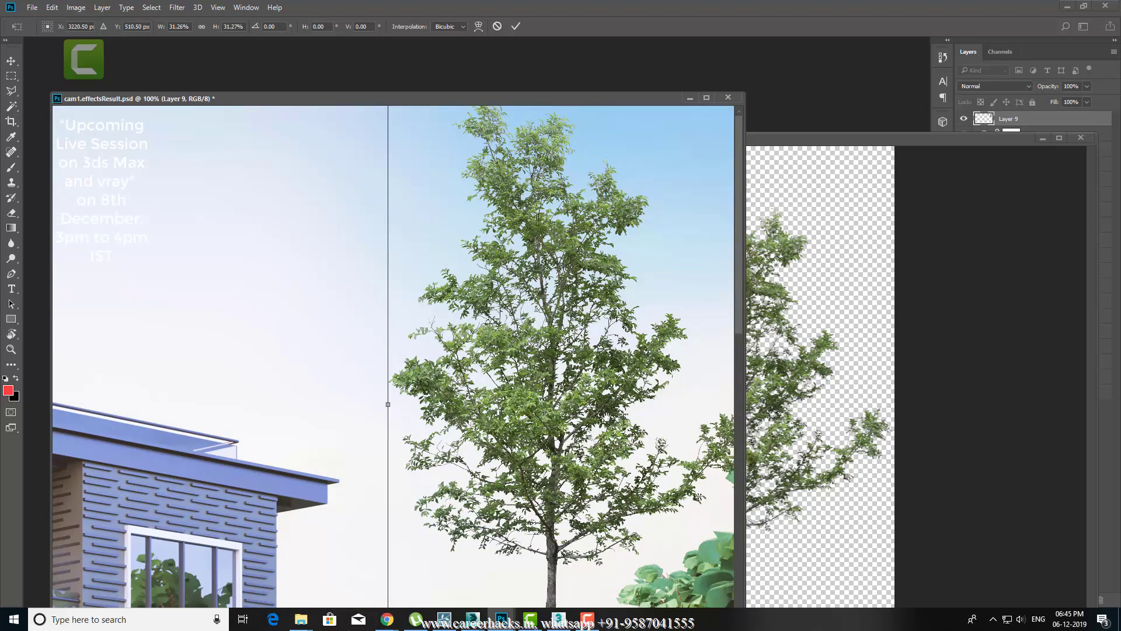
pyautogui.scroll(-3, 471, 412)
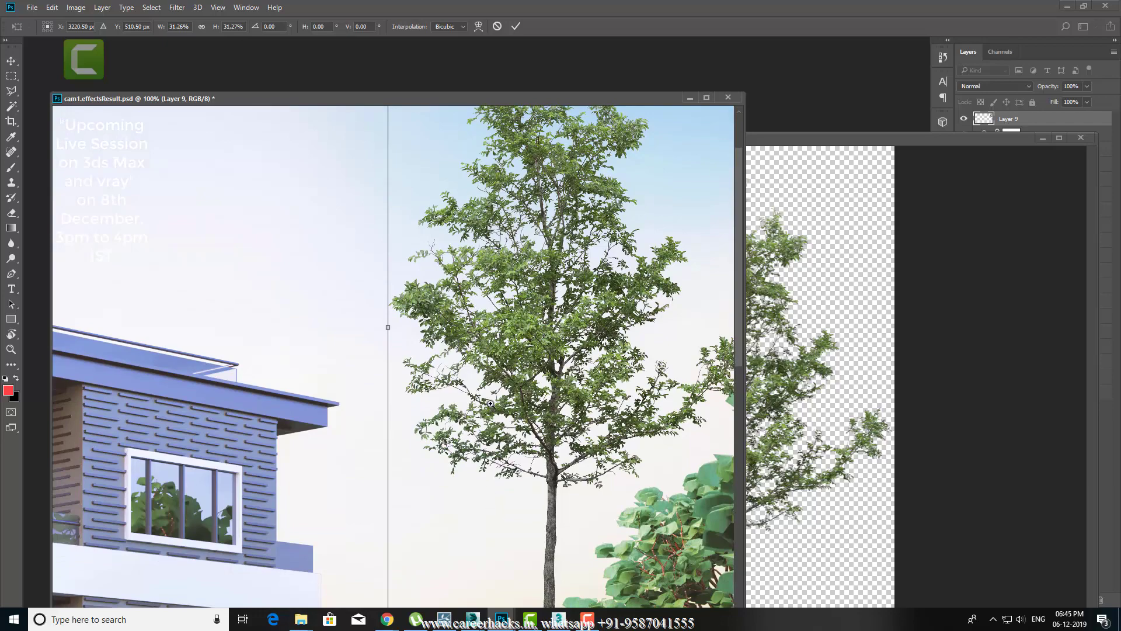
pyautogui.keyDown('alt'); pyautogui.scroll(1, 490, 405); pyautogui.keyUp('alt')
pyautogui.keyDown('alt'); pyautogui.scroll(-1, 563, 255); pyautogui.keyUp('alt')
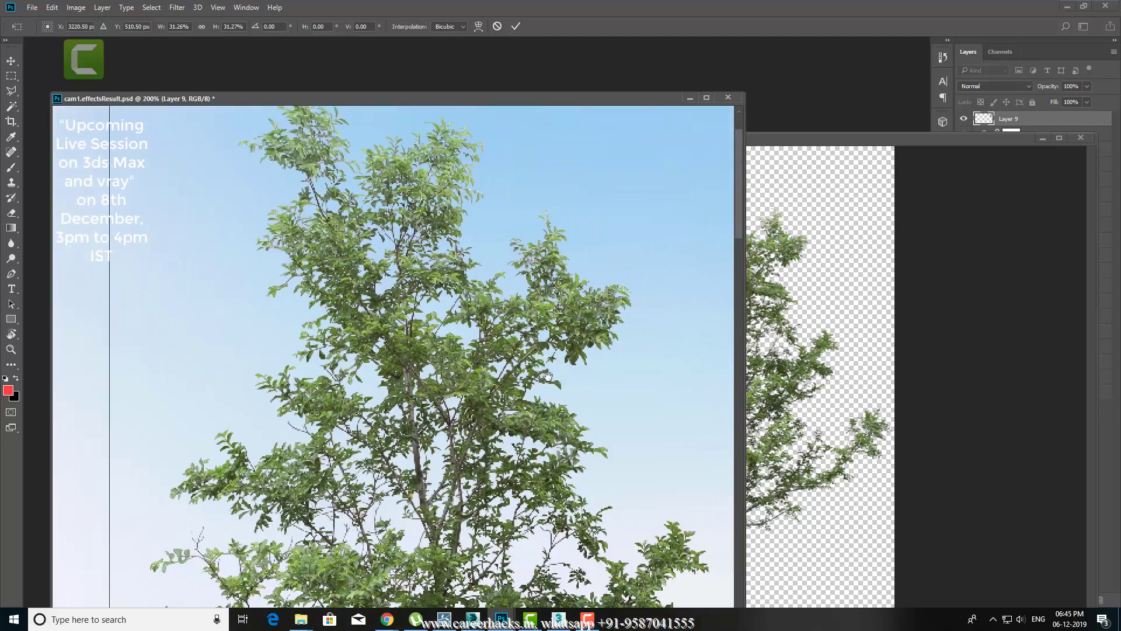
pyautogui.keyDown('alt'); pyautogui.scroll(-1, 433, 373); pyautogui.keyUp('alt')
pyautogui.keyDown('alt'); pyautogui.scroll(-1, 433, 372); pyautogui.keyUp('alt')
pyautogui.keyDown('alt'); pyautogui.scroll(-1, 432, 372); pyautogui.keyUp('alt')
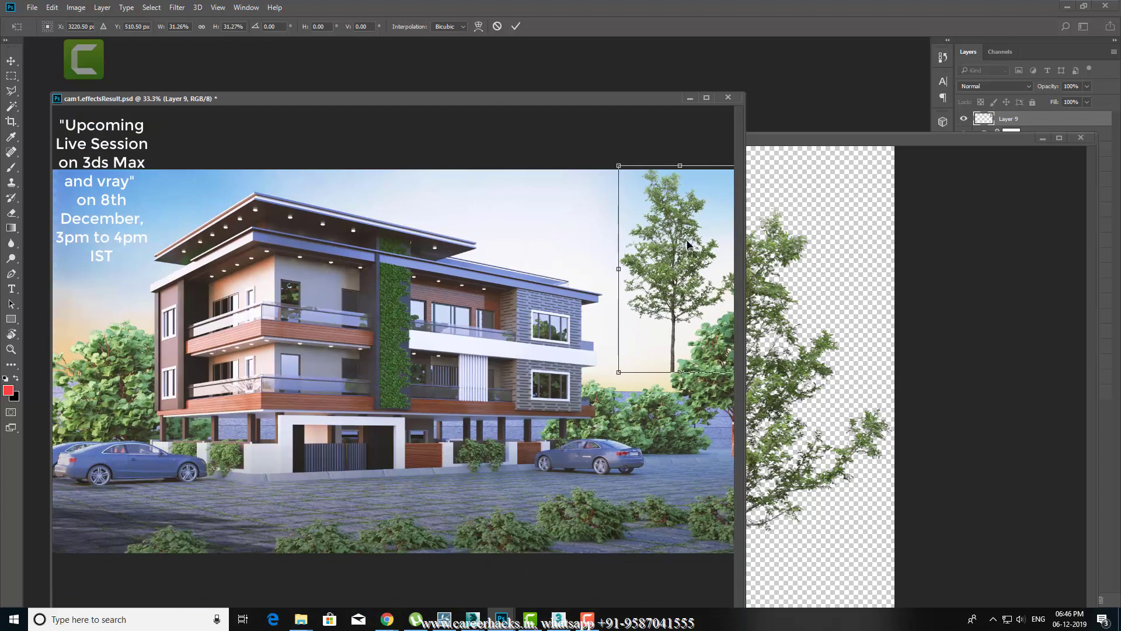
pyautogui.moveTo(689, 233); pyautogui.dragTo(646, 246)
pyautogui.keyDown('alt'); pyautogui.scroll(2, 678, 233); pyautogui.keyUp('alt')
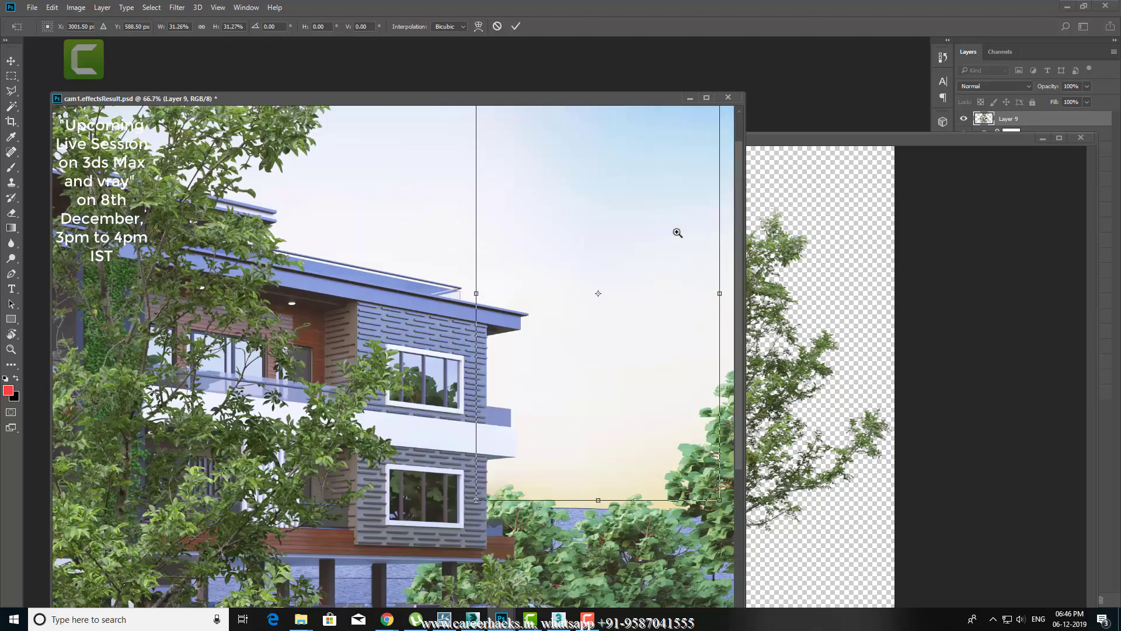
pyautogui.press('Return')
# Step: Remove the tree placement from the building composite
pyautogui.keyDown('alt'); pyautogui.scroll(2, 597, 169); pyautogui.keyUp('alt')
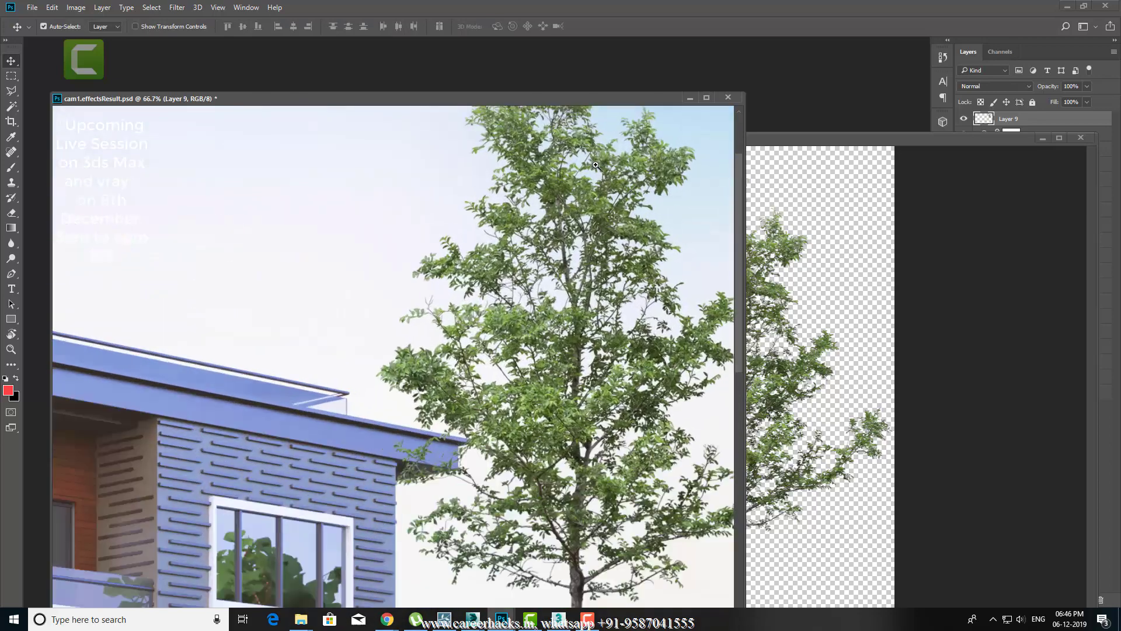
pyautogui.keyDown('alt'); pyautogui.scroll(2, 572, 234); pyautogui.keyUp('alt')
pyautogui.keyDown('alt'); pyautogui.scroll(-1, 549, 291); pyautogui.keyUp('alt')
pyautogui.keyDown('alt'); pyautogui.scroll(-1, 536, 329); pyautogui.keyUp('alt')
pyautogui.keyDown('alt'); pyautogui.scroll(-3, 536, 329); pyautogui.keyUp('alt')
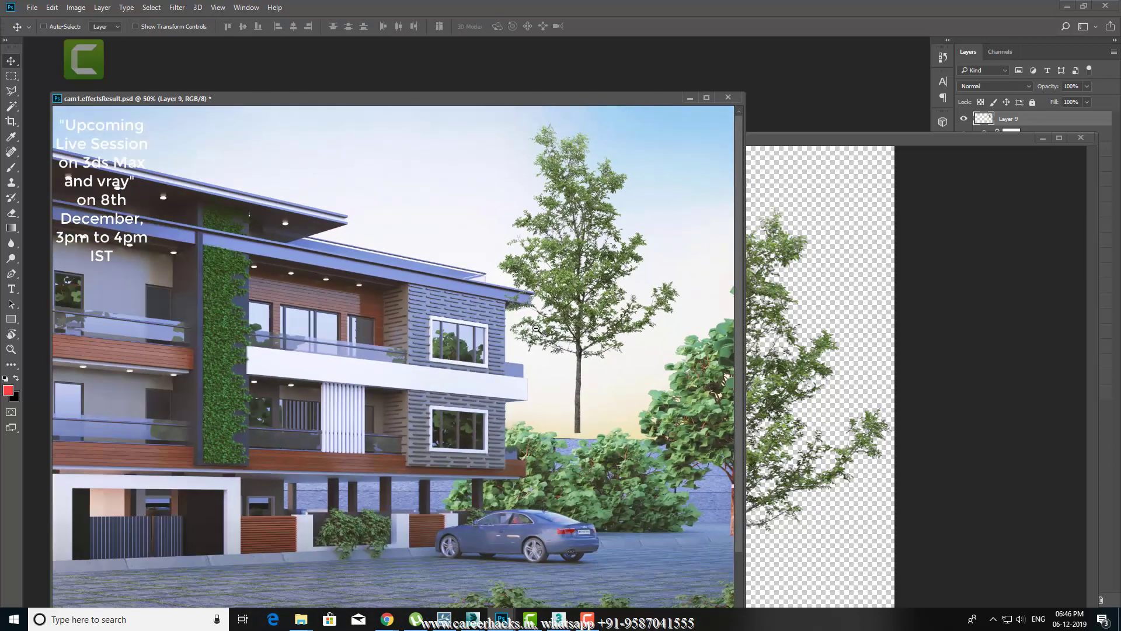
pyautogui.press('Delete')
pyautogui.press('super+e')
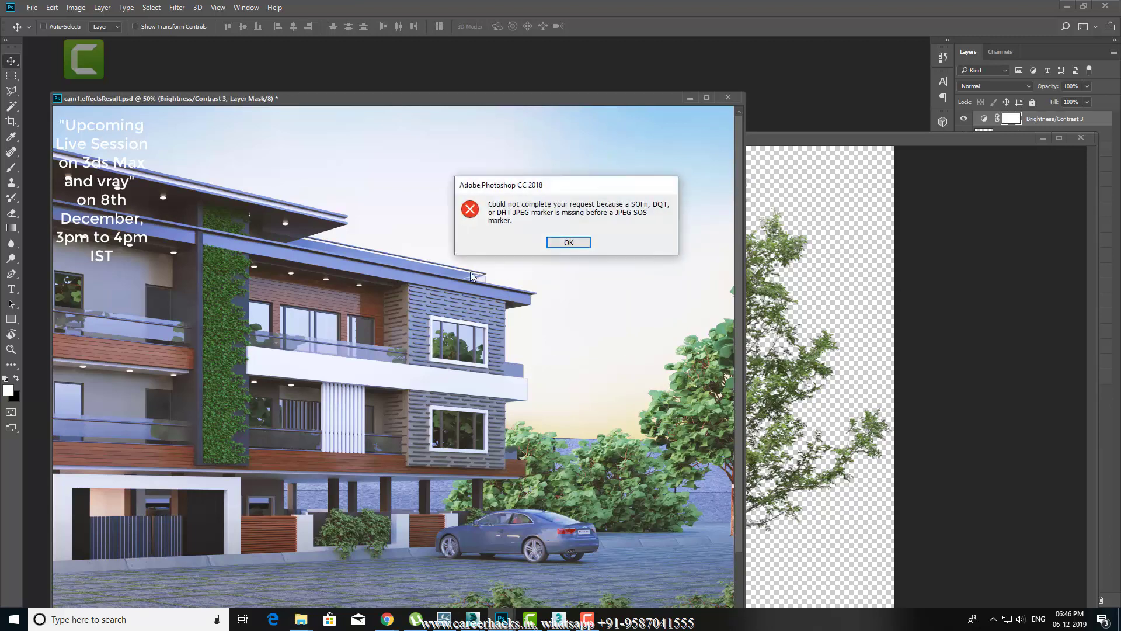
# Step: Dismiss the JPEG marker error, close Paint, and open the house render JPEG in Photoshop
pyautogui.click(566, 243)
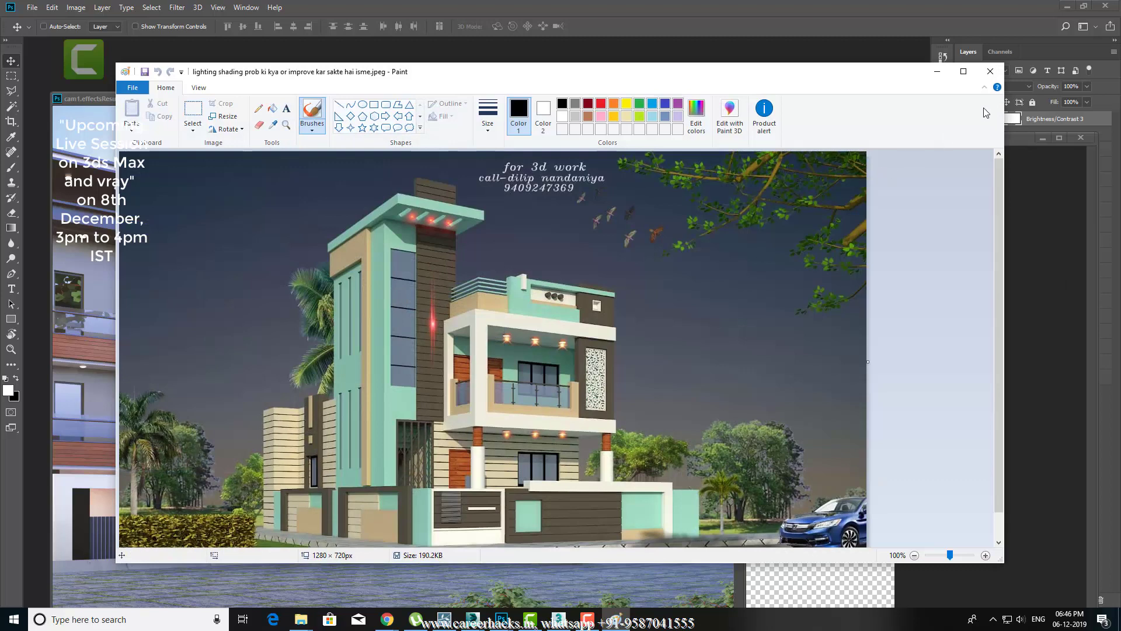
pyautogui.click(991, 71)
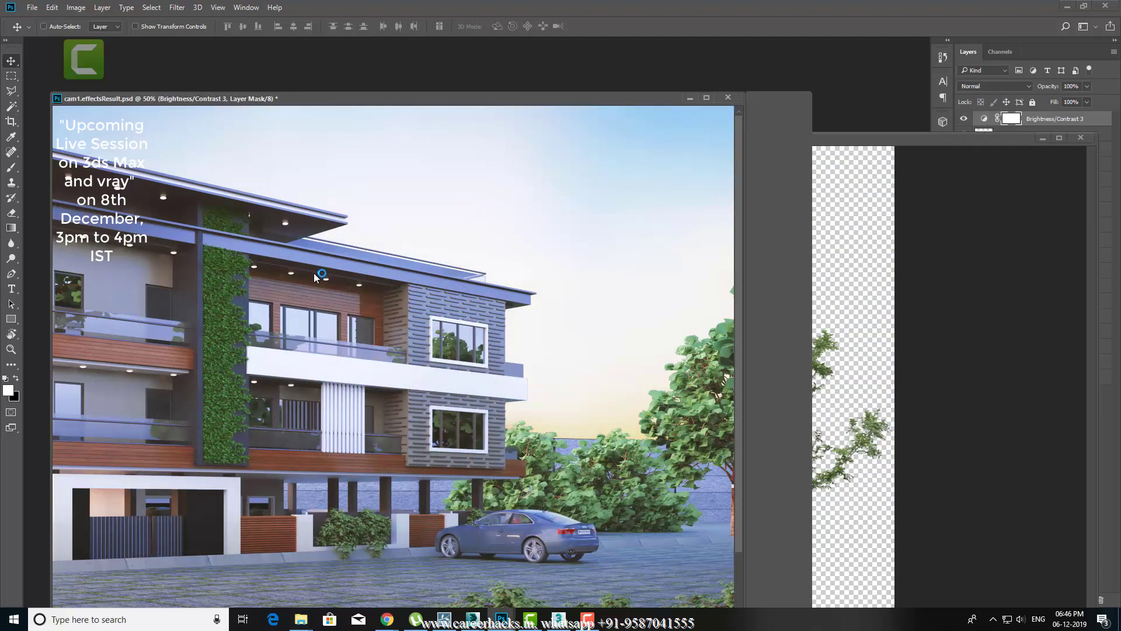
pyautogui.moveTo(501, 619); pyautogui.dragTo(313, 272)
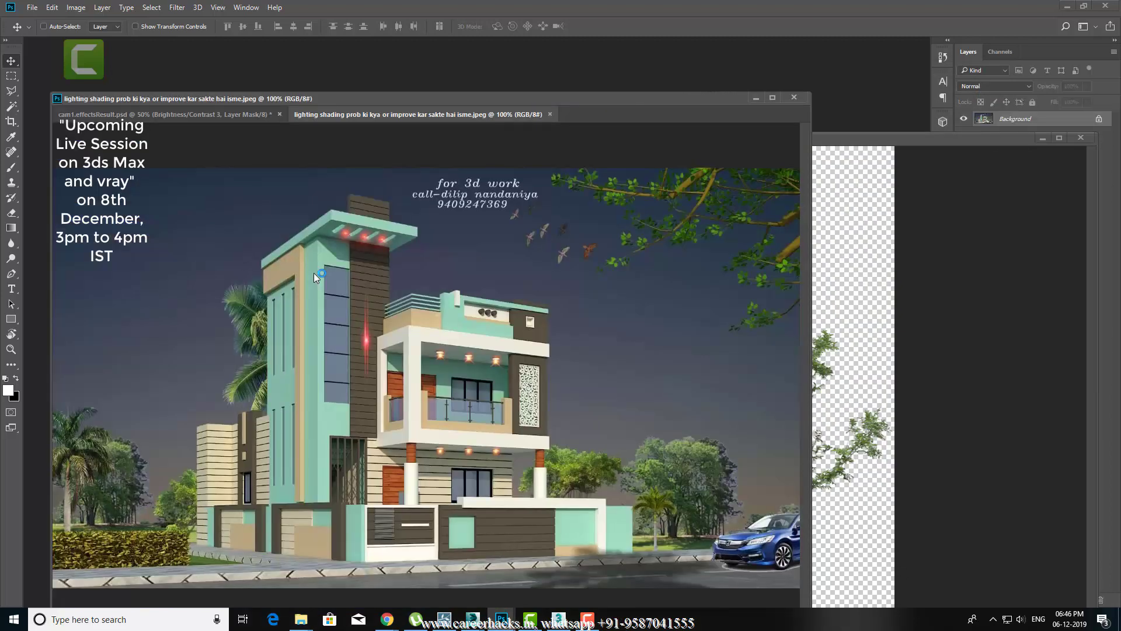
# Step: Copy the tree cutout into the house render and scale it to about 43%
pyautogui.click(846, 135)
pyautogui.moveTo(753, 350); pyautogui.dragTo(359, 360)
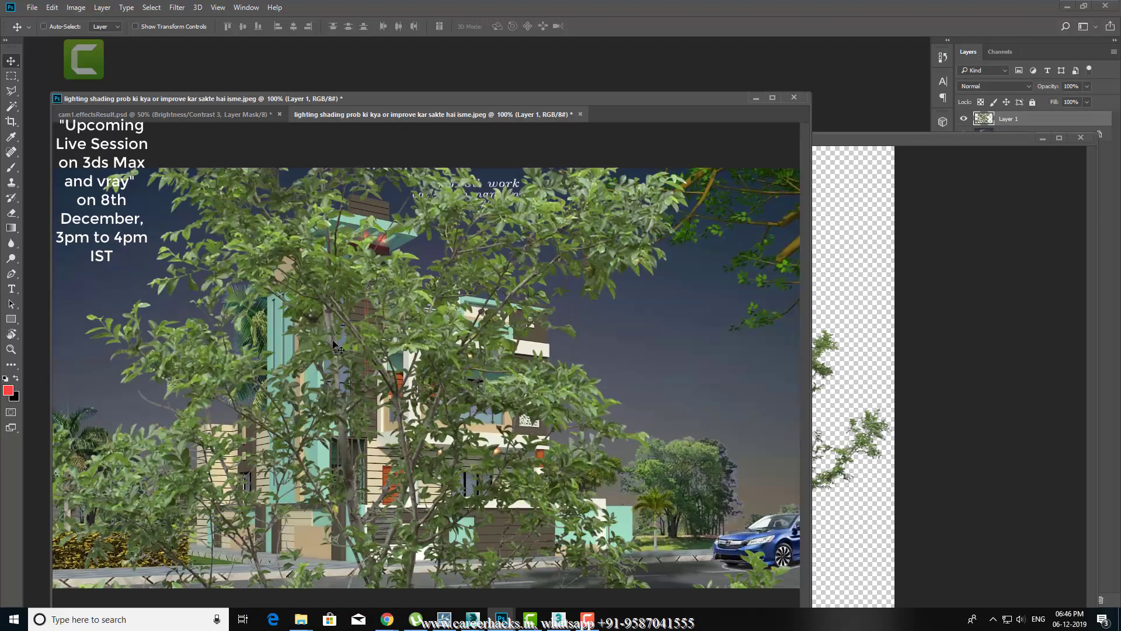
pyautogui.hotkey('ctrl', '-')
pyautogui.hotkey('ctrl', '-')
pyautogui.hotkey('ctrl', 't')
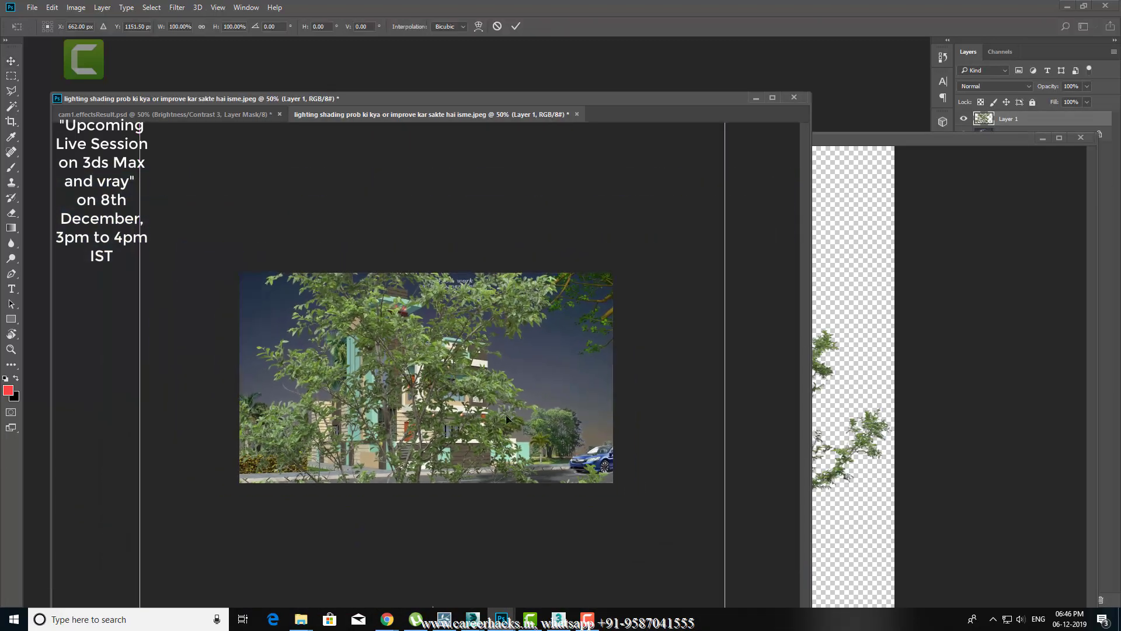
pyautogui.hotkey('ctrl', '-')
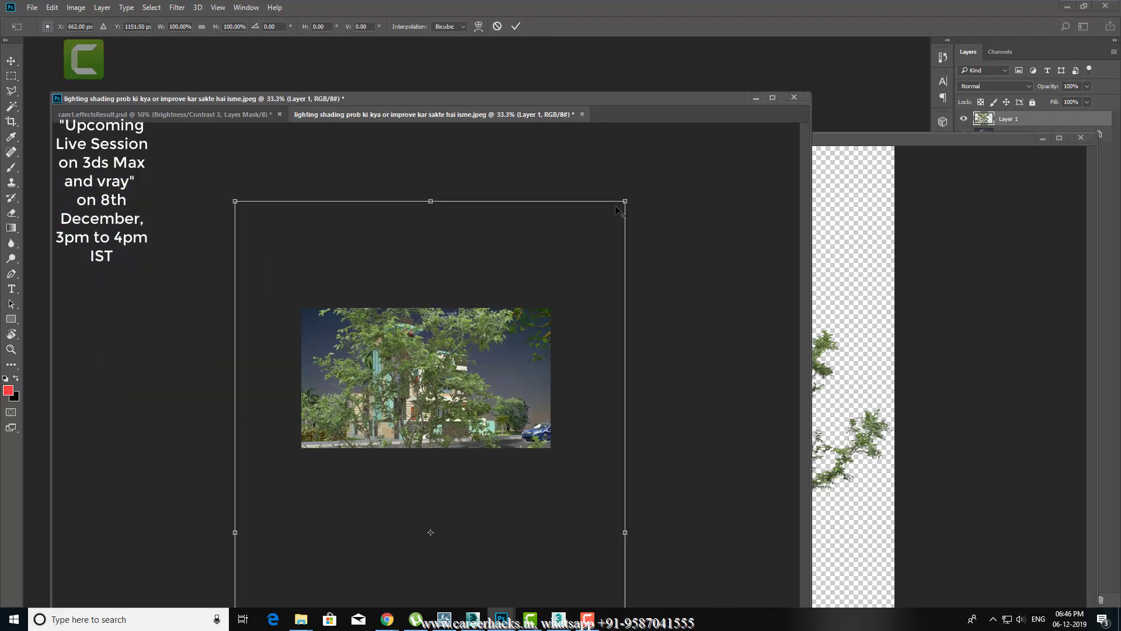
pyautogui.moveTo(618, 213); pyautogui.dragTo(517, 306)
pyautogui.hotkey('ctrl', '+')
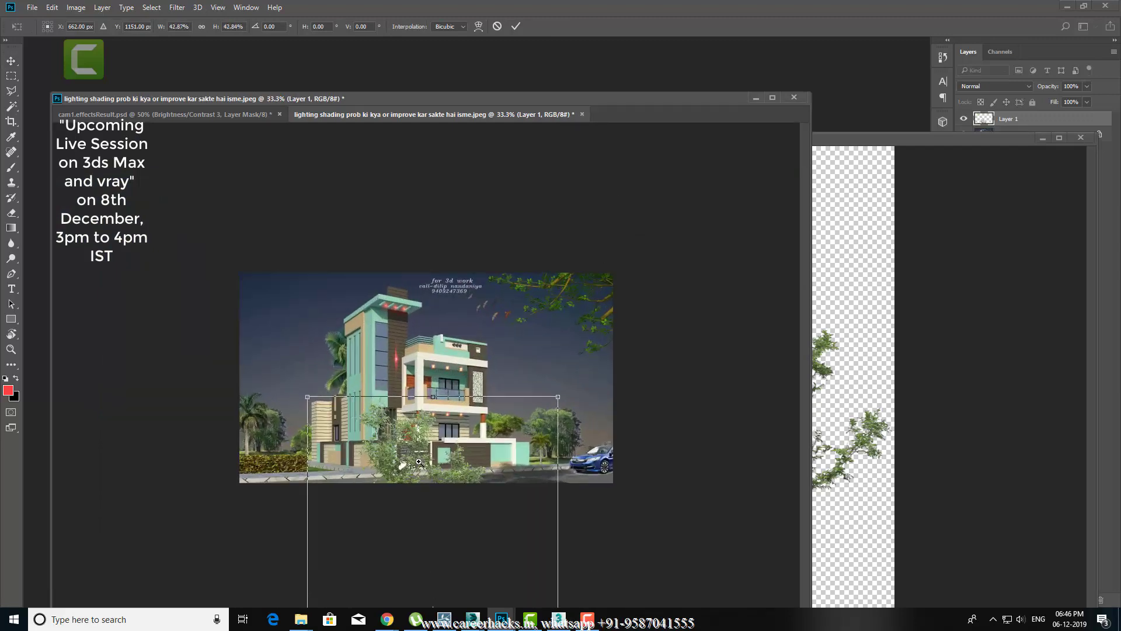
pyautogui.hotkey('ctrl', '+')
pyautogui.moveTo(418, 487); pyautogui.dragTo(213, 306)
# Step: Shrink the tree to about 25% beside the house's left side and commit
pyautogui.hotkey('ctrl', '+')
pyautogui.hotkey('ctrl', '+')
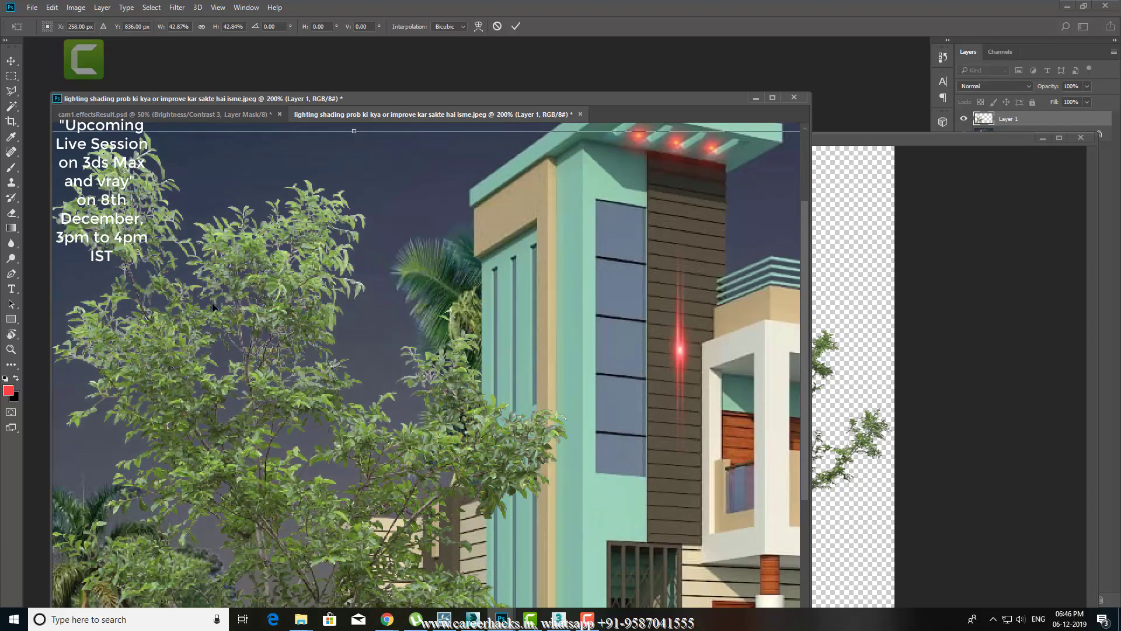
pyautogui.hotkey('ctrl', '-')
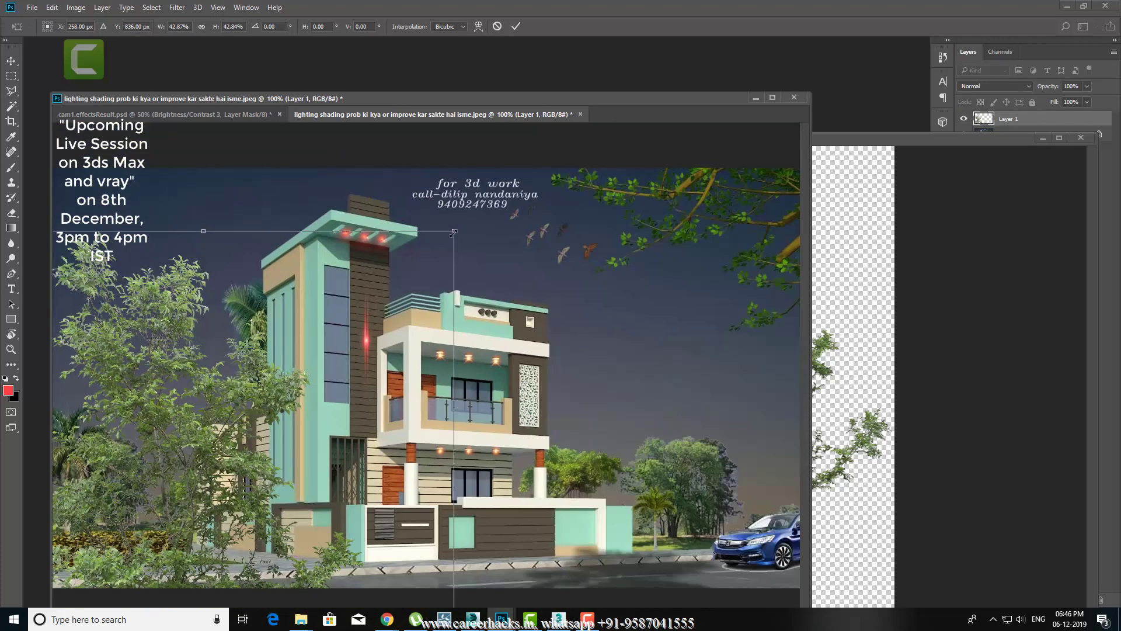
pyautogui.moveTo(454, 232); pyautogui.dragTo(351, 405)
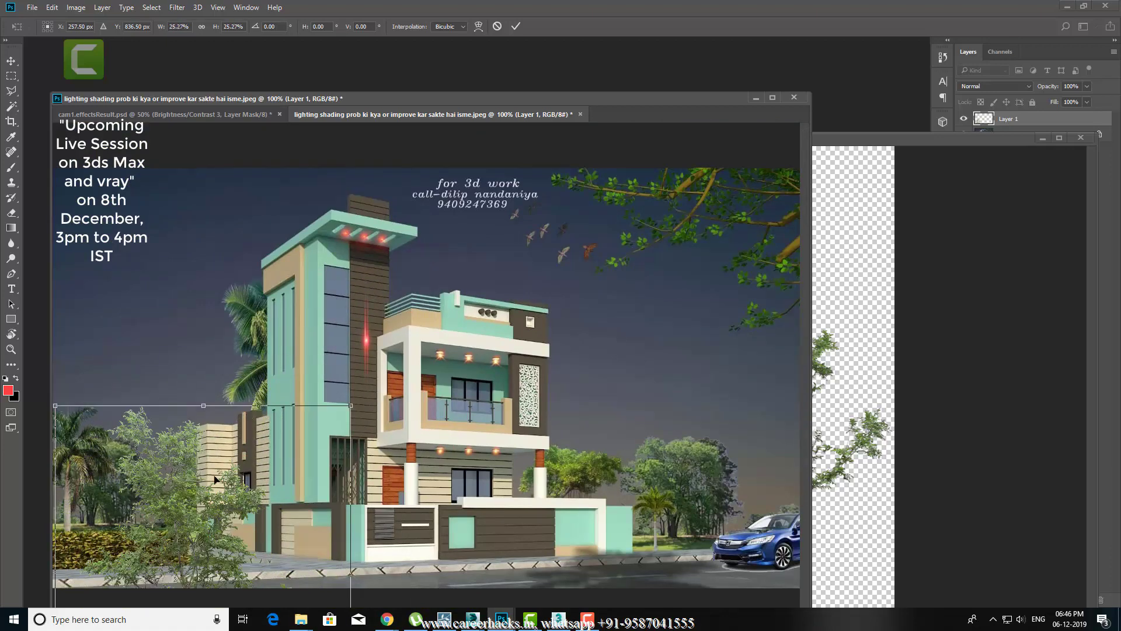
pyautogui.moveTo(214, 479); pyautogui.dragTo(188, 359)
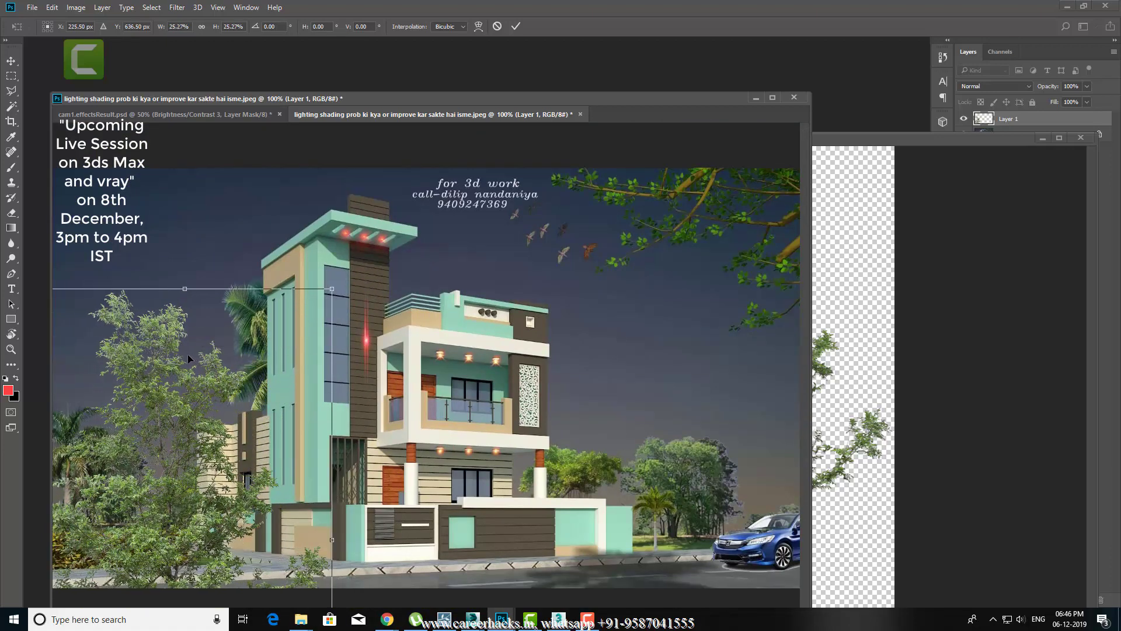
pyautogui.press('Return')
# Step: Inspect the tree edges, minimize the cutout window, and nudge the tree up-left
pyautogui.hotkey('ctrl', '+')
pyautogui.hotkey('ctrl', '+')
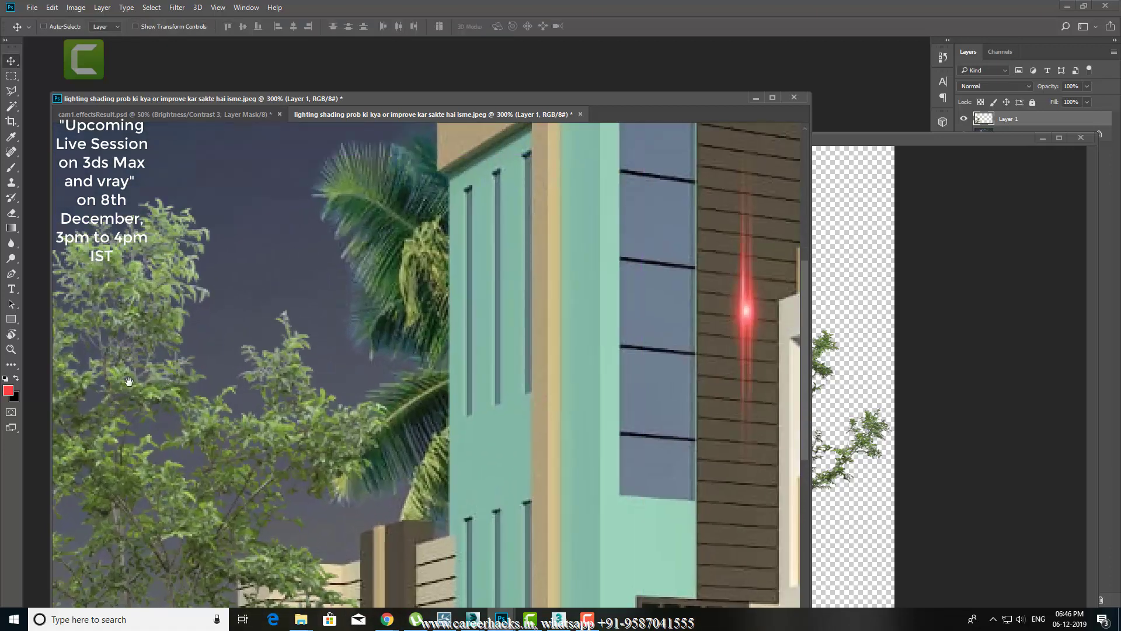
pyautogui.hotkey('ctrl', '+')
pyautogui.hotkey('ctrl', '+')
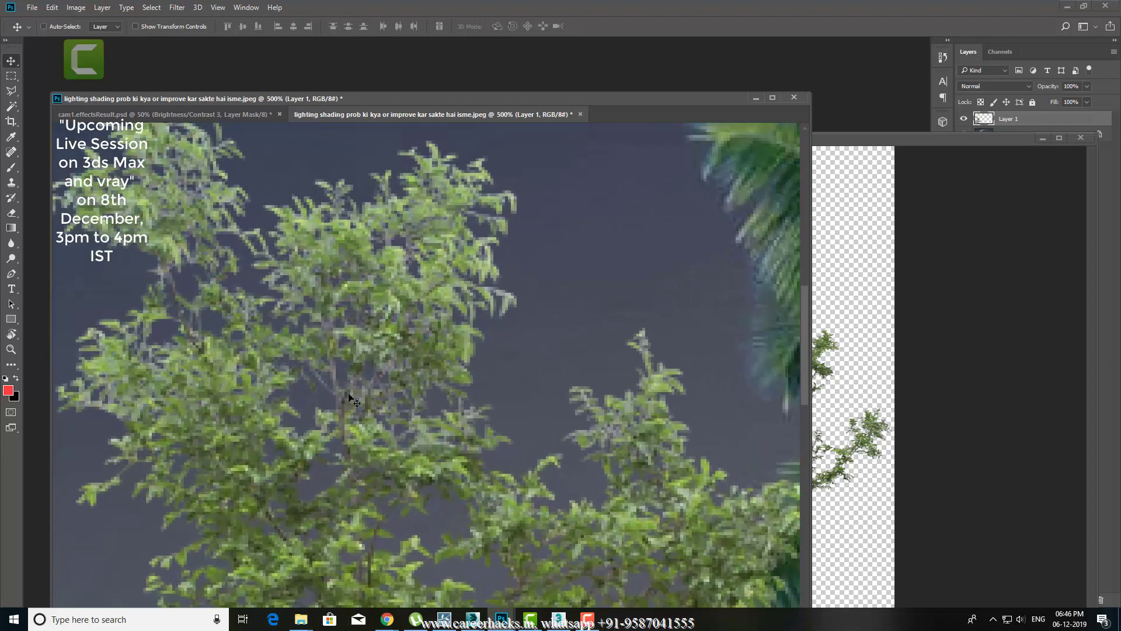
pyautogui.hotkey('ctrl', '-')
pyautogui.hotkey('ctrl', '-')
pyautogui.hotkey('ctrl', '-')
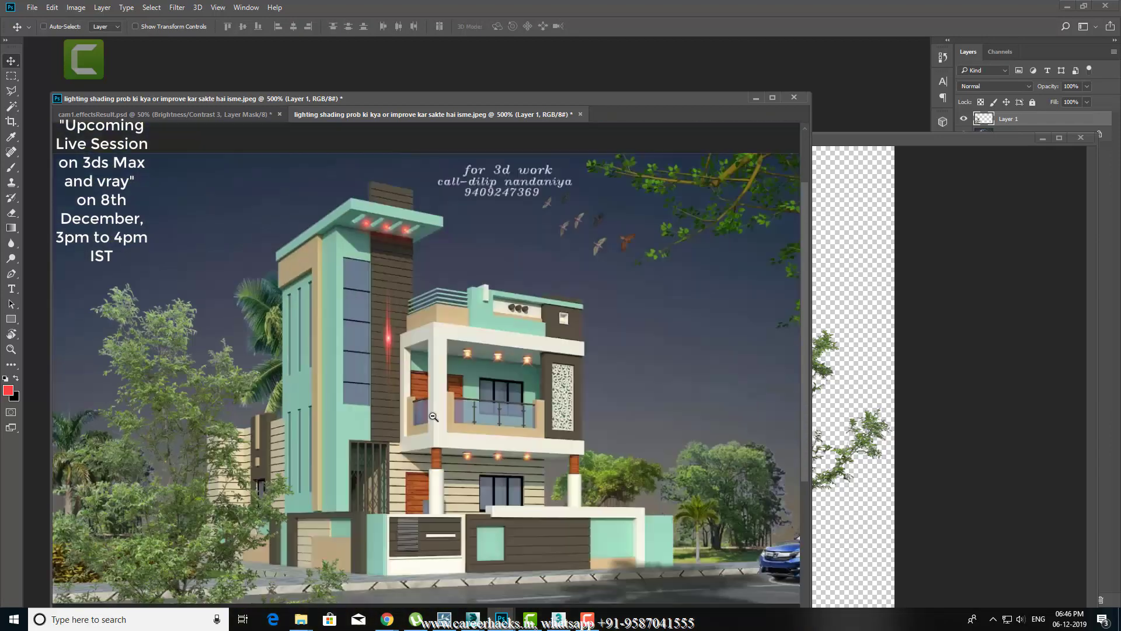
pyautogui.hotkey('ctrl', '-')
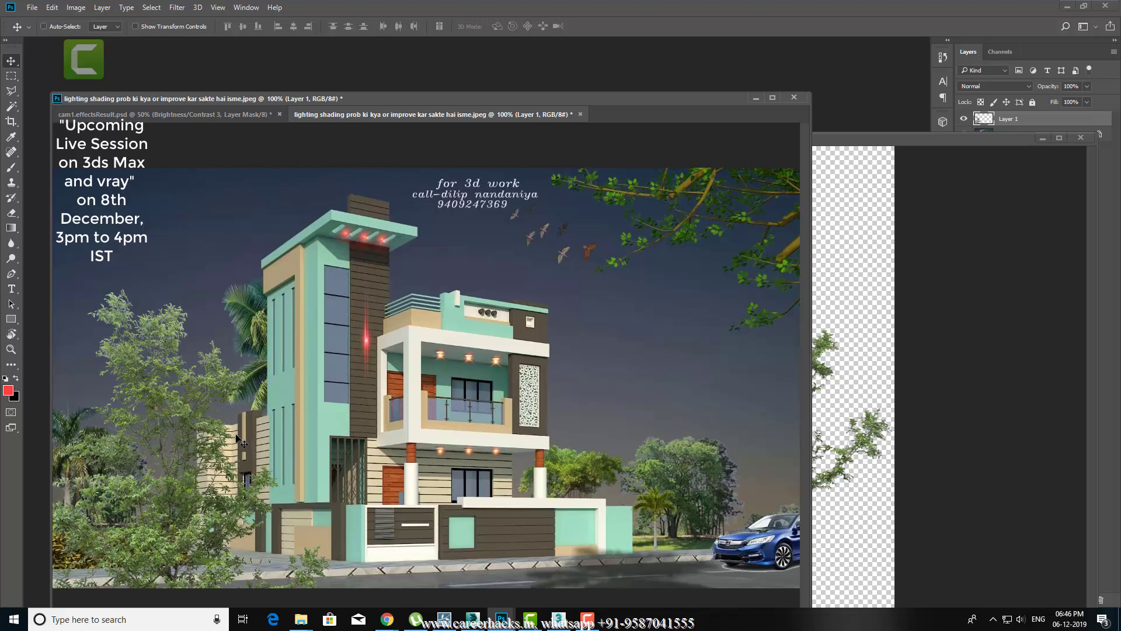
pyautogui.click(1040, 136)
pyautogui.moveTo(144, 385); pyautogui.dragTo(138, 341)
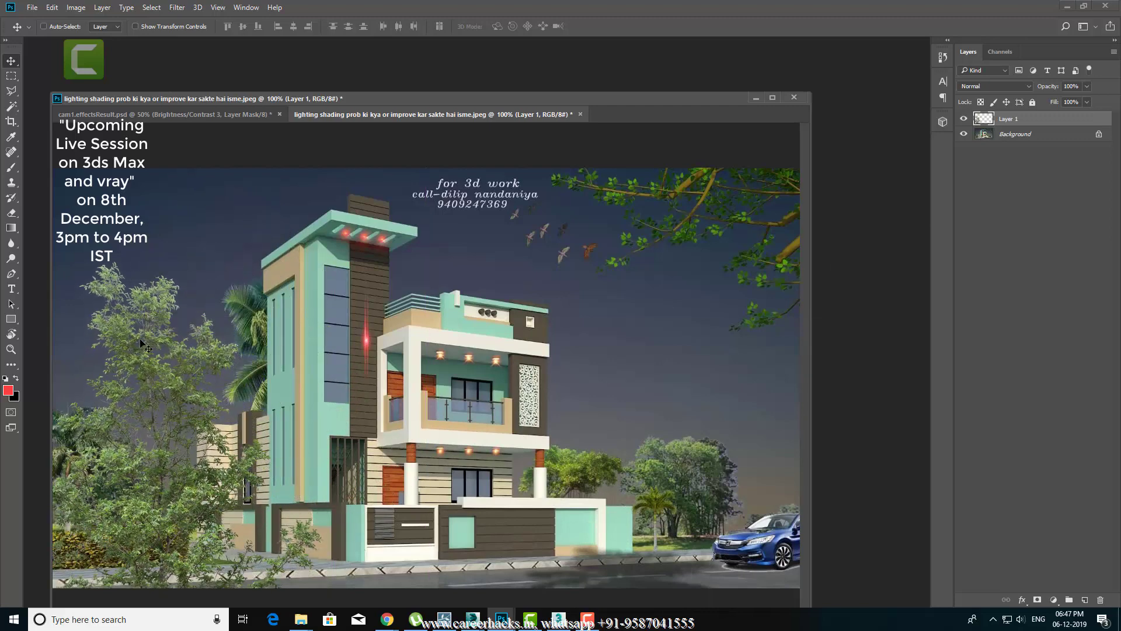
# Step: Make Layer 1 active and lock its transparent pixels
pyautogui.keyDown('ctrl'); pyautogui.click(1016, 120); pyautogui.keyUp('ctrl')
pyautogui.click(1019, 122)
pyautogui.keyDown('ctrl'); pyautogui.click(987, 117); pyautogui.keyUp('ctrl')
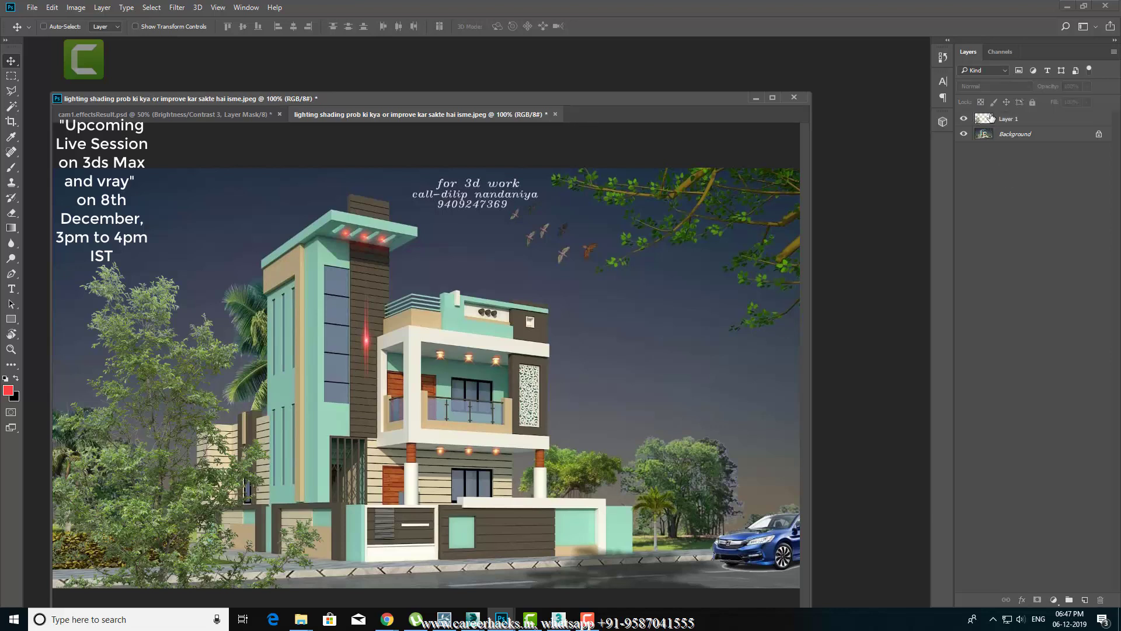
pyautogui.click(987, 118)
pyautogui.click(982, 102)
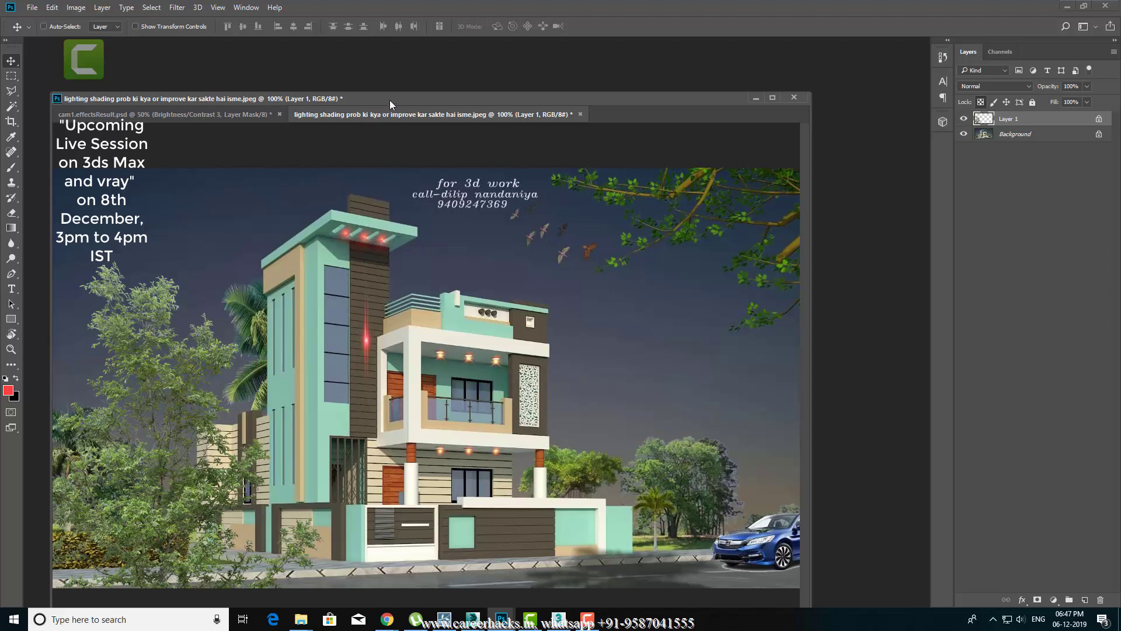
pyautogui.moveTo(390, 100); pyautogui.dragTo(515, 90)
pyautogui.keyDown('alt'); pyautogui.scroll(1, 239, 279); pyautogui.keyUp('alt')
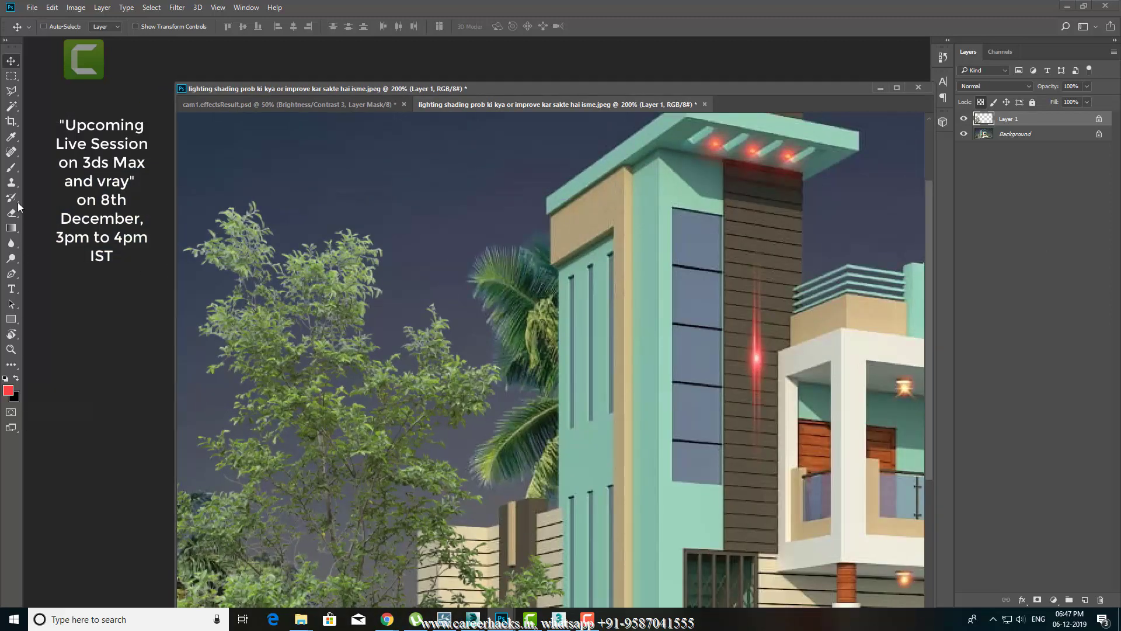
pyautogui.press('b')
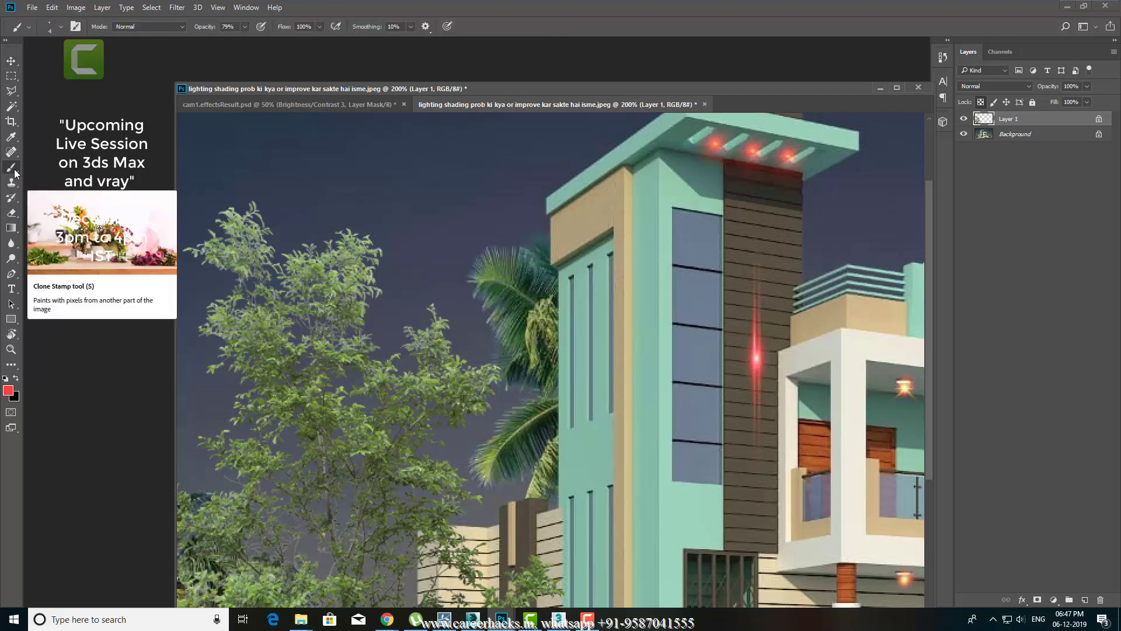
pyautogui.keyDown('alt'); pyautogui.scroll(1, 286, 263); pyautogui.keyUp('alt')
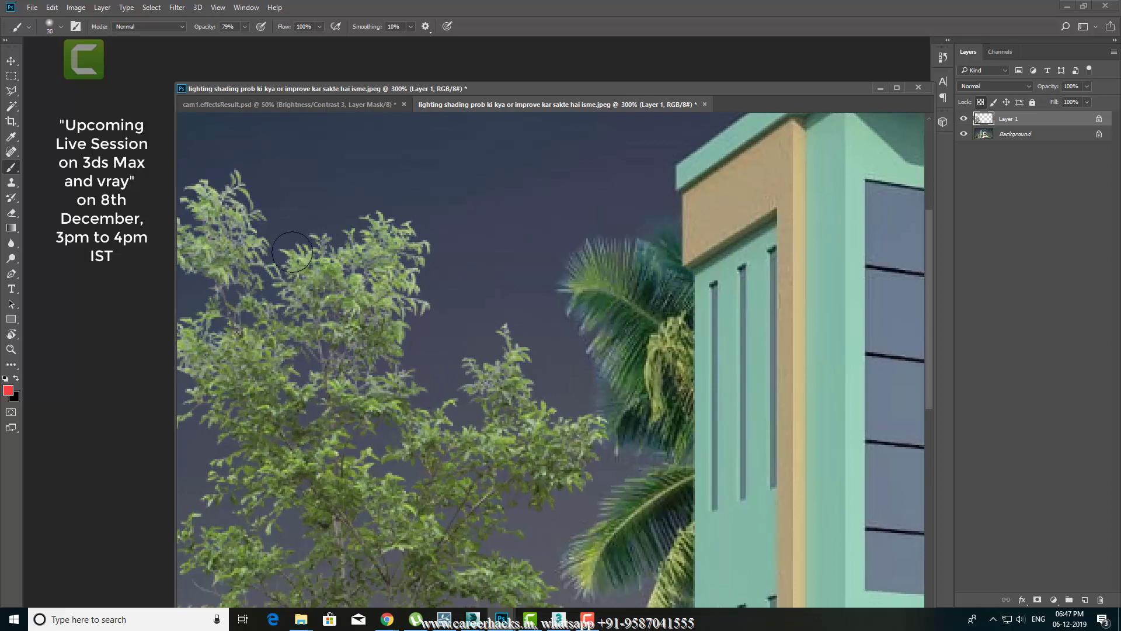
pyautogui.press(']')
pyautogui.press(']')
pyautogui.moveTo(395, 187)
pyautogui.mouseDown()
pyautogui.moveTo(437, 324)
pyautogui.moveTo(452, 565)
pyautogui.mouseUp()
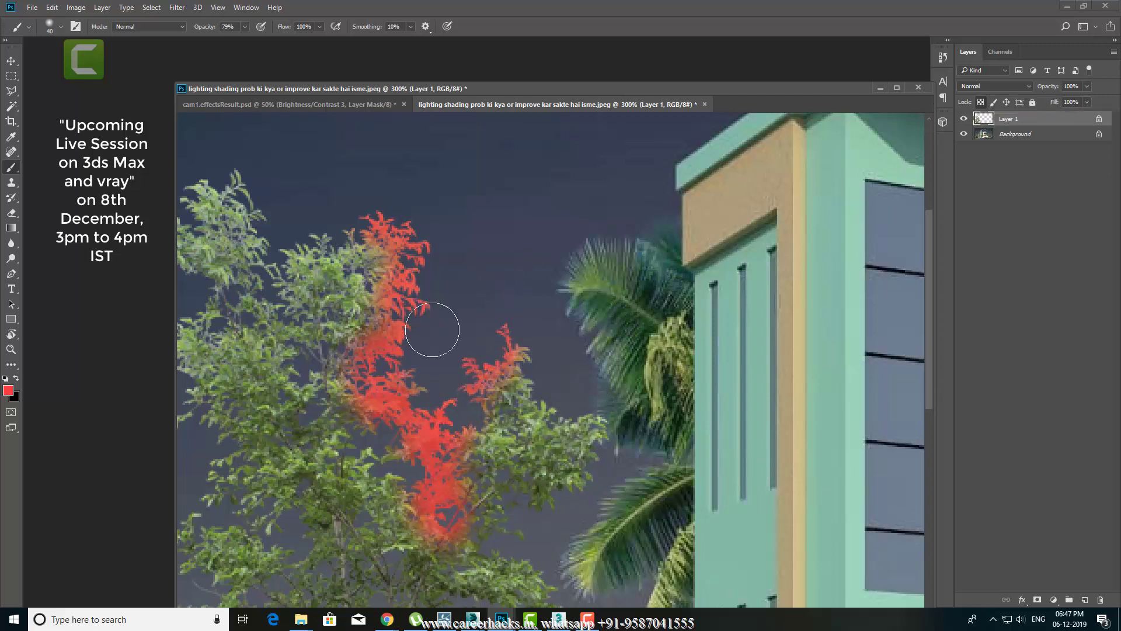
pyautogui.moveTo(305, 379); pyautogui.dragTo(350, 203)
pyautogui.hotkey('ctrl', 'z')
pyautogui.hotkey('ctrl', 'z')
pyautogui.hotkey('ctrl', 'z')
pyautogui.hotkey('ctrl', 'z')
pyautogui.hotkey('ctrl', 'z')
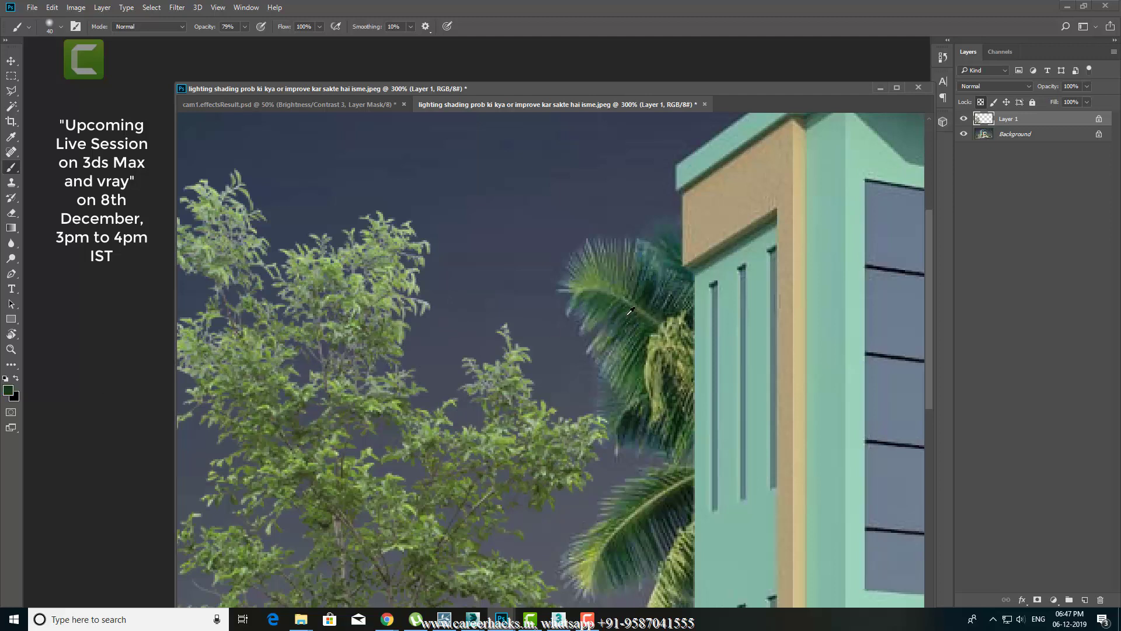
pyautogui.moveTo(421, 257)
pyautogui.mouseDown()
pyautogui.moveTo(409, 301)
pyautogui.moveTo(416, 329)
pyautogui.moveTo(376, 409)
pyautogui.mouseUp()
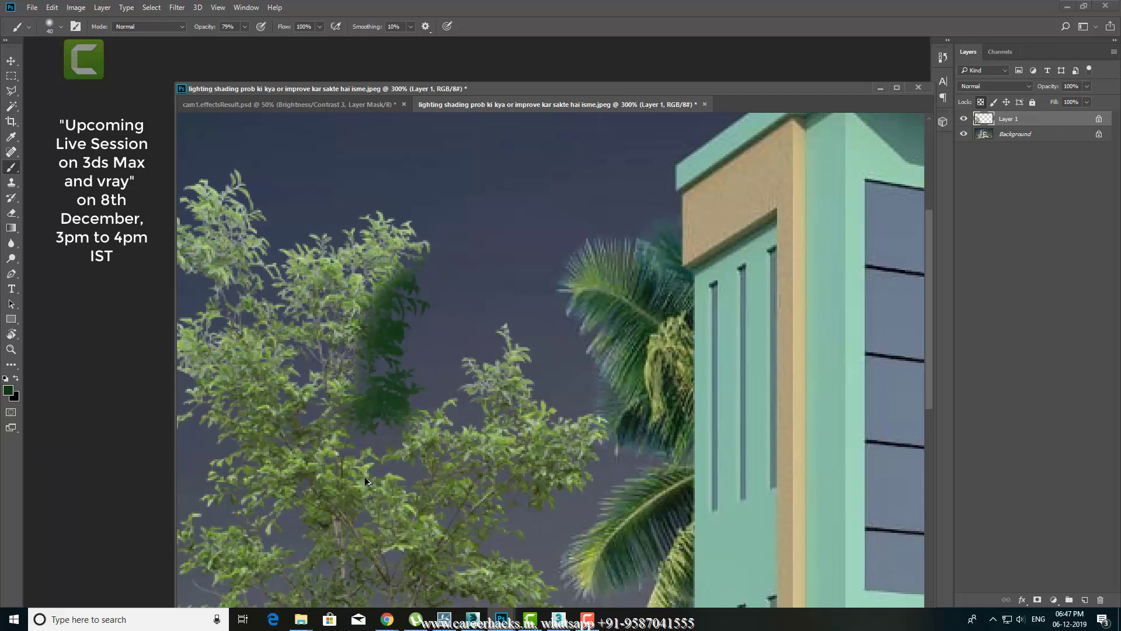
pyautogui.hotkey('ctrl', 'z')
pyautogui.hotkey('ctrl', 'z')
pyautogui.hotkey('ctrl', 'z')
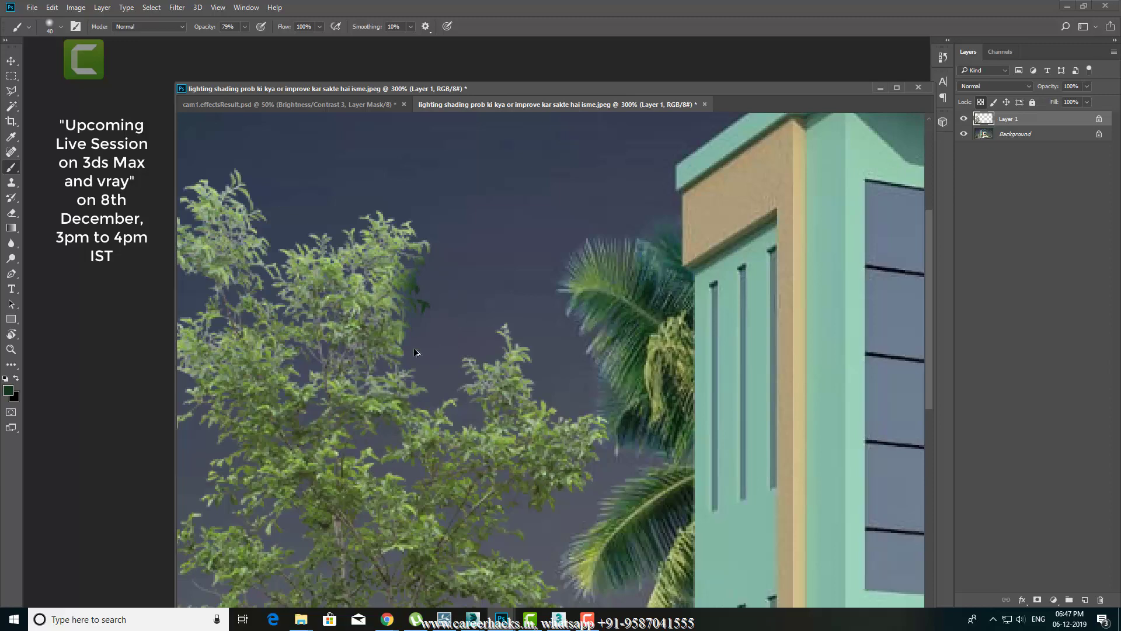
pyautogui.hotkey('ctrl', 'z')
pyautogui.hotkey('ctrl', 'z')
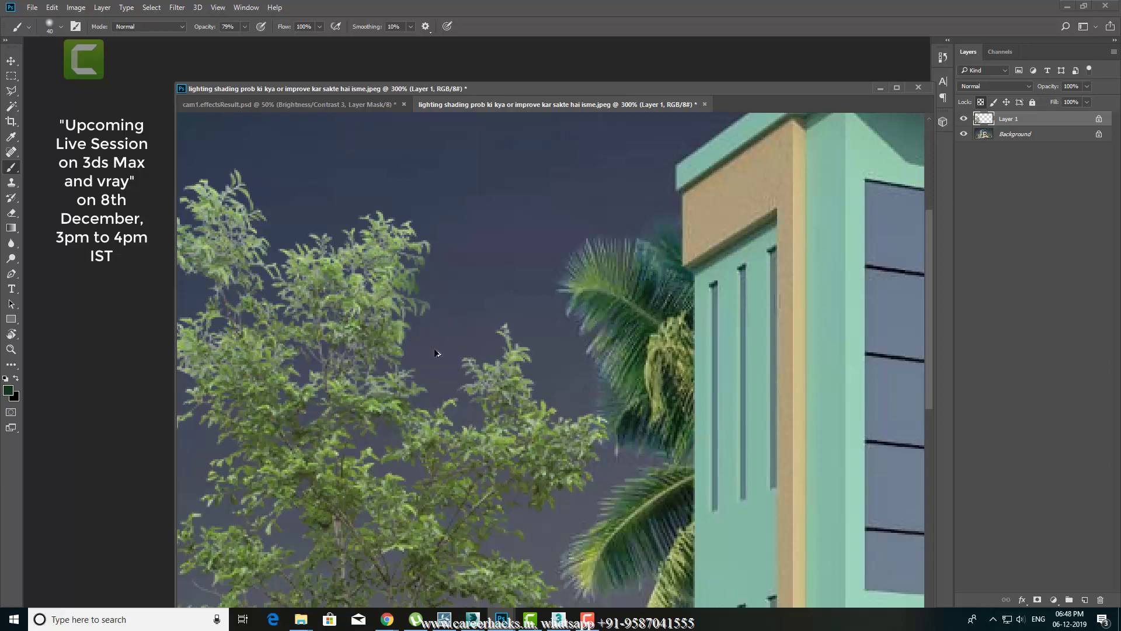
# Step: Sample a lighter green from the tree foliage and set brush opacity to 27%
pyautogui.keyDown('ctrl'); pyautogui.click(409, 332); pyautogui.keyUp('ctrl')
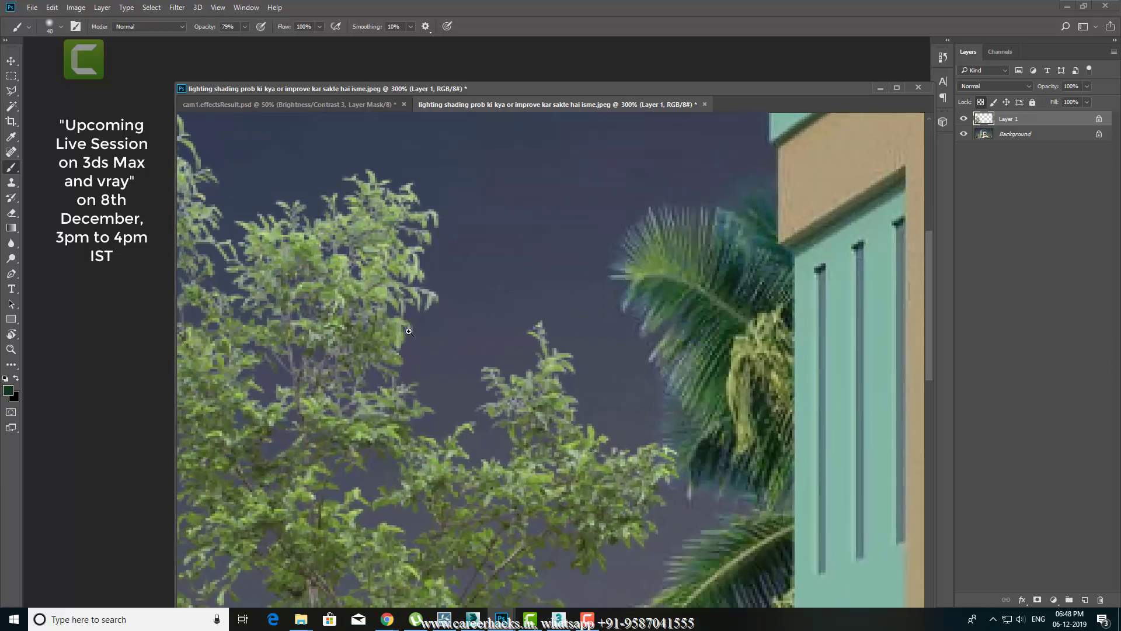
pyautogui.scroll(-3, 346, 472)
pyautogui.keyDown('ctrl'); pyautogui.hscroll(-2, 346, 471); pyautogui.keyUp('ctrl')
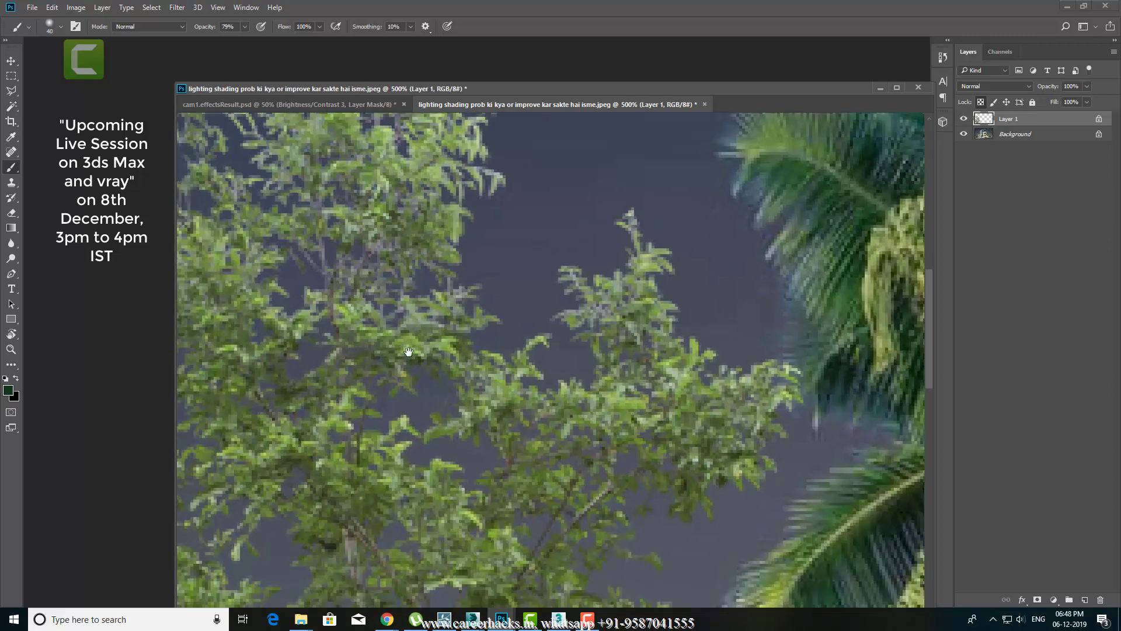
pyautogui.keyDown('alt'); pyautogui.click(336, 479); pyautogui.keyUp('alt')
pyautogui.keyDown('alt'); pyautogui.scroll(-1, 397, 408); pyautogui.keyUp('alt')
pyautogui.moveTo(304, 116); pyautogui.dragTo(263, 128)
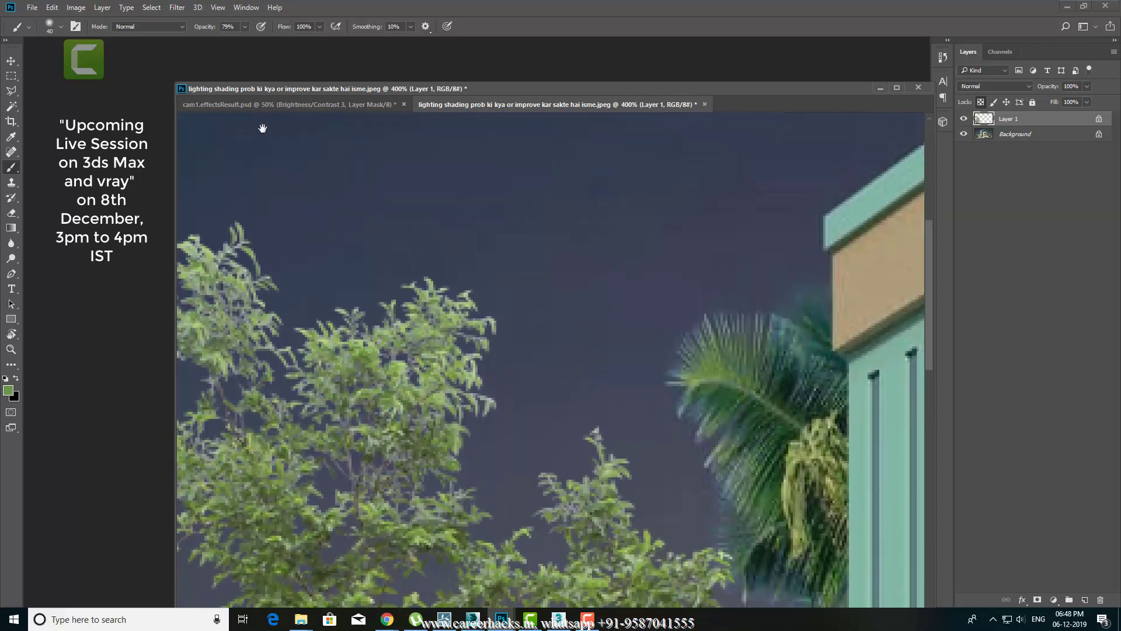
pyautogui.click(244, 27)
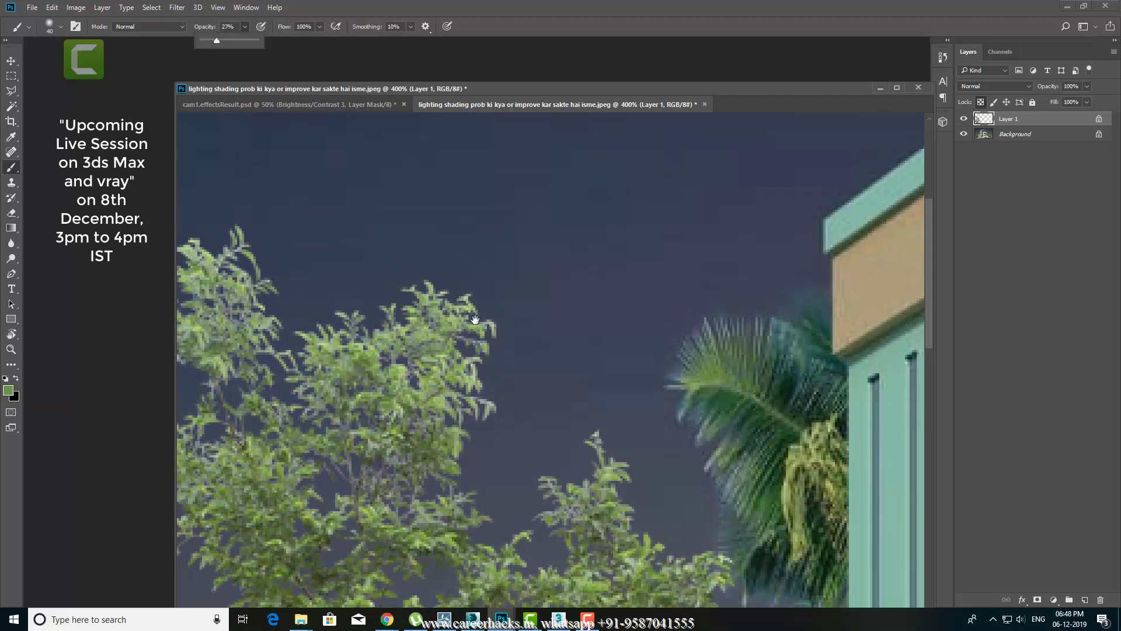
pyautogui.moveTo(475, 320); pyautogui.dragTo(466, 257)
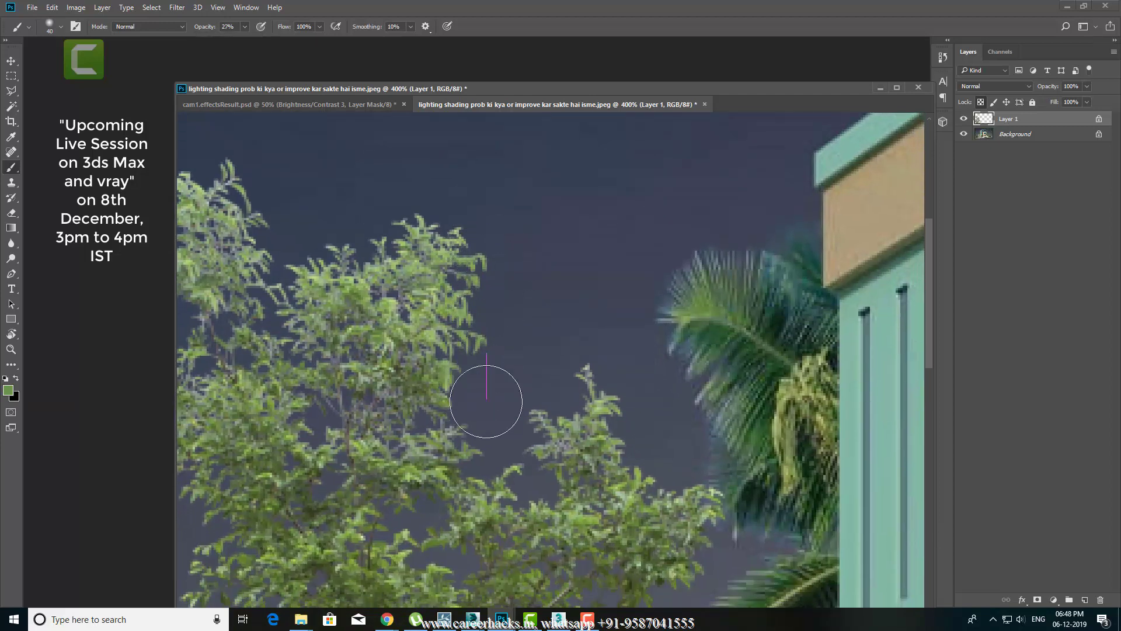
# Step: Paint soft light green over the upper foliage and the very tree top
pyautogui.moveTo(495, 391); pyautogui.dragTo(512, 358)
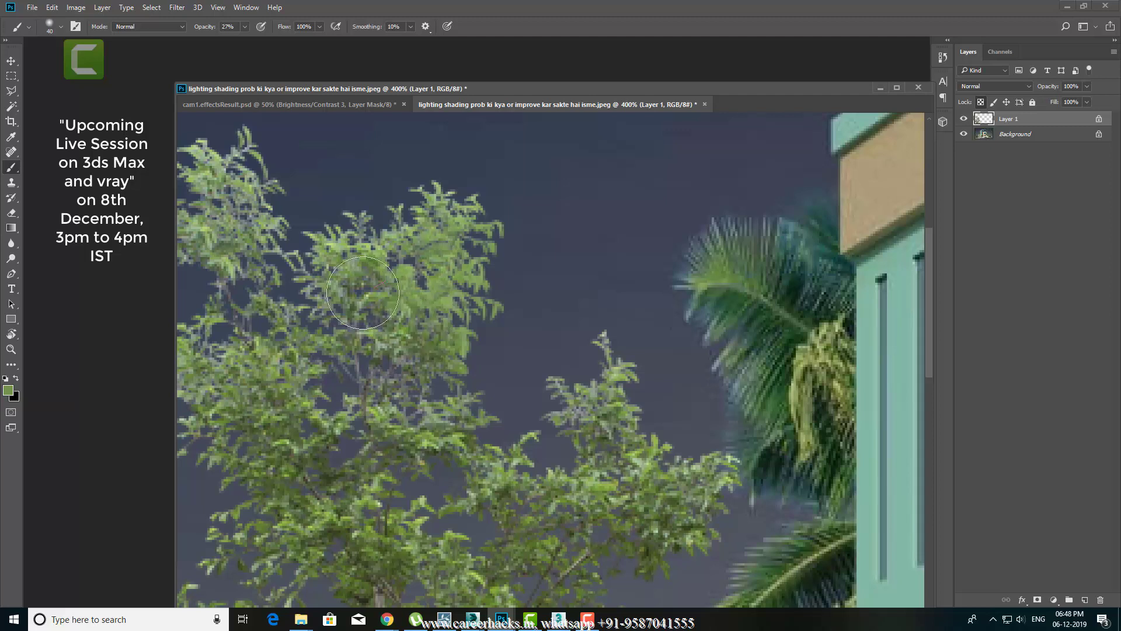
pyautogui.moveTo(363, 292)
pyautogui.mouseDown()
pyautogui.moveTo(325, 234)
pyautogui.moveTo(398, 376)
pyautogui.mouseUp()
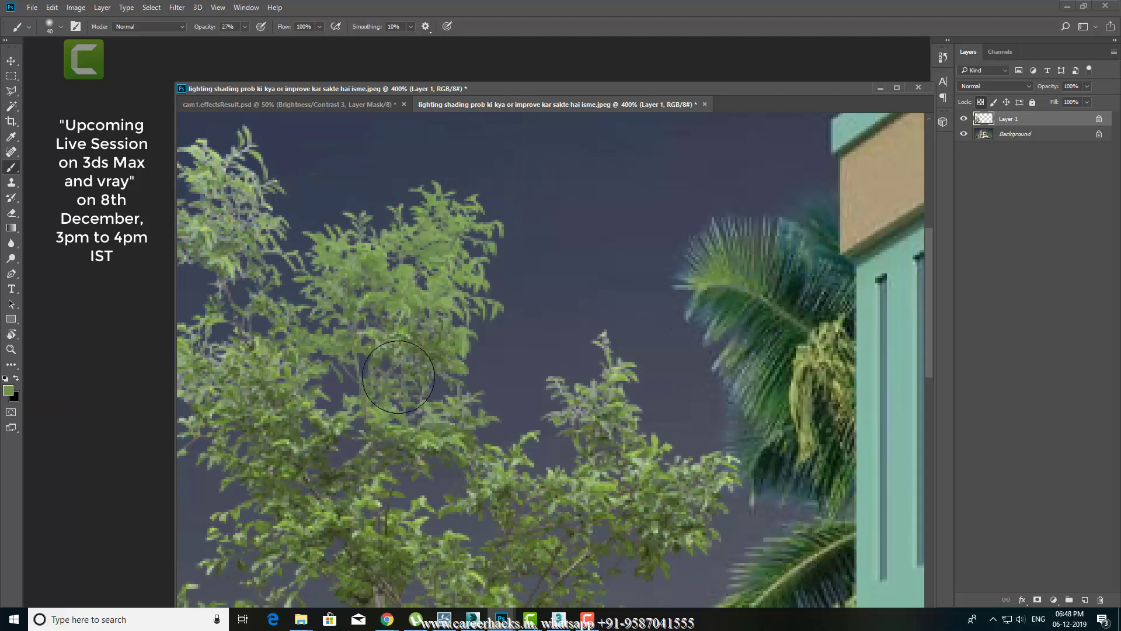
pyautogui.moveTo(361, 361); pyautogui.dragTo(386, 346)
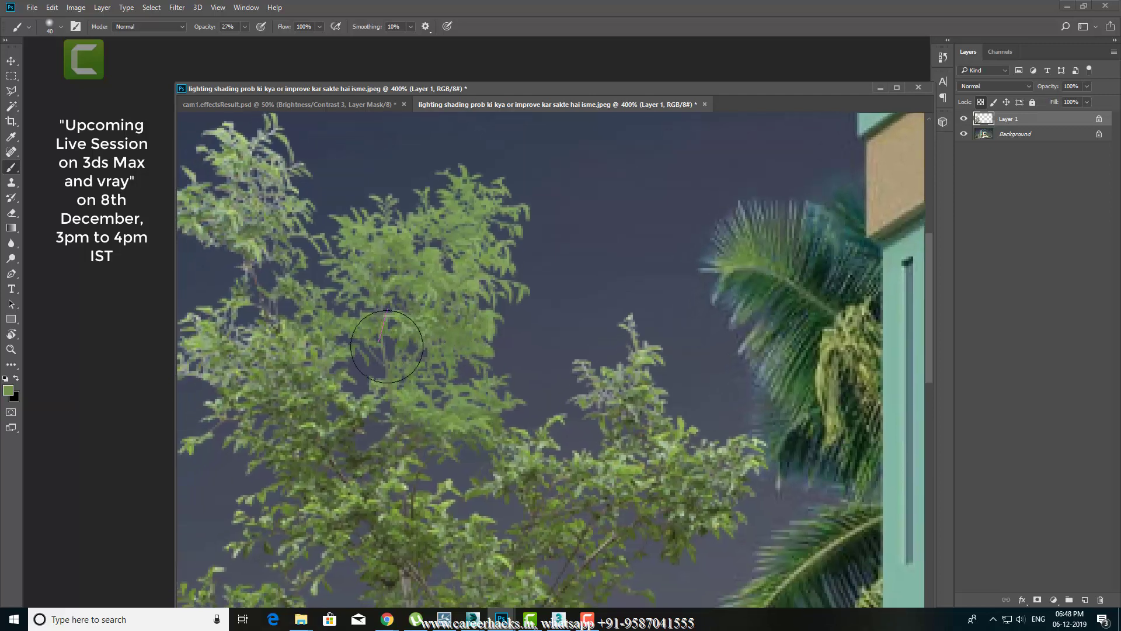
pyautogui.hscroll(3, 506, 376)
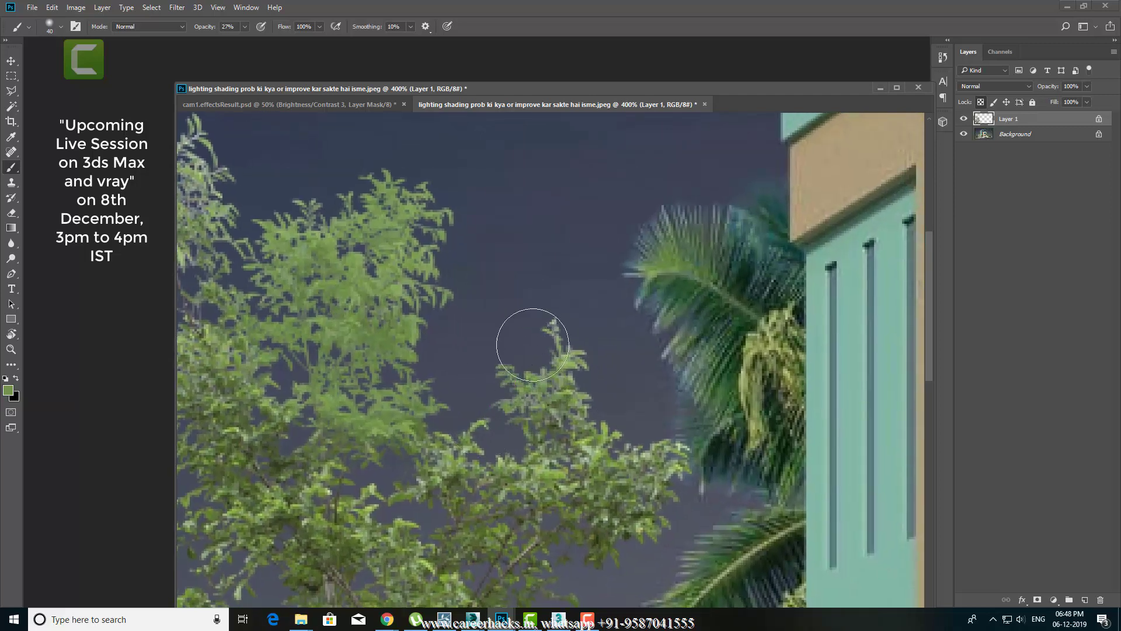
pyautogui.moveTo(532, 344); pyautogui.dragTo(593, 426)
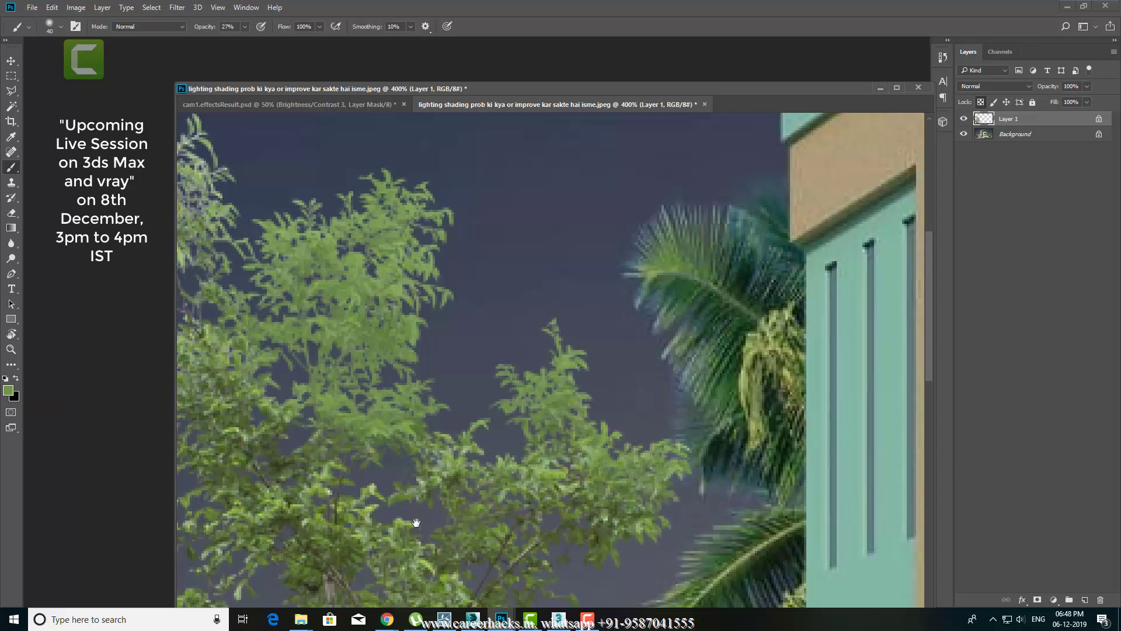
pyautogui.moveTo(416, 523); pyautogui.dragTo(688, 420)
pyautogui.scroll(2, 567, 429)
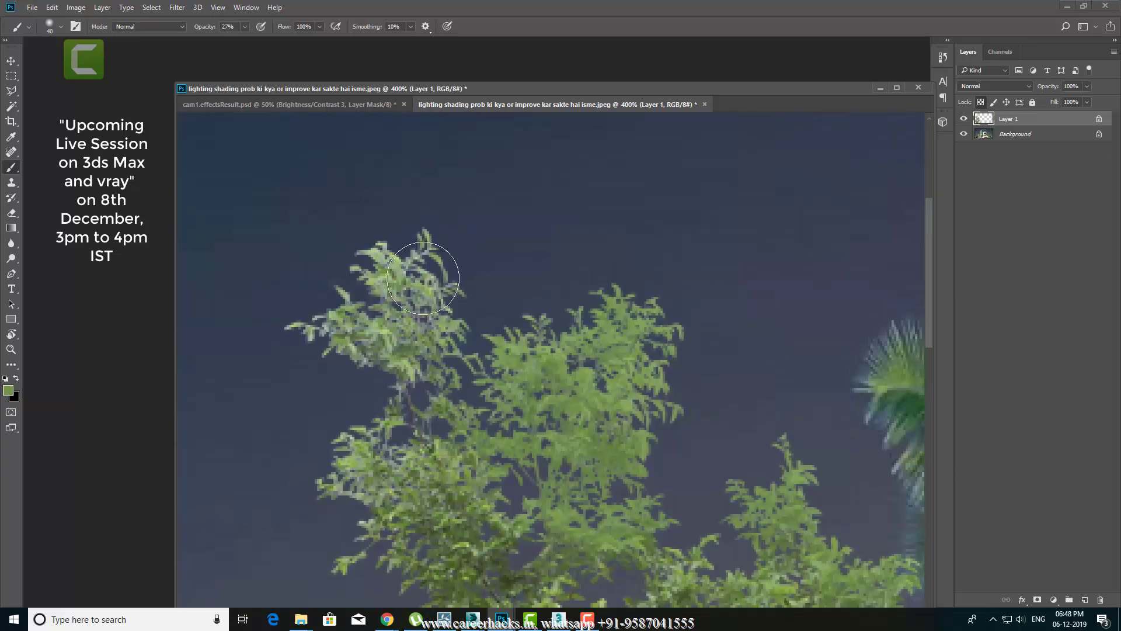
pyautogui.moveTo(422, 278)
pyautogui.mouseDown()
pyautogui.moveTo(380, 292)
pyautogui.moveTo(401, 230)
pyautogui.moveTo(296, 325)
pyautogui.moveTo(405, 353)
pyautogui.mouseUp()
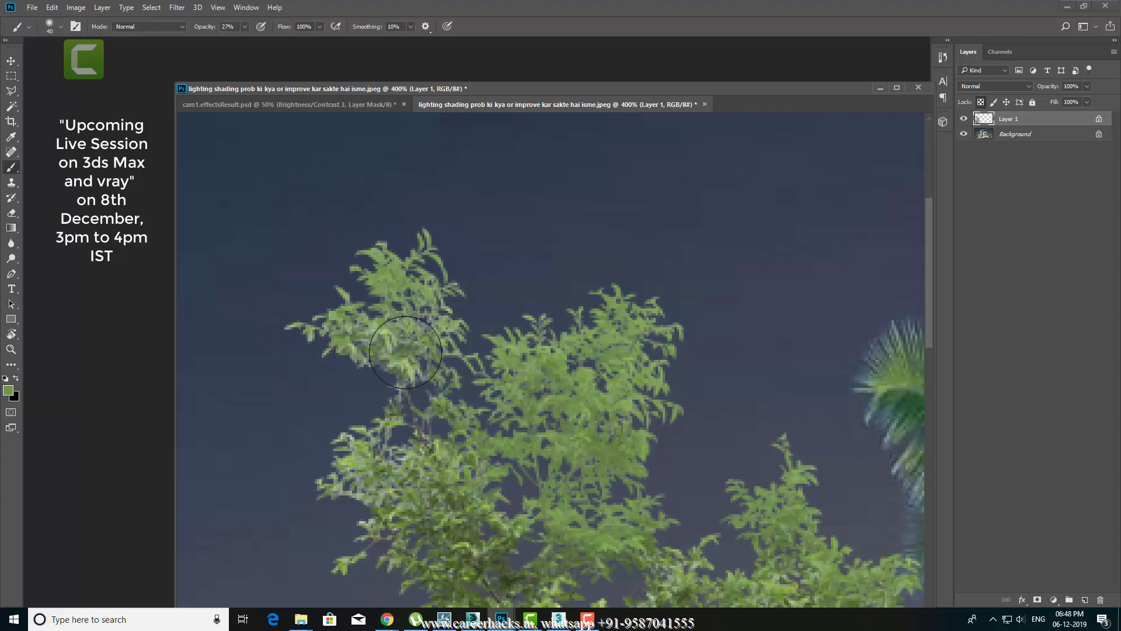
# Step: Lighten the middle and lower-left foliage, then zoom back out
pyautogui.moveTo(440, 421); pyautogui.dragTo(440, 257)
pyautogui.moveTo(284, 295)
pyautogui.mouseDown()
pyautogui.moveTo(363, 393)
pyautogui.moveTo(393, 471)
pyautogui.moveTo(539, 576)
pyautogui.mouseUp()
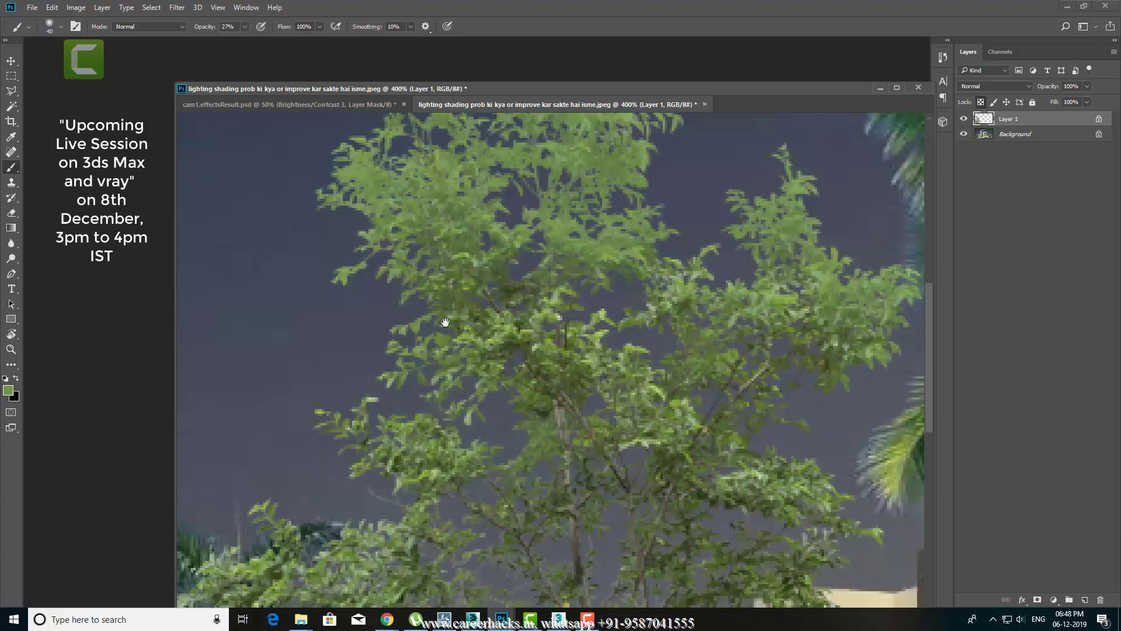
pyautogui.moveTo(432, 460); pyautogui.dragTo(446, 310)
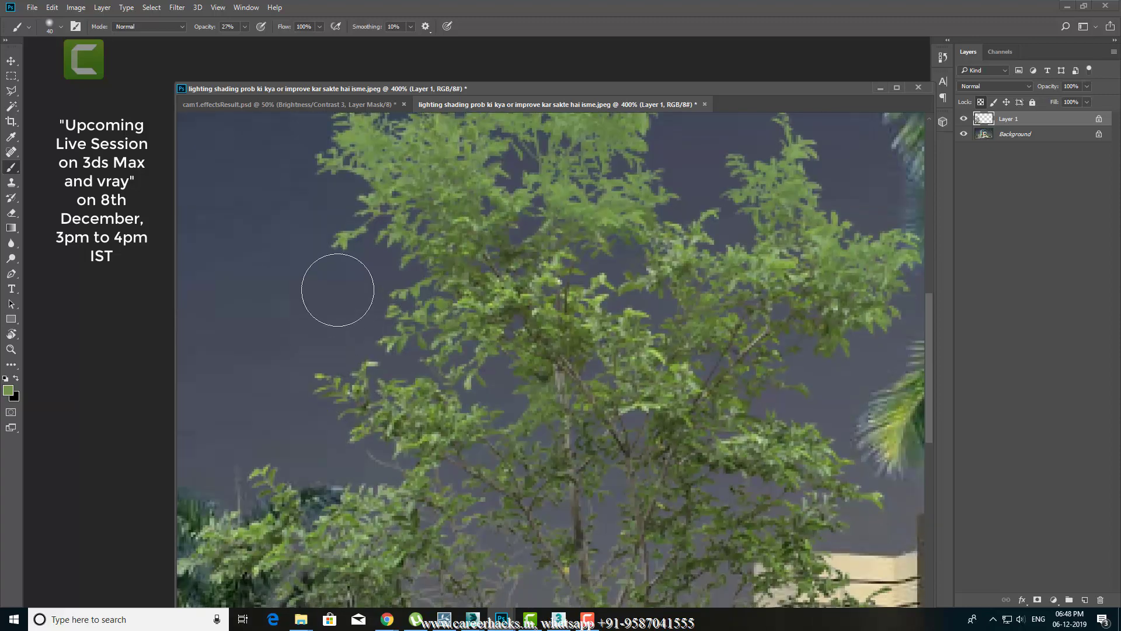
pyautogui.moveTo(468, 551); pyautogui.dragTo(556, 283)
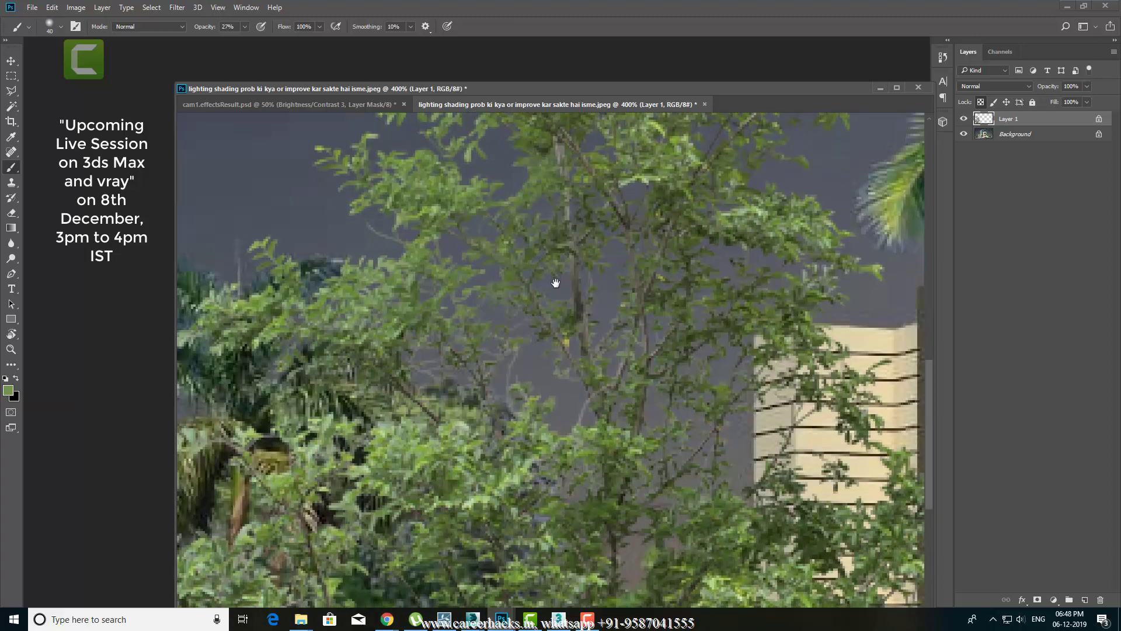
pyautogui.moveTo(596, 443); pyautogui.dragTo(448, 398)
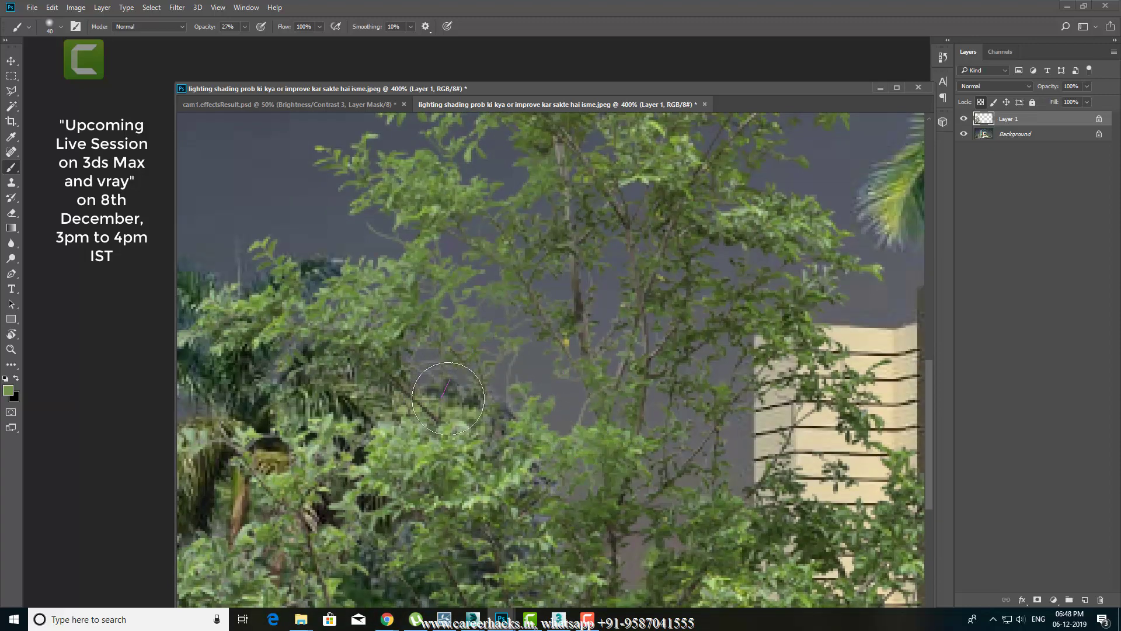
pyautogui.moveTo(430, 356); pyautogui.dragTo(491, 454)
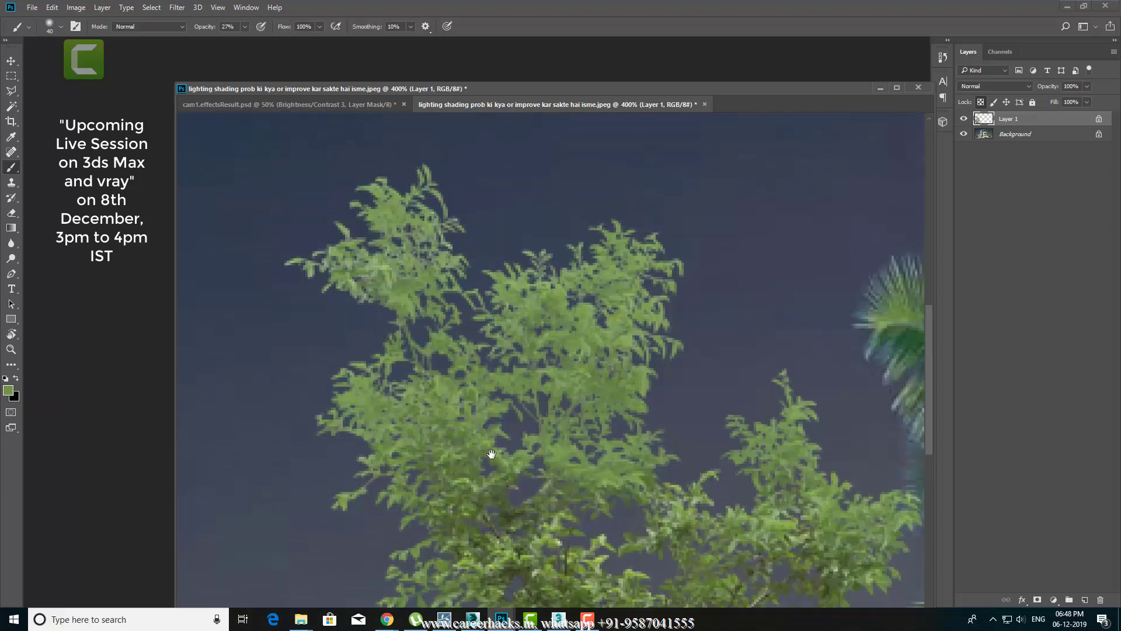
pyautogui.keyDown('alt'); pyautogui.click(491, 455); pyautogui.keyUp('alt')
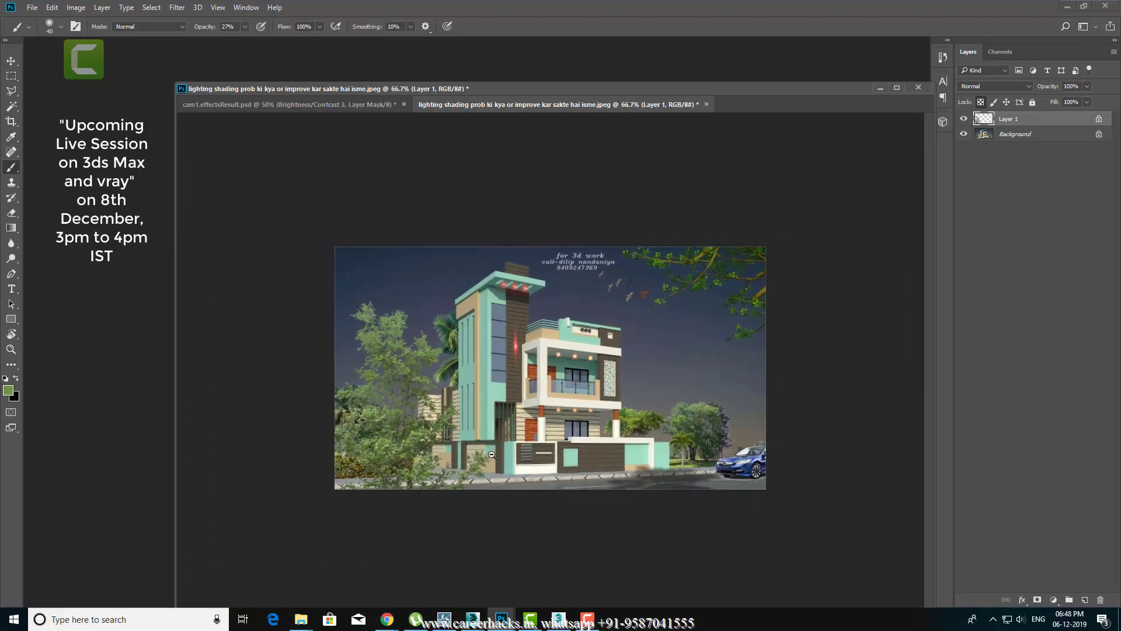
# Step: Zoom out to 50%, then fit the house composite to the workspace at about 119%
pyautogui.keyDown('alt'); pyautogui.click(491, 454); pyautogui.keyUp('alt')
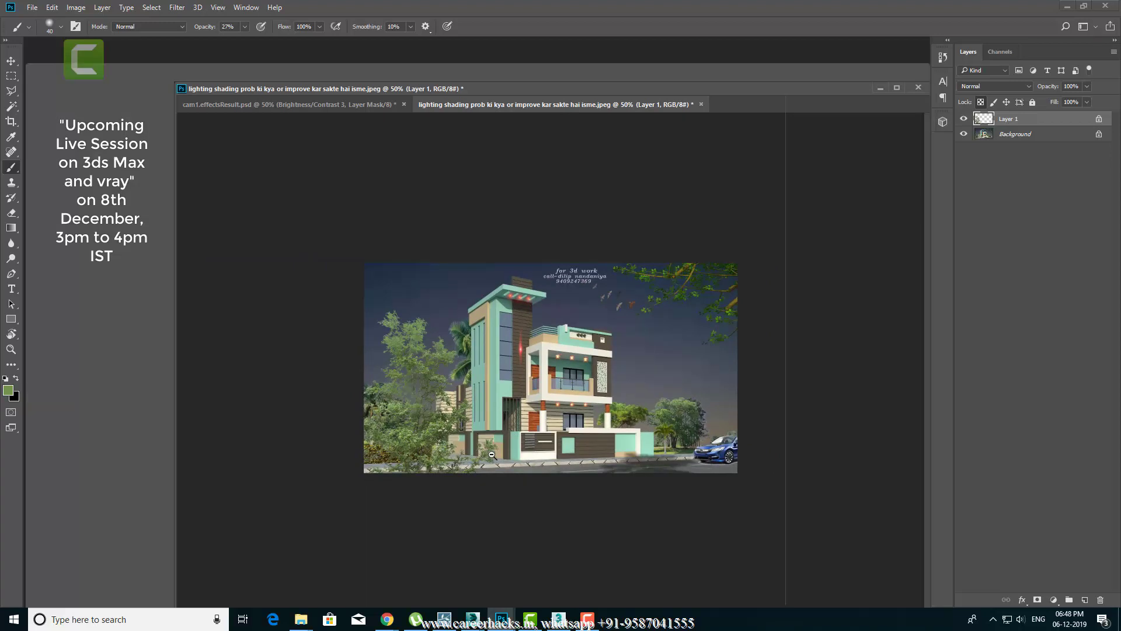
pyautogui.hotkey('ctrl', '0')
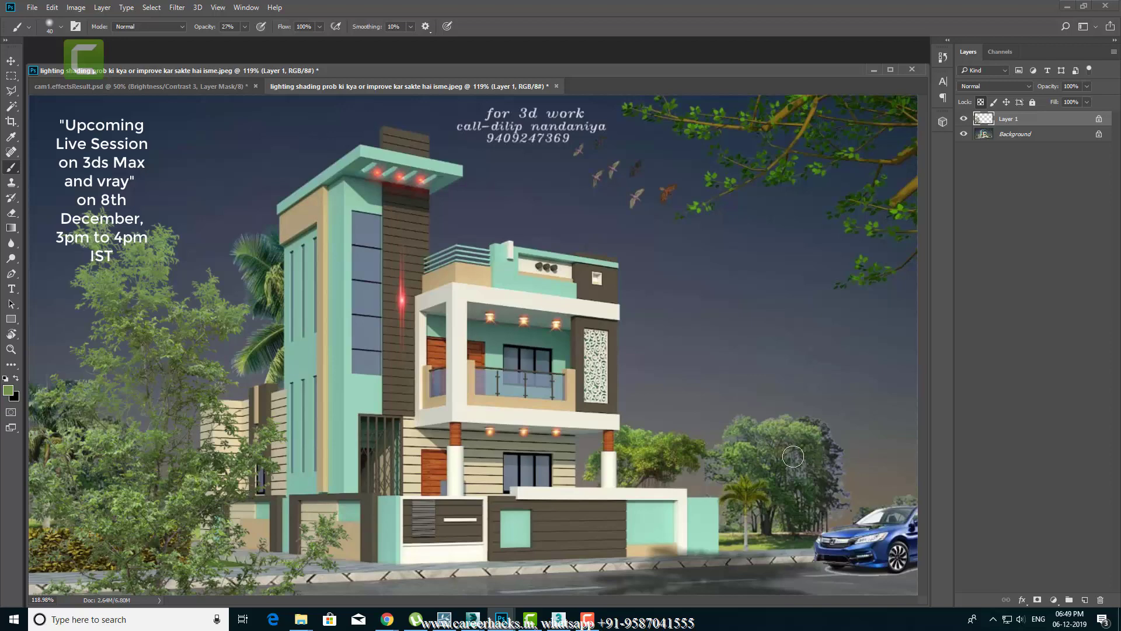
pyautogui.keyDown('ctrl'); pyautogui.click(248, 297); pyautogui.keyUp('ctrl')
pyautogui.keyDown('ctrl'); pyautogui.click(244, 254); pyautogui.keyUp('ctrl')
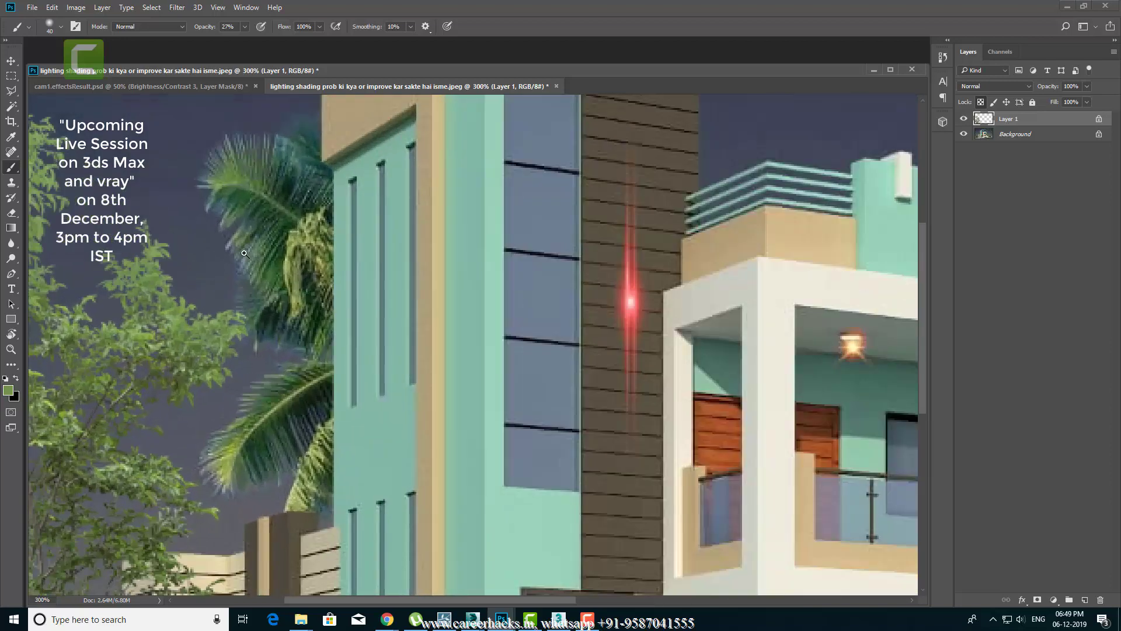
pyautogui.keyDown('ctrl'); pyautogui.click(244, 253); pyautogui.keyUp('ctrl')
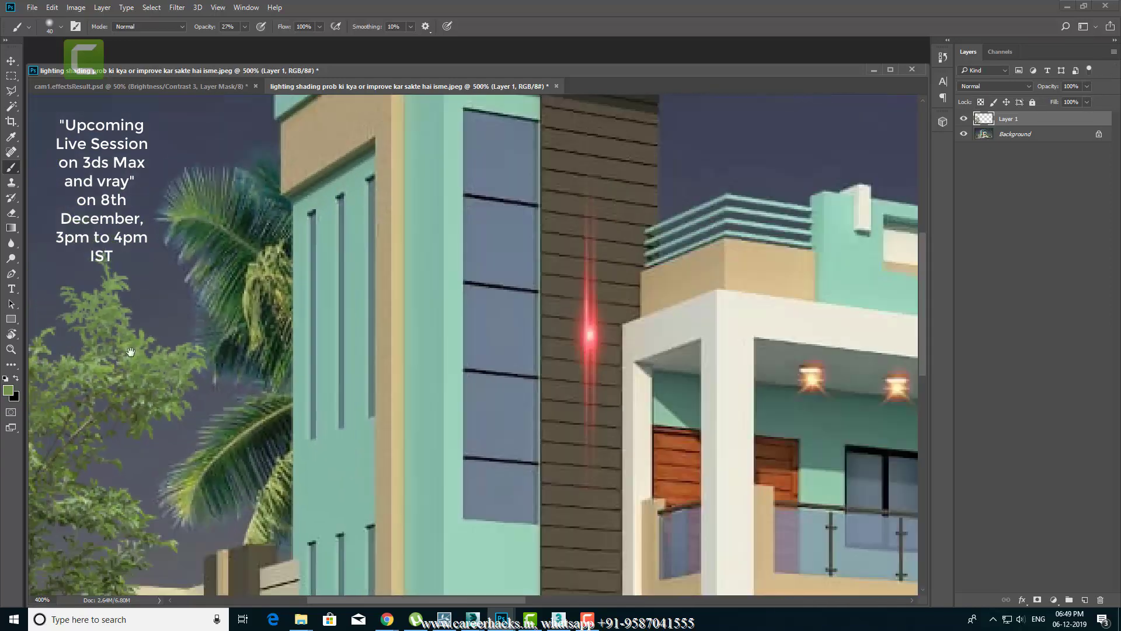
pyautogui.keyDown('ctrl'); pyautogui.moveTo(138, 325); pyautogui.dragTo(502, 354); pyautogui.keyUp('ctrl')
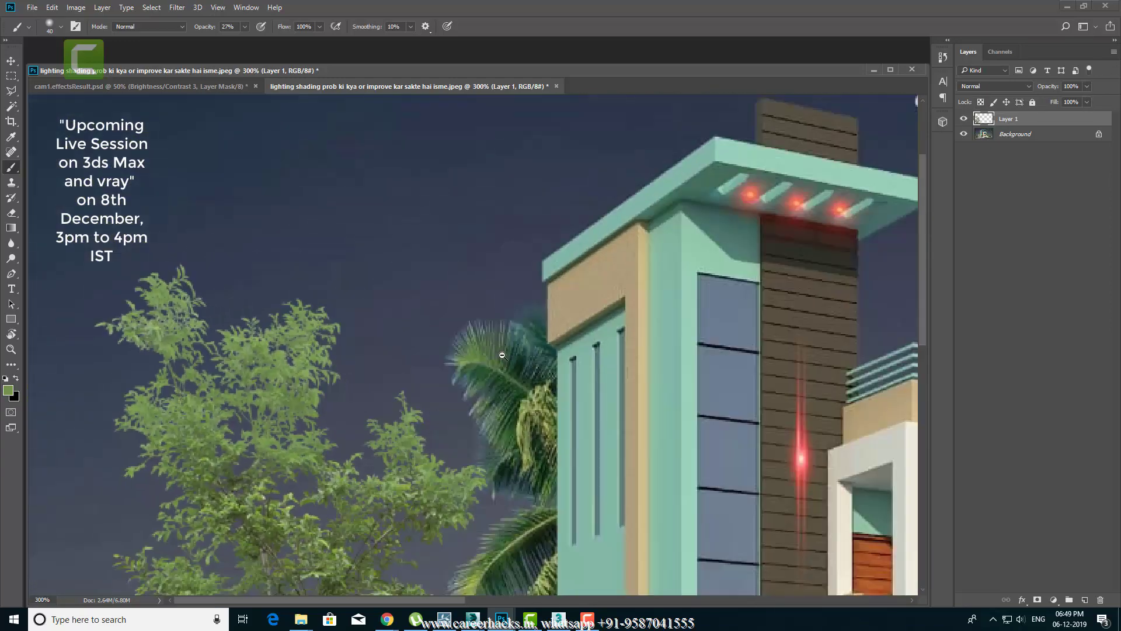
pyautogui.keyDown('alt'); pyautogui.click(502, 354); pyautogui.keyUp('alt')
pyautogui.moveTo(362, 175); pyautogui.dragTo(215, 280)
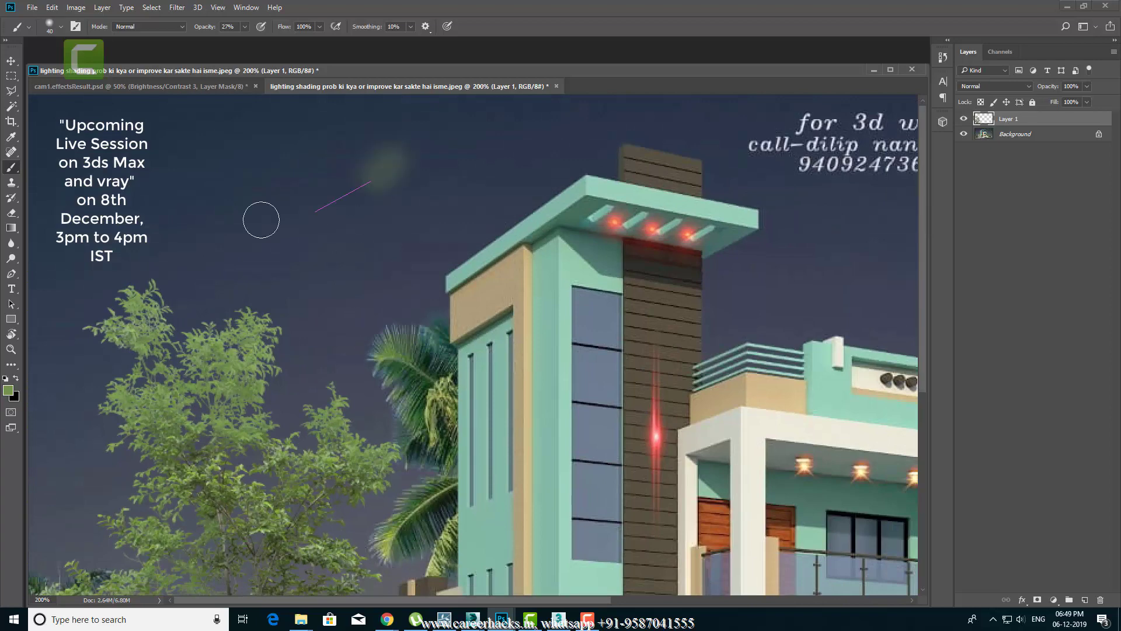
pyautogui.hotkey('ctrl', 'z')
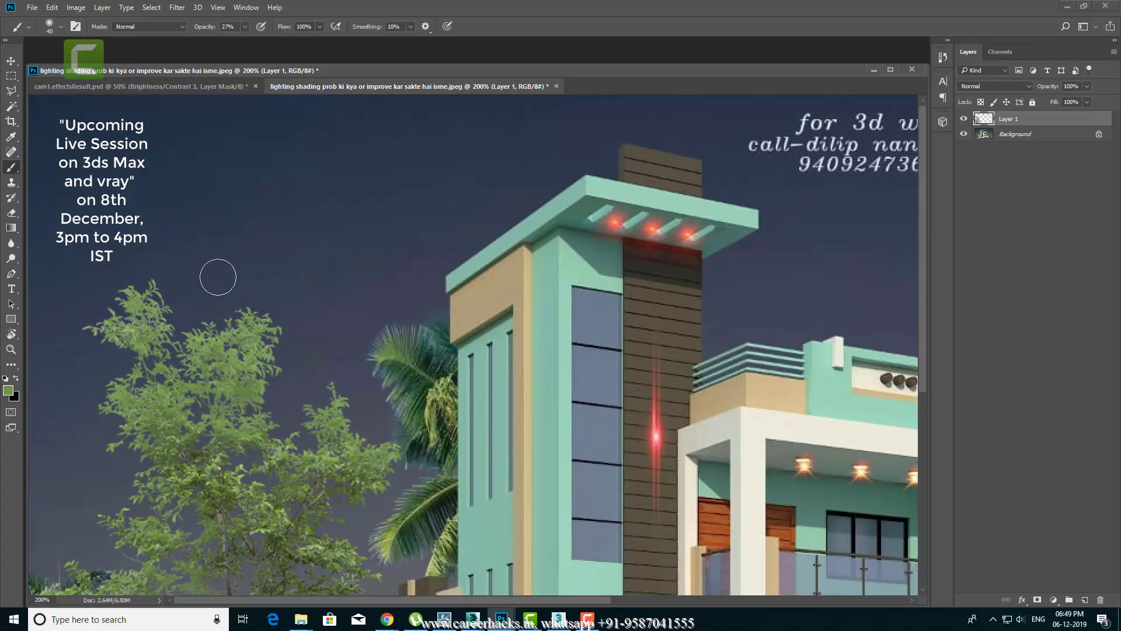
pyautogui.keyDown('alt'); pyautogui.click(411, 265); pyautogui.keyUp('alt')
pyautogui.keyDown('alt'); pyautogui.click(411, 265); pyautogui.keyUp('alt')
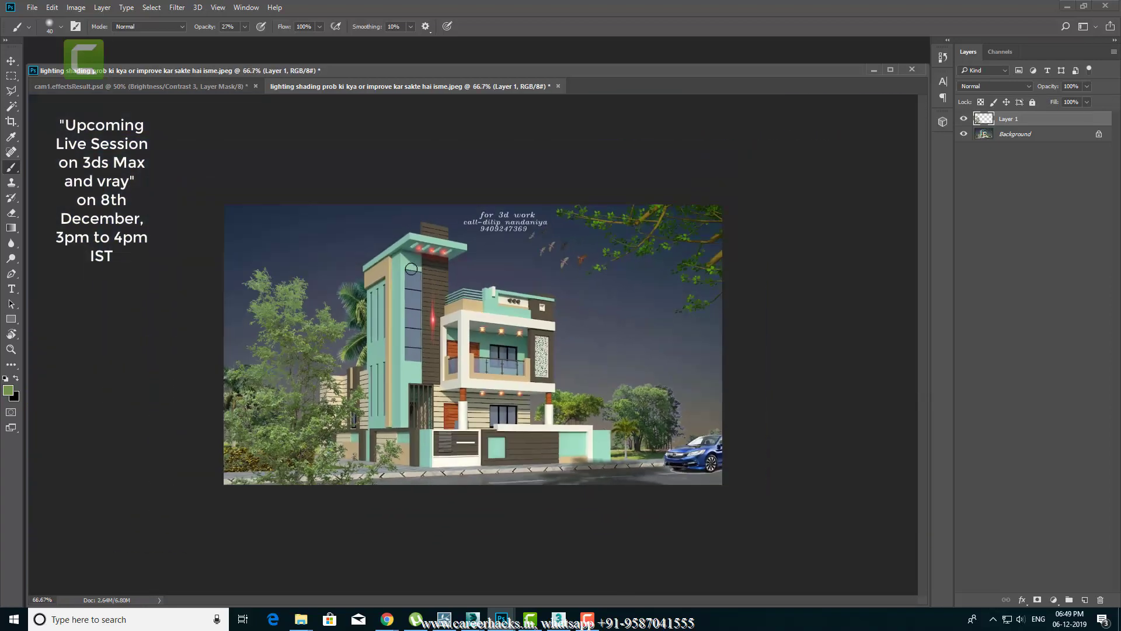
pyautogui.keyDown('ctrl'); pyautogui.click(432, 363); pyautogui.keyUp('ctrl')
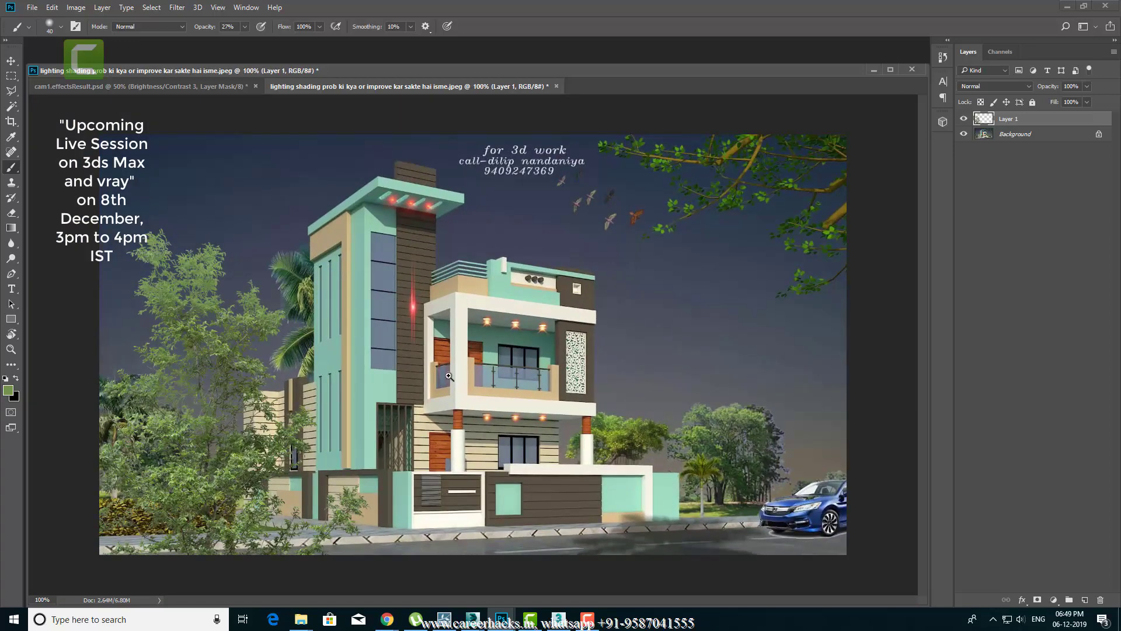
pyautogui.keyDown('ctrl'); pyautogui.click(448, 376); pyautogui.keyUp('ctrl')
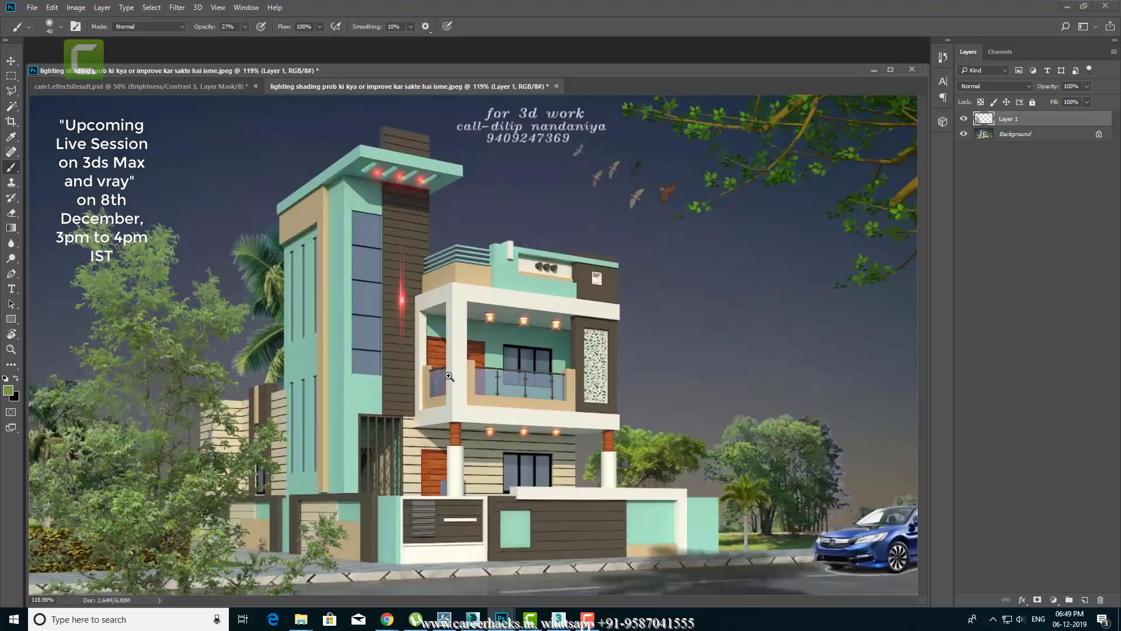
pyautogui.keyDown('ctrl'); pyautogui.keyDown('alt'); pyautogui.click(448, 376); pyautogui.keyUp('alt'); pyautogui.keyUp('ctrl')
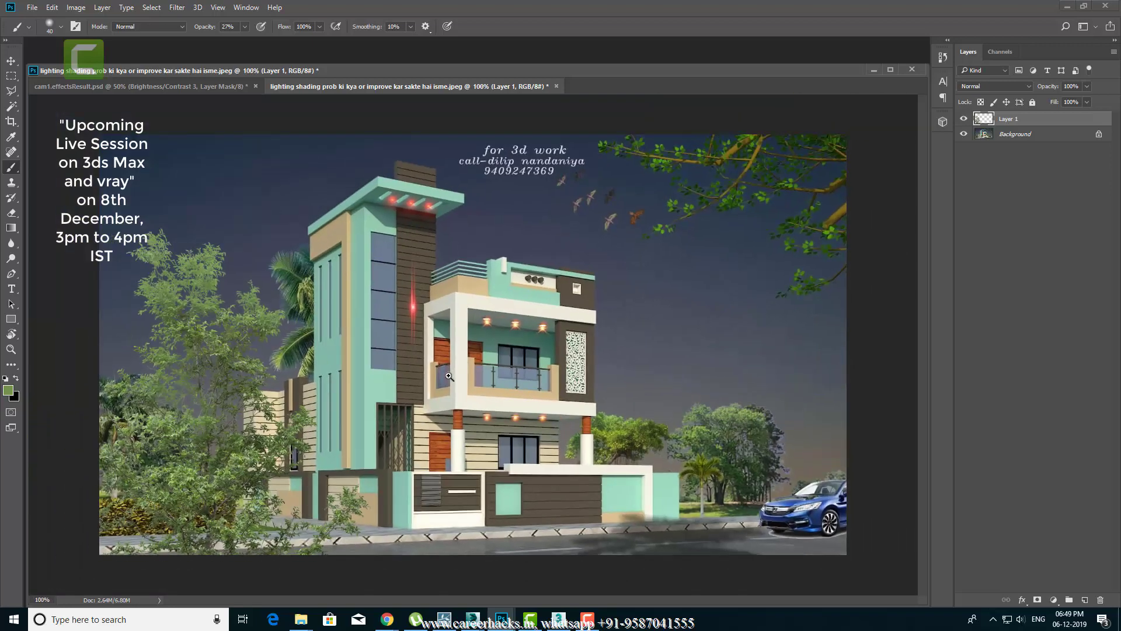
pyautogui.keyDown('ctrl'); pyautogui.click(448, 376); pyautogui.keyUp('ctrl')
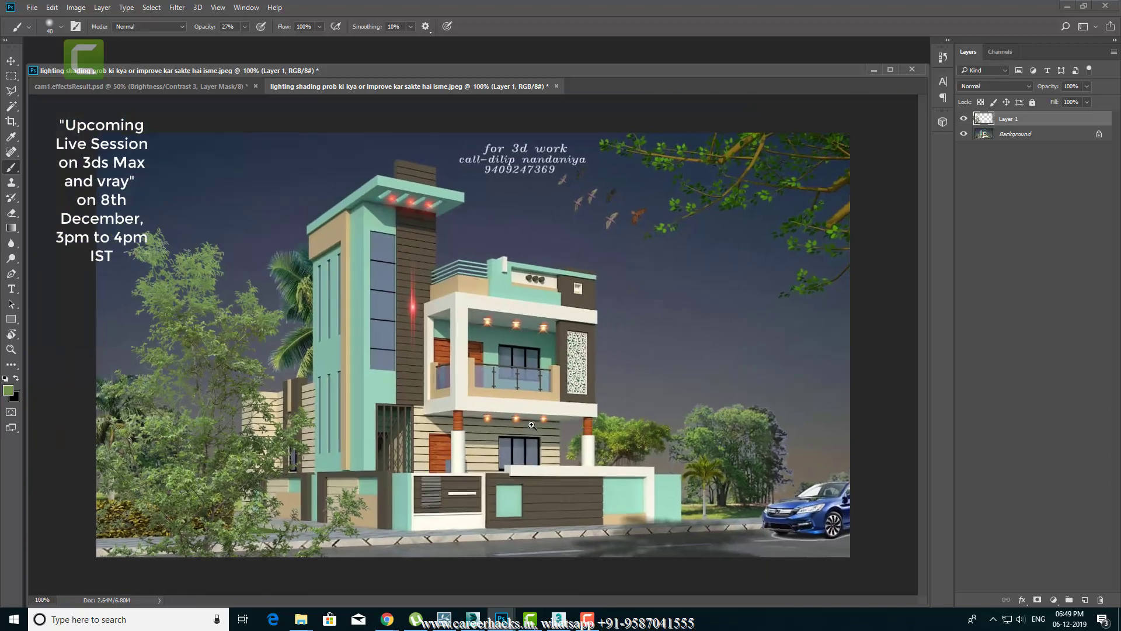
pyautogui.keyDown('alt'); pyautogui.scroll(5, 586, 419); pyautogui.keyUp('alt')
pyautogui.keyDown('alt'); pyautogui.scroll(-5, 578, 374); pyautogui.keyUp('alt')
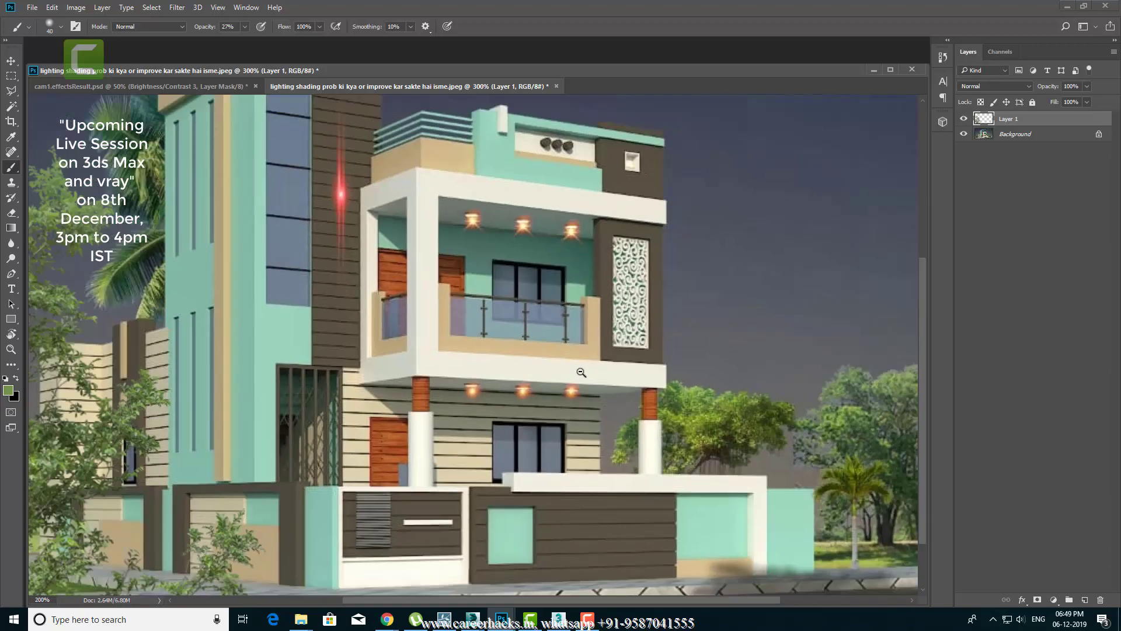
pyautogui.press('v')
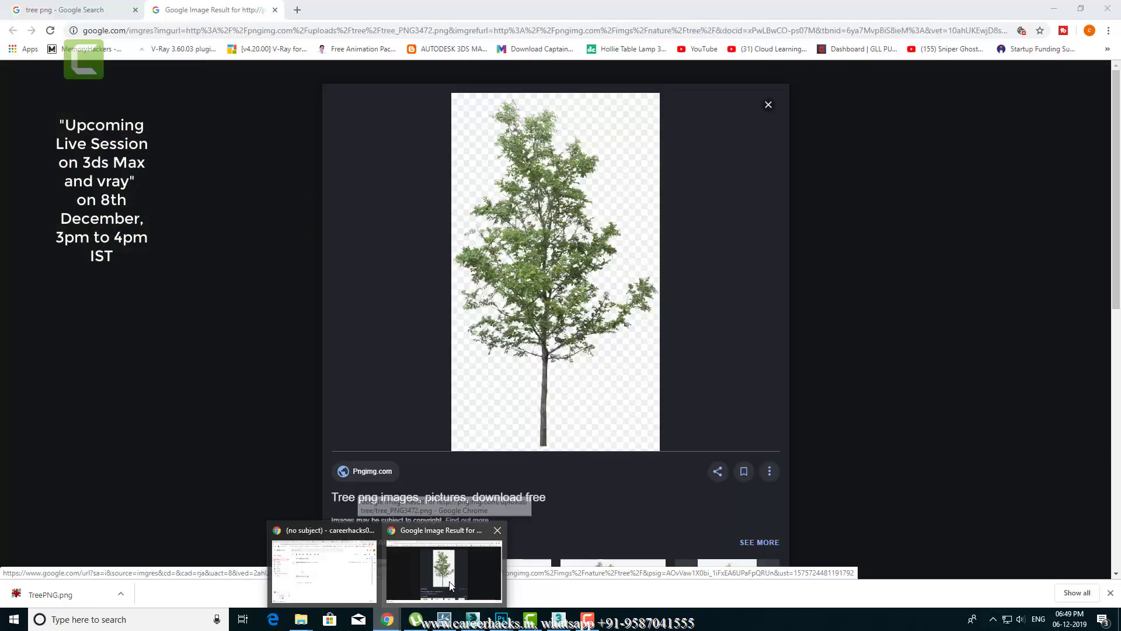
# Step: Load the youtube.com/careerhacks channel page in a new browser tab
pyautogui.click(449, 585)
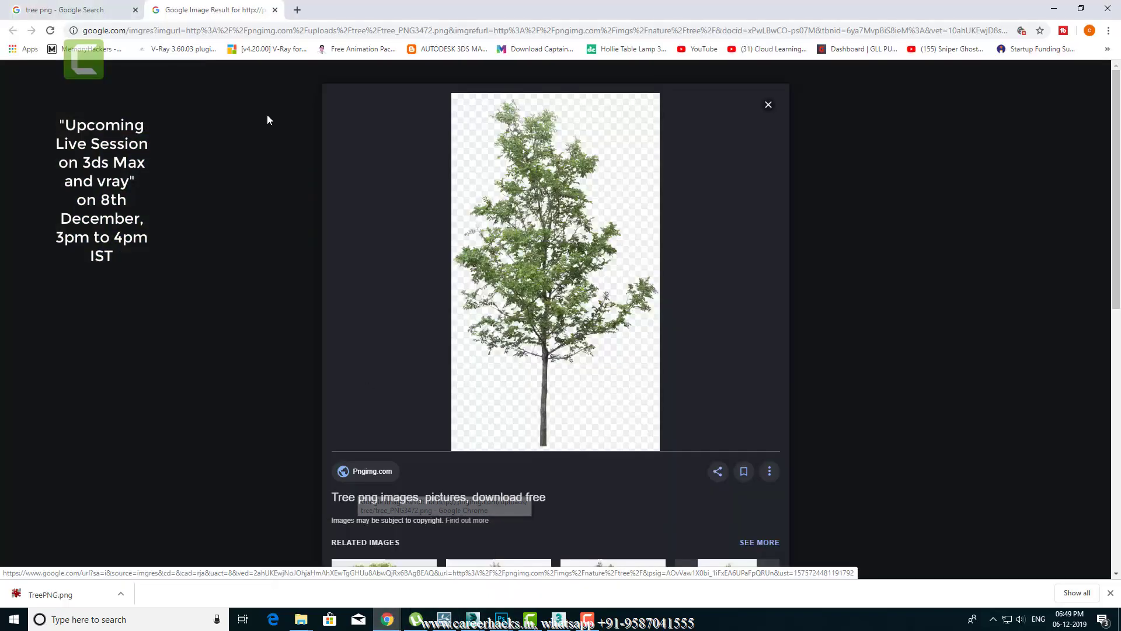
pyautogui.click(297, 10)
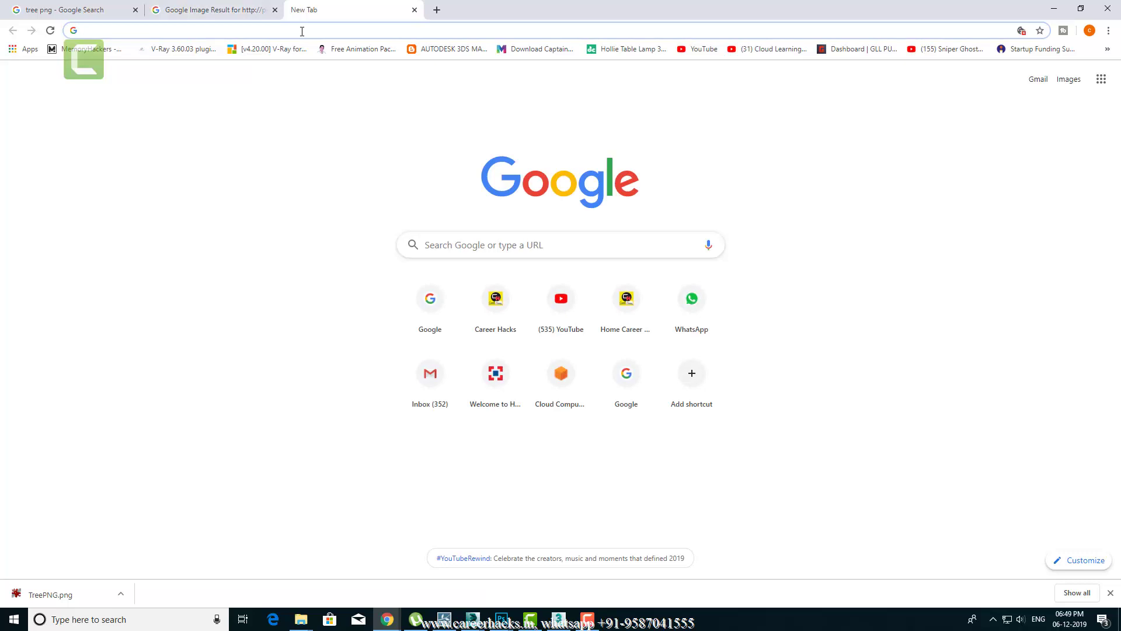
pyautogui.write('youtube')
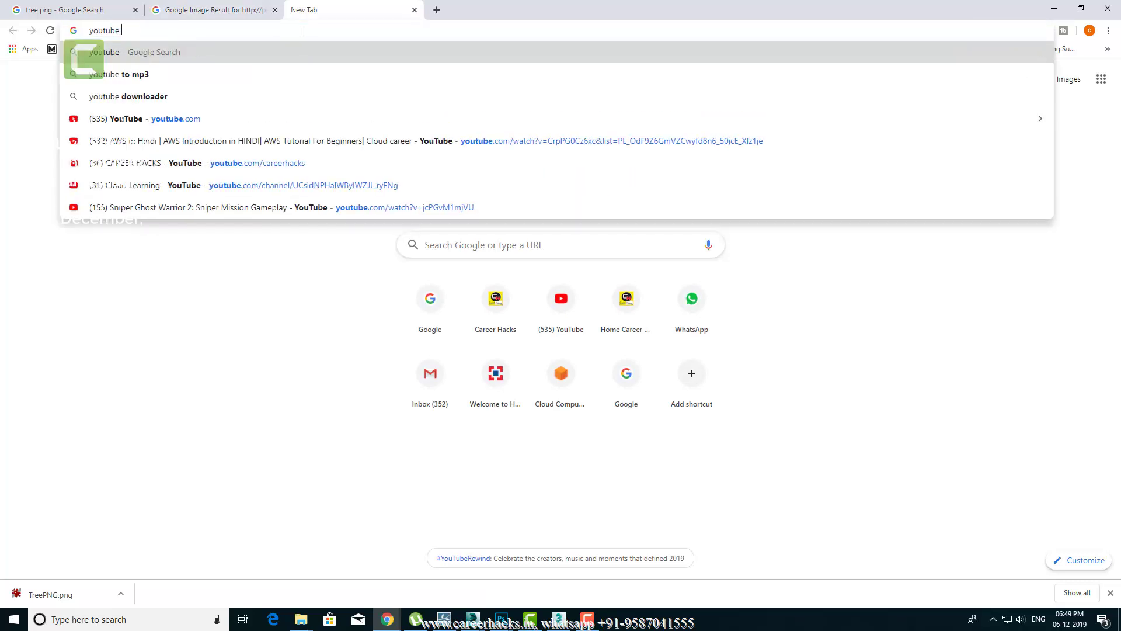
pyautogui.press('Down')
pyautogui.press('Down')
pyautogui.press('Down')
pyautogui.press('Down')
pyautogui.press('Down')
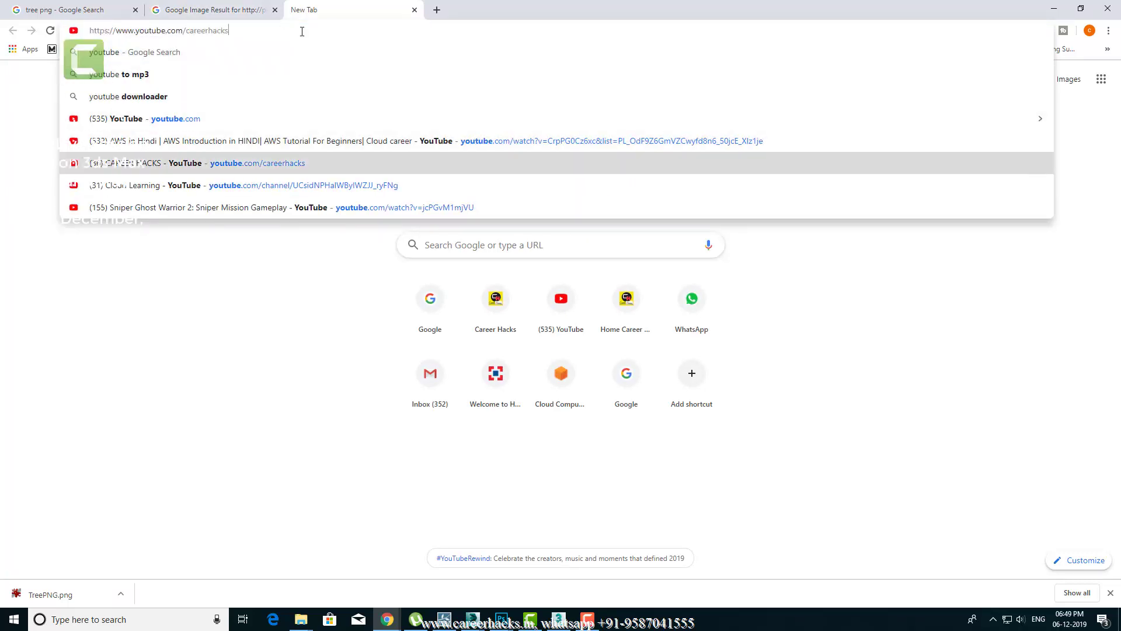
pyautogui.press('Return')
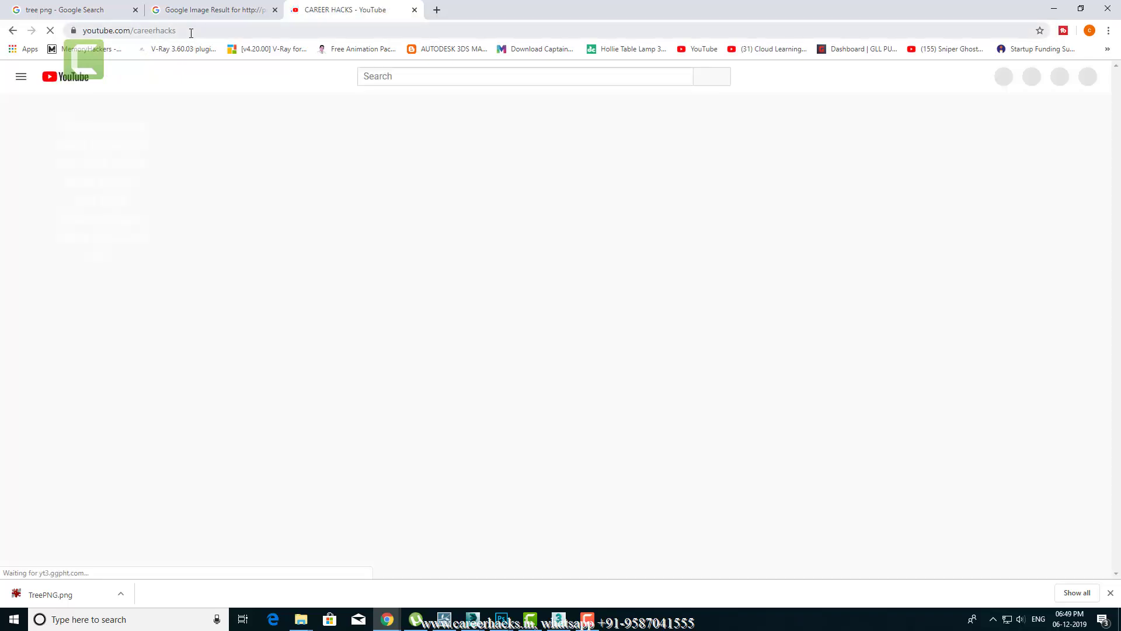
# Step: Search the CAREER HACKS channel's videos for 'effect'
pyautogui.click(694, 324)
pyautogui.write('lense')
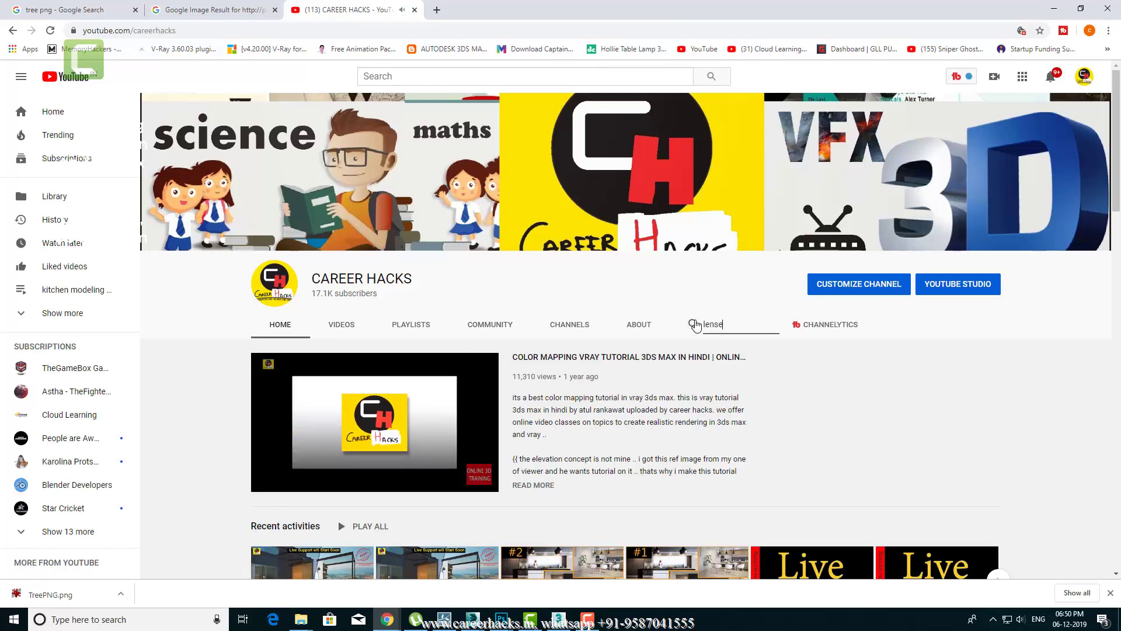
pyautogui.press('Return')
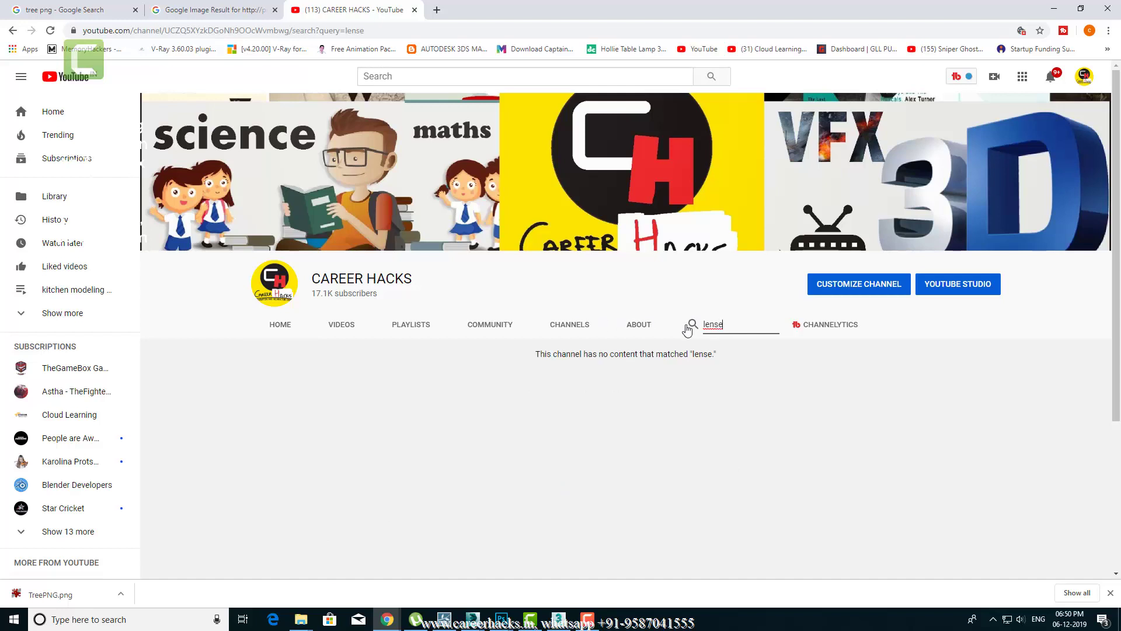
pyautogui.click(650, 331)
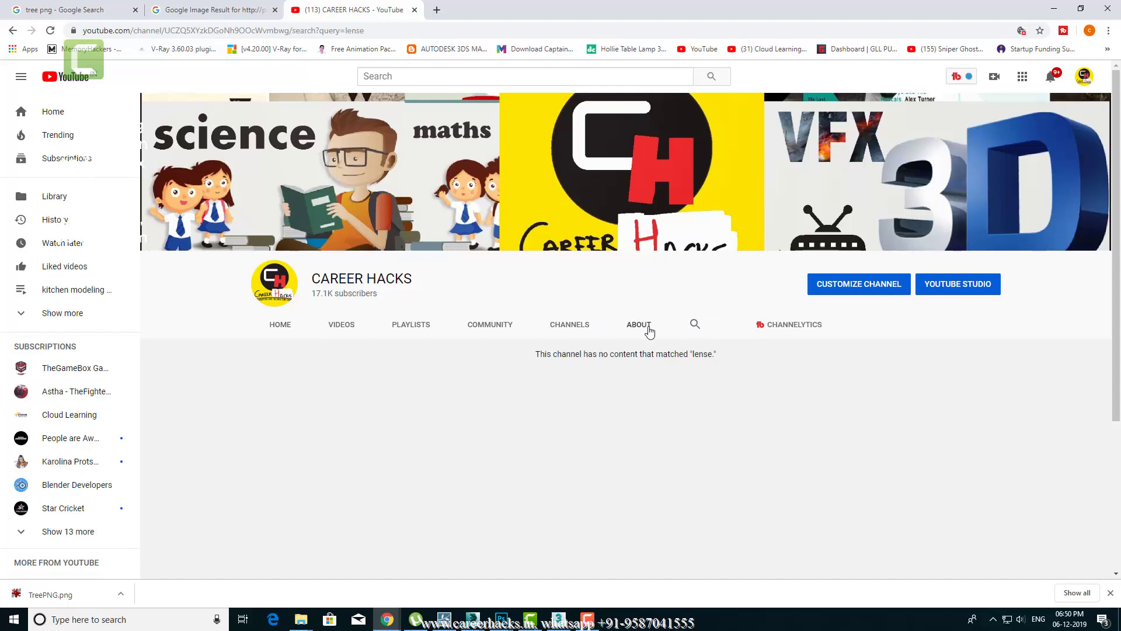
pyautogui.click(695, 325)
pyautogui.write('effect')
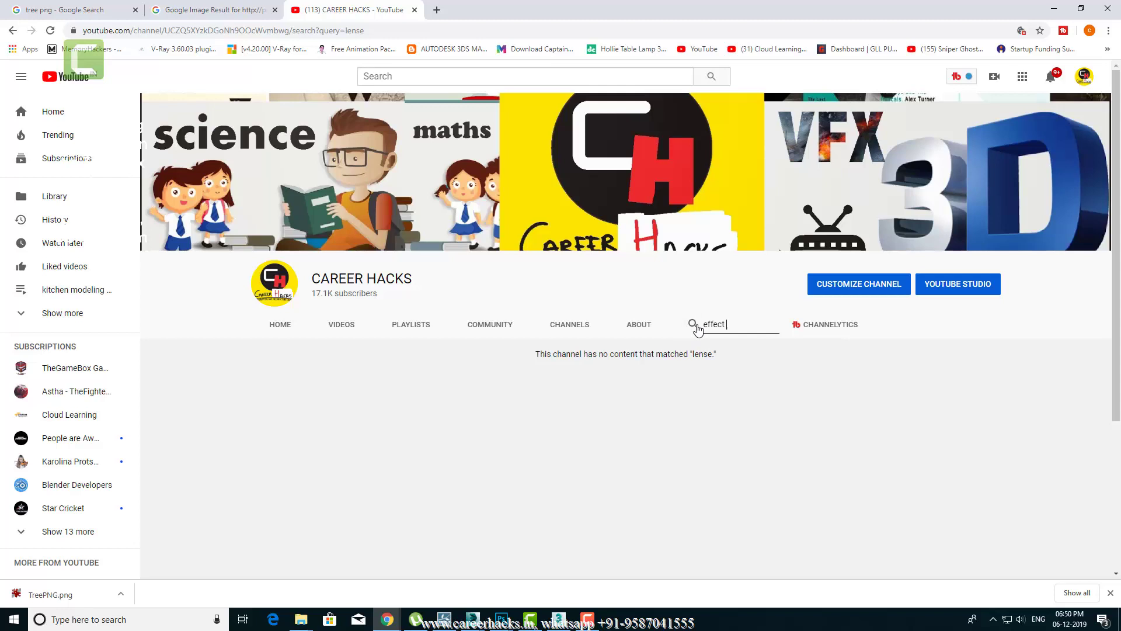
pyautogui.press('Return')
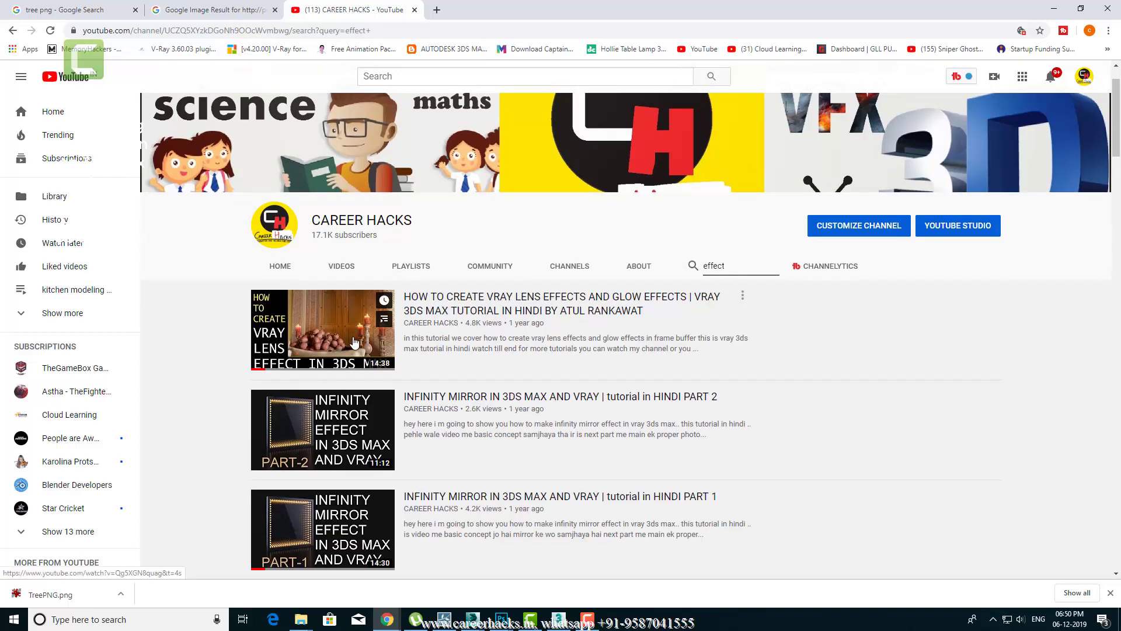
# Step: Play the V-Ray lens effects tutorial muted, skip the ad, and jump ahead through it
pyautogui.click(352, 339)
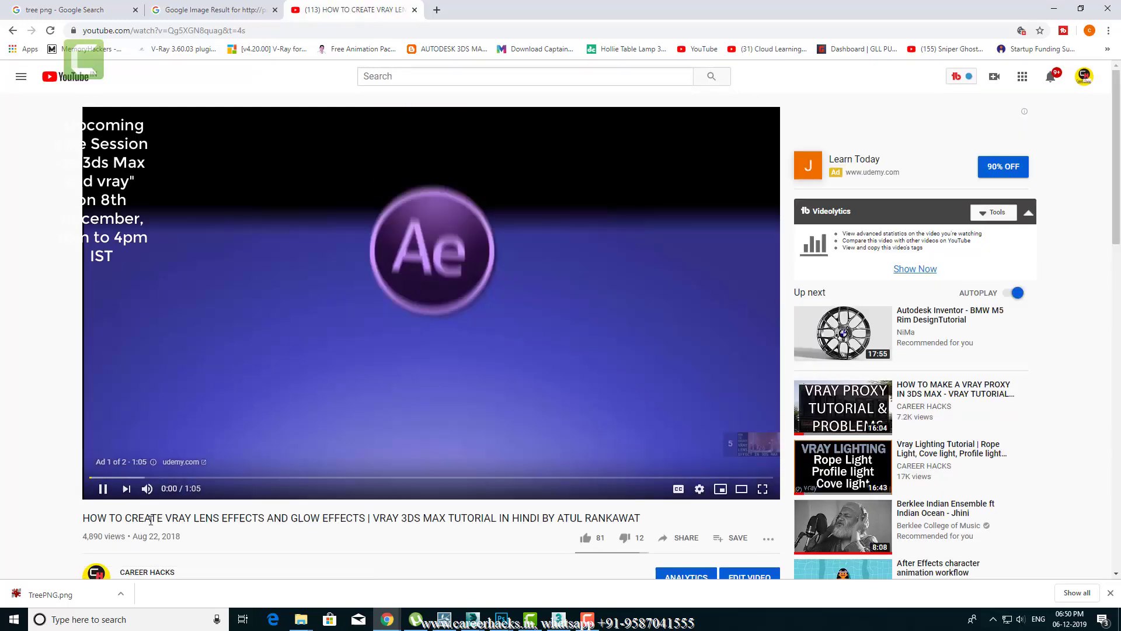
pyautogui.click(146, 489)
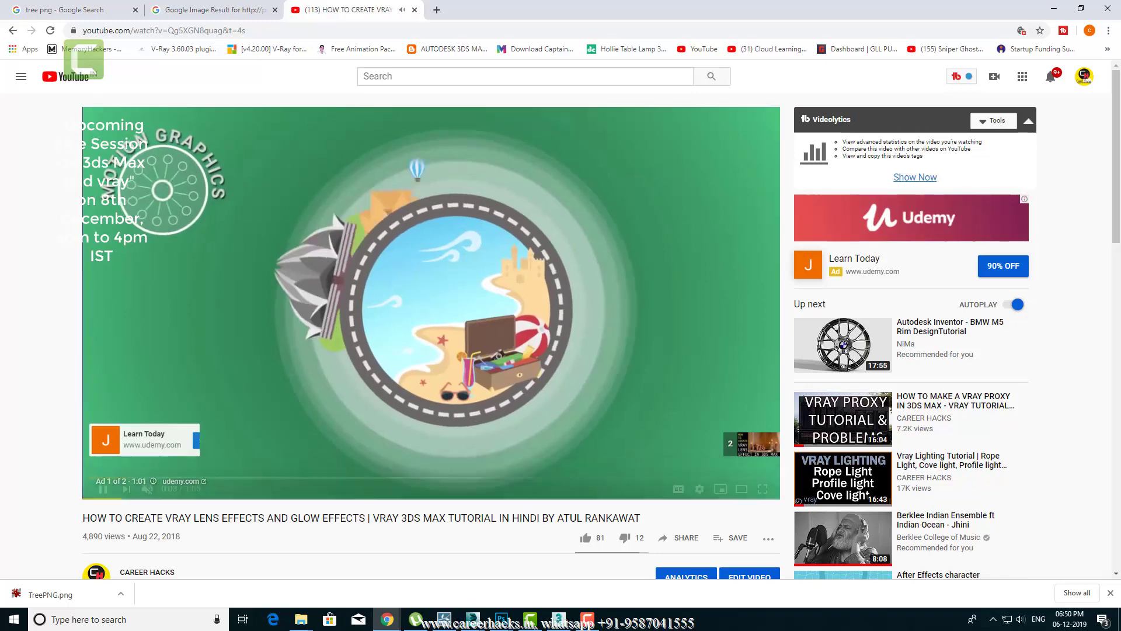
pyautogui.click(728, 447)
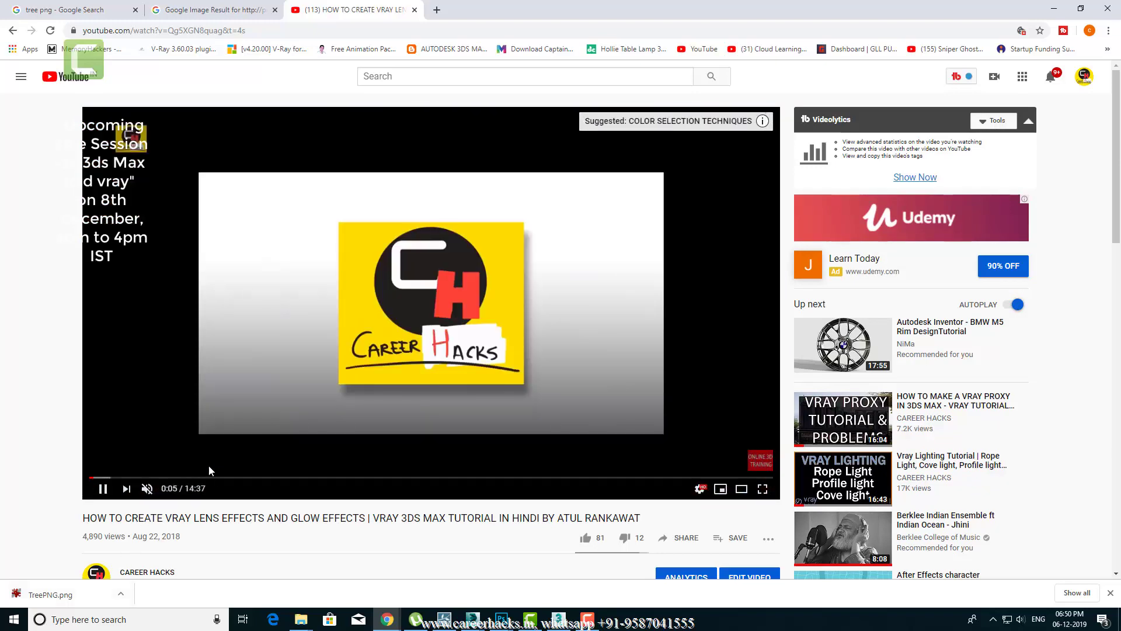
pyautogui.click(205, 478)
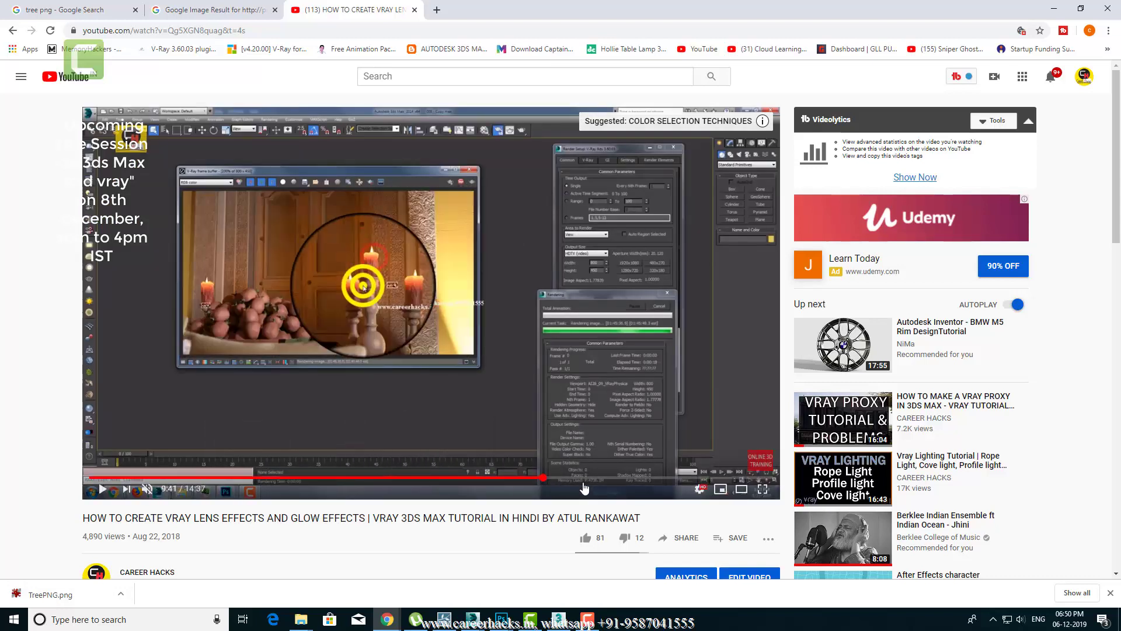
pyautogui.click(605, 479)
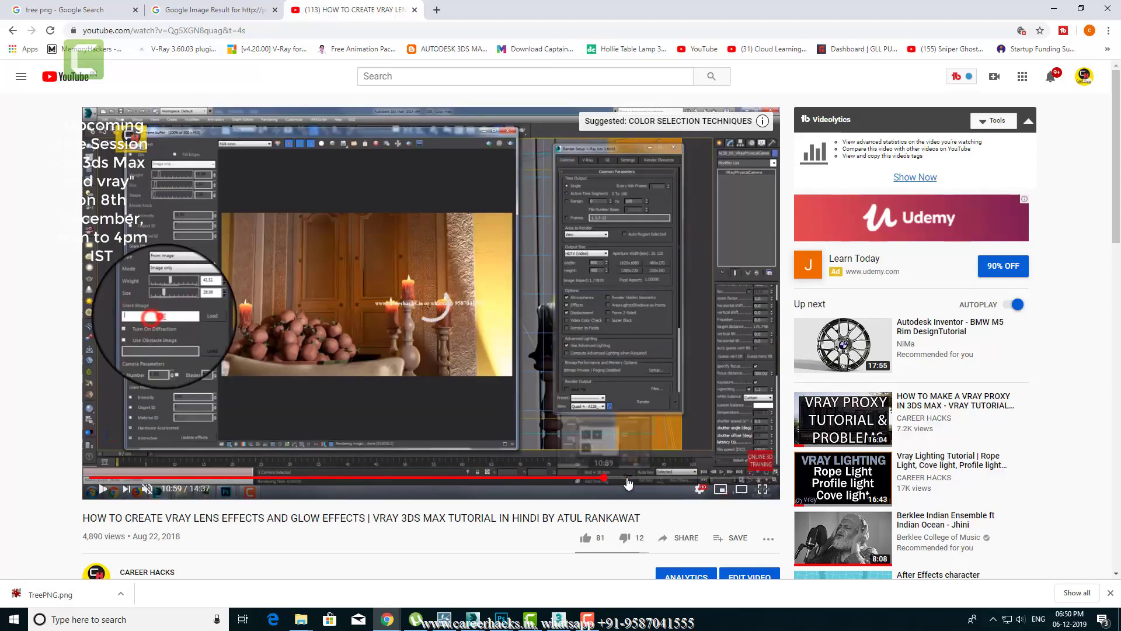
pyautogui.click(730, 479)
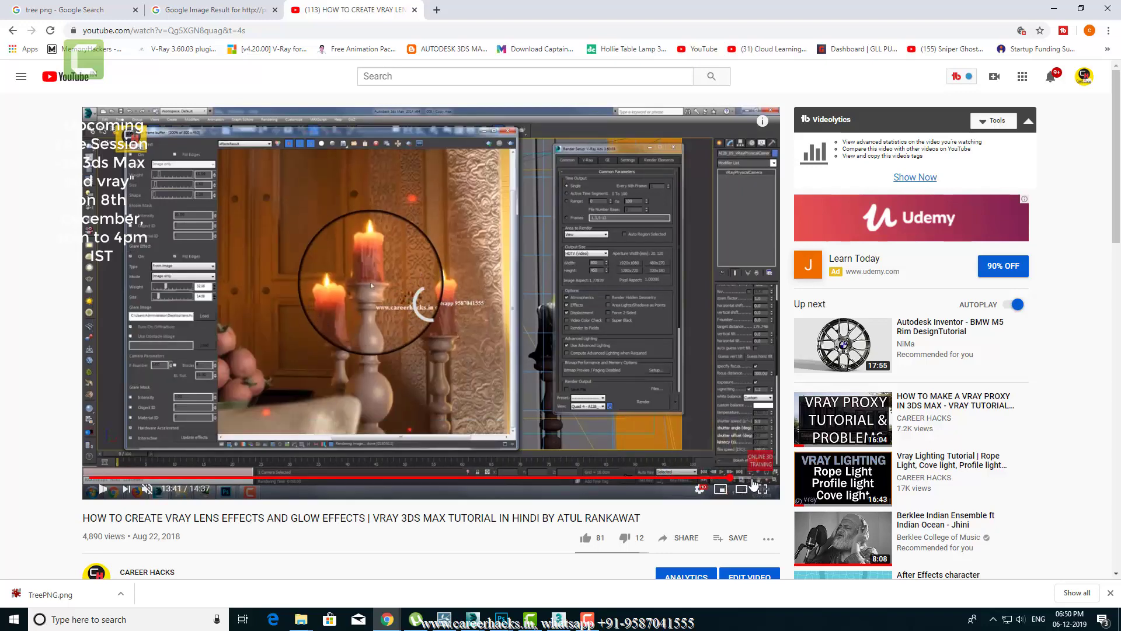
pyautogui.click(761, 479)
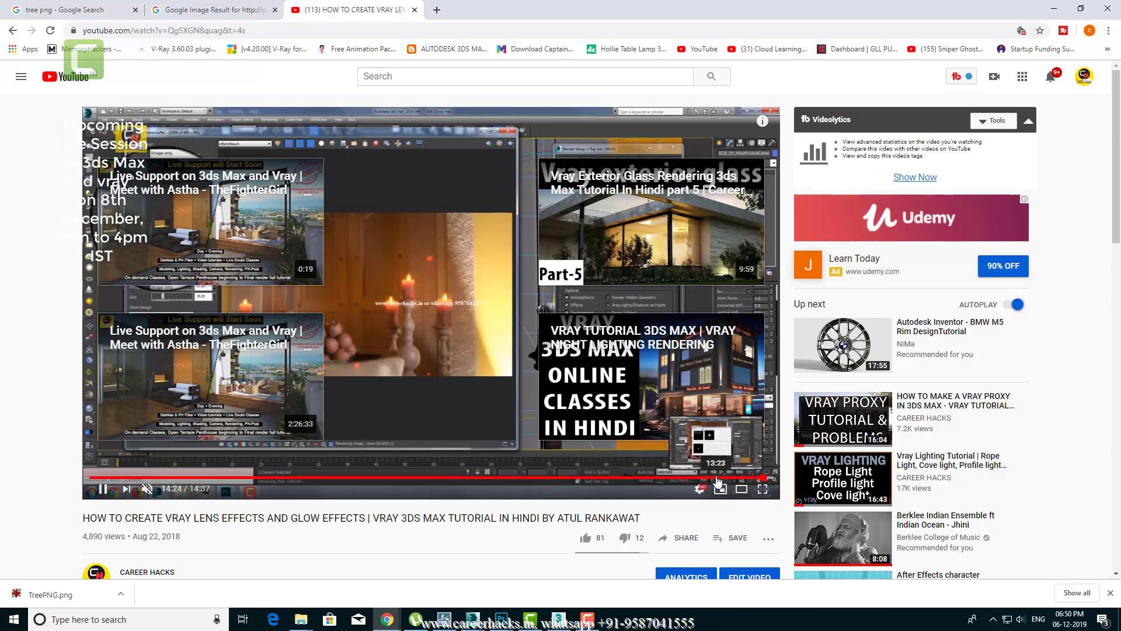
# Step: Jump back through the tutorial's rendering sections and pause it at 4:40
pyautogui.click(713, 477)
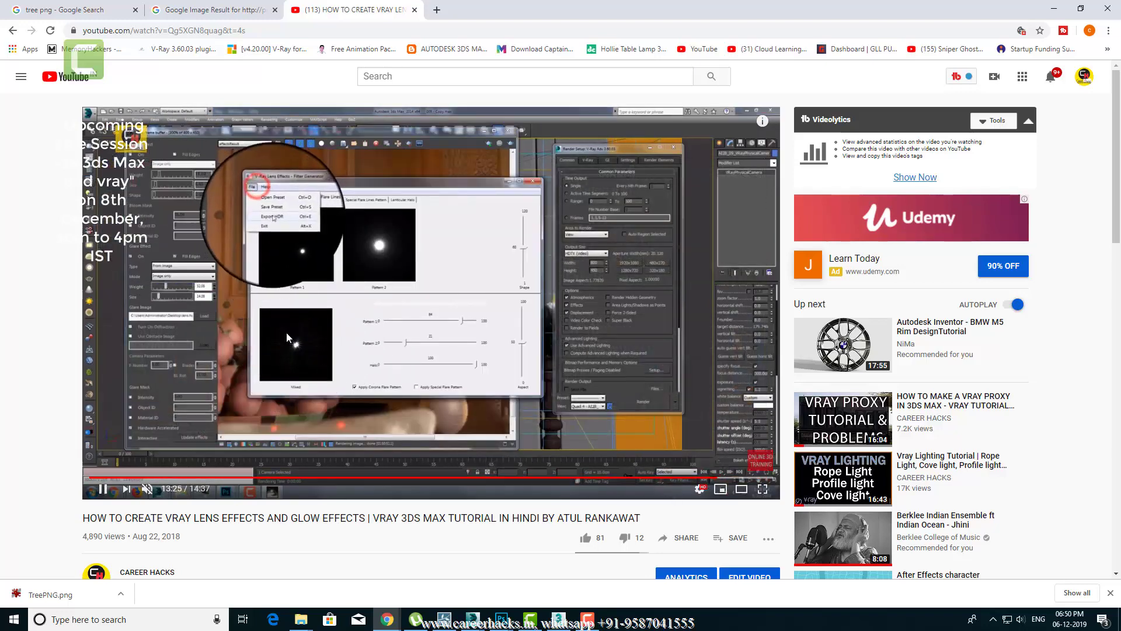
pyautogui.click(518, 477)
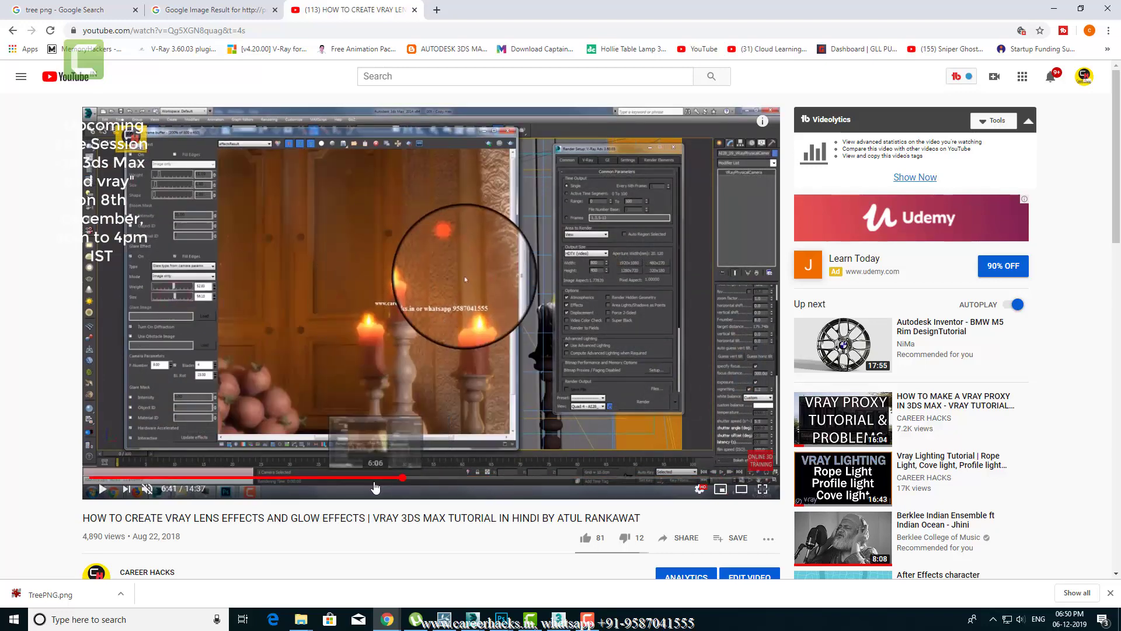
pyautogui.click(403, 478)
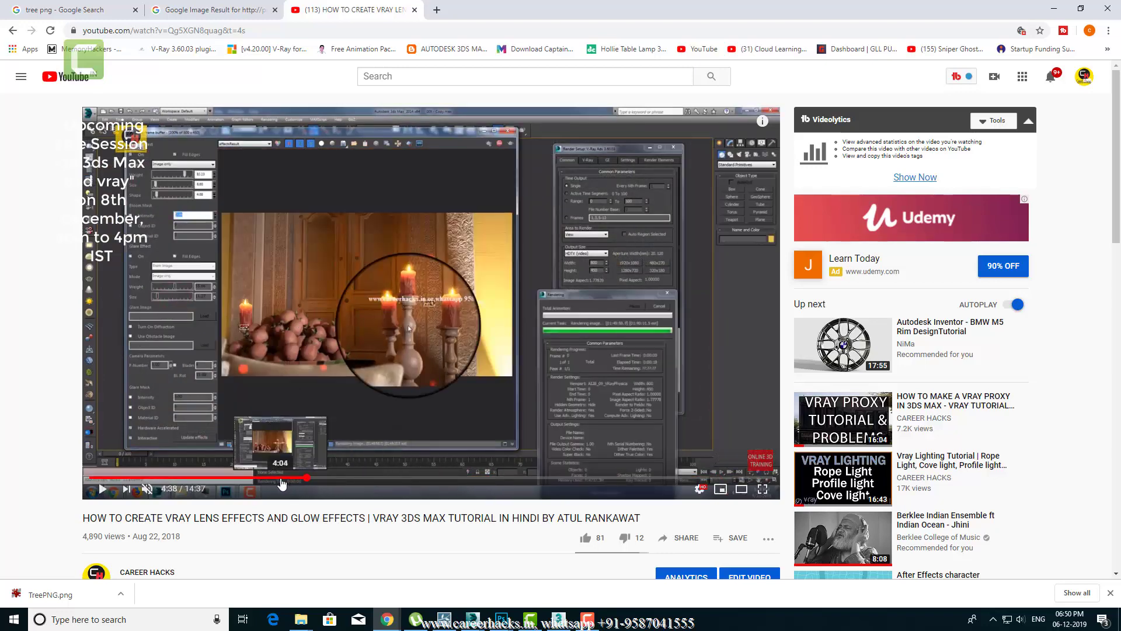
pyautogui.click(281, 479)
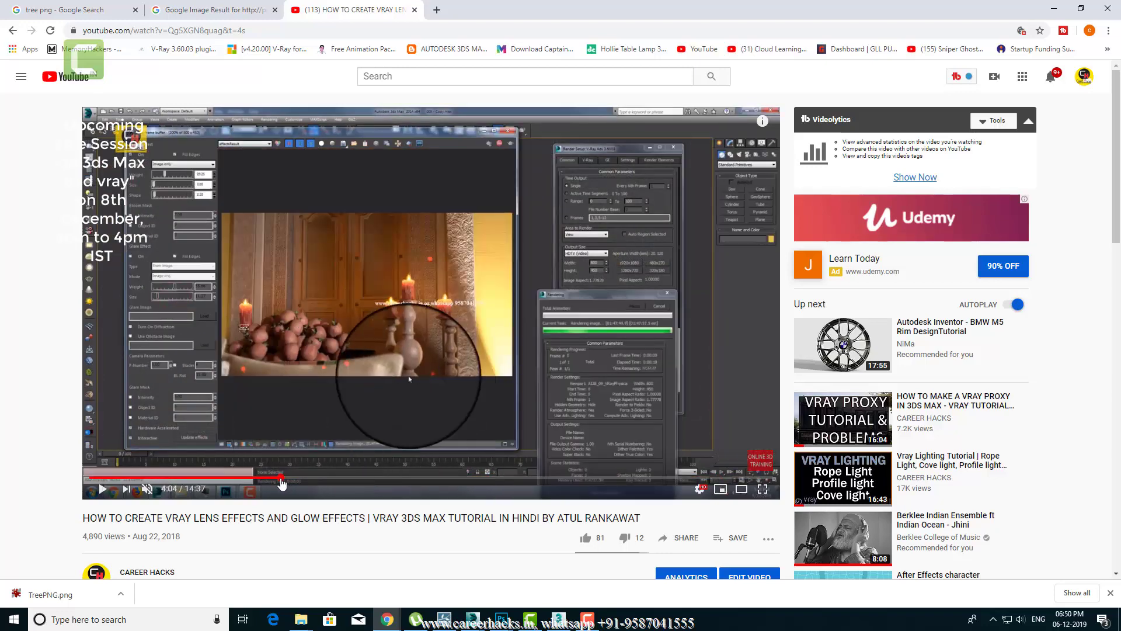
pyautogui.click(305, 478)
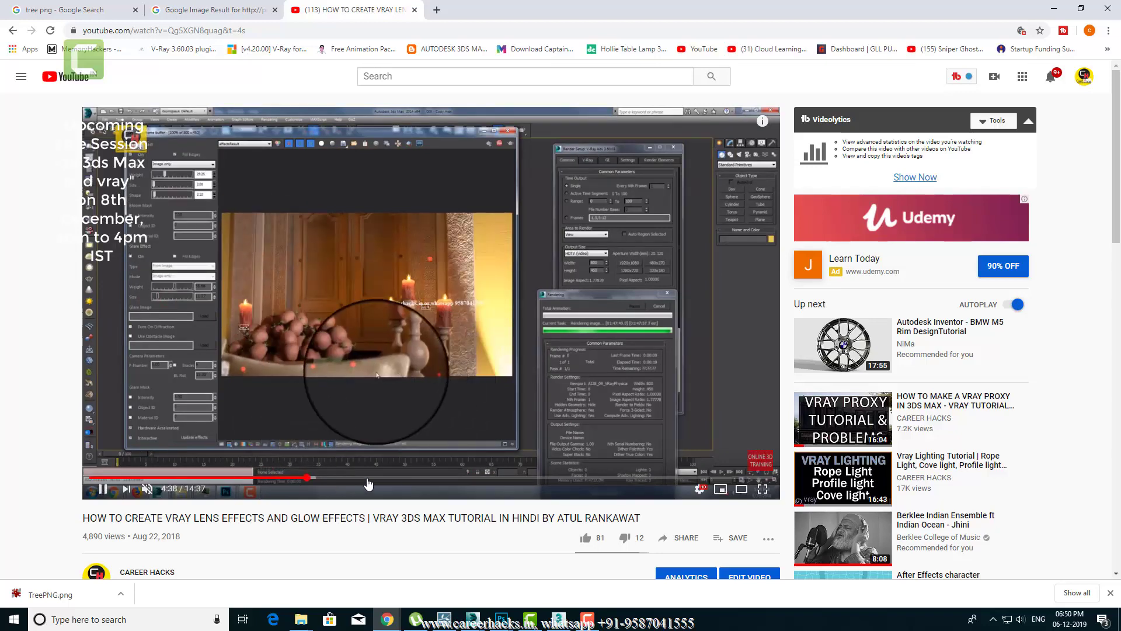
pyautogui.click(369, 234)
# Step: Go to the CAREER HACKS channel home page from below the video
pyautogui.click(210, 9)
pyautogui.click(348, 9)
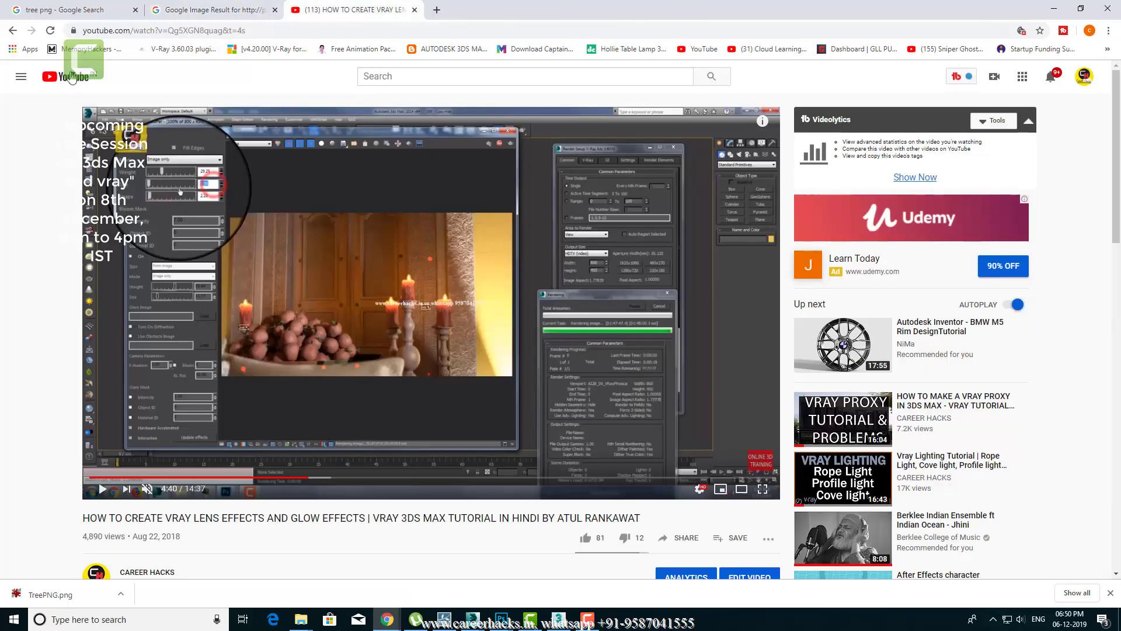
pyautogui.scroll(-2, 131, 503)
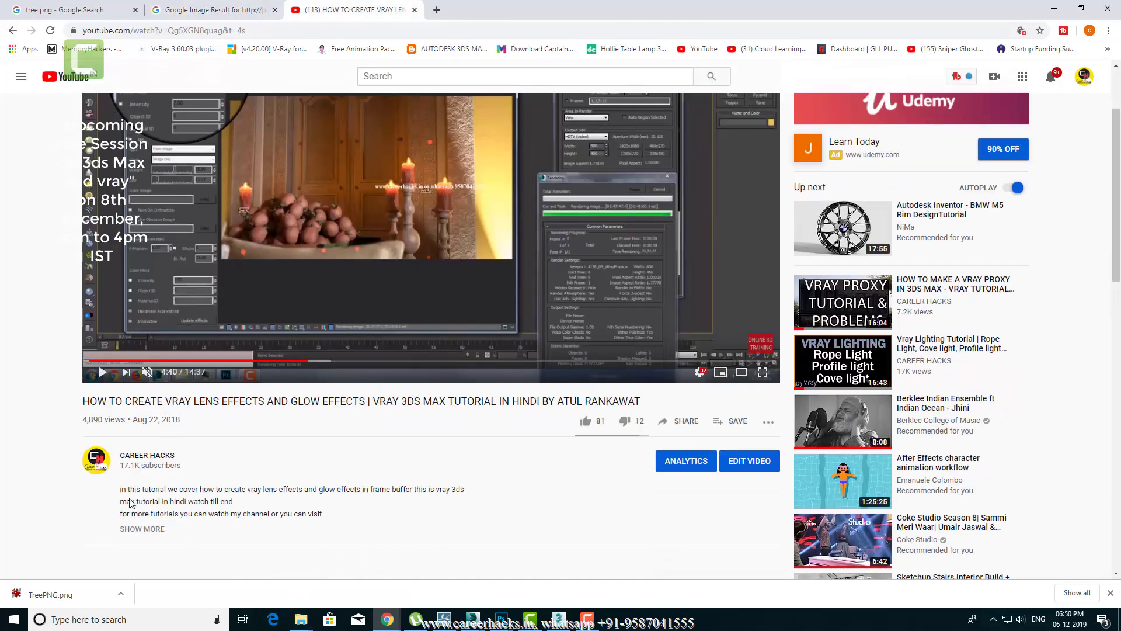
pyautogui.click(178, 455)
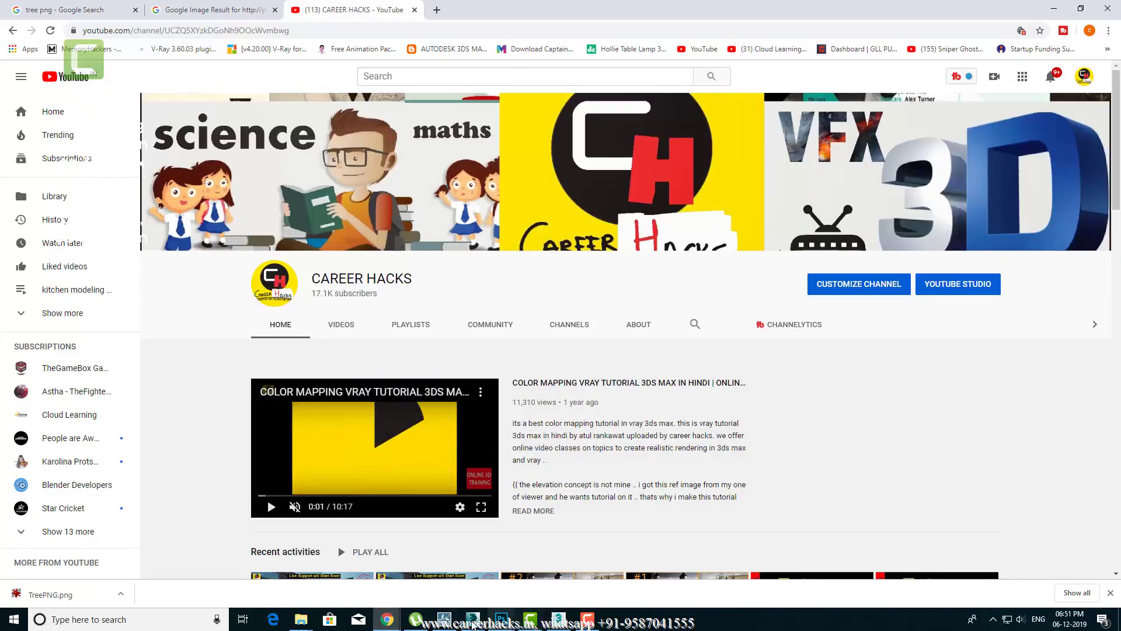
# Step: Zoom in on the house render's lit balcony in Photoshop, then back out
pyautogui.moveTo(500, 619)
pyautogui.click(536, 577)
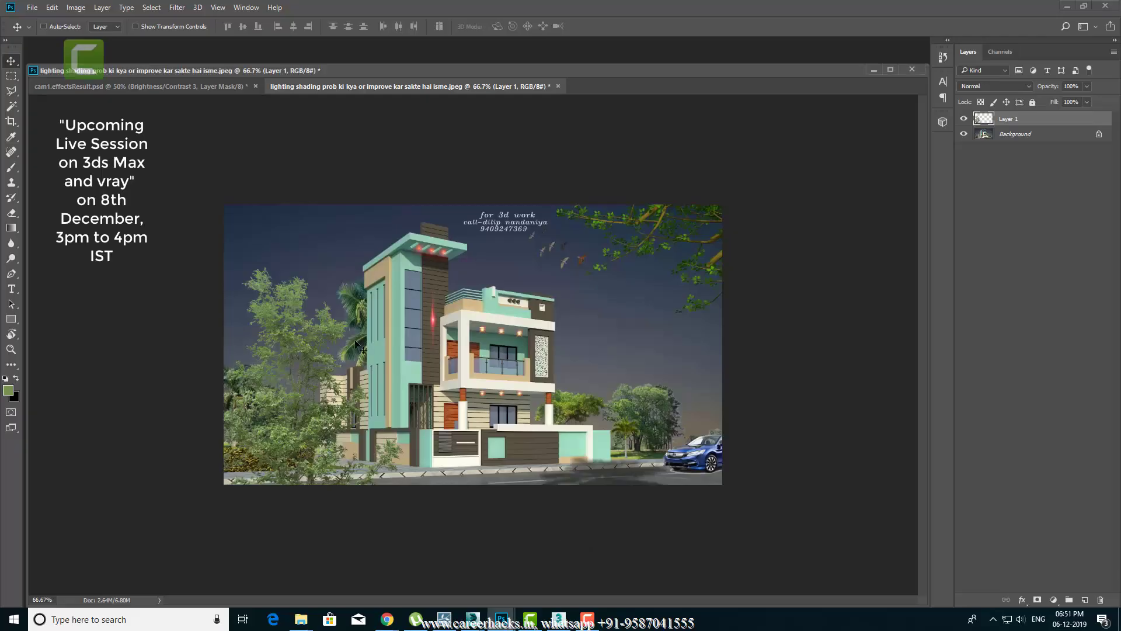
pyautogui.keyDown('ctrl'); pyautogui.click(535, 395); pyautogui.keyUp('ctrl')
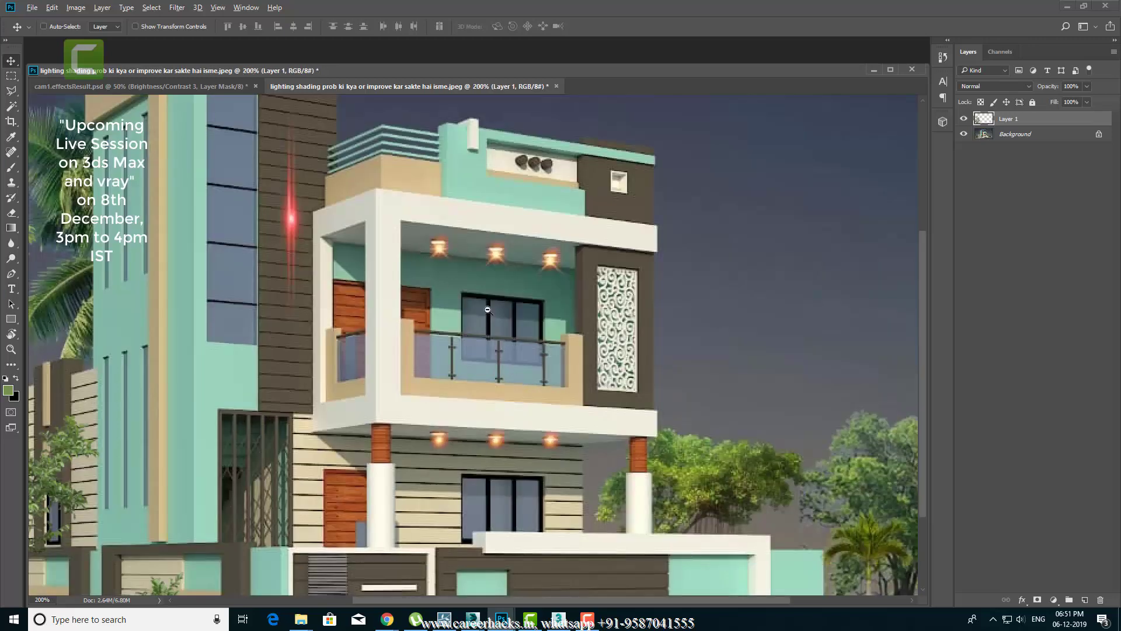
pyautogui.keyDown('alt'); pyautogui.click(488, 309); pyautogui.keyUp('alt')
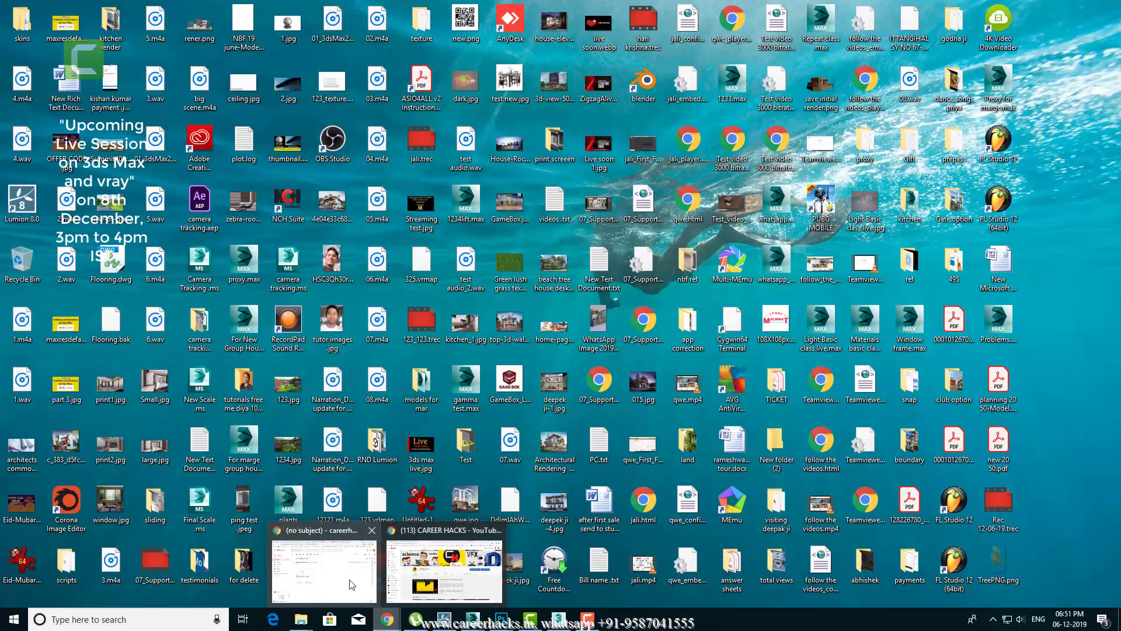
# Step: Close the old Google image result tab
pyautogui.moveTo(387, 619)
pyautogui.click(444, 593)
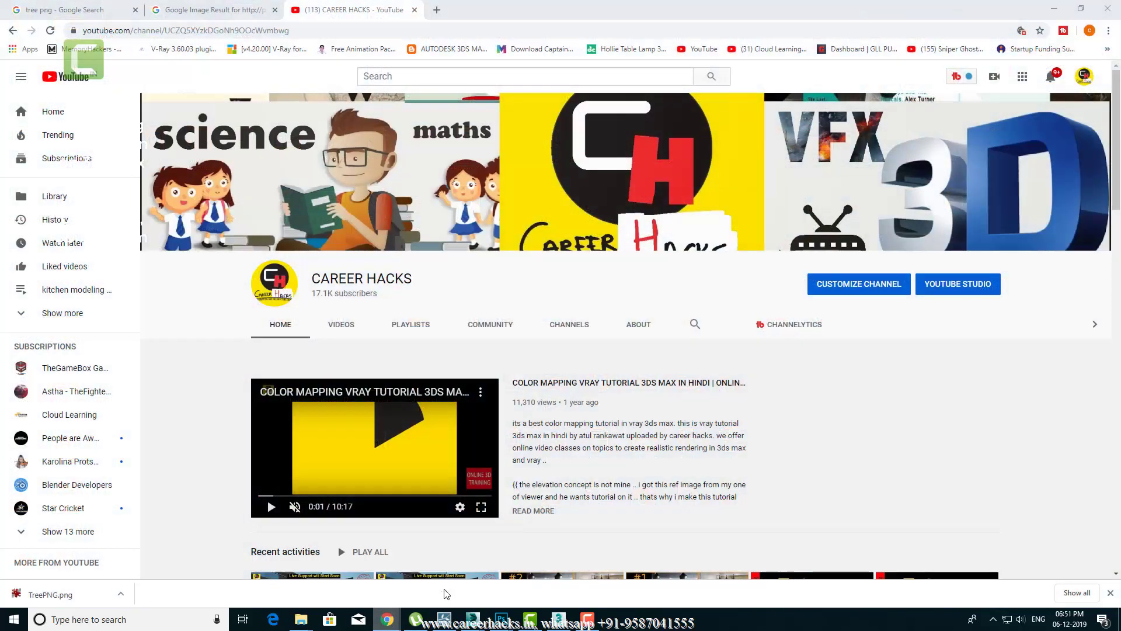
pyautogui.click(213, 9)
pyautogui.hotkey('ctrl', 'w')
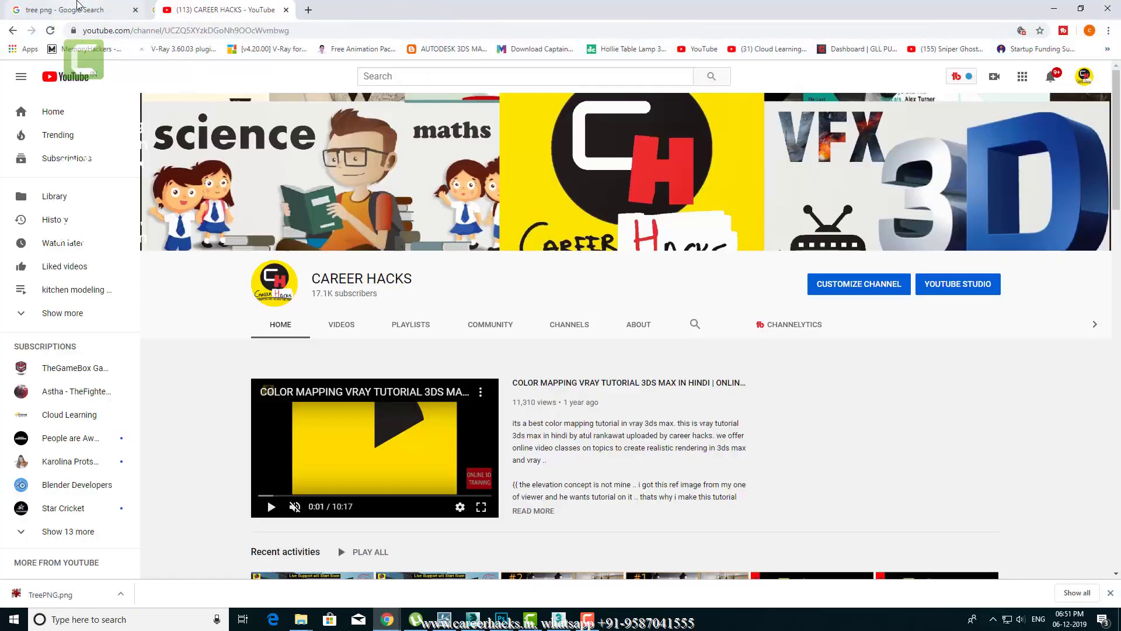
# Step: Replace the tree png query with a search for 'lense effect png'
pyautogui.click(117, 11)
pyautogui.moveTo(140, 85); pyautogui.dragTo(3, 85)
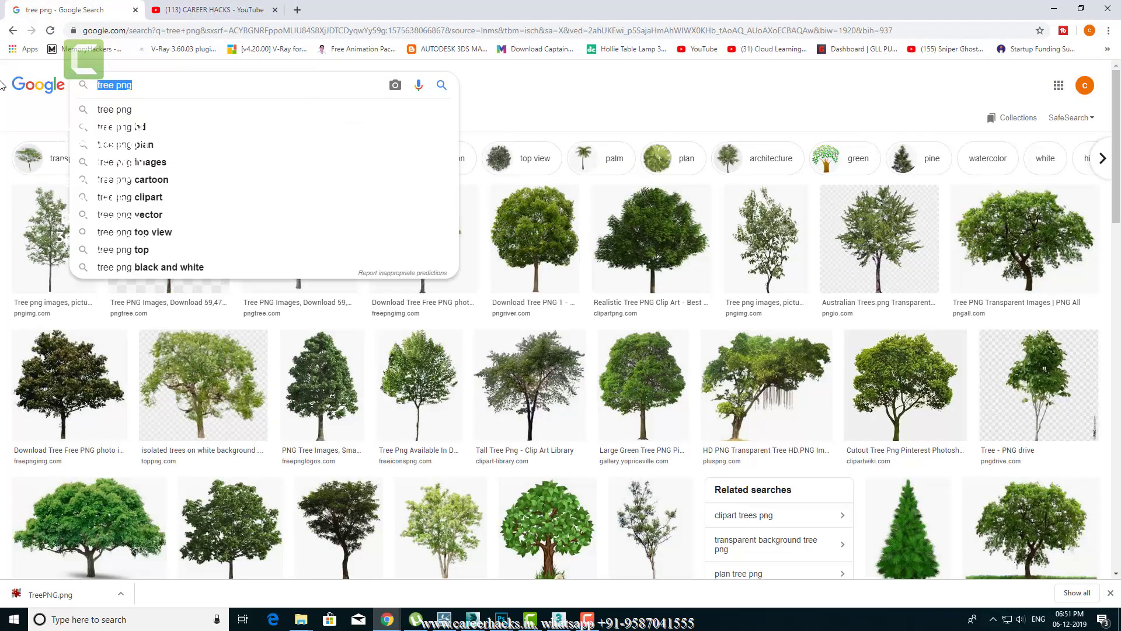
pyautogui.write('lense effect')
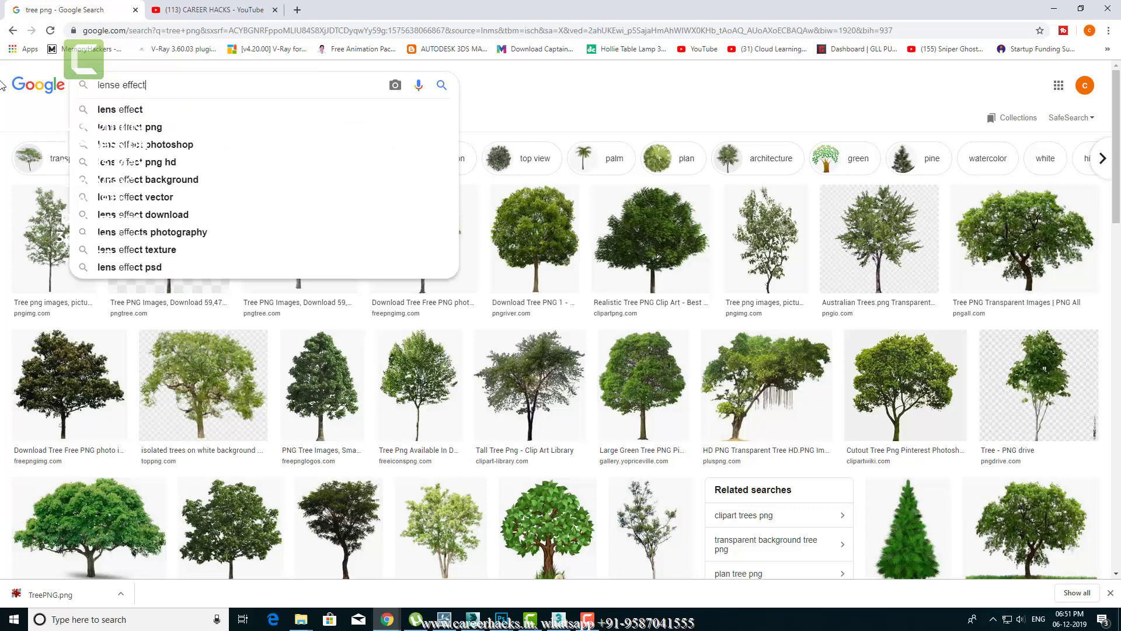
pyautogui.press('Return')
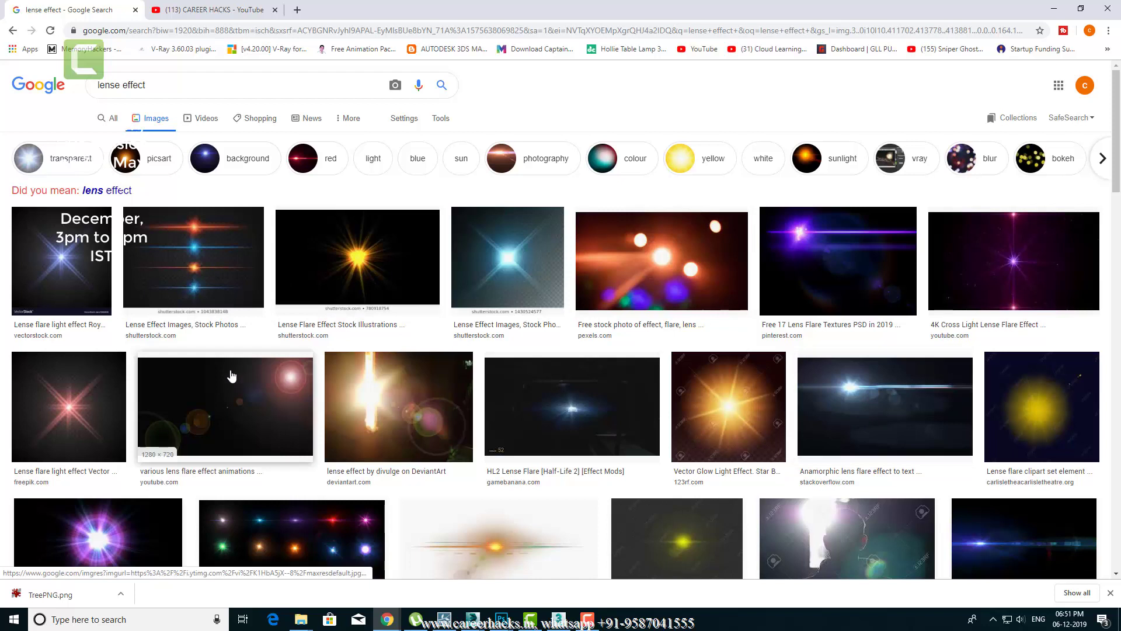
pyautogui.click(207, 83)
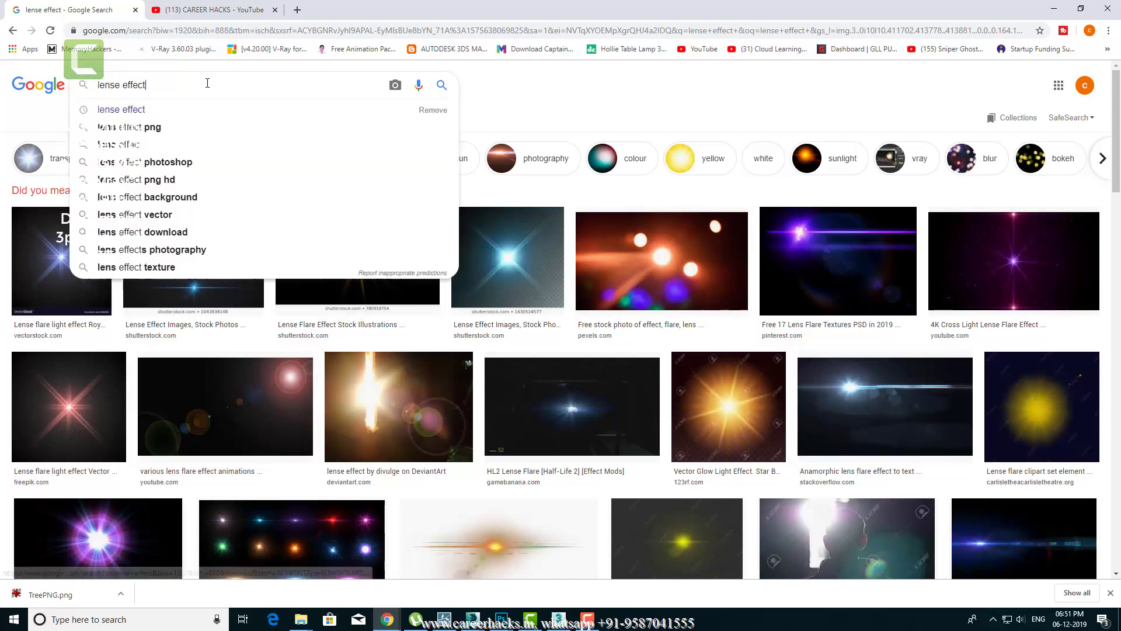
pyautogui.write(' png')
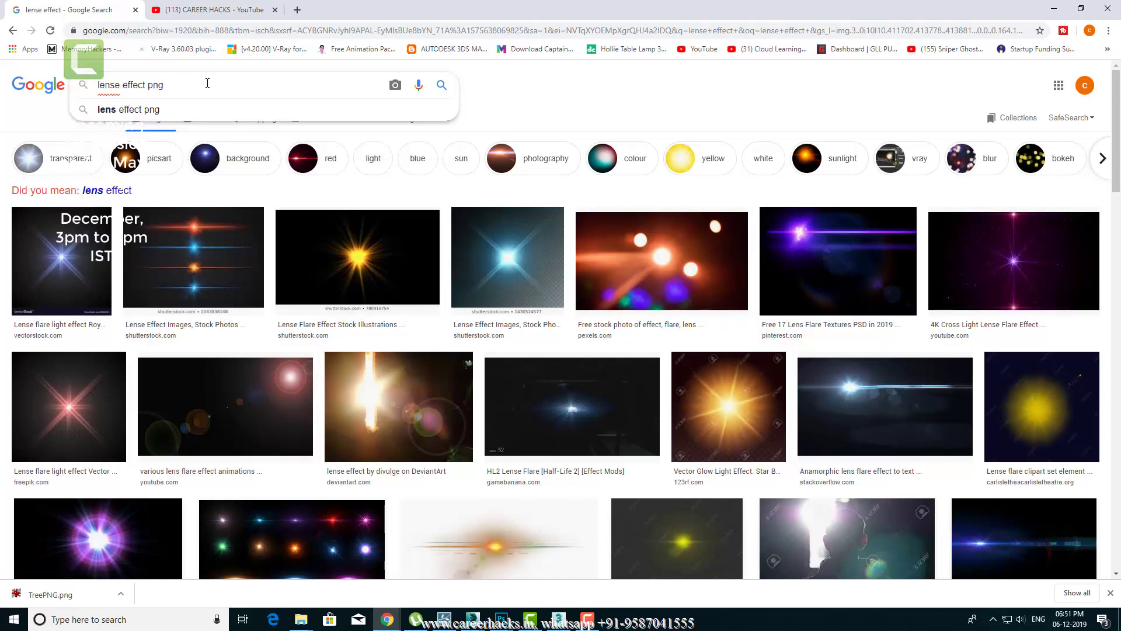
pyautogui.press('Return')
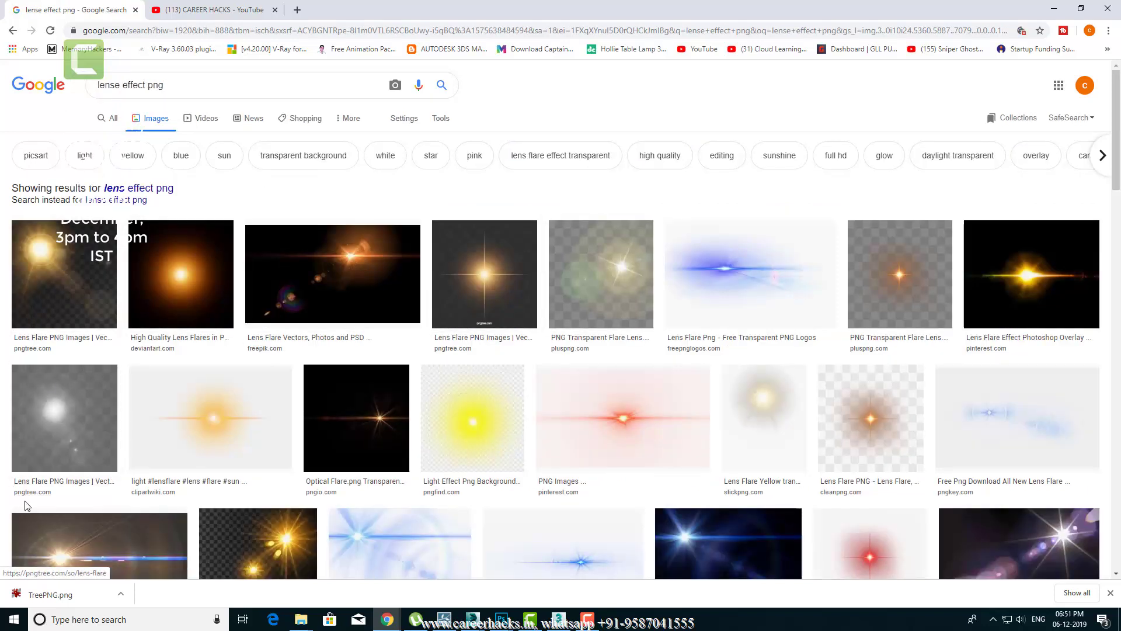
# Step: Open the freepik lens flare result in a new tab and save its image to the Desktop
pyautogui.rightClick(500, 279)
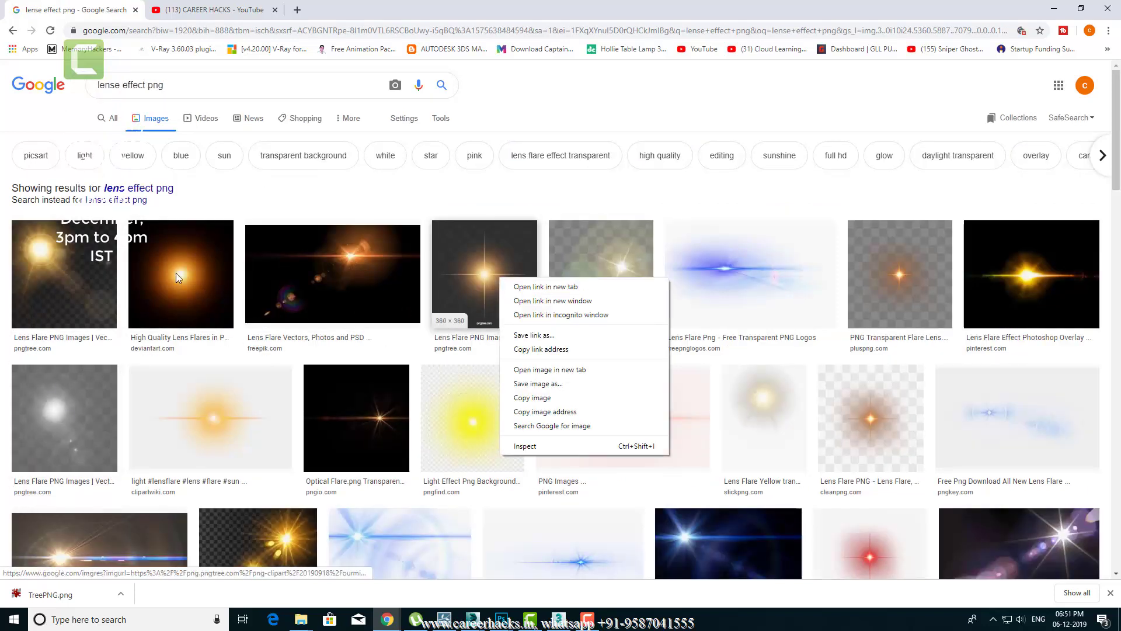
pyautogui.rightClick(281, 280)
pyautogui.click(325, 288)
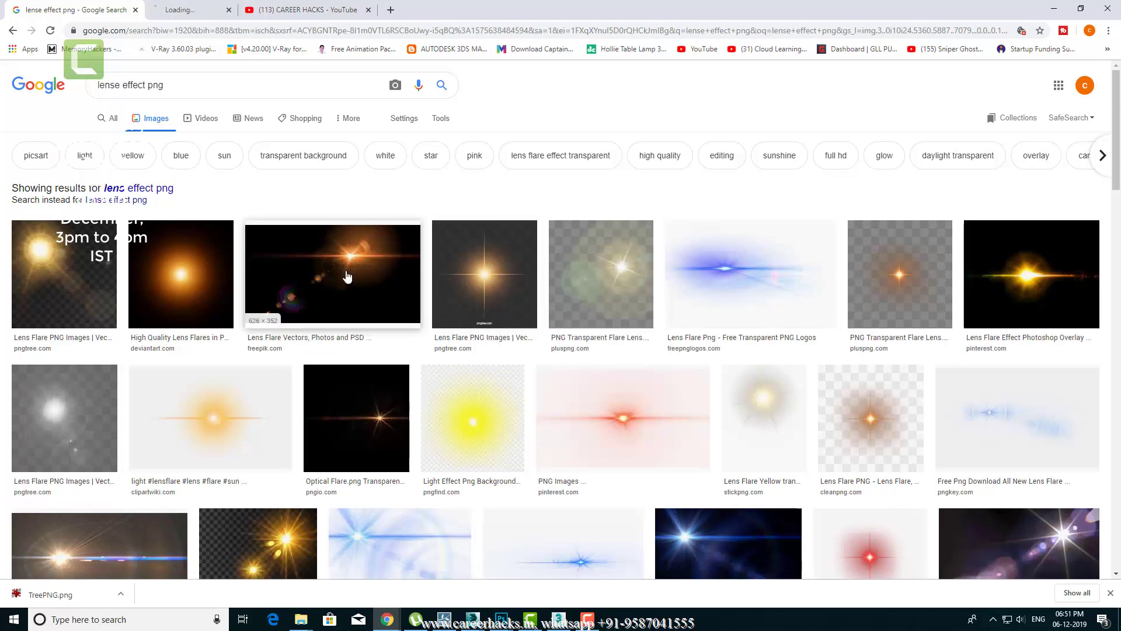
pyautogui.click(195, 7)
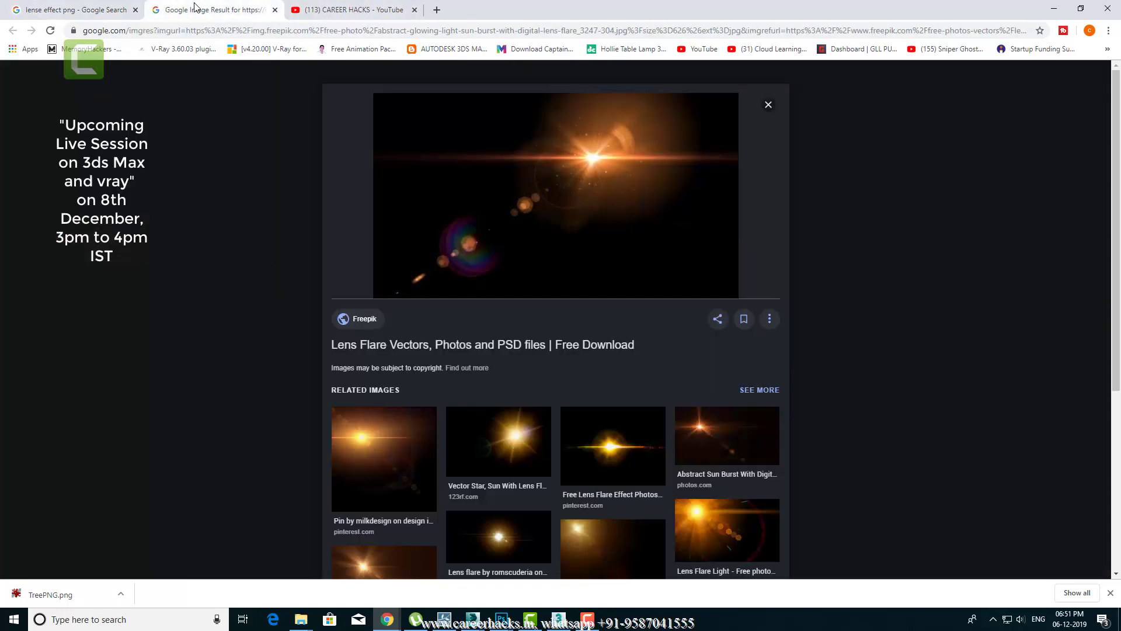
pyautogui.rightClick(574, 161)
pyautogui.click(645, 257)
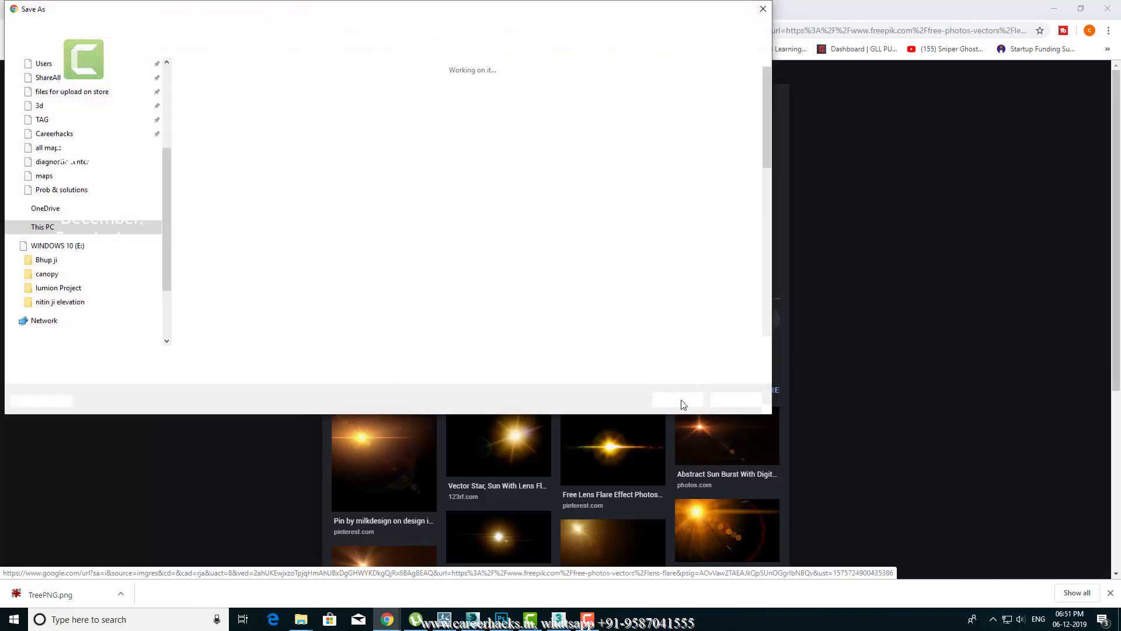
pyautogui.click(736, 399)
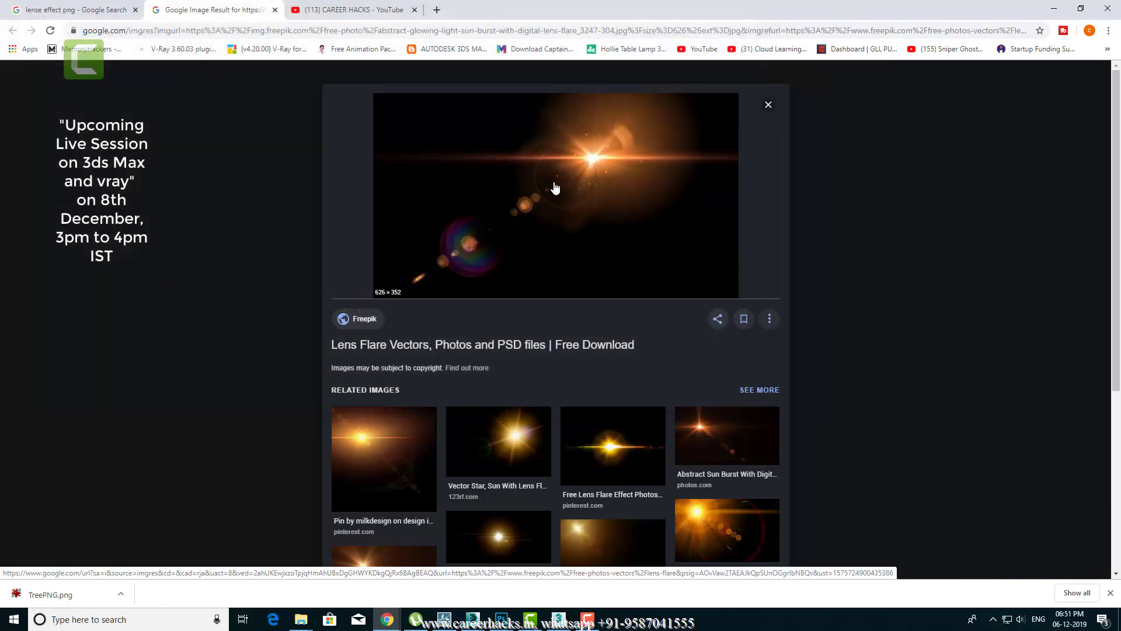
# Step: Preview the related Flare (PSD) image without saving it
pyautogui.scroll(-3, 786, 359)
pyautogui.scroll(-2, 786, 360)
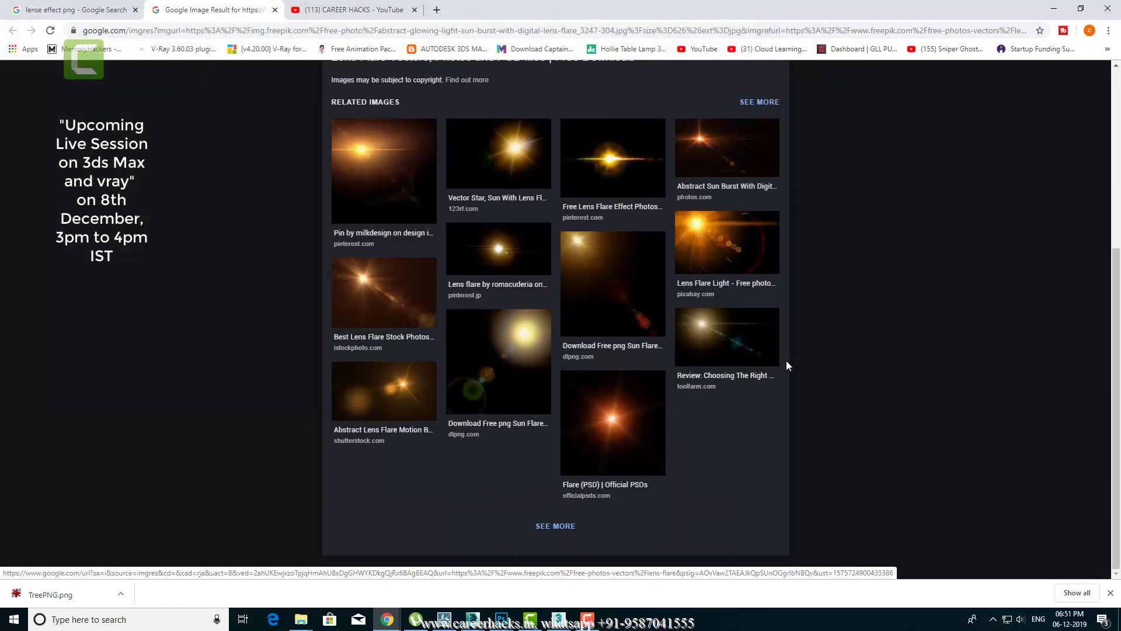
pyautogui.click(626, 405)
pyautogui.rightClick(570, 226)
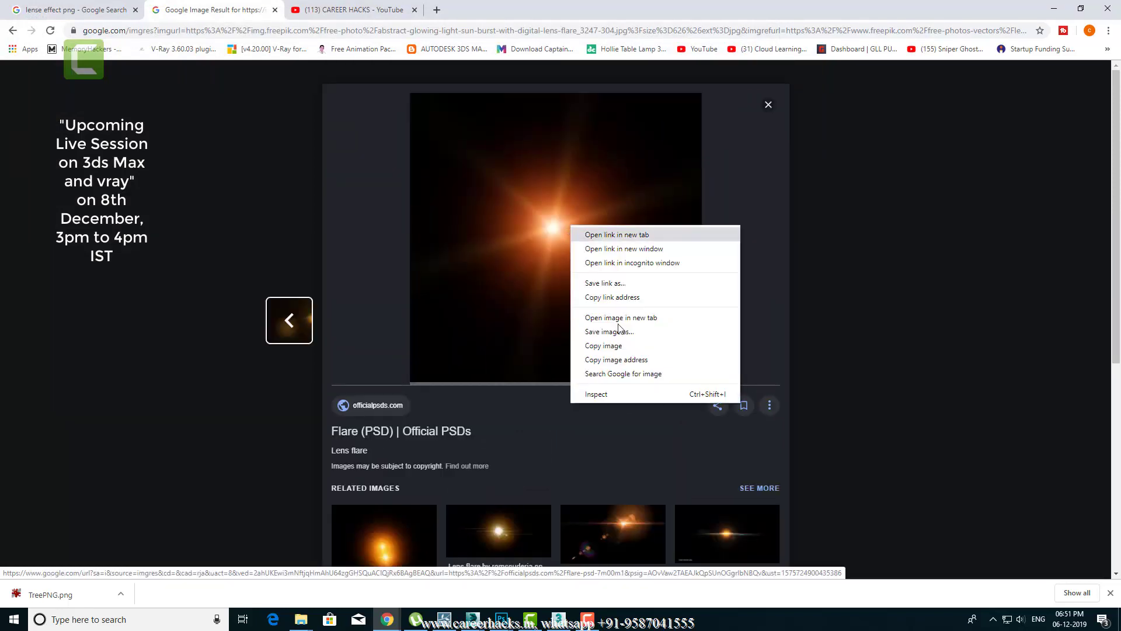
pyautogui.click(908, 430)
# Step: Save the LENS FLARE PSDBOX image to the Desktop as lense.jpg and return to Photoshop
pyautogui.click(733, 527)
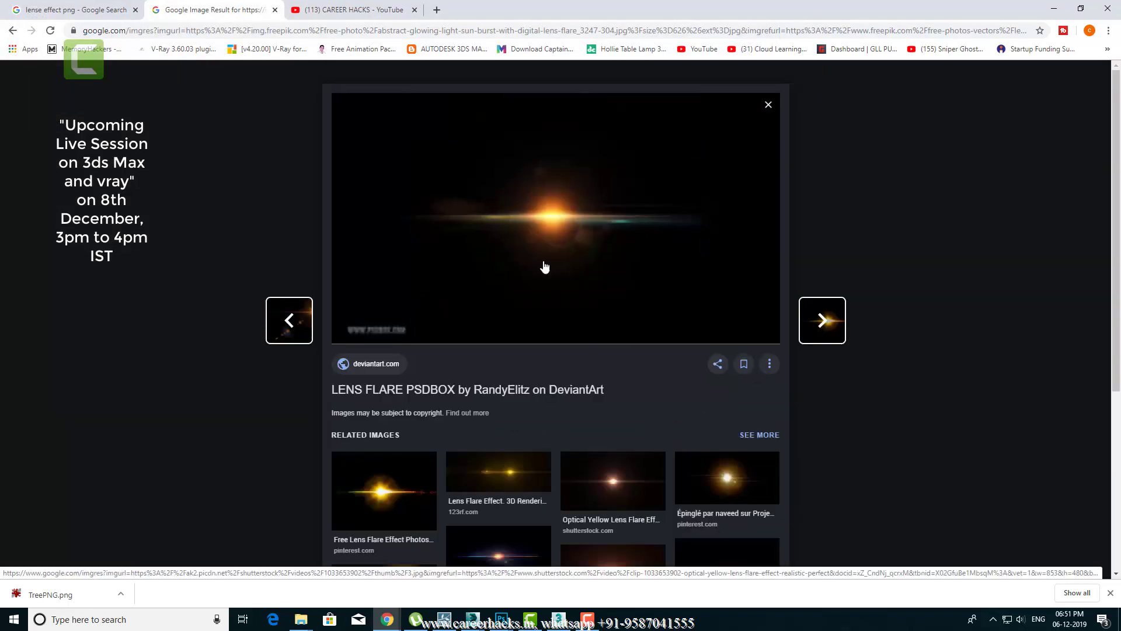
pyautogui.rightClick(559, 198)
pyautogui.click(651, 302)
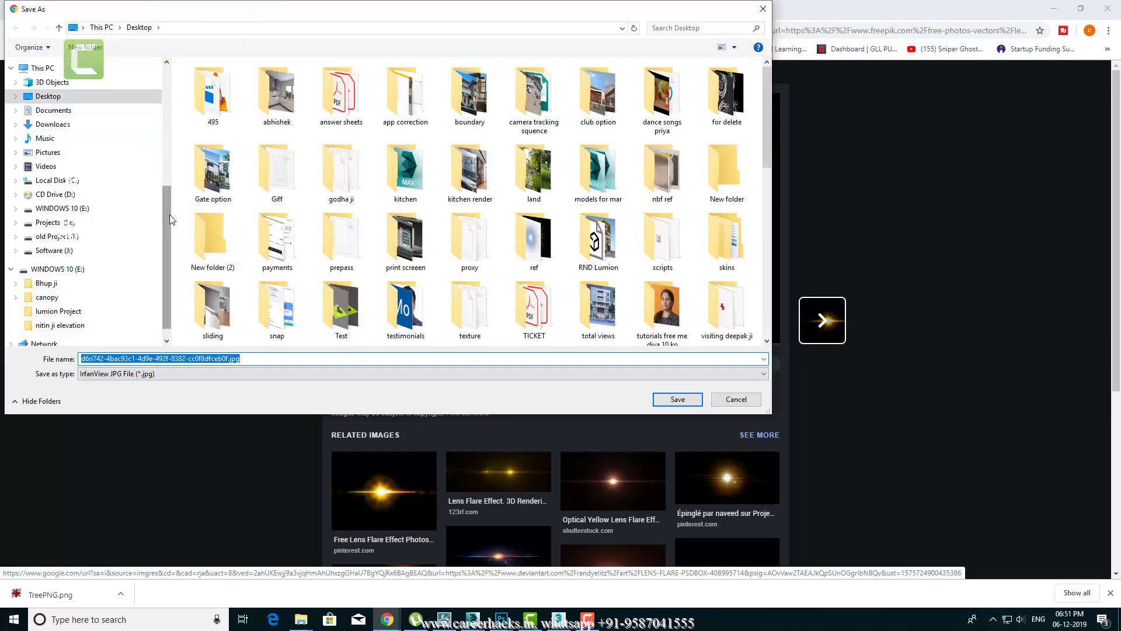
pyautogui.write('lense')
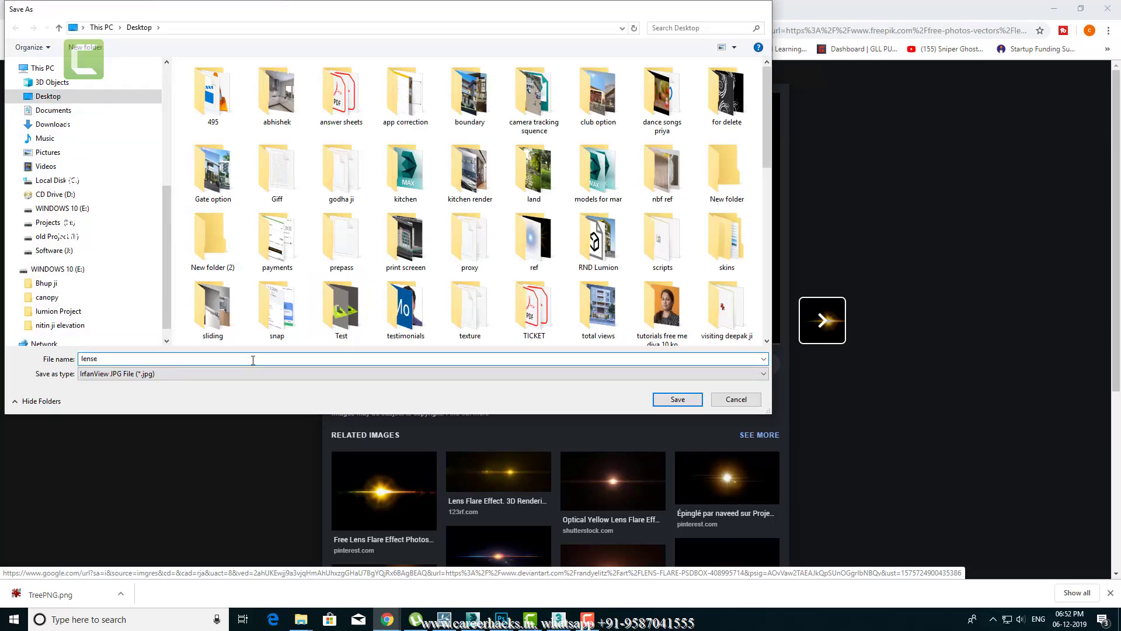
pyautogui.press('Return')
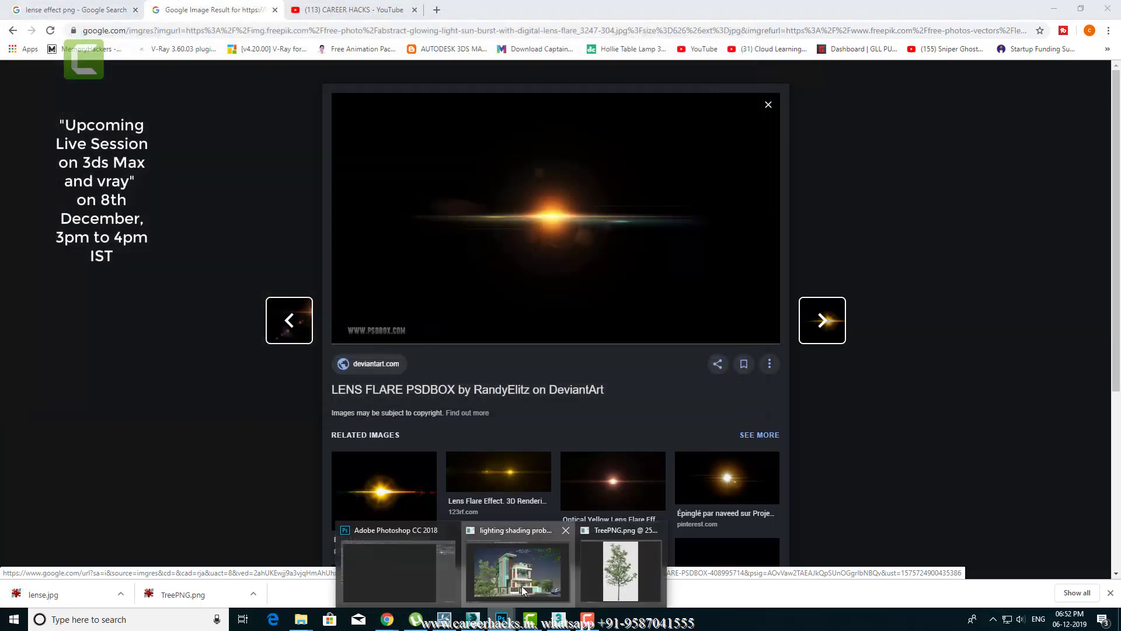
pyautogui.click(521, 587)
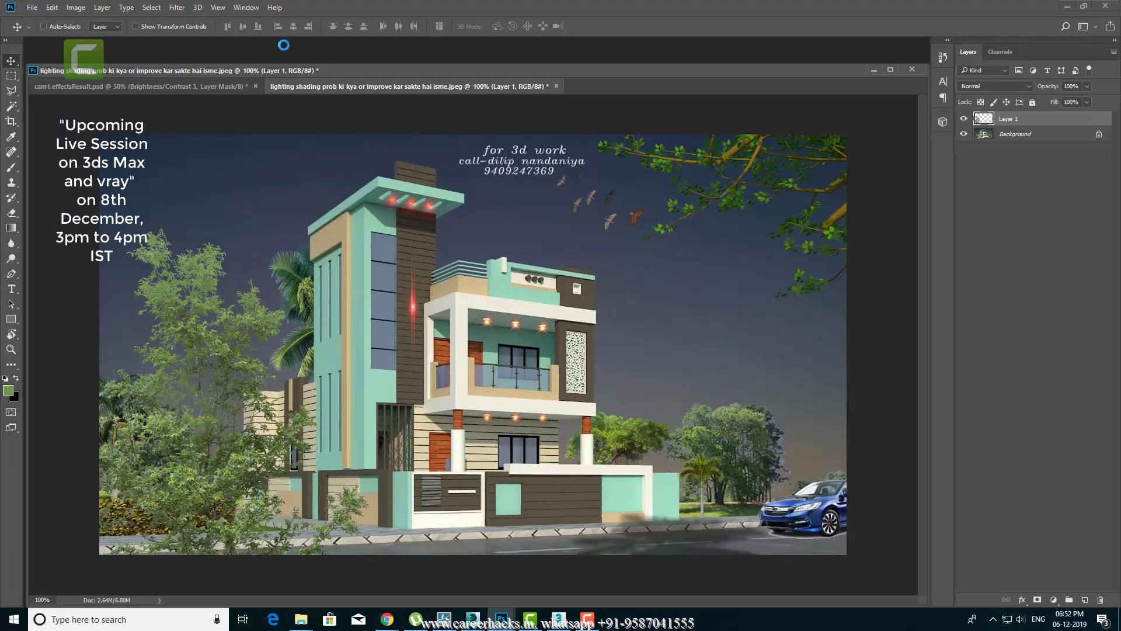
# Step: Open lense.jpg and float its window beside the house image, fitted to view
pyautogui.hotkey('ctrl', 'o')
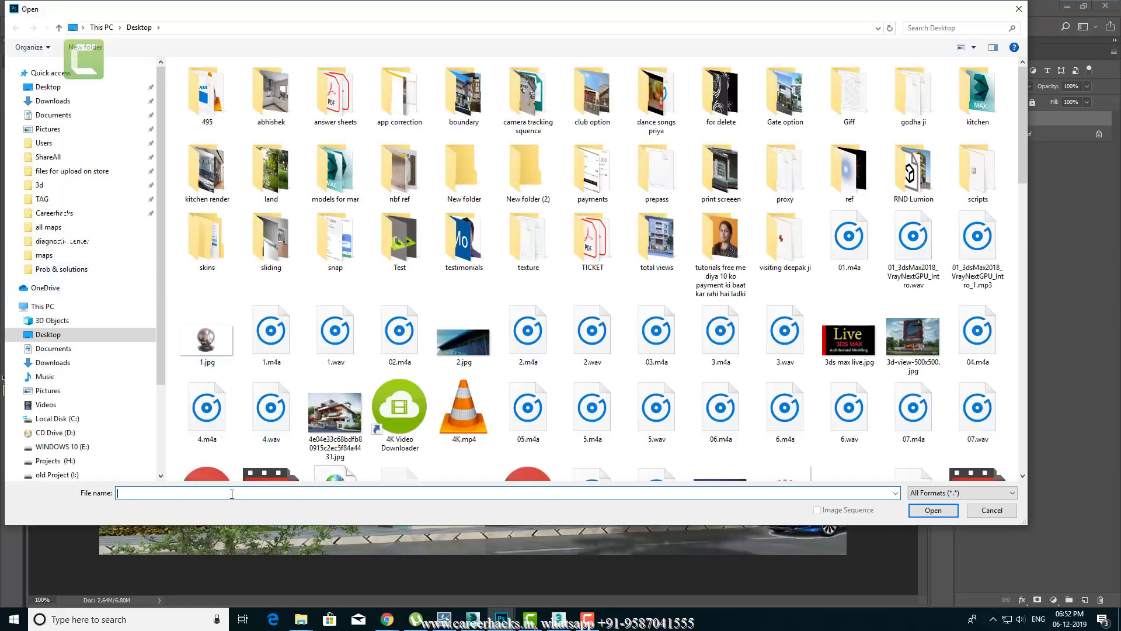
pyautogui.write('lens')
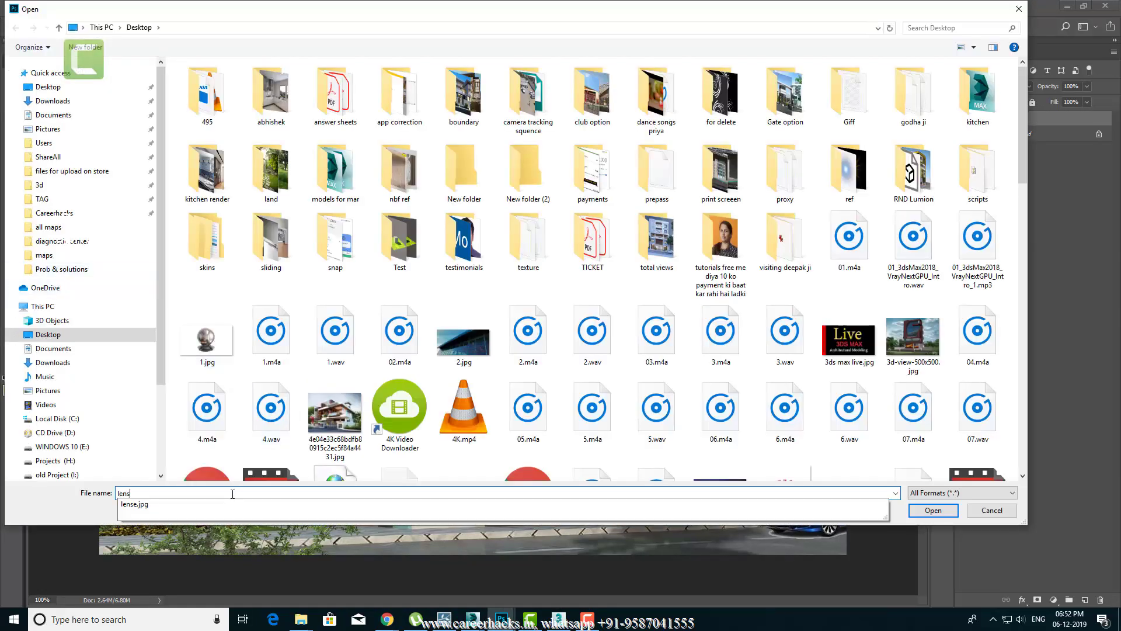
pyautogui.press('Down')
pyautogui.press('Return')
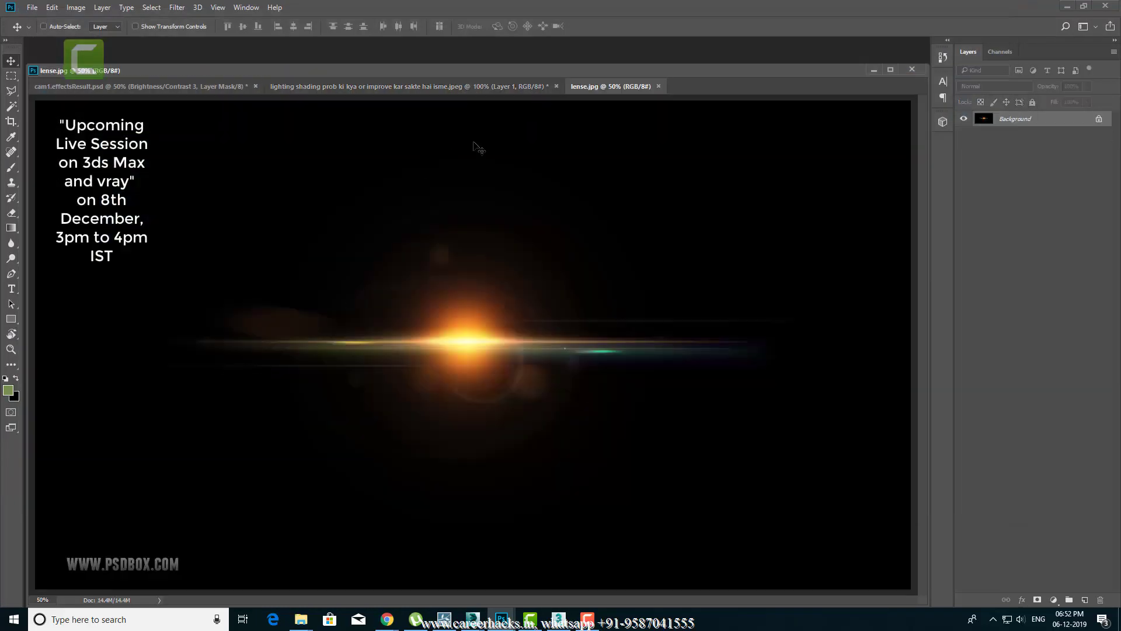
pyautogui.moveTo(611, 85); pyautogui.dragTo(640, 198)
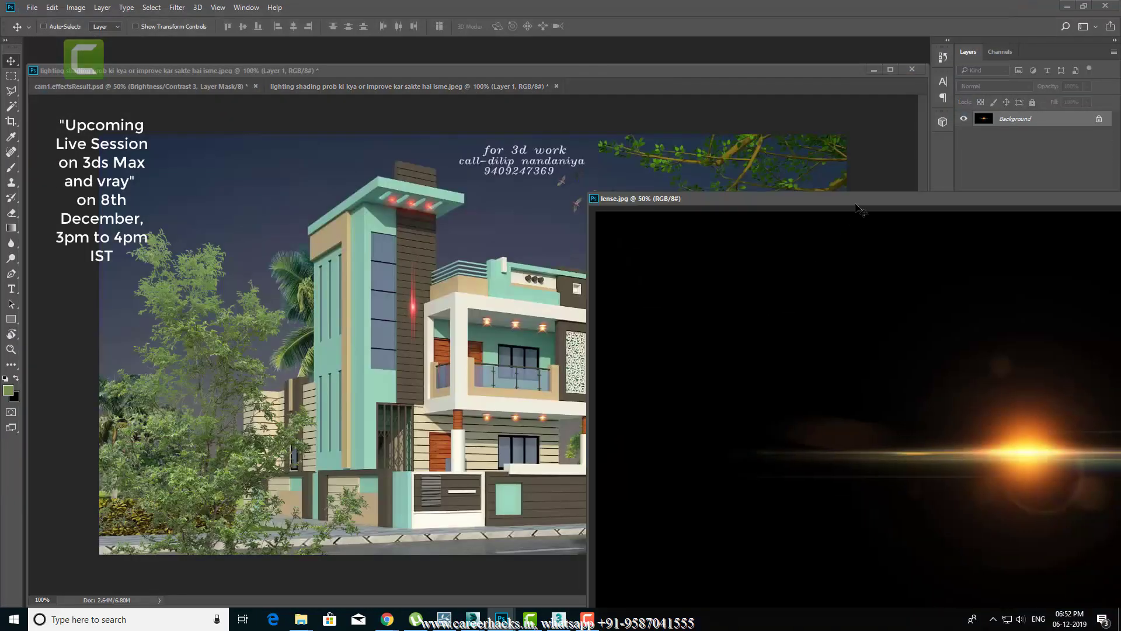
pyautogui.moveTo(856, 207); pyautogui.dragTo(490, 102)
pyautogui.hotkey('ctrl', '-')
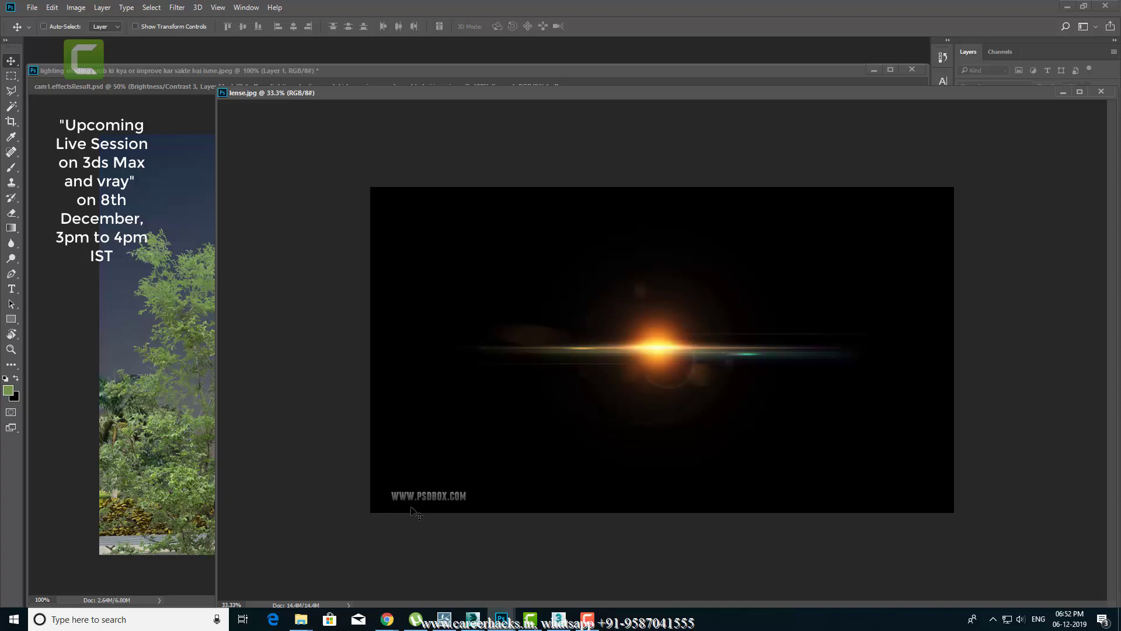
# Step: Try and undo a brush stroke over the watermark, then drag the flare into the house composite
pyautogui.press('b')
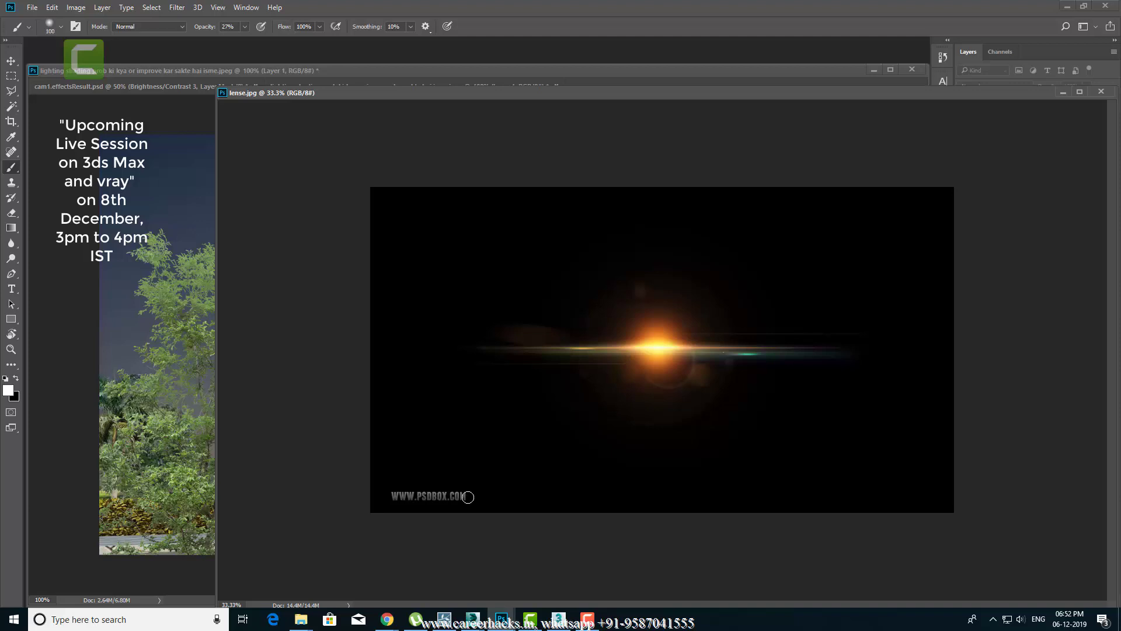
pyautogui.moveTo(468, 498); pyautogui.dragTo(362, 498)
pyautogui.hotkey('ctrl', 'z')
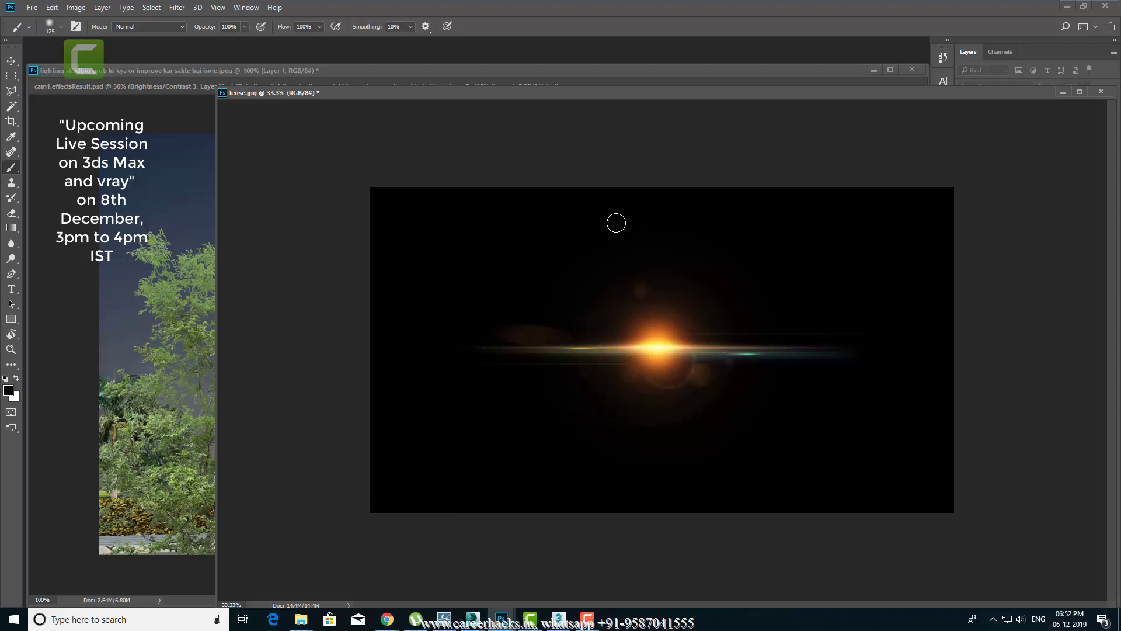
pyautogui.press('v')
pyautogui.moveTo(616, 222); pyautogui.dragTo(531, 297)
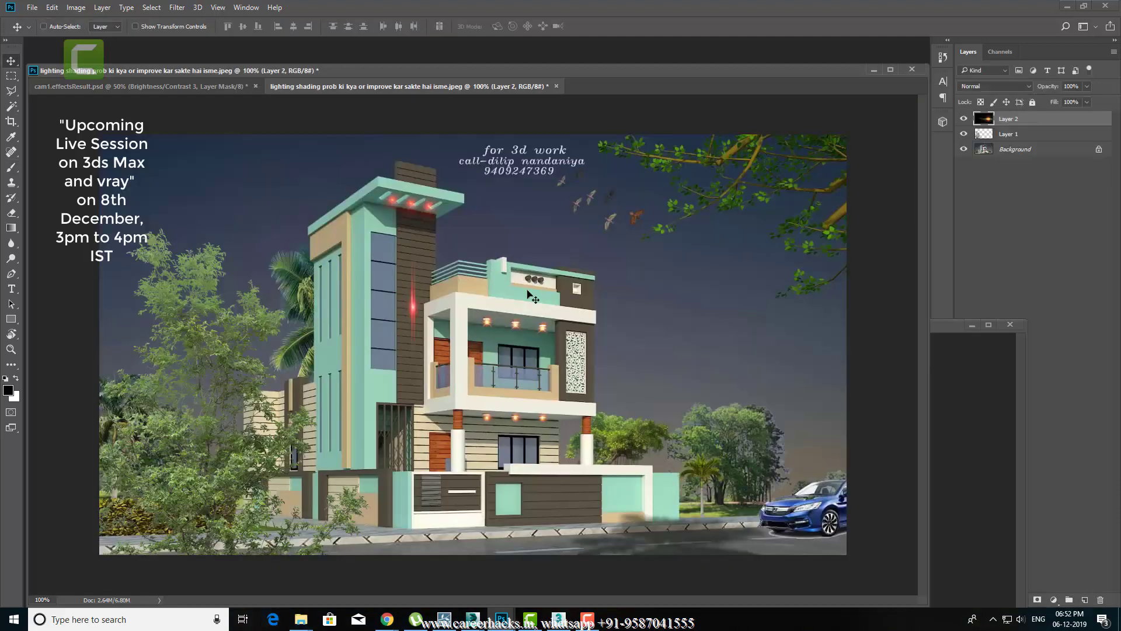
# Step: Scale the flare layer to about 9.5% and move it onto the upper floor
pyautogui.hotkey('ctrl', 't')
pyautogui.hotkey('ctrl', '-')
pyautogui.hotkey('ctrl', '-')
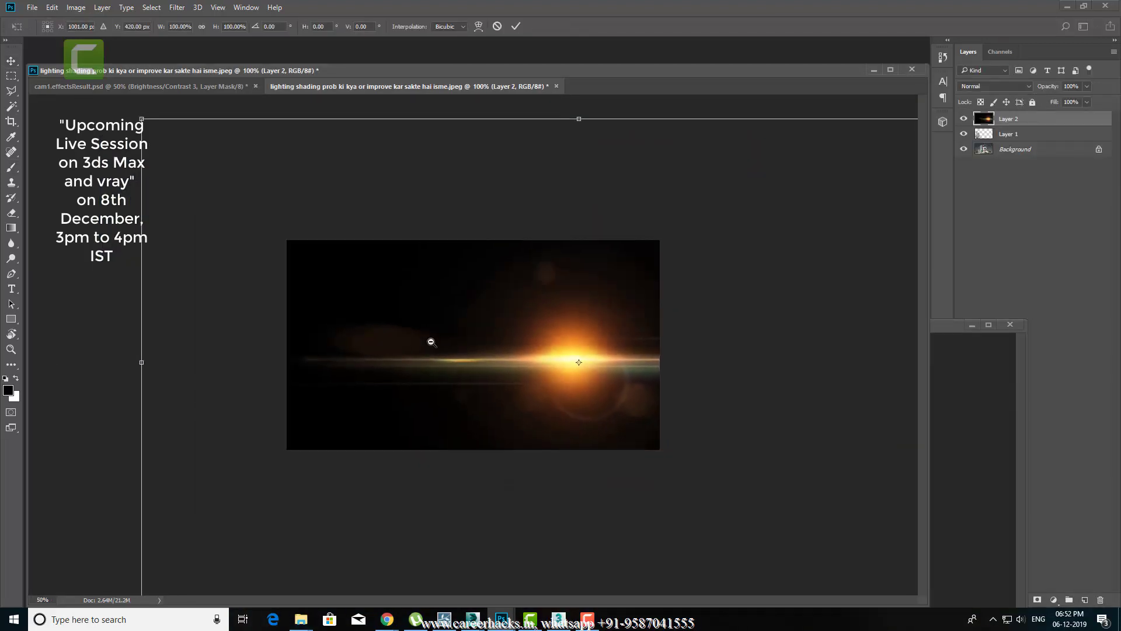
pyautogui.hotkey('ctrl', '-')
pyautogui.hotkey('ctrl', '-')
pyautogui.keyDown('alt'); pyautogui.moveTo(305, 229); pyautogui.dragTo(505, 341); pyautogui.keyUp('alt')
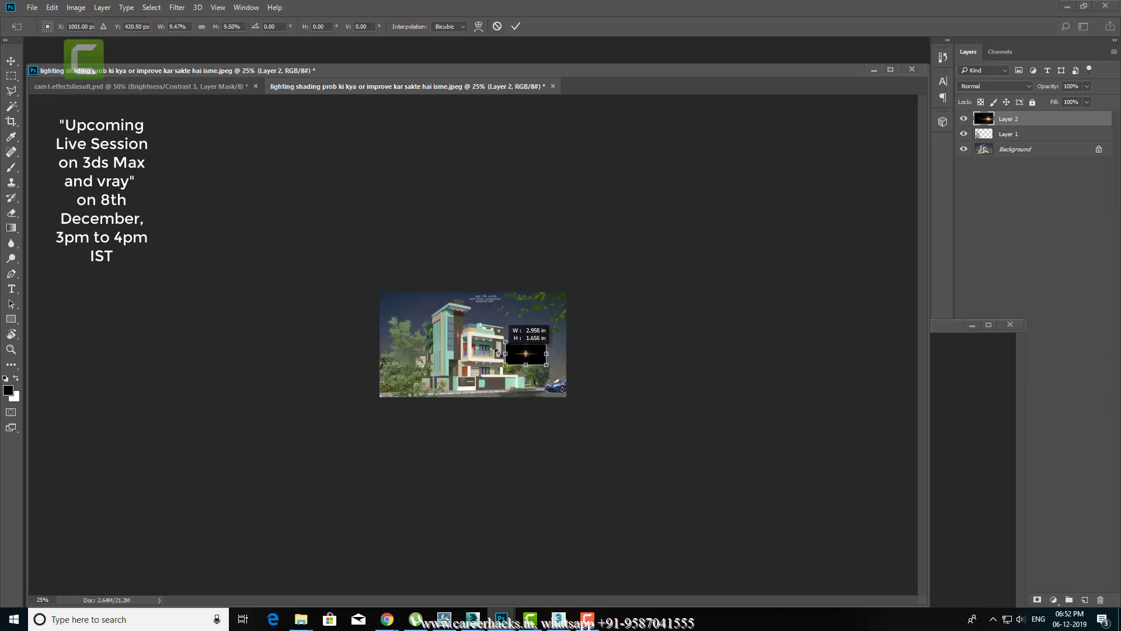
pyautogui.hotkey('ctrl', '+')
pyautogui.hotkey('ctrl', '+')
pyautogui.hotkey('ctrl', '+')
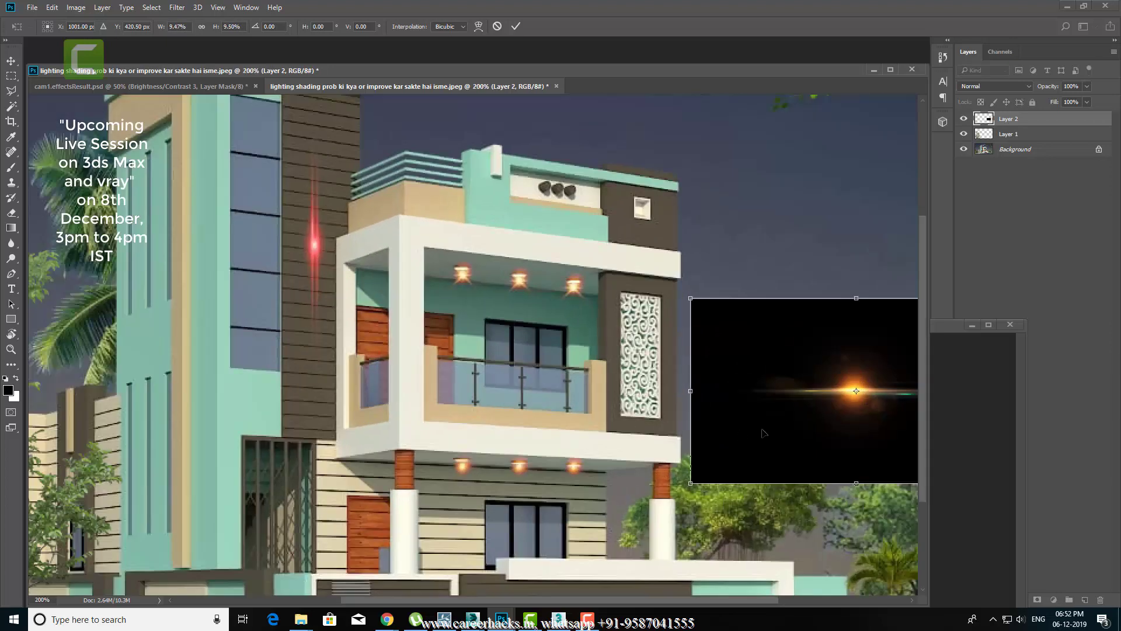
pyautogui.moveTo(781, 422); pyautogui.dragTo(435, 352)
pyautogui.press('Return')
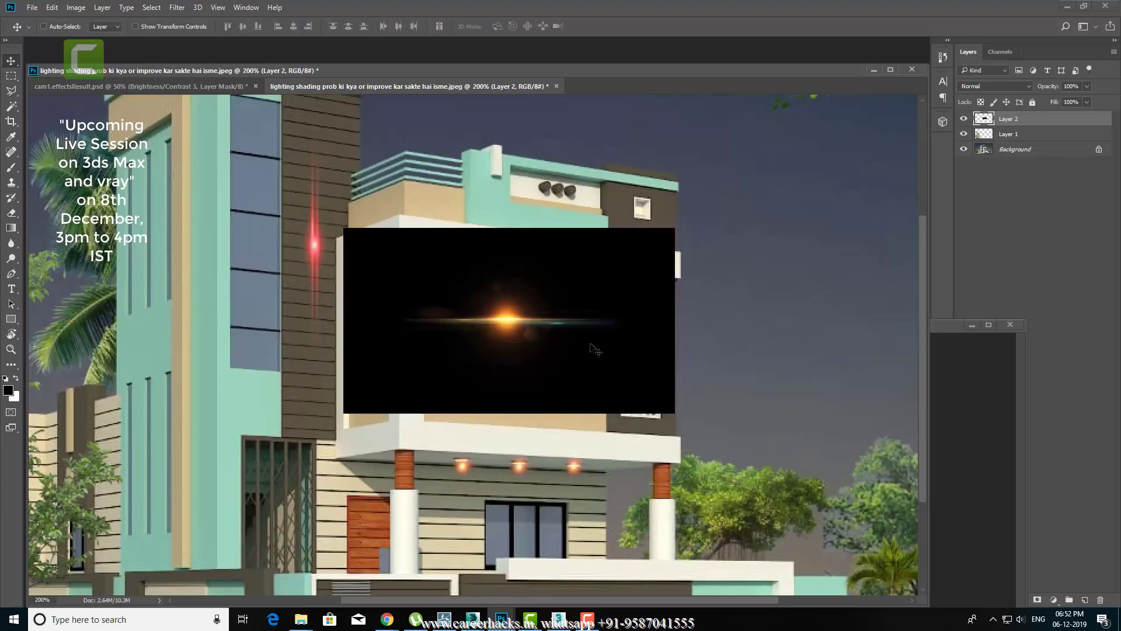
# Step: Set Layer 2 to Screen blending, close lense.jpg, and position the glow on the house
pyautogui.click(994, 86)
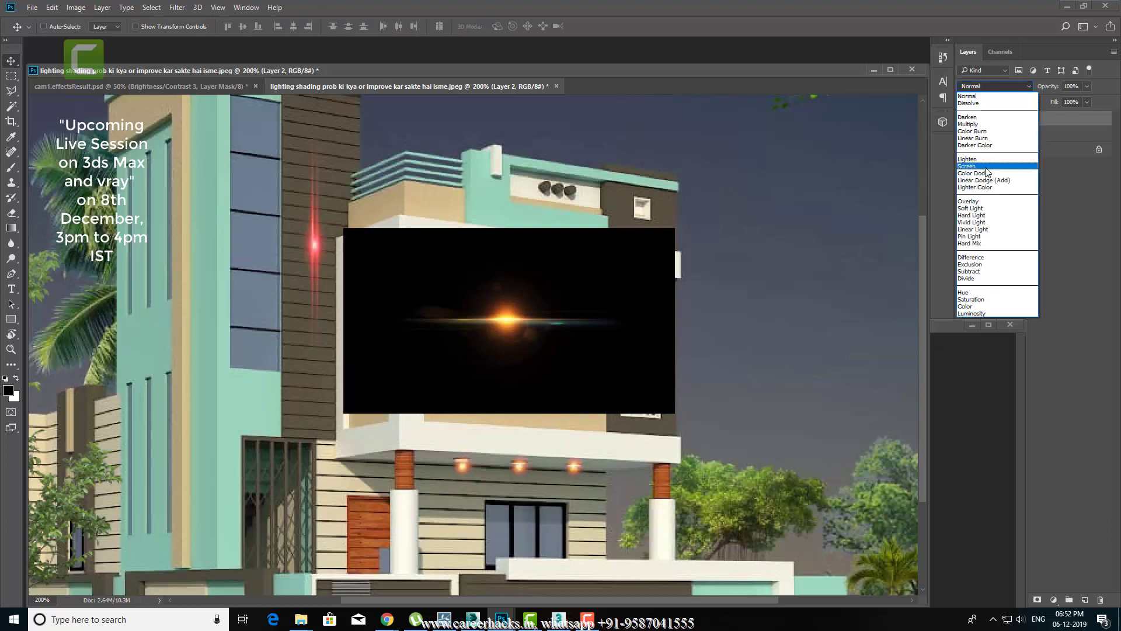
pyautogui.click(986, 173)
pyautogui.click(1007, 323)
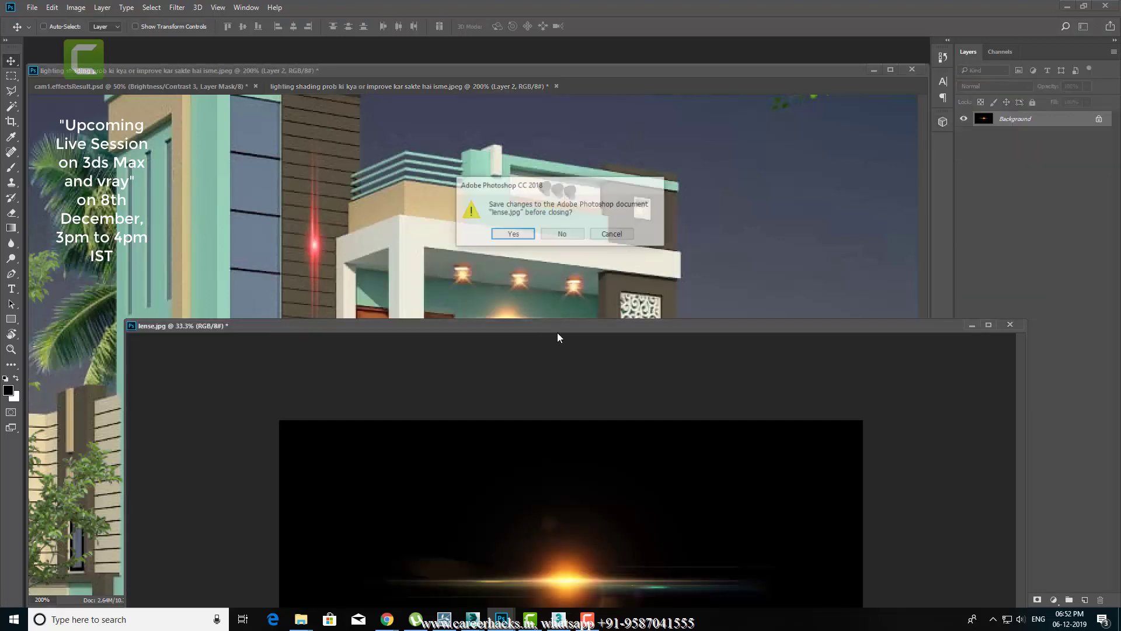
pyautogui.click(562, 234)
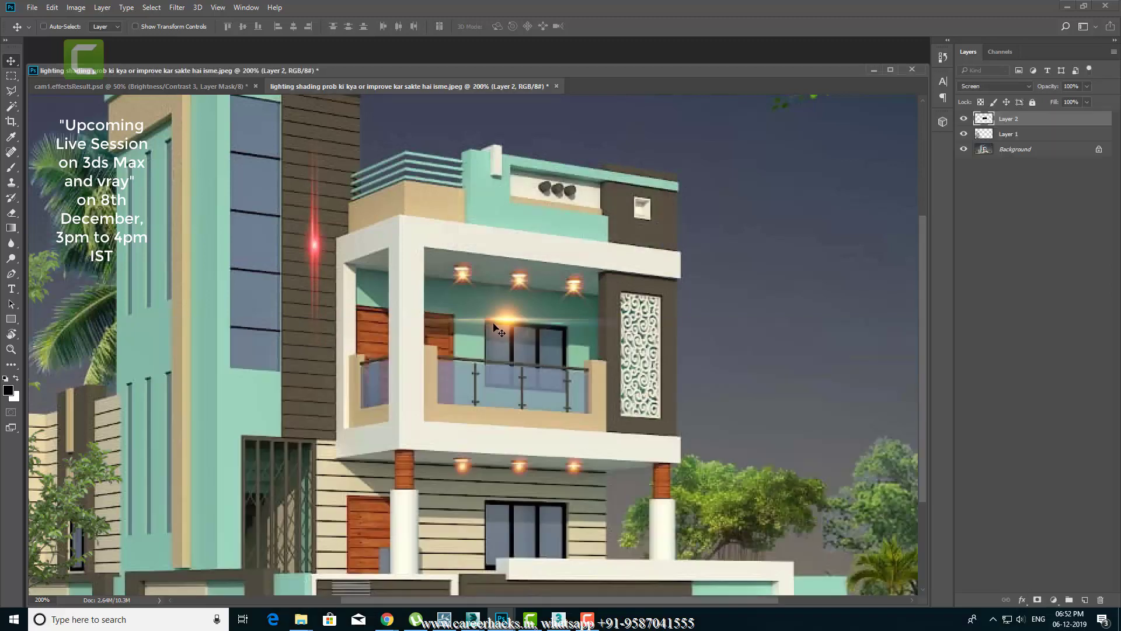
pyautogui.moveTo(508, 351)
pyautogui.mouseDown()
pyautogui.moveTo(474, 283)
pyautogui.moveTo(575, 209)
pyautogui.mouseUp()
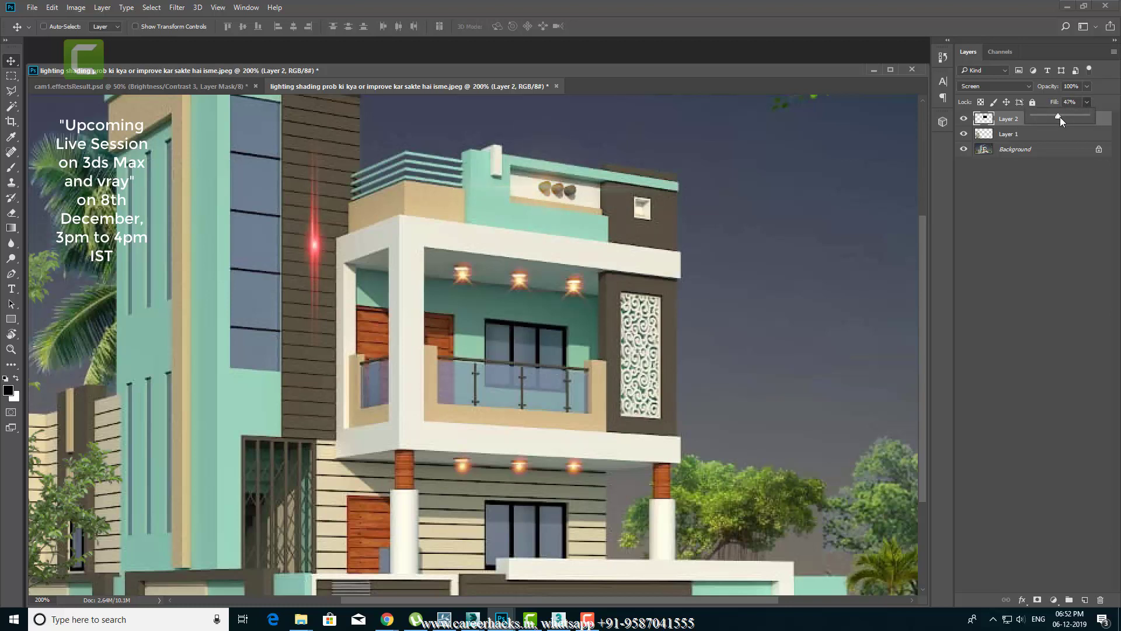
# Step: Lower Layer 2's fill to 39%, then zoom out to view the whole house
pyautogui.click(1093, 117)
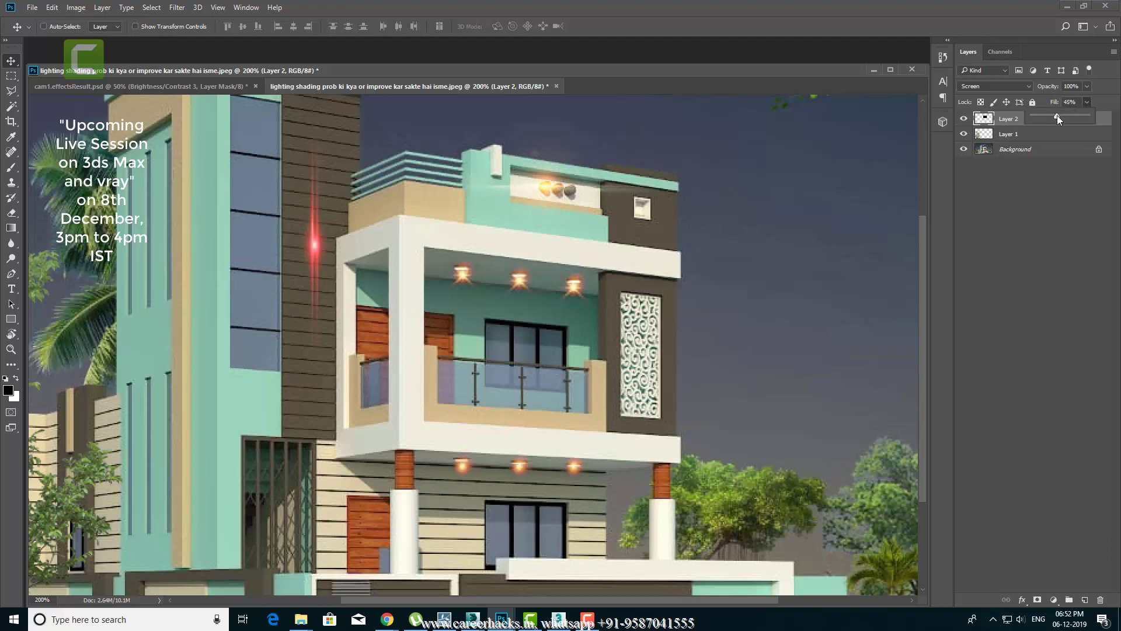
pyautogui.moveTo(1057, 116); pyautogui.dragTo(1039, 121)
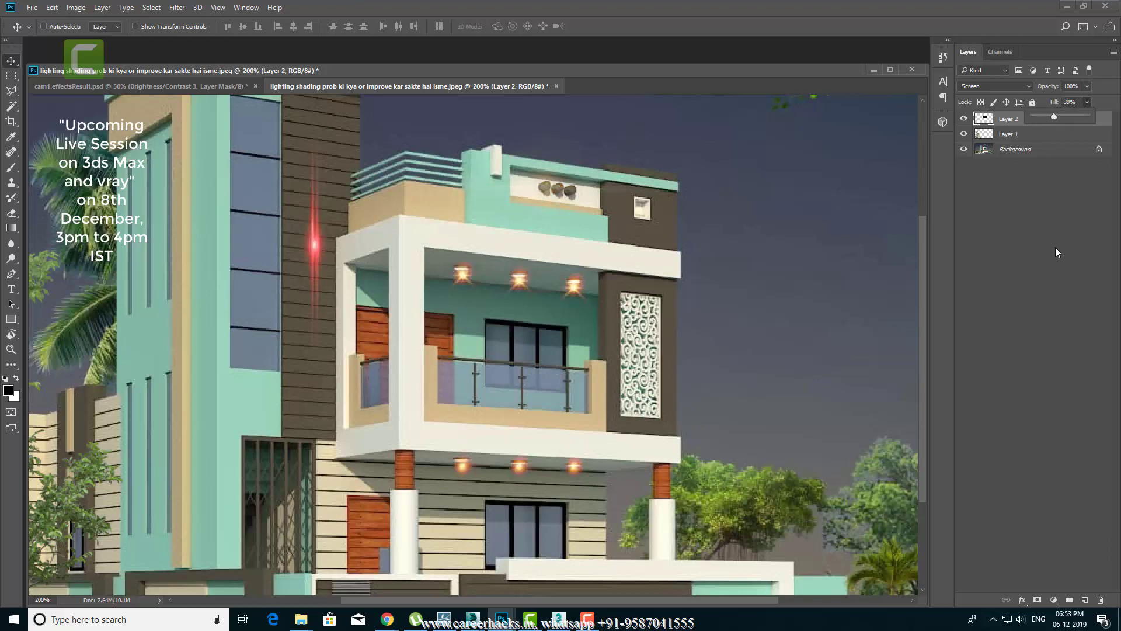
pyautogui.click(1055, 247)
pyautogui.click(1045, 124)
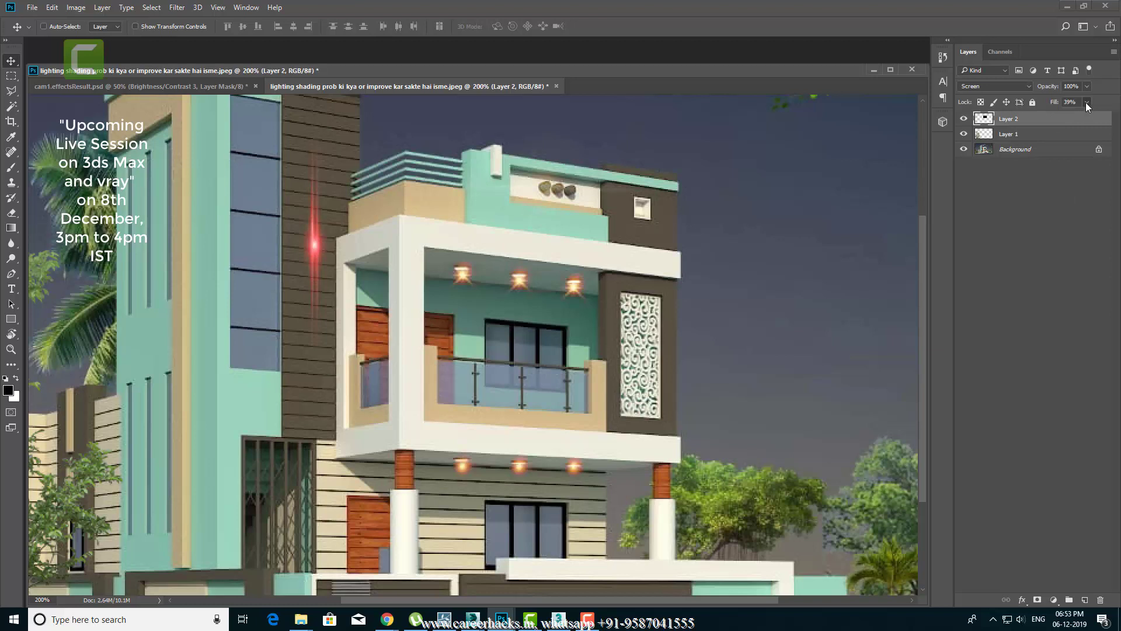
pyautogui.click(1094, 116)
pyautogui.click(1056, 212)
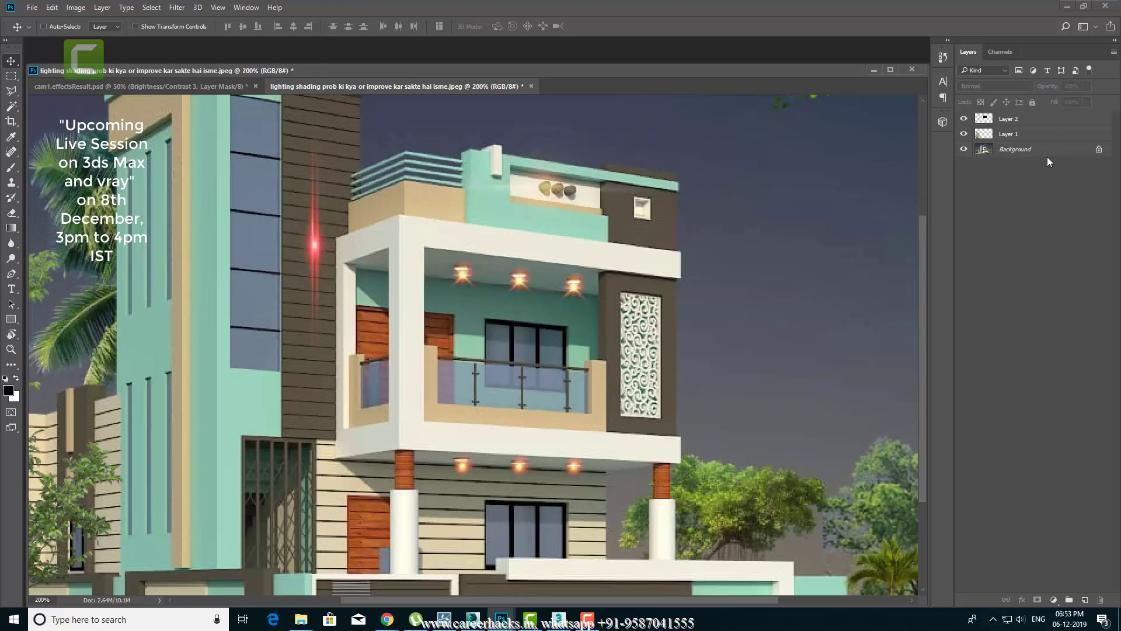
pyautogui.click(1043, 120)
pyautogui.click(1075, 202)
pyautogui.keyDown('alt'); pyautogui.click(503, 349); pyautogui.keyUp('alt')
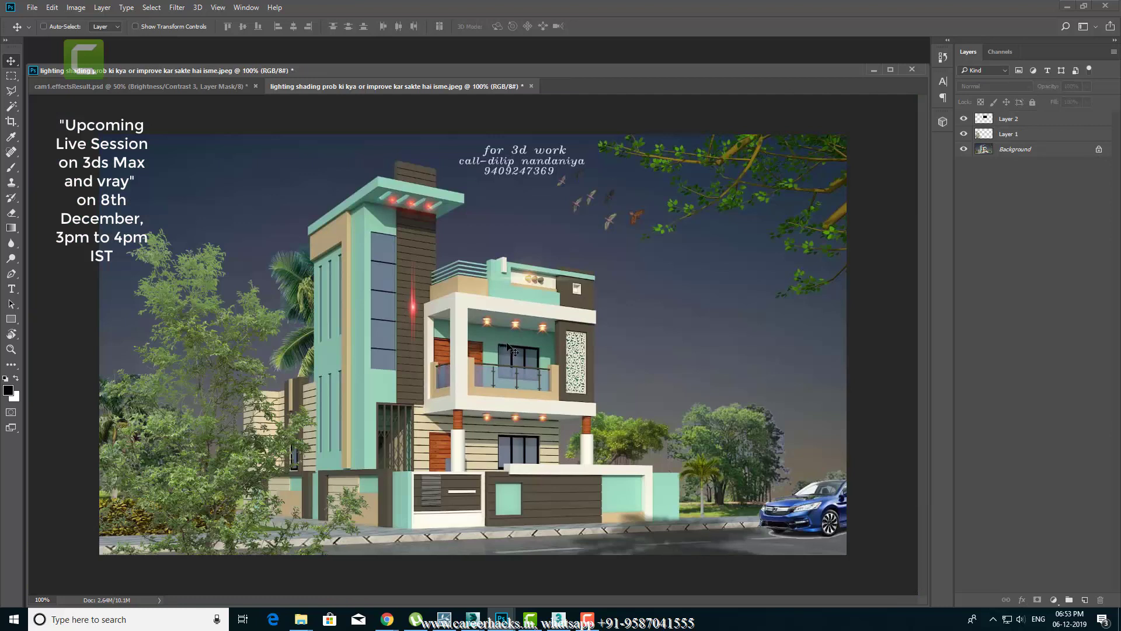
pyautogui.click(524, 307)
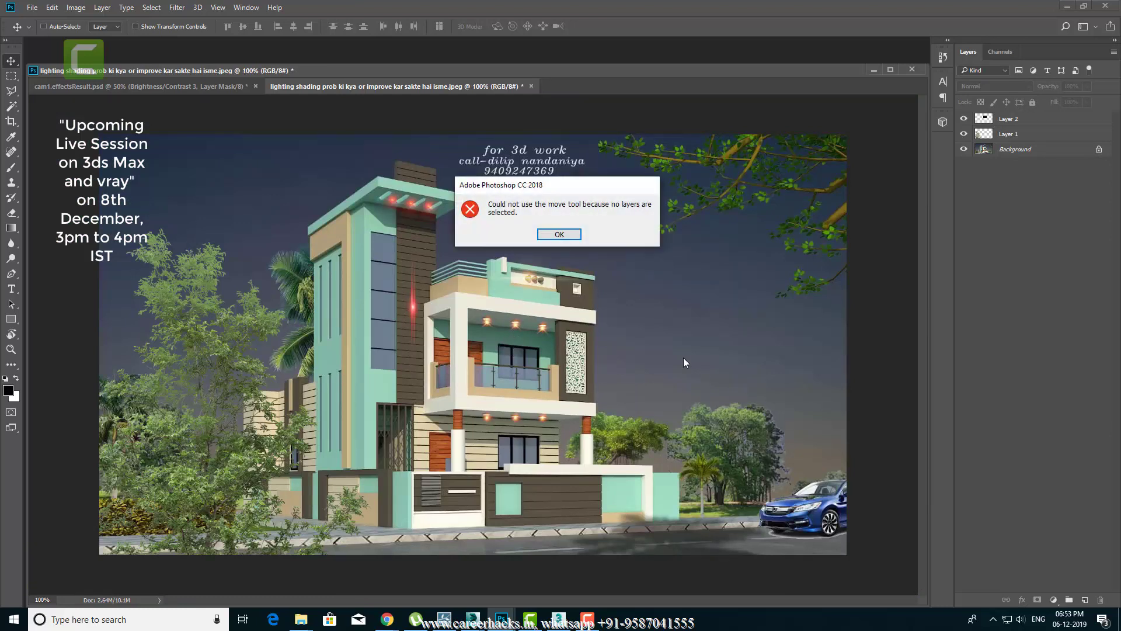
pyautogui.click(559, 234)
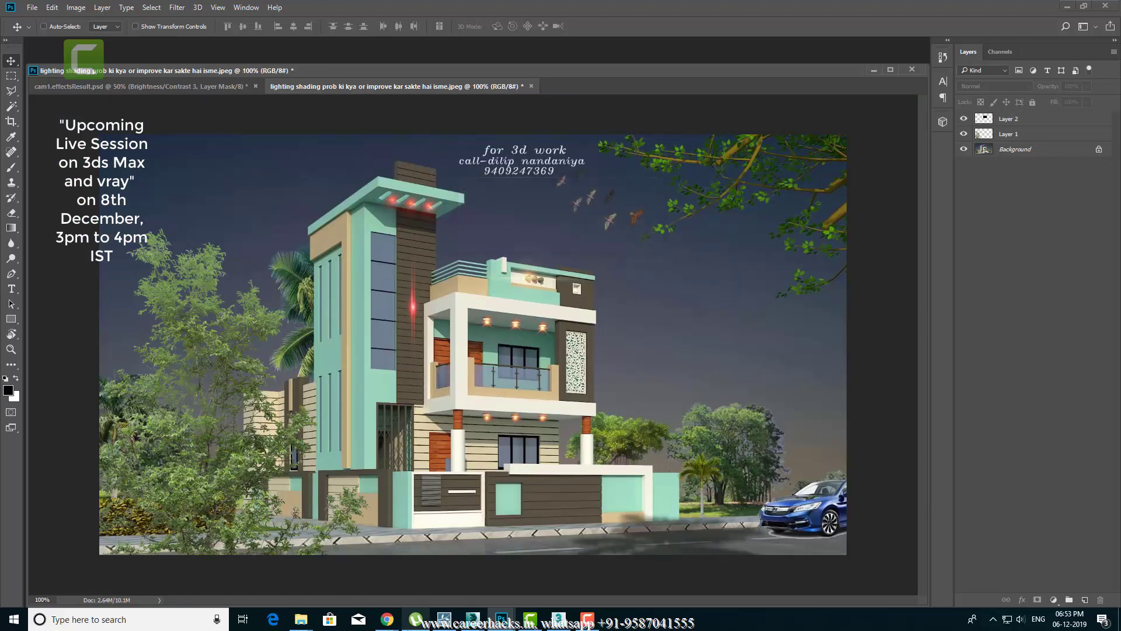
# Step: Close the lens flare page and search Google Images for 'house elevation designs'
pyautogui.moveTo(386, 619)
pyautogui.click(423, 569)
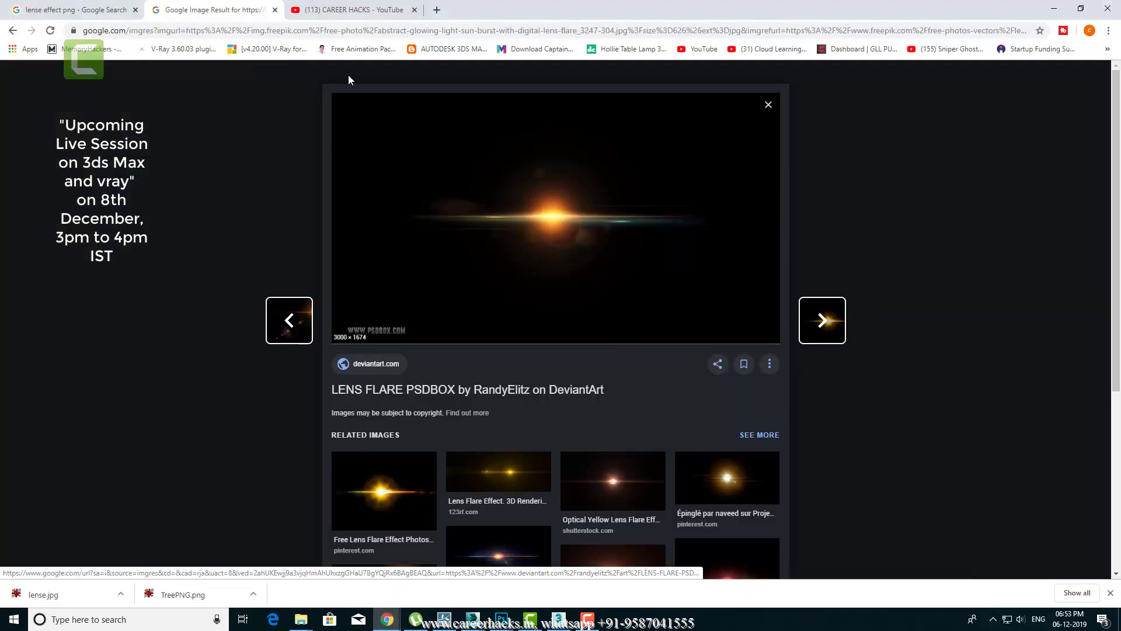
pyautogui.click(275, 10)
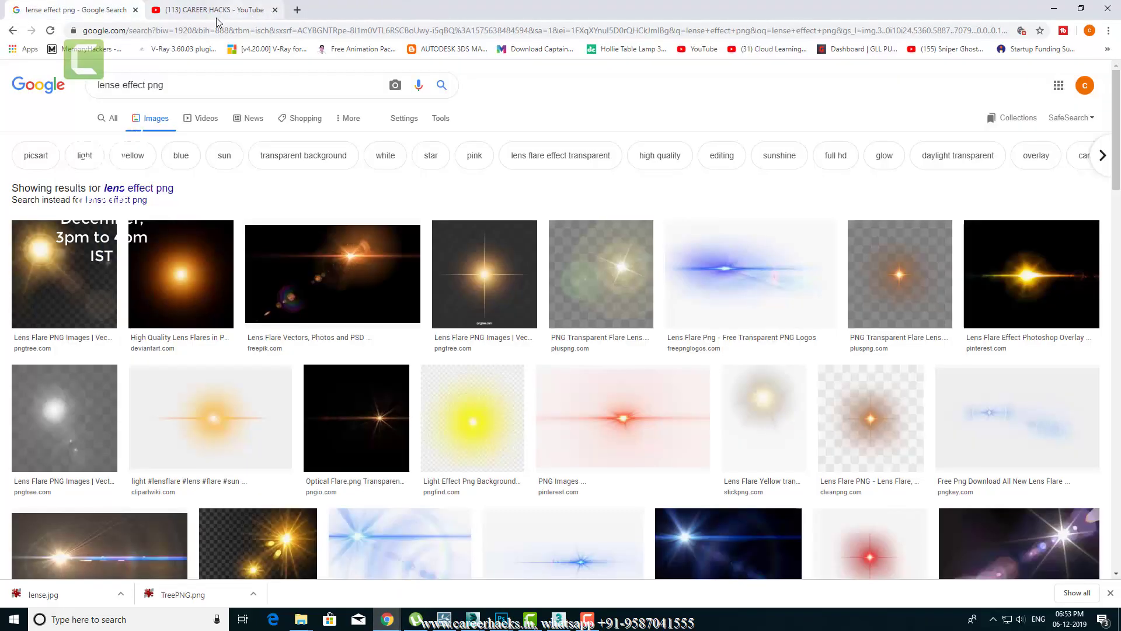
pyautogui.click(175, 85)
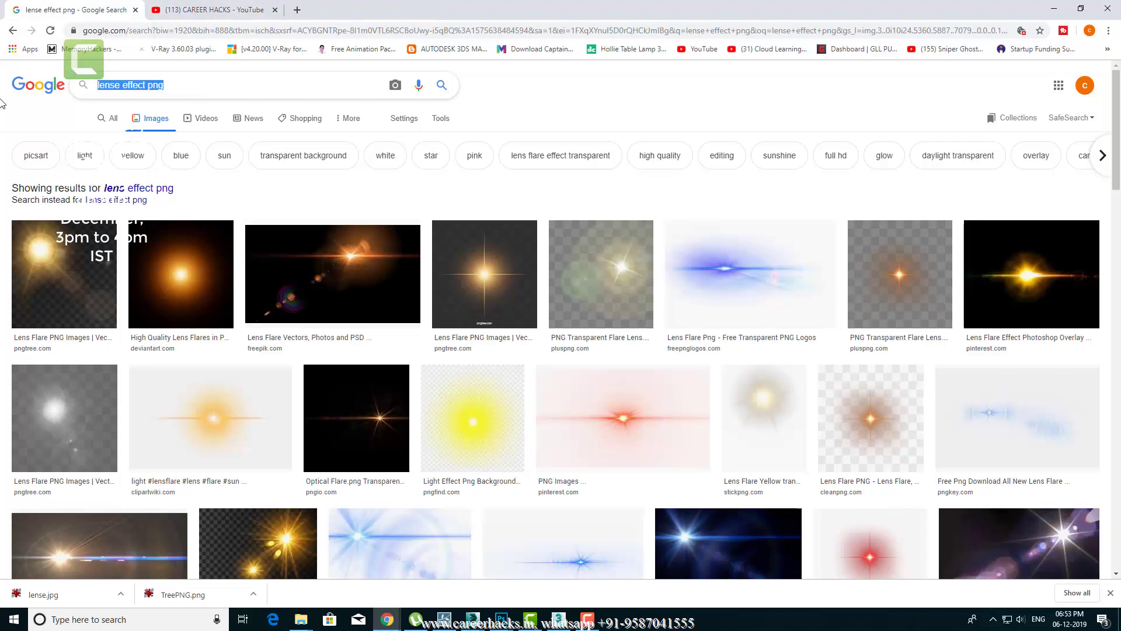
pyautogui.write('house elevation')
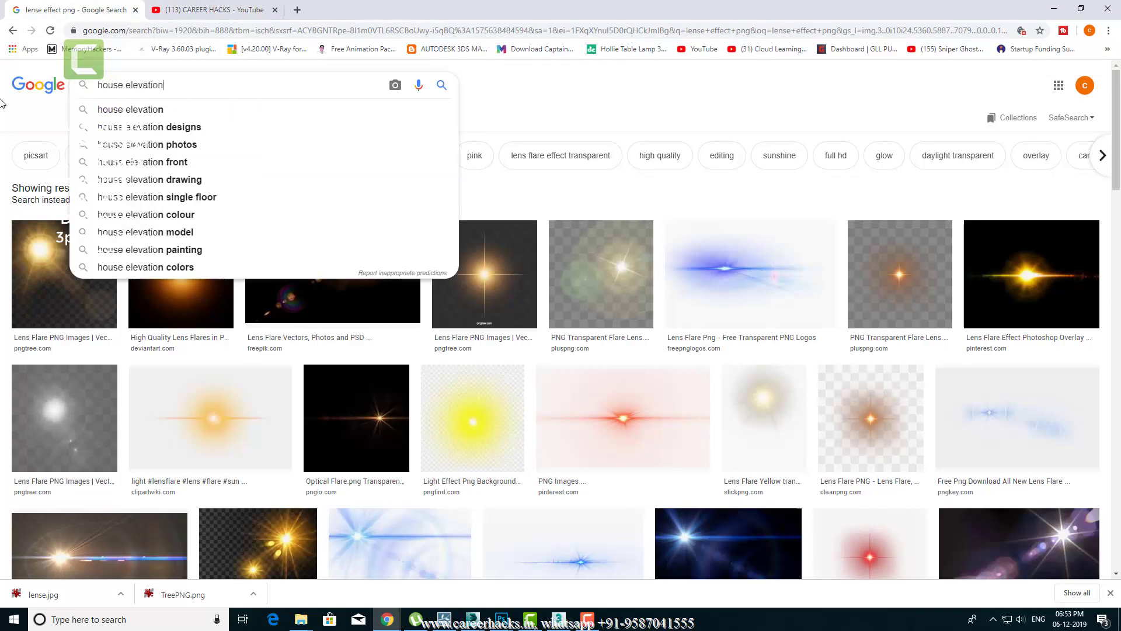
pyautogui.press('Down')
pyautogui.press('Return')
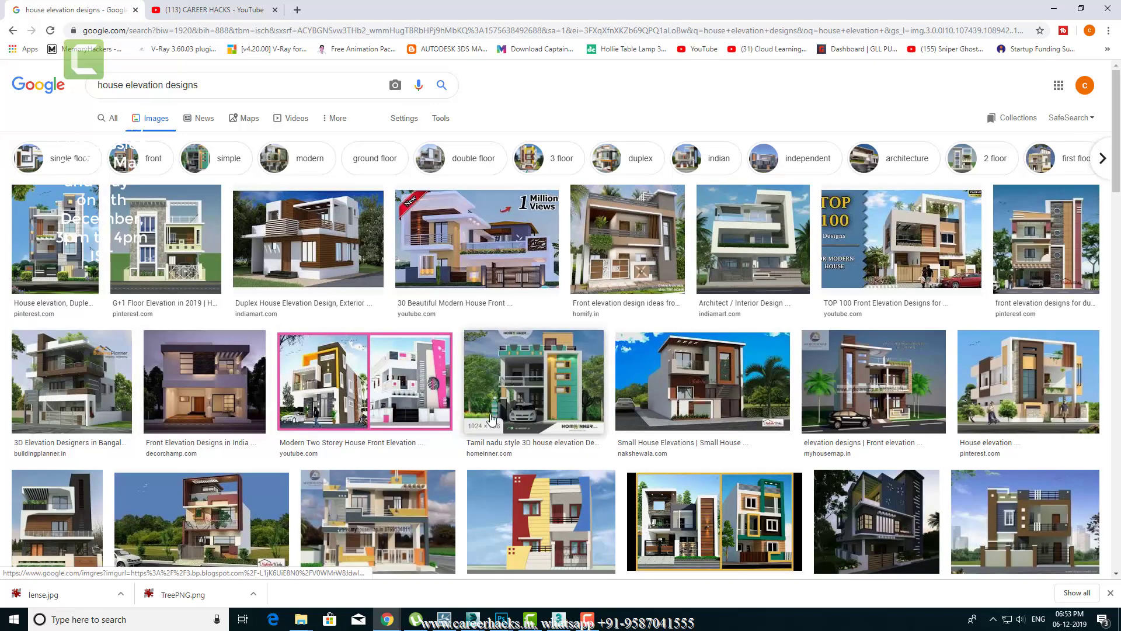
# Step: After comparing with the Photoshop composite, open an elevation image and the TOP 100 image in new tabs
pyautogui.hotkey('alt', 'Tab')
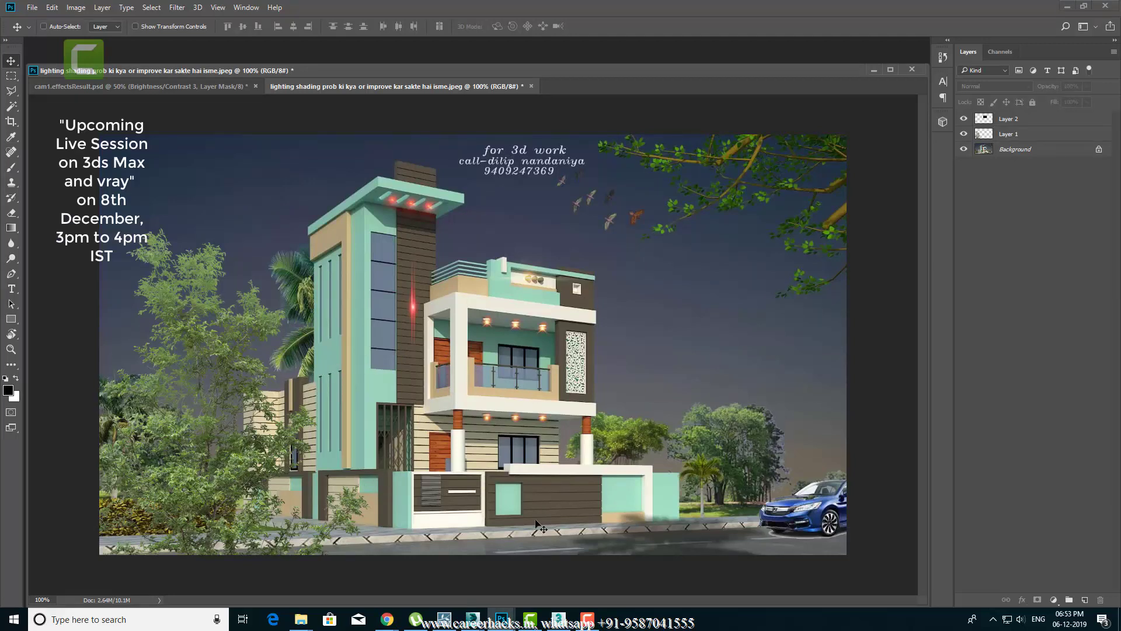
pyautogui.hotkey('alt', 'Tab')
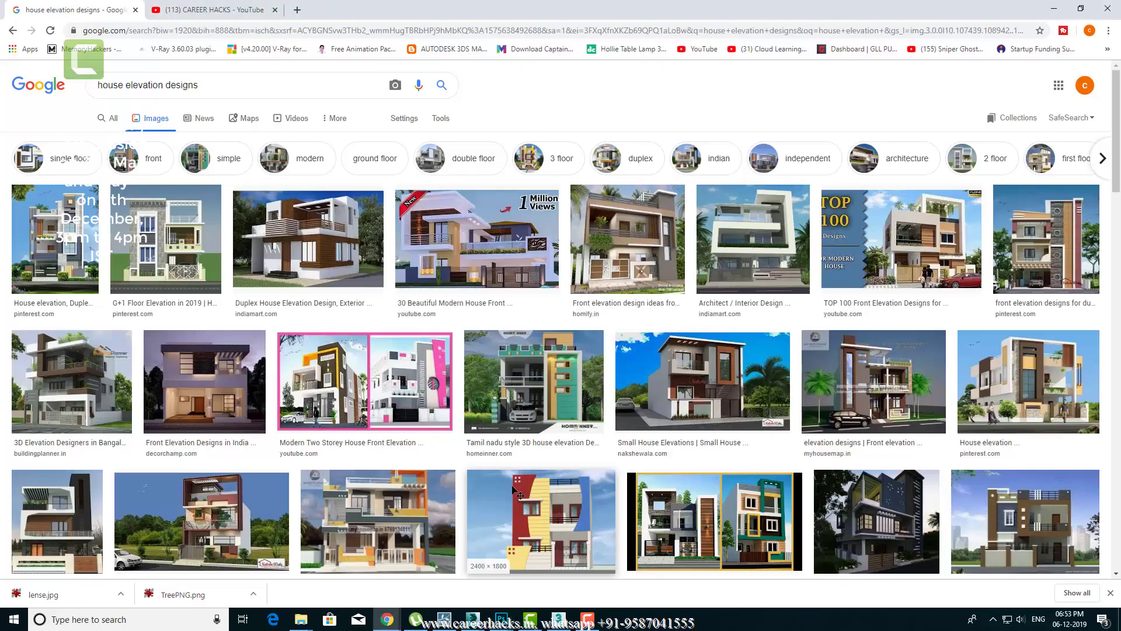
pyautogui.middleClick(514, 492)
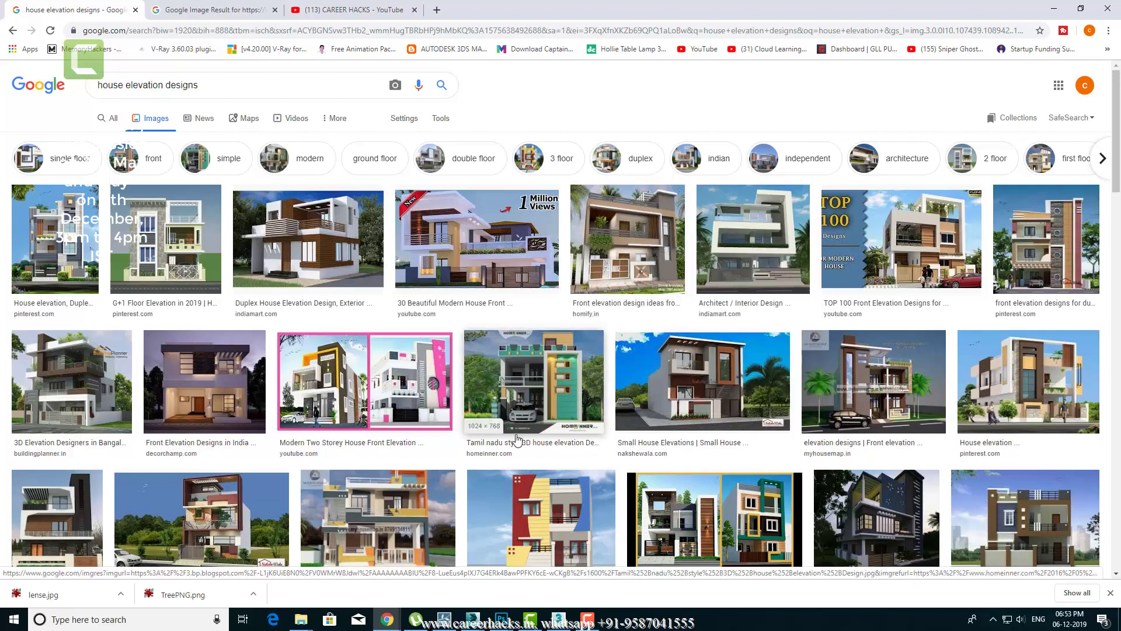
pyautogui.scroll(-4, 513, 438)
pyautogui.scroll(4, 812, 420)
pyautogui.rightClick(891, 239)
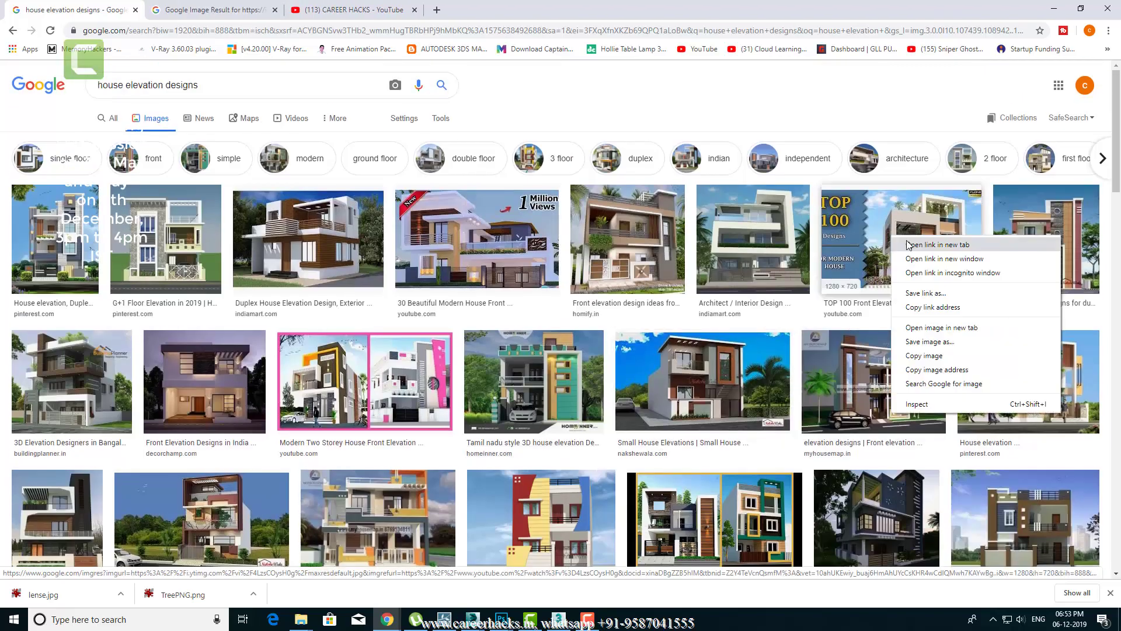
pyautogui.click(923, 241)
# Step: Scroll further through the results and open a house image and the Behance image in new tabs
pyautogui.scroll(-5, 420, 548)
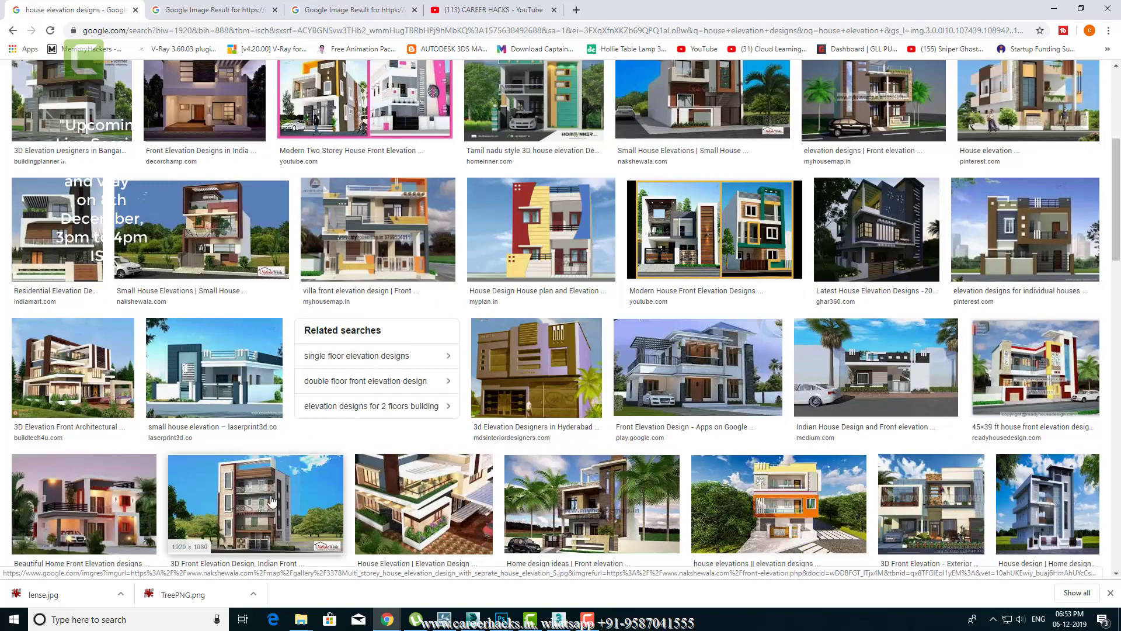
pyautogui.scroll(-3, 266, 494)
pyautogui.scroll(-3, 266, 494)
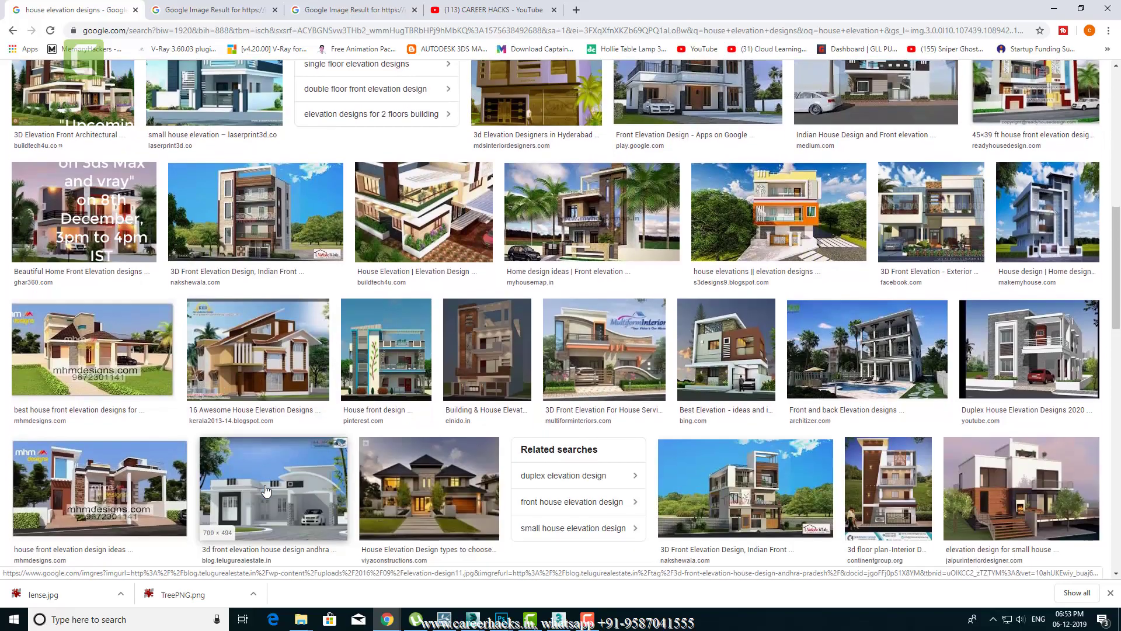
pyautogui.scroll(-2, 265, 491)
pyautogui.scroll(-2, 265, 491)
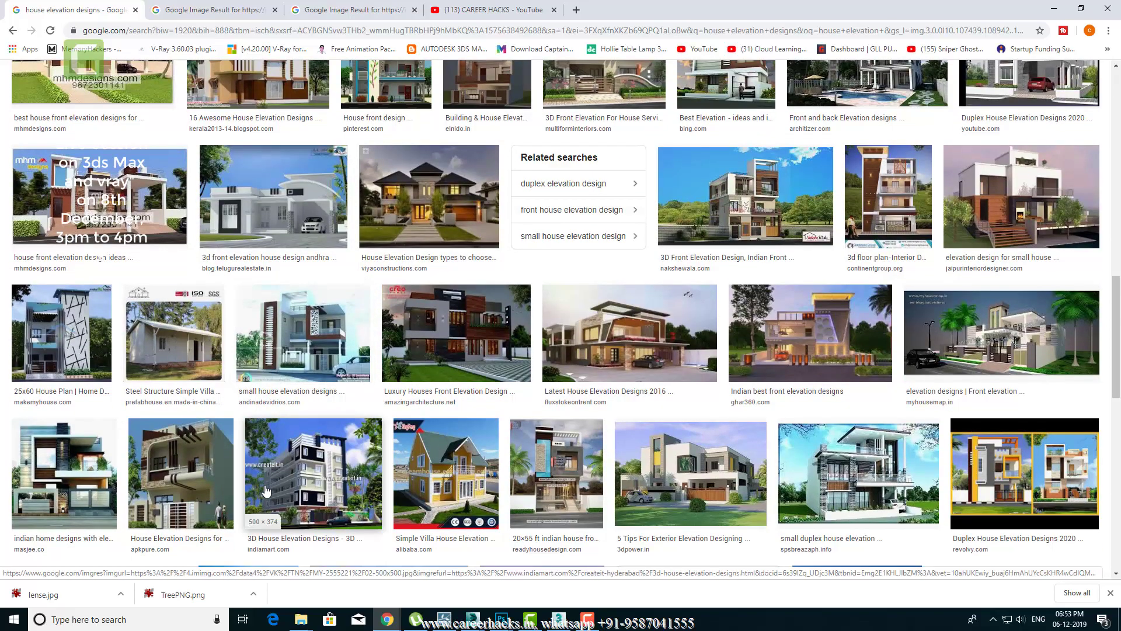
pyautogui.scroll(-3, 265, 490)
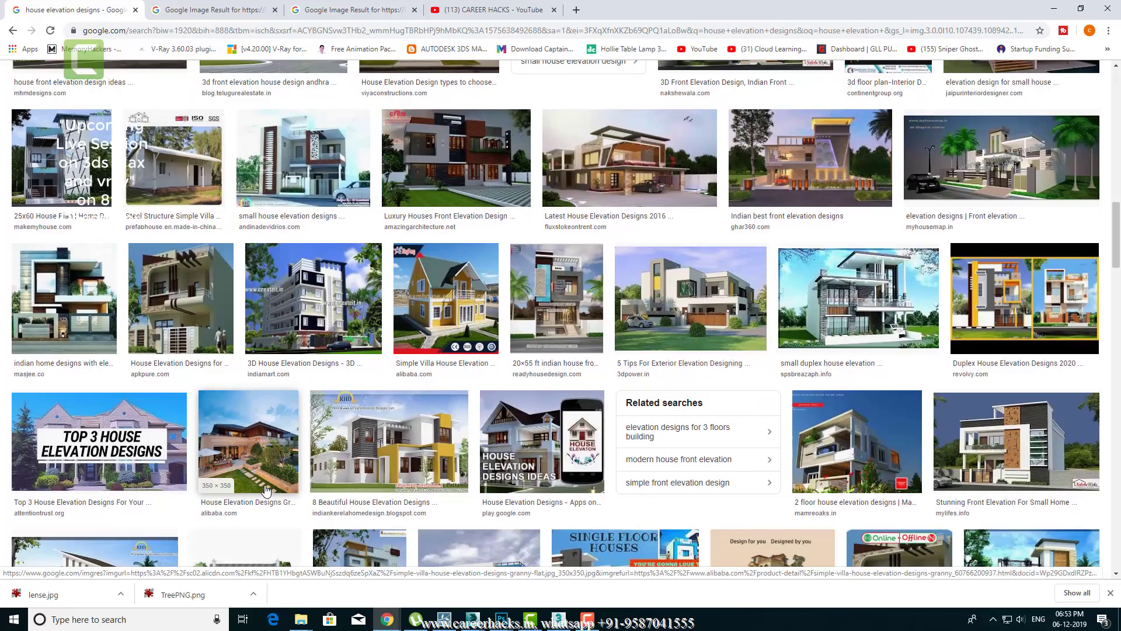
pyautogui.scroll(-2, 266, 491)
pyautogui.scroll(-2, 266, 490)
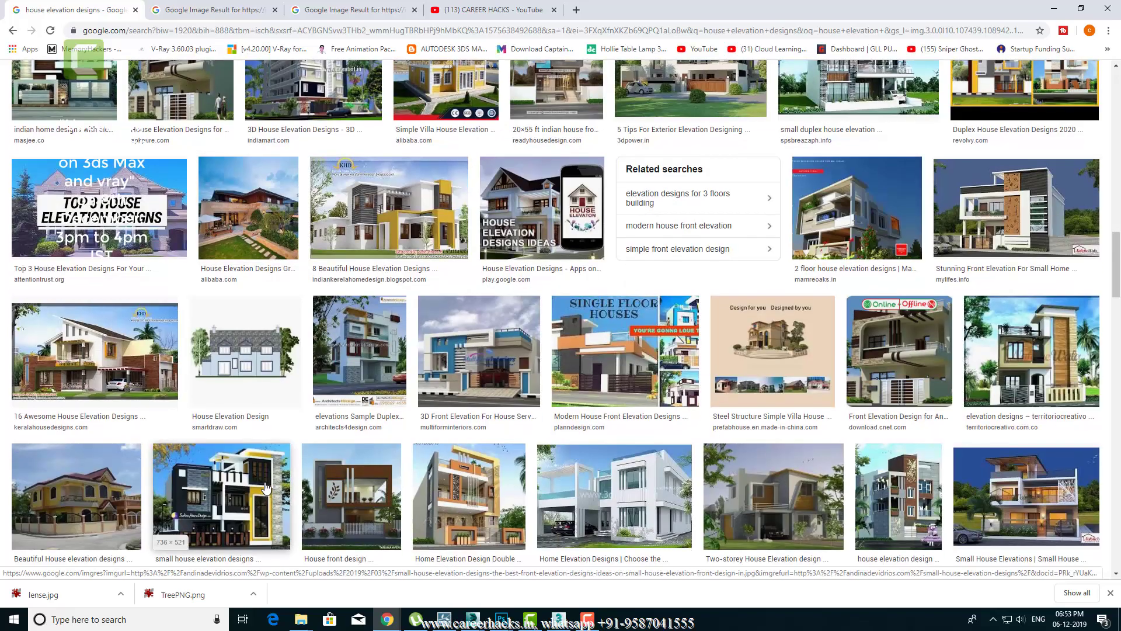
pyautogui.scroll(-2, 266, 486)
pyautogui.scroll(-2, 265, 488)
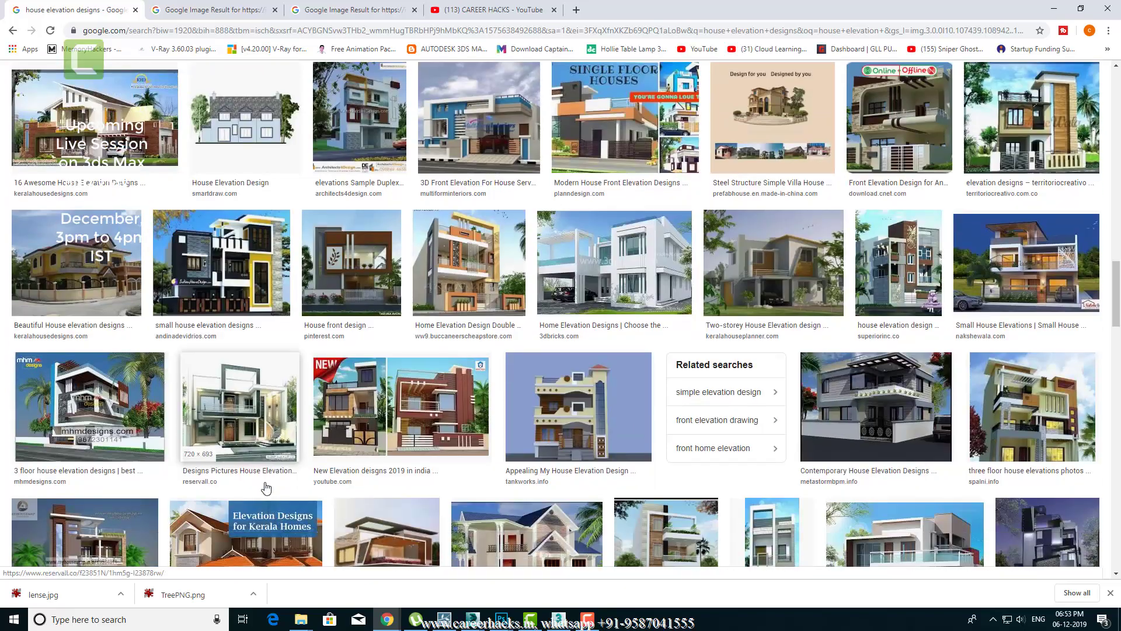
pyautogui.scroll(-3, 266, 488)
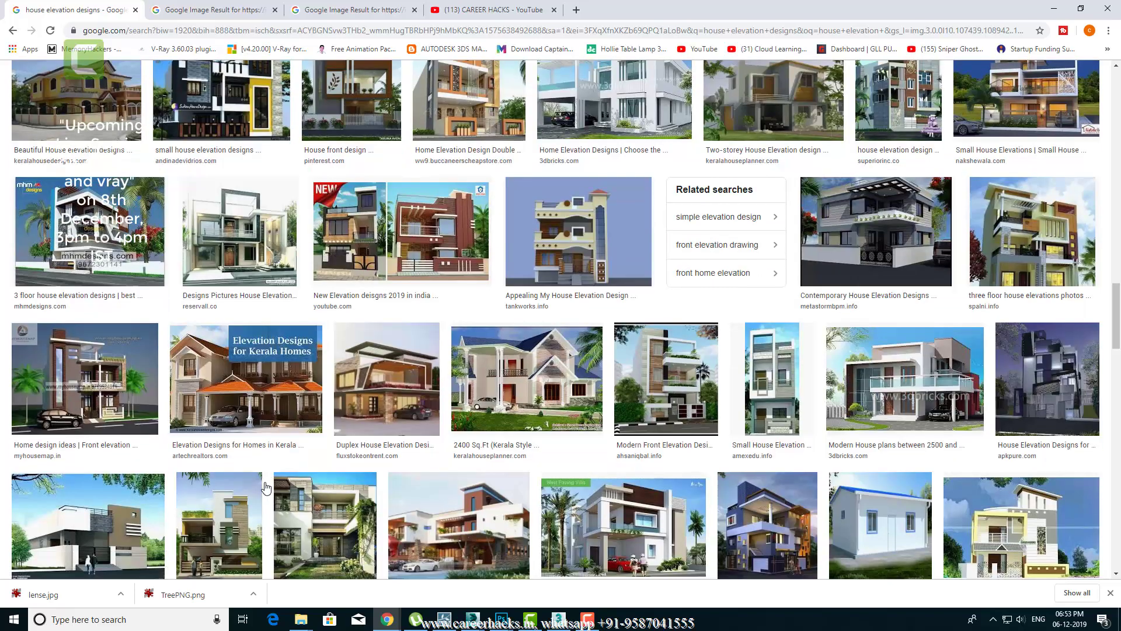
pyautogui.scroll(-2, 265, 486)
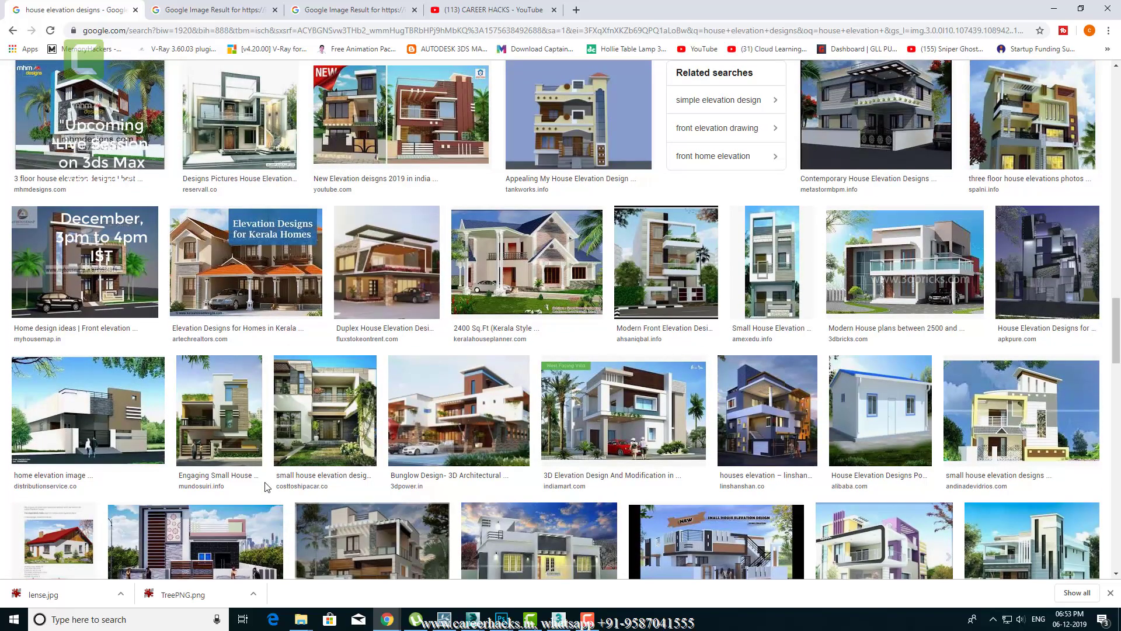
pyautogui.rightClick(320, 390)
pyautogui.click(345, 401)
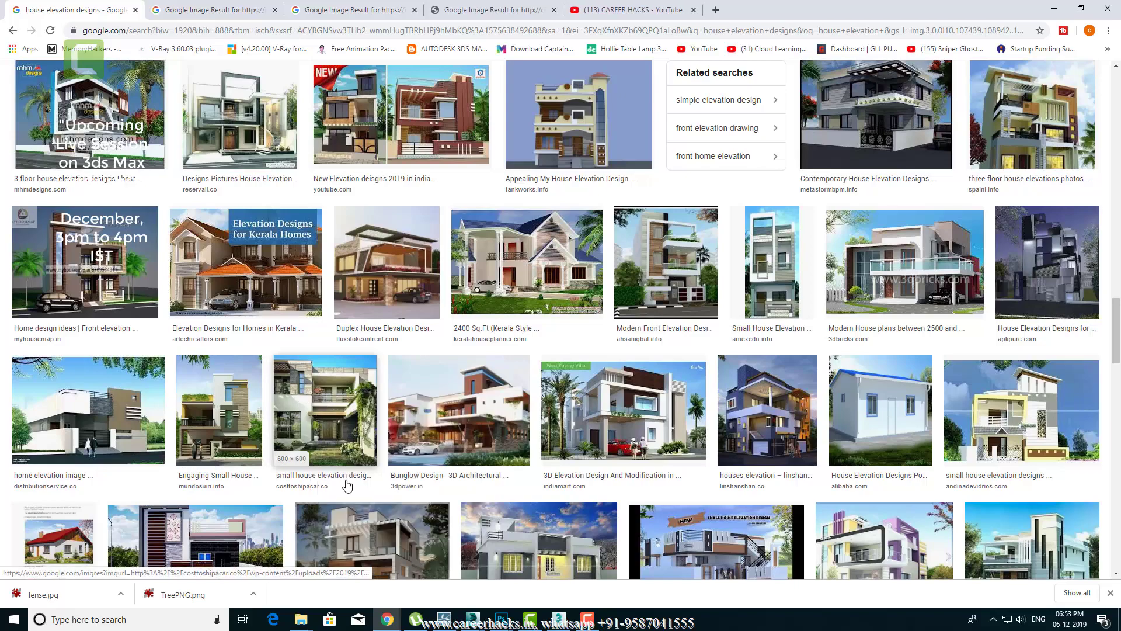
pyautogui.scroll(-3, 370, 496)
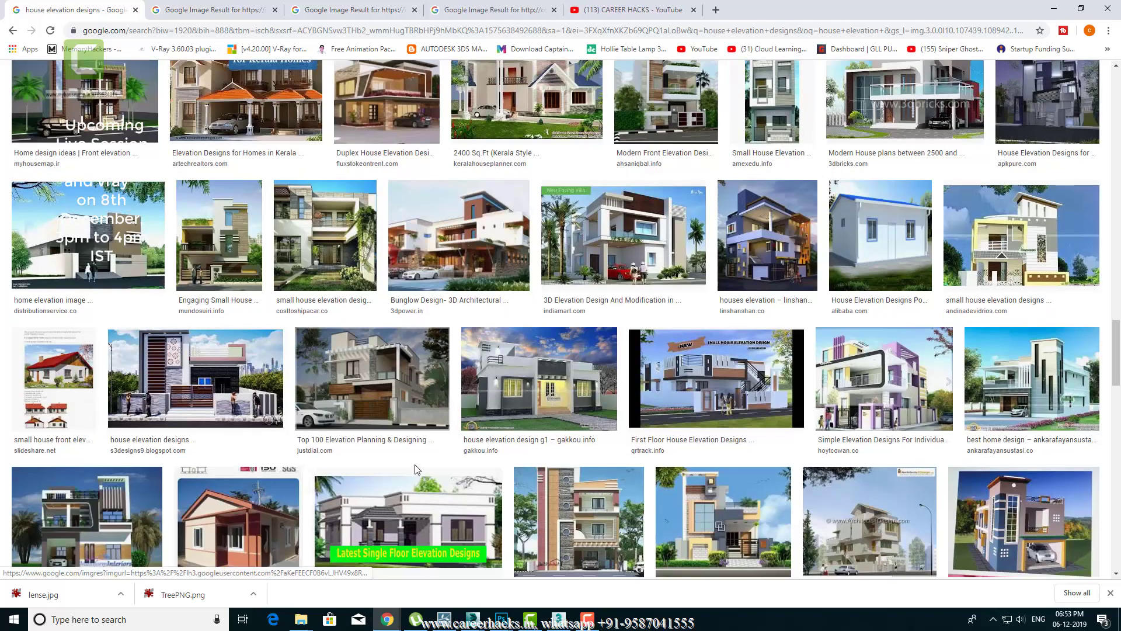
pyautogui.scroll(-2, 412, 476)
pyautogui.scroll(-3, 417, 463)
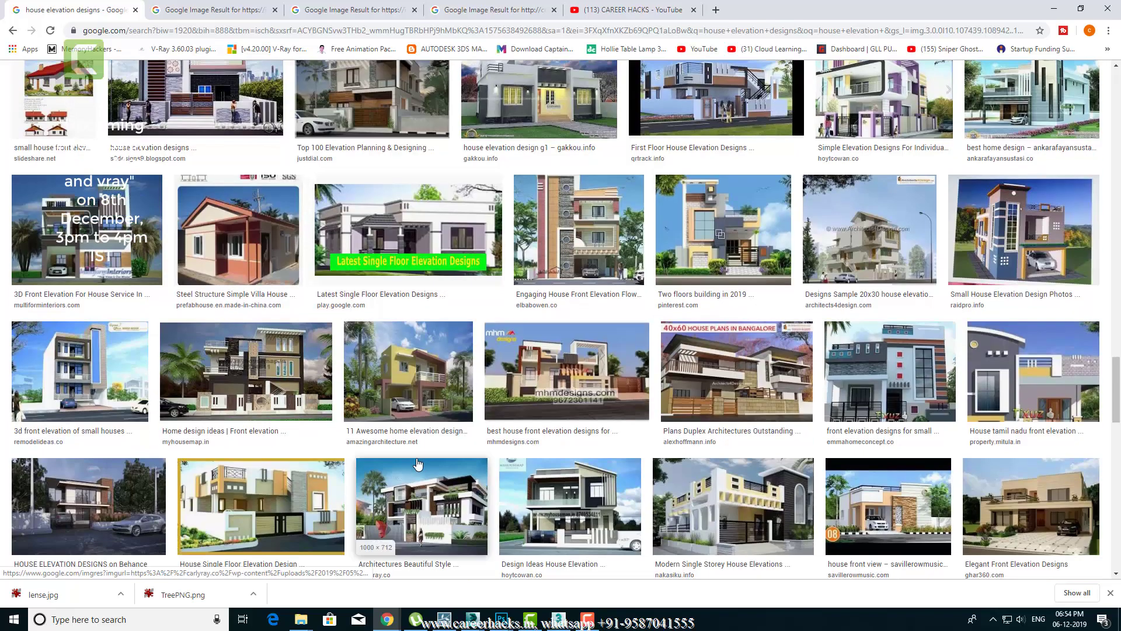
pyautogui.scroll(-4, 418, 463)
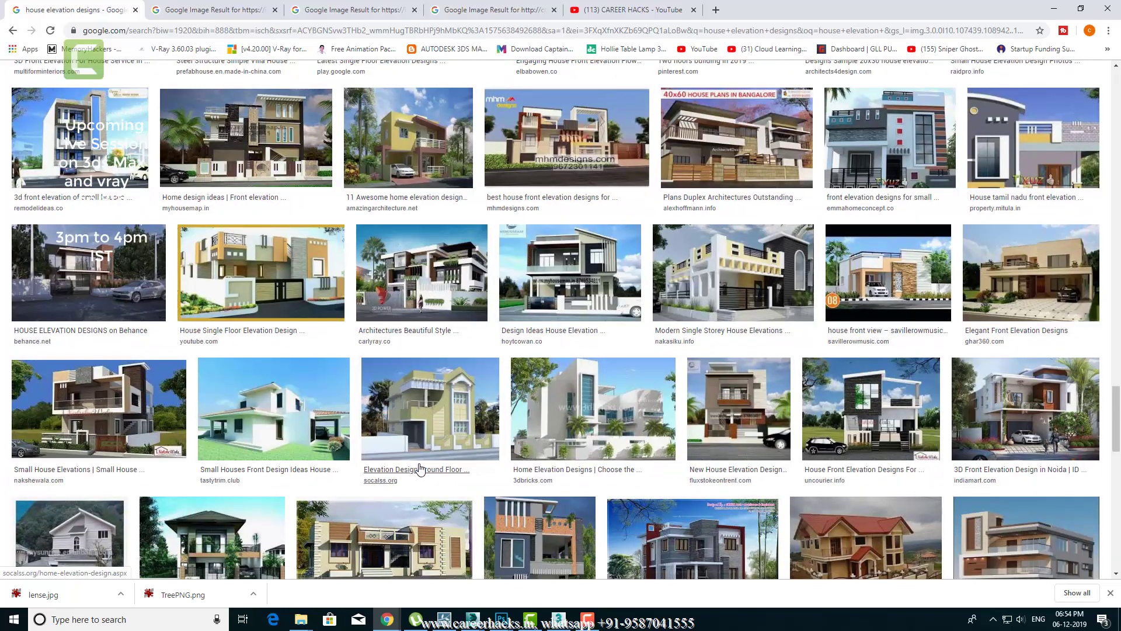
pyautogui.rightClick(97, 270)
pyautogui.click(134, 279)
# Step: Review the opened elevation references, including TOP 100 and the small house, then return to 3ds Max
pyautogui.scroll(-3, 410, 468)
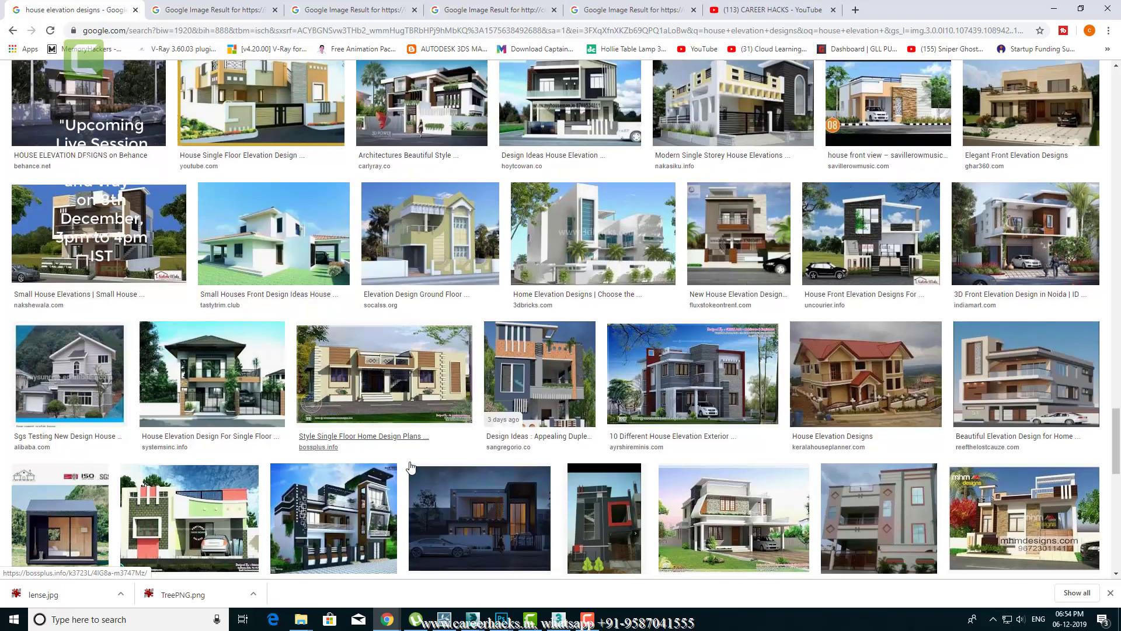
pyautogui.scroll(-3, 427, 489)
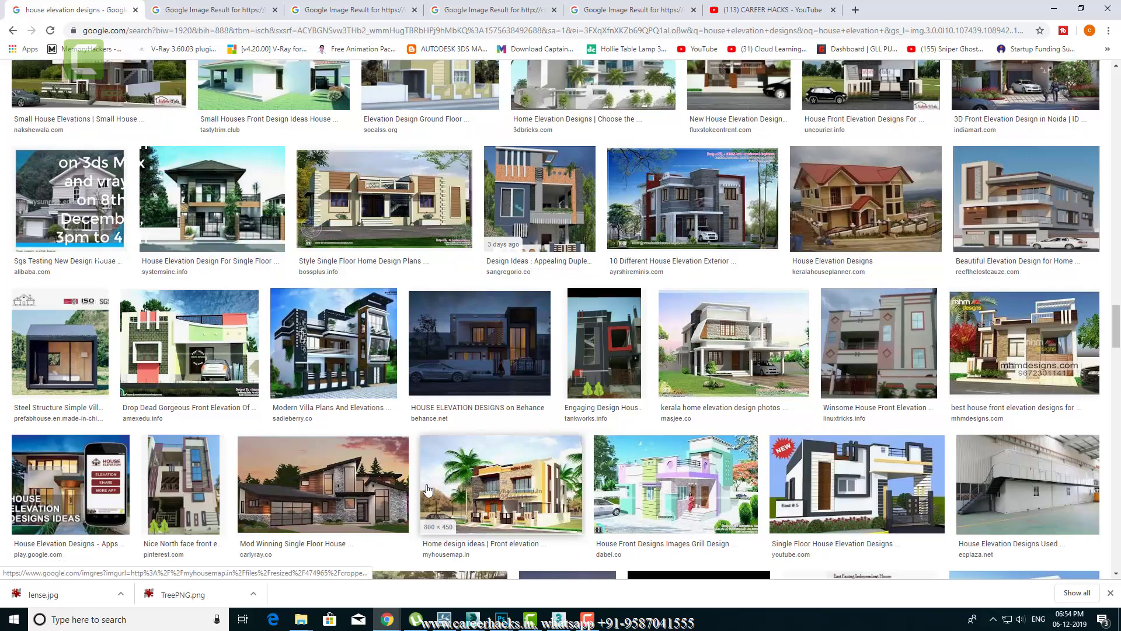
pyautogui.scroll(-1, 427, 490)
pyautogui.scroll(-2, 428, 488)
pyautogui.scroll(-1, 430, 487)
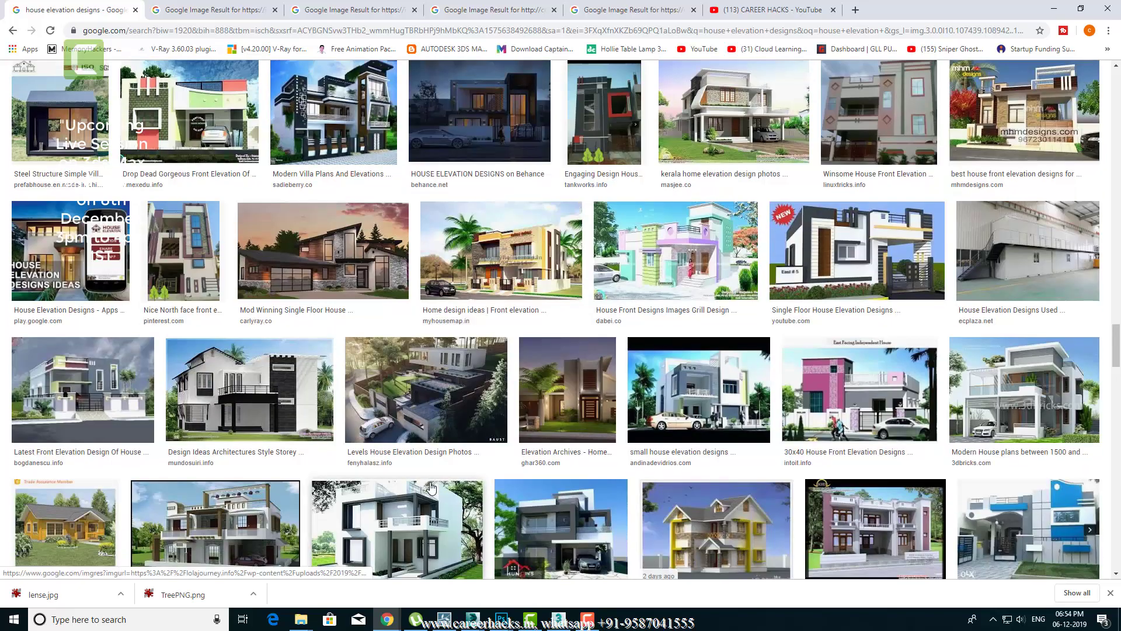
pyautogui.scroll(-2, 482, 415)
pyautogui.scroll(-1, 482, 416)
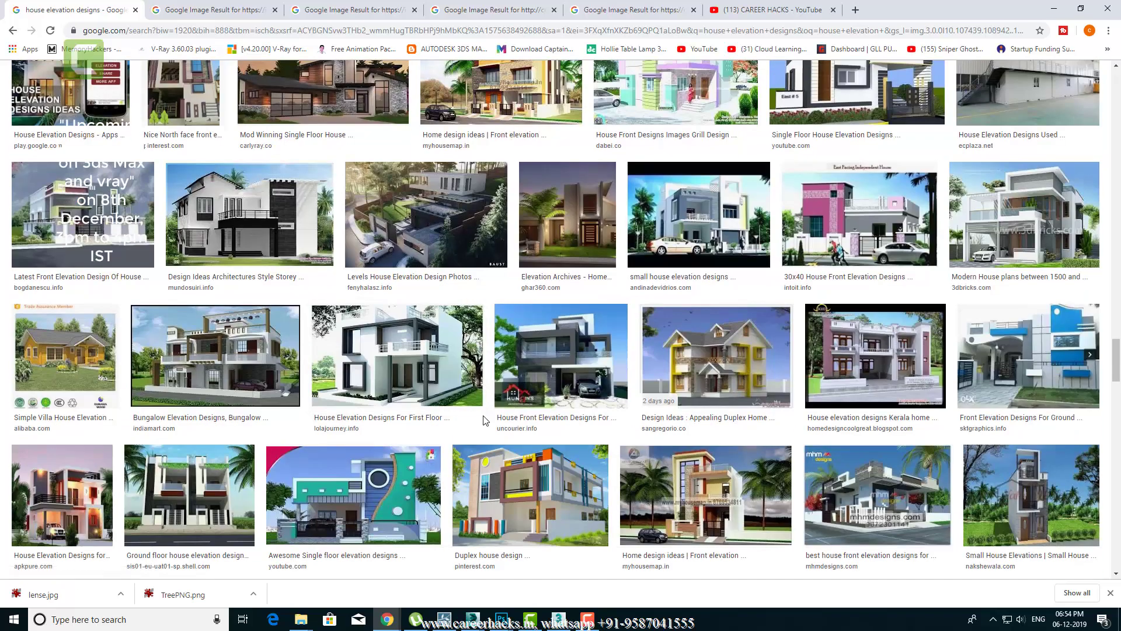
pyautogui.scroll(-4, 485, 417)
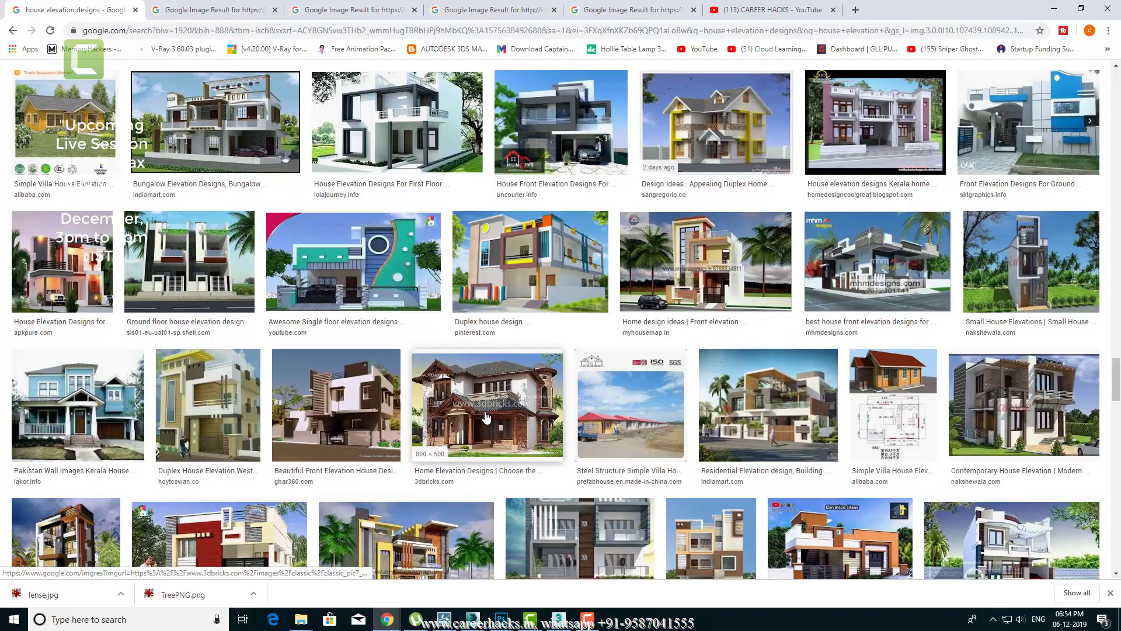
pyautogui.click(263, 9)
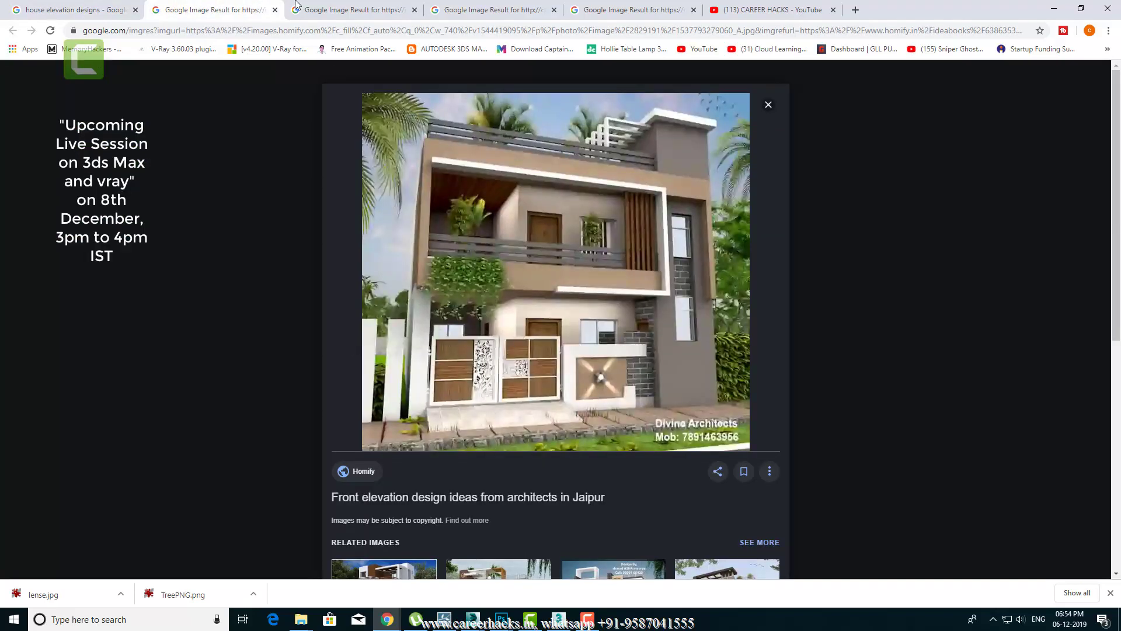
pyautogui.click(296, 3)
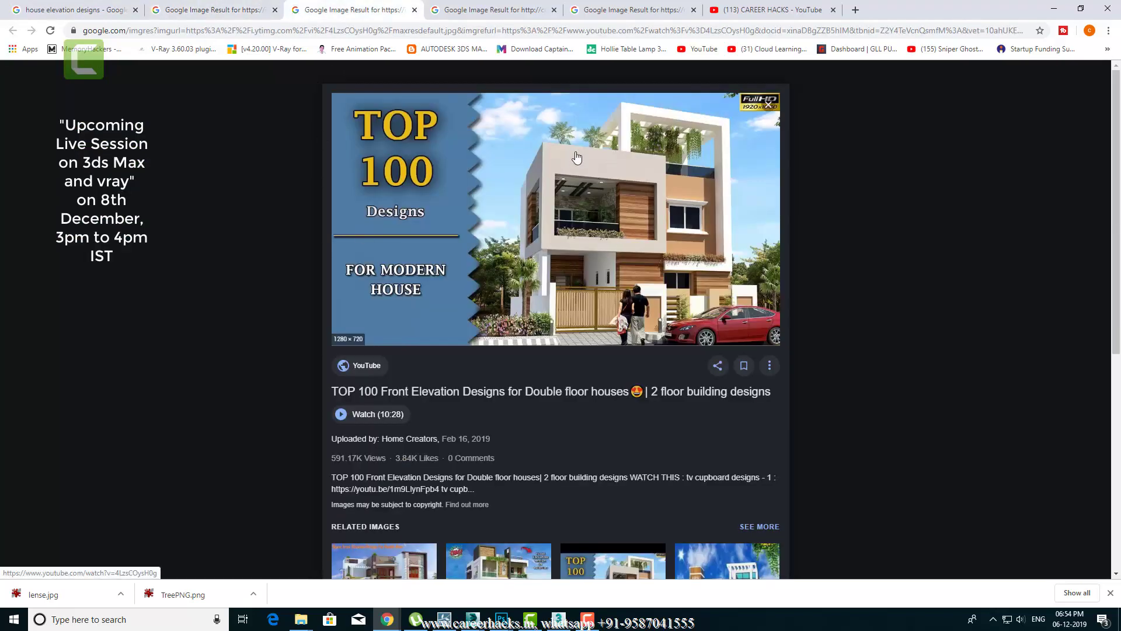
pyautogui.click(493, 8)
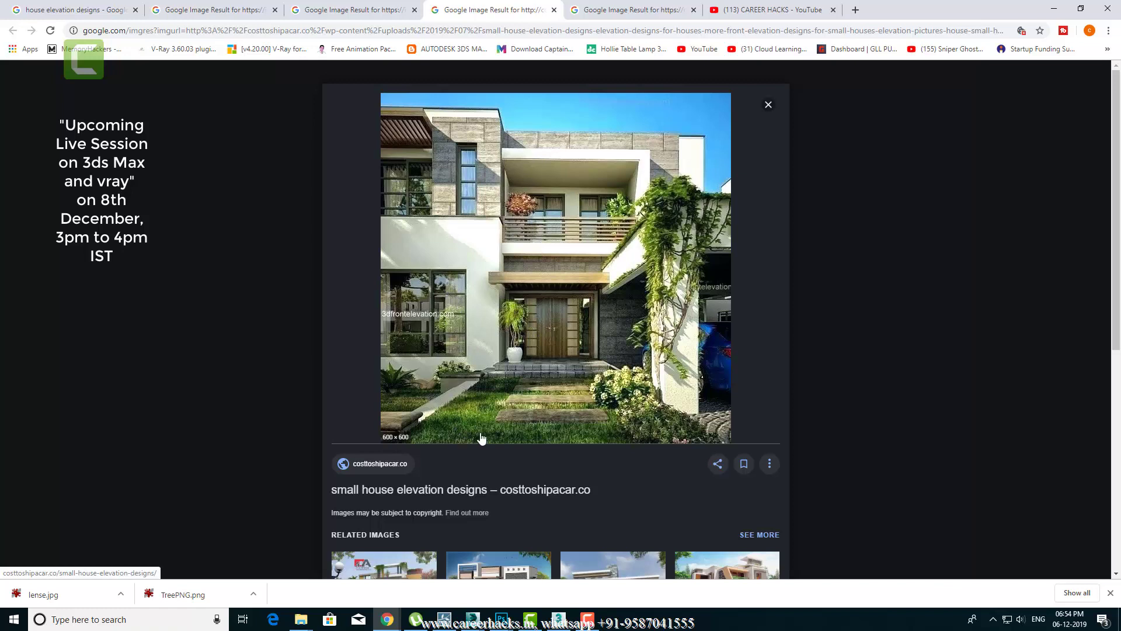
pyautogui.click(558, 621)
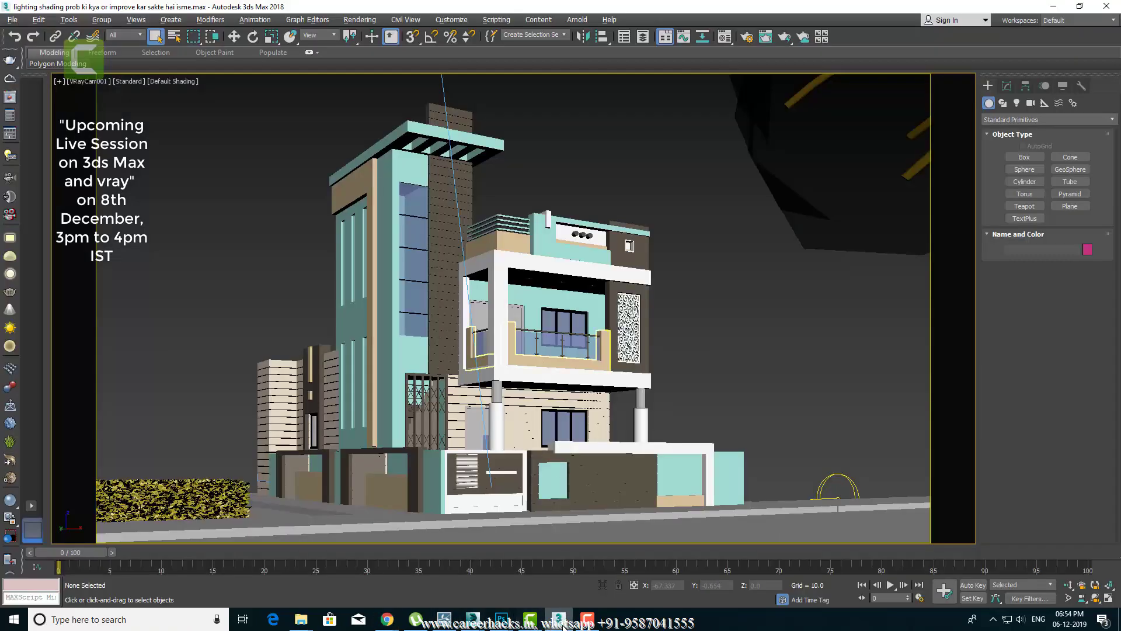
# Step: Zoom into the balcony glass of the Photoshop house composite and back out, then compare with 3ds Max
pyautogui.click(528, 587)
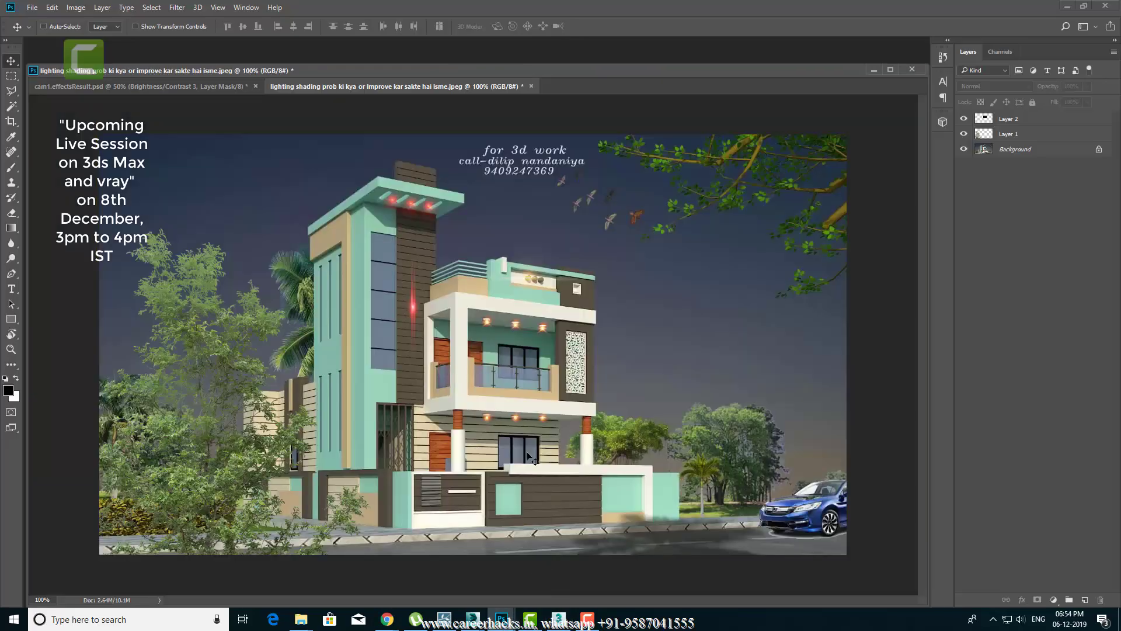
pyautogui.keyDown('alt'); pyautogui.scroll(1, 512, 383); pyautogui.keyUp('alt')
pyautogui.keyDown('alt'); pyautogui.scroll(1, 508, 371); pyautogui.keyUp('alt')
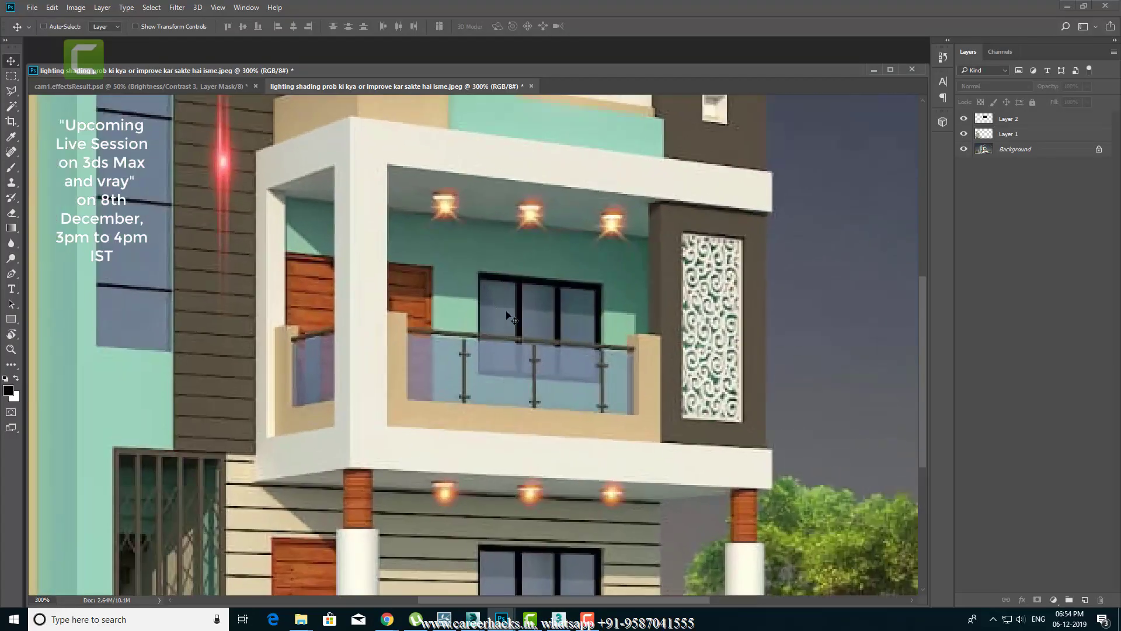
pyautogui.keyDown('alt'); pyautogui.scroll(-2, 522, 363); pyautogui.keyUp('alt')
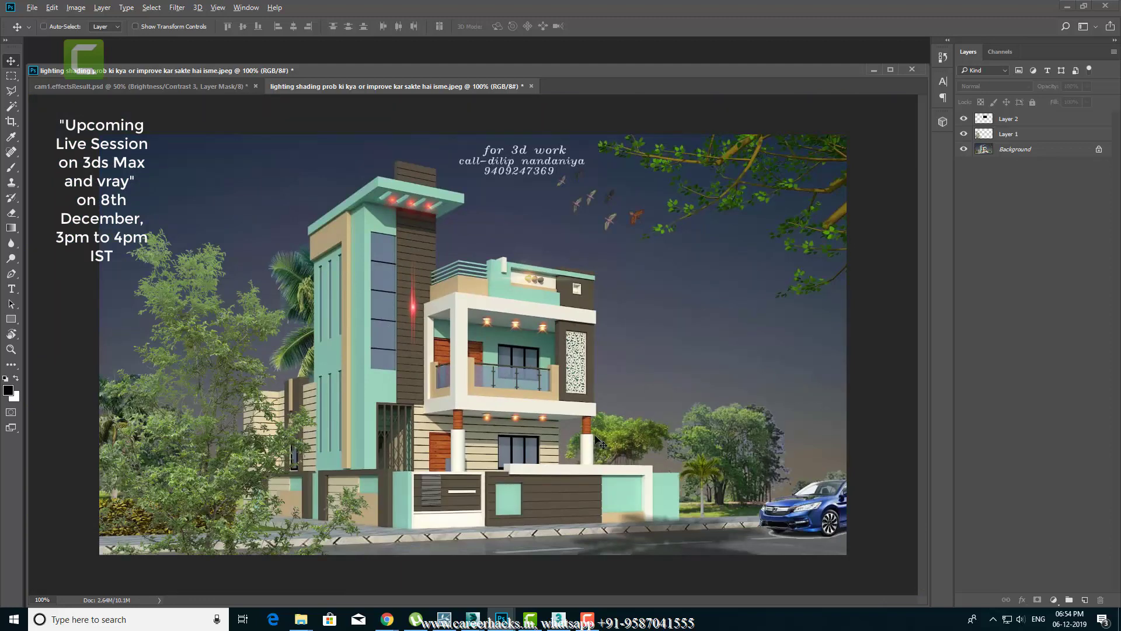
pyautogui.hotkey('alt', 'Tab')
pyautogui.hotkey('alt', 'Tab')
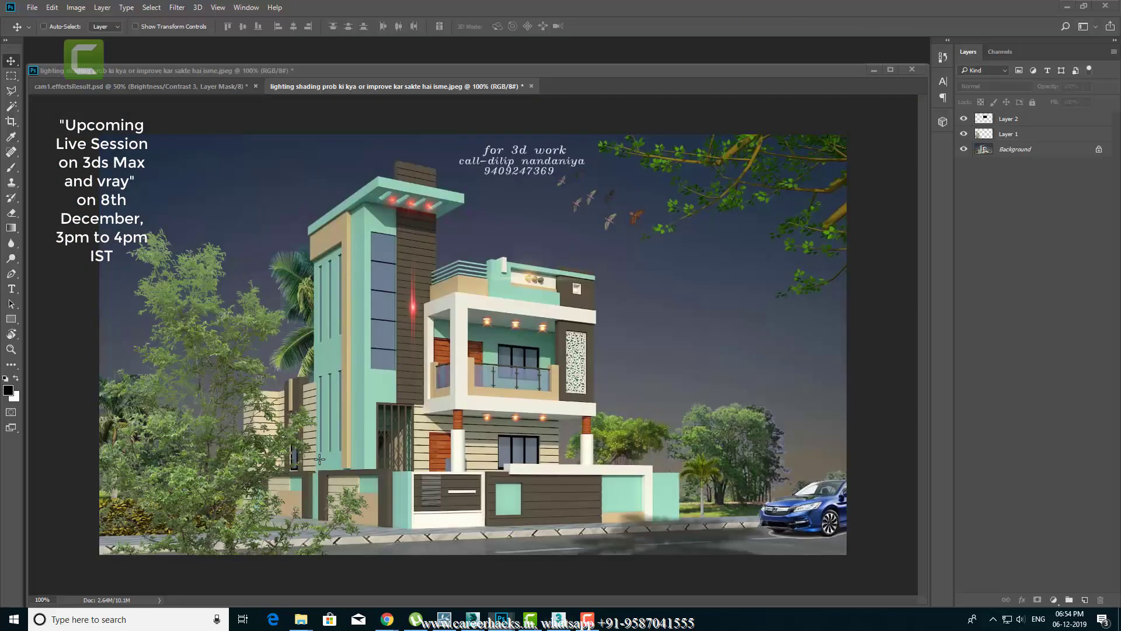
pyautogui.hotkey('alt', 'Tab')
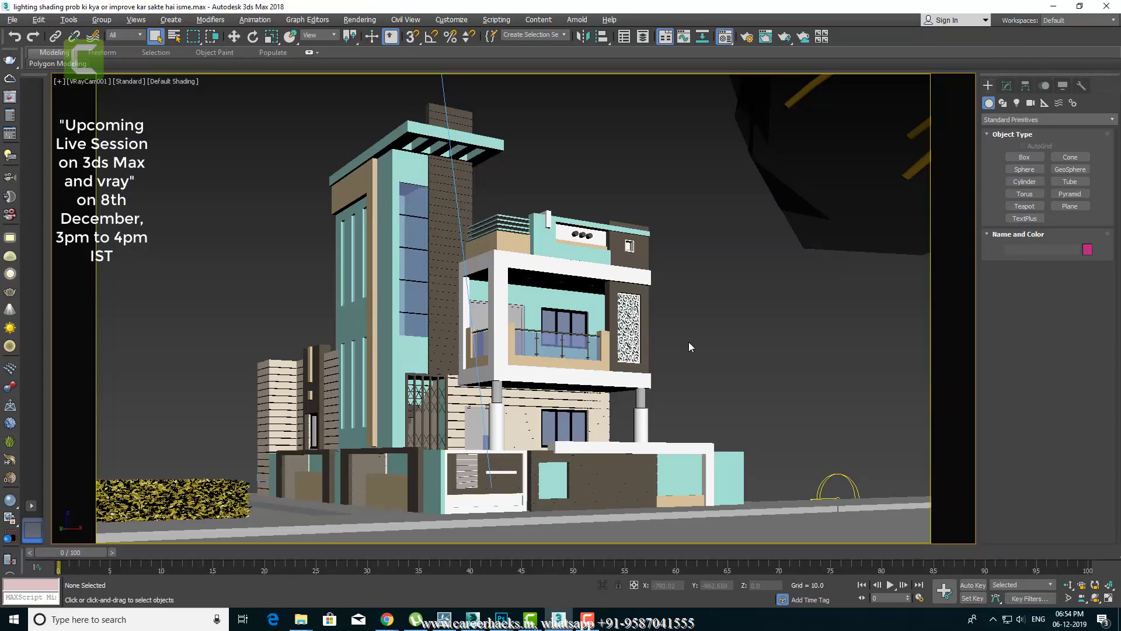
# Step: Eyedrop the window glass material into the Material Editor and enlarge its preview on a checkered background
pyautogui.press('m')
pyautogui.click(749, 284)
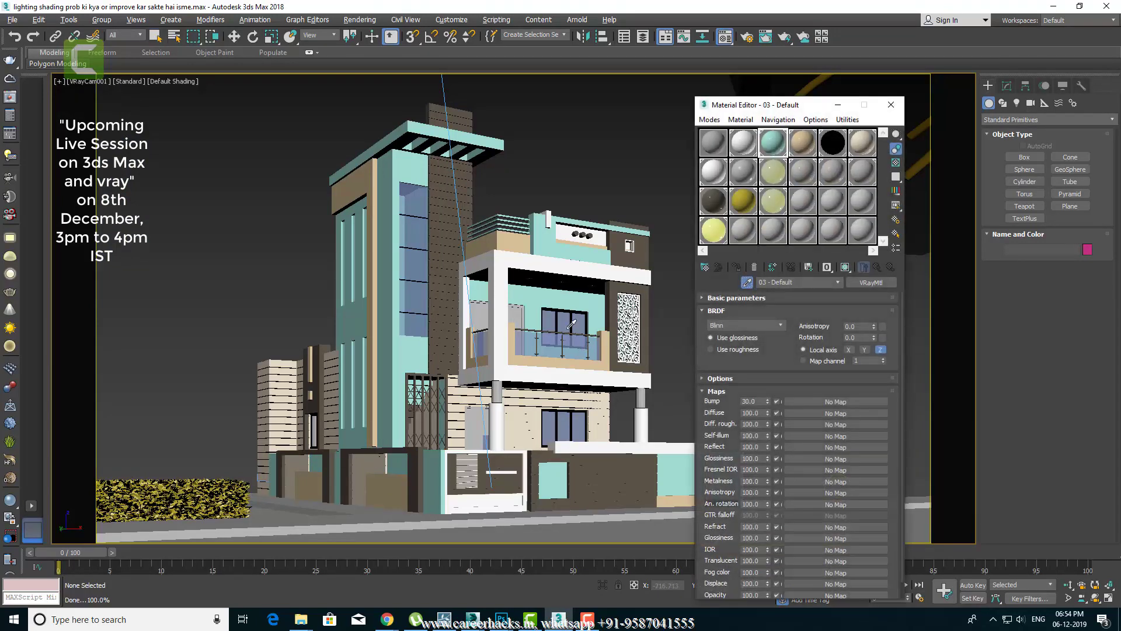
pyautogui.click(569, 317)
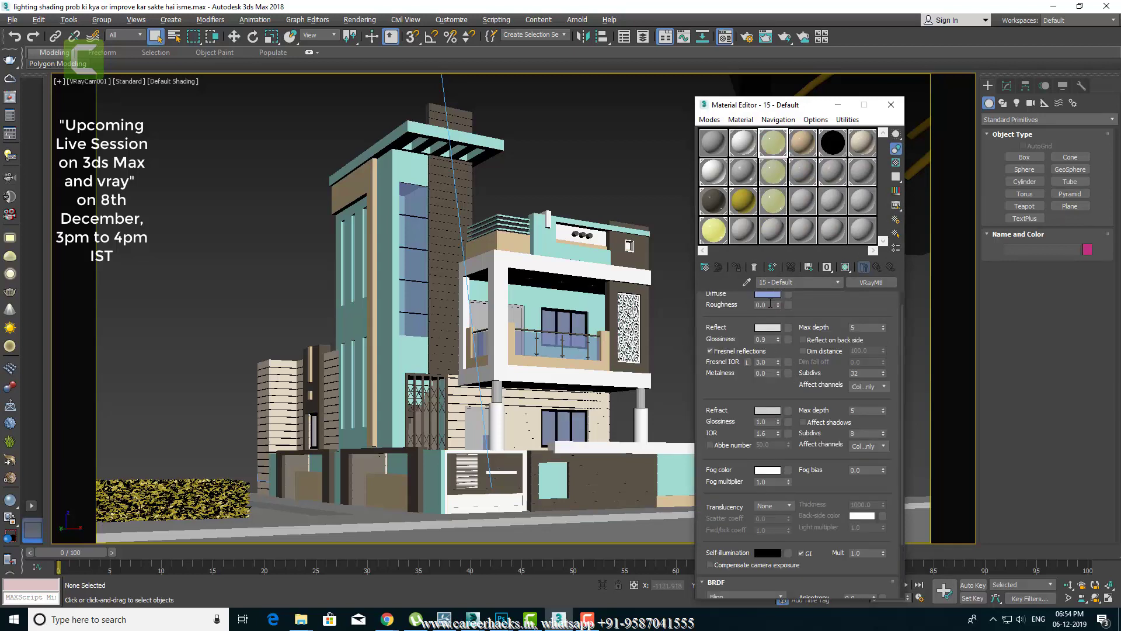
pyautogui.scroll(1, 771, 332)
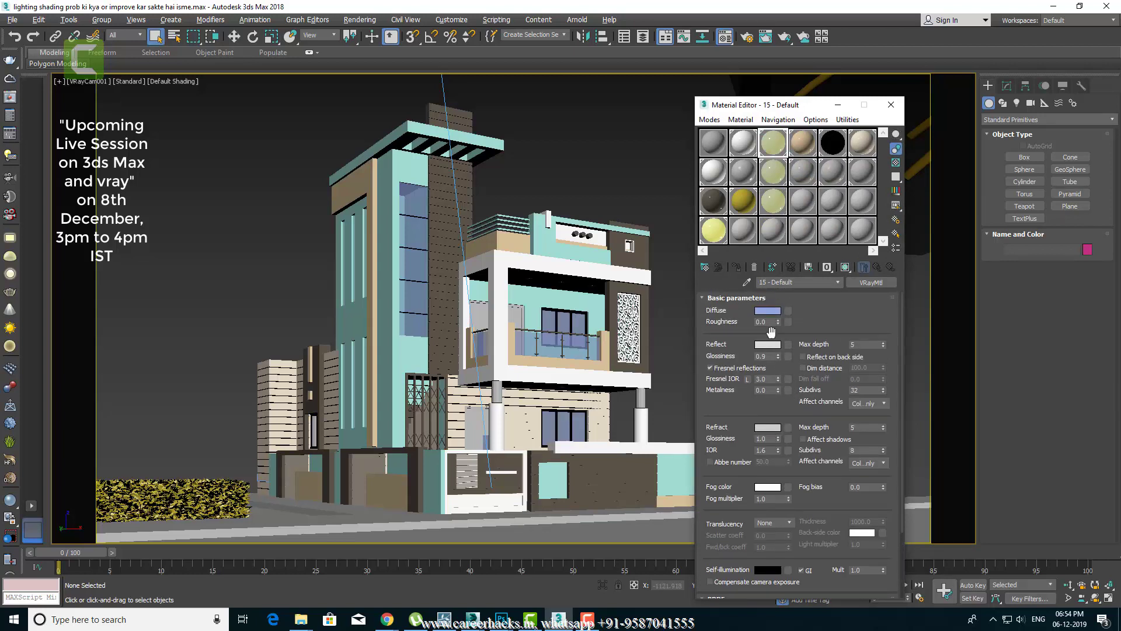
pyautogui.click(895, 163)
pyautogui.click(895, 163)
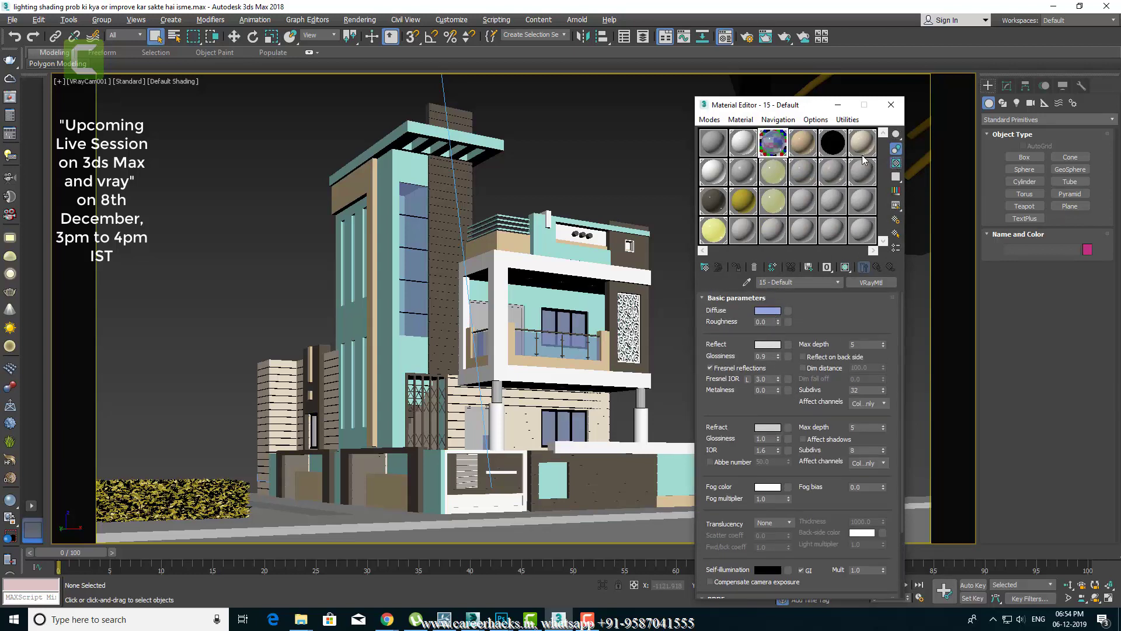
pyautogui.doubleClick(773, 147)
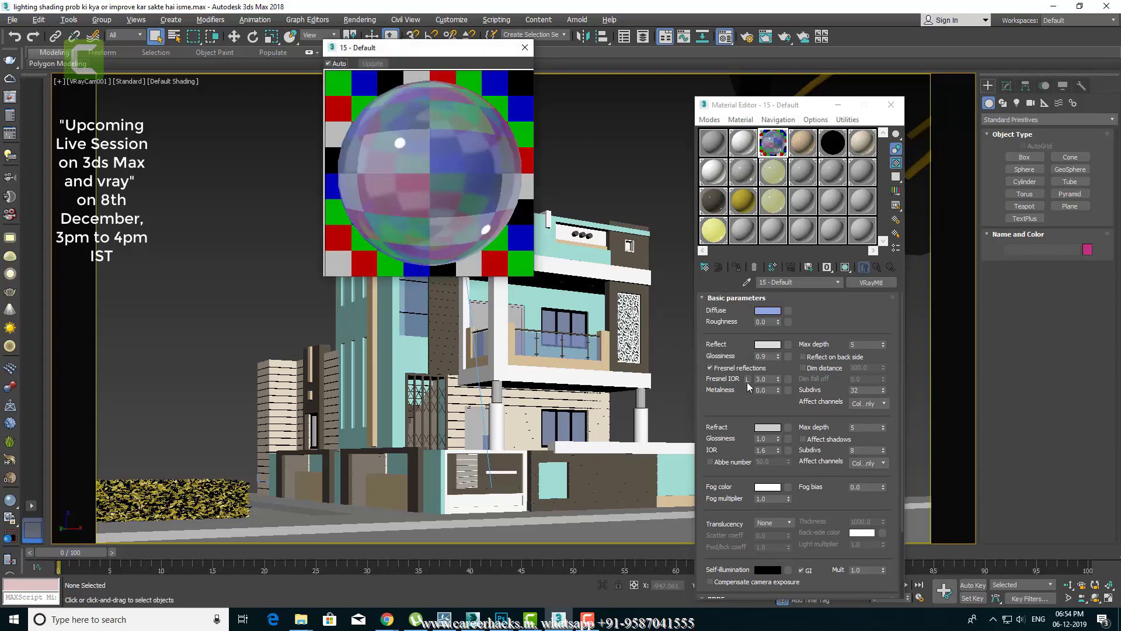
# Step: Set the glass Reflect Glossiness to 0.98 and turn off Fresnel reflections
pyautogui.click(770, 356)
pyautogui.write('1')
pyautogui.press('Return')
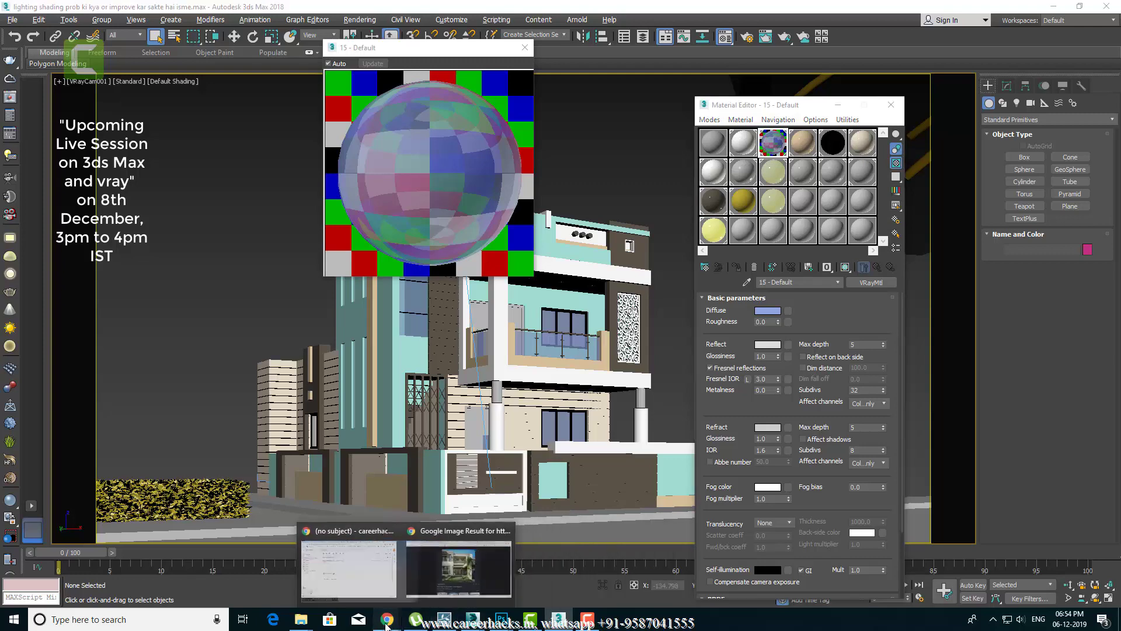
pyautogui.click(464, 569)
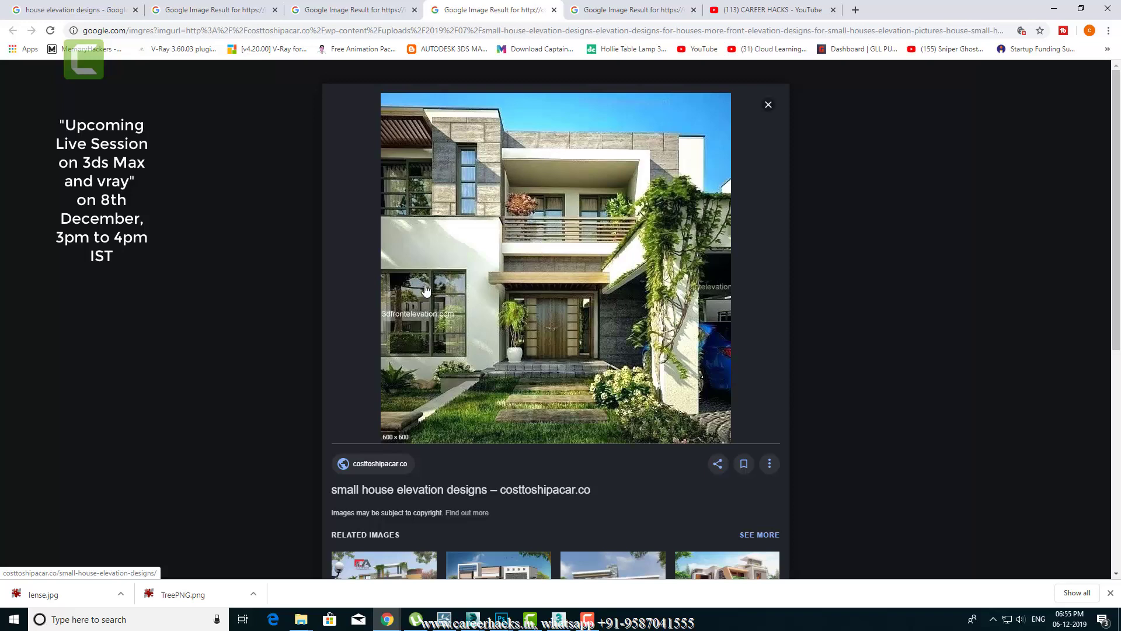
pyautogui.hotkey('alt', 'Tab')
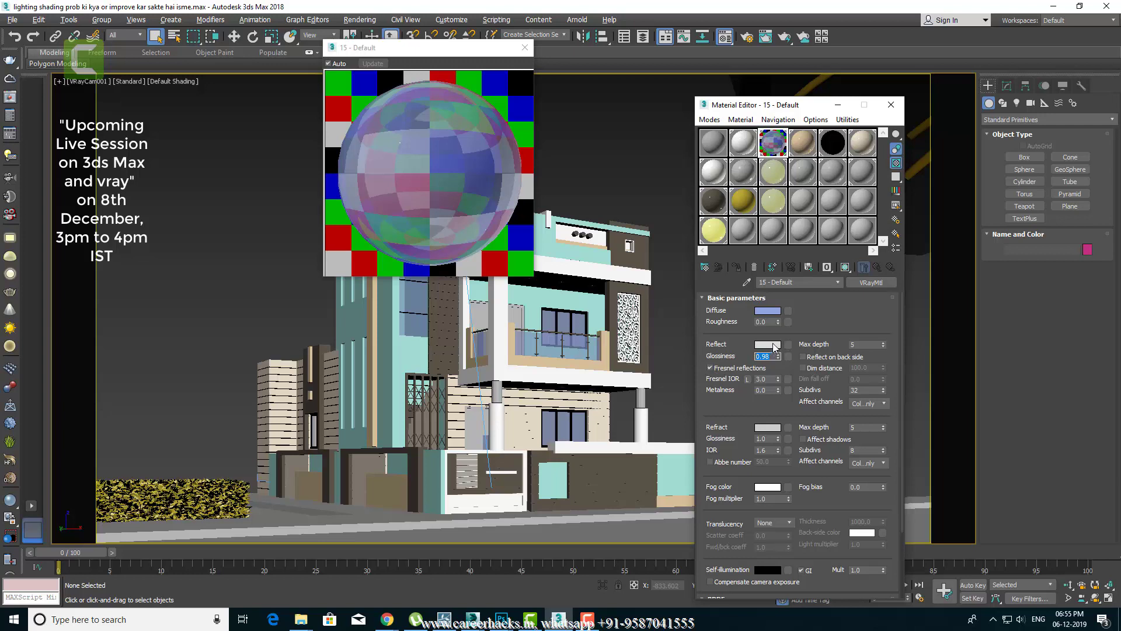
pyautogui.click(774, 344)
pyautogui.click(433, 180)
pyautogui.click(710, 368)
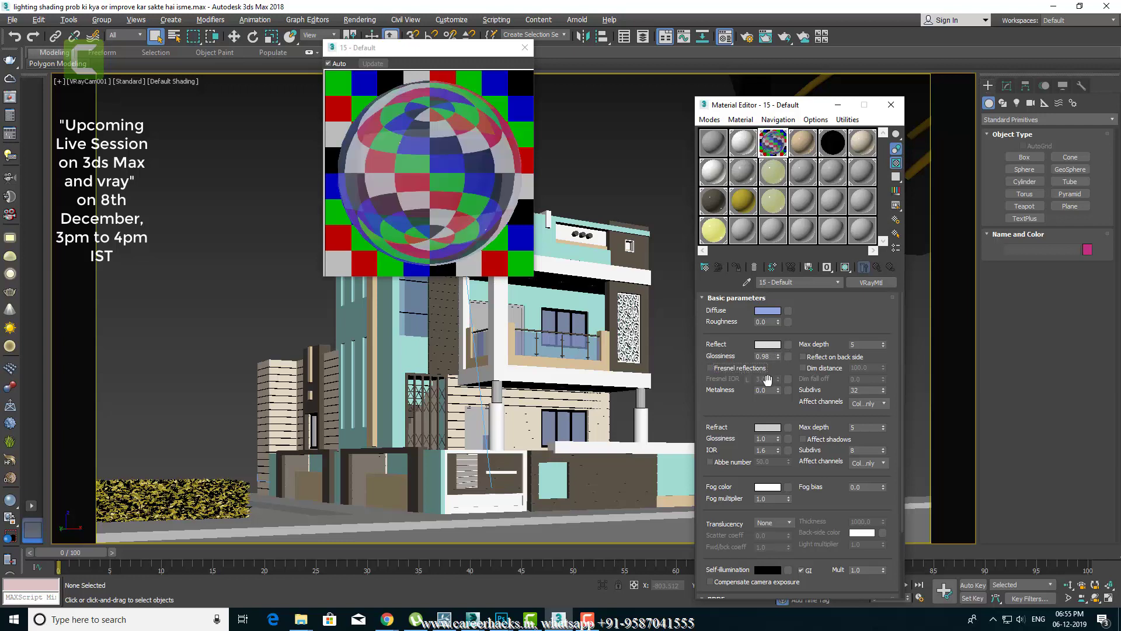
# Step: Change the glass diffuse colour to a pale blue, RGB 137, 151, 190, with saturation 71
pyautogui.click(768, 344)
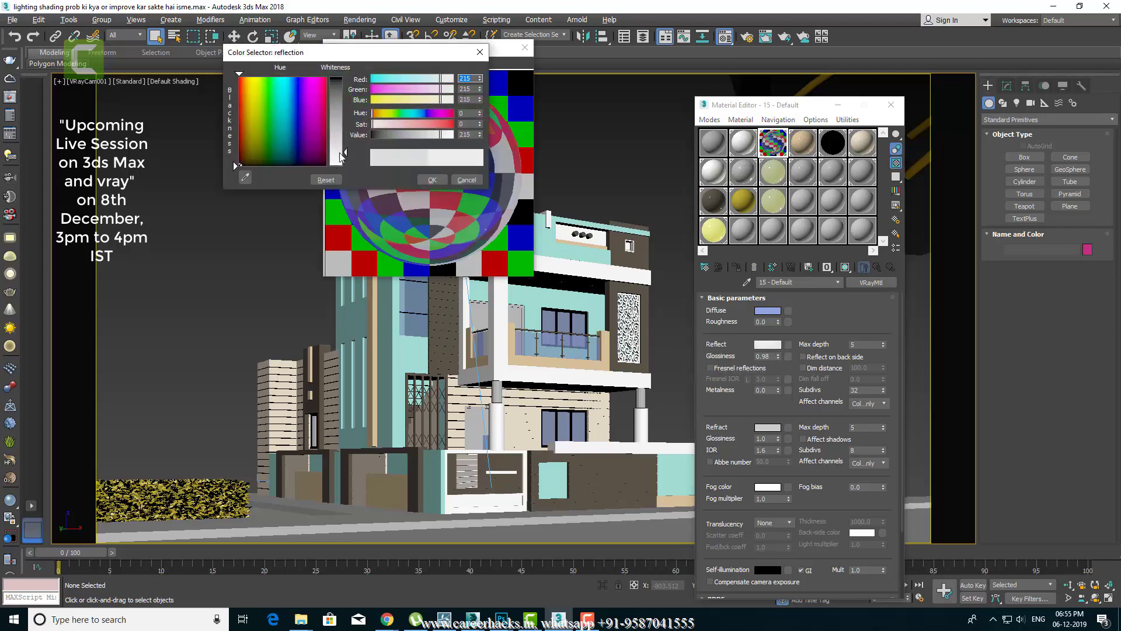
pyautogui.click(432, 179)
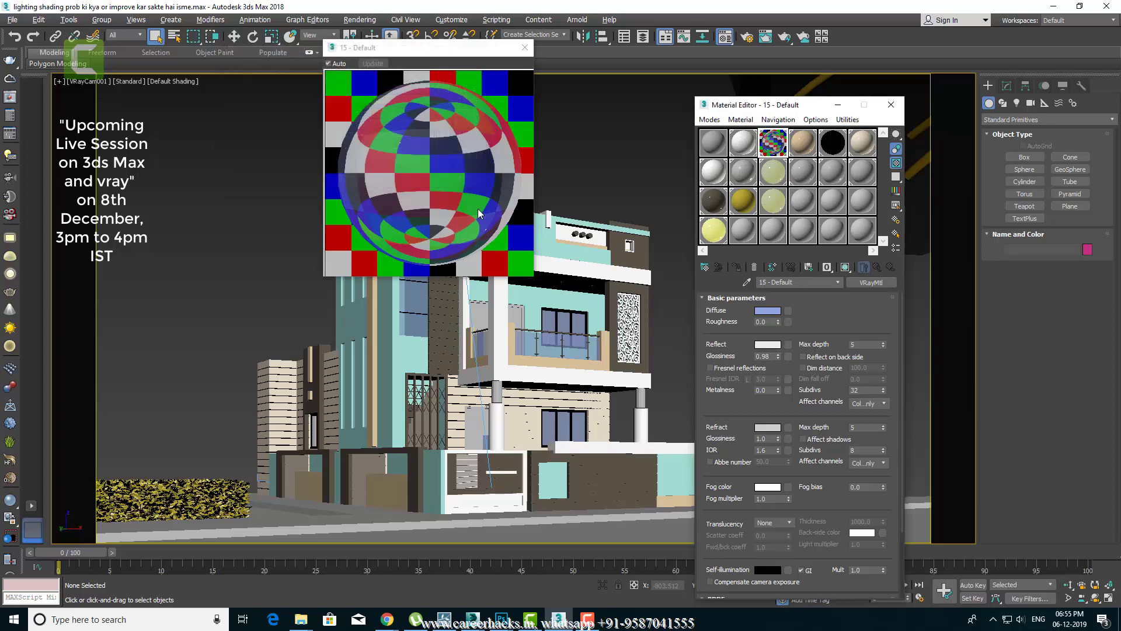
pyautogui.click(523, 49)
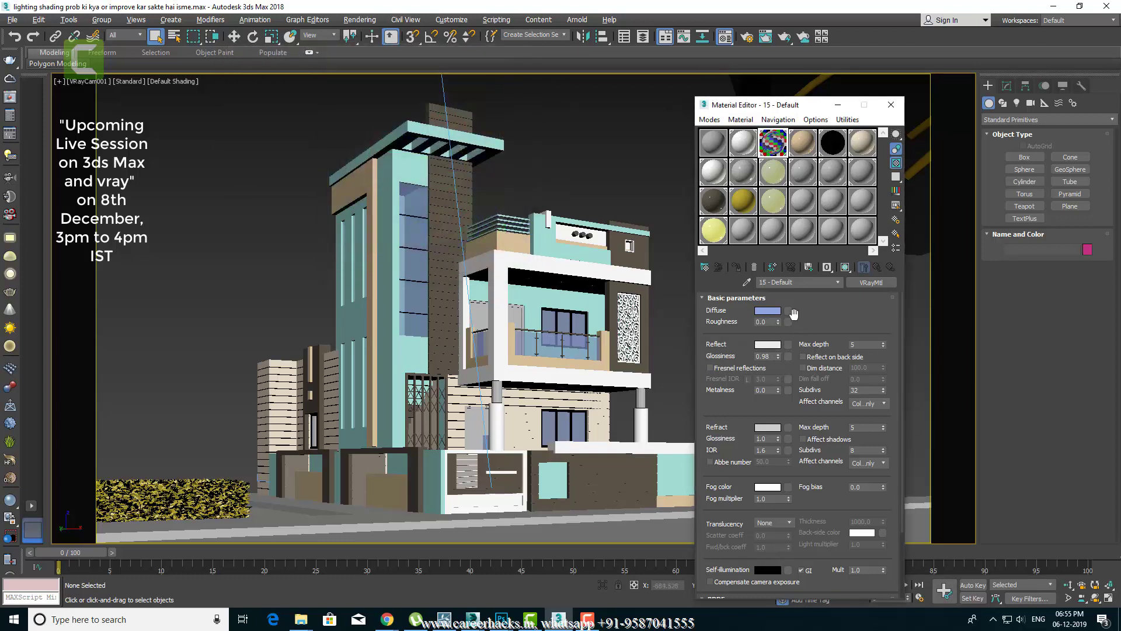
pyautogui.click(767, 310)
pyautogui.moveTo(289, 126); pyautogui.dragTo(261, 166)
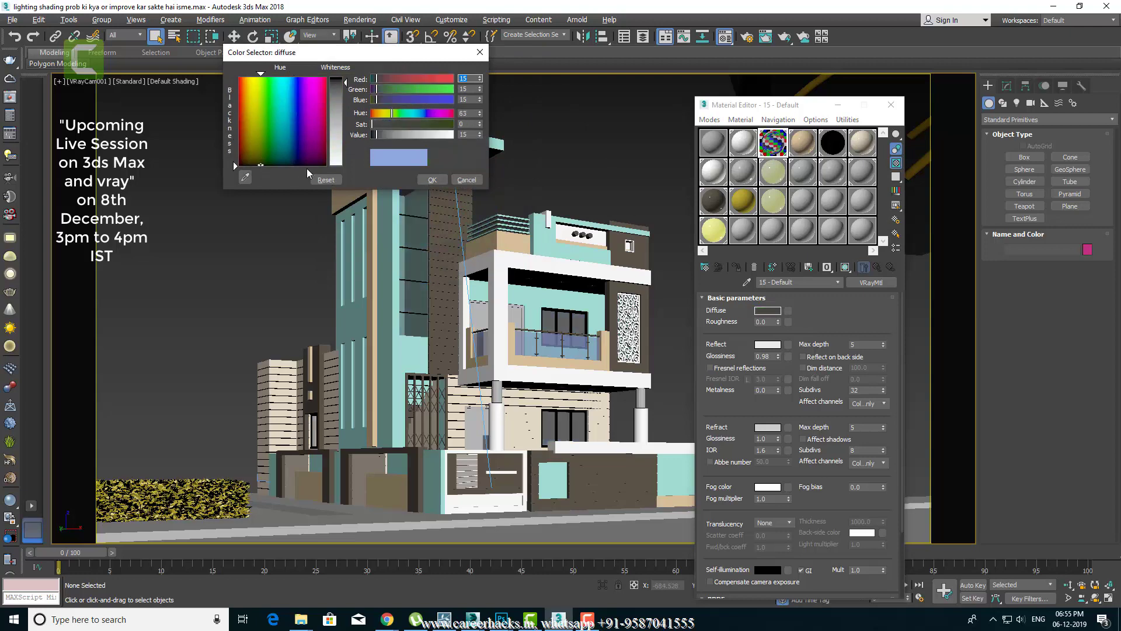
pyautogui.hotkey('alt', 'Tab')
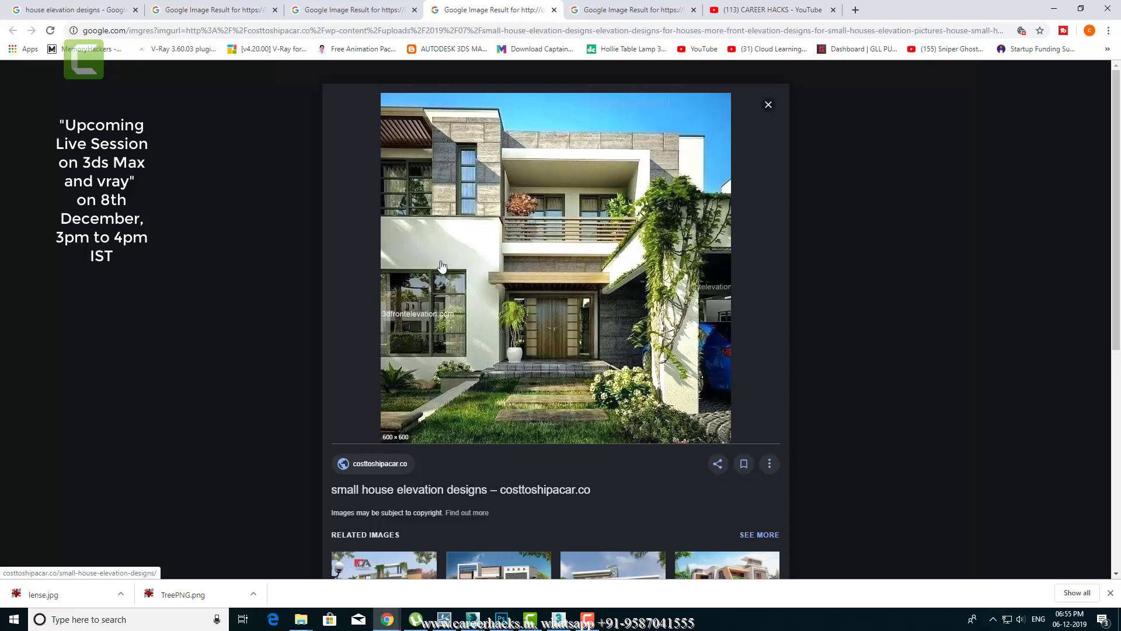
pyautogui.hotkey('alt', 'Tab')
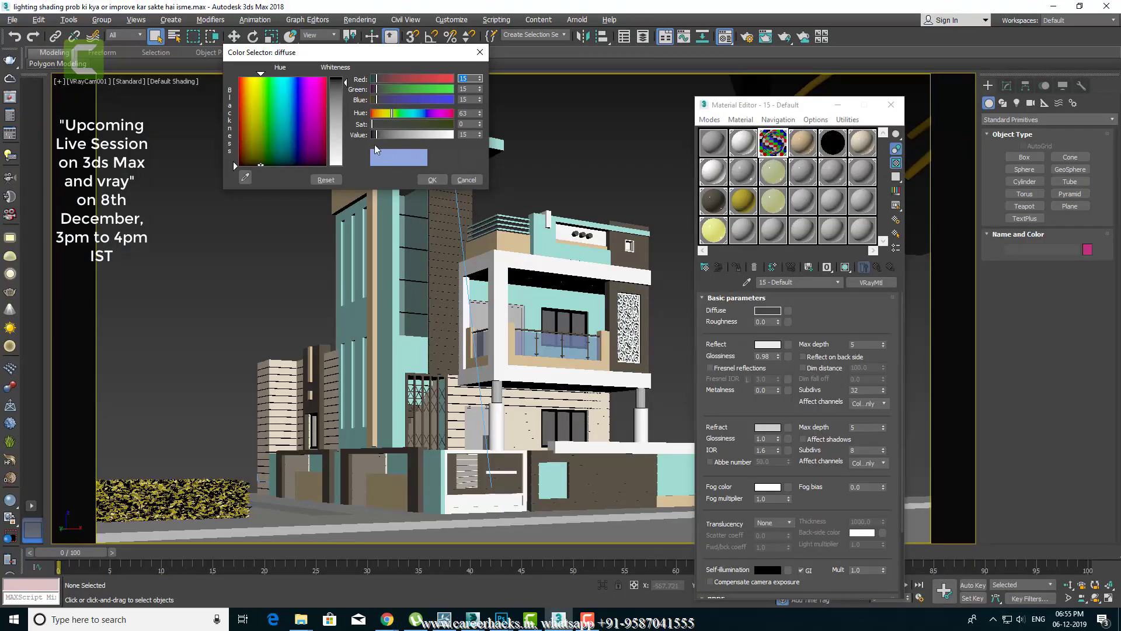
pyautogui.click(407, 169)
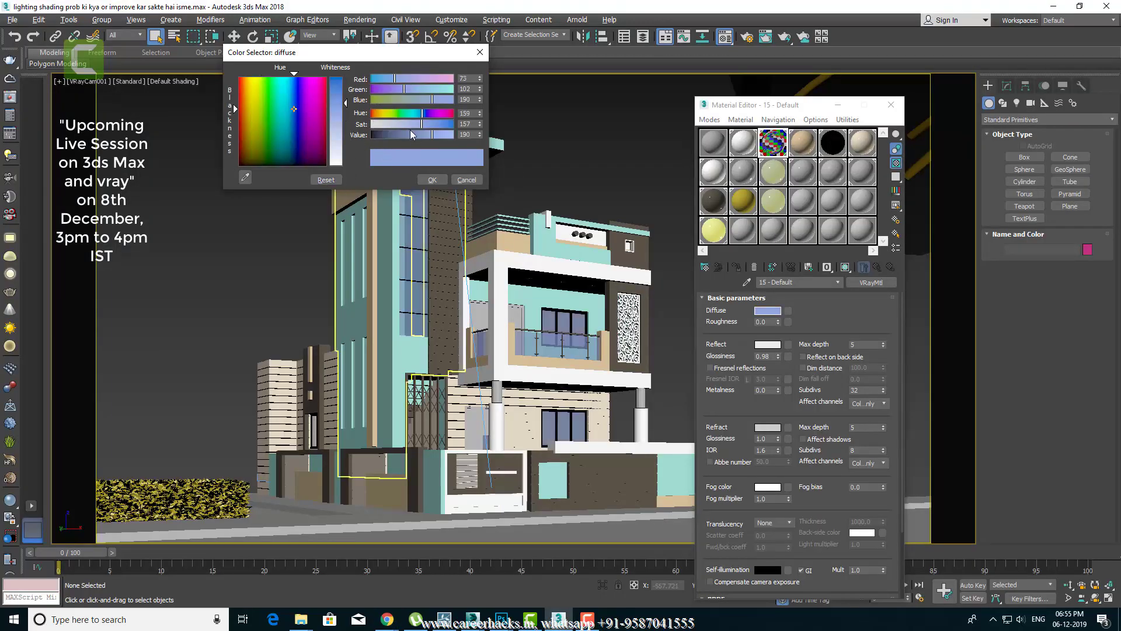
pyautogui.moveTo(422, 124); pyautogui.dragTo(394, 124)
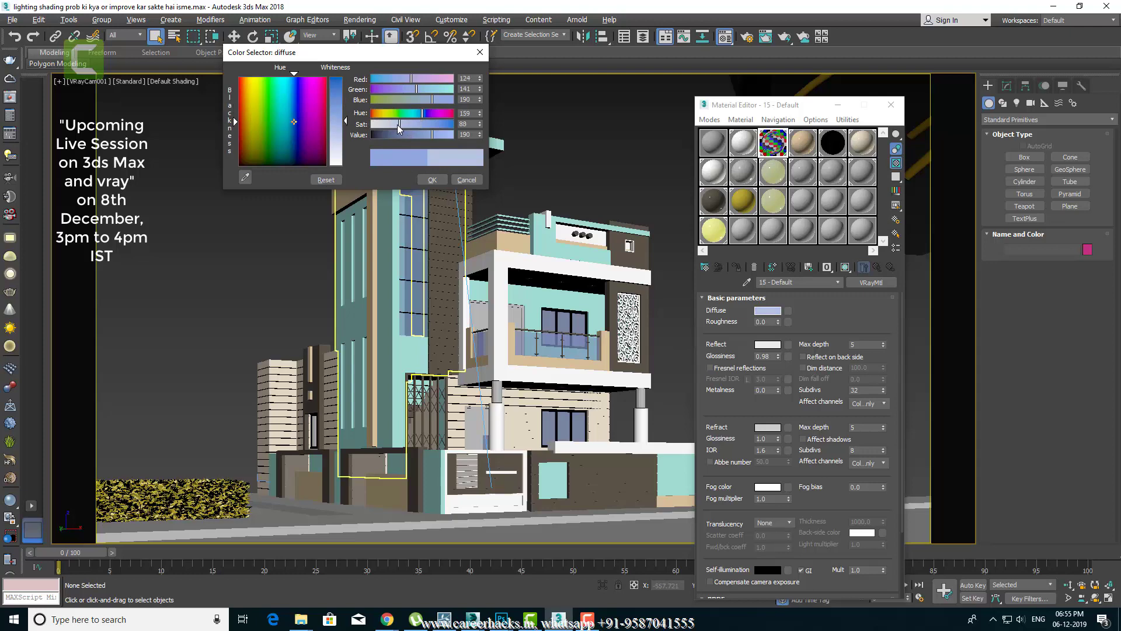
pyautogui.click(432, 180)
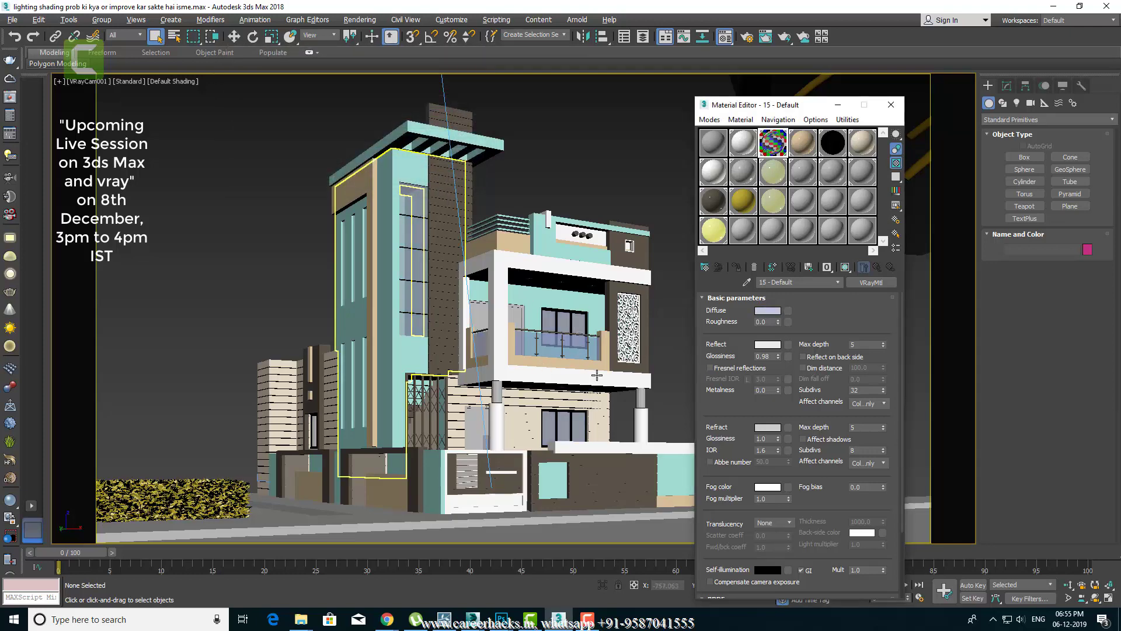
pyautogui.hotkey('alt', 'Tab')
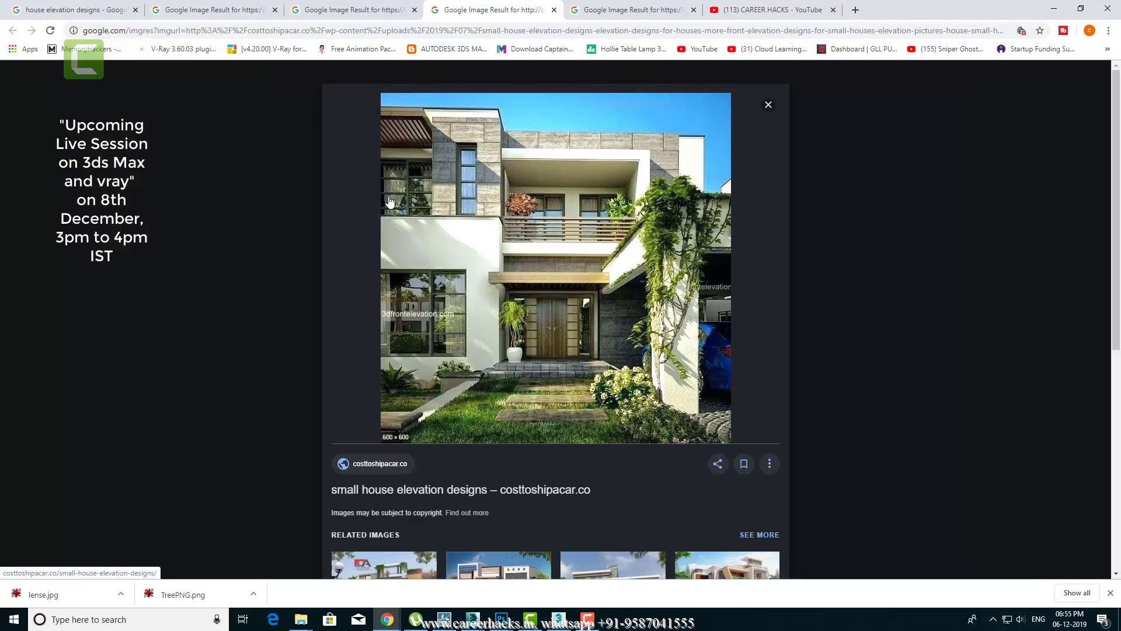
pyautogui.hotkey('alt', 'Tab')
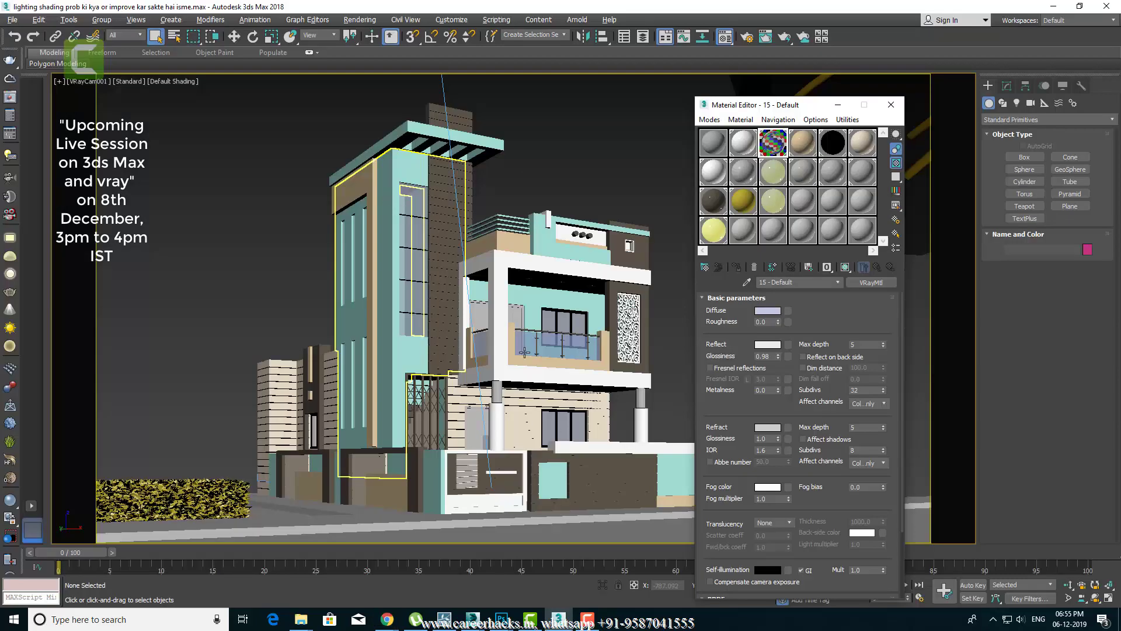
# Step: Select a window and orbit a perspective view around the balcony glass and railing
pyautogui.click(549, 321)
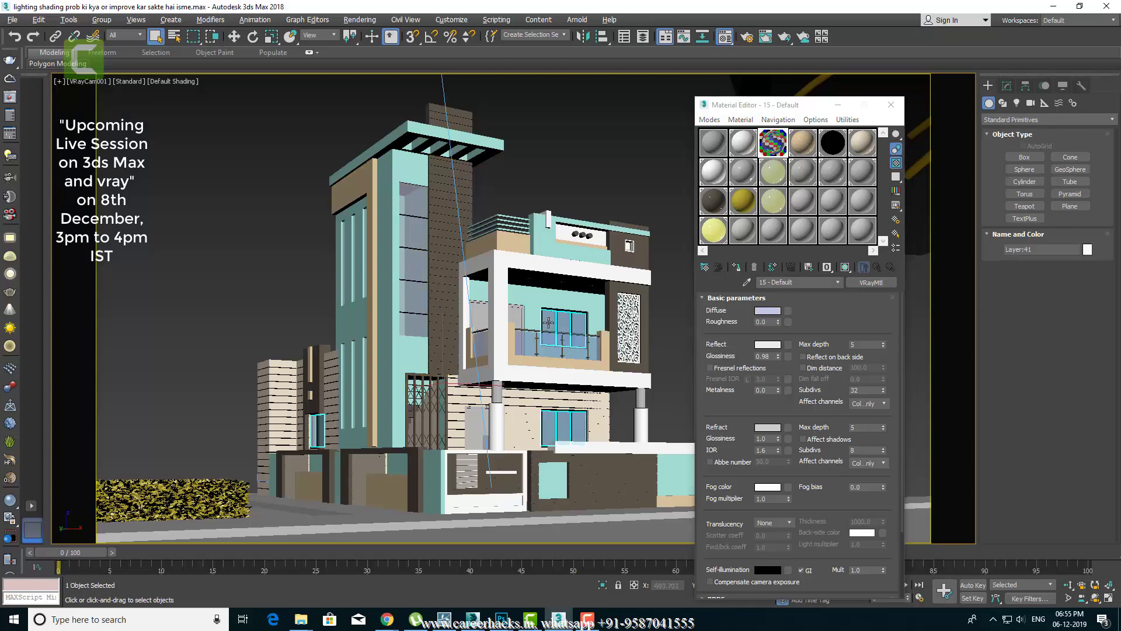
pyautogui.press('p')
pyautogui.hotkey('ctrl', 'r')
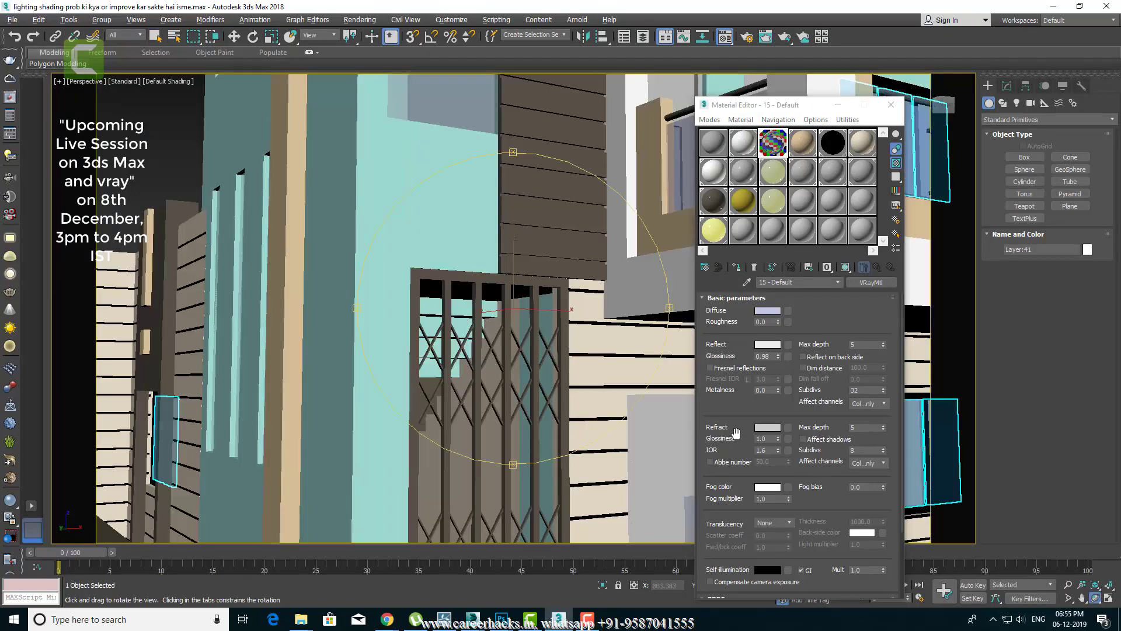
pyautogui.moveTo(544, 310)
pyautogui.mouseDown()
pyautogui.moveTo(391, 367)
pyautogui.moveTo(303, 376)
pyautogui.moveTo(321, 356)
pyautogui.moveTo(298, 365)
pyautogui.moveTo(258, 286)
pyautogui.moveTo(486, 371)
pyautogui.moveTo(484, 333)
pyautogui.moveTo(469, 323)
pyautogui.moveTo(528, 357)
pyautogui.moveTo(513, 333)
pyautogui.moveTo(576, 345)
pyautogui.moveTo(582, 333)
pyautogui.moveTo(515, 367)
pyautogui.moveTo(429, 357)
pyautogui.mouseUp()
pyautogui.rightClick(469, 323)
pyautogui.click(1096, 597)
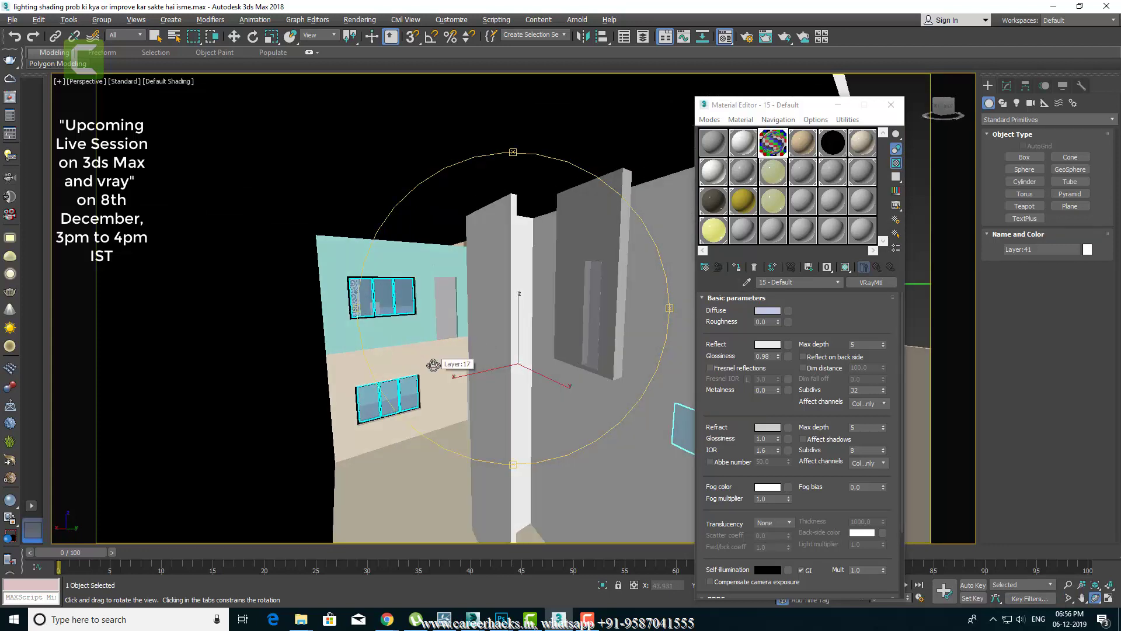
pyautogui.moveTo(435, 366)
pyautogui.mouseDown()
pyautogui.moveTo(620, 344)
pyautogui.moveTo(473, 345)
pyautogui.mouseUp()
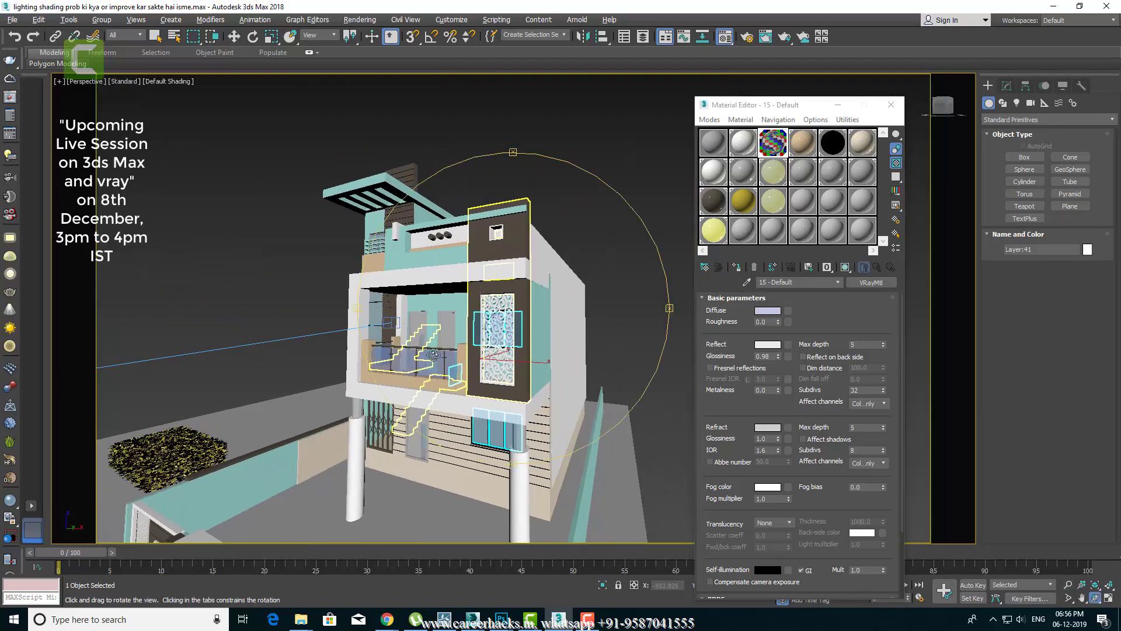
pyautogui.hotkey('alt', 'Tab')
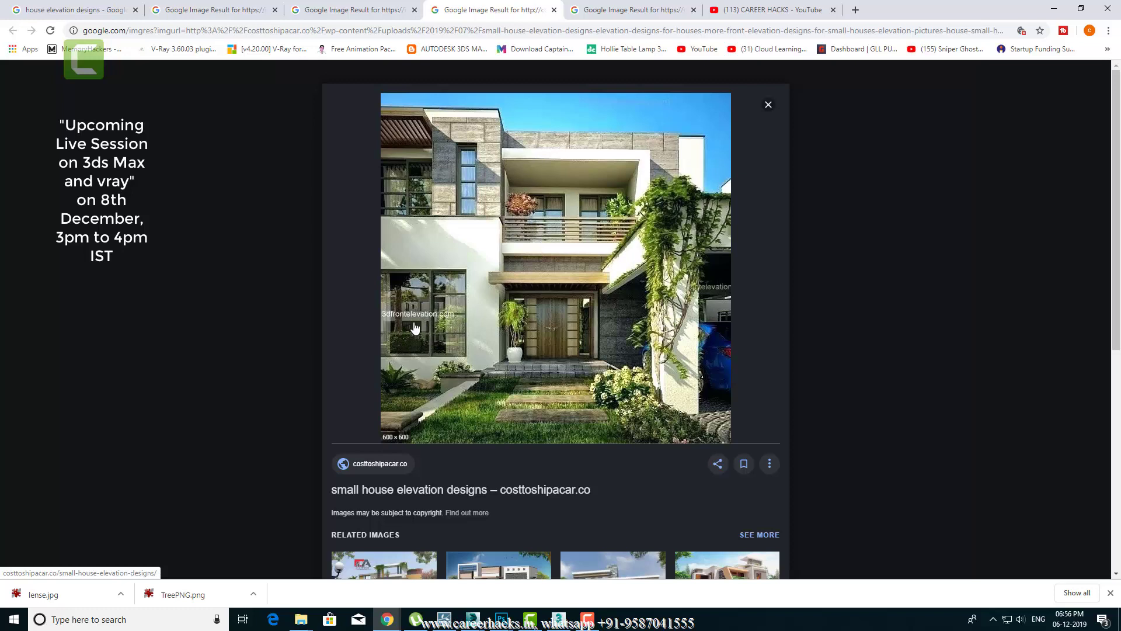
# Step: Set the glass VRayMtl's Refract colour to Value 0 (black) and close the Material Editor
pyautogui.hotkey('alt', 'Tab')
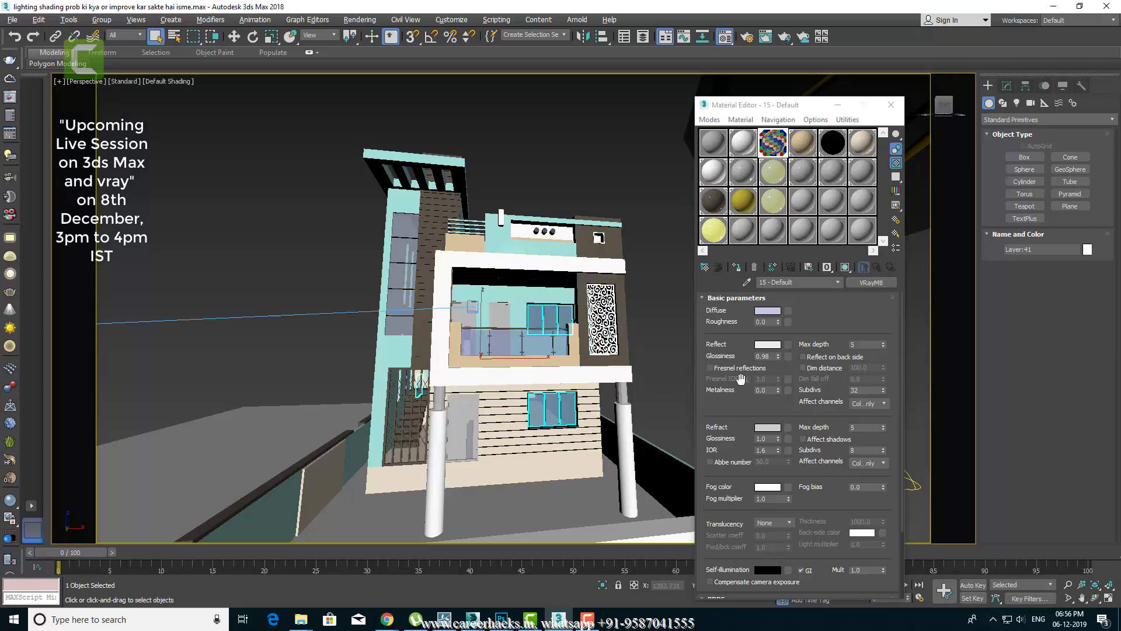
pyautogui.click(767, 427)
pyautogui.click(375, 134)
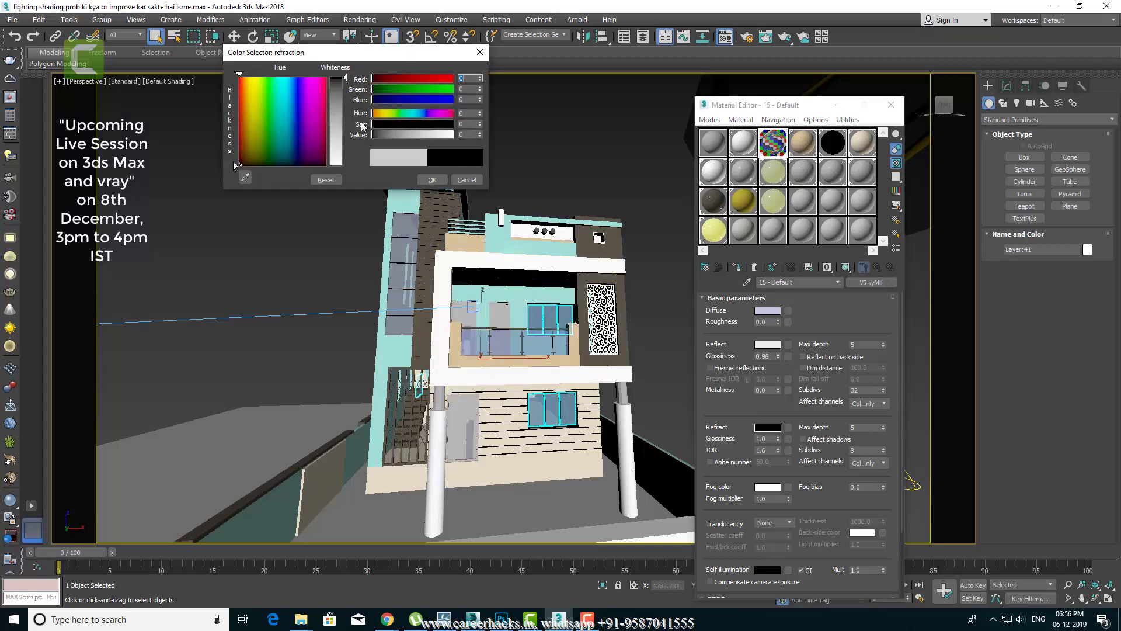
pyautogui.click(432, 179)
pyautogui.keyDown('alt'); pyautogui.moveTo(525, 321); pyautogui.dragTo(674, 338, button='middle'); pyautogui.keyUp('alt')
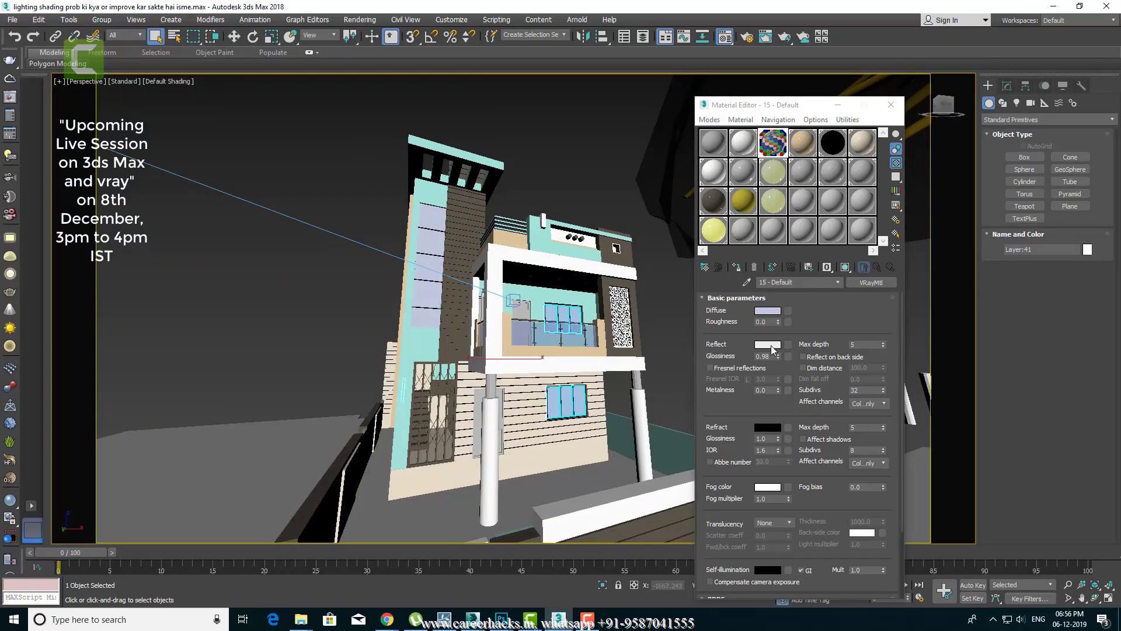
pyautogui.click(891, 105)
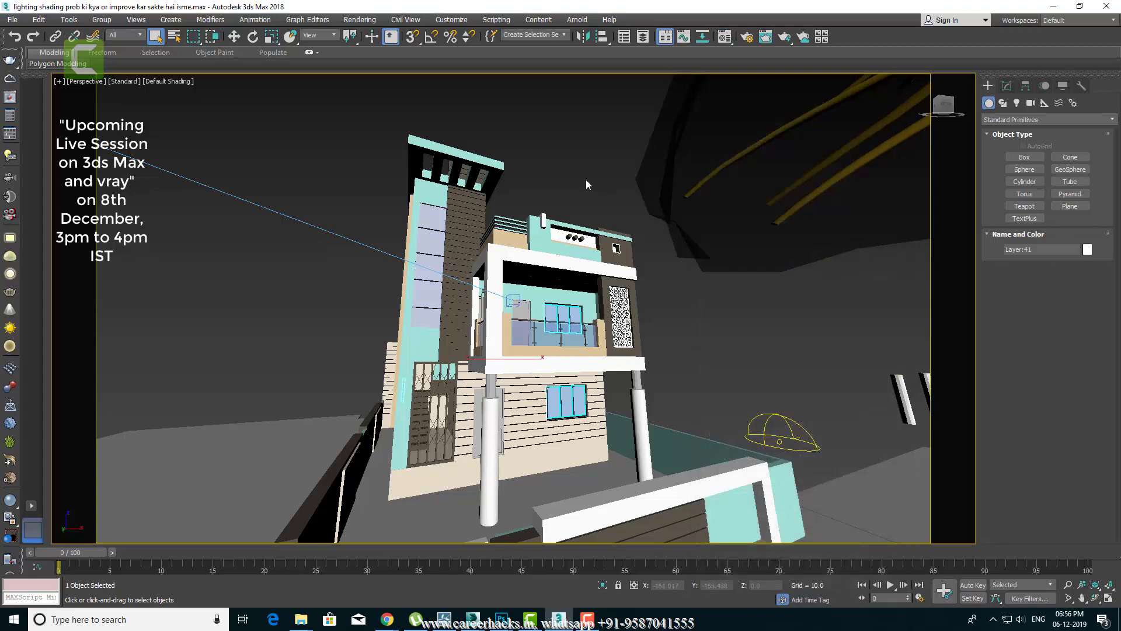
pyautogui.click(586, 180)
# Step: Maximize the Top viewport and frame the house and tree in it
pyautogui.press('c')
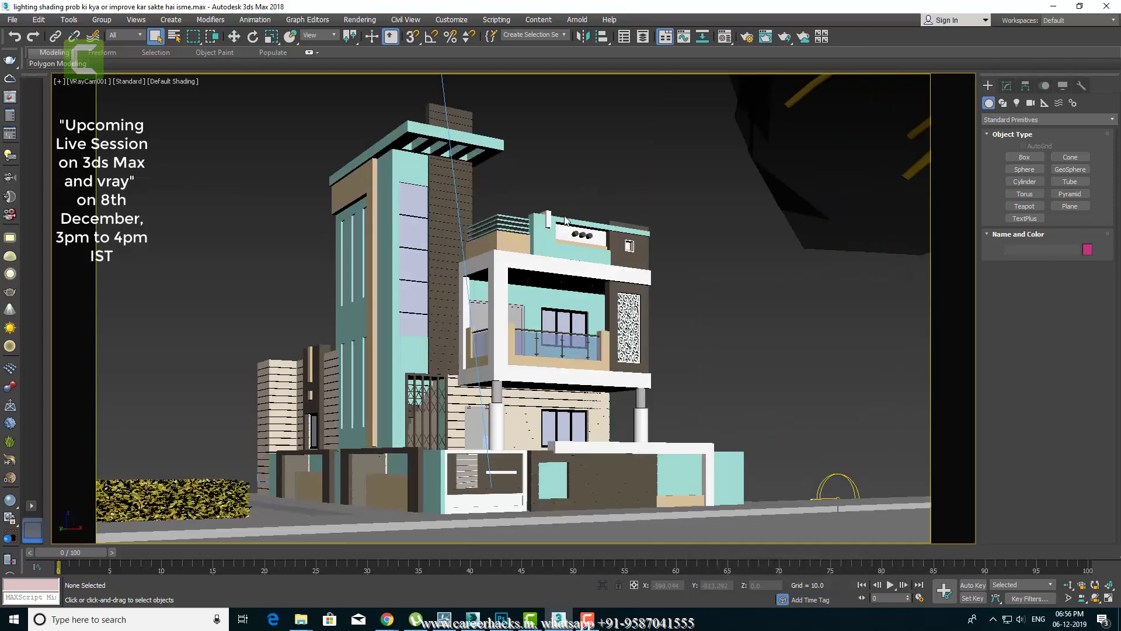
pyautogui.hotkey('alt', 'w')
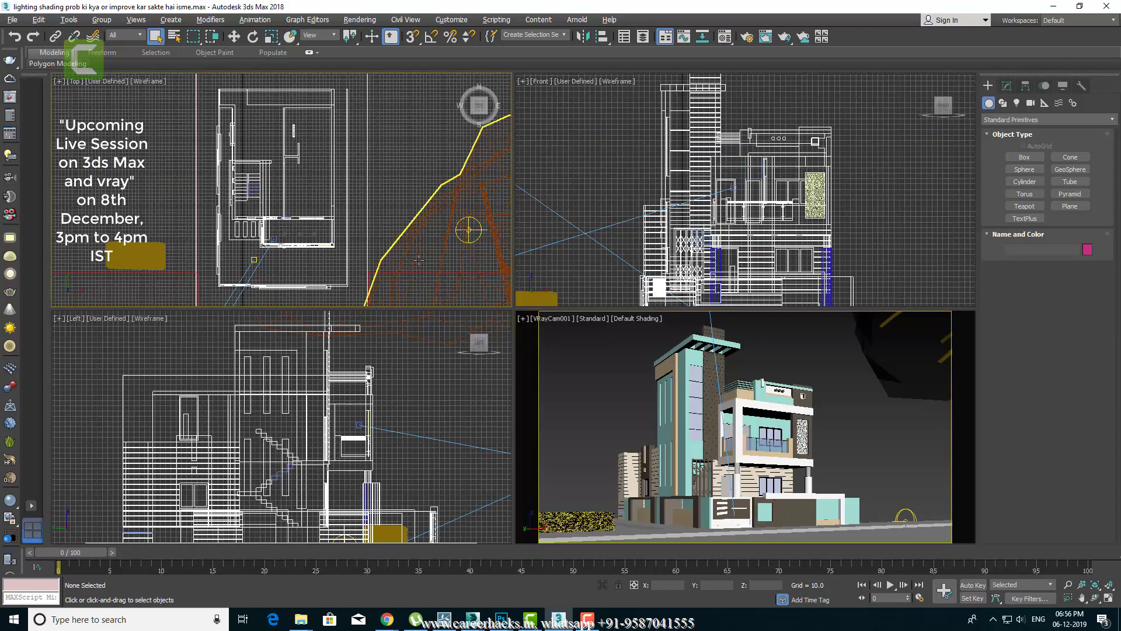
pyautogui.press('y')
pyautogui.scroll(-5, 418, 259)
pyautogui.hotkey('alt', 'w')
pyautogui.hotkey('alt', 'z')
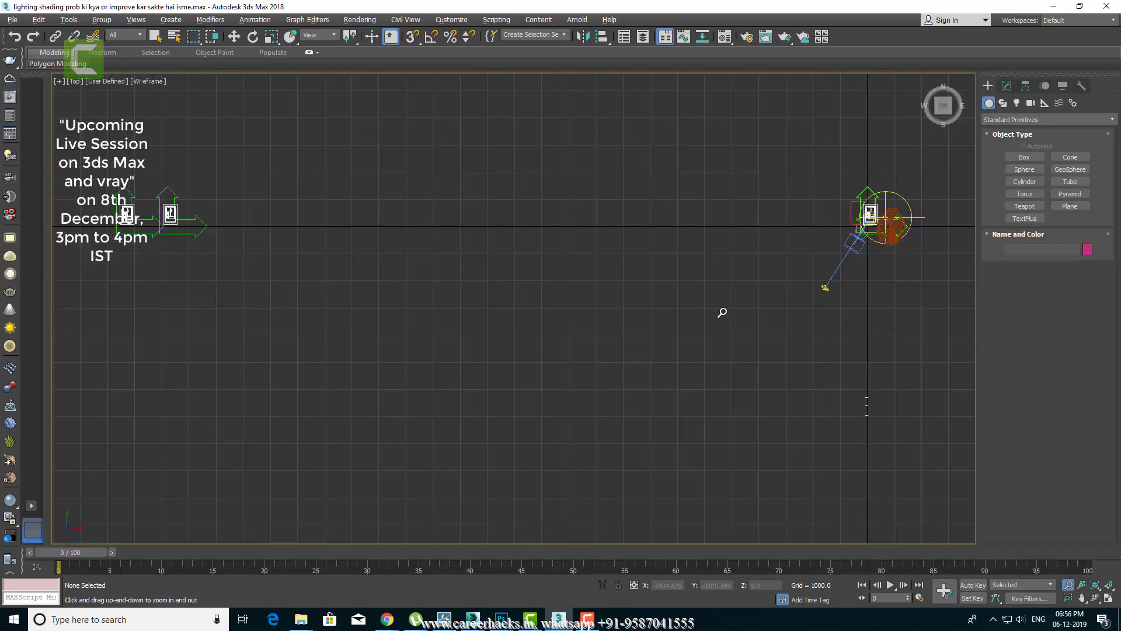
pyautogui.moveTo(723, 313); pyautogui.dragTo(476, 328, button='middle')
pyautogui.scroll(5, 613, 356)
pyautogui.moveTo(606, 316); pyautogui.dragTo(631, 504, button='middle')
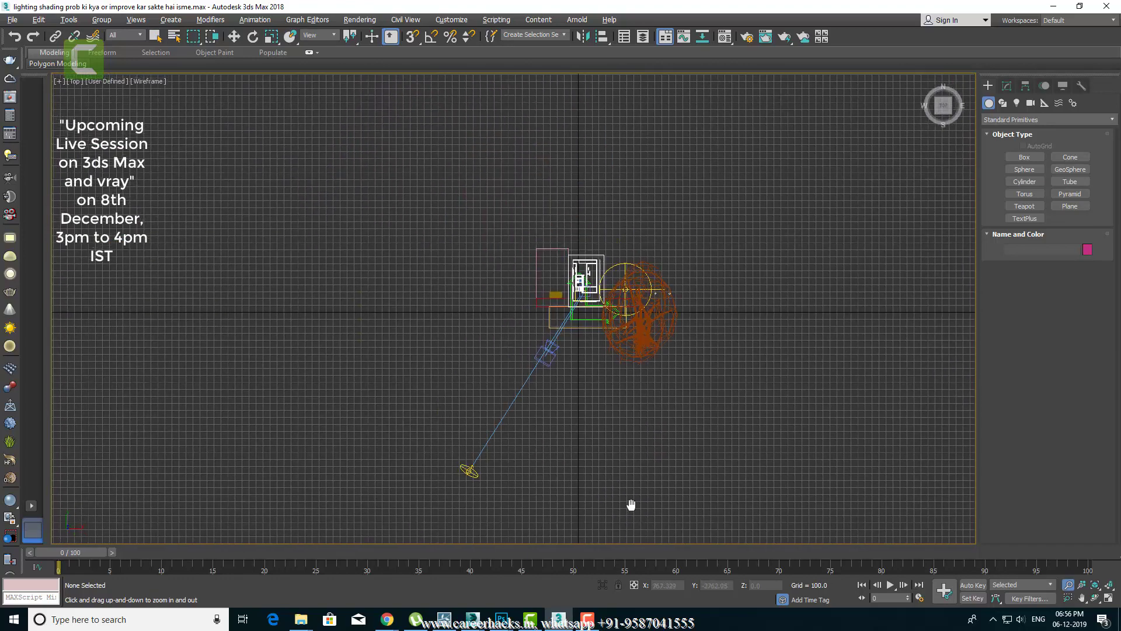
pyautogui.scroll(2, 602, 350)
pyautogui.scroll(2, 608, 292)
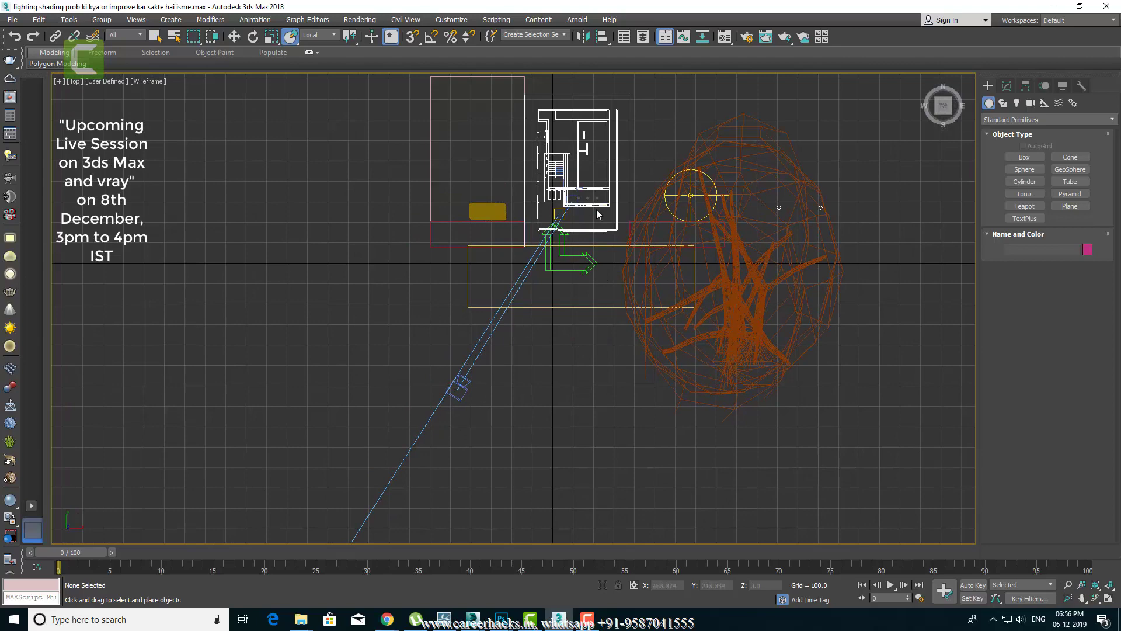
# Step: Clone the tree foliage below the house as a copy named Foliage002
pyautogui.click(766, 403)
pyautogui.hotkey('alt', 'z')
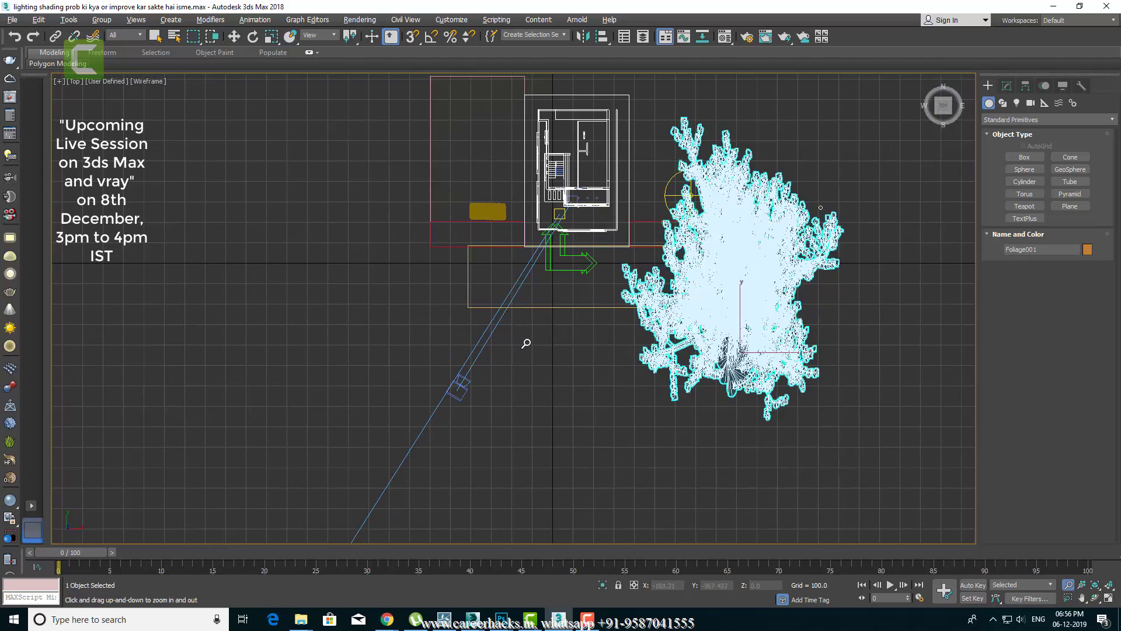
pyautogui.moveTo(526, 339)
pyautogui.mouseDown()
pyautogui.moveTo(596, 380)
pyautogui.moveTo(608, 358)
pyautogui.mouseUp()
pyautogui.press('w')
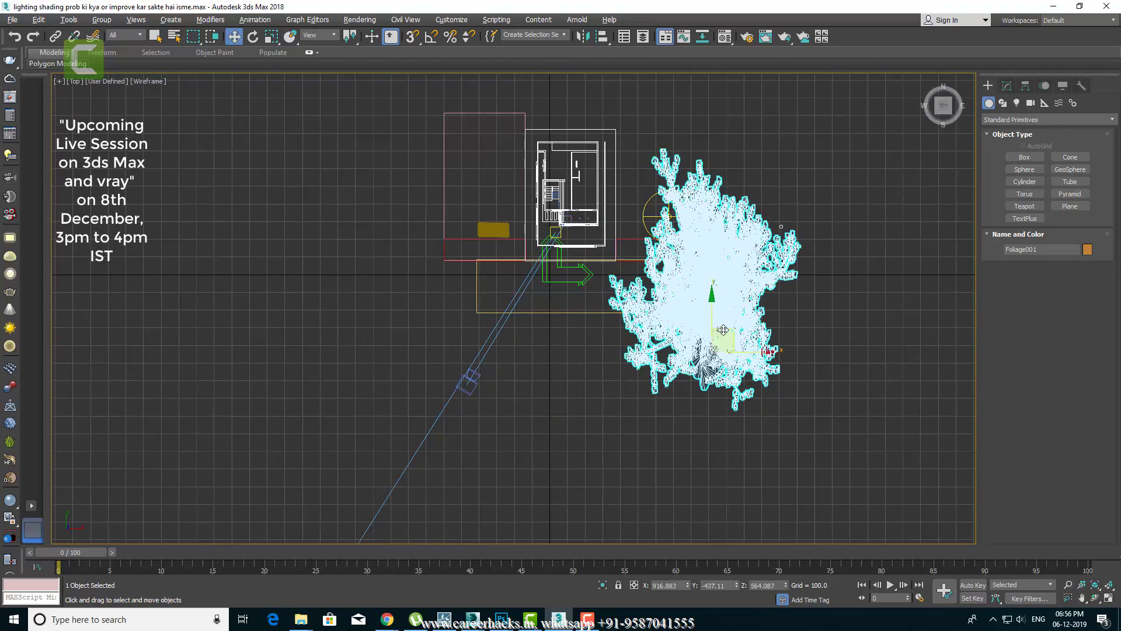
pyautogui.keyDown('shift'); pyautogui.moveTo(723, 330); pyautogui.dragTo(619, 520); pyautogui.keyUp('shift')
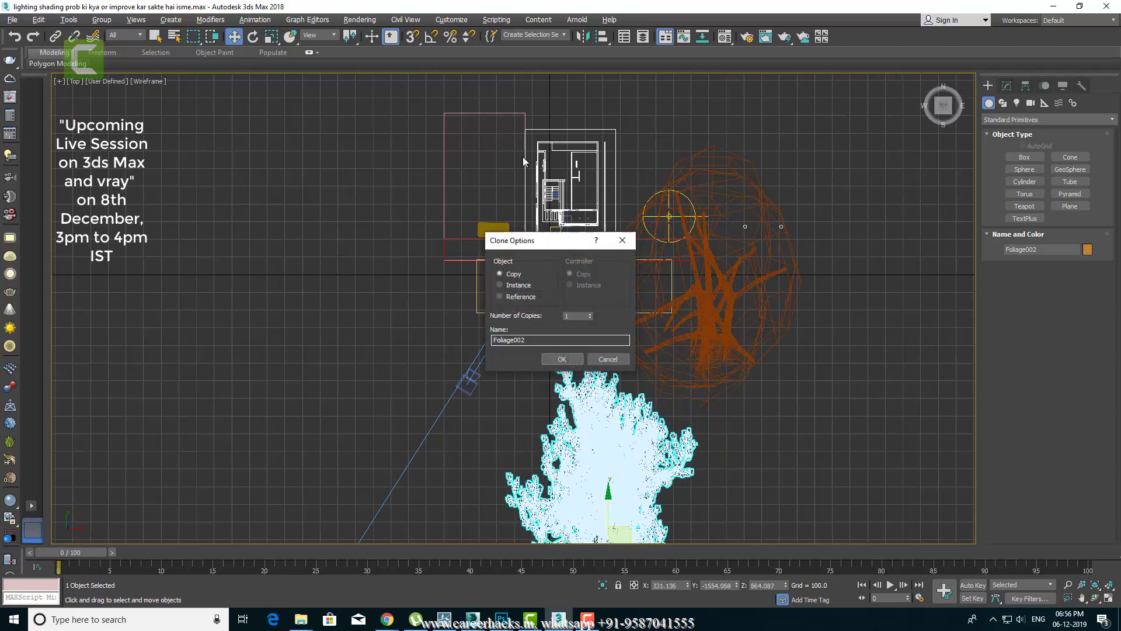
pyautogui.click(564, 360)
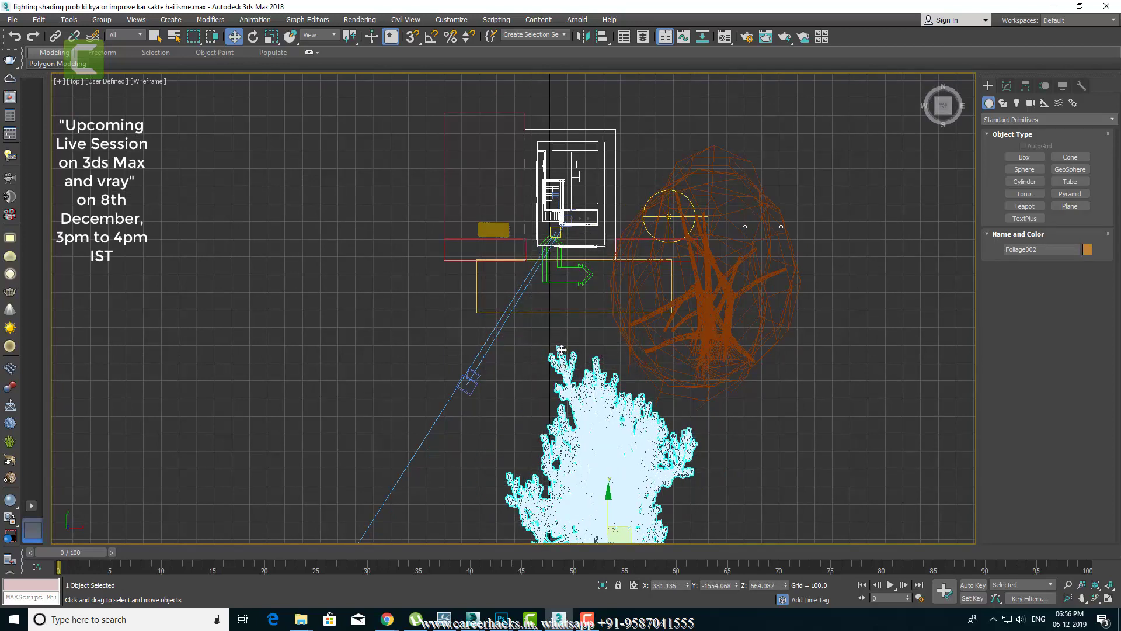
# Step: Lower Foliage002 toward the ground in perspective, then return to the VRayCam001 view
pyautogui.press('p')
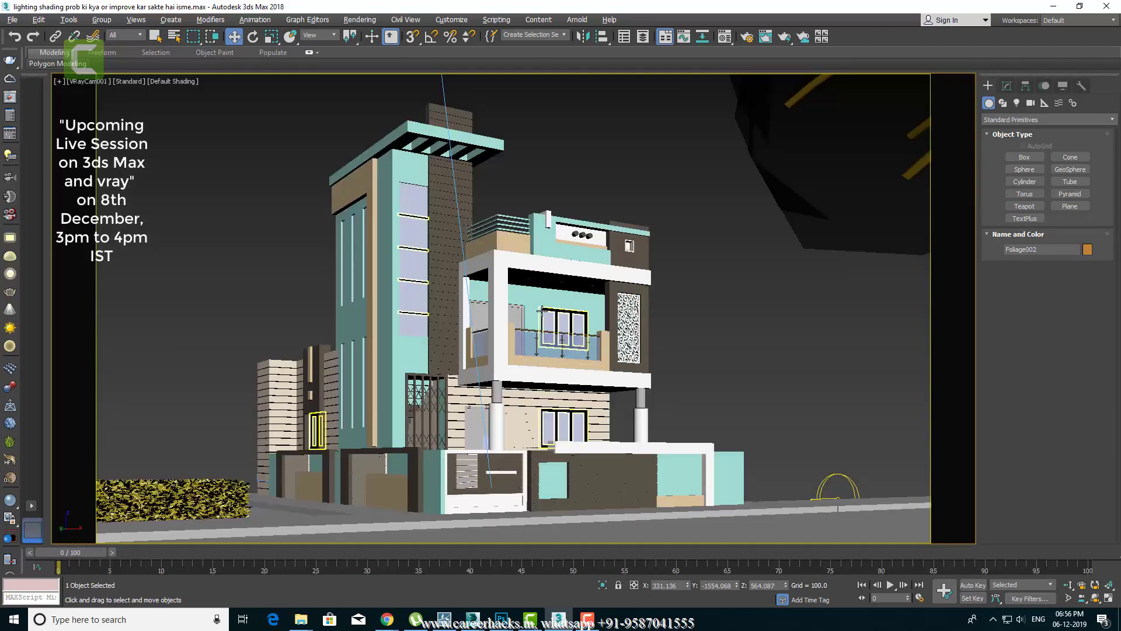
pyautogui.scroll(-5, 626, 343)
pyautogui.scroll(3, 670, 383)
pyautogui.scroll(-2, 829, 341)
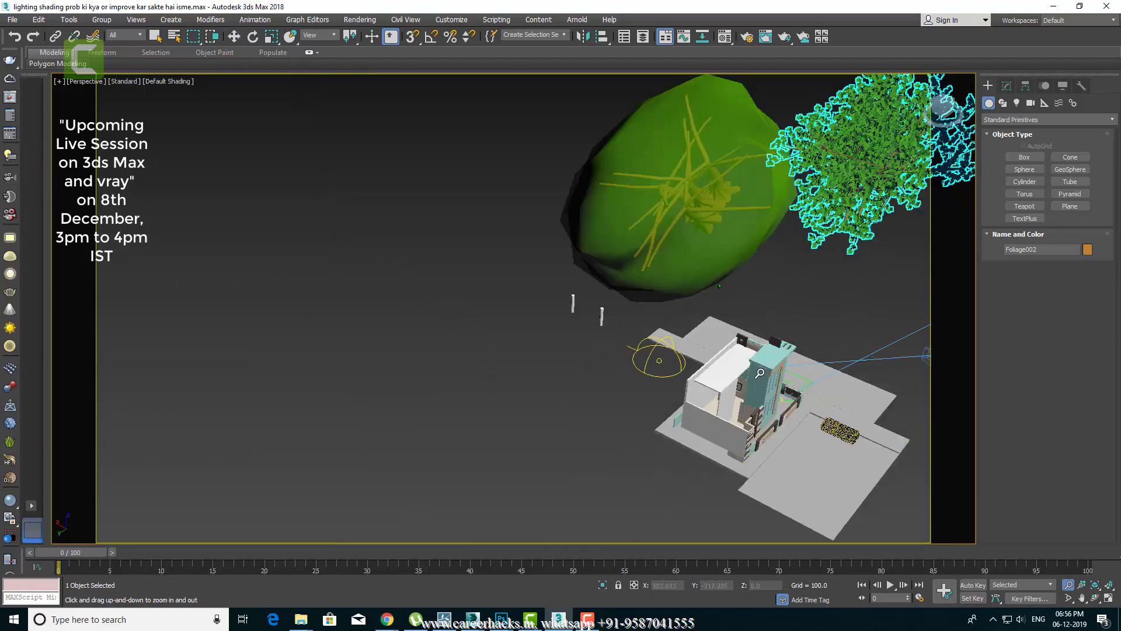
pyautogui.hotkey('alt', 'z')
pyautogui.moveTo(856, 324)
pyautogui.keyDown('alt'); pyautogui.mouseDown(button='middle')
pyautogui.moveTo(706, 310)
pyautogui.moveTo(718, 291)
pyautogui.moveTo(720, 307)
pyautogui.mouseUp(button='middle'); pyautogui.keyUp('alt')
pyautogui.press('w')
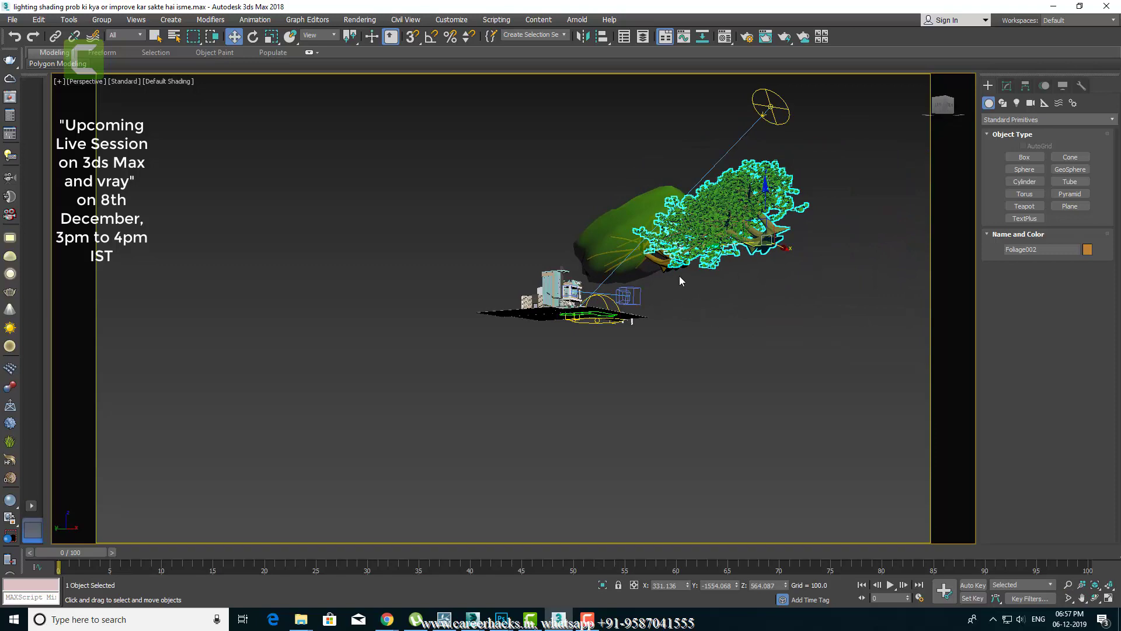
pyautogui.click(744, 285)
pyautogui.click(780, 220)
pyautogui.moveTo(768, 200); pyautogui.dragTo(765, 245)
pyautogui.moveTo(759, 257)
pyautogui.keyDown('alt'); pyautogui.mouseDown(button='middle')
pyautogui.moveTo(688, 347)
pyautogui.moveTo(704, 341)
pyautogui.mouseUp(button='middle'); pyautogui.keyUp('alt')
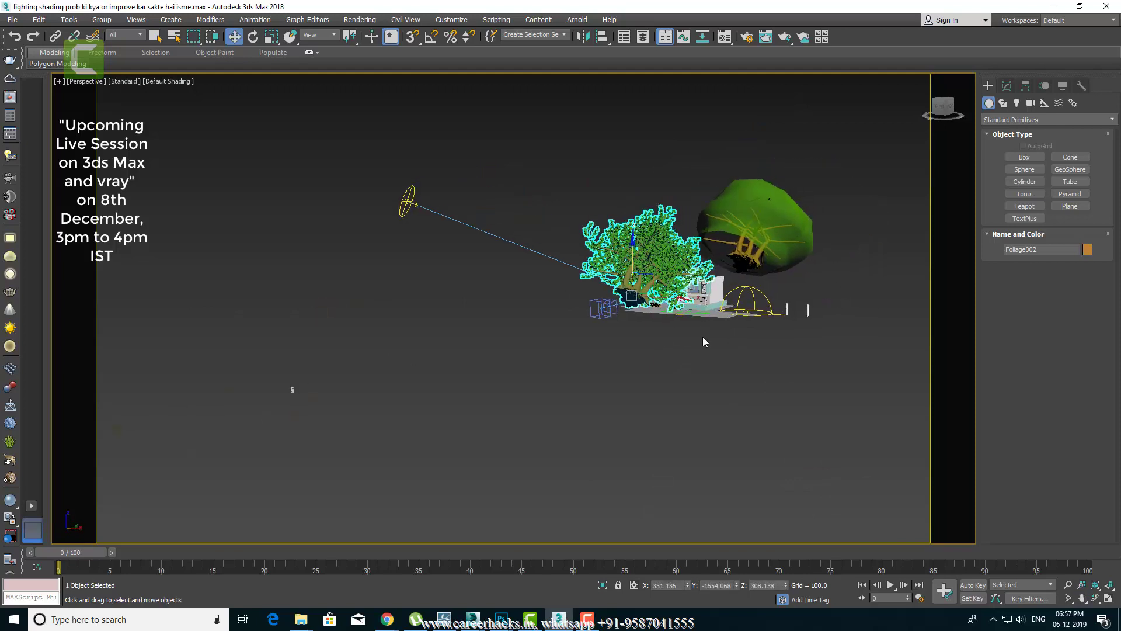
pyautogui.click(674, 377)
pyautogui.keyDown('alt'); pyautogui.moveTo(674, 377); pyautogui.dragTo(693, 368, button='middle'); pyautogui.keyUp('alt')
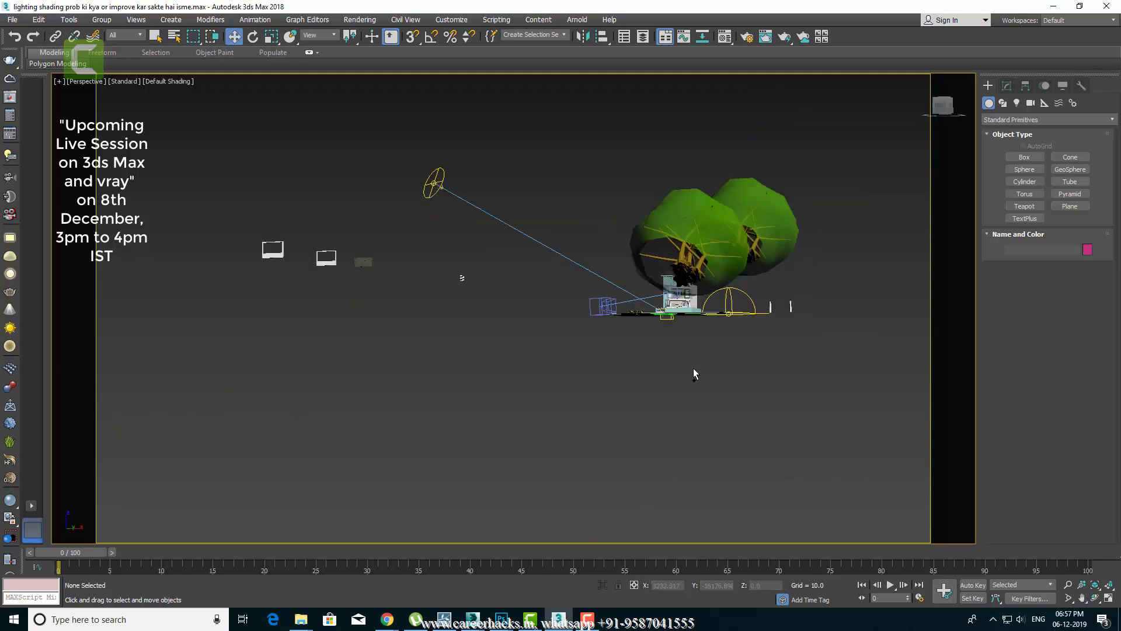
pyautogui.press('c')
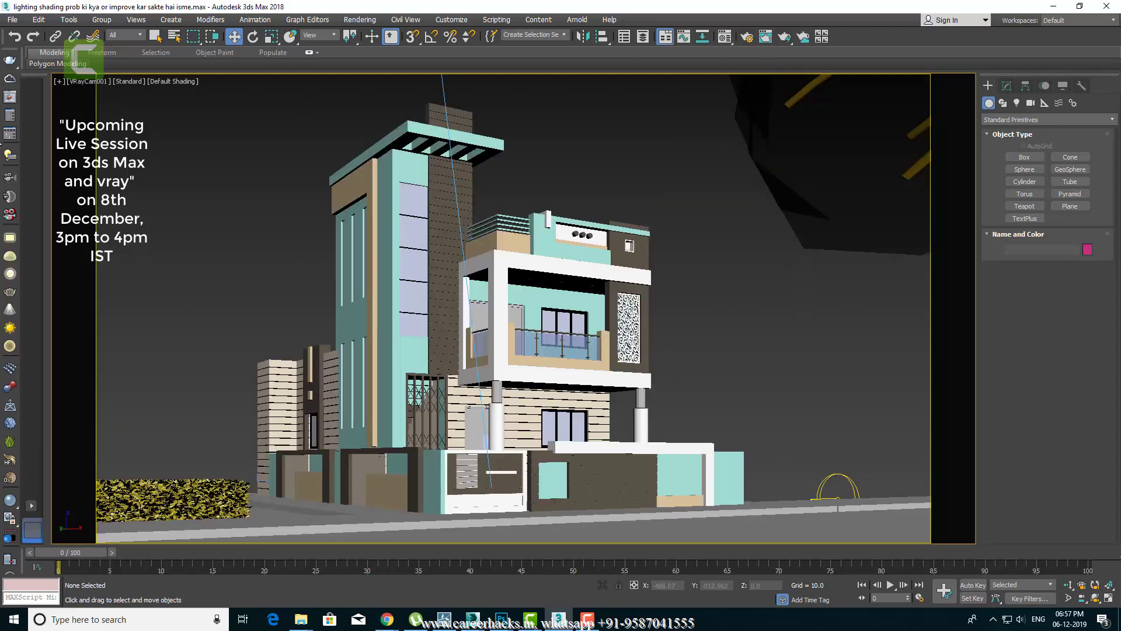
# Step: Start a full V-Ray render of the camera view, then stop it early
pyautogui.click(13, 98)
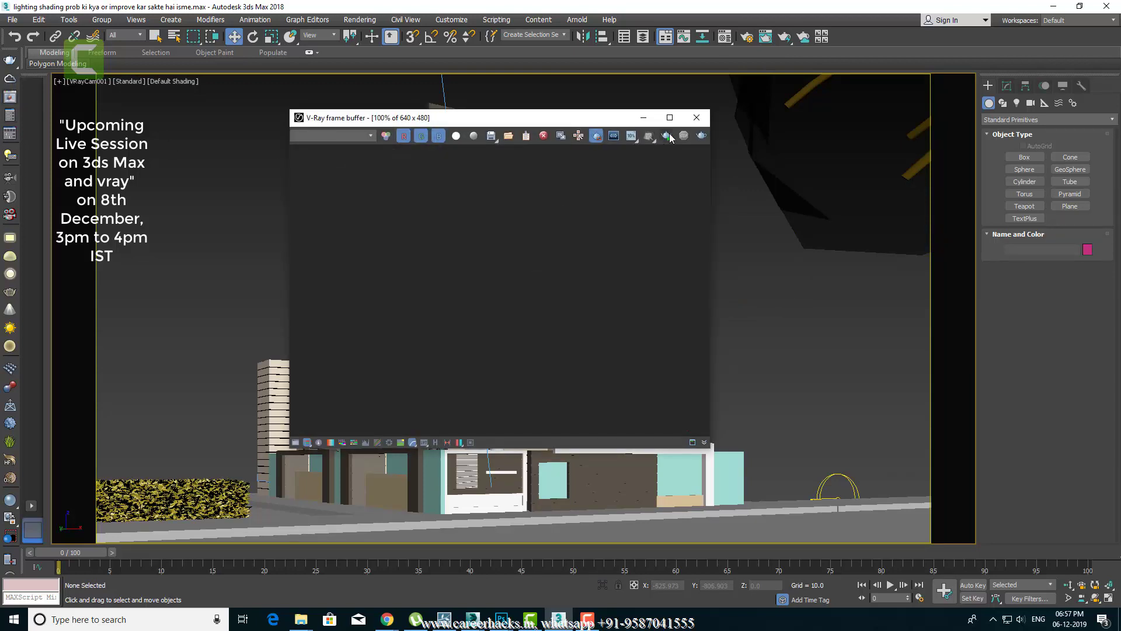
pyautogui.click(750, 37)
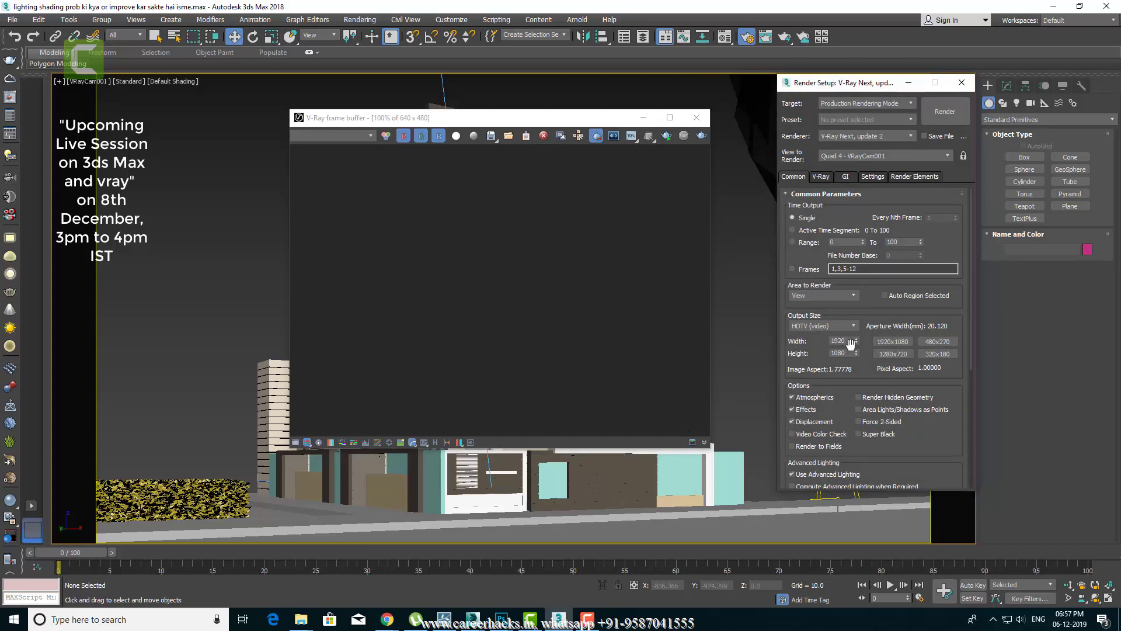
pyautogui.click(594, 138)
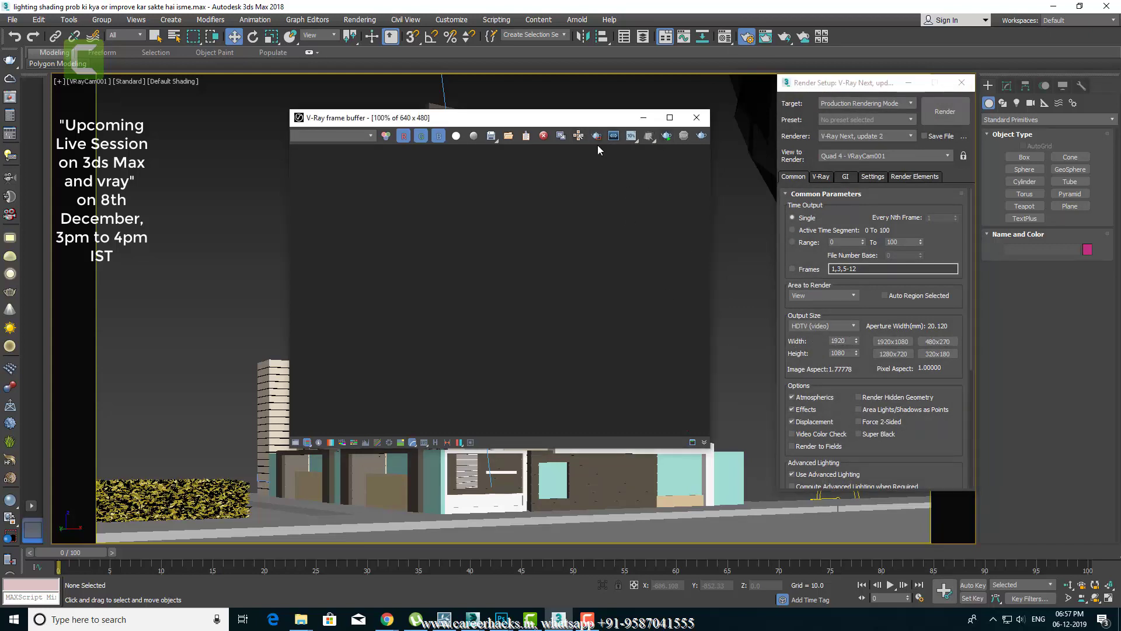
pyautogui.hotkey('shift', 'q')
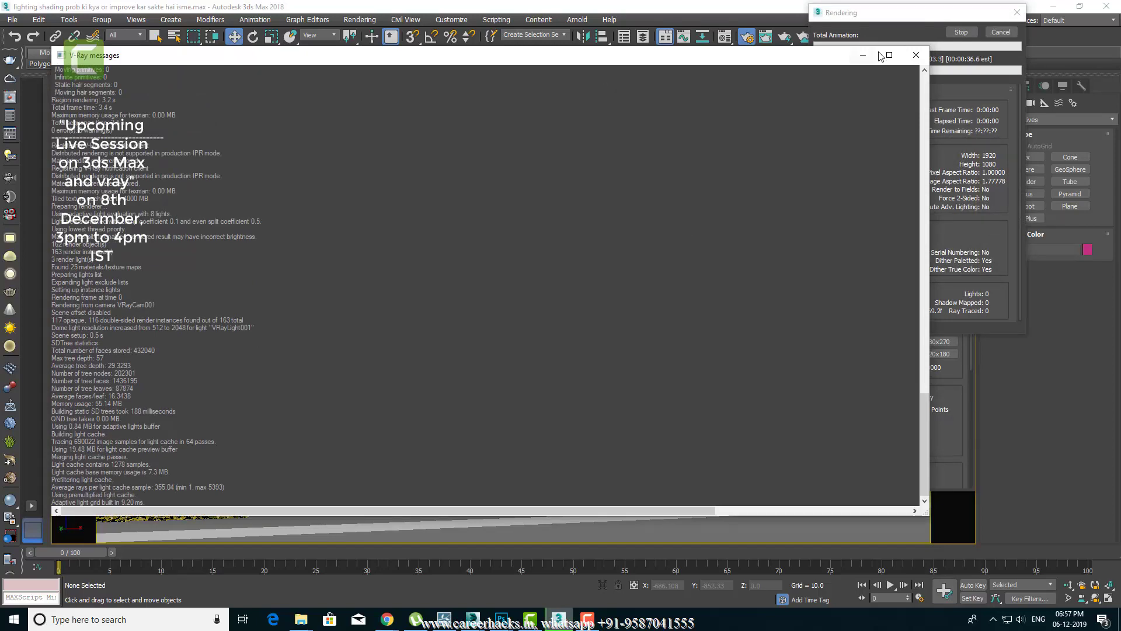
pyautogui.click(915, 55)
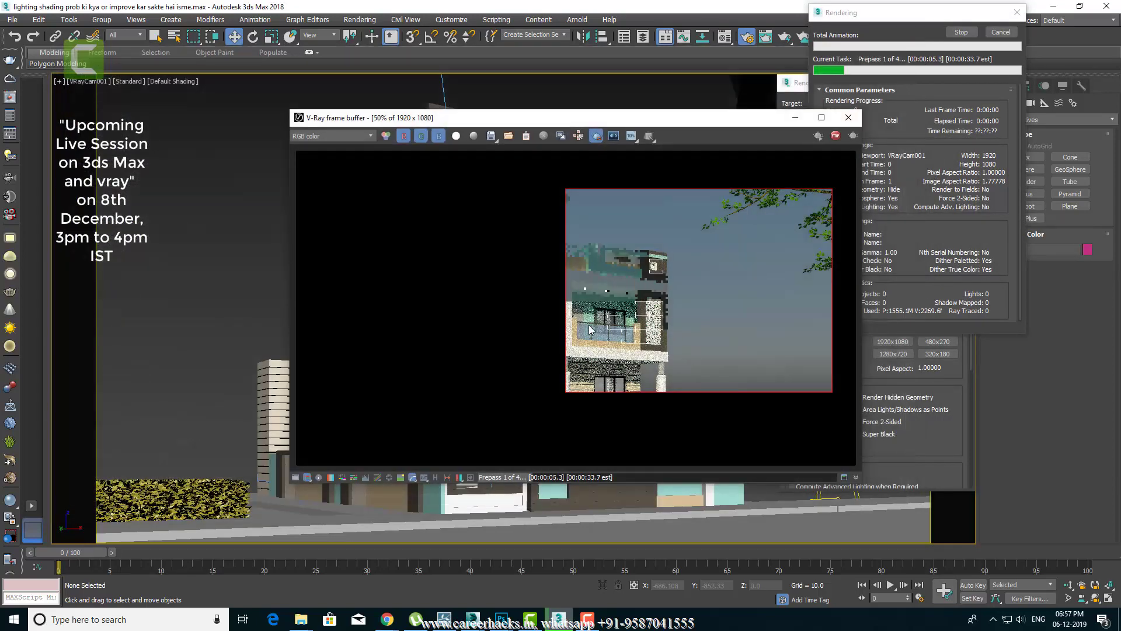
pyautogui.scroll(1, 590, 327)
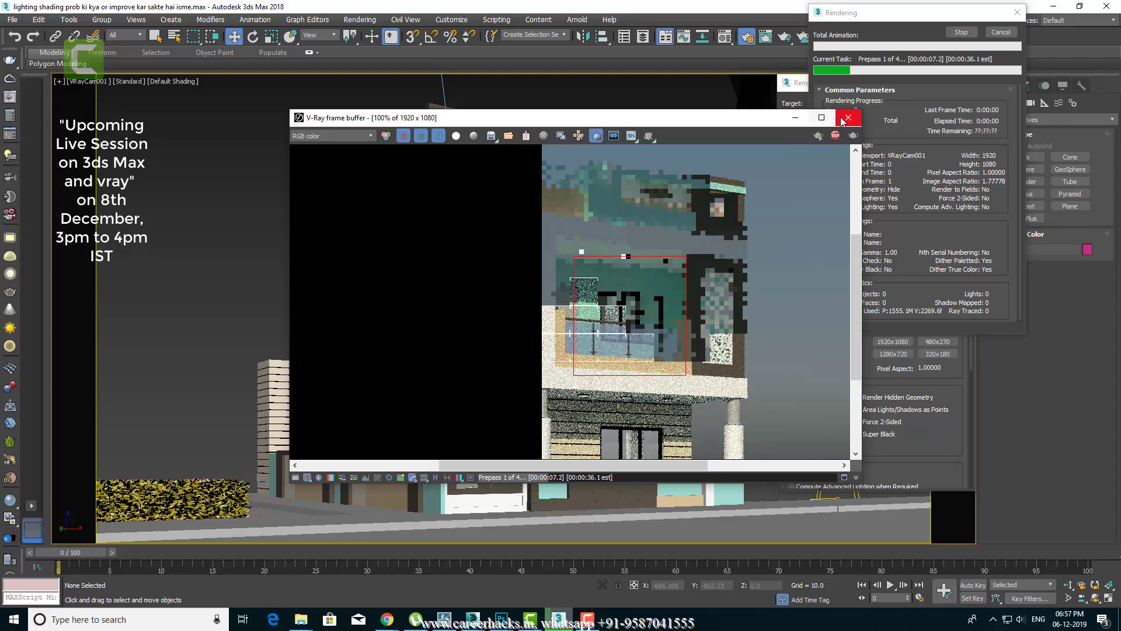
pyautogui.click(836, 135)
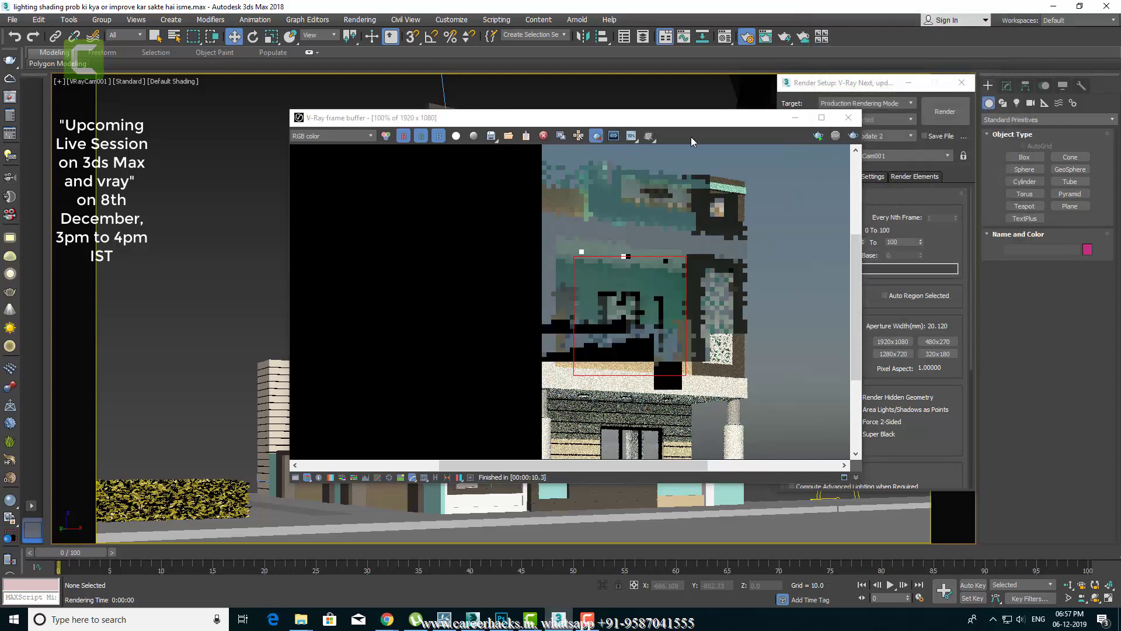
# Step: Region-render only the balcony at 960x540 and move the frame buffer aside
pyautogui.click(847, 139)
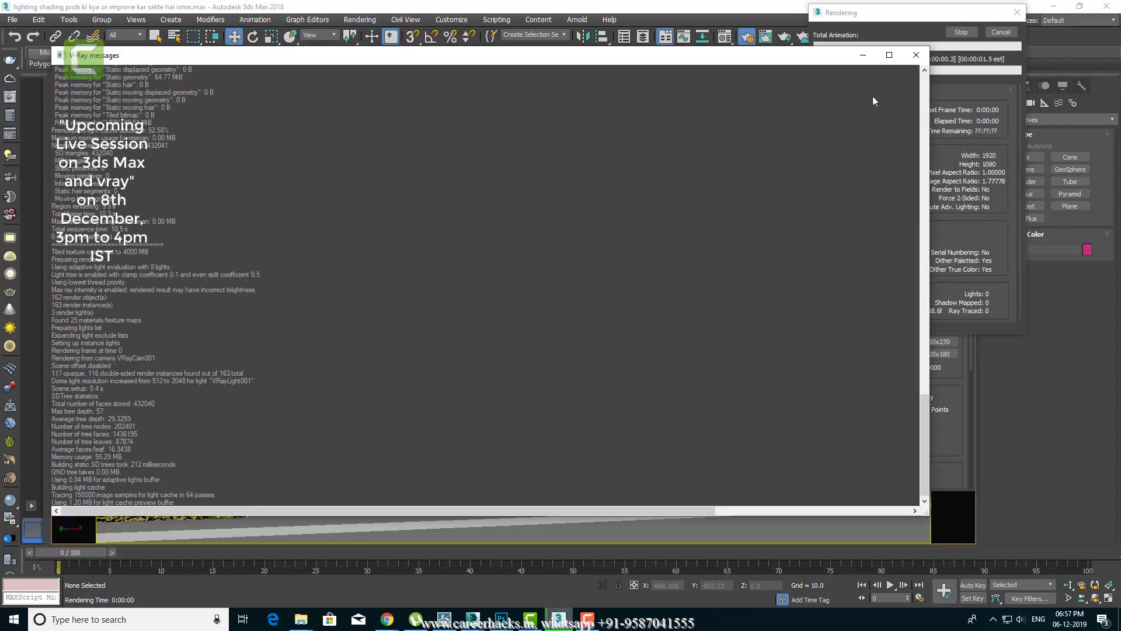
pyautogui.click(919, 55)
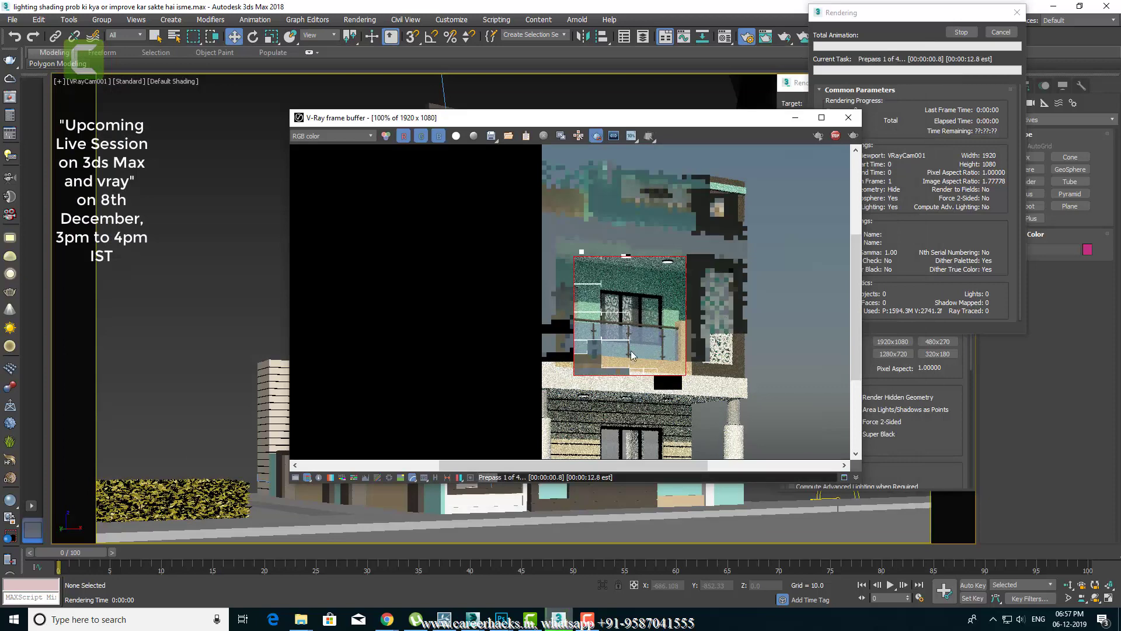
pyautogui.scroll(1, 636, 325)
pyautogui.scroll(-1, 635, 325)
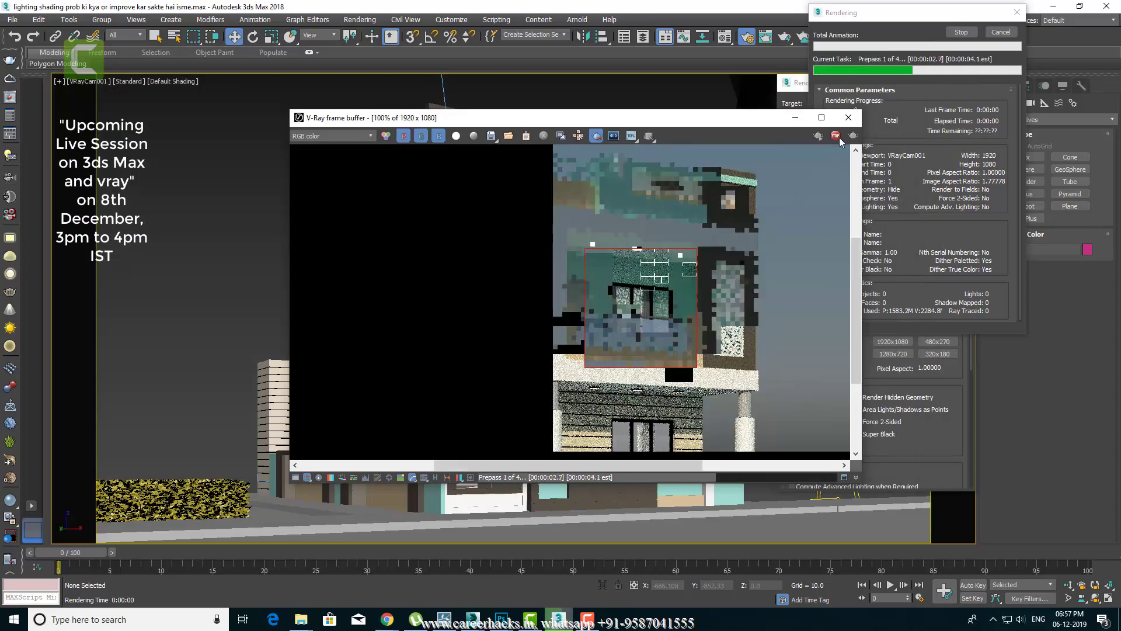
pyautogui.click(836, 136)
pyautogui.click(818, 135)
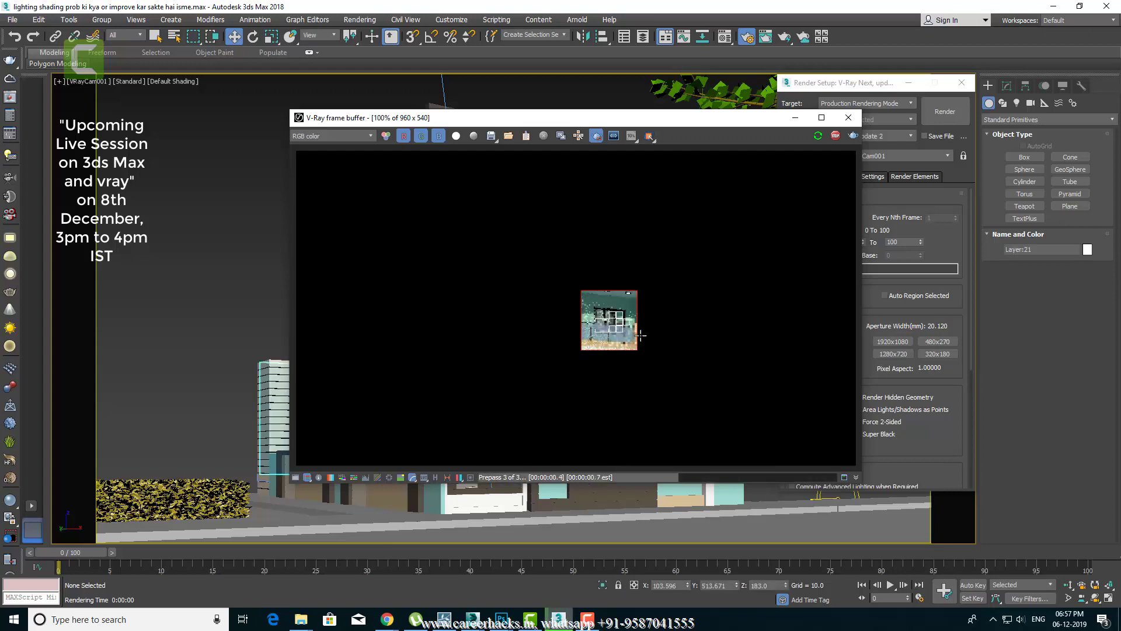
pyautogui.scroll(2, 612, 345)
pyautogui.scroll(-2, 612, 345)
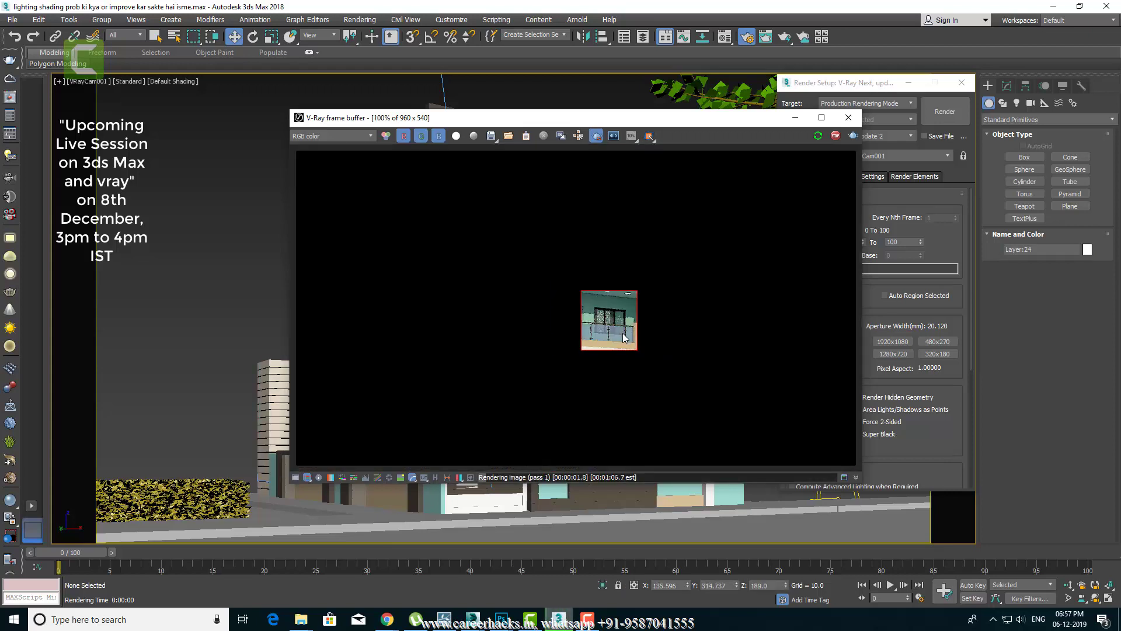
pyautogui.moveTo(697, 123); pyautogui.dragTo(351, 62)
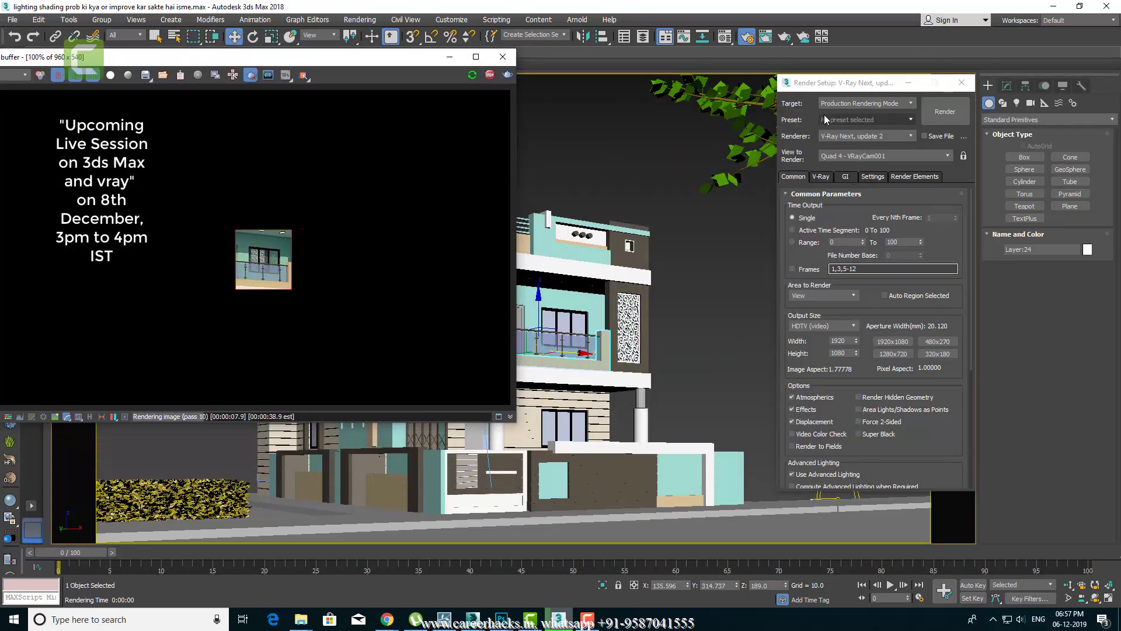
# Step: Close Render Setup and try a Reflect value of 20 on the glass material
pyautogui.click(969, 85)
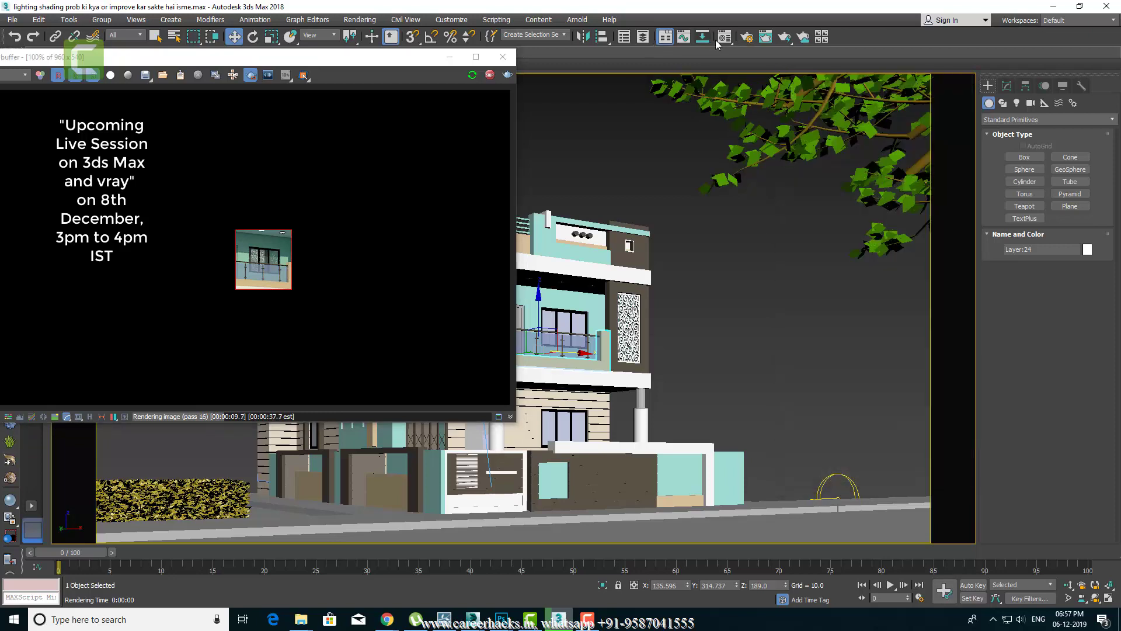
pyautogui.click(720, 40)
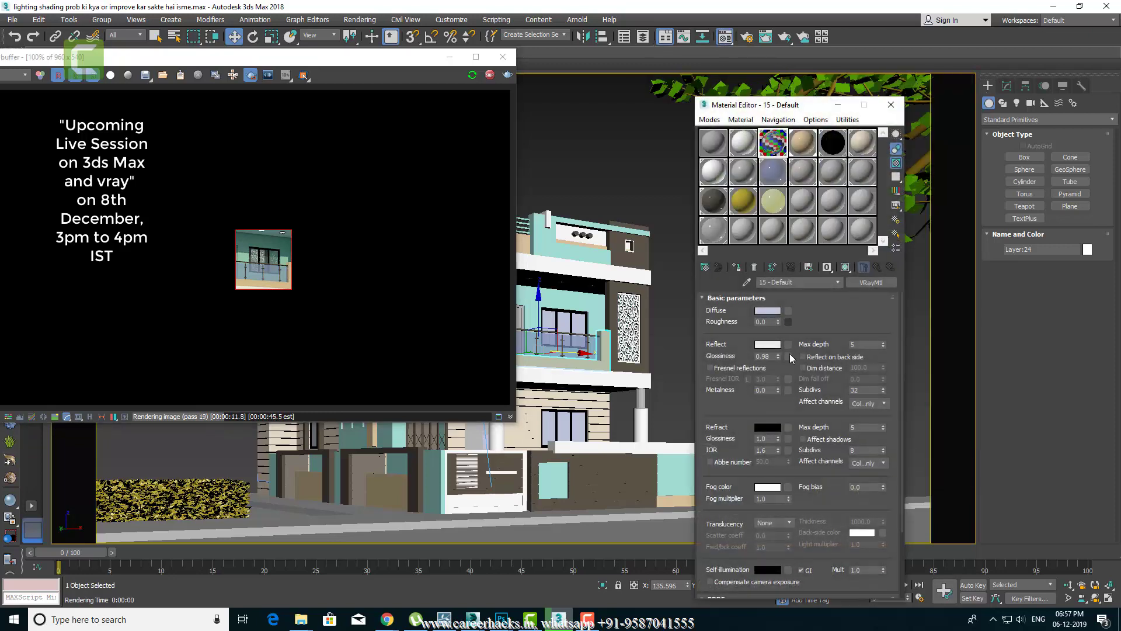
pyautogui.click(768, 345)
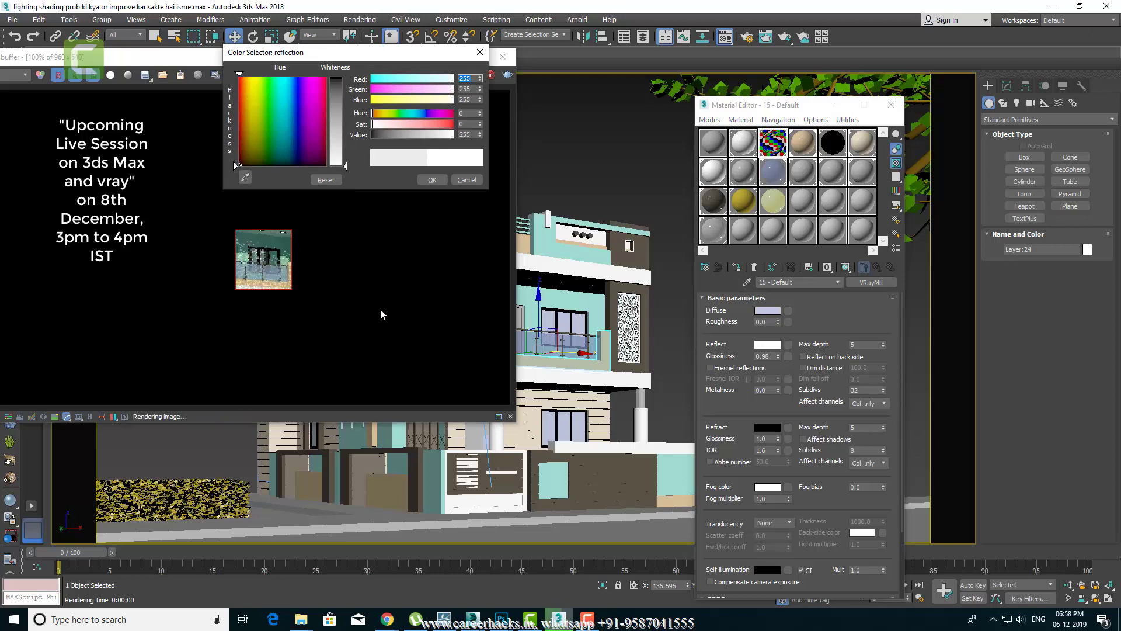
pyautogui.click(764, 348)
pyautogui.moveTo(343, 148); pyautogui.dragTo(344, 84)
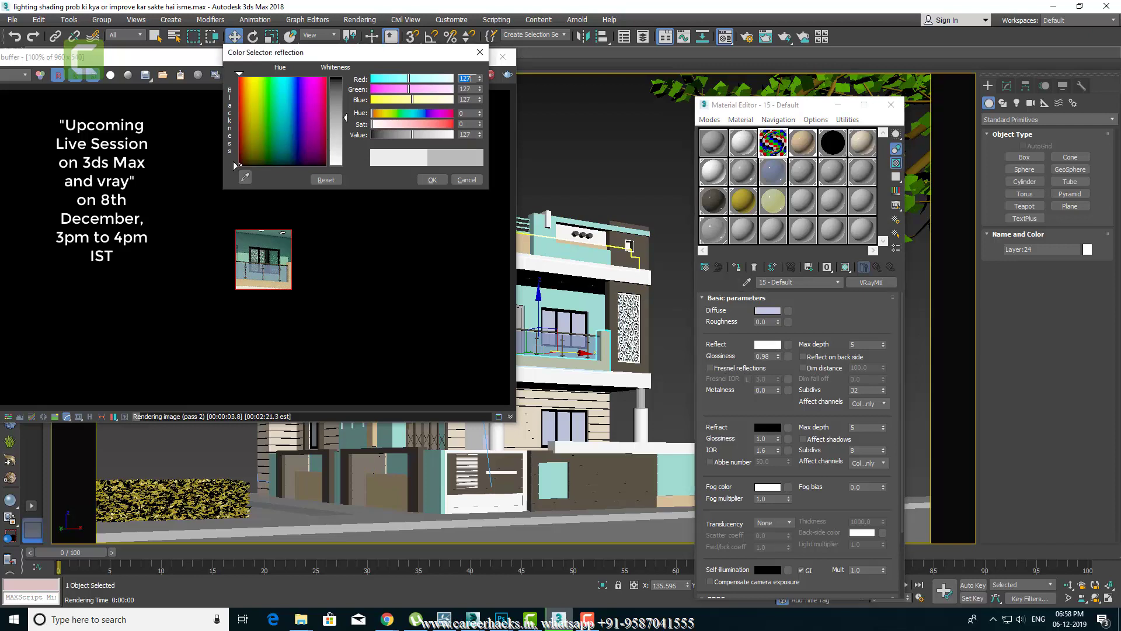
pyautogui.click(268, 268)
pyautogui.scroll(2, 271, 272)
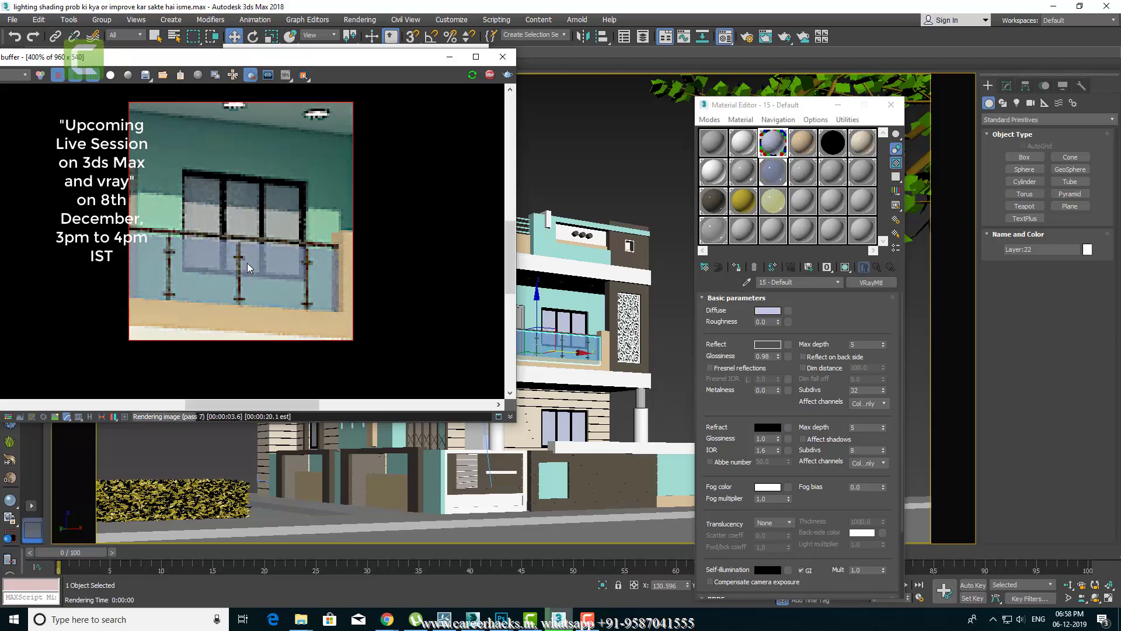
# Step: Set the glass Reflect colour to 240, then stop the interactive render and close the frame buffer
pyautogui.click(772, 344)
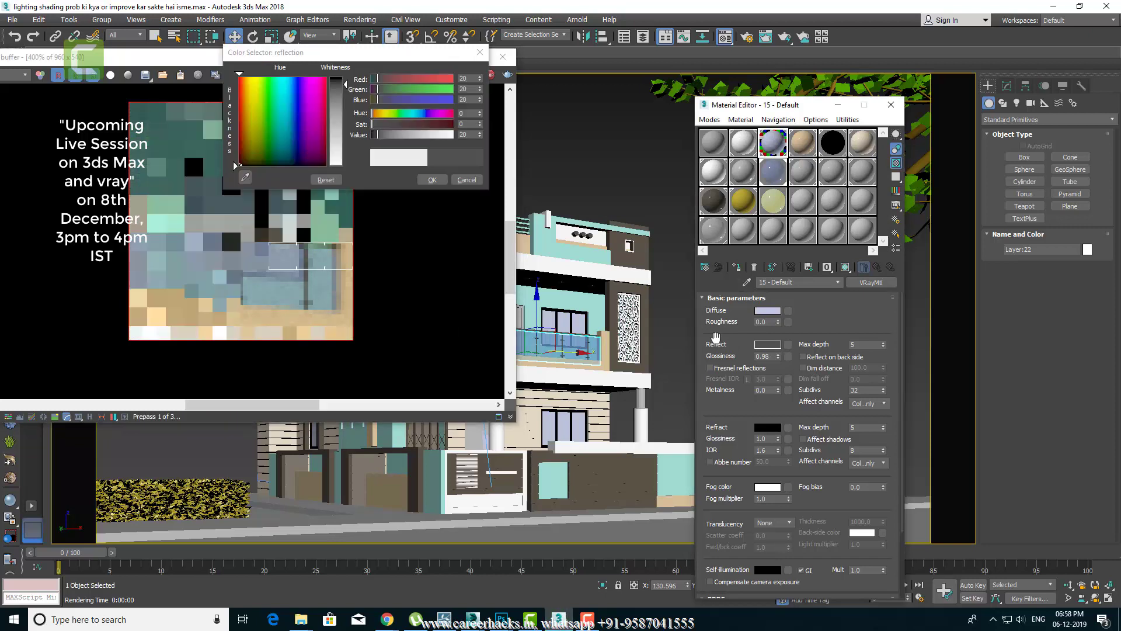
pyautogui.click(337, 161)
pyautogui.click(431, 180)
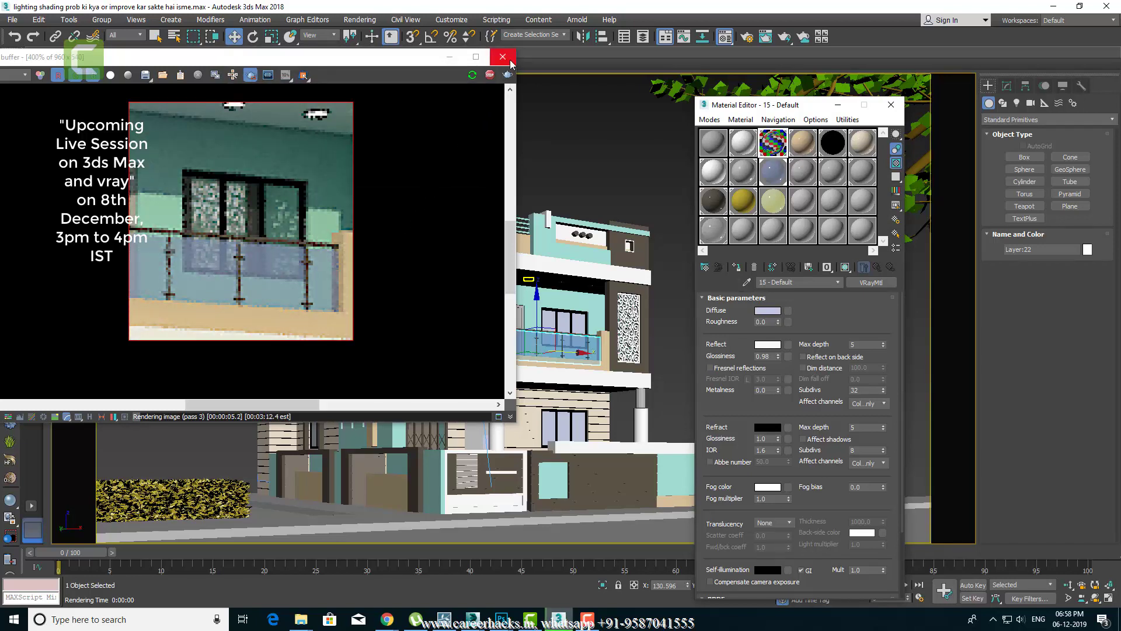
pyautogui.click(490, 80)
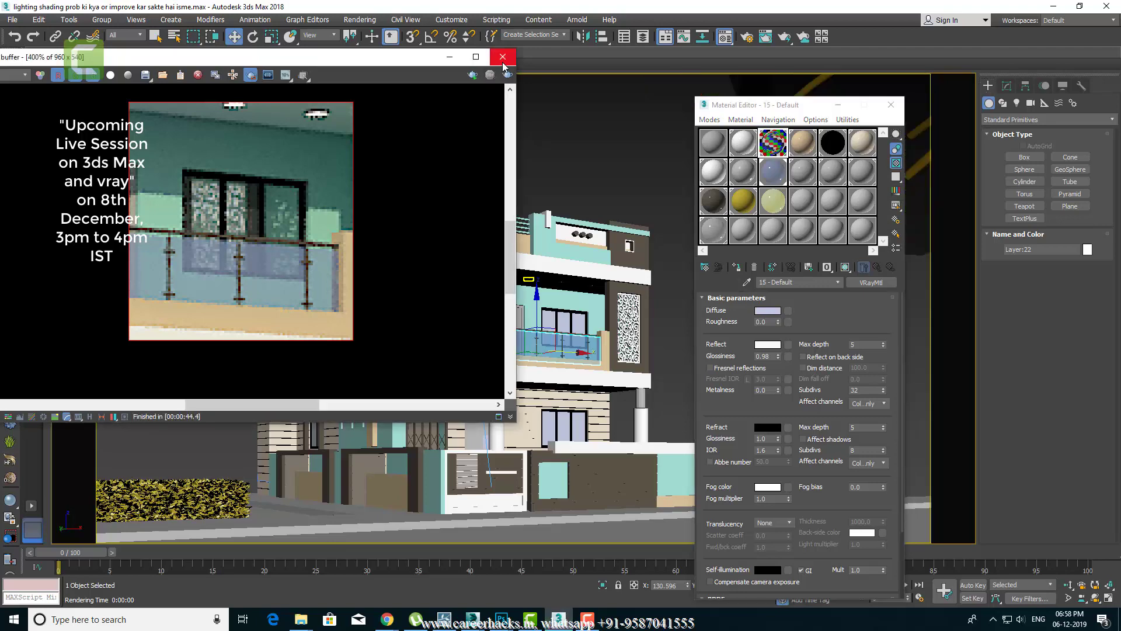
pyautogui.click(503, 59)
pyautogui.click(672, 170)
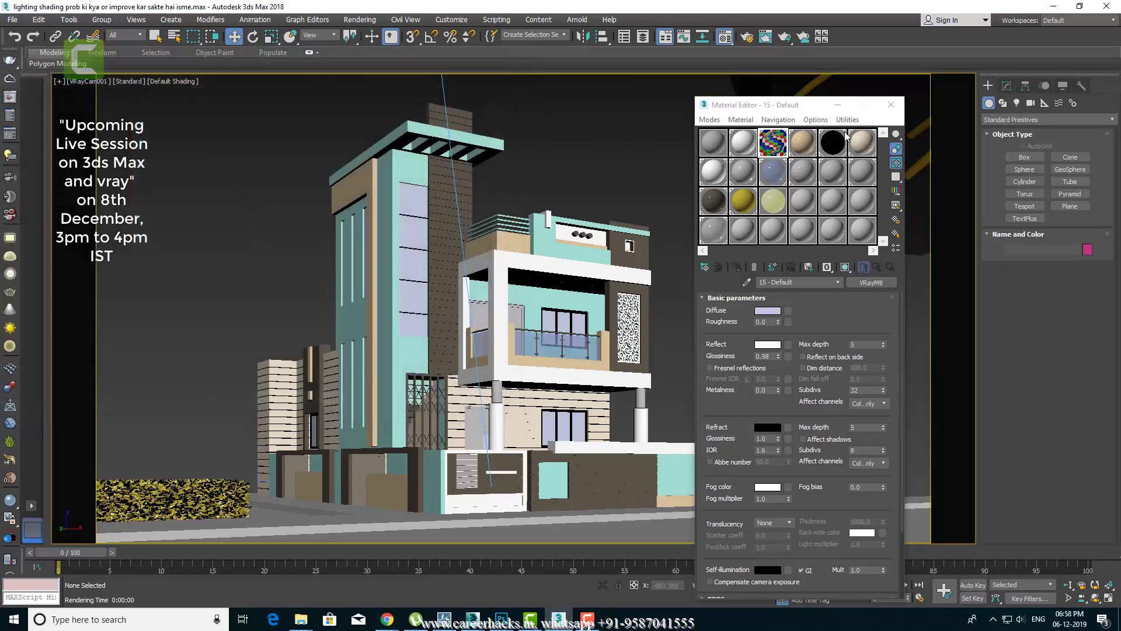
# Step: Close the Material Editor and frame the whole site, house, trees and camera in Perspective view
pyautogui.click(891, 105)
pyautogui.press('p')
pyautogui.hotkey('alt', 'z')
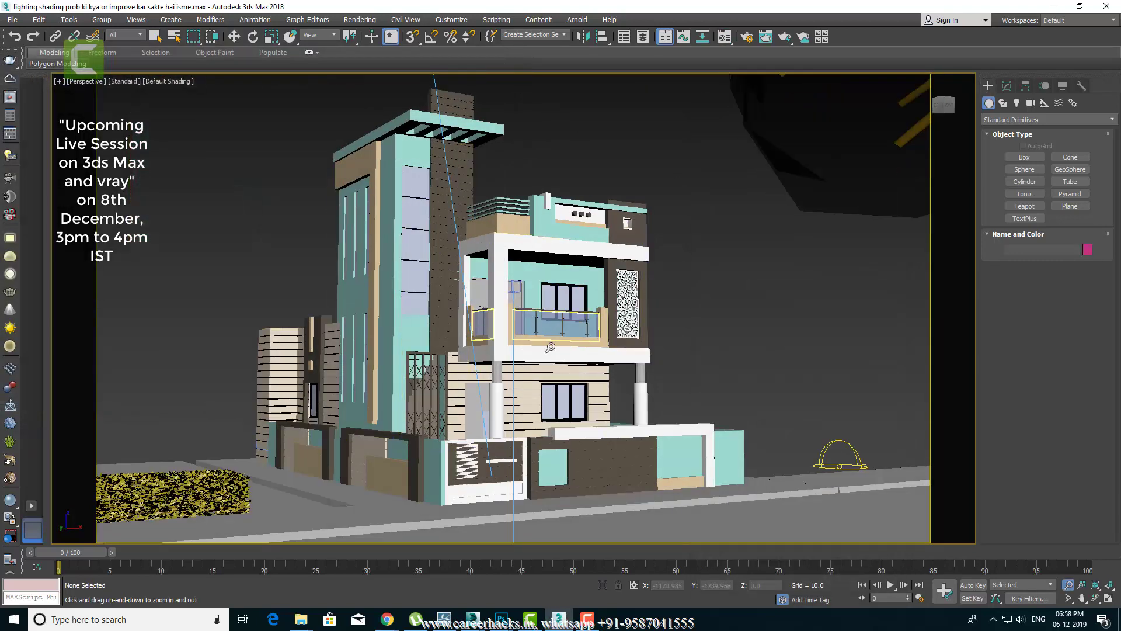
pyautogui.moveTo(674, 170); pyautogui.dragTo(676, 341)
pyautogui.keyDown('alt'); pyautogui.moveTo(676, 341); pyautogui.dragTo(470, 302, button='middle'); pyautogui.keyUp('alt')
pyautogui.press('w')
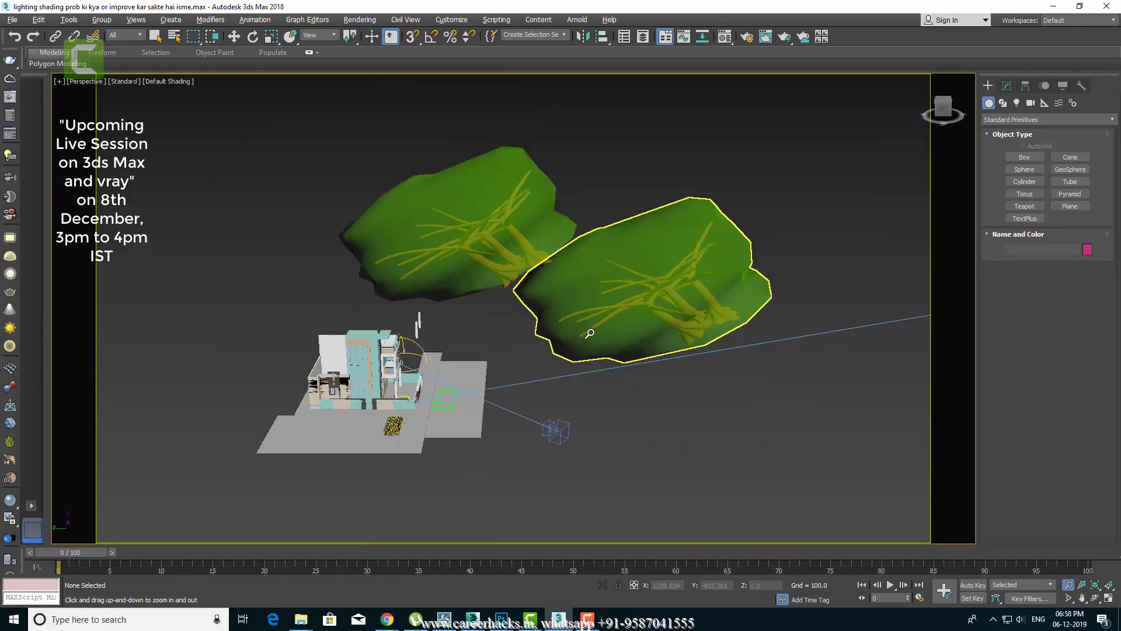